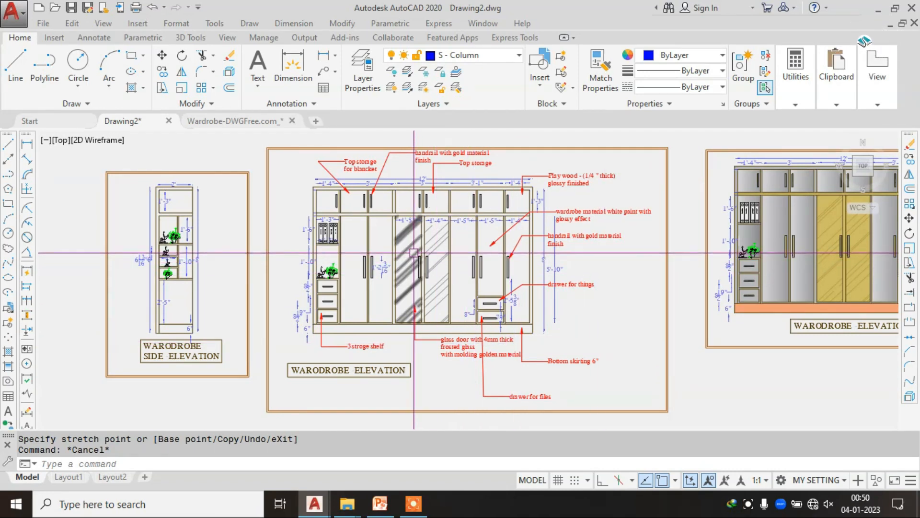
# Step: Look over the wardrobe plan, side elevation, annotated front elevation, coloured elevation and reference photo
pyautogui.scroll(-4, 474, 273)
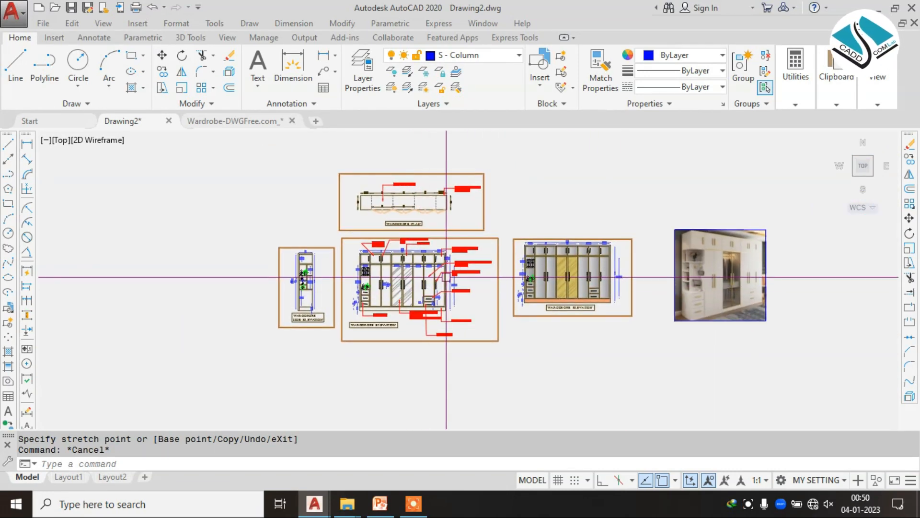
pyautogui.scroll(4, 446, 275)
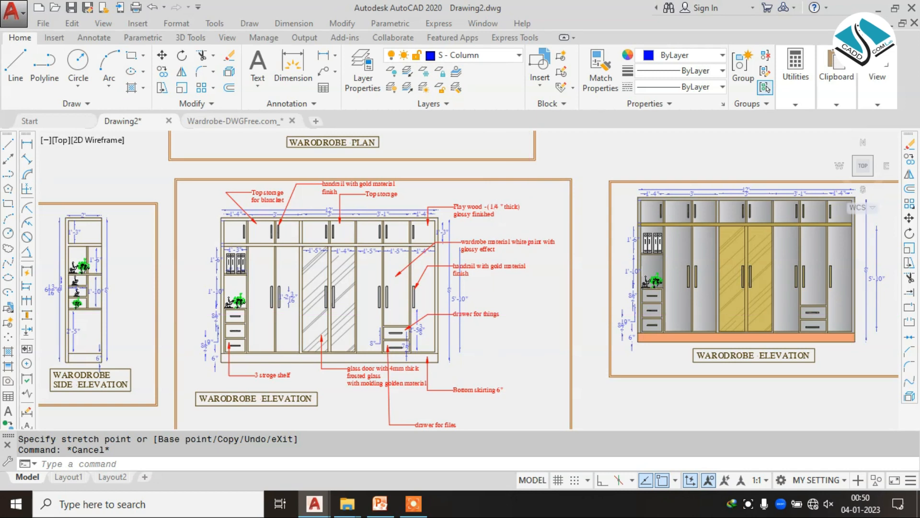
pyautogui.scroll(-3, 581, 309)
pyautogui.scroll(3, 581, 309)
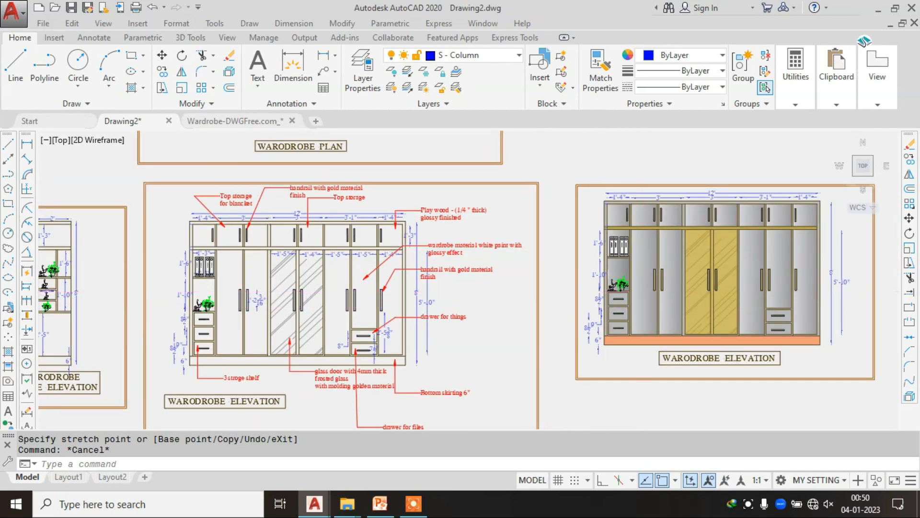
pyautogui.moveTo(635, 288); pyautogui.dragTo(477, 283, button='middle')
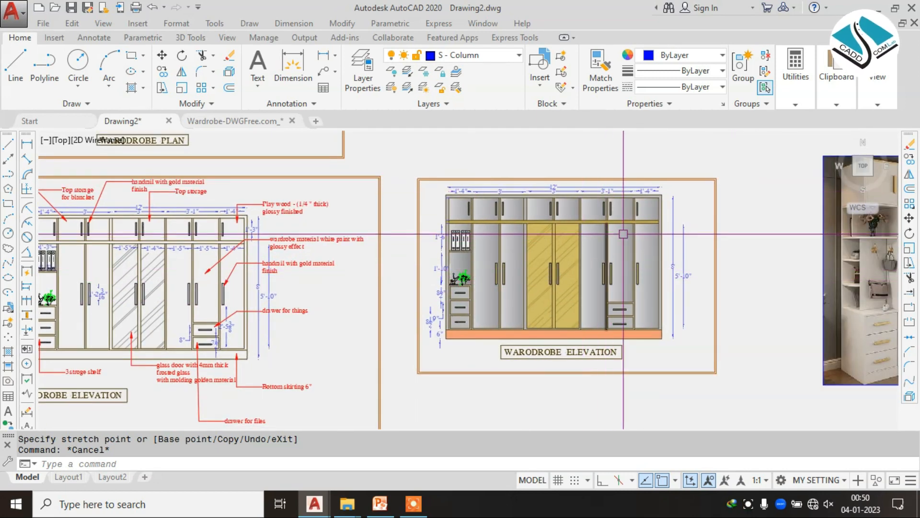
pyautogui.moveTo(618, 269); pyautogui.dragTo(546, 254, button='middle')
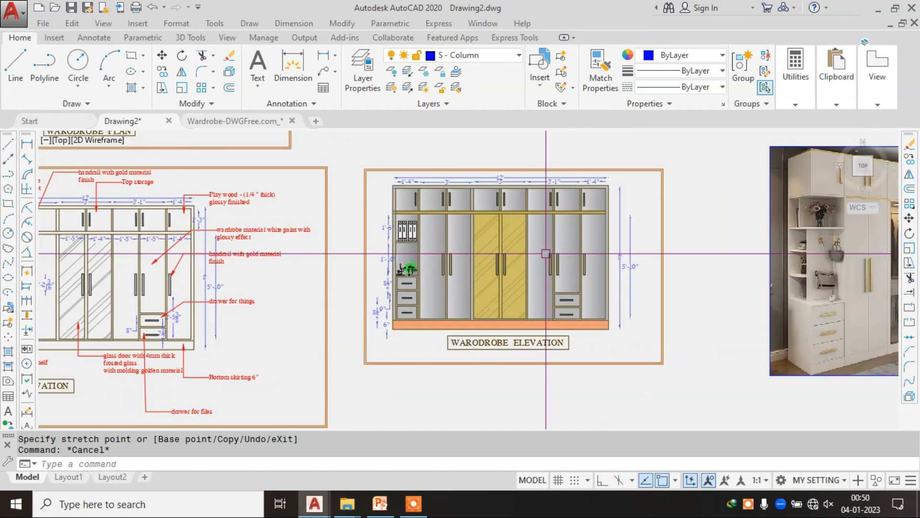
pyautogui.click(695, 148)
pyautogui.click(346, 394)
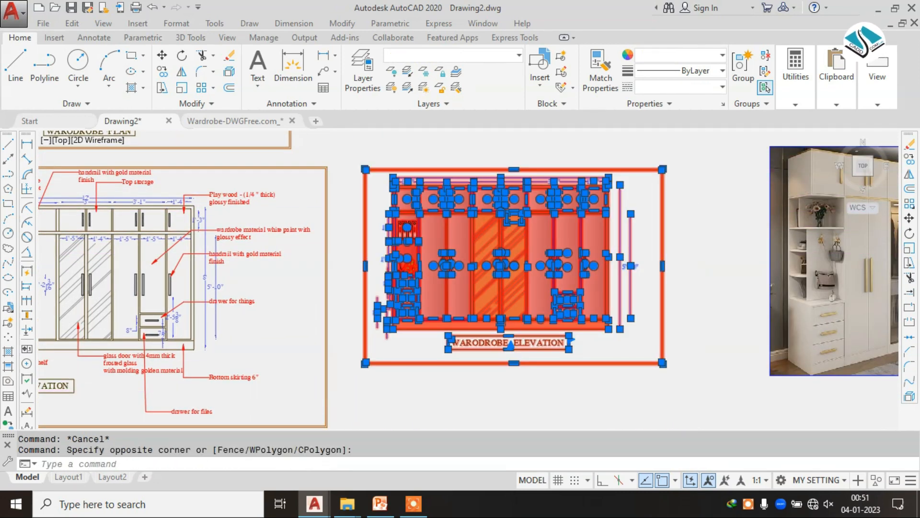
pyautogui.press('Return')
pyautogui.scroll(-3, 487, 354)
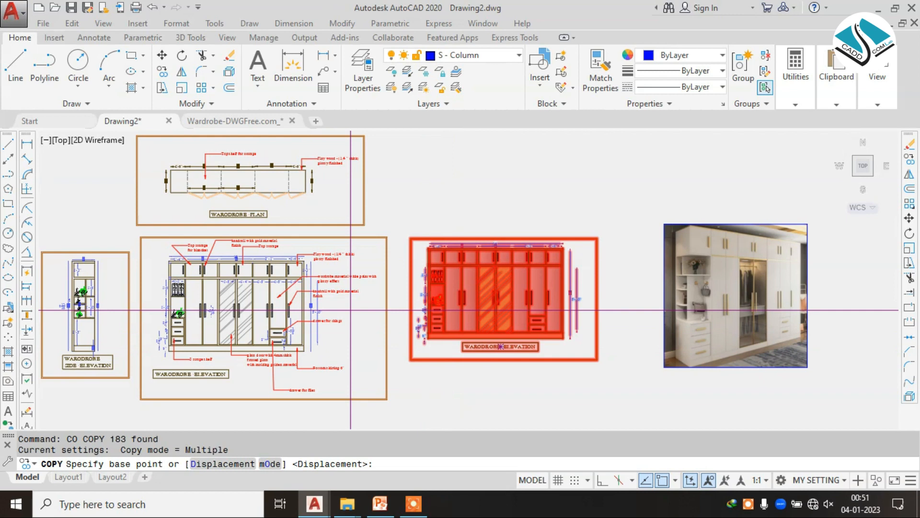
pyautogui.press('Escape')
# Step: Copy the coloured wardrobe elevation with its frame and title into the empty space above the original
pyautogui.click(625, 217)
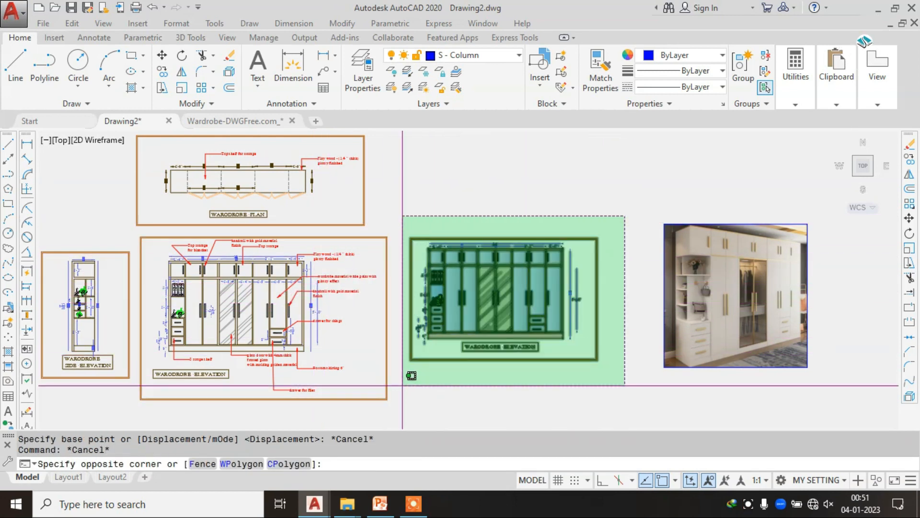
pyautogui.click(405, 383)
pyautogui.write('co')
pyautogui.press('Return')
pyautogui.click(527, 340)
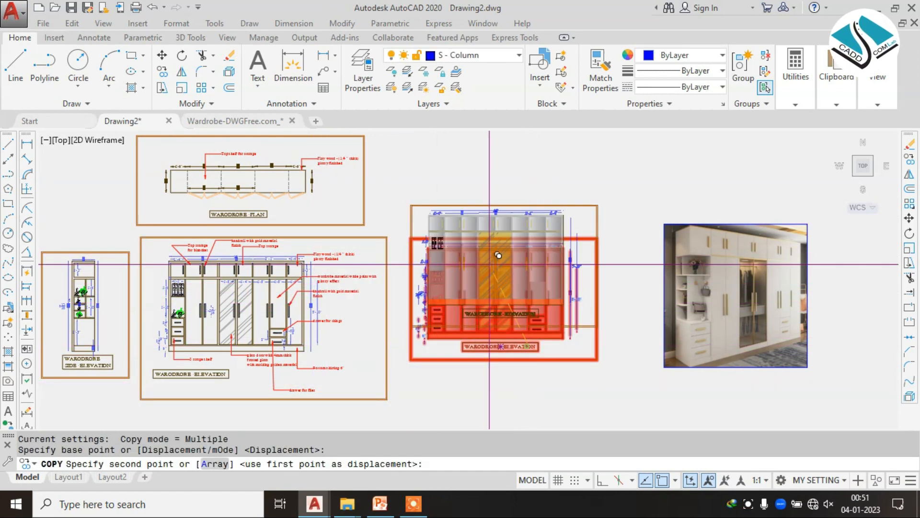
pyautogui.moveTo(552, 297); pyautogui.dragTo(590, 348, button='middle')
pyautogui.press('Escape')
# Step: Erase the gradient fills from the two tall doors beside the shelves and from behind the binders in the copied elevation
pyautogui.scroll(5, 493, 330)
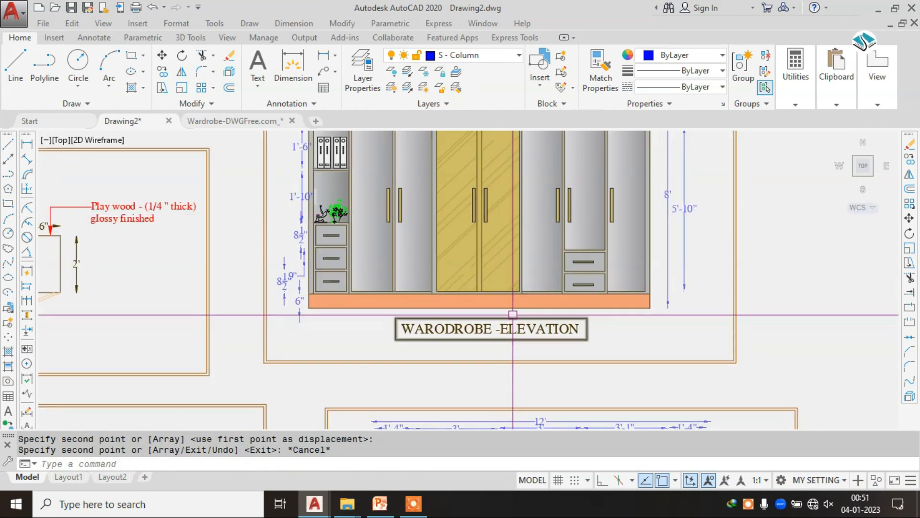
pyautogui.moveTo(470, 202); pyautogui.dragTo(488, 269, button='middle')
pyautogui.scroll(5, 356, 188)
pyautogui.click(445, 245)
pyautogui.press('Delete')
pyautogui.click(532, 251)
pyautogui.press('Delete')
pyautogui.moveTo(381, 198); pyautogui.dragTo(466, 249, button='middle')
pyautogui.click(421, 250)
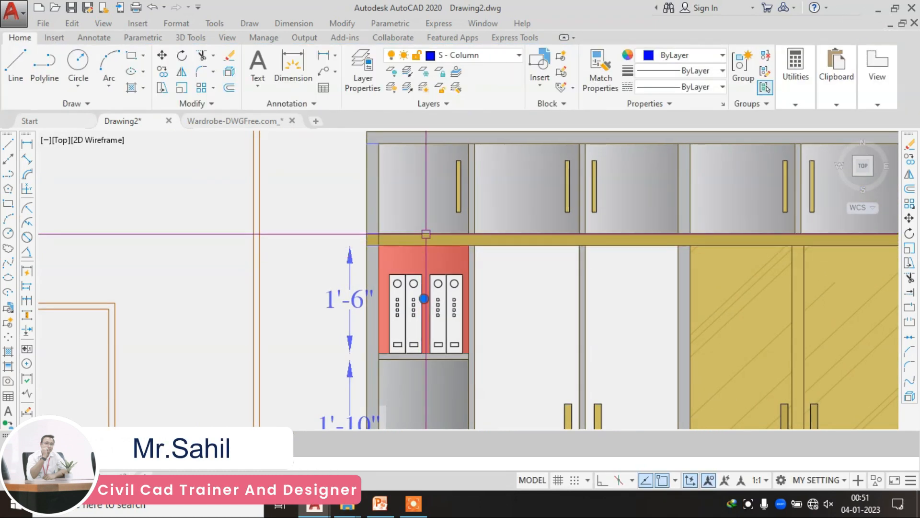
pyautogui.press('Delete')
# Step: Erase the gradient fills from the row of top storage cabinets in the copied elevation, leaving the rightmost one filled
pyautogui.click(527, 188)
pyautogui.press('Delete')
pyautogui.click(420, 194)
pyautogui.moveTo(573, 199); pyautogui.dragTo(538, 230, button='middle')
pyautogui.press('Escape')
pyautogui.click(395, 210)
pyautogui.write('e')
pyautogui.press('space')
pyautogui.click(586, 212)
pyautogui.write('e')
pyautogui.press('space')
pyautogui.moveTo(715, 212); pyautogui.dragTo(524, 220, button='middle')
pyautogui.click(525, 219)
pyautogui.write('e')
pyautogui.click(618, 222)
pyautogui.write('e')
pyautogui.click(720, 226)
pyautogui.write('e')
pyautogui.click(845, 225)
pyautogui.write('e')
# Step: Erase the gold fills of both glass doors and the gradient of the tall door beside them in the copied elevation
pyautogui.scroll(-3, 598, 180)
pyautogui.click(528, 286)
pyautogui.write('e')
pyautogui.click(615, 290)
pyautogui.write('e')
pyautogui.click(672, 282)
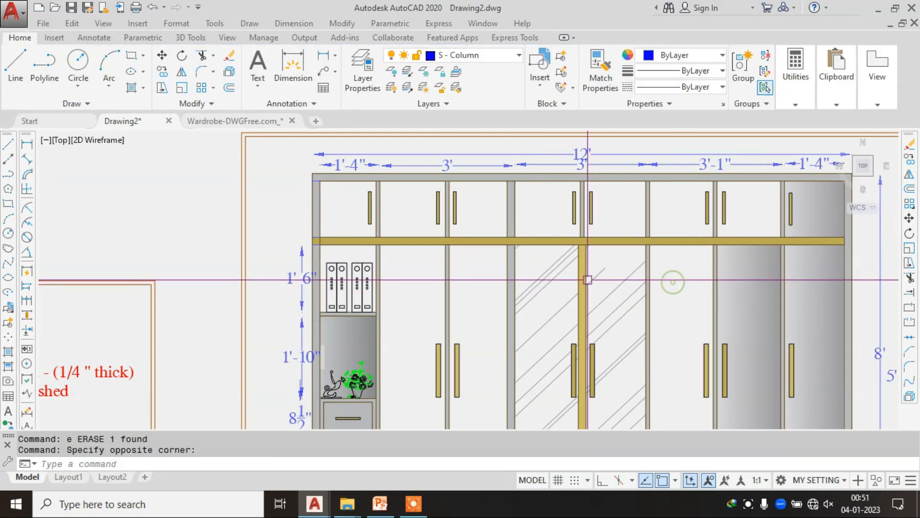
pyautogui.click(564, 281)
pyautogui.write('e')
pyautogui.click(535, 268)
pyautogui.scroll(-6, 523, 232)
pyautogui.scroll(4, 532, 265)
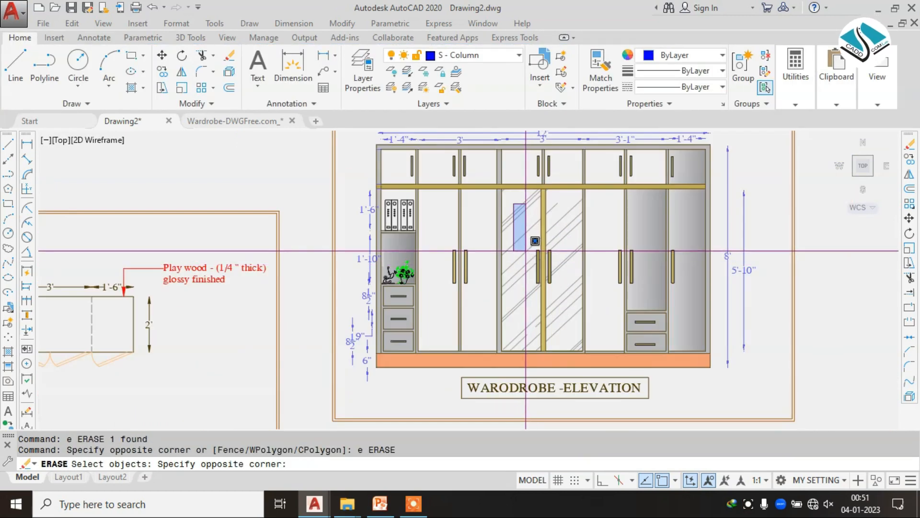
pyautogui.scroll(-2, 523, 250)
pyautogui.press('Escape')
pyautogui.press('Escape')
# Step: Compare the copied elevation without its fills against the original coloured elevation below it
pyautogui.scroll(-2, 535, 279)
pyautogui.moveTo(578, 346); pyautogui.dragTo(573, 318, button='middle')
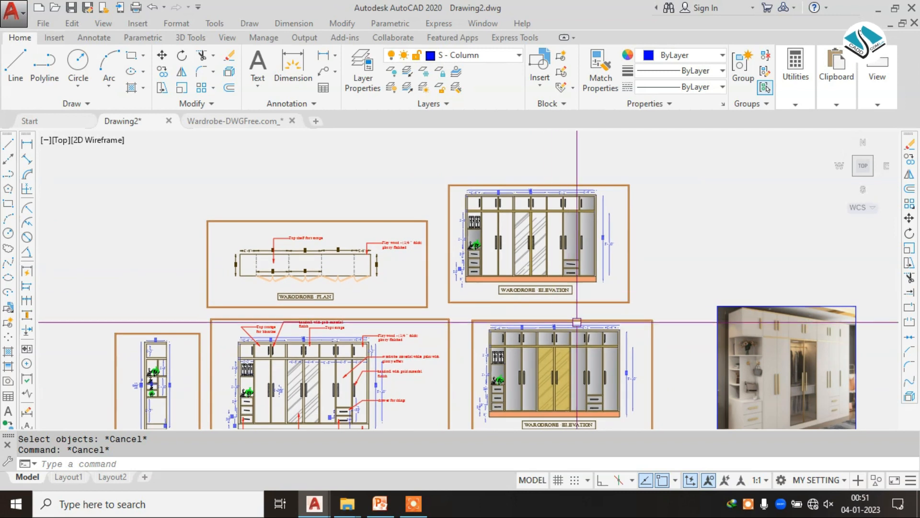
pyautogui.scroll(2, 577, 321)
pyautogui.scroll(-2, 577, 322)
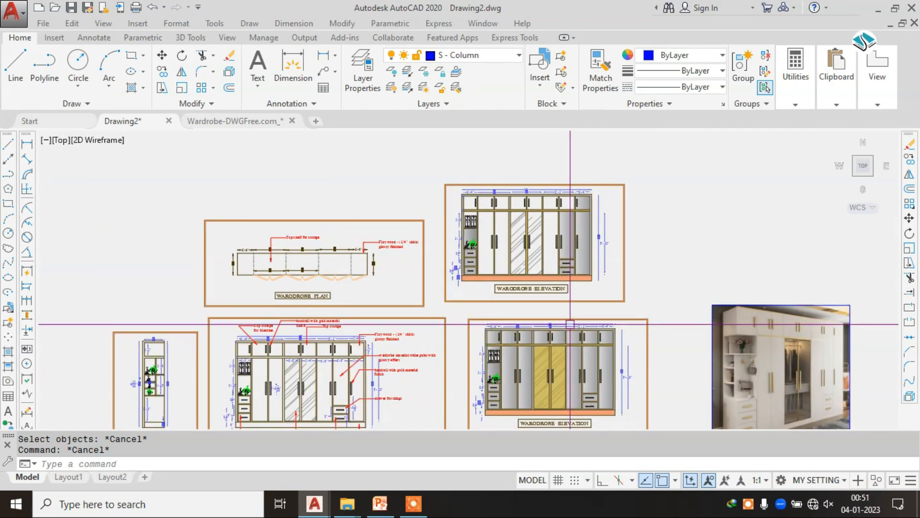
pyautogui.moveTo(574, 340); pyautogui.dragTo(565, 323, button='middle')
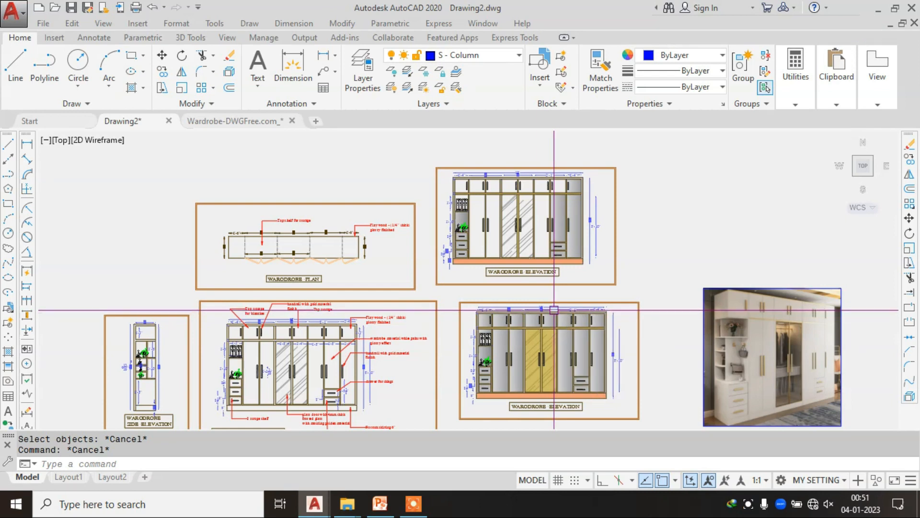
pyautogui.scroll(2, 499, 252)
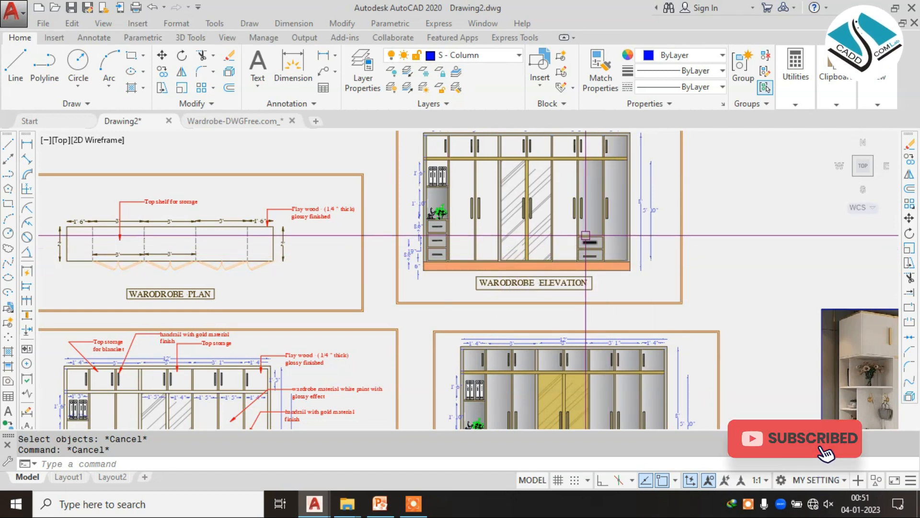
pyautogui.scroll(-3, 599, 220)
pyautogui.scroll(1, 619, 199)
# Step: Erase the entire copied wardrobe elevation together with its frame and title
pyautogui.click(711, 159)
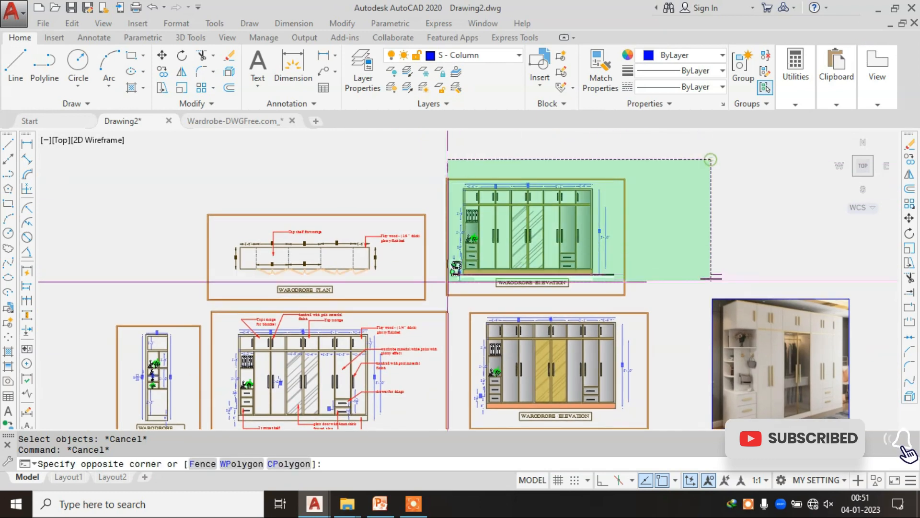
pyautogui.click(444, 298)
pyautogui.write('e')
pyautogui.press('Return')
# Step: Copy the wardrobe plan with its frame, notes and title into the space above the coloured elevation
pyautogui.click(473, 198)
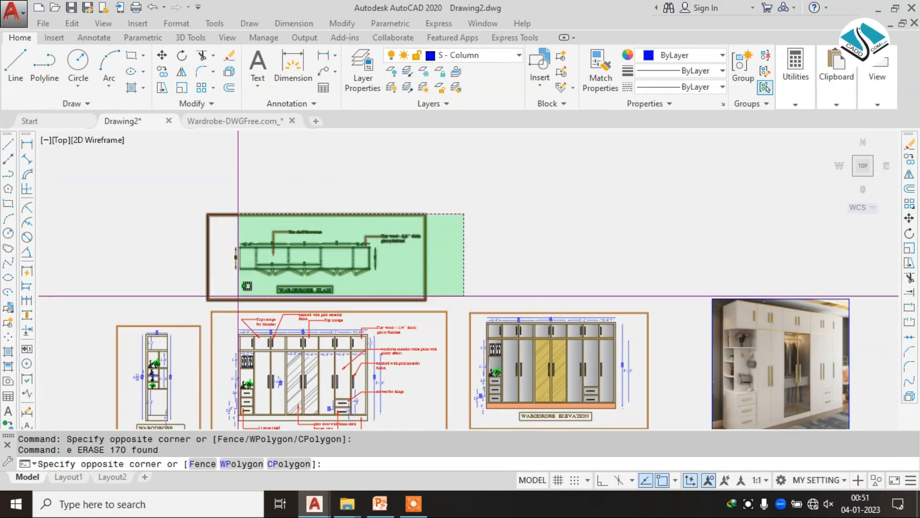
pyautogui.click(148, 302)
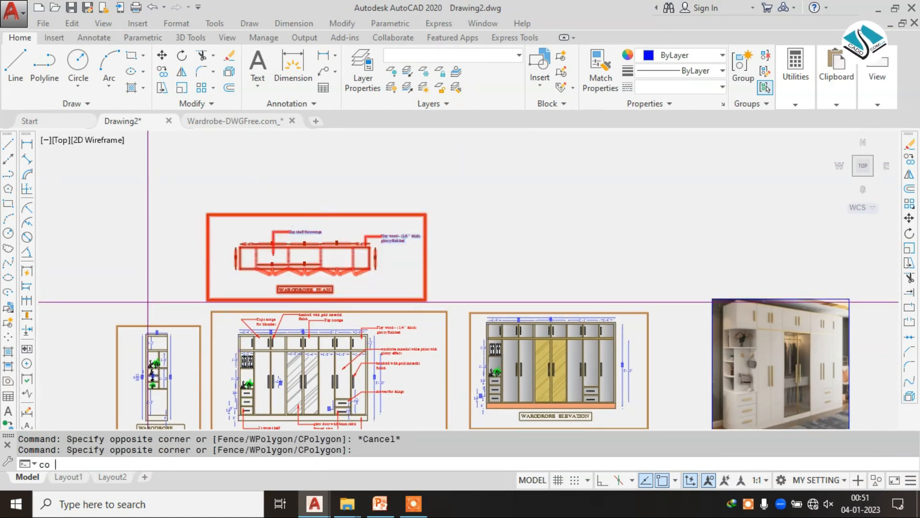
pyautogui.write('co')
pyautogui.press('space')
pyautogui.click(337, 239)
pyautogui.moveTo(616, 234); pyautogui.dragTo(536, 236, button='middle')
pyautogui.scroll(2, 536, 235)
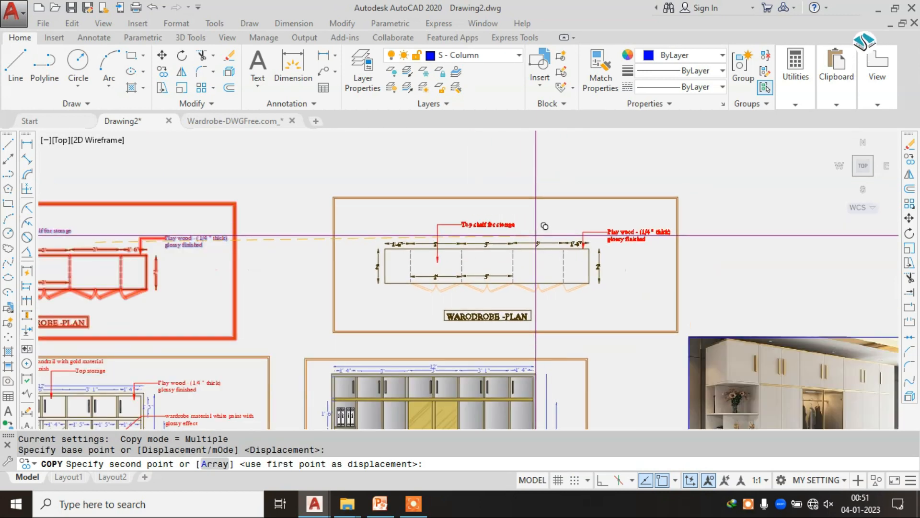
pyautogui.click(552, 233)
pyautogui.scroll(-4, 551, 235)
pyautogui.press('Escape')
# Step: Move the copied wardrobe plan slightly to adjust its position above the coloured elevation
pyautogui.click(667, 191)
pyautogui.click(585, 287)
pyautogui.write('m')
pyautogui.press('space')
pyautogui.click(586, 286)
pyautogui.press('Escape')
# Step: With Ortho on, draw a horizontal section line across the copied wardrobe plan, extending past both sides with a short upward tail at each end
pyautogui.scroll(5, 511, 222)
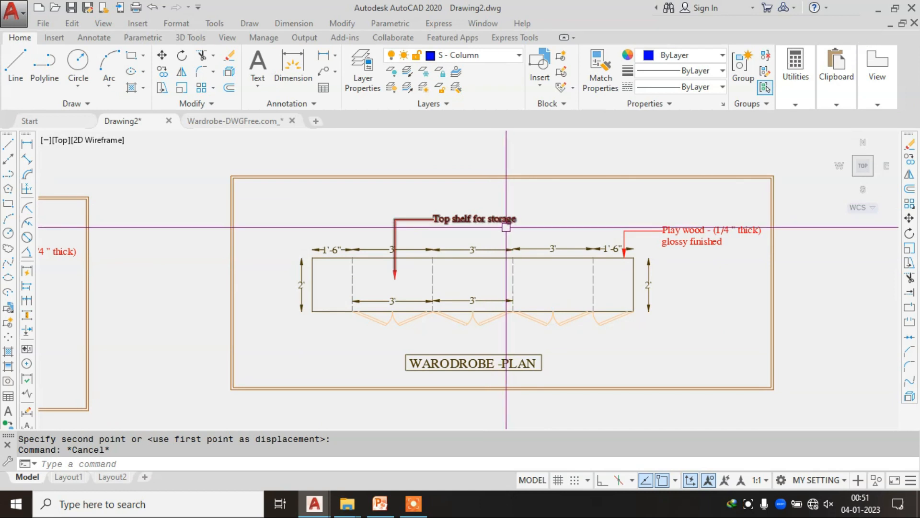
pyautogui.scroll(-2, 510, 254)
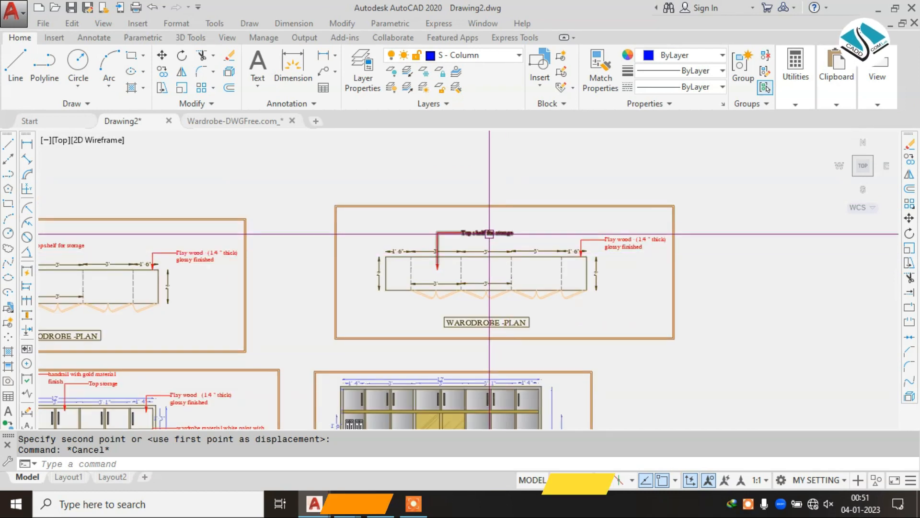
pyautogui.moveTo(383, 235); pyautogui.dragTo(450, 214, button='middle')
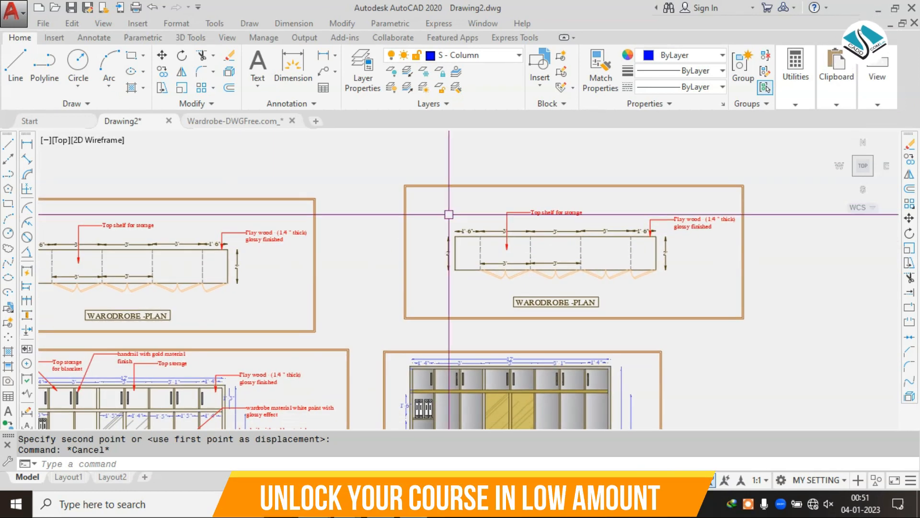
pyautogui.moveTo(596, 259); pyautogui.dragTo(556, 257, button='middle')
pyautogui.scroll(2, 557, 256)
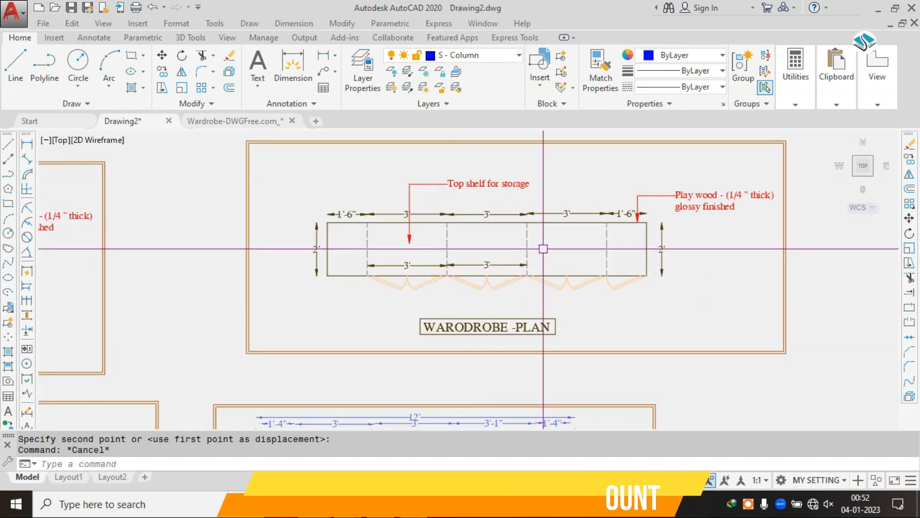
pyautogui.press('Escape')
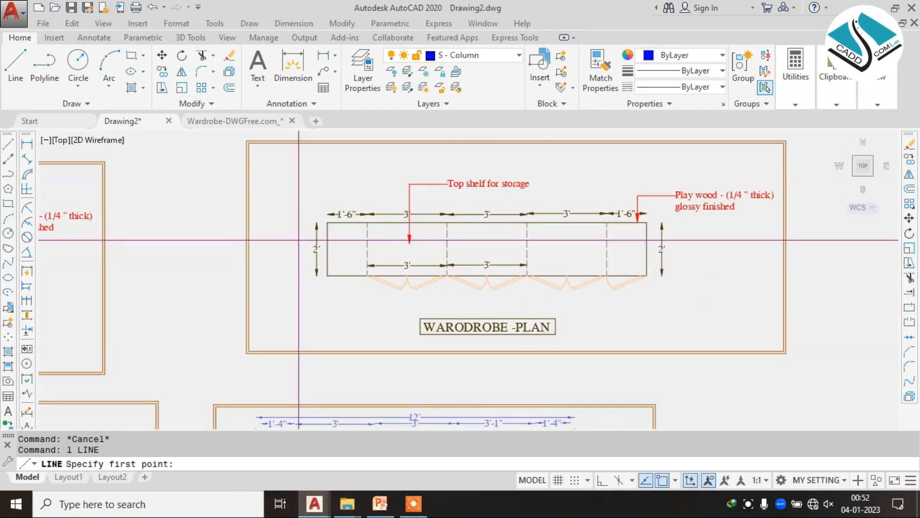
pyautogui.scroll(1, 298, 239)
pyautogui.click(297, 239)
pyautogui.click(599, 479)
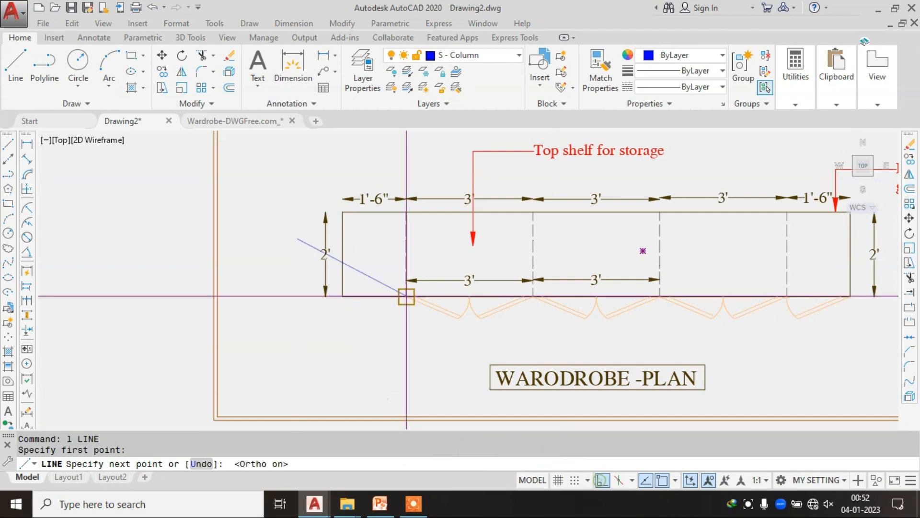
pyautogui.click(300, 256)
pyautogui.scroll(-2, 300, 256)
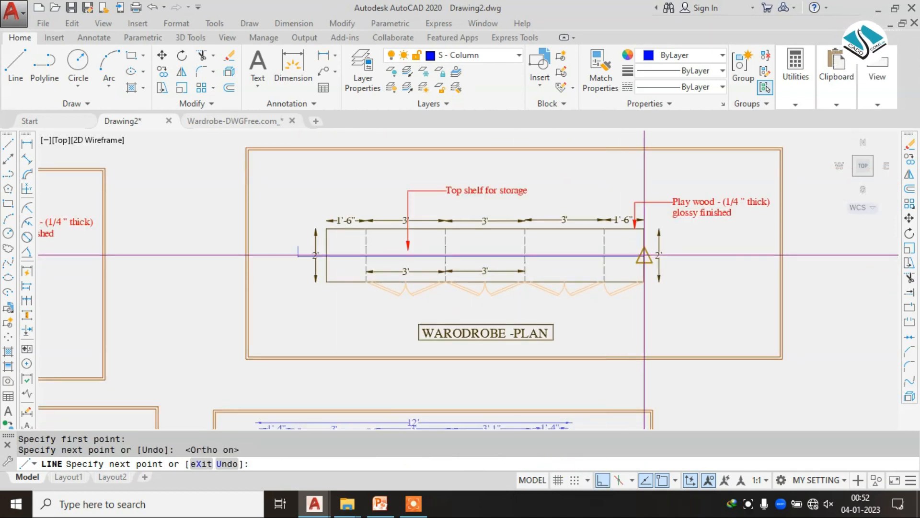
pyautogui.scroll(2, 643, 255)
pyautogui.click(699, 256)
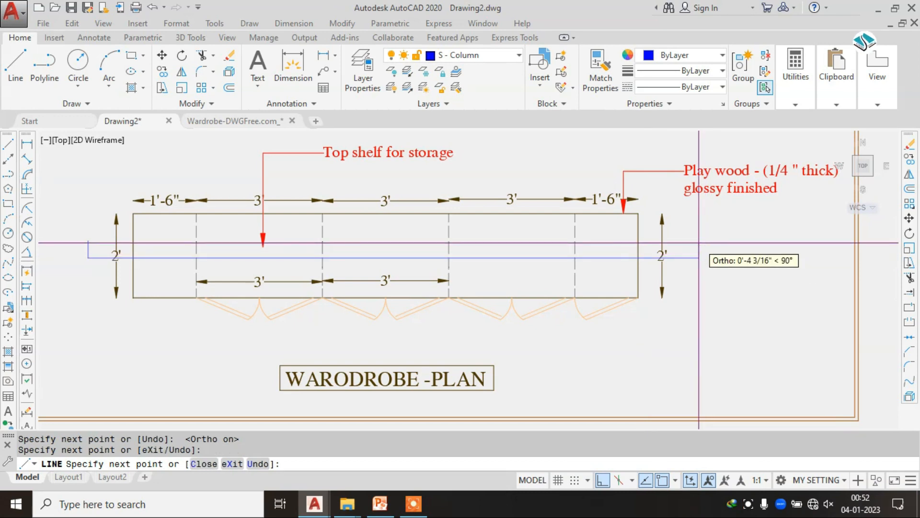
pyautogui.click(699, 243)
pyautogui.press('Escape')
pyautogui.press('Escape')
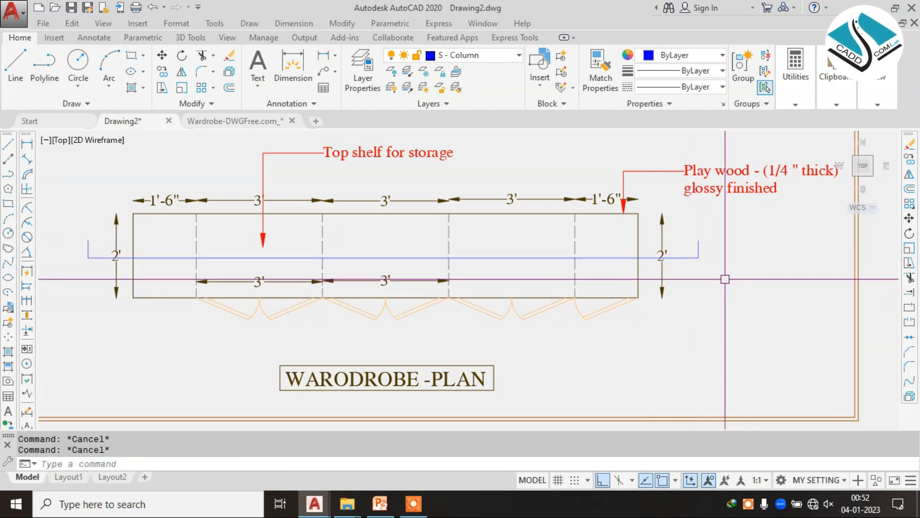
# Step: Draw a horizontal arrowhead base about 3 5/16" long across the upper end of the section line's right tail
pyautogui.scroll(4, 694, 242)
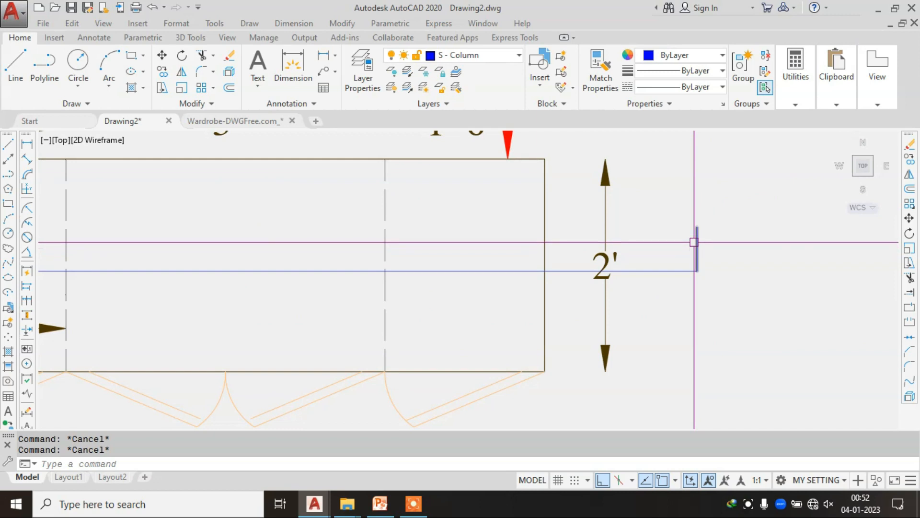
pyautogui.scroll(2, 694, 241)
pyautogui.press('Return')
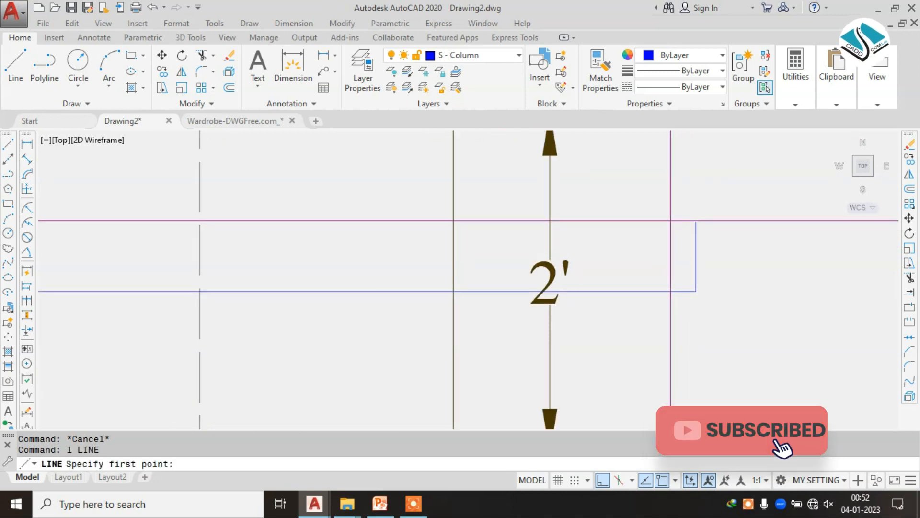
pyautogui.click(671, 222)
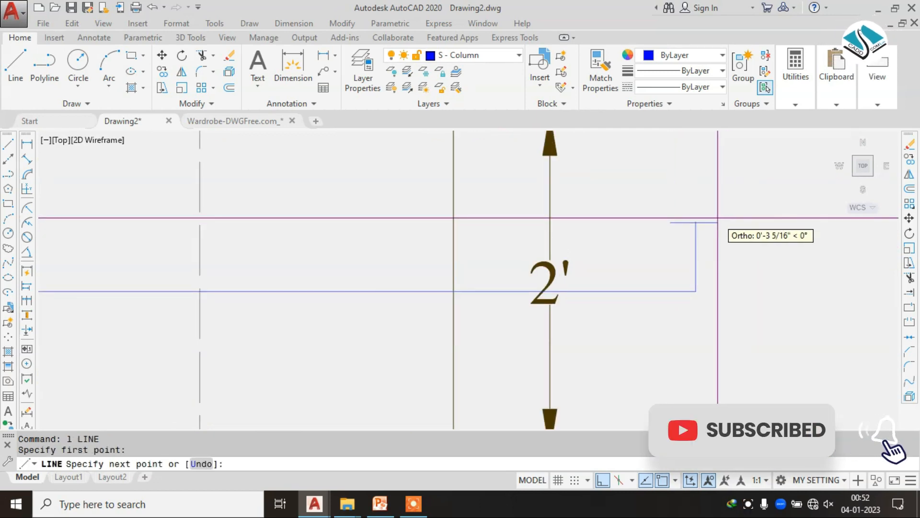
pyautogui.click(717, 222)
pyautogui.press('Escape')
# Step: Draw the arrowhead's two sloping sides from the ends of its base to an apex above the right tail
pyautogui.press('Return')
pyautogui.click(696, 223)
pyautogui.press('Escape')
pyautogui.press('Return')
pyautogui.click(693, 223)
pyautogui.click(696, 180)
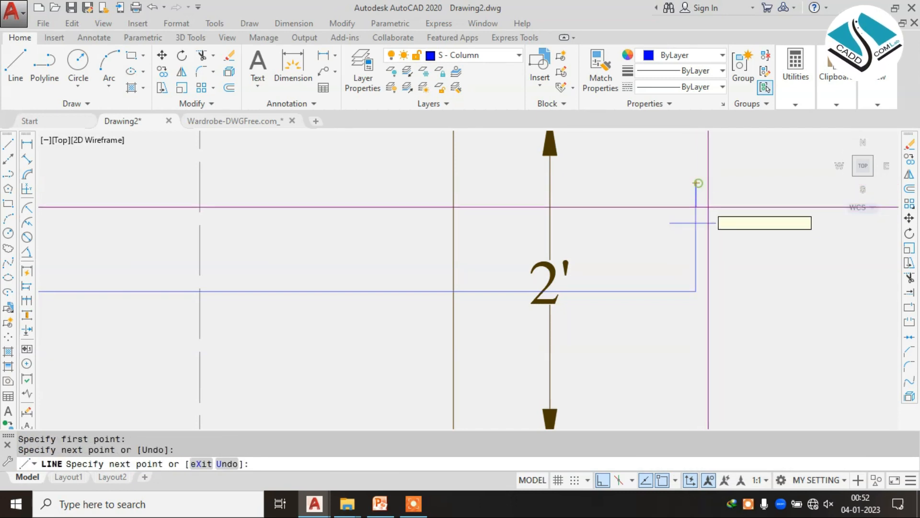
pyautogui.click(716, 223)
pyautogui.press('Escape')
pyautogui.press('Return')
pyautogui.click(696, 179)
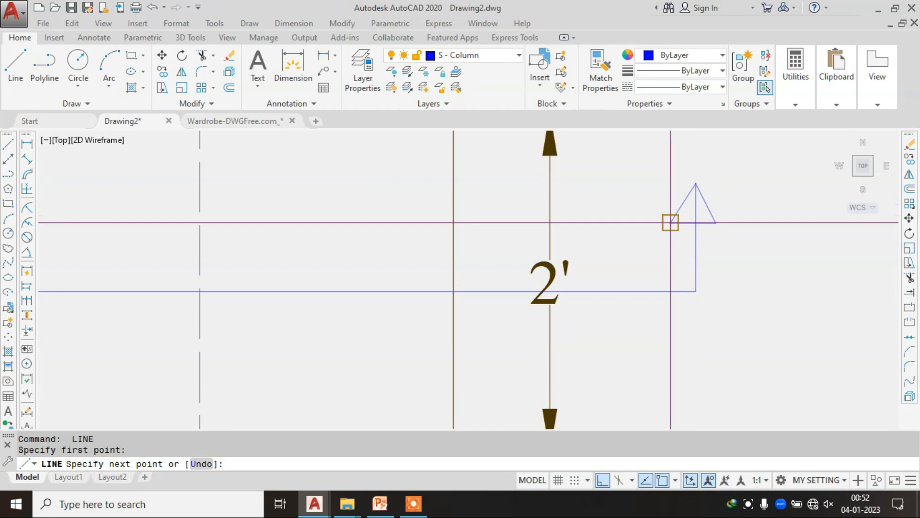
# Step: Erase the vertical construction line inside the right arrowhead
pyautogui.scroll(2, 701, 214)
pyautogui.press('Escape')
pyautogui.click(692, 215)
pyautogui.press('Escape')
pyautogui.click(691, 209)
pyautogui.write('e')
pyautogui.press('Return')
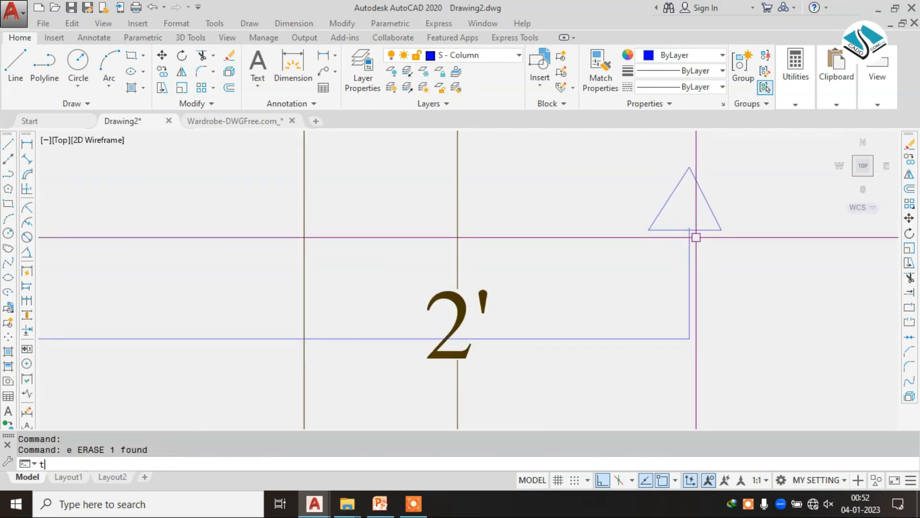
# Step: Trim the end of the right tail that projects past the arrowhead's base
pyautogui.write('t')
pyautogui.press('Return')
pyautogui.scroll(4, 696, 237)
pyautogui.click(675, 211)
pyautogui.scroll(-4, 673, 209)
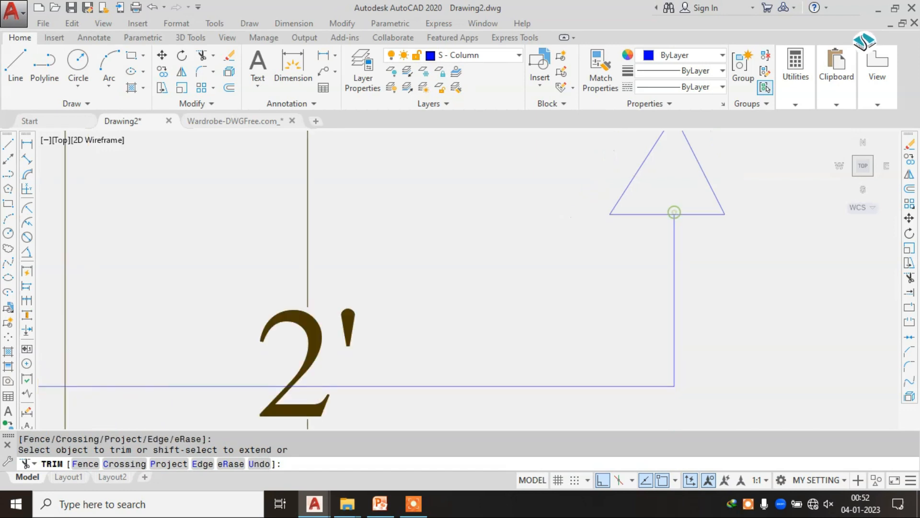
pyautogui.press('Escape')
pyautogui.click(637, 164)
pyautogui.click(721, 236)
pyautogui.write('cio')
pyautogui.press('Escape')
pyautogui.press('Escape')
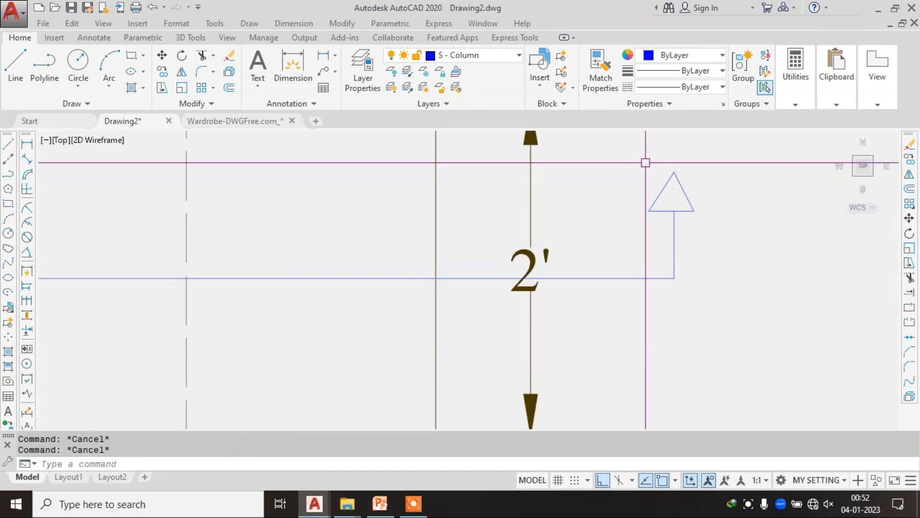
# Step: Copy the arrowhead from the top of the right tail to the top of the section line's left tail
pyautogui.click(645, 160)
pyautogui.click(744, 235)
pyautogui.press('Return')
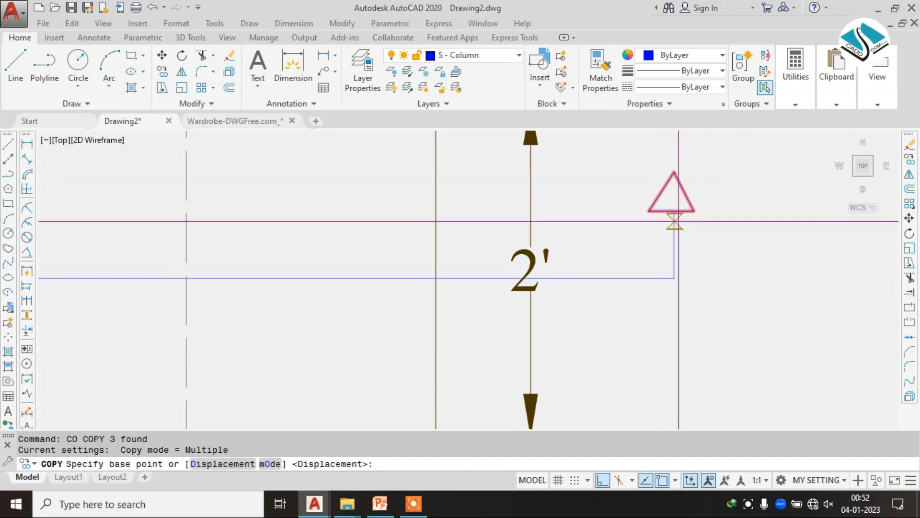
pyautogui.click(675, 210)
pyautogui.scroll(-5, 710, 211)
pyautogui.scroll(3, 576, 225)
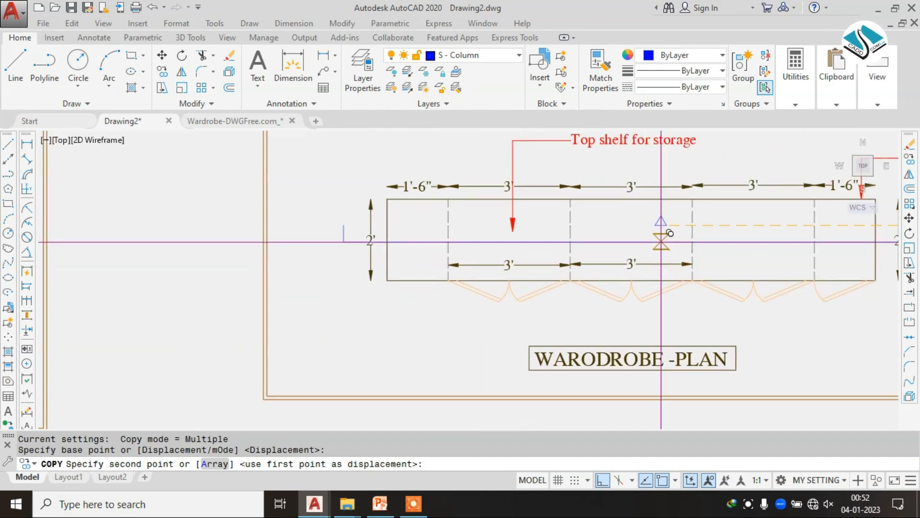
pyautogui.scroll(4, 353, 229)
pyautogui.click(318, 227)
pyautogui.press('Escape')
pyautogui.press('Escape')
# Step: Fill both section arrowheads with a GR_LINEAR gradient, using black (0,0,0) for both gradient colours
pyautogui.write('g')
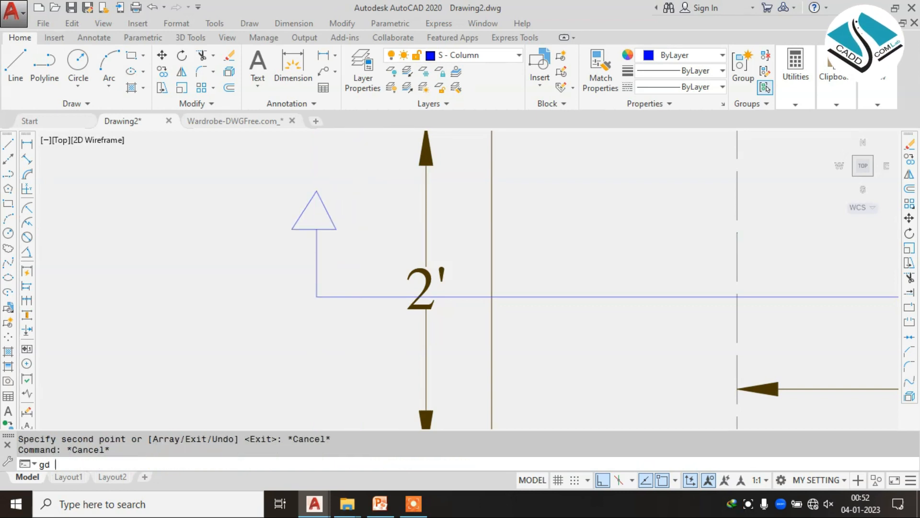
pyautogui.write('d')
pyautogui.press('Return')
pyautogui.click(376, 72)
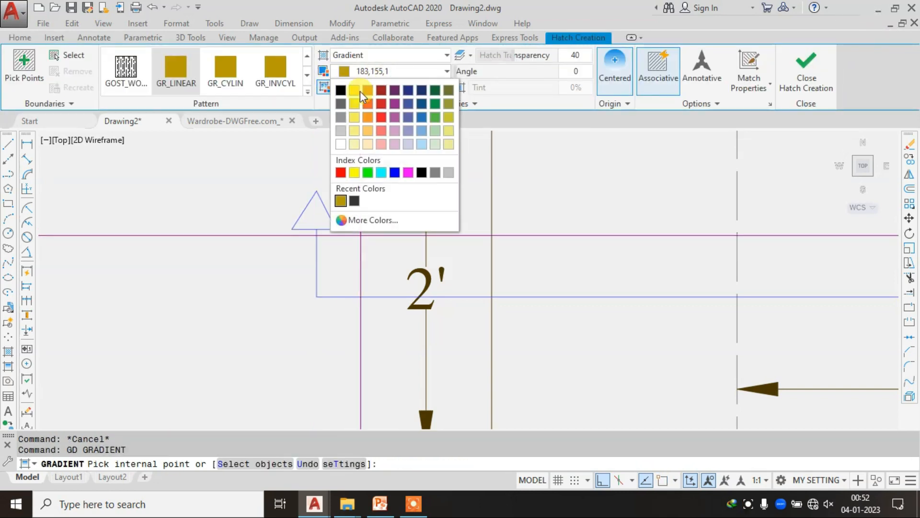
pyautogui.click(342, 91)
pyautogui.click(376, 88)
pyautogui.click(343, 105)
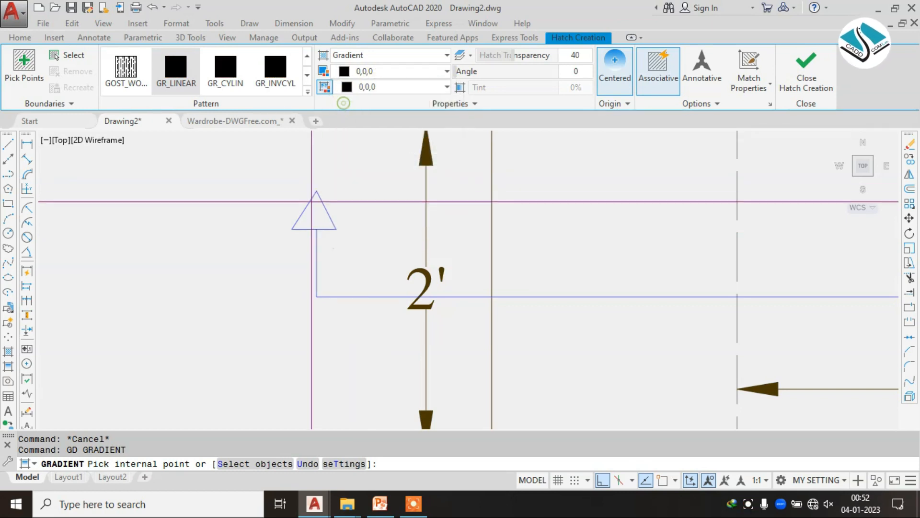
pyautogui.click(319, 211)
pyautogui.scroll(-4, 278, 197)
pyautogui.moveTo(763, 209); pyautogui.dragTo(356, 242, button='middle')
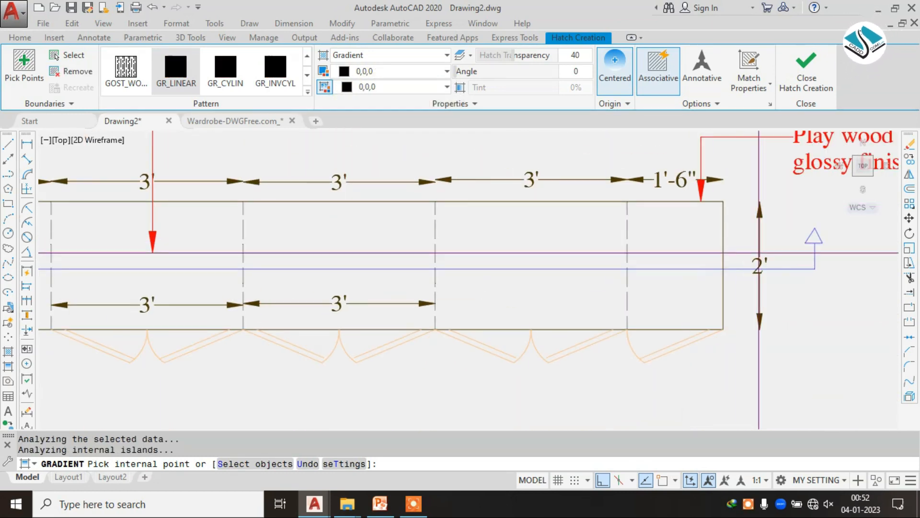
pyautogui.scroll(4, 810, 237)
pyautogui.click(810, 82)
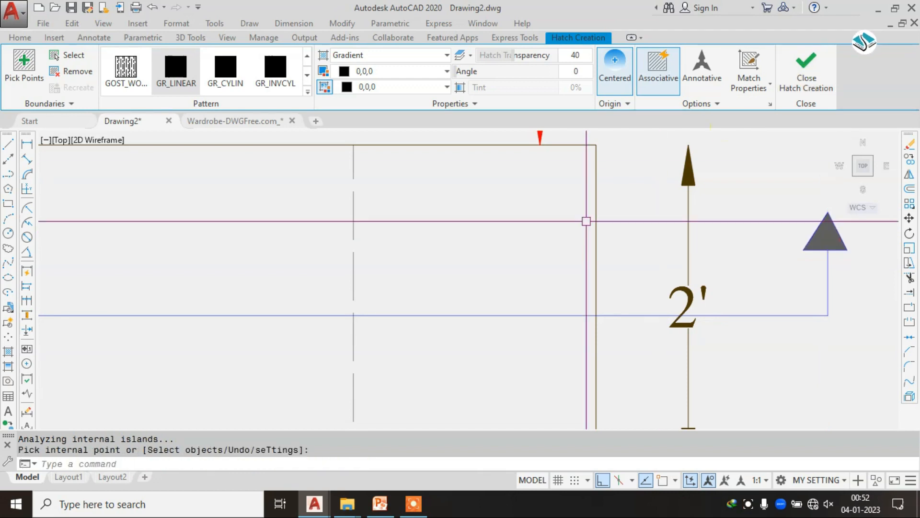
# Step: Assign the ACAD_ISO02W100 dashed linetype to the section line and both of its tails
pyautogui.scroll(-5, 616, 243)
pyautogui.scroll(4, 101, 261)
pyautogui.click(130, 251)
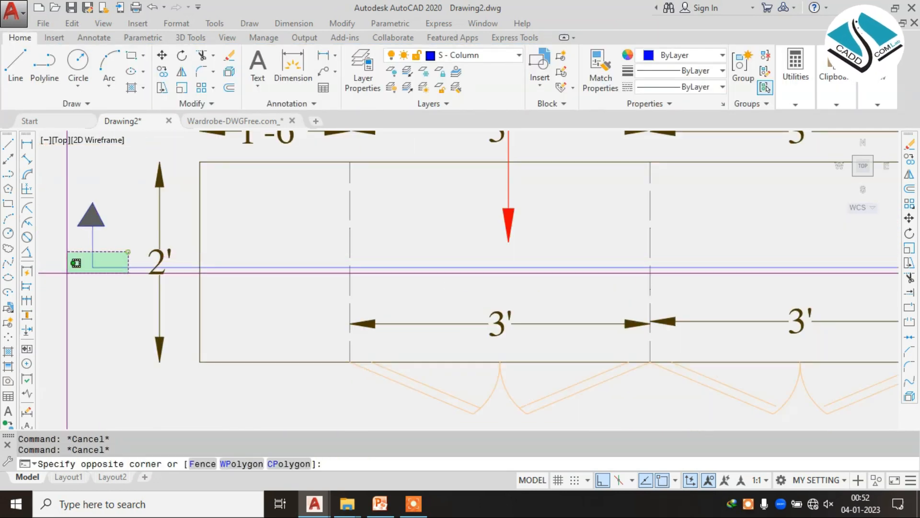
pyautogui.click(79, 275)
pyautogui.scroll(-4, 336, 265)
pyautogui.scroll(4, 811, 274)
pyautogui.click(791, 231)
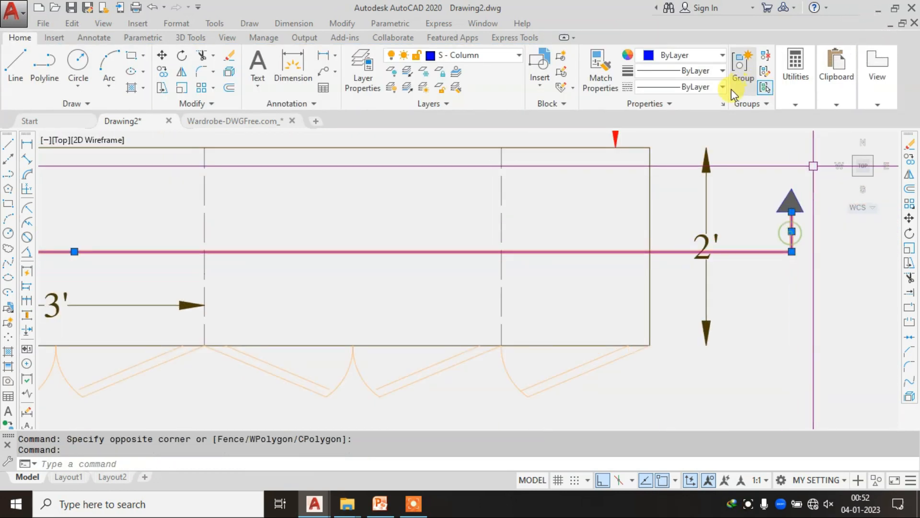
pyautogui.click(722, 87)
pyautogui.click(695, 140)
pyautogui.scroll(-6, 631, 195)
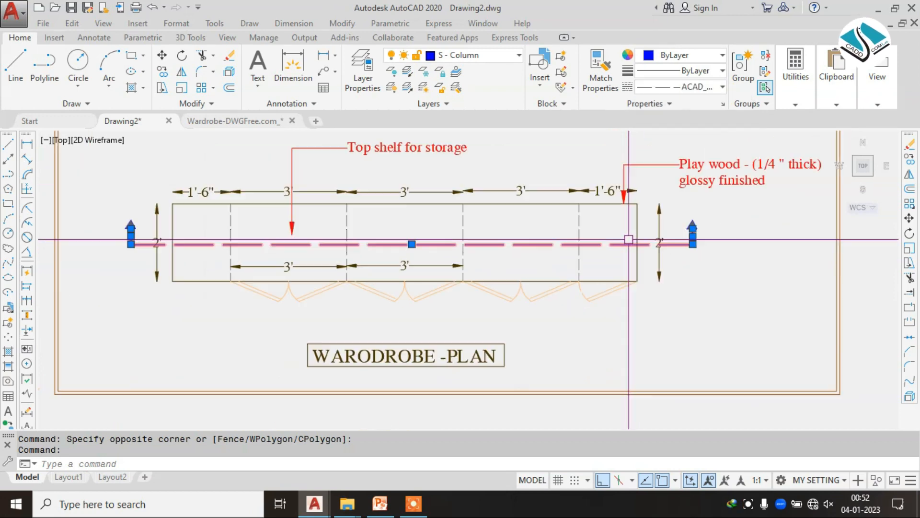
pyautogui.press('Escape')
# Step: Set the linetype scale of the horizontal section line to 0.5 in its properties
pyautogui.click(494, 242)
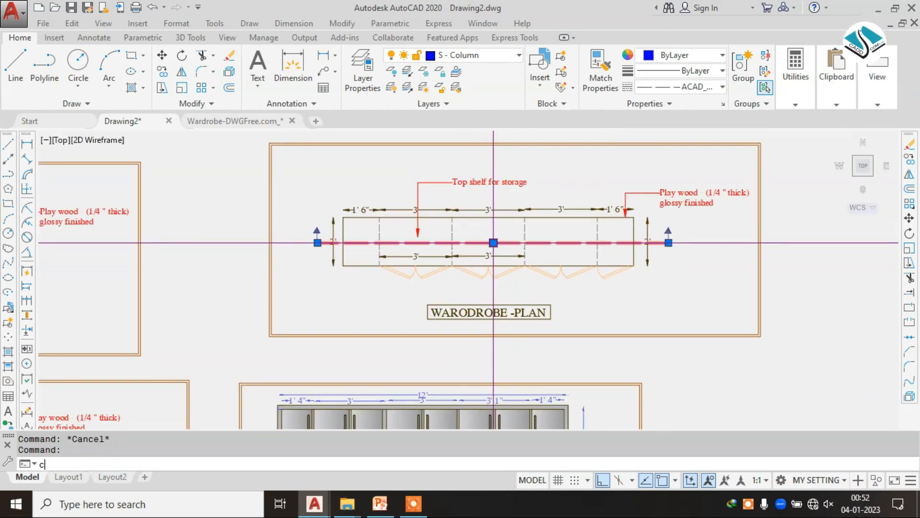
pyautogui.write('ch')
pyautogui.press('Return')
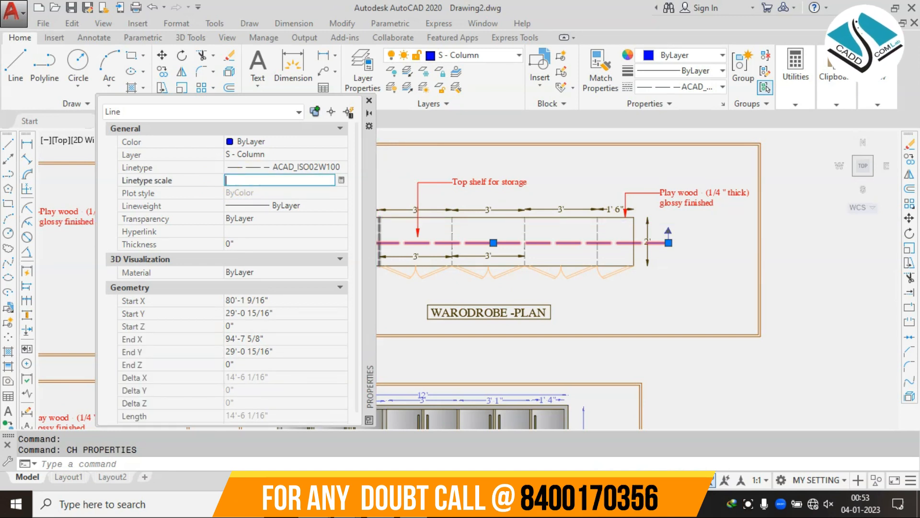
pyautogui.write('0.5')
pyautogui.press('Return')
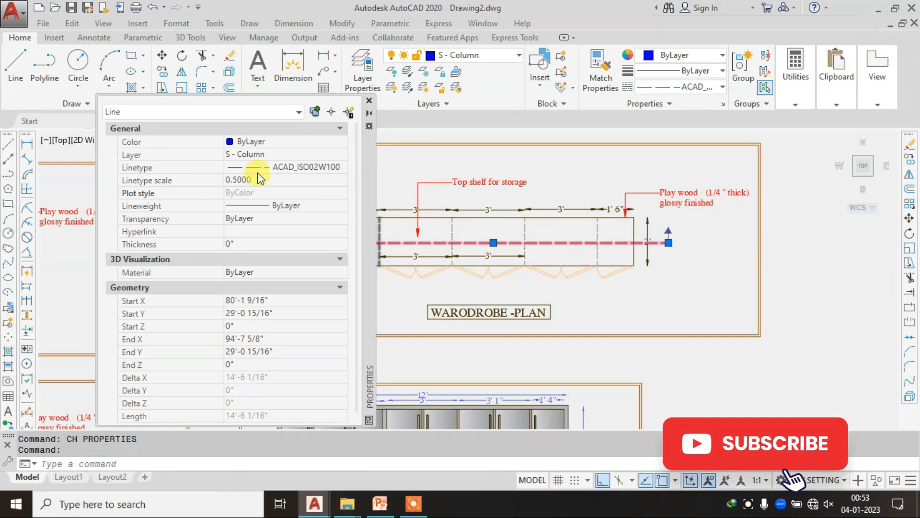
pyautogui.click(369, 101)
pyautogui.press('Escape')
pyautogui.press('Escape')
# Step: Match the horizontal section line's properties onto the tails at its ends
pyautogui.scroll(5, 372, 226)
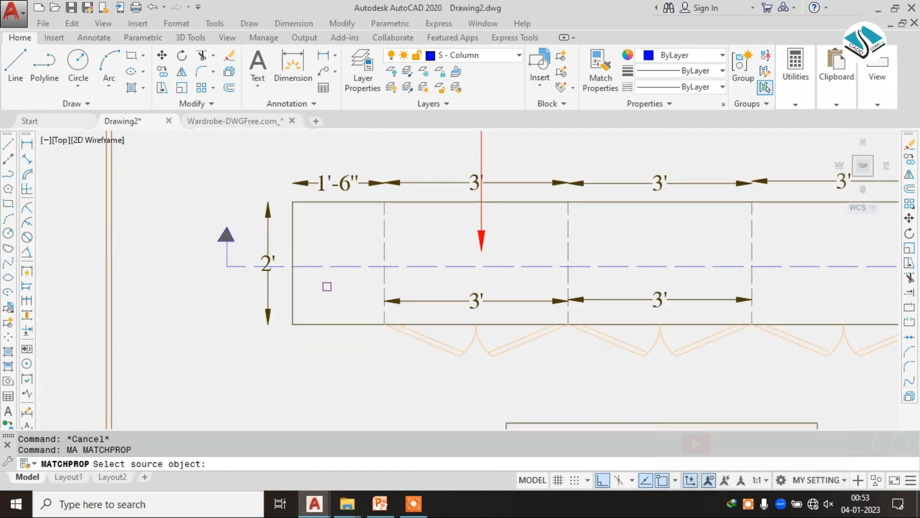
pyautogui.click(332, 264)
pyautogui.scroll(-1, 231, 265)
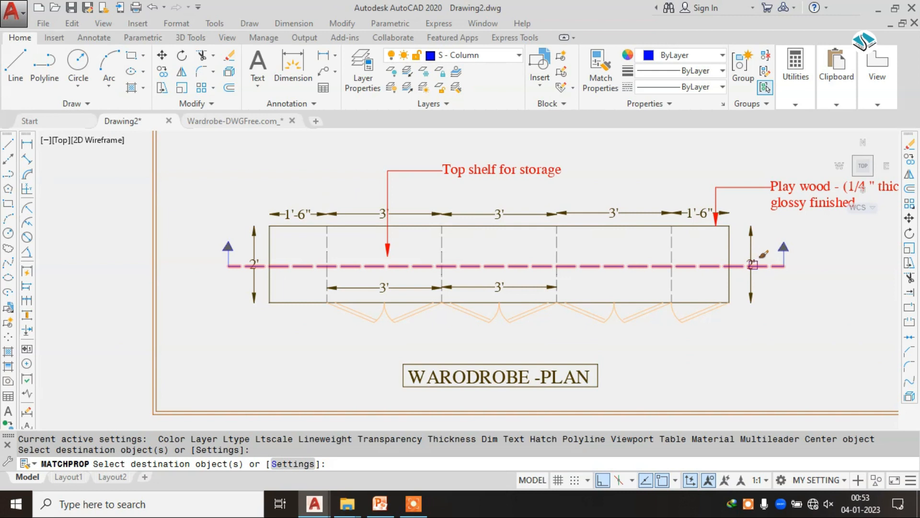
pyautogui.press('Escape')
pyautogui.press('Escape')
pyautogui.press('Escape')
# Step: With Ortho off, copy the WARODROBE -PLAN title text to the area above the left section arrow
pyautogui.scroll(-2, 468, 304)
pyautogui.scroll(2, 368, 285)
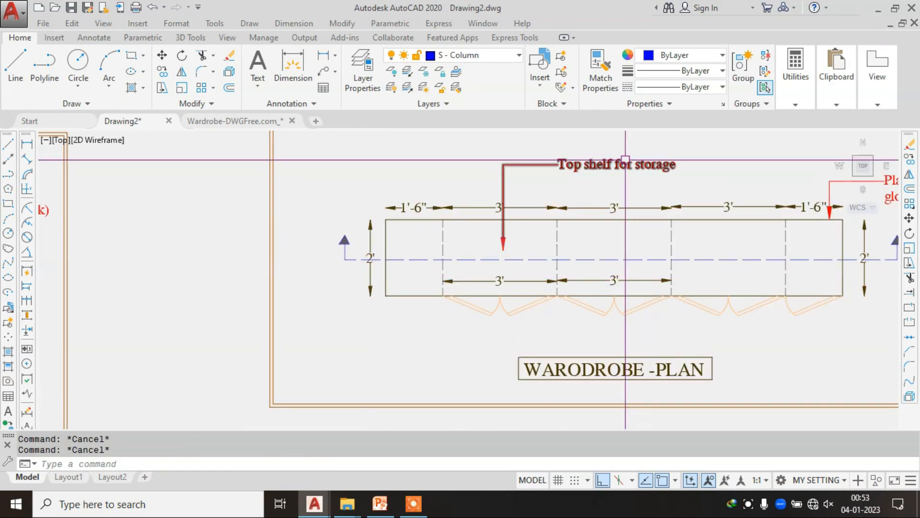
pyautogui.press('Escape')
pyautogui.click(642, 364)
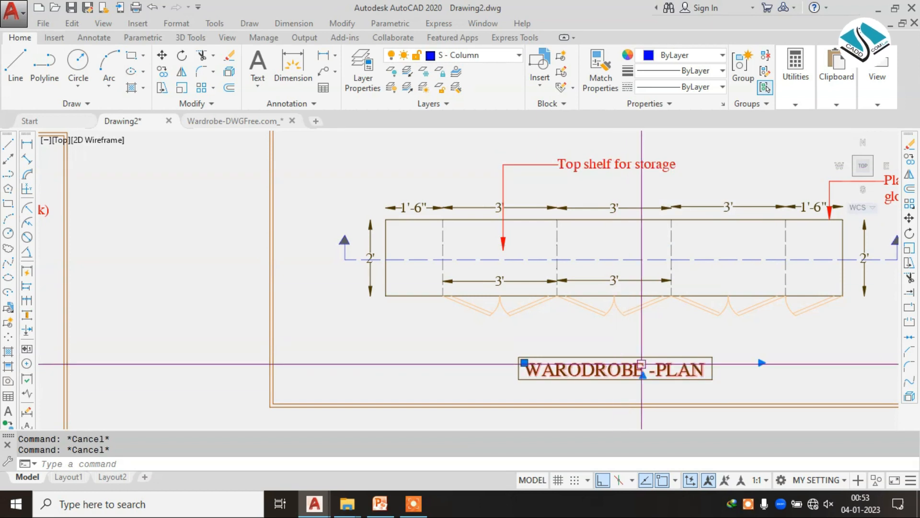
pyautogui.write('co')
pyautogui.press('Return')
pyautogui.click(642, 364)
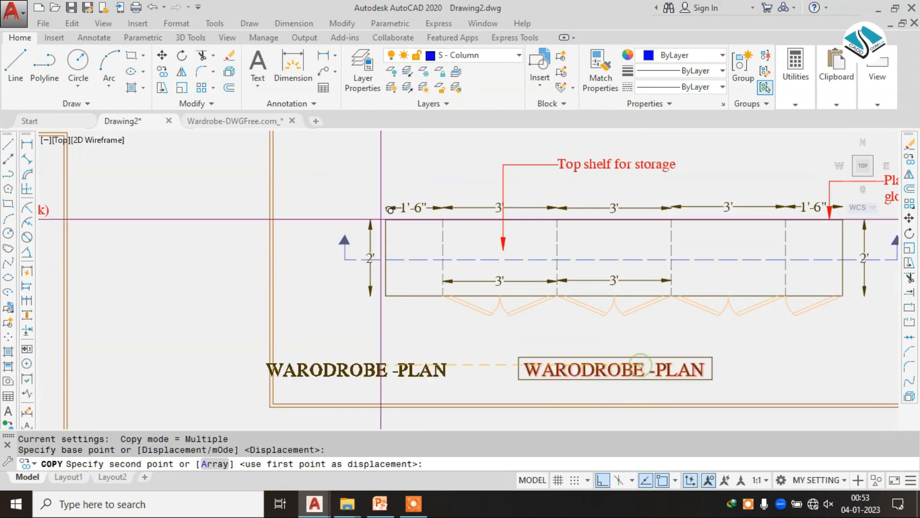
pyautogui.scroll(4, 373, 267)
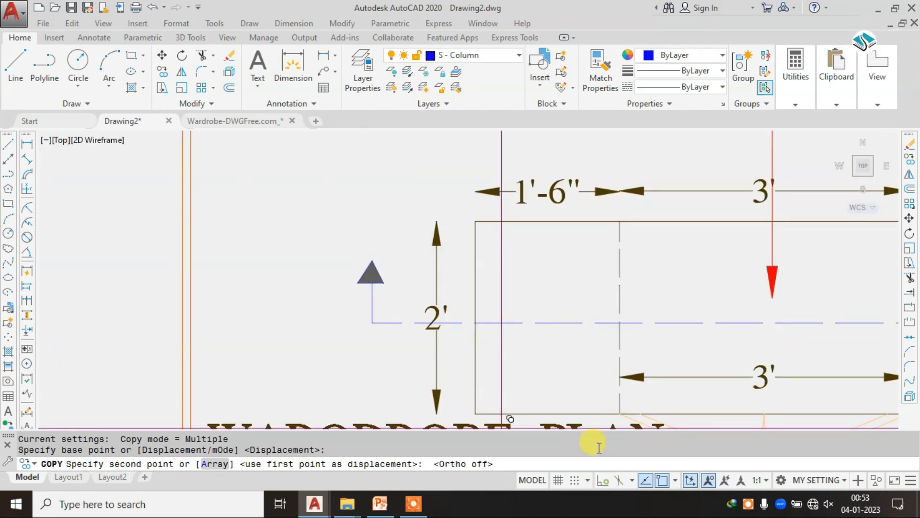
pyautogui.click(320, 225)
pyautogui.press('Escape')
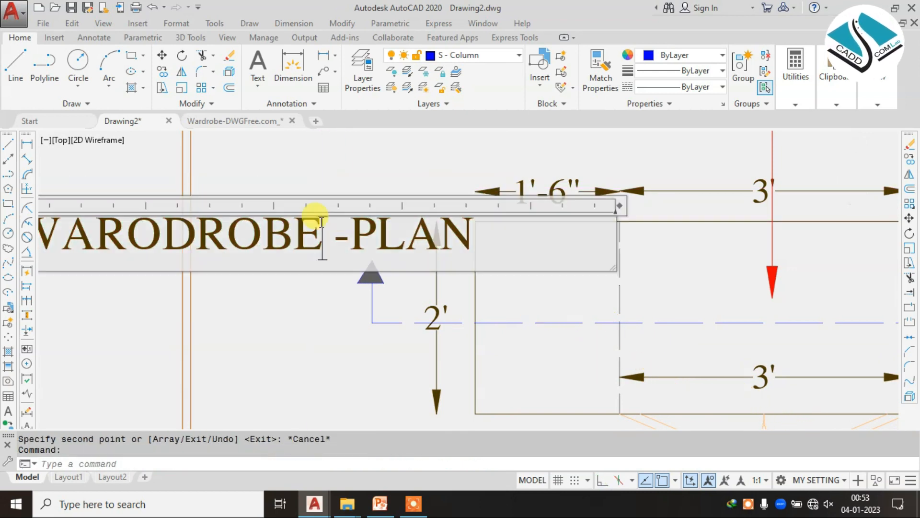
# Step: Replace the copied title text with the section letter A
pyautogui.doubleClick(320, 222)
pyautogui.write('a')
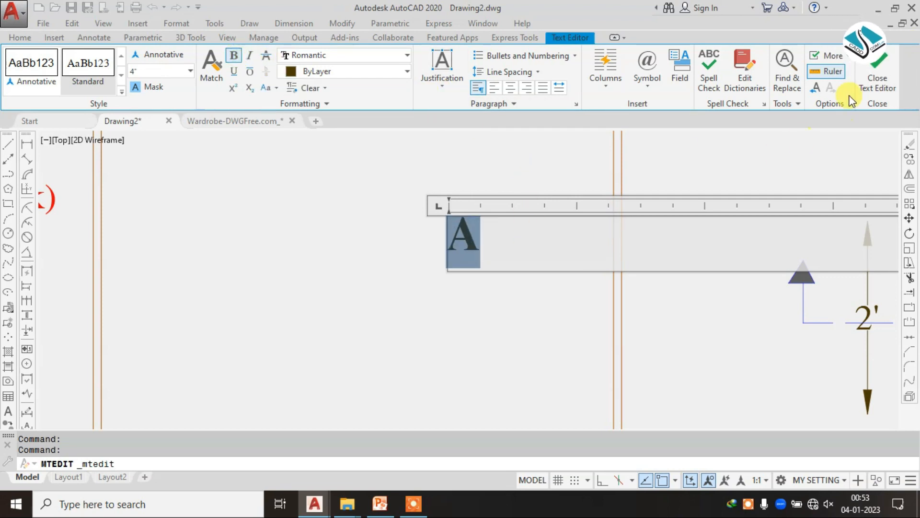
pyautogui.click(446, 219)
# Step: Move the letter A directly above the left section arrowhead
pyautogui.click(497, 200)
pyautogui.click(366, 276)
pyautogui.write('m')
pyautogui.press('space')
pyautogui.click(468, 250)
pyautogui.scroll(5, 839, 265)
pyautogui.moveTo(839, 266); pyautogui.dragTo(615, 287, button='middle')
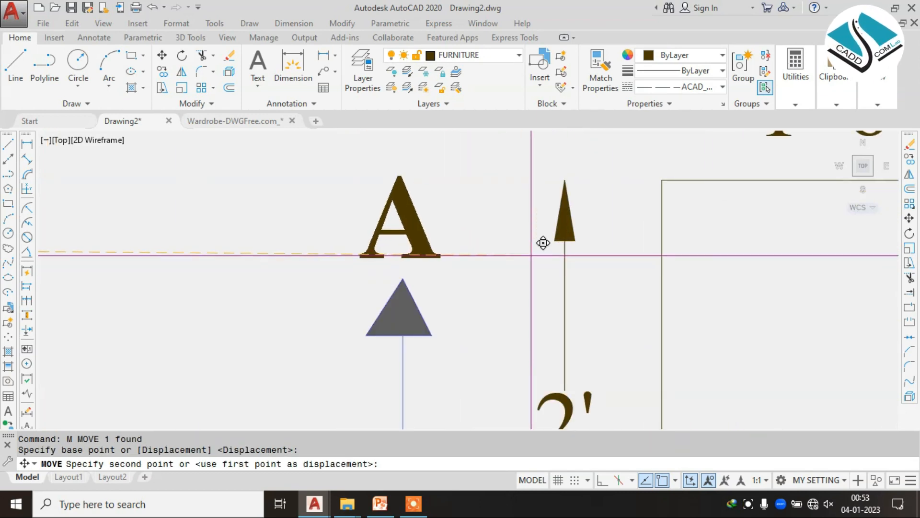
pyautogui.press('Escape')
# Step: Draw a circle centred on the letter A, large enough to reach the base of the left arrowhead
pyautogui.write('c')
pyautogui.press('space')
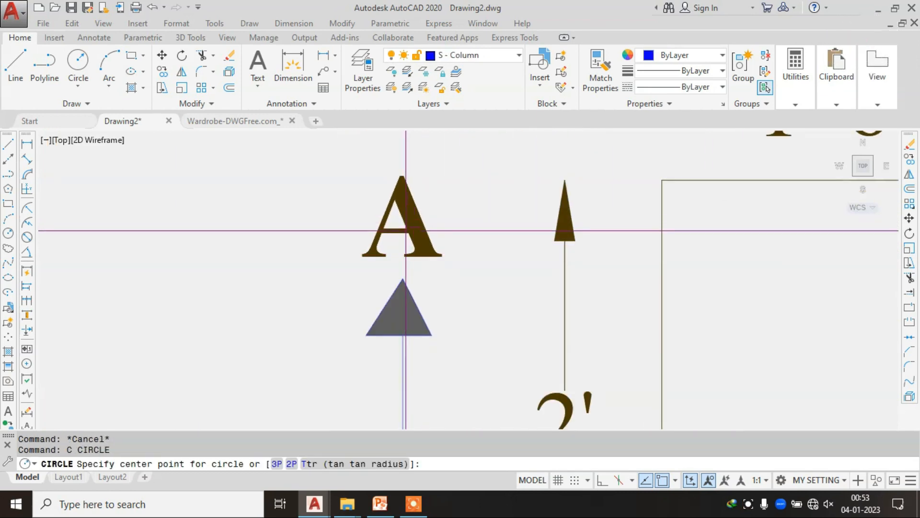
pyautogui.click(403, 229)
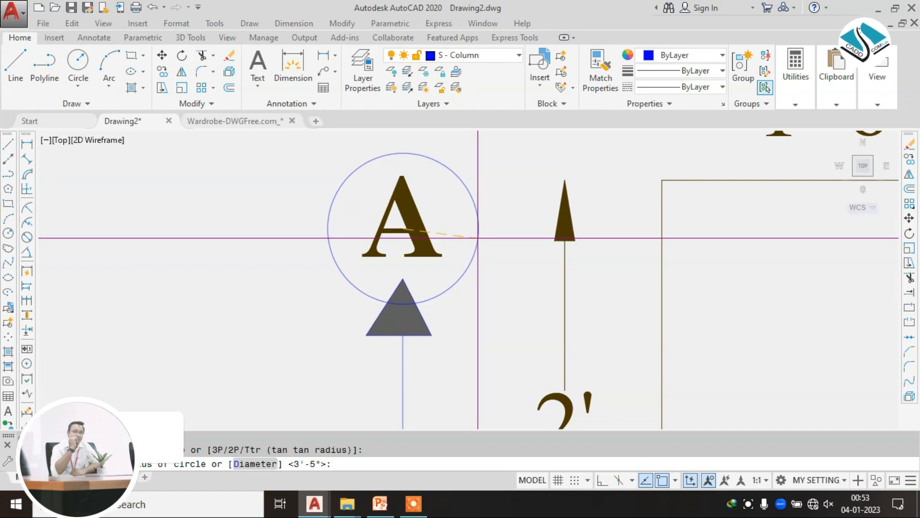
pyautogui.click(512, 160)
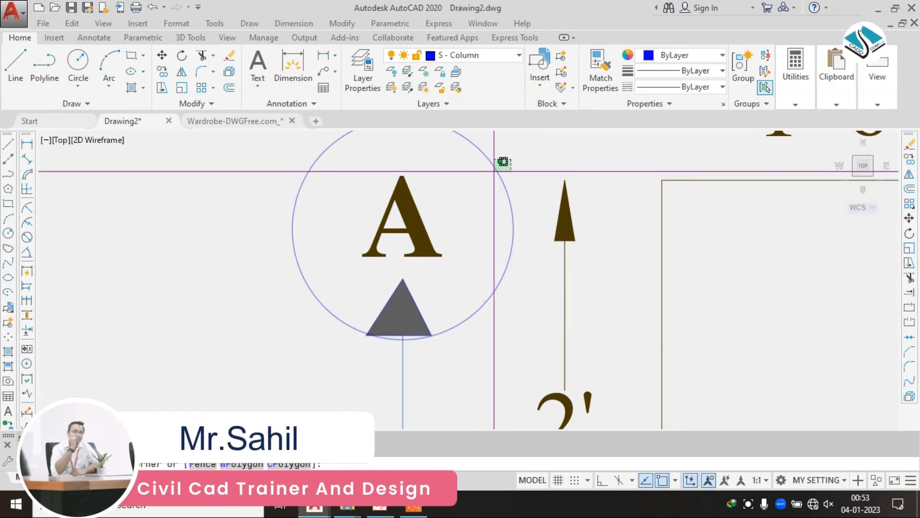
# Step: Move the circle and the letter A together down so the circle encloses the whole left arrowhead
pyautogui.click(371, 246)
pyautogui.moveTo(342, 264); pyautogui.dragTo(361, 249, button='middle')
pyautogui.write('m')
pyautogui.press('space')
pyautogui.click(424, 214)
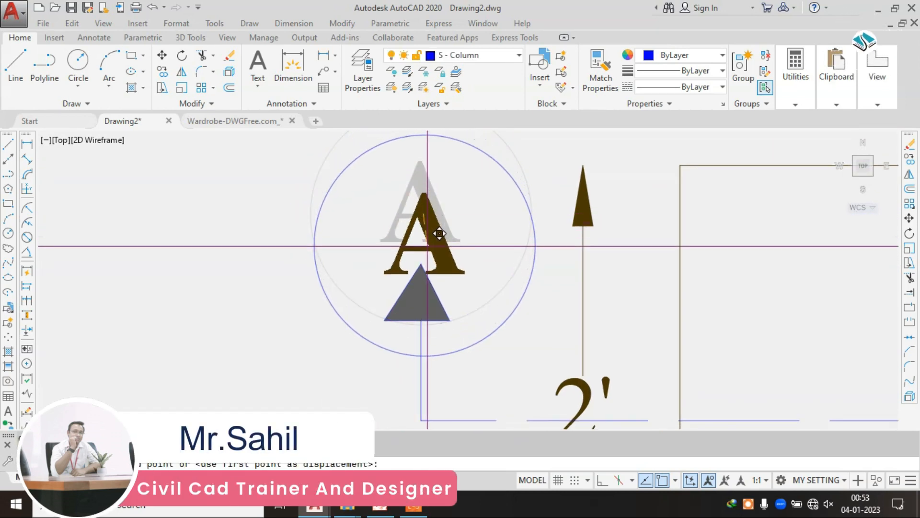
pyautogui.click(427, 245)
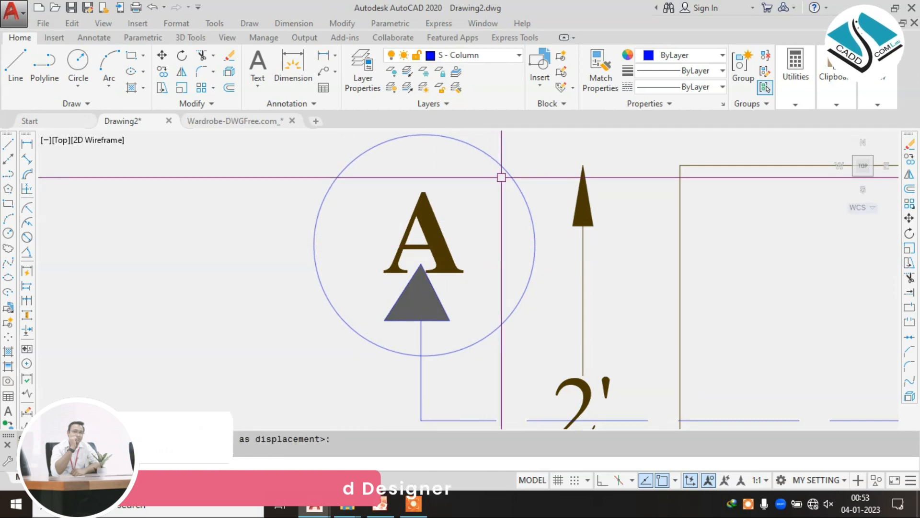
# Step: Shift only the circle slightly down to adjust its position around the letter A and arrowhead
pyautogui.write('m')
pyautogui.press('space')
pyautogui.click(485, 199)
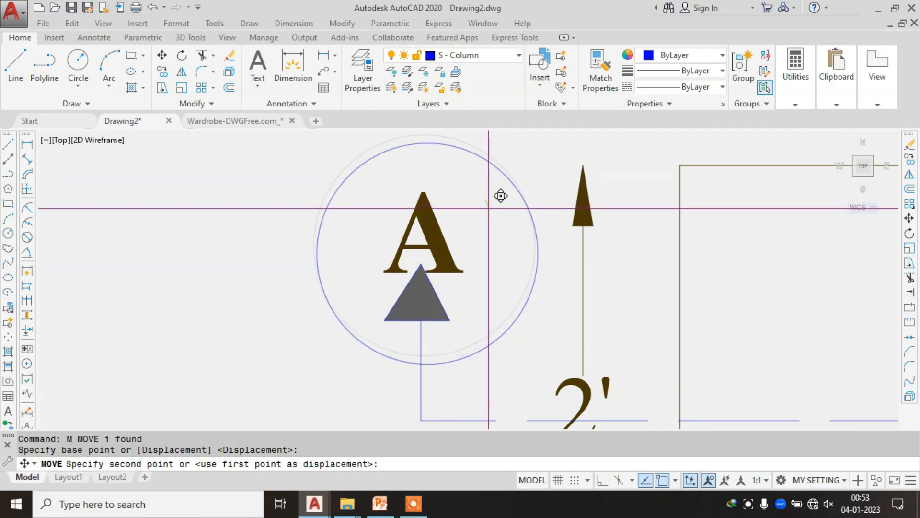
pyautogui.click(488, 208)
pyautogui.scroll(-4, 390, 190)
pyautogui.press('Escape')
# Step: Move the letter A straight up inside the left circle so it sits clear above the arrowhead
pyautogui.scroll(5, 400, 195)
pyautogui.click(413, 186)
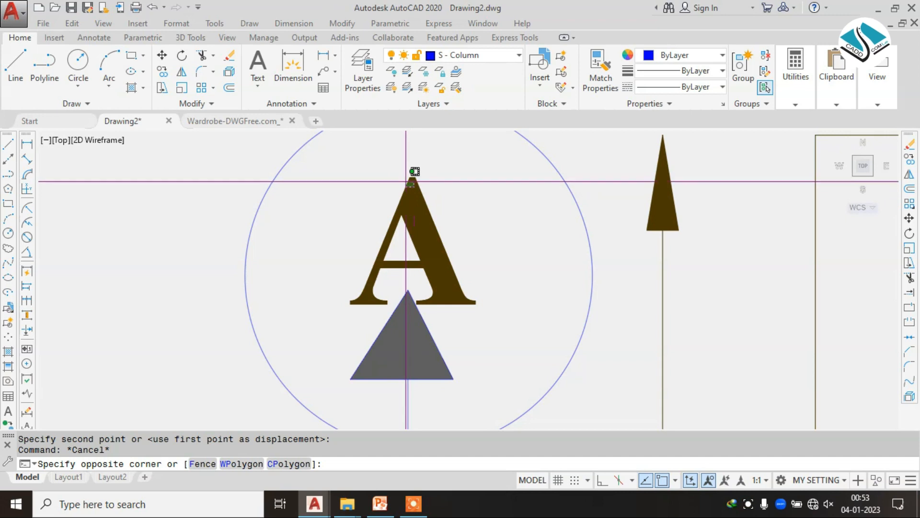
pyautogui.click(400, 196)
pyautogui.press('space')
pyautogui.click(424, 222)
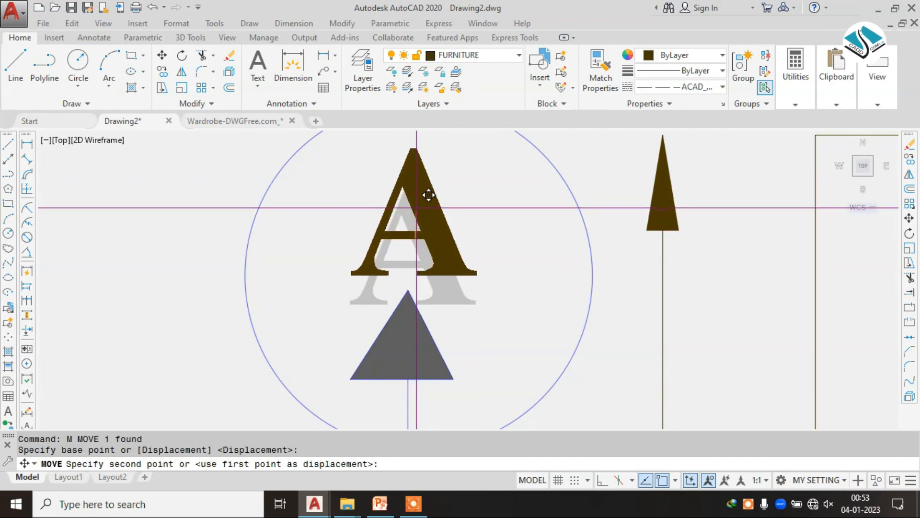
pyautogui.click(428, 197)
pyautogui.scroll(-5, 381, 191)
pyautogui.press('Escape')
pyautogui.scroll(2, 419, 157)
pyautogui.click(419, 157)
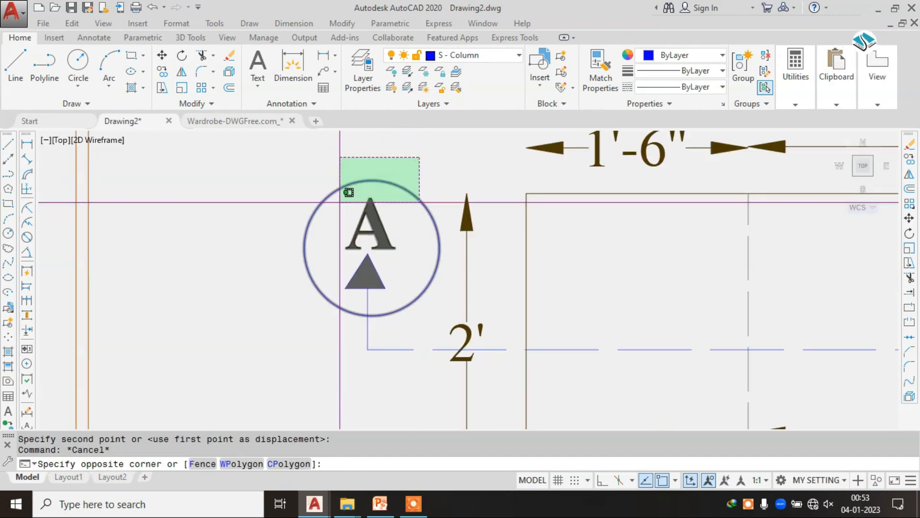
pyautogui.press('Escape')
# Step: Copy the left circle and its letter A onto the arrowhead at the right end of the section line
pyautogui.scroll(-4, 361, 197)
pyautogui.scroll(4, 387, 185)
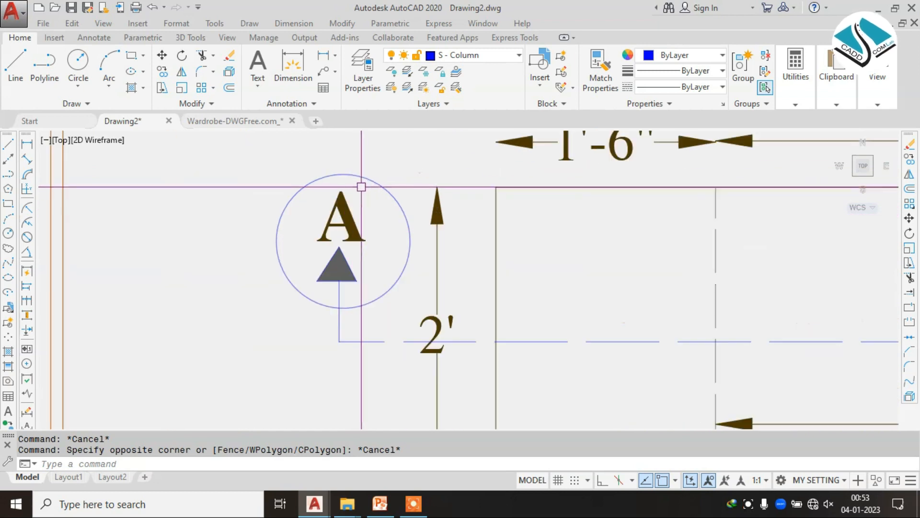
pyautogui.click(386, 173)
pyautogui.click(278, 237)
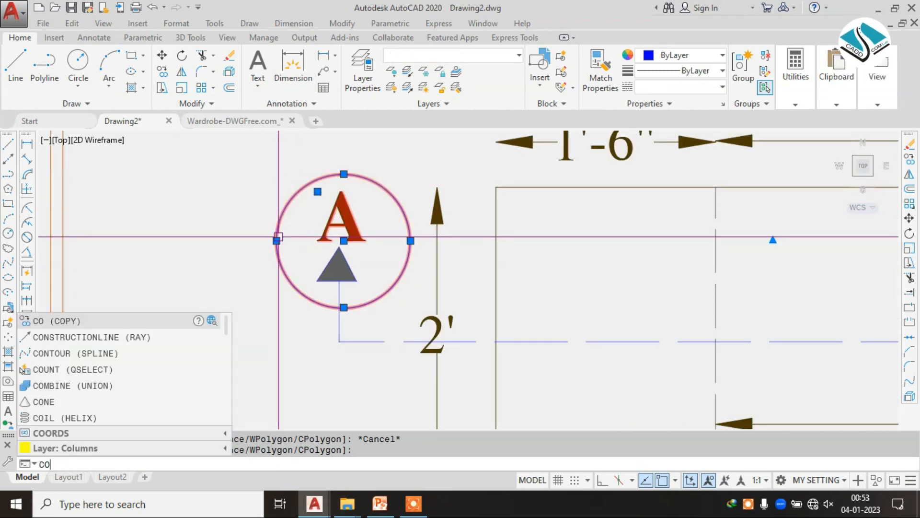
pyautogui.press('space')
pyautogui.click(339, 247)
pyautogui.scroll(-5, 240, 253)
pyautogui.moveTo(664, 256); pyautogui.dragTo(509, 256, button='middle')
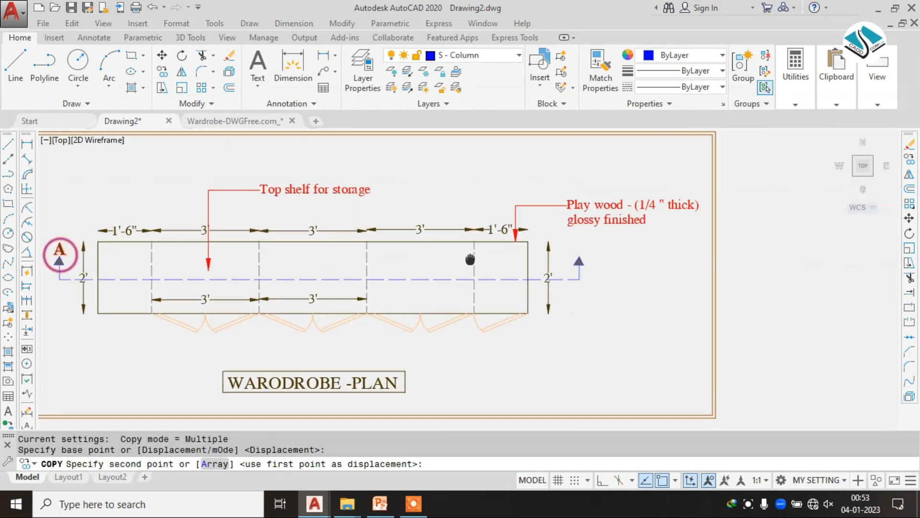
pyautogui.scroll(5, 642, 263)
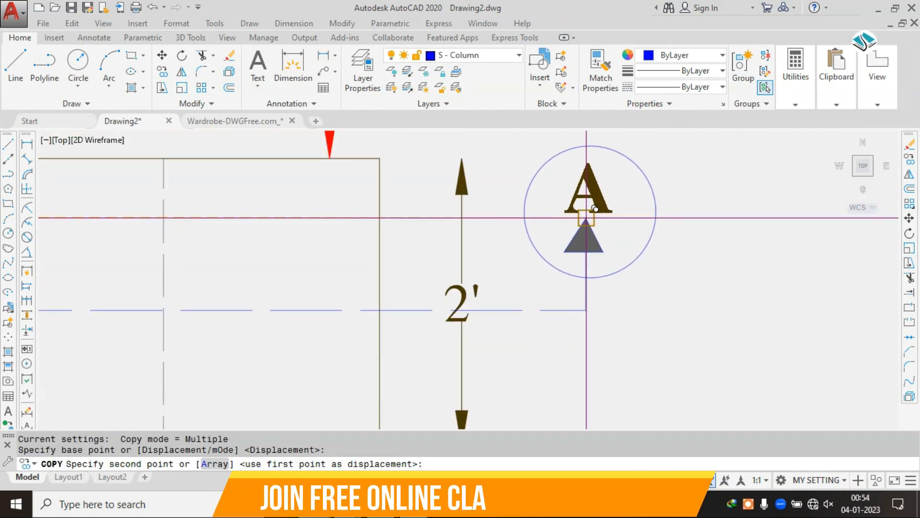
pyautogui.click(585, 207)
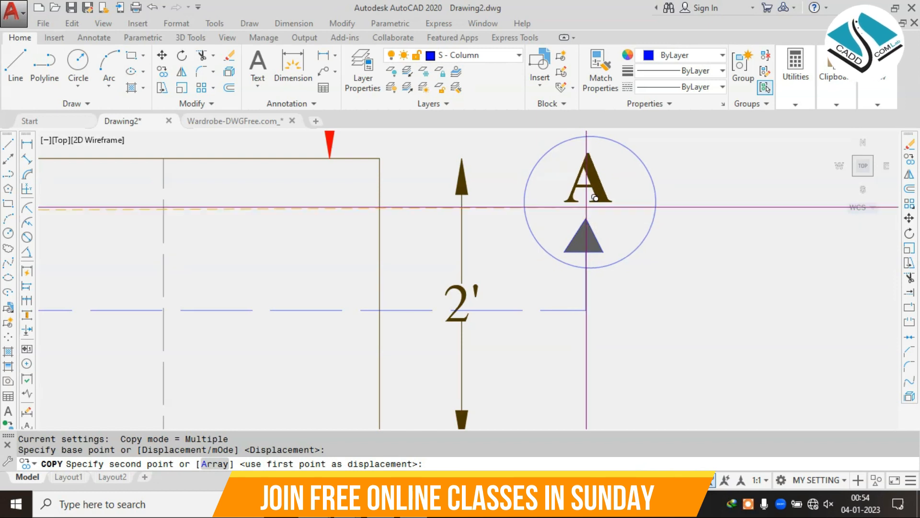
pyautogui.press('Escape')
pyautogui.press('Escape')
# Step: Change the label in the right section circle to A'
pyautogui.click(600, 184)
pyautogui.doubleClick(607, 157)
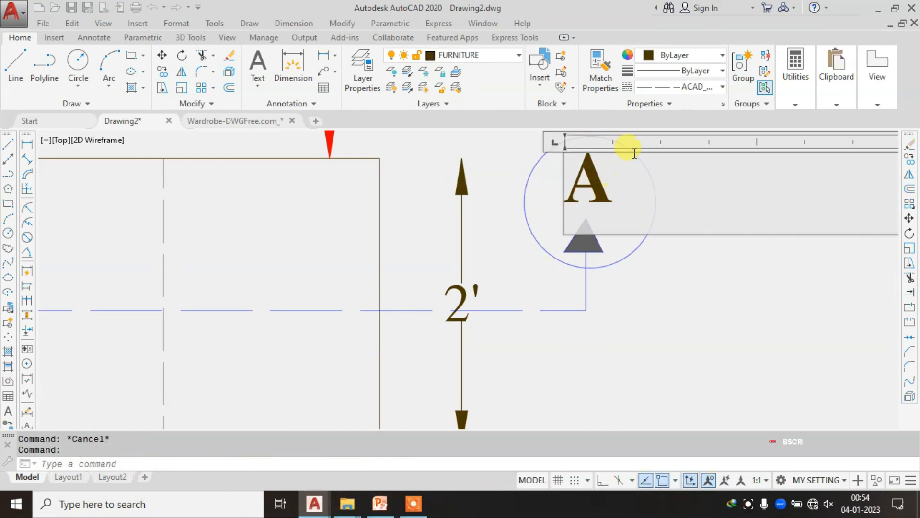
pyautogui.write("'")
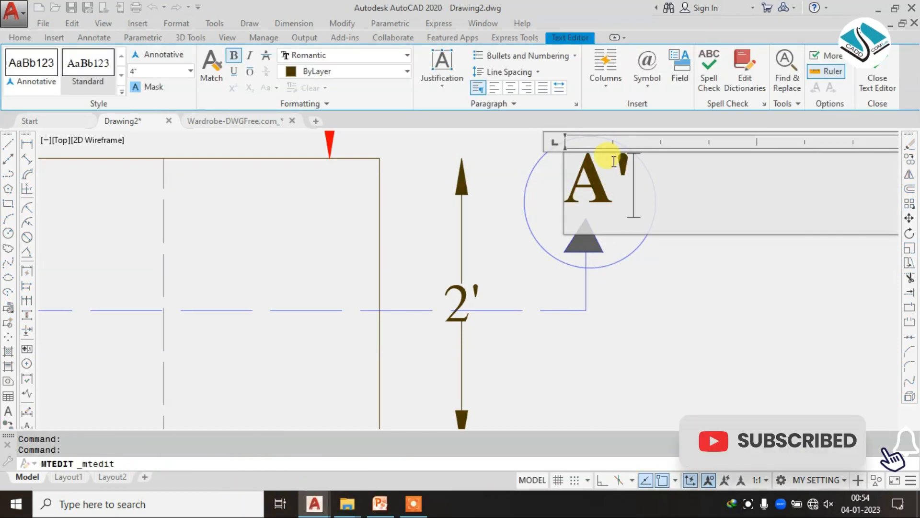
pyautogui.click(876, 84)
pyautogui.scroll(-5, 589, 244)
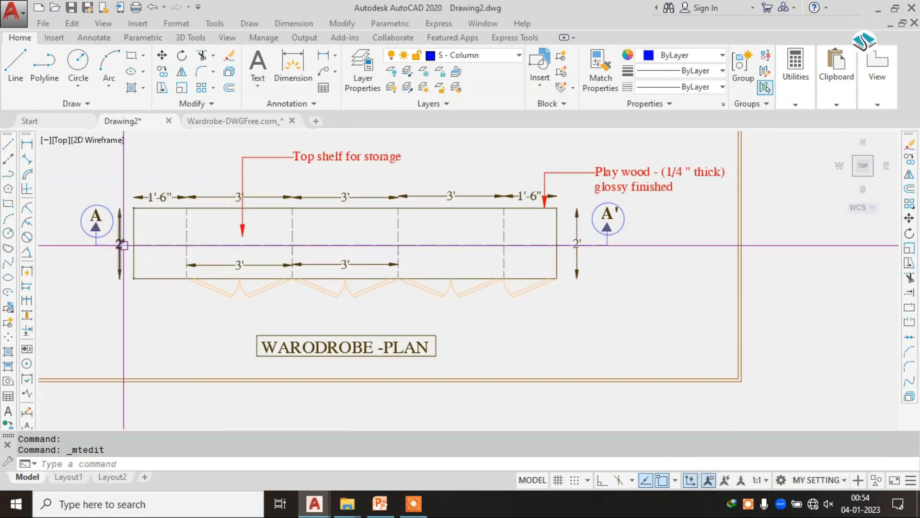
pyautogui.scroll(-2, 323, 230)
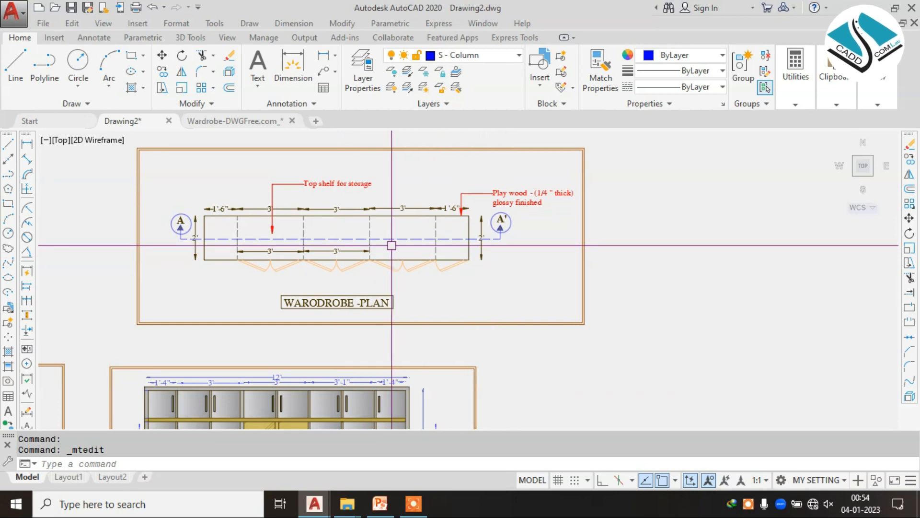
pyautogui.scroll(2, 395, 246)
pyautogui.scroll(-2, 421, 266)
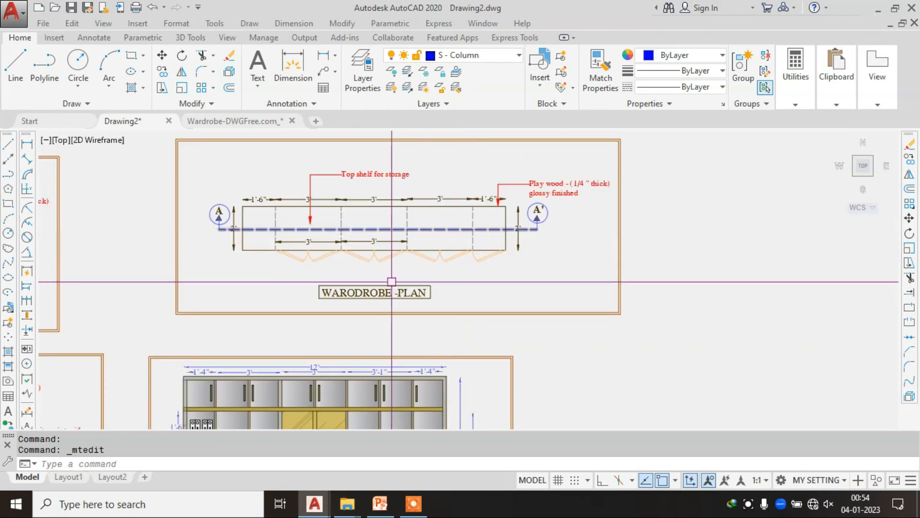
# Step: Move the wardrobe reference photo from the far right to the left of the side elevation
pyautogui.scroll(-4, 390, 283)
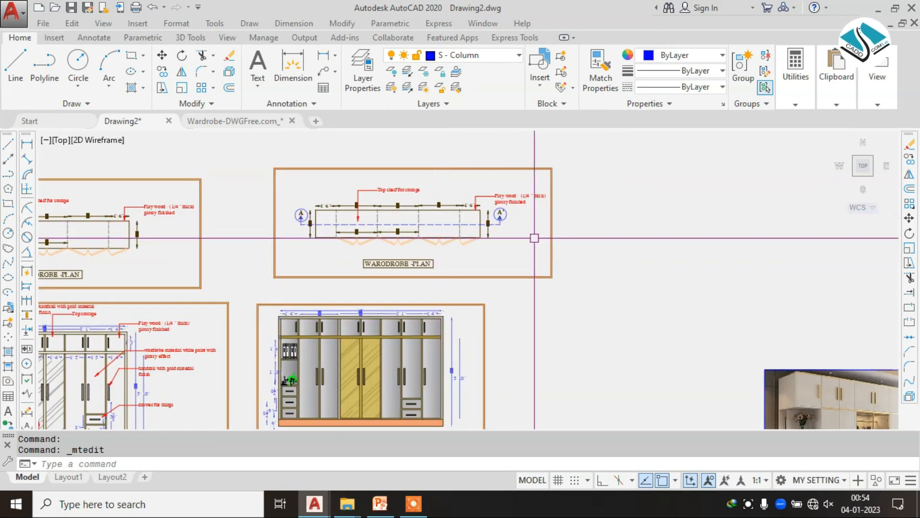
pyautogui.click(788, 248)
pyautogui.click(583, 384)
pyautogui.write('m')
pyautogui.press('space')
pyautogui.click(653, 324)
pyautogui.moveTo(539, 318); pyautogui.dragTo(691, 315, button='middle')
pyautogui.scroll(-2, 691, 315)
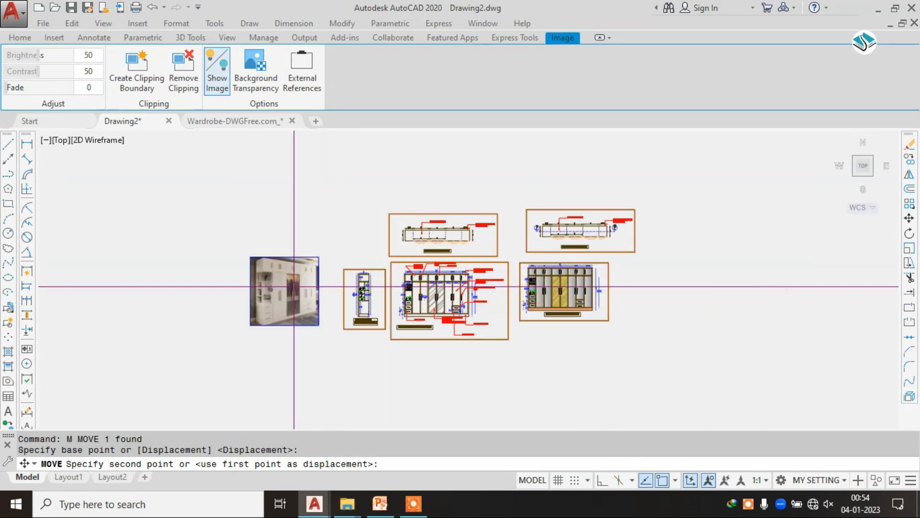
pyautogui.press('Escape')
# Step: Move the framed plan with the section line to the right, clear of the coloured elevation below it
pyautogui.scroll(4, 471, 233)
pyautogui.click(610, 164)
pyautogui.click(293, 278)
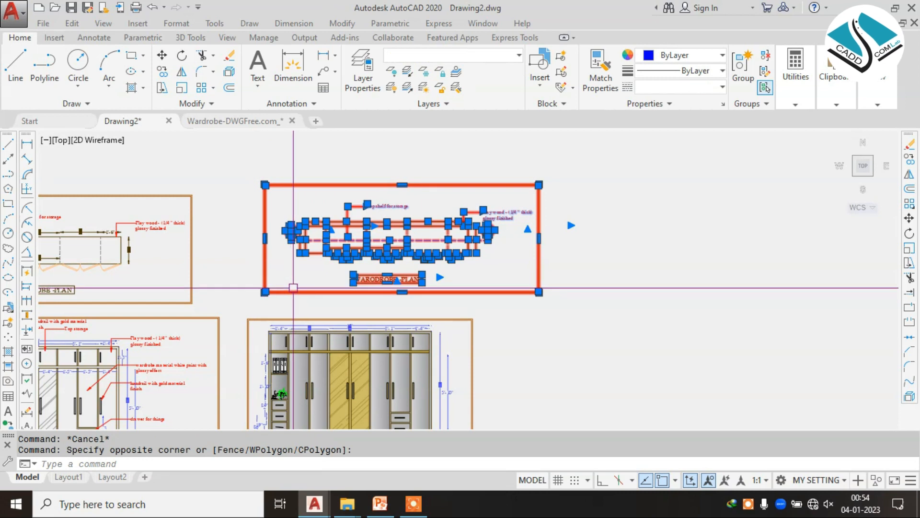
pyautogui.write('m')
pyautogui.press('space')
pyautogui.click(436, 253)
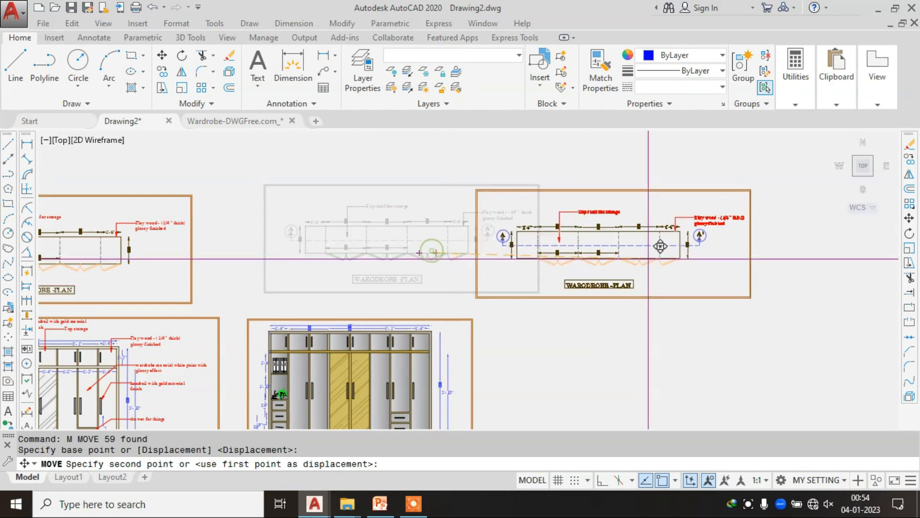
pyautogui.click(686, 260)
pyautogui.press('Escape')
# Step: With Ortho on, draw vertical construction lines through the left and right lower corners of the section-marked wardrobe plan
pyautogui.moveTo(665, 254); pyautogui.dragTo(602, 218, button='middle')
pyautogui.scroll(2, 602, 218)
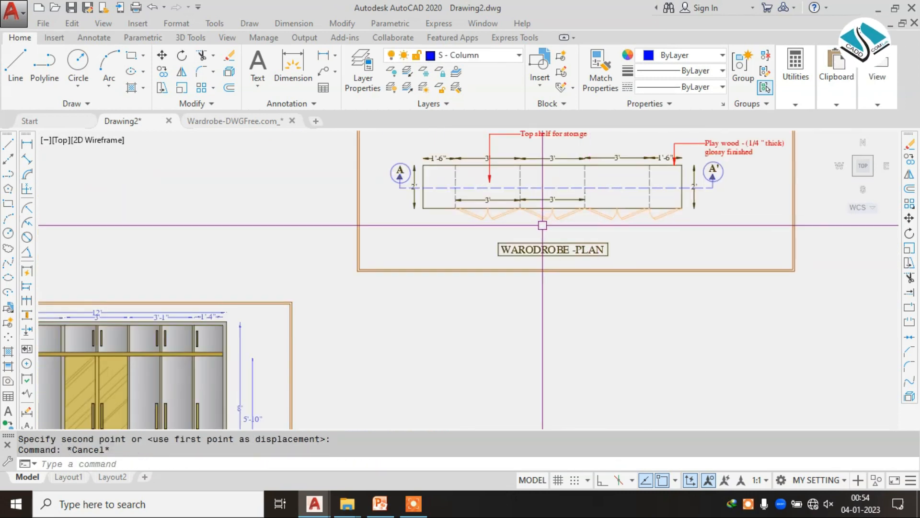
pyautogui.scroll(-2, 488, 185)
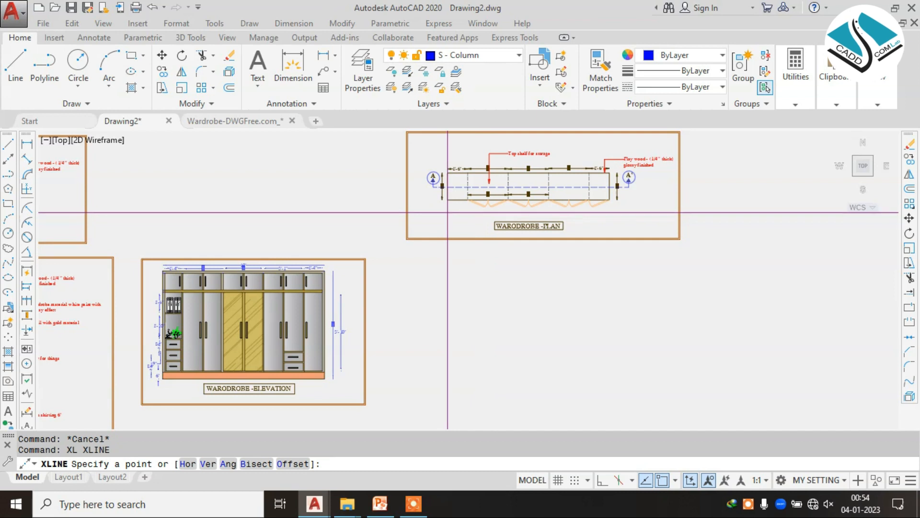
pyautogui.scroll(4, 448, 212)
pyautogui.click(444, 173)
pyautogui.scroll(-2, 444, 182)
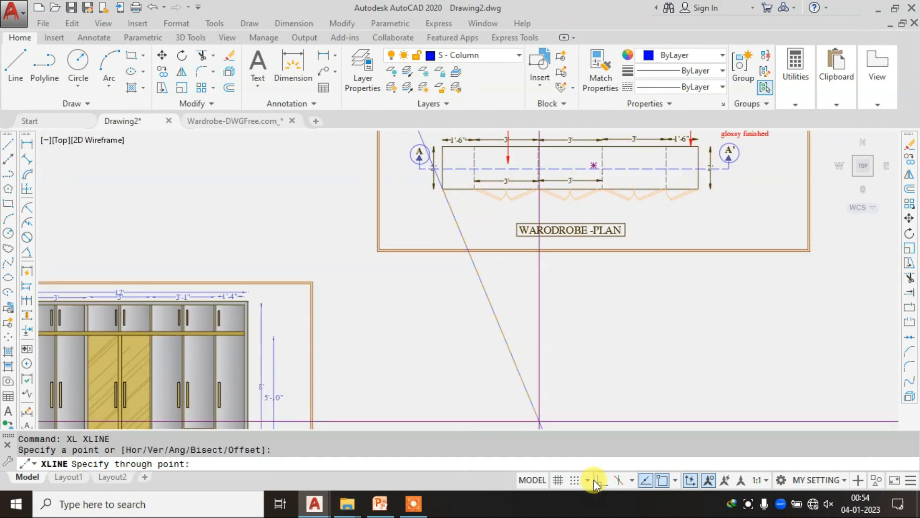
pyautogui.click(497, 323)
pyautogui.press('Escape')
pyautogui.press('Return')
pyautogui.click(699, 188)
pyautogui.press('Escape')
pyautogui.press('Escape')
# Step: Draw horizontal construction lines from the outer top edge and the inner top edge of the coloured wardrobe elevation
pyautogui.press('Return')
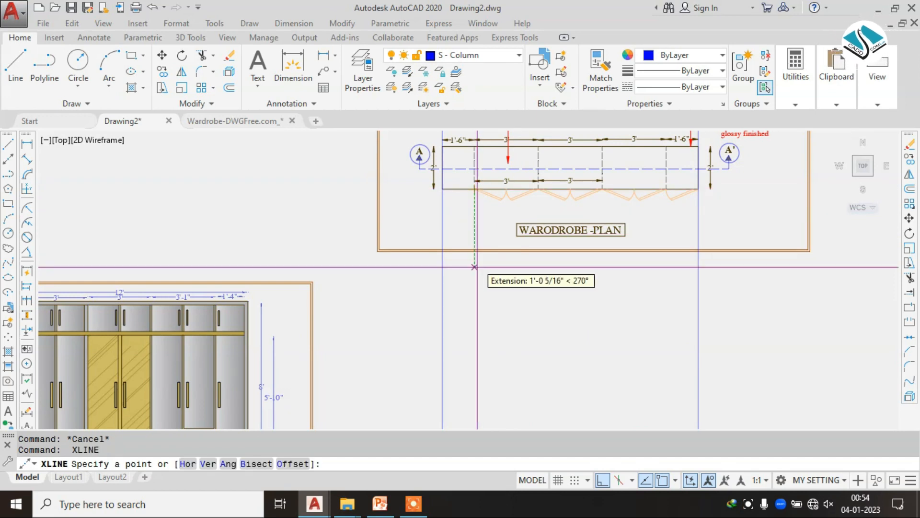
pyautogui.scroll(-2, 475, 267)
pyautogui.scroll(4, 326, 311)
pyautogui.press('Escape')
pyautogui.press('Return')
pyautogui.click(341, 253)
pyautogui.click(584, 248)
pyautogui.press('Escape')
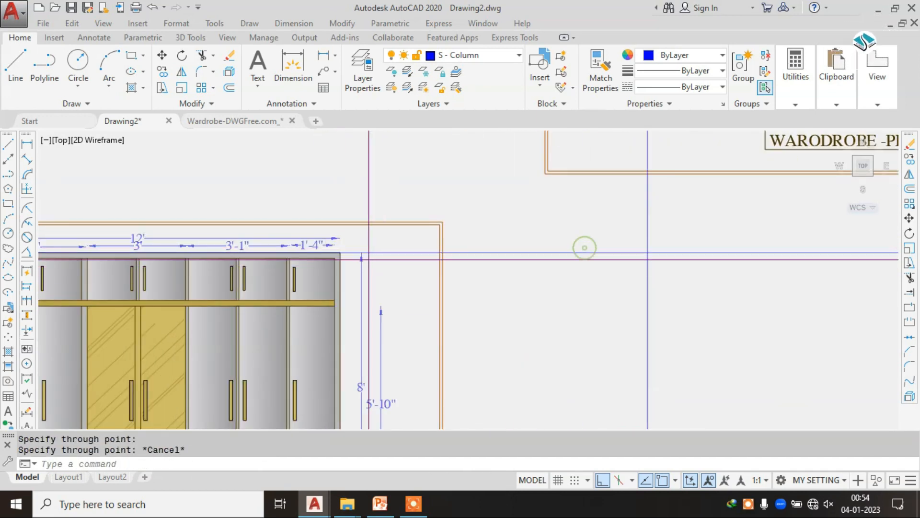
pyautogui.click(336, 258)
pyautogui.click(559, 268)
pyautogui.press('Escape')
# Step: Draw horizontal construction lines from the bottom and the top of the skirting on the coloured elevation
pyautogui.scroll(-2, 527, 287)
pyautogui.moveTo(480, 324); pyautogui.dragTo(426, 216, button='middle')
pyautogui.scroll(4, 383, 319)
pyautogui.press('Escape')
pyautogui.press('Return')
pyautogui.click(346, 306)
pyautogui.click(647, 305)
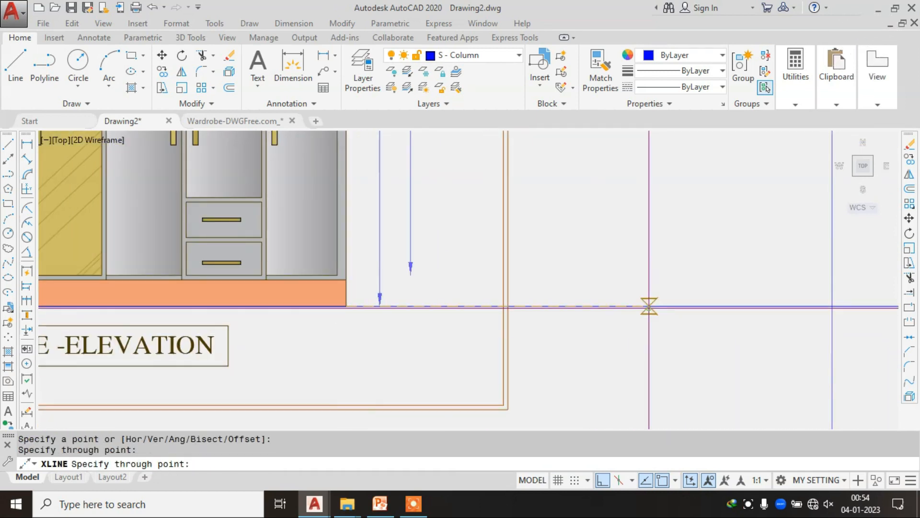
pyautogui.press('Escape')
pyautogui.press('Return')
pyautogui.click(345, 280)
pyautogui.click(637, 268)
pyautogui.press('Escape')
pyautogui.scroll(-3, 513, 300)
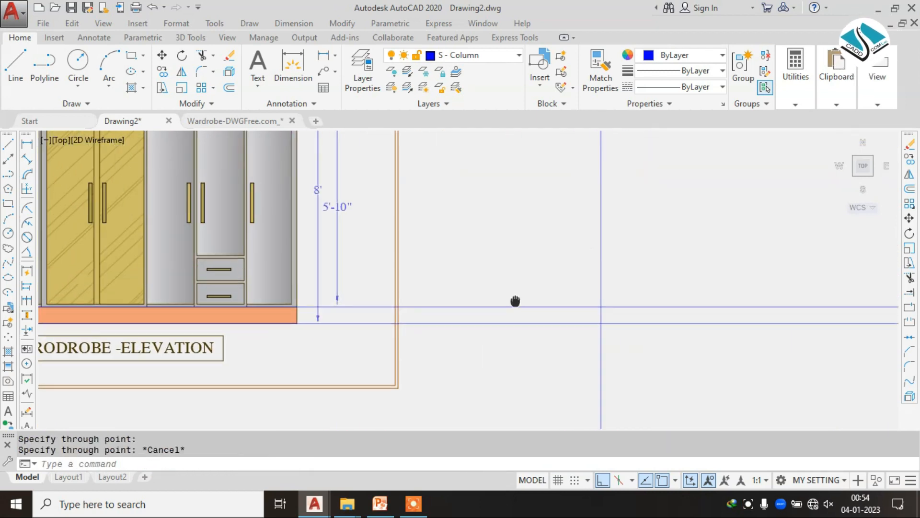
pyautogui.scroll(-3, 506, 324)
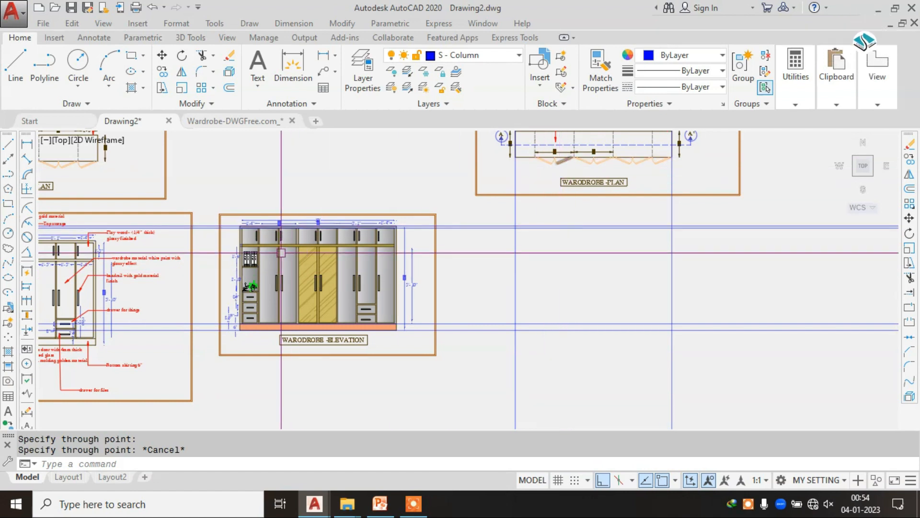
pyautogui.scroll(5, 240, 233)
pyautogui.scroll(-3, 294, 235)
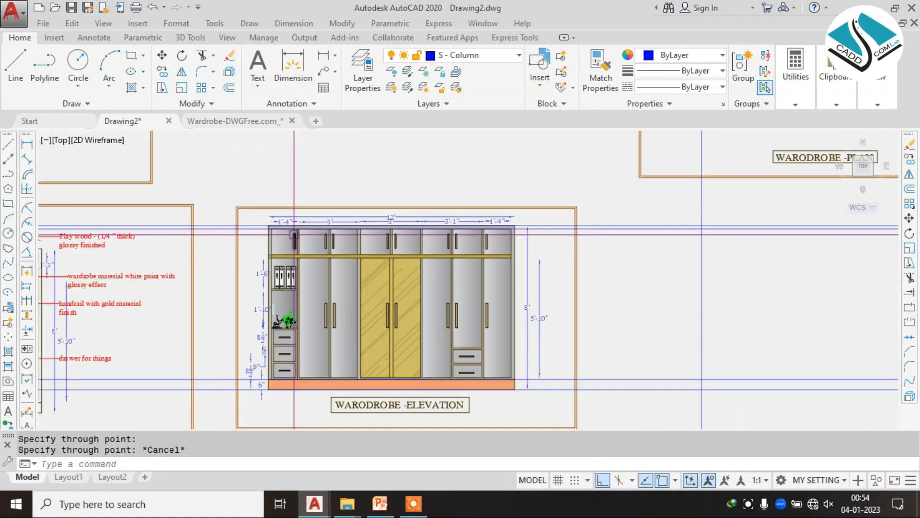
pyautogui.scroll(-4, 333, 239)
pyautogui.scroll(4, 415, 242)
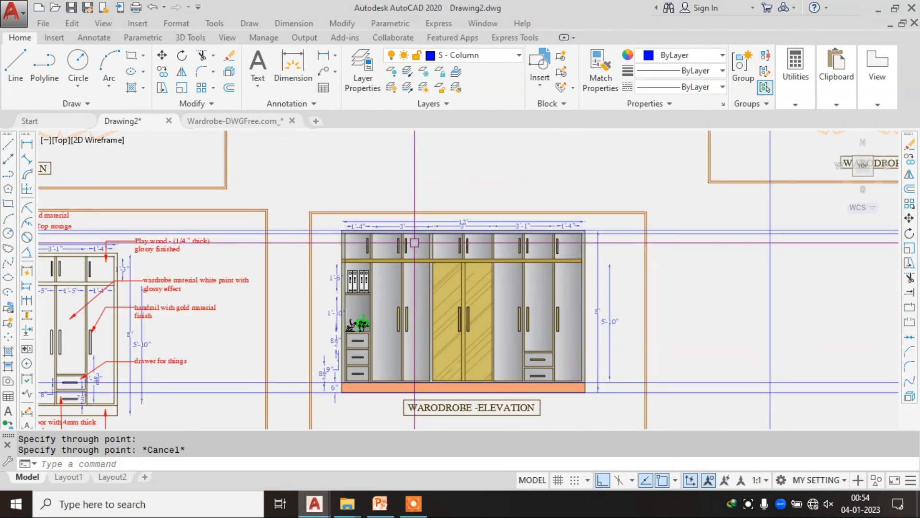
pyautogui.scroll(-2, 420, 252)
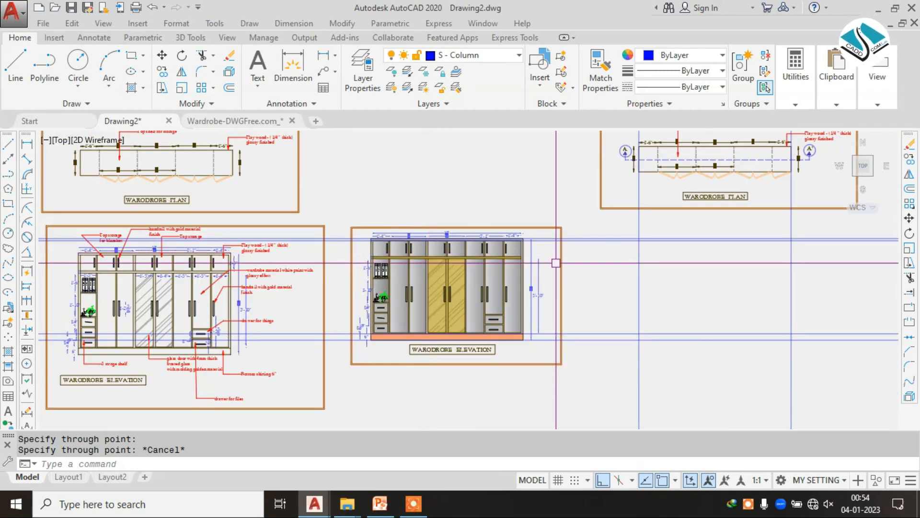
# Step: Trim the construction lines outside their intersections to leave a closed rectangular outline below the section-marked plan
pyautogui.write('tr')
pyautogui.press('Return')
pyautogui.press('Return')
pyautogui.scroll(2, 812, 227)
pyautogui.click(842, 226)
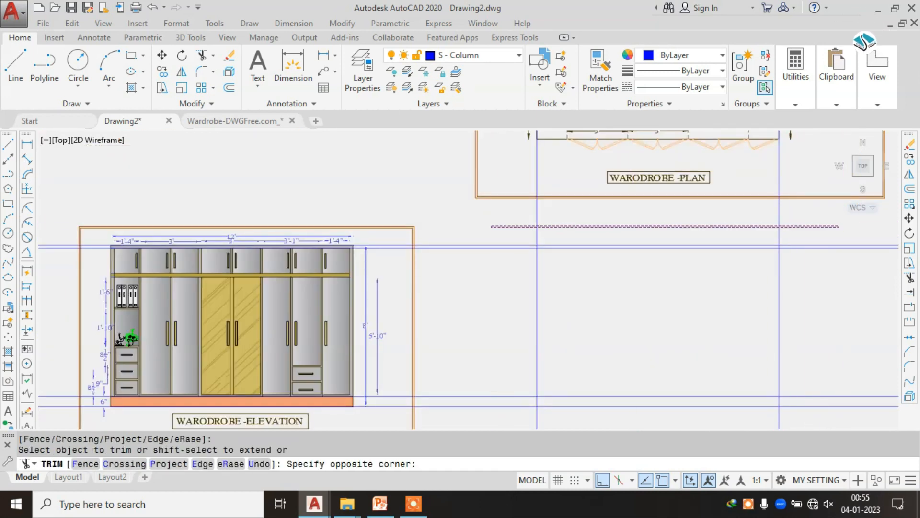
pyautogui.scroll(-2, 812, 225)
pyautogui.click(795, 366)
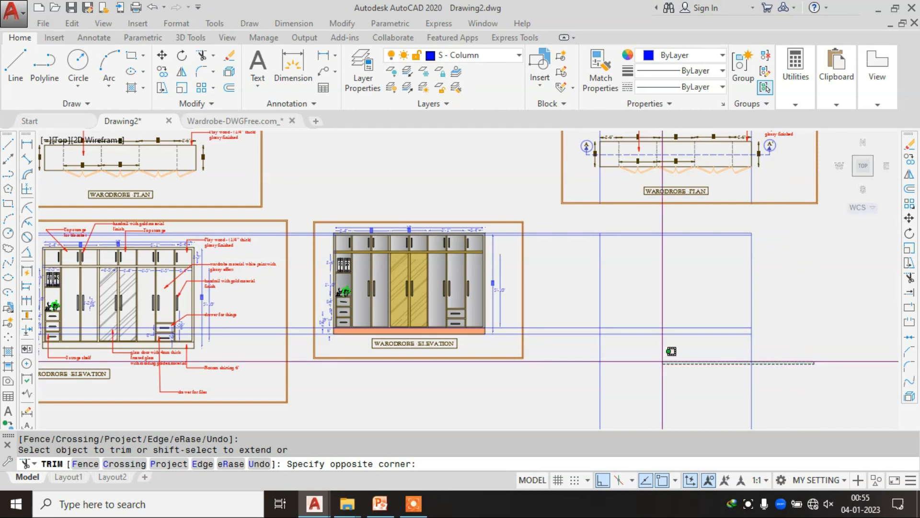
pyautogui.click(578, 361)
pyautogui.click(578, 360)
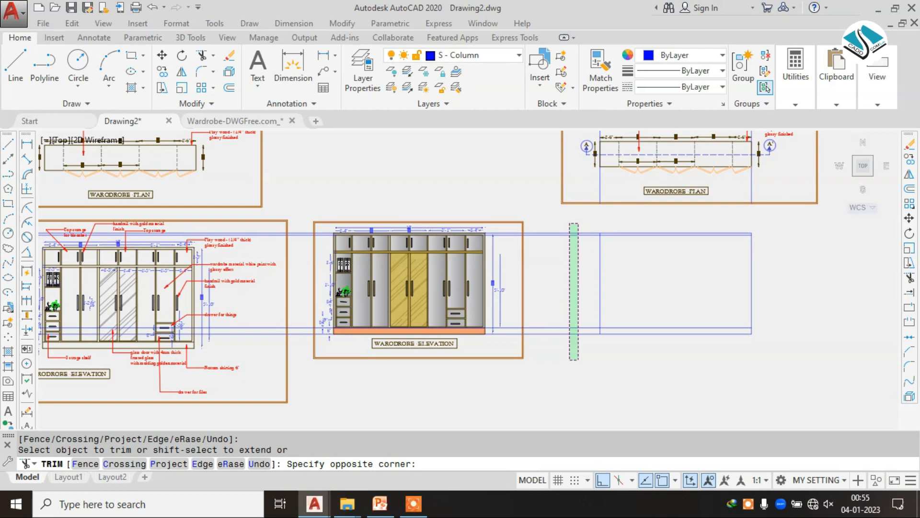
pyautogui.press('Escape')
# Step: Erase the leftover horizontal construction line pieces extending to the left of the drawings
pyautogui.scroll(-2, 645, 286)
pyautogui.moveTo(112, 269); pyautogui.dragTo(392, 228, button='middle')
pyautogui.click(256, 167)
pyautogui.click(166, 302)
pyautogui.write('E')
pyautogui.press('Return')
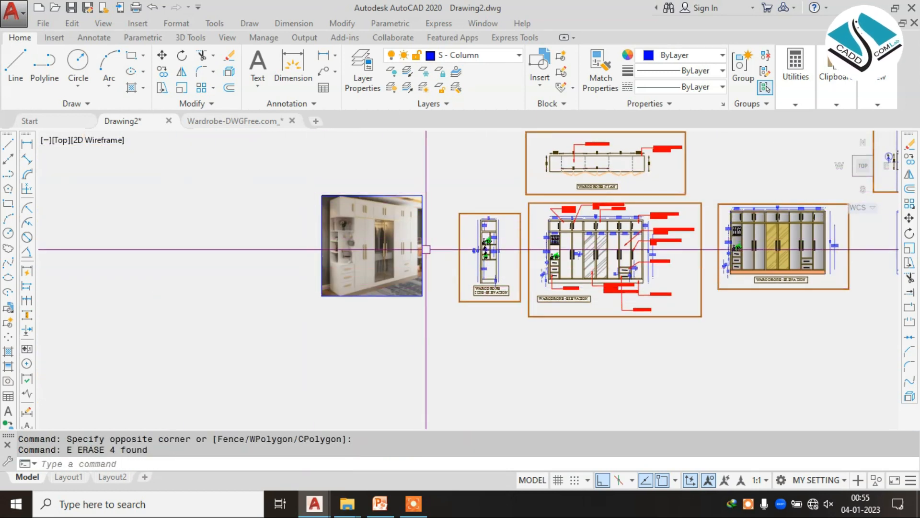
# Step: Erase the leftover vertical construction line pieces running up from the section-marked plan
pyautogui.scroll(5, 648, 273)
pyautogui.scroll(-2, 628, 353)
pyautogui.click(700, 222)
pyautogui.click(392, 272)
pyautogui.write('e')
pyautogui.press('Return')
# Step: Move the closed section outline straight down to leave room beneath the section-marked plan
pyautogui.moveTo(522, 393); pyautogui.dragTo(509, 240, button='middle')
pyautogui.scroll(2, 509, 239)
pyautogui.scroll(2, 422, 275)
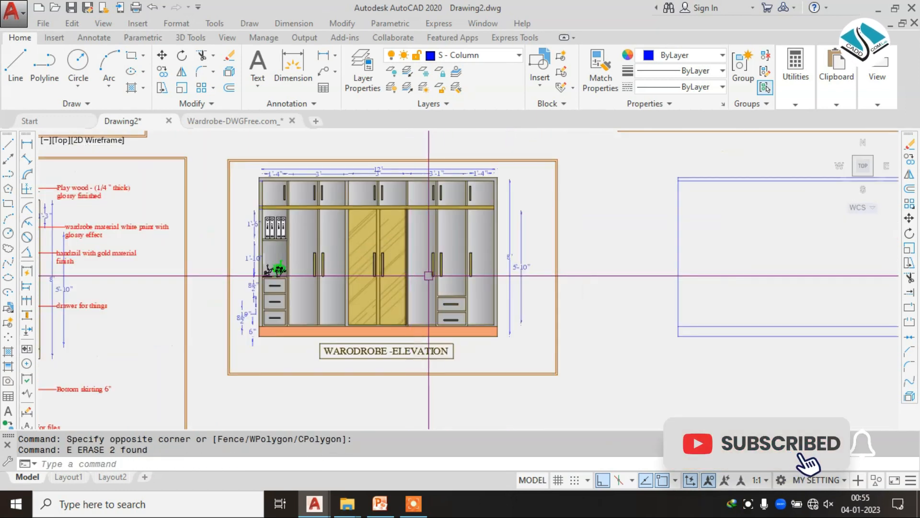
pyautogui.scroll(-2, 521, 194)
pyautogui.moveTo(667, 215); pyautogui.dragTo(578, 214, button='middle')
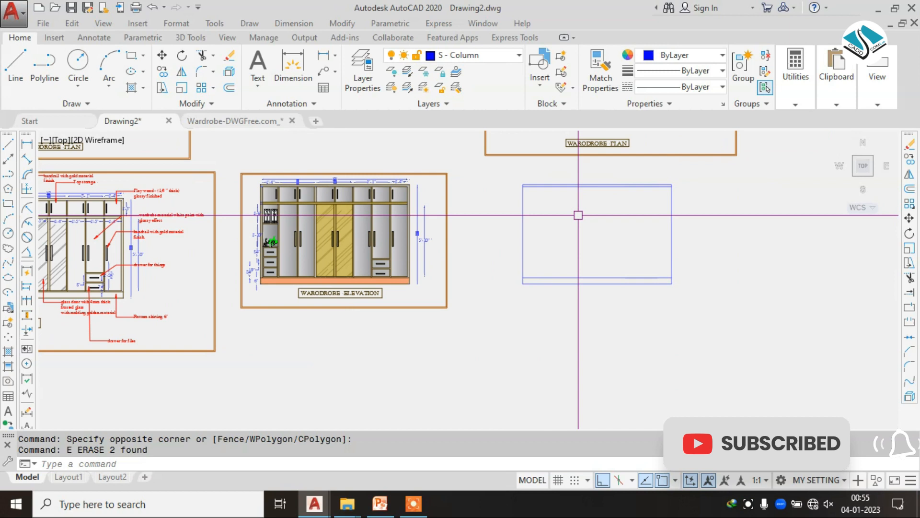
pyautogui.click(704, 168)
pyautogui.click(516, 294)
pyautogui.write('M')
pyautogui.press('Return')
pyautogui.click(615, 266)
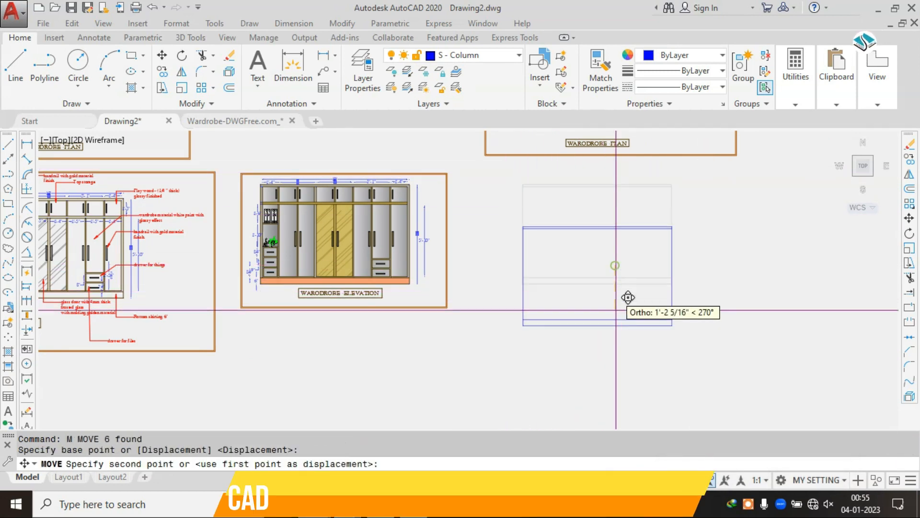
pyautogui.click(624, 401)
pyautogui.press('Escape')
# Step: Copy the coloured wardrobe elevation with its dimensions and title into the space between the section-marked plan and the section outline
pyautogui.moveTo(507, 217); pyautogui.dragTo(483, 321, button='middle')
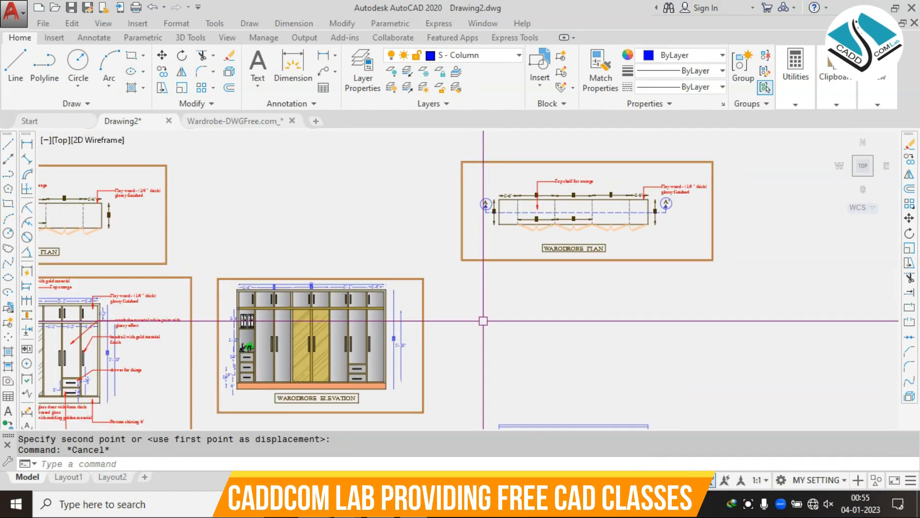
pyautogui.moveTo(365, 314); pyautogui.dragTo(434, 247, button='middle')
pyautogui.scroll(2, 434, 247)
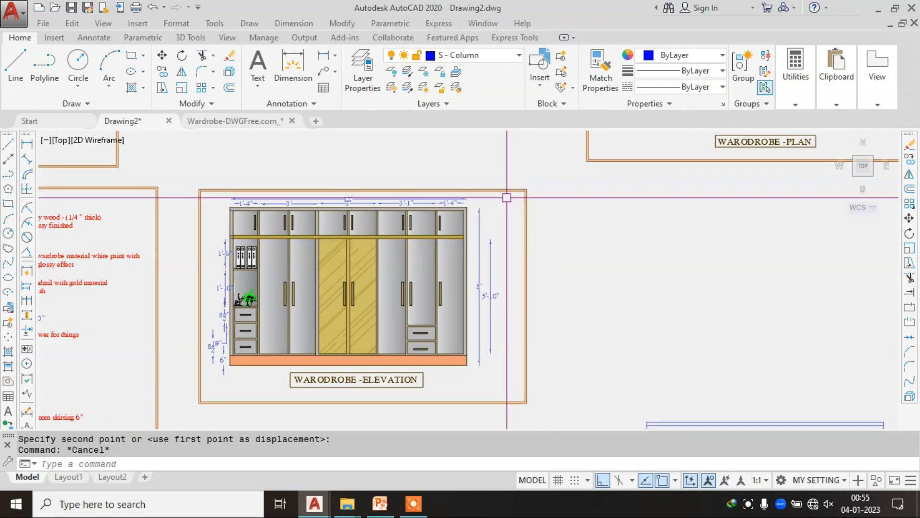
pyautogui.click(507, 198)
pyautogui.click(234, 375)
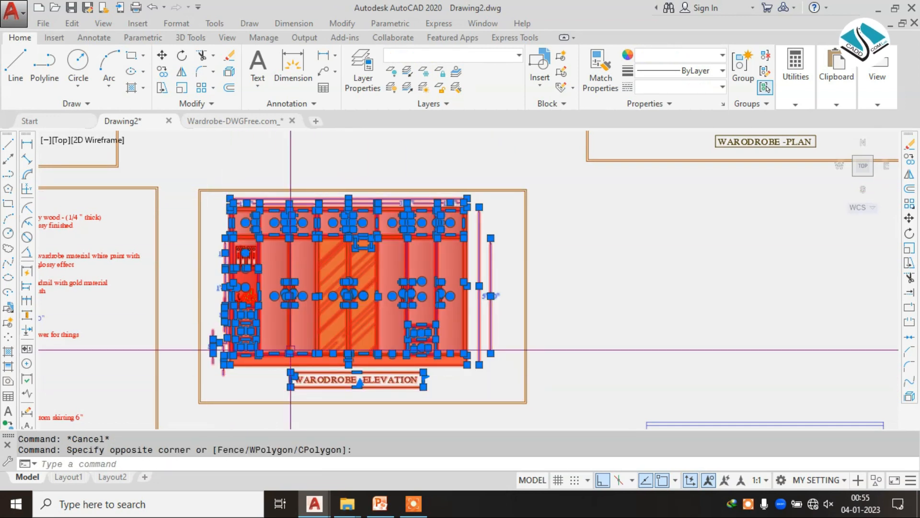
pyautogui.write('co')
pyautogui.press('Return')
pyautogui.click(319, 296)
pyautogui.moveTo(728, 308); pyautogui.dragTo(580, 240, button='middle')
pyautogui.click(596, 277)
pyautogui.press('Escape')
pyautogui.scroll(-2, 566, 278)
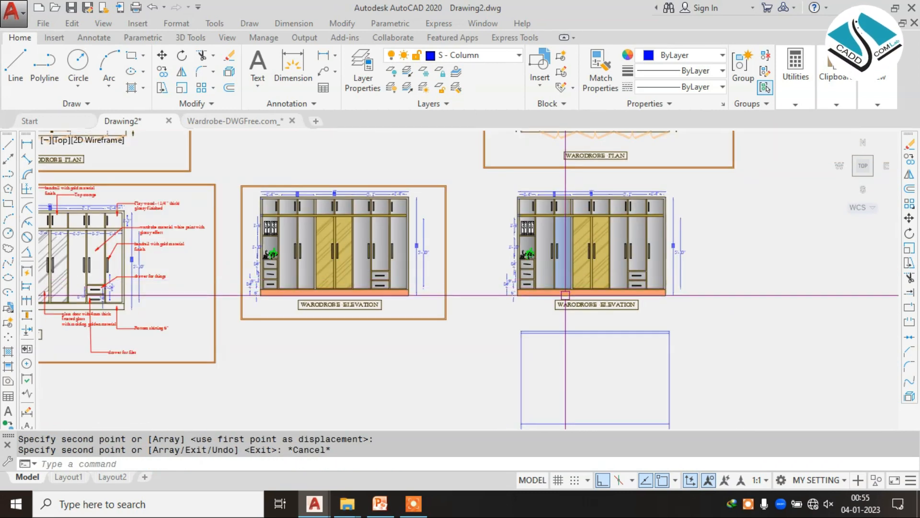
# Step: Draw short vertical lines upward from the two upper corners of the section outline
pyautogui.scroll(2, 566, 302)
pyautogui.write('l')
pyautogui.press('Return')
pyautogui.scroll(2, 512, 341)
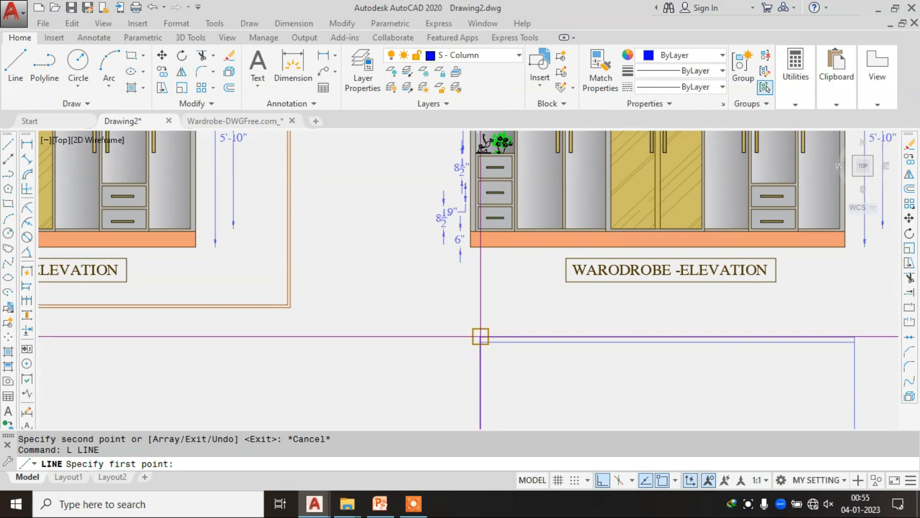
pyautogui.click(481, 336)
pyautogui.click(480, 284)
pyautogui.scroll(2, 719, 307)
pyautogui.moveTo(714, 307); pyautogui.dragTo(578, 307, button='middle')
pyautogui.press('Escape')
pyautogui.press('space')
pyautogui.click(801, 352)
pyautogui.press('Escape')
# Step: Erase the title text and its box beneath the copied coloured elevation
pyautogui.scroll(-2, 661, 300)
pyautogui.click(718, 276)
pyautogui.click(464, 323)
pyautogui.write('e')
pyautogui.press('Return')
pyautogui.scroll(-2, 464, 322)
pyautogui.scroll(1, 467, 251)
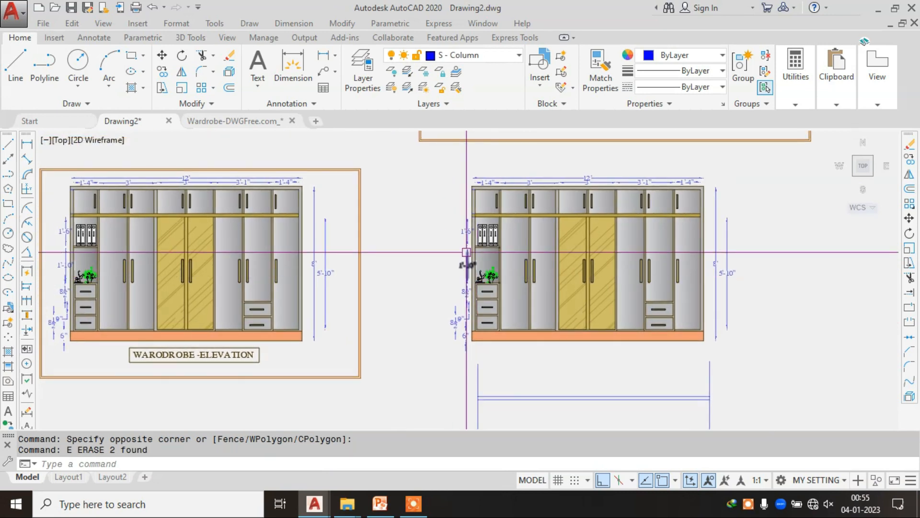
# Step: Erase the vertical dimensions on both sides of the copied coloured elevation
pyautogui.click(463, 202)
pyautogui.click(417, 338)
pyautogui.write('e')
pyautogui.press('Return')
pyautogui.click(781, 187)
pyautogui.click(716, 263)
pyautogui.write('e')
pyautogui.press('Return')
pyautogui.moveTo(577, 216); pyautogui.dragTo(577, 330, button='middle')
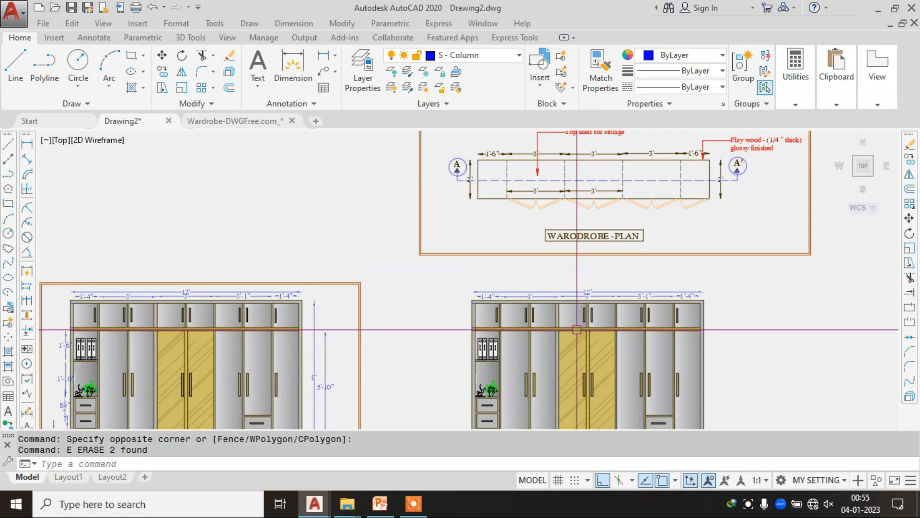
pyautogui.moveTo(601, 237); pyautogui.dragTo(579, 128, button='middle')
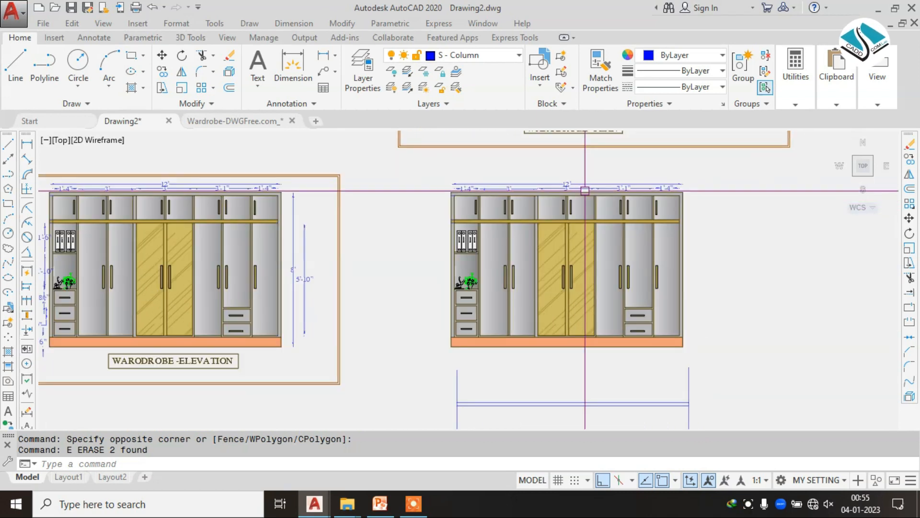
pyautogui.moveTo(490, 217)
pyautogui.mouseDown(button='middle')
pyautogui.moveTo(491, 335)
pyautogui.moveTo(487, 216)
pyautogui.mouseUp(button='middle')
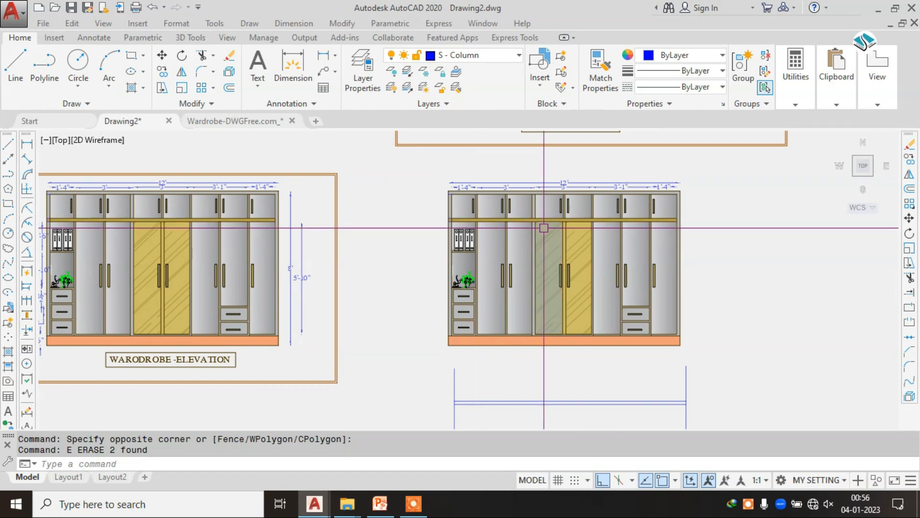
pyautogui.scroll(-2, 544, 227)
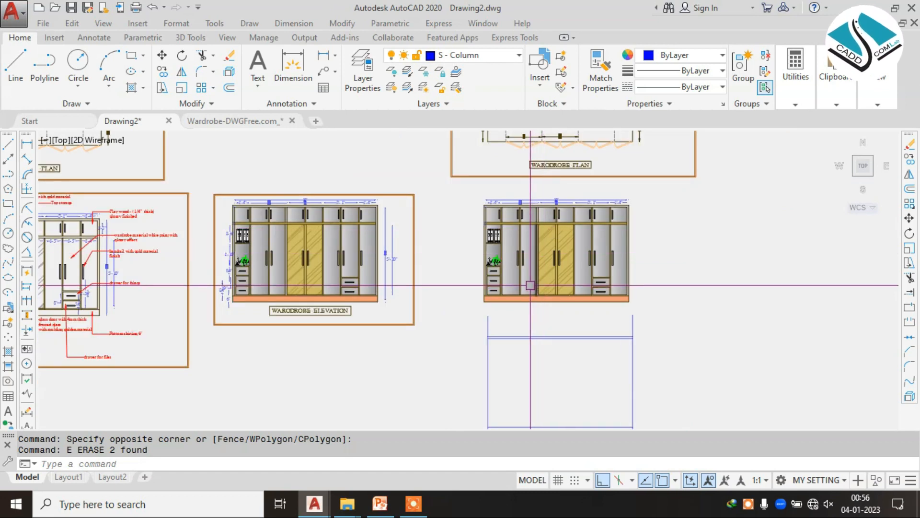
pyautogui.scroll(3, 530, 286)
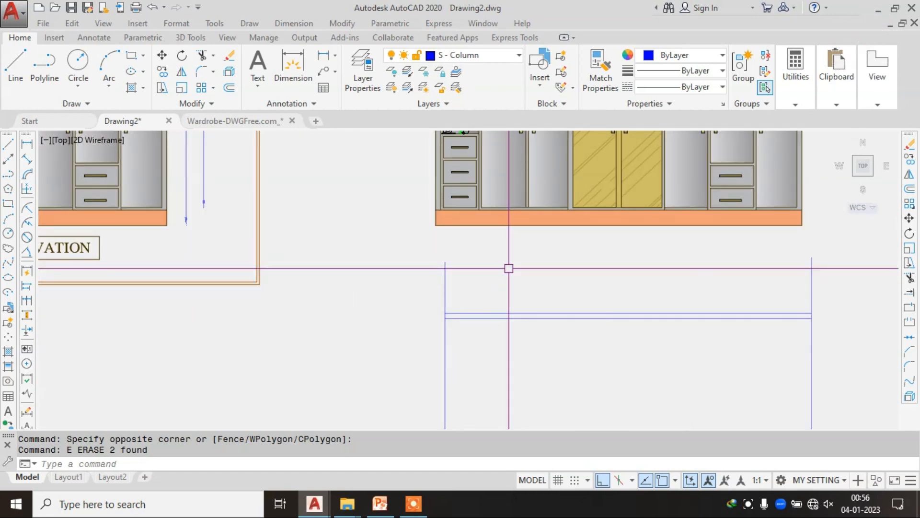
# Step: Move the copied coloured elevation from its lower-left skirting corner to the upper end of the section outline's left vertical line
pyautogui.scroll(-4, 509, 268)
pyautogui.press('Escape')
pyautogui.click(651, 213)
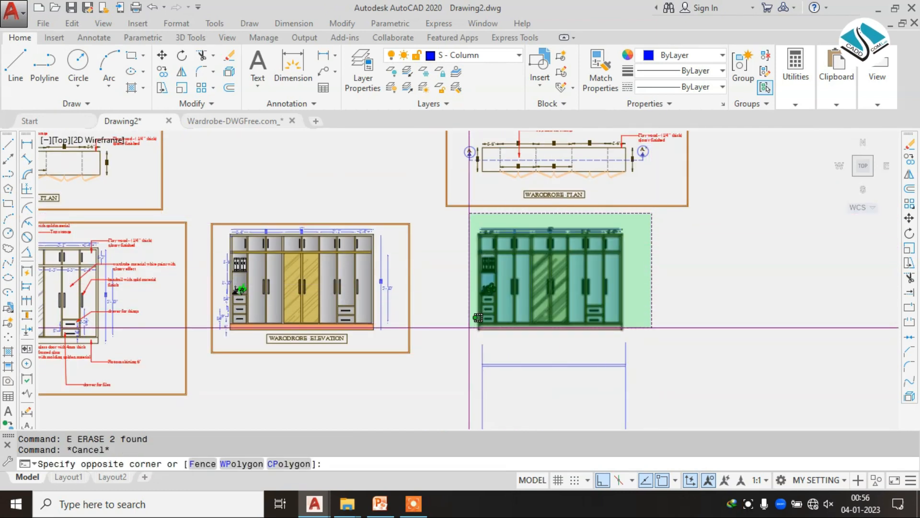
pyautogui.click(478, 317)
pyautogui.scroll(5, 474, 312)
pyautogui.write('m')
pyautogui.press('Return')
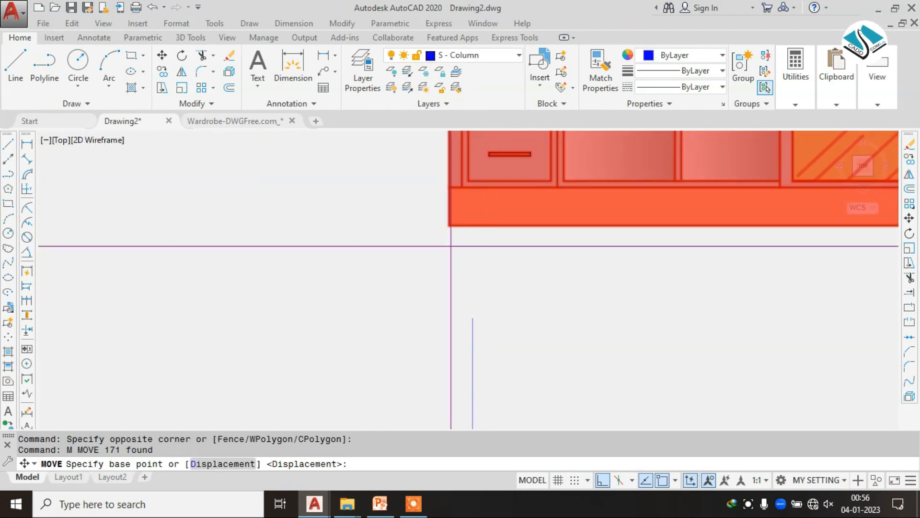
pyautogui.click(450, 224)
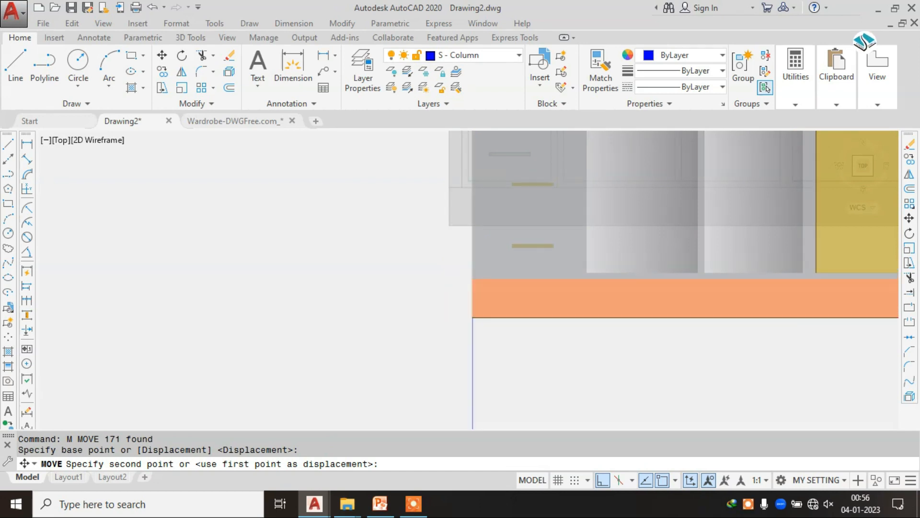
pyautogui.click(473, 317)
pyautogui.scroll(-4, 499, 273)
pyautogui.moveTo(581, 247); pyautogui.dragTo(564, 281, button='middle')
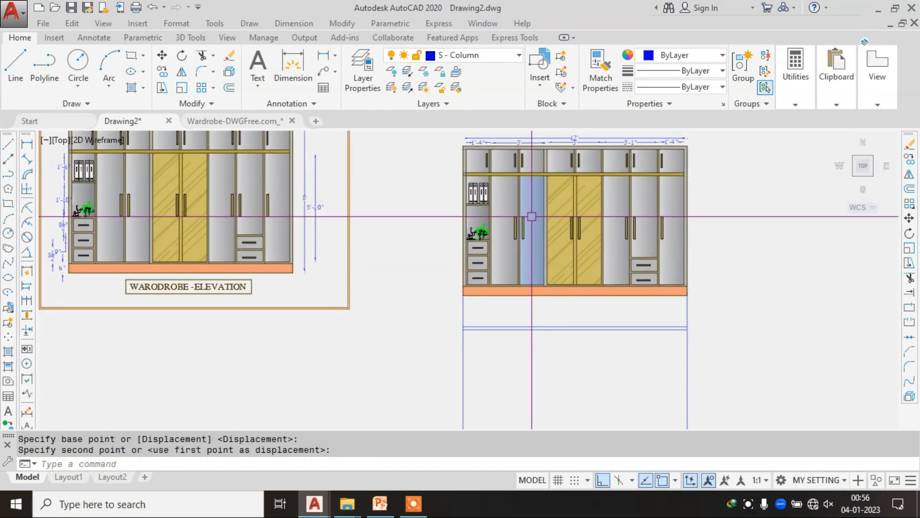
# Step: Draw vertical construction lines through the inner faces of the copied elevation's left and right side panels
pyautogui.scroll(4, 483, 294)
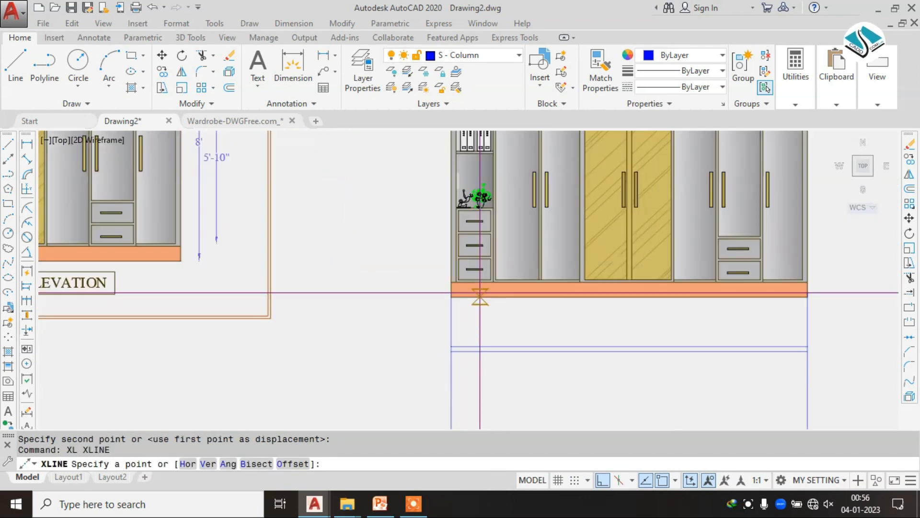
pyautogui.click(440, 276)
pyautogui.press('Escape')
pyautogui.scroll(-3, 634, 318)
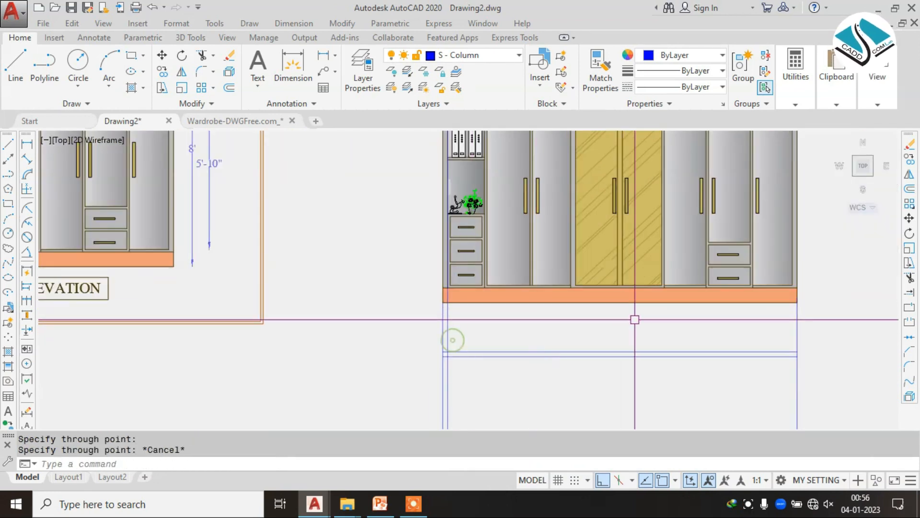
pyautogui.scroll(5, 618, 230)
pyautogui.press('Return')
pyautogui.click(645, 219)
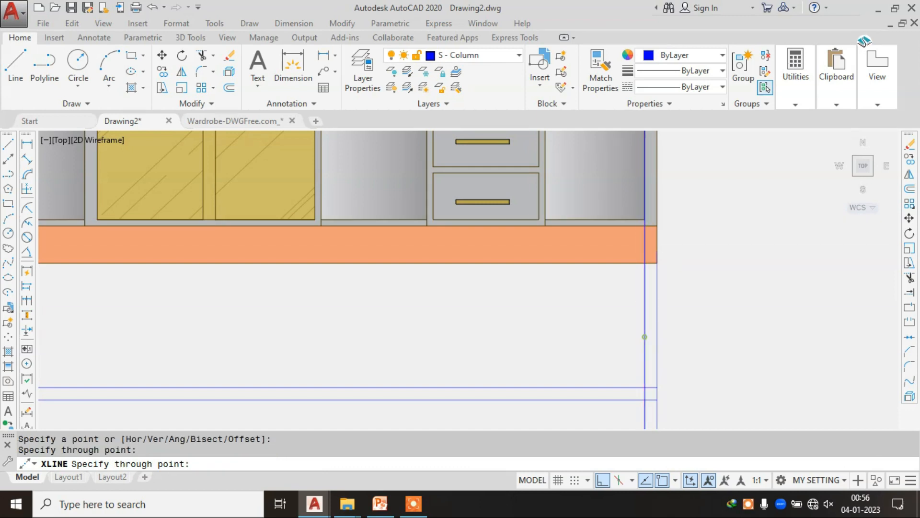
pyautogui.press('Escape')
# Step: Trim the vertical lines just above and below the section outline, using all objects as cutting edges
pyautogui.scroll(-5, 551, 252)
pyautogui.write('te cor')
pyautogui.press('Return')
pyautogui.press('Return')
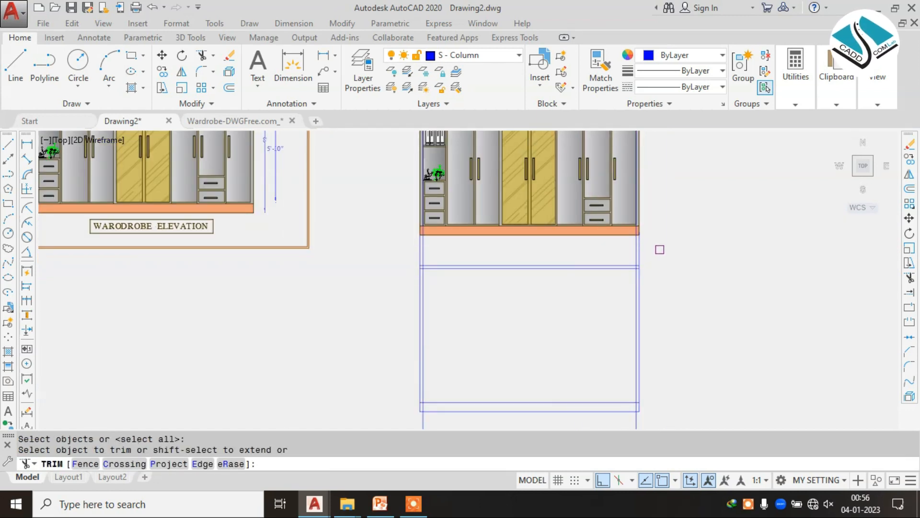
pyautogui.click(660, 249)
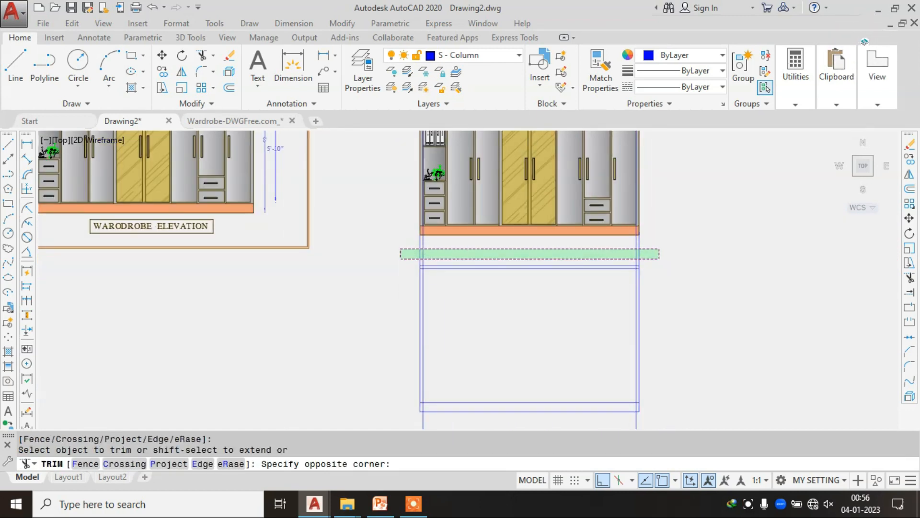
pyautogui.click(401, 259)
pyautogui.scroll(-2, 555, 247)
pyautogui.click(586, 276)
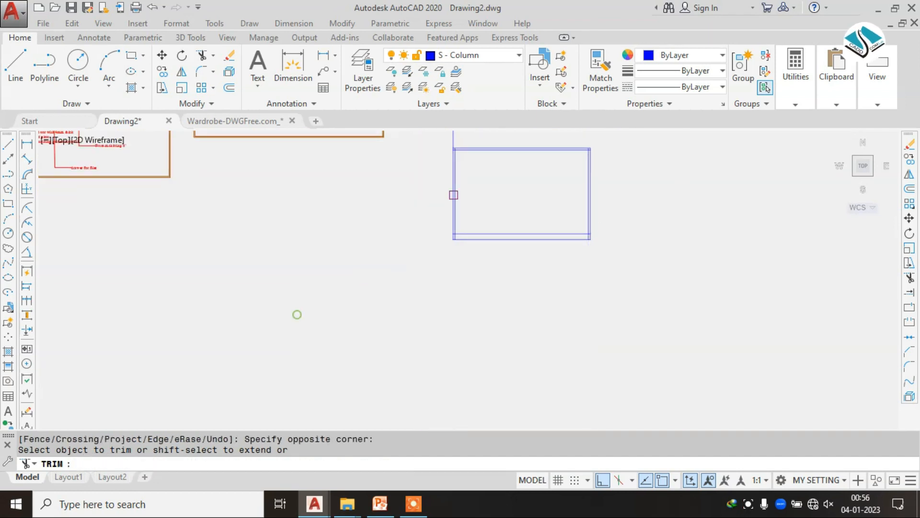
pyautogui.scroll(-2, 298, 315)
pyautogui.scroll(3, 501, 301)
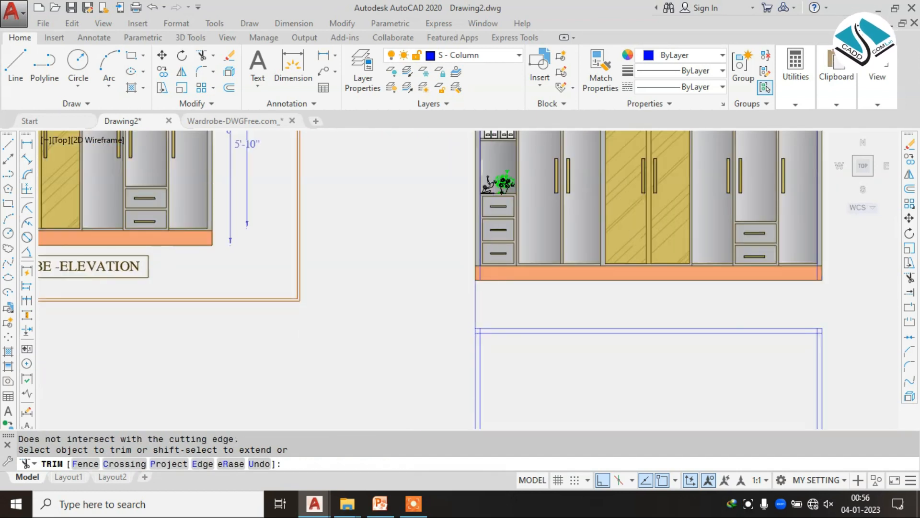
pyautogui.scroll(-4, 483, 294)
pyautogui.press('Escape')
# Step: Erase the leftover line between the copied elevation and the section outline, and the vertical construction line pieces running up through the elevation
pyautogui.click(480, 297)
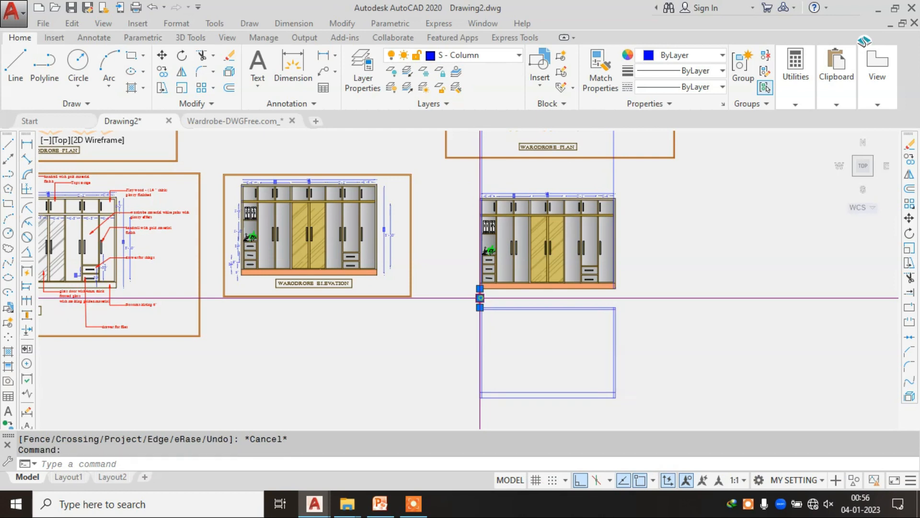
pyautogui.write('e')
pyautogui.press('Return')
pyautogui.moveTo(481, 208); pyautogui.dragTo(482, 245, button='middle')
pyautogui.click(631, 208)
pyautogui.click(412, 208)
pyautogui.write('e')
pyautogui.press('Return')
pyautogui.moveTo(549, 305); pyautogui.dragTo(551, 176, button='middle')
pyautogui.scroll(4, 508, 175)
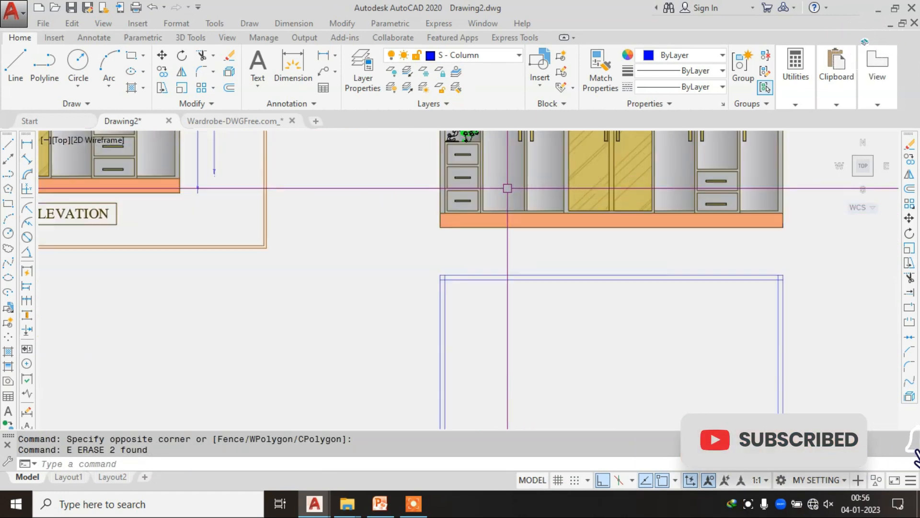
pyautogui.write('xl')
pyautogui.press('Return')
pyautogui.scroll(-6, 513, 211)
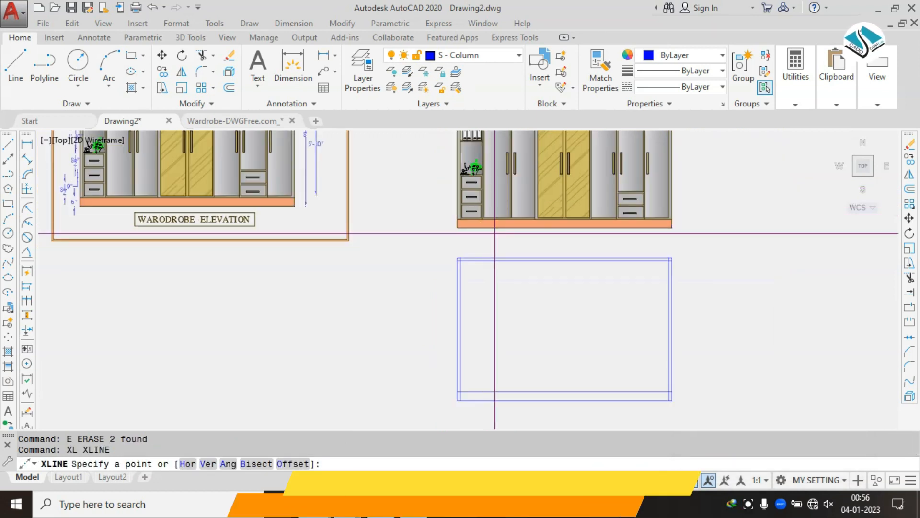
pyautogui.scroll(4, 522, 238)
pyautogui.click(522, 238)
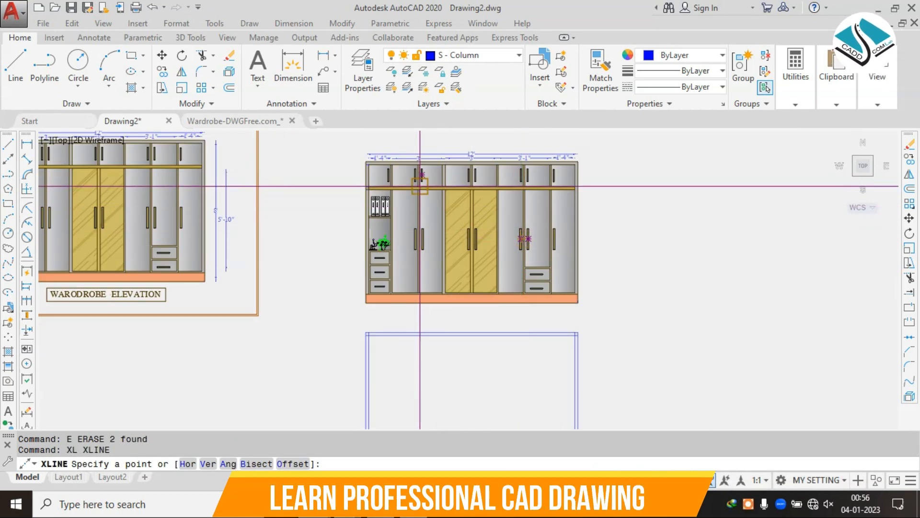
pyautogui.scroll(-3, 445, 175)
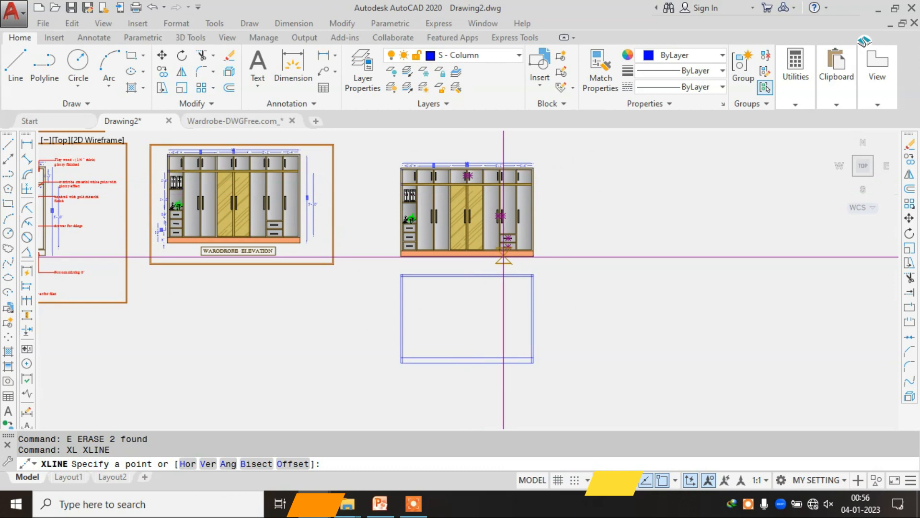
pyautogui.press('Escape')
pyautogui.click(589, 258)
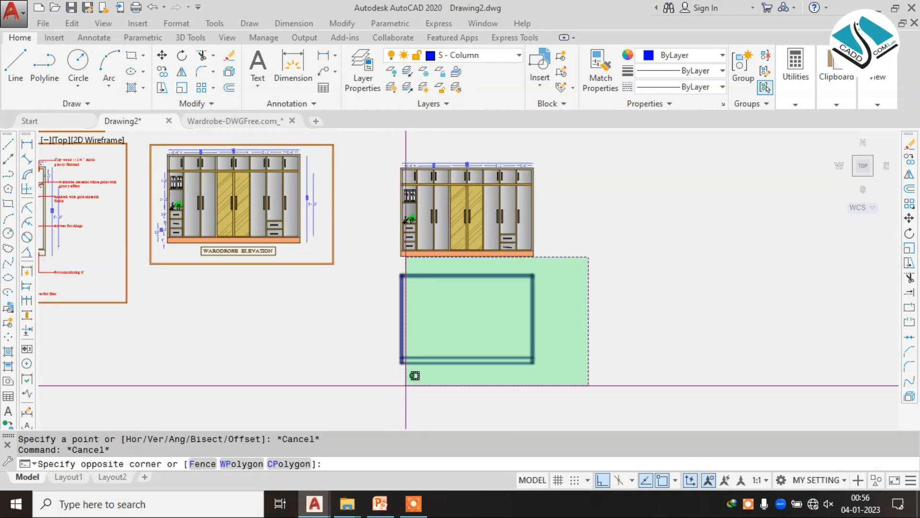
pyautogui.press('Escape')
pyautogui.click(553, 270)
pyautogui.click(357, 377)
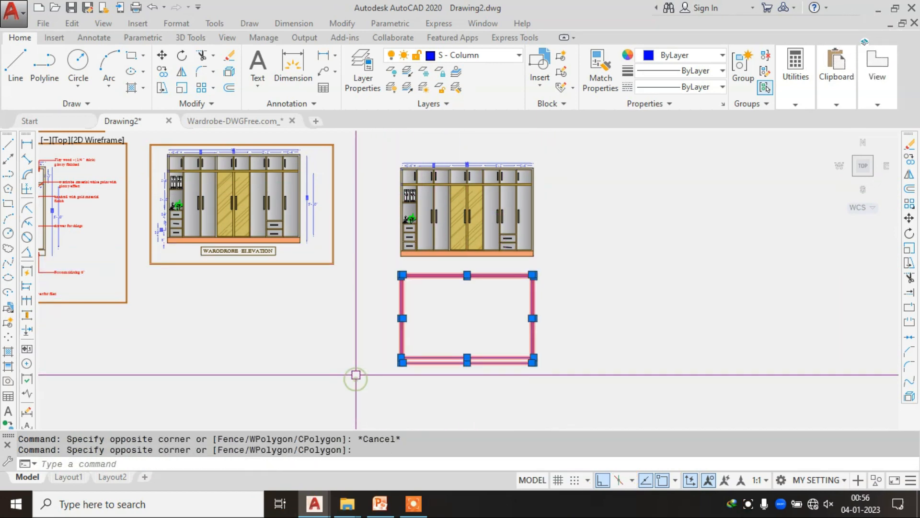
pyautogui.write('m')
pyautogui.press('Return')
pyautogui.scroll(2, 402, 363)
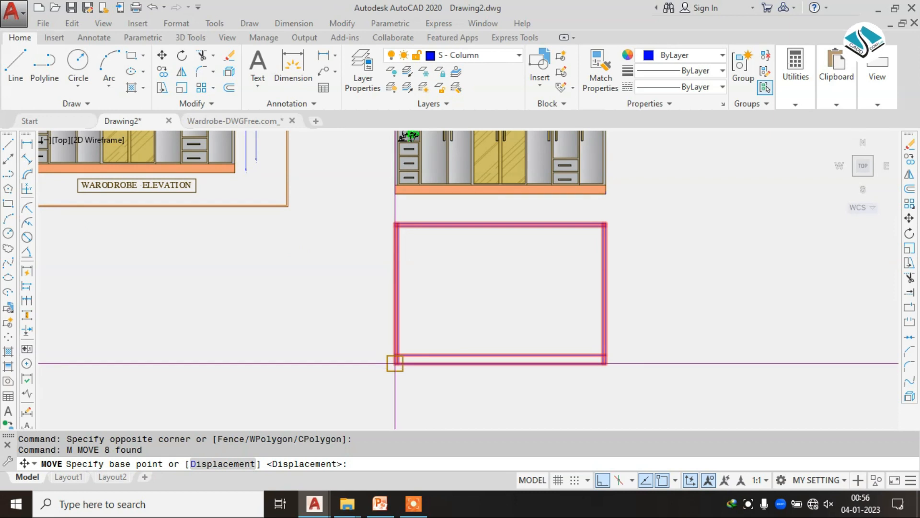
pyautogui.click(395, 363)
pyautogui.moveTo(596, 208); pyautogui.dragTo(520, 335, button='middle')
pyautogui.press('Escape')
pyautogui.press('Escape')
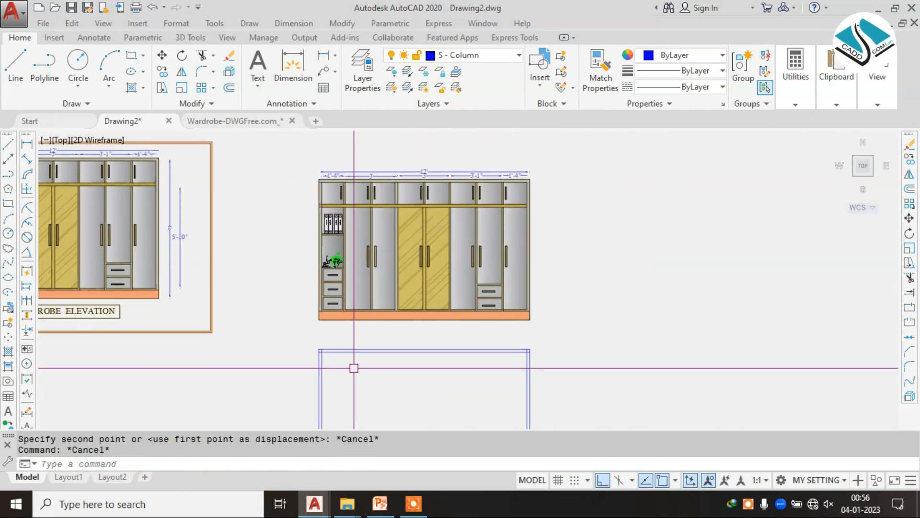
# Step: Draw vertical construction lines through both faces of the copied elevation's first partition, between the 1'-4" and 3' bays
pyautogui.press('Escape')
pyautogui.press('Return')
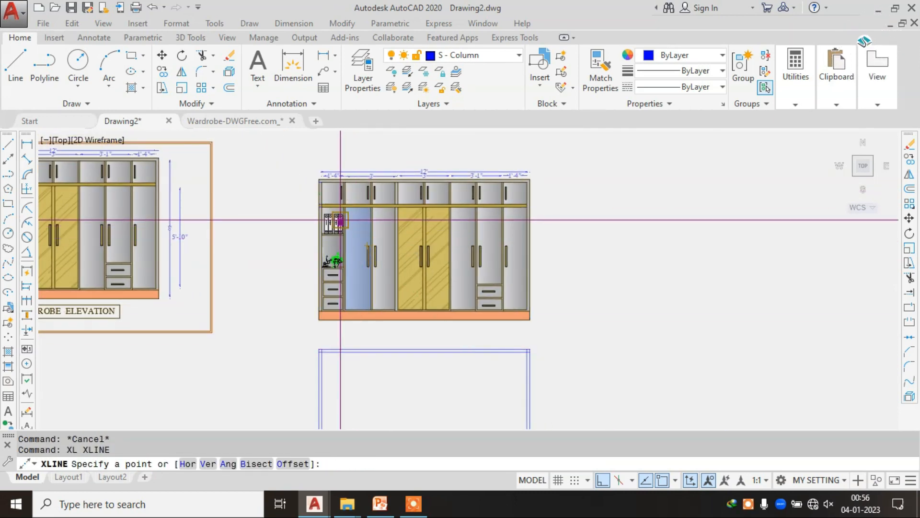
pyautogui.scroll(6, 355, 207)
pyautogui.moveTo(347, 185)
pyautogui.mouseDown(button='middle')
pyautogui.moveTo(379, 275)
pyautogui.moveTo(389, 275)
pyautogui.mouseUp(button='middle')
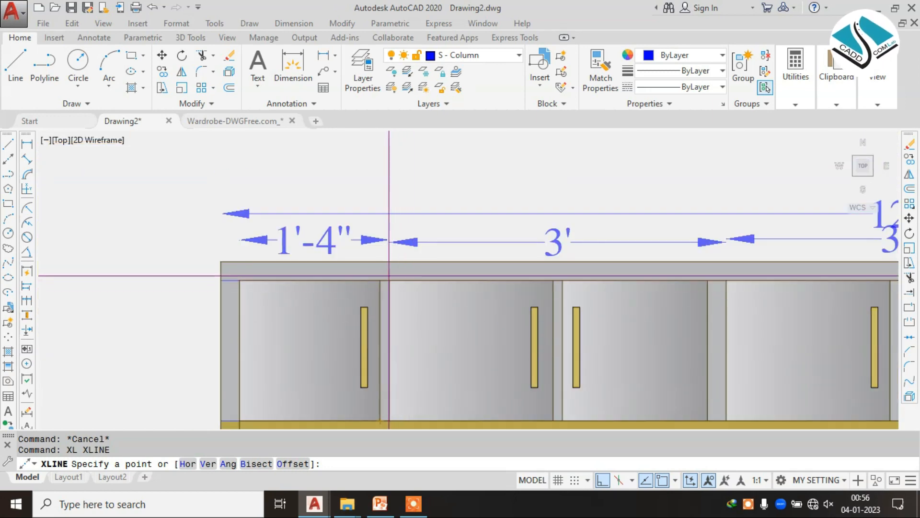
pyautogui.click(381, 280)
pyautogui.click(390, 191)
pyautogui.press('Escape')
pyautogui.press('Return')
pyautogui.click(389, 280)
pyautogui.click(401, 173)
pyautogui.press('Escape')
# Step: Draw vertical construction lines through both faces of the second partition, in the middle of the first 3' bay
pyautogui.press('Escape')
pyautogui.press('Return')
pyautogui.click(553, 280)
pyautogui.click(555, 171)
pyautogui.press('Escape')
pyautogui.press('Return')
pyautogui.click(585, 158)
pyautogui.press('Escape')
pyautogui.press('Escape')
# Step: Draw vertical construction lines through both faces of the thicker third partition, between the two 3' bays
pyautogui.scroll(-2, 658, 228)
pyautogui.moveTo(658, 229); pyautogui.dragTo(541, 255, button='middle')
pyautogui.scroll(4, 581, 241)
pyautogui.press('Return')
pyautogui.click(586, 269)
pyautogui.scroll(-2, 579, 221)
pyautogui.click(540, 195)
pyautogui.press('Escape')
pyautogui.press('Return')
pyautogui.click(558, 299)
pyautogui.click(562, 185)
pyautogui.press('Escape')
# Step: Draw vertical construction lines through both faces of the fourth partition, in the middle of the second 3' bay
pyautogui.moveTo(749, 276); pyautogui.dragTo(632, 252, button='middle')
pyautogui.press('Return')
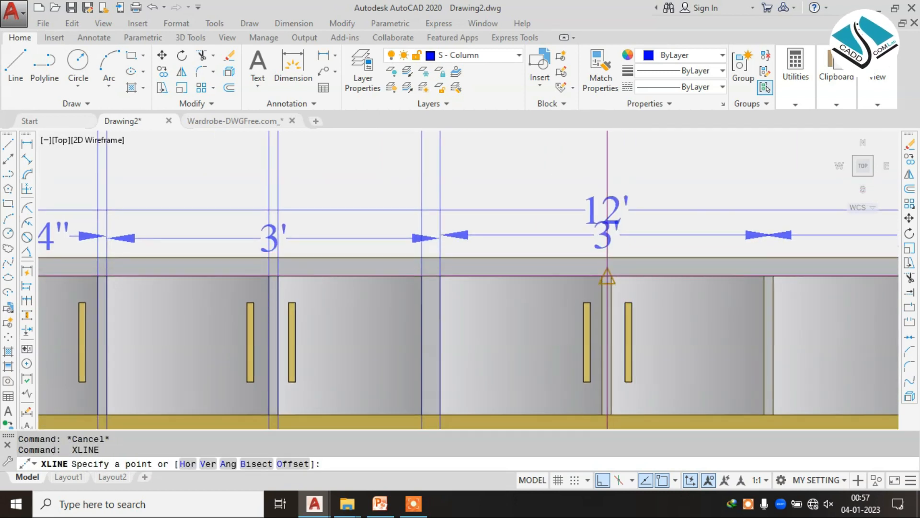
pyautogui.click(598, 286)
pyautogui.click(609, 154)
pyautogui.press('Escape')
pyautogui.press('Return')
pyautogui.click(612, 277)
pyautogui.click(626, 160)
pyautogui.press('Escape')
# Step: Draw vertical construction lines through both faces of the fifth partition, between the 3' and 3'-1" bays
pyautogui.moveTo(726, 264); pyautogui.dragTo(459, 264, button='middle')
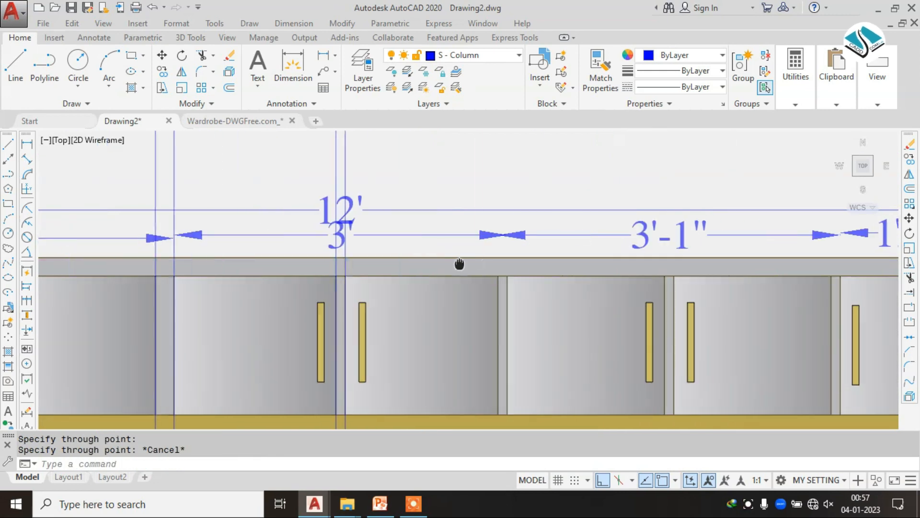
pyautogui.scroll(2, 491, 281)
pyautogui.press('Escape')
pyautogui.press('Return')
pyautogui.click(505, 274)
pyautogui.scroll(-2, 506, 280)
pyautogui.click(495, 158)
pyautogui.press('Escape')
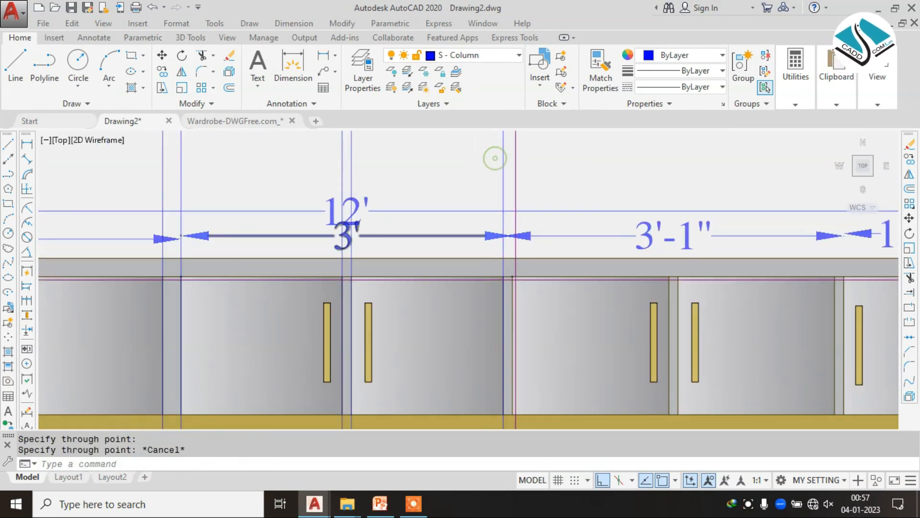
# Step: Draw vertical construction lines through both faces of the sixth partition, in the middle of the 3'-1" bay
pyautogui.moveTo(633, 246); pyautogui.dragTo(547, 236, button='middle')
pyautogui.press('Escape')
pyautogui.press('Return')
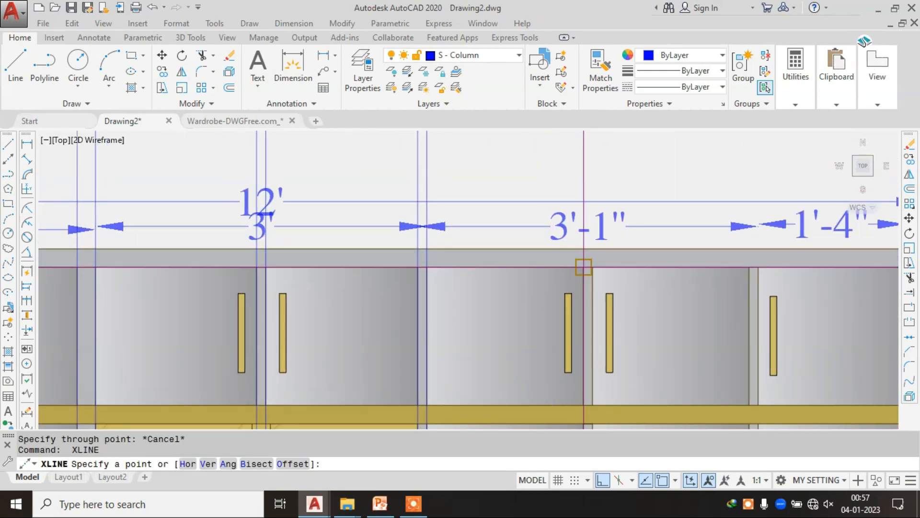
pyautogui.click(594, 156)
pyautogui.press('Escape')
pyautogui.press('Return')
pyautogui.click(594, 265)
pyautogui.click(606, 154)
pyautogui.press('Escape')
# Step: Draw vertical construction lines through both faces of the seventh partition, between the 3'-1" bay and the last 1'-4" bay
pyautogui.moveTo(744, 261); pyautogui.dragTo(537, 244, button='middle')
pyautogui.press('Escape')
pyautogui.press('Return')
pyautogui.click(541, 251)
pyautogui.click(541, 154)
pyautogui.press('Escape')
pyautogui.press('Return')
pyautogui.click(551, 251)
pyautogui.click(582, 156)
pyautogui.press('Escape')
# Step: Trim the partition construction lines between the elevation and the section outline and below the outline, using all objects as cutting edges
pyautogui.scroll(-5, 582, 156)
pyautogui.moveTo(519, 319); pyautogui.dragTo(535, 136, button='middle')
pyautogui.scroll(-2, 535, 136)
pyautogui.scroll(2, 499, 231)
pyautogui.scroll(-2, 499, 231)
pyautogui.moveTo(491, 191); pyautogui.dragTo(491, 266, button='middle')
pyautogui.write('T')
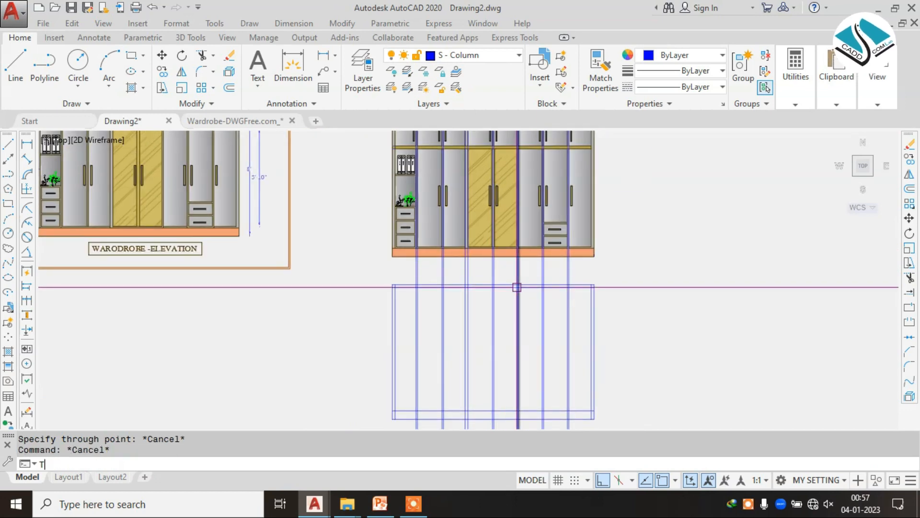
pyautogui.write('R')
pyautogui.press('Return')
pyautogui.press('Return')
pyautogui.scroll(2, 537, 265)
pyautogui.click(624, 268)
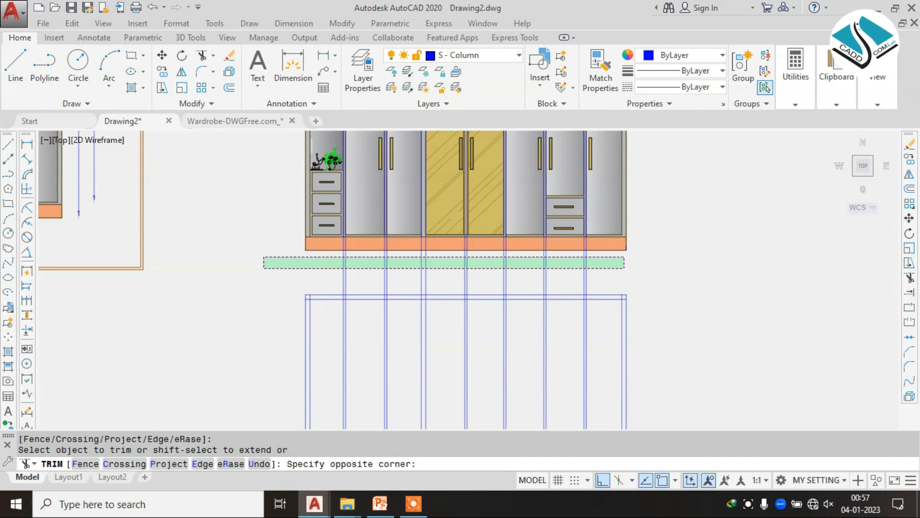
pyautogui.click(264, 268)
pyautogui.scroll(-4, 719, 205)
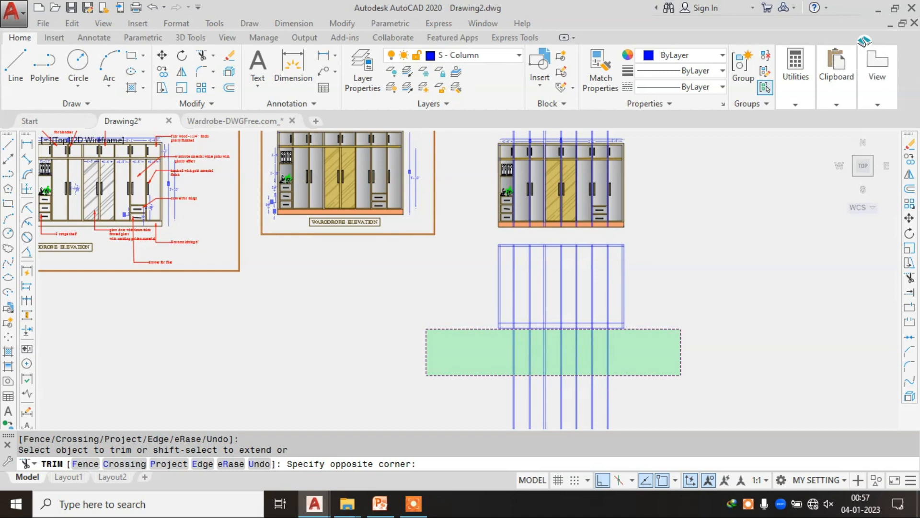
pyautogui.click(426, 375)
pyautogui.scroll(2, 614, 306)
pyautogui.press('Escape')
# Step: Trim the partition lines out of the section's top panel across its full width
pyautogui.write('TR')
pyautogui.press('Return')
pyautogui.scroll(5, 398, 195)
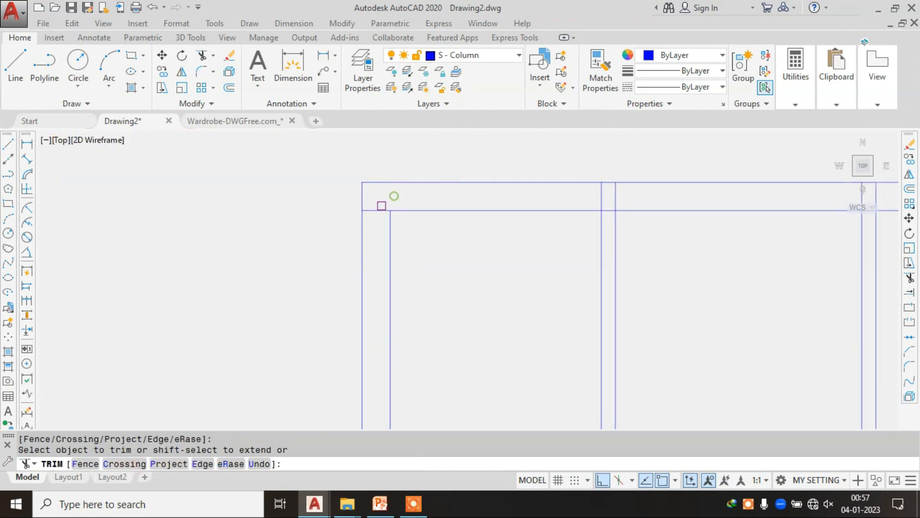
pyautogui.scroll(2, 639, 194)
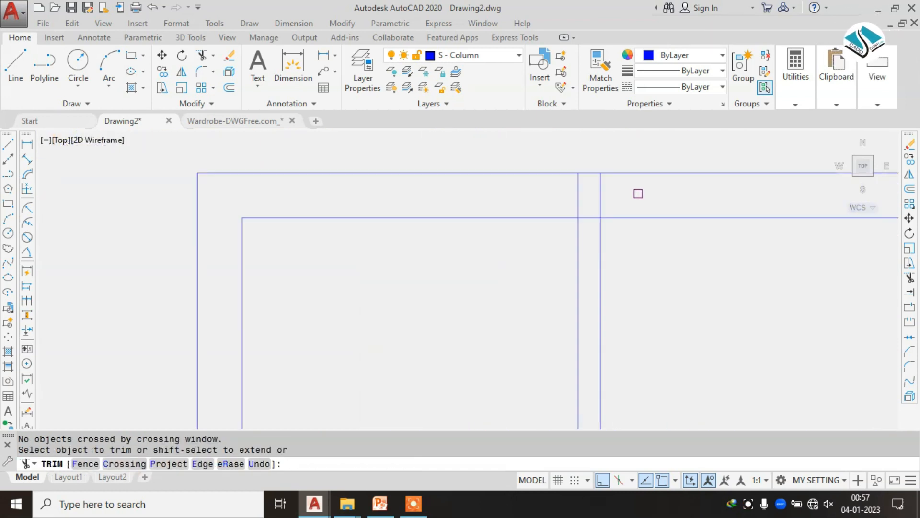
pyautogui.click(639, 193)
pyautogui.click(499, 197)
pyautogui.scroll(-2, 482, 196)
pyautogui.moveTo(822, 206); pyautogui.dragTo(278, 208, button='middle')
pyautogui.click(596, 196)
pyautogui.click(214, 190)
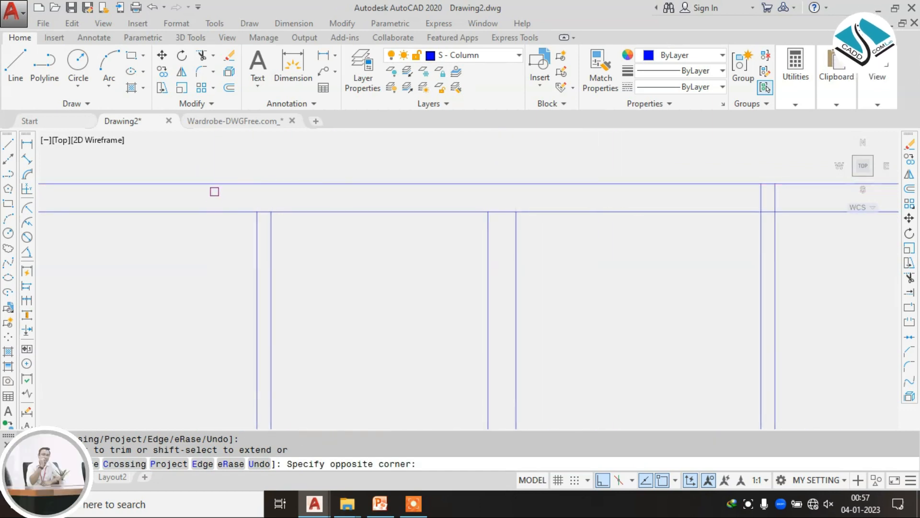
pyautogui.scroll(-4, 459, 198)
pyautogui.scroll(4, 806, 199)
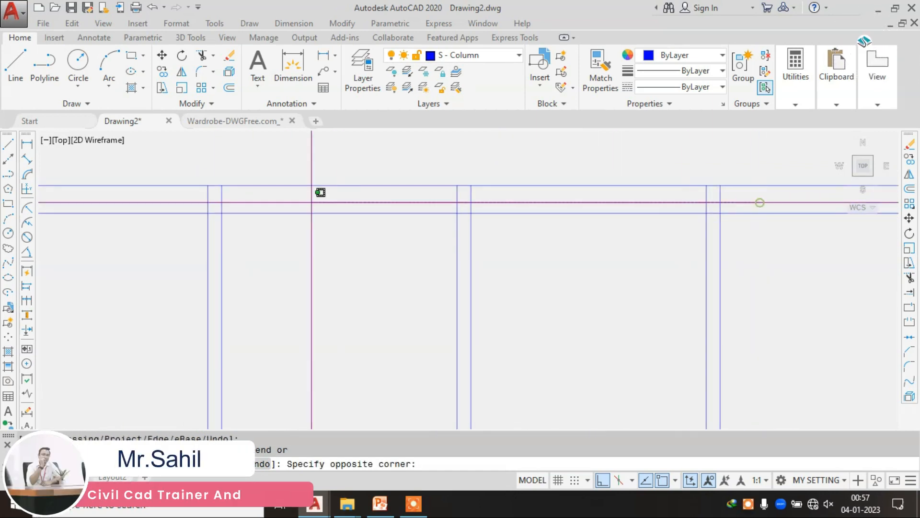
pyautogui.click(129, 201)
pyautogui.scroll(-2, 126, 210)
pyautogui.moveTo(125, 218); pyautogui.dragTo(656, 195, button='middle')
pyautogui.scroll(4, 584, 184)
pyautogui.click(584, 172)
pyautogui.click(449, 166)
pyautogui.scroll(-4, 446, 162)
pyautogui.scroll(4, 843, 161)
pyautogui.moveTo(800, 169); pyautogui.dragTo(609, 175, button='middle')
pyautogui.scroll(2, 609, 175)
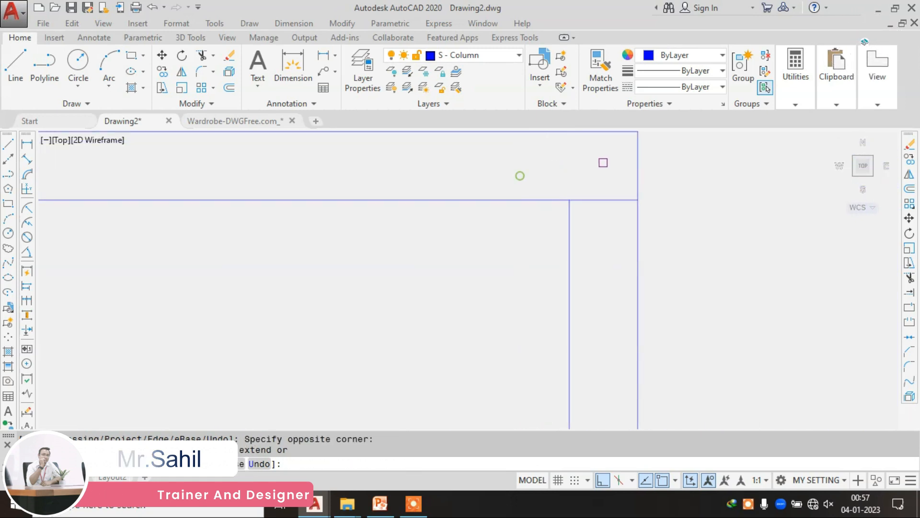
# Step: Trim the partition and inner side panel lines out of the skirting strip at the section's base
pyautogui.scroll(-9, 582, 155)
pyautogui.click(586, 162)
pyautogui.scroll(8, 582, 227)
pyautogui.click(604, 203)
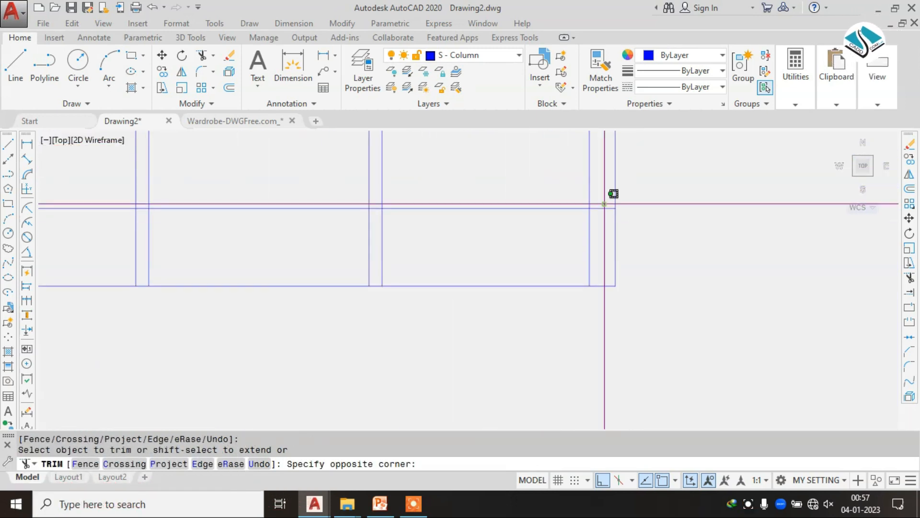
pyautogui.click(605, 238)
pyautogui.moveTo(108, 260); pyautogui.dragTo(630, 249, button='middle')
pyautogui.moveTo(373, 244); pyautogui.dragTo(503, 245, button='middle')
pyautogui.scroll(-4, 501, 244)
pyautogui.scroll(-4, 385, 240)
pyautogui.scroll(2, 356, 240)
pyautogui.moveTo(358, 242); pyautogui.dragTo(710, 242, button='middle')
pyautogui.scroll(4, 710, 241)
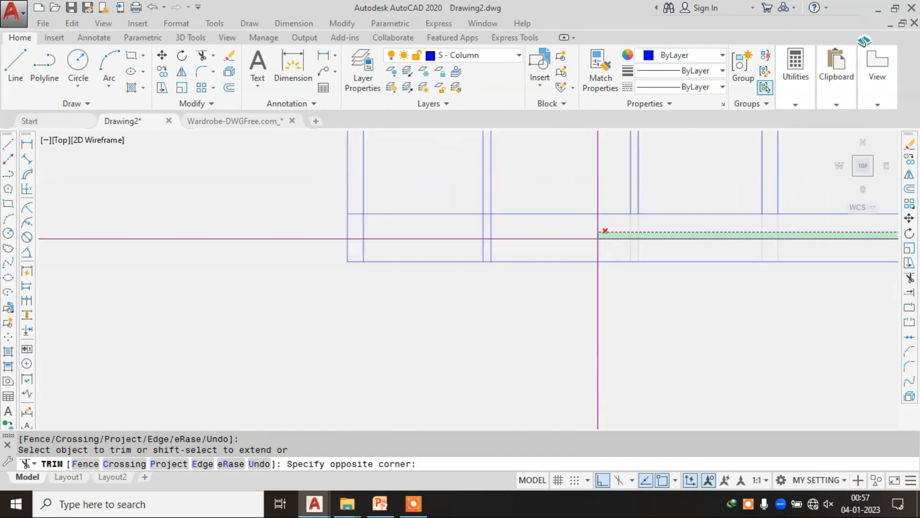
pyautogui.click(355, 239)
pyautogui.scroll(-5, 423, 282)
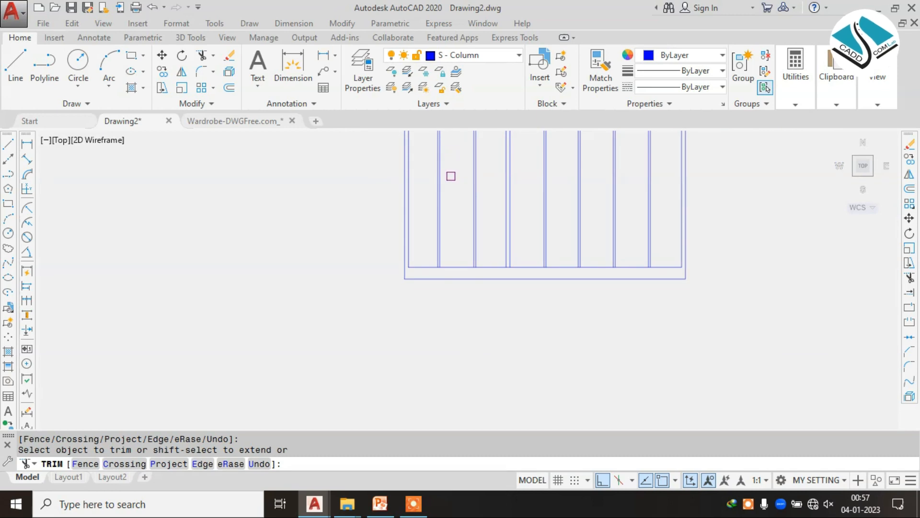
pyautogui.click(473, 267)
pyautogui.scroll(2, 417, 270)
# Step: Extend the left end of the section's skirting line to the outer side of the outline
pyautogui.press('Escape')
pyautogui.write('E')
pyautogui.press('Return')
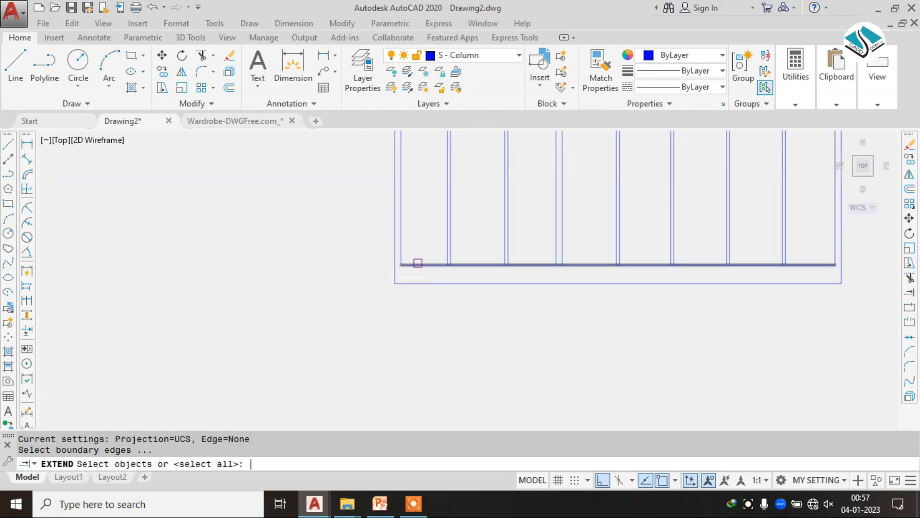
pyautogui.press('Return')
pyautogui.click(417, 264)
pyautogui.press('Escape')
pyautogui.scroll(6, 767, 273)
pyautogui.write('tr')
pyautogui.press('Return')
pyautogui.press('Return')
pyautogui.scroll(-12, 642, 281)
pyautogui.click(528, 197)
pyautogui.scroll(8, 526, 211)
pyautogui.scroll(-6, 526, 223)
pyautogui.press('Escape')
# Step: Erase the leftover partition construction lines running up through and above the copied elevation
pyautogui.moveTo(661, 188); pyautogui.dragTo(452, 277, button='middle')
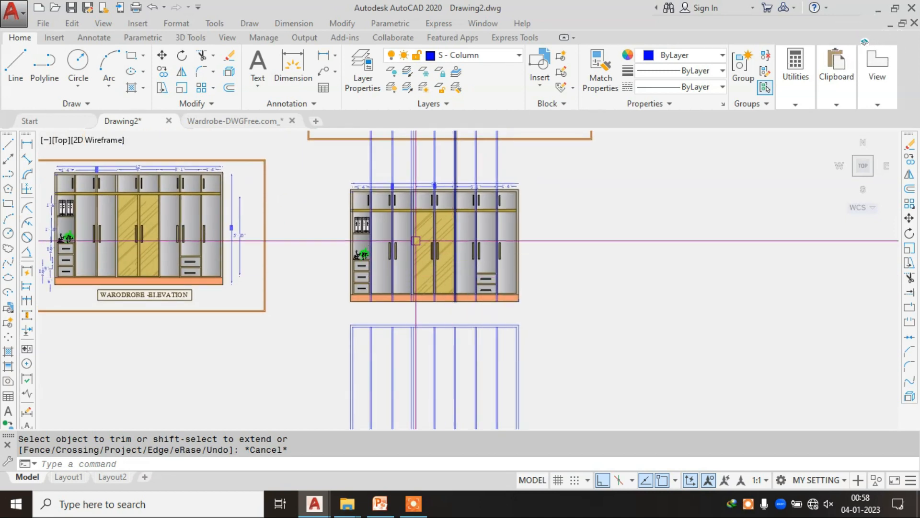
pyautogui.moveTo(416, 240); pyautogui.dragTo(410, 302, button='middle')
pyautogui.scroll(-5, 409, 301)
pyautogui.scroll(3, 449, 227)
pyautogui.click(478, 190)
pyautogui.click(334, 181)
pyautogui.write('e')
pyautogui.press('space')
pyautogui.moveTo(405, 338); pyautogui.dragTo(438, 243, button='middle')
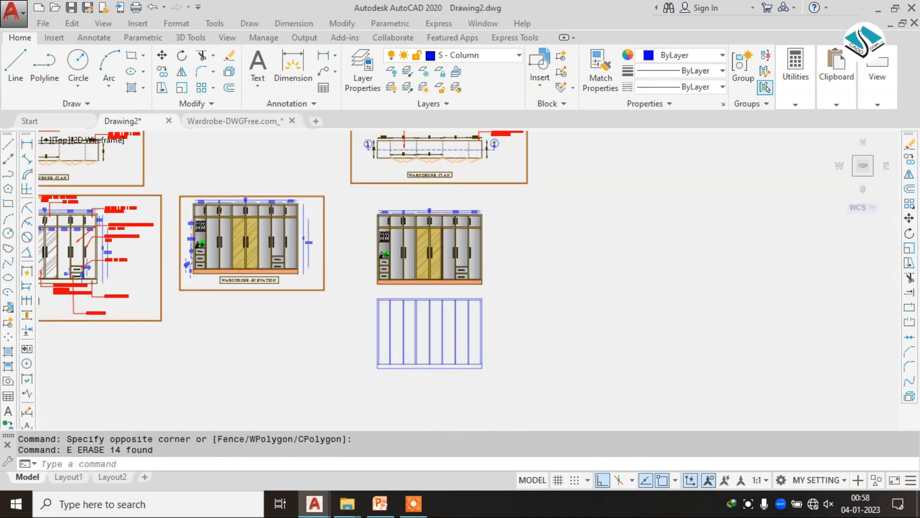
# Step: Draw a horizontal guide line outward to the right from the copied elevation's upper right corner
pyautogui.scroll(4, 438, 206)
pyautogui.write('l')
pyautogui.press('space')
pyautogui.scroll(3, 545, 166)
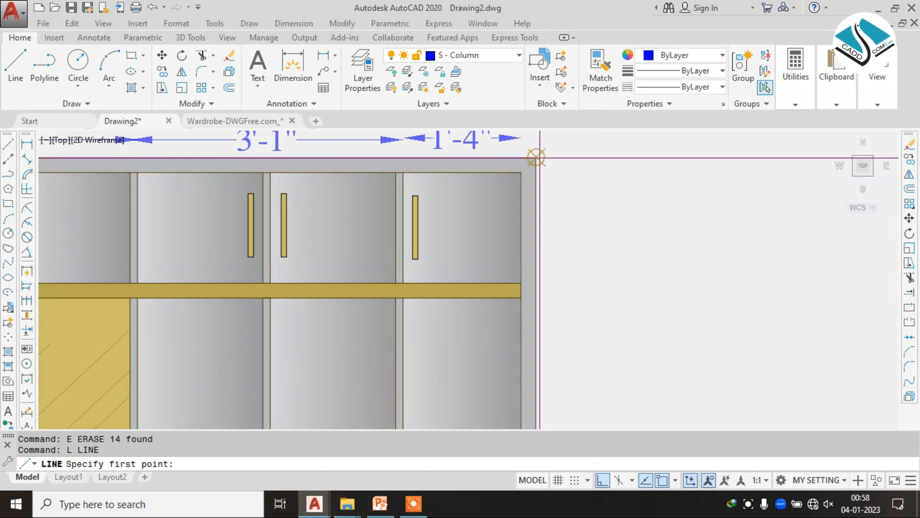
pyautogui.click(537, 158)
pyautogui.click(659, 157)
pyautogui.press('Escape')
# Step: Draw a second horizontal guide line to the right from the lower right corner of the elevation's skirting
pyautogui.scroll(-4, 398, 206)
pyautogui.moveTo(403, 297)
pyautogui.mouseDown(button='middle')
pyautogui.moveTo(368, 249)
pyautogui.moveTo(343, 181)
pyautogui.mouseUp(button='middle')
pyautogui.press('Escape')
pyautogui.press('space')
pyautogui.click(378, 333)
pyautogui.click(519, 325)
pyautogui.press('Escape')
# Step: Move the whole section outline to the right of the copied elevation, aligning its top and base with the two guide lines
pyautogui.scroll(-4, 484, 325)
pyautogui.moveTo(446, 328)
pyautogui.mouseDown(button='middle')
pyautogui.moveTo(438, 269)
pyautogui.moveTo(591, 135)
pyautogui.mouseUp(button='middle')
pyautogui.scroll(2, 595, 136)
pyautogui.click(642, 137)
pyautogui.click(302, 338)
pyautogui.write('m')
pyautogui.press('space')
pyautogui.moveTo(336, 240); pyautogui.dragTo(369, 352, button='middle')
pyautogui.scroll(2, 369, 287)
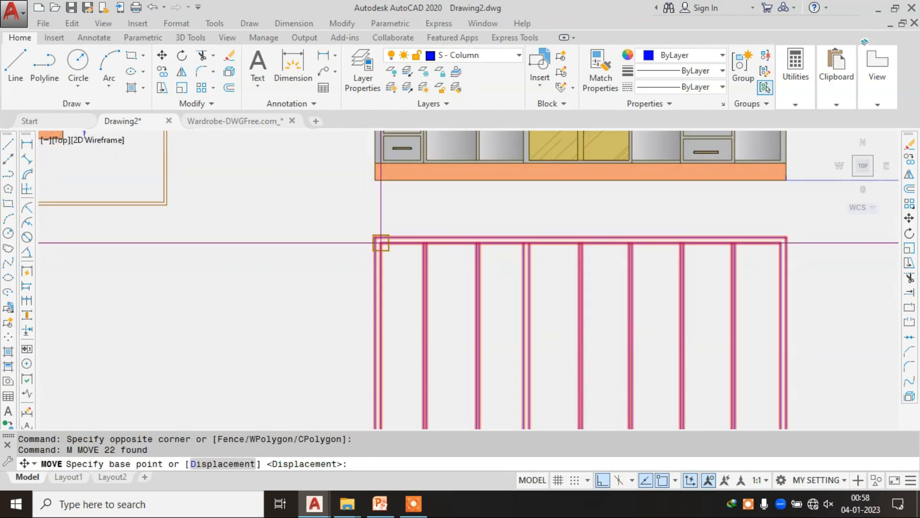
pyautogui.click(376, 243)
pyautogui.scroll(-3, 530, 164)
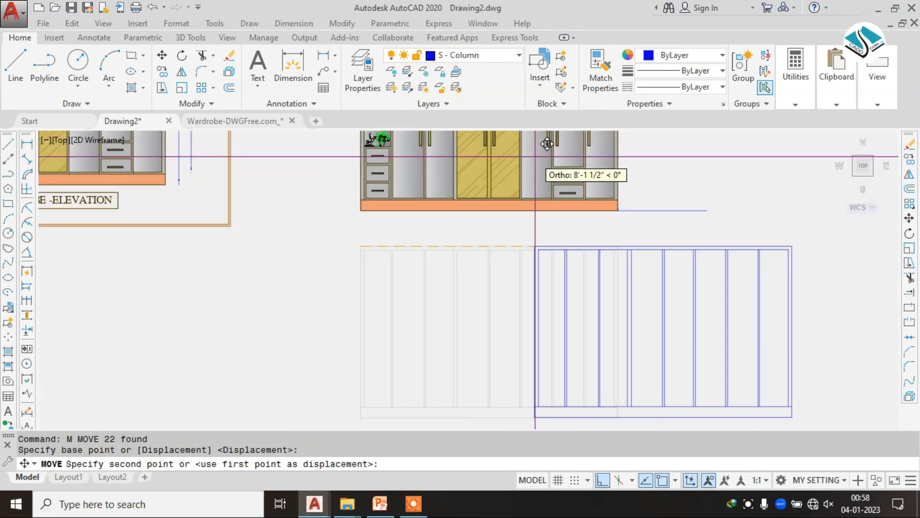
pyautogui.moveTo(530, 164); pyautogui.dragTo(542, 203, button='middle')
pyautogui.scroll(2, 541, 174)
pyautogui.press('Escape')
# Step: Erase the two horizontal guide lines between the elevation and the section
pyautogui.scroll(-4, 494, 183)
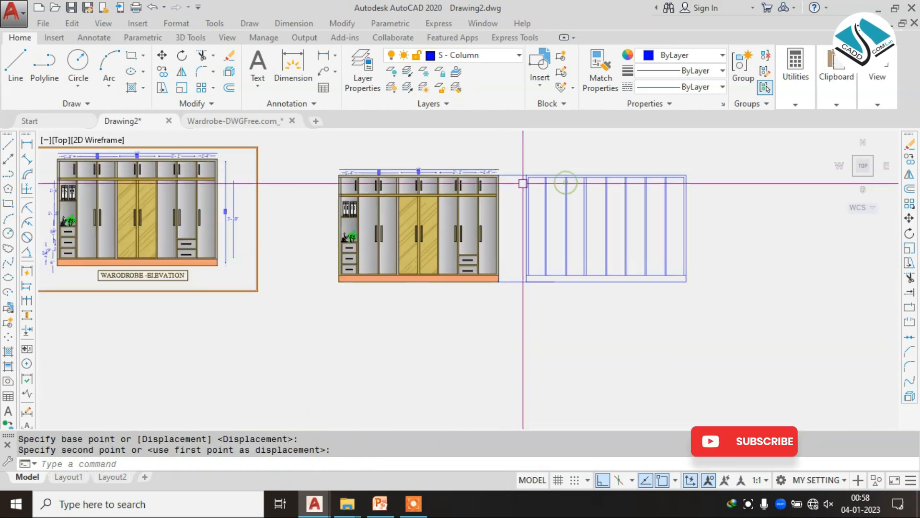
pyautogui.scroll(2, 510, 179)
pyautogui.click(500, 149)
pyautogui.click(489, 363)
pyautogui.write('e')
pyautogui.press('space')
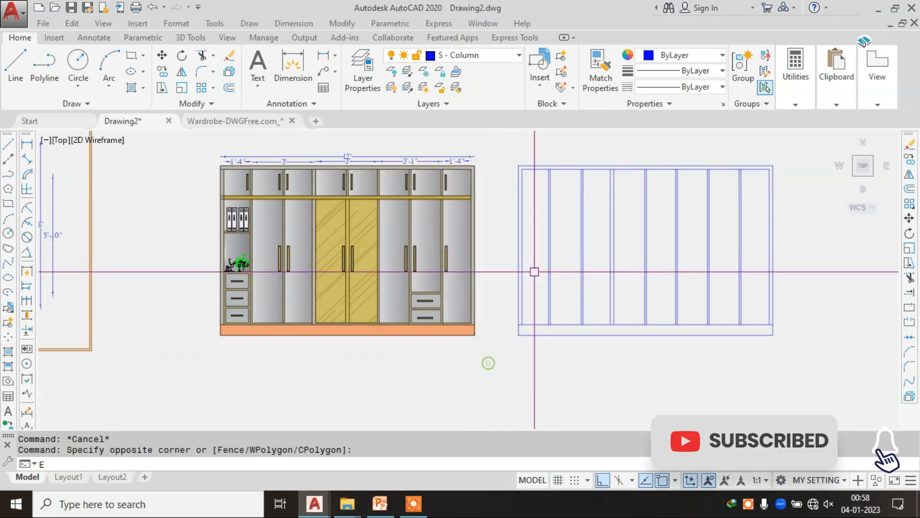
# Step: Draw horizontal construction lines through the section from both edges of the elevation's gold band below the loft doors
pyautogui.moveTo(522, 199); pyautogui.dragTo(481, 216, button='middle')
pyautogui.write('xl')
pyautogui.press('Return')
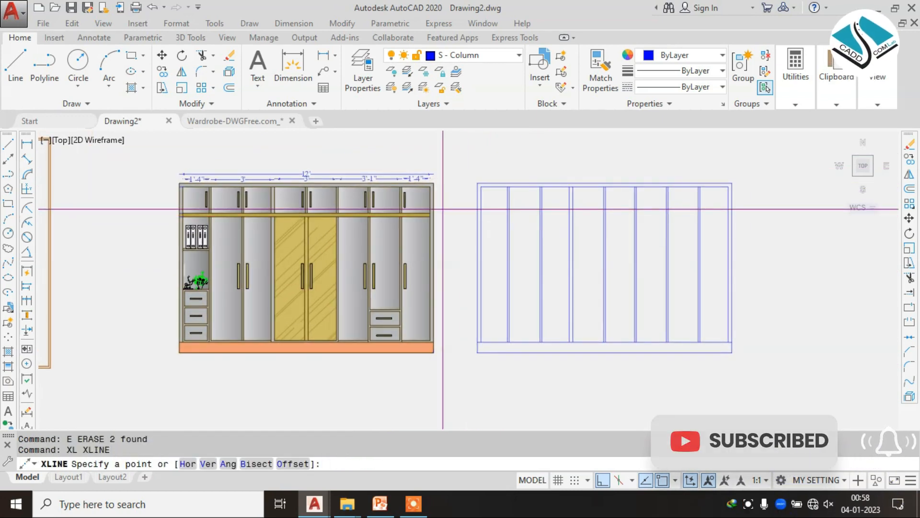
pyautogui.scroll(5, 446, 213)
pyautogui.click(394, 220)
pyautogui.click(437, 221)
pyautogui.press('Escape')
pyautogui.press('space')
pyautogui.click(388, 231)
pyautogui.click(502, 238)
pyautogui.press('Escape')
# Step: Draw horizontal construction lines through the section from both edges of the shelf above the elevation's upper right-hand drawer
pyautogui.scroll(-4, 502, 238)
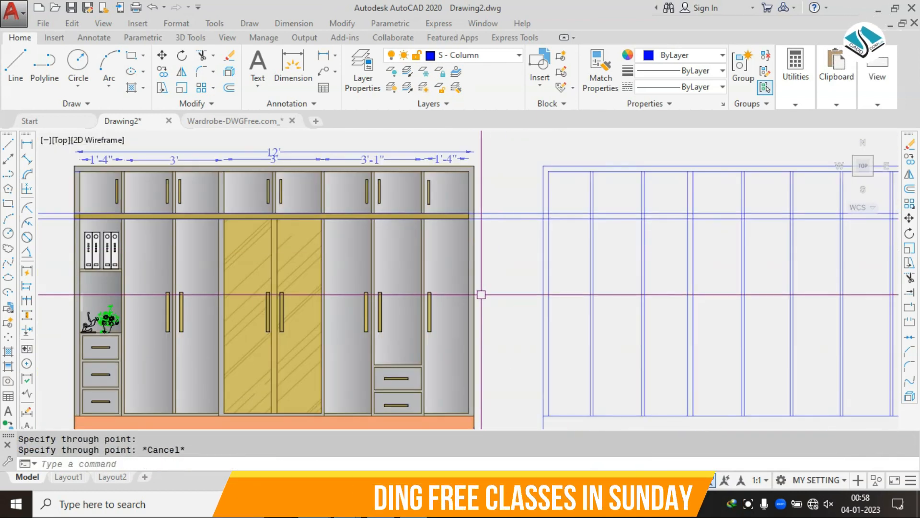
pyautogui.scroll(5, 436, 275)
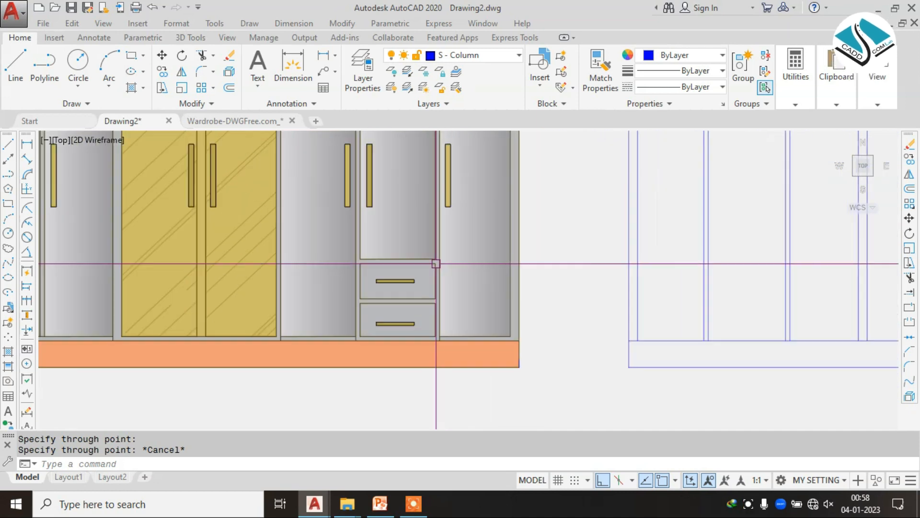
pyautogui.press('space')
pyautogui.click(430, 255)
pyautogui.click(483, 255)
pyautogui.press('Escape')
pyautogui.press('space')
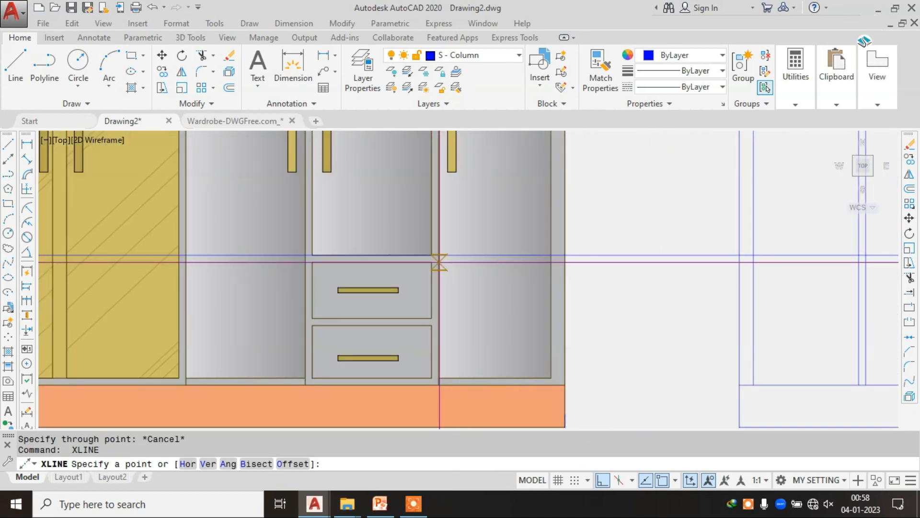
pyautogui.click(437, 261)
pyautogui.click(632, 279)
pyautogui.press('Escape')
# Step: Draw horizontal construction lines through the section from the bottom edges of the right-hand upper and lower drawers
pyautogui.press('space')
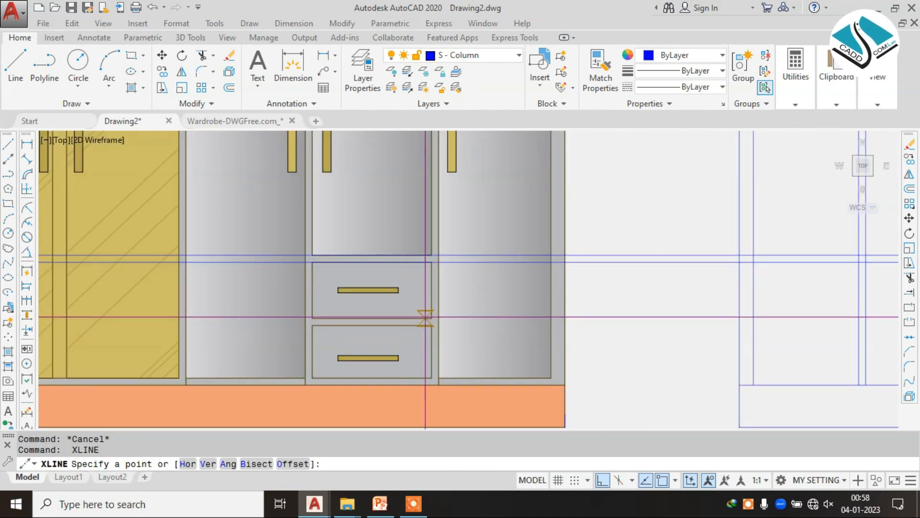
pyautogui.click(432, 318)
pyautogui.click(623, 319)
pyautogui.press('Escape')
pyautogui.press('space')
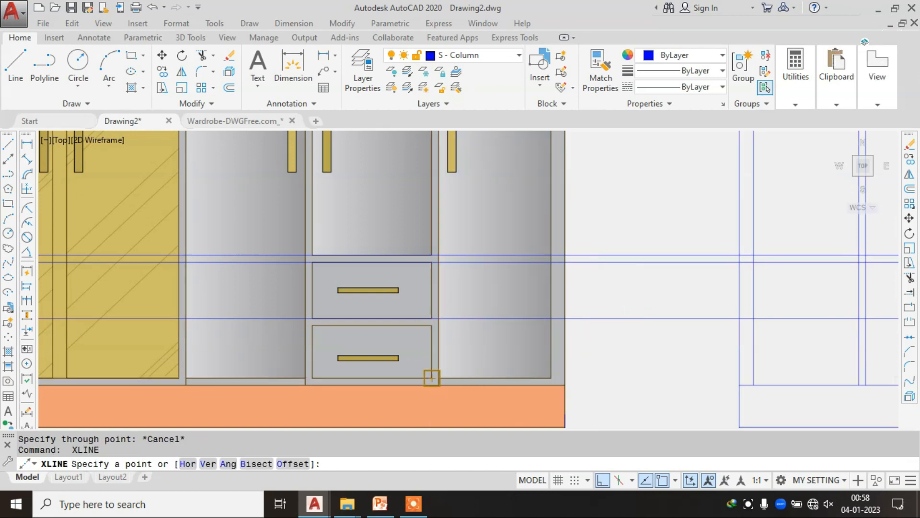
pyautogui.click(431, 378)
pyautogui.moveTo(475, 336); pyautogui.dragTo(411, 212, button='middle')
pyautogui.press('Escape')
pyautogui.scroll(2, 582, 268)
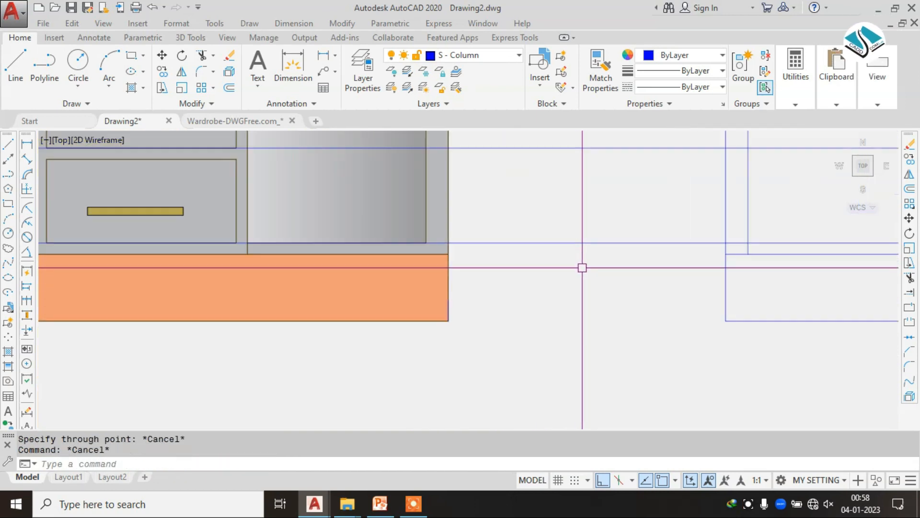
# Step: Draw two vertical boundary lines across the construction lines, one between elevation and section and one beyond the section's right side
pyautogui.scroll(-5, 582, 268)
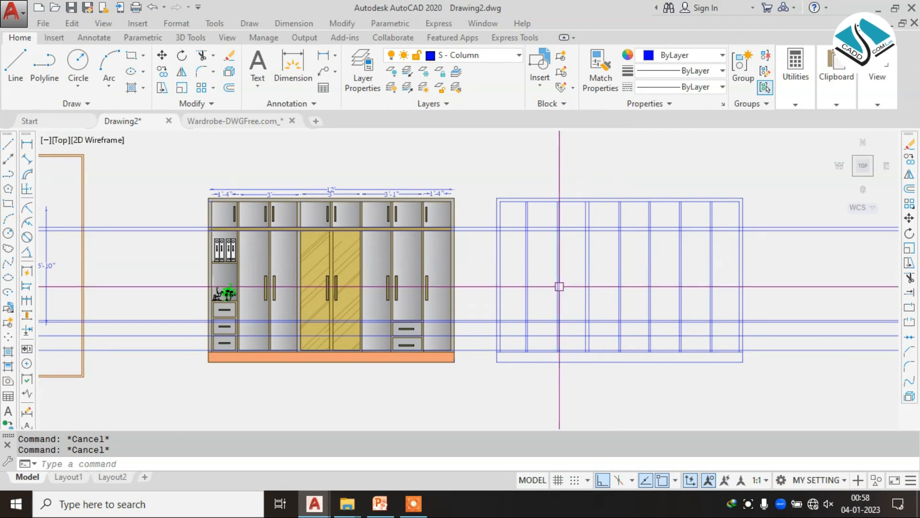
pyautogui.write('l')
pyautogui.press('space')
pyautogui.click(479, 199)
pyautogui.click(479, 383)
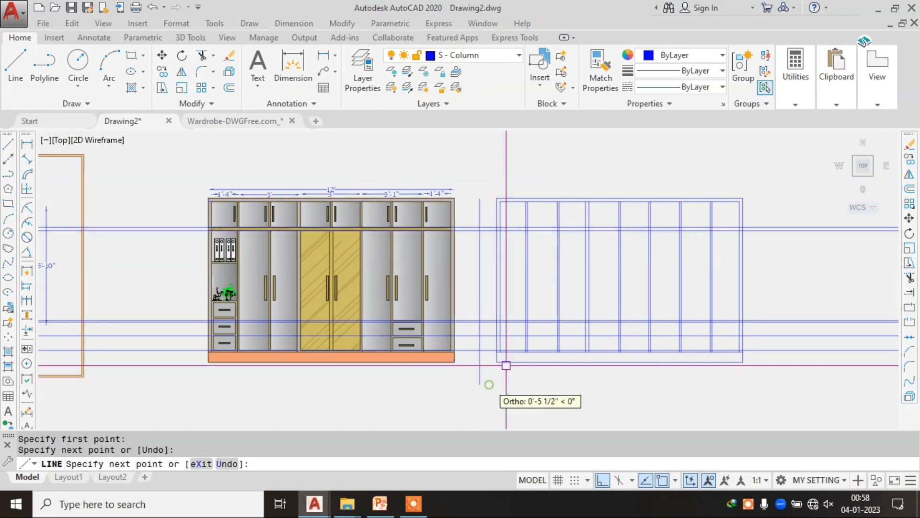
pyautogui.press('Escape')
pyautogui.write('l')
pyautogui.press('space')
pyautogui.click(802, 149)
pyautogui.click(792, 372)
pyautogui.press('Escape')
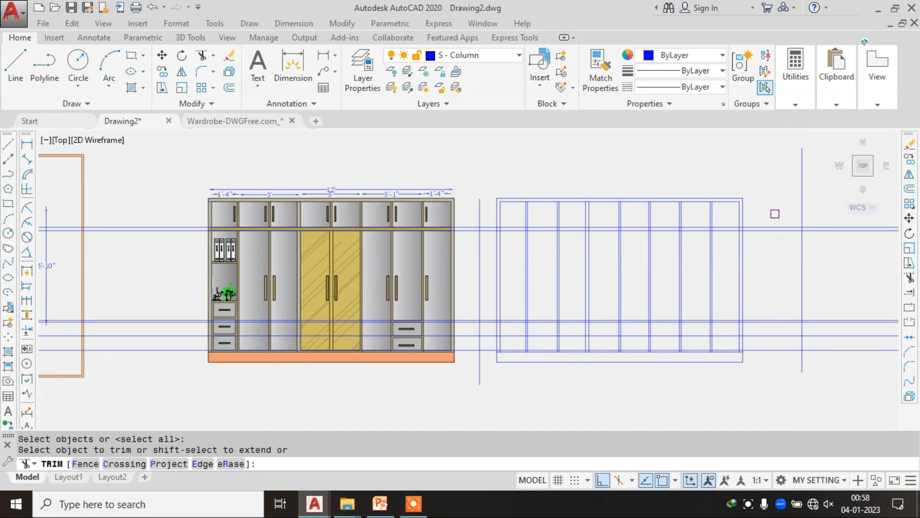
# Step: Trim the construction lines between the section and the right boundary line, and between the elevation and the left boundary line
pyautogui.click(775, 198)
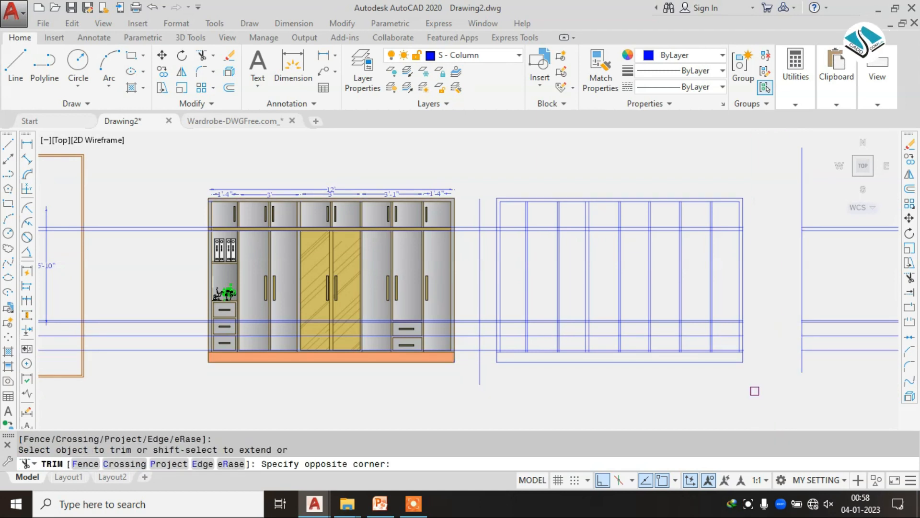
pyautogui.scroll(2, 468, 255)
pyautogui.click(468, 188)
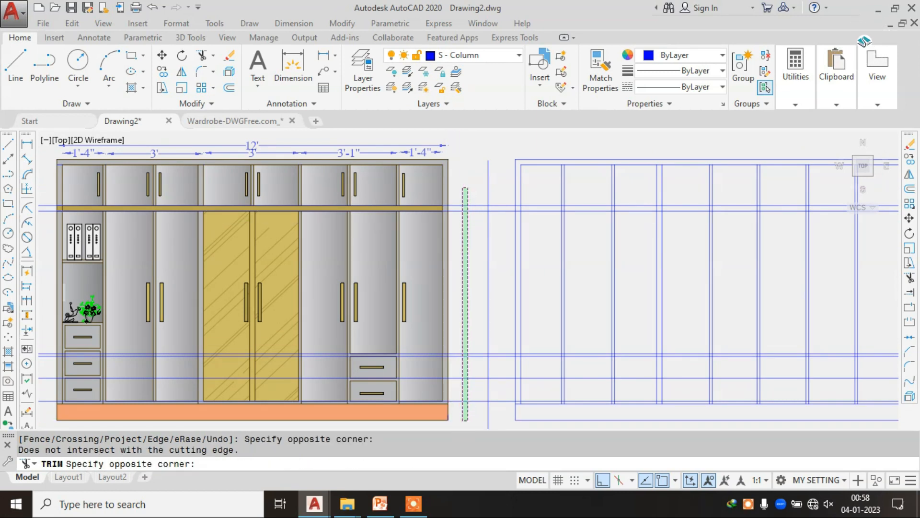
pyautogui.click(463, 420)
pyautogui.press('Escape')
# Step: Erase both vertical boundary lines together with the construction line pieces beyond the section's right side
pyautogui.click(489, 219)
pyautogui.write('e')
pyautogui.press('Return')
pyautogui.scroll(-3, 719, 222)
pyautogui.click(766, 177)
pyautogui.click(714, 276)
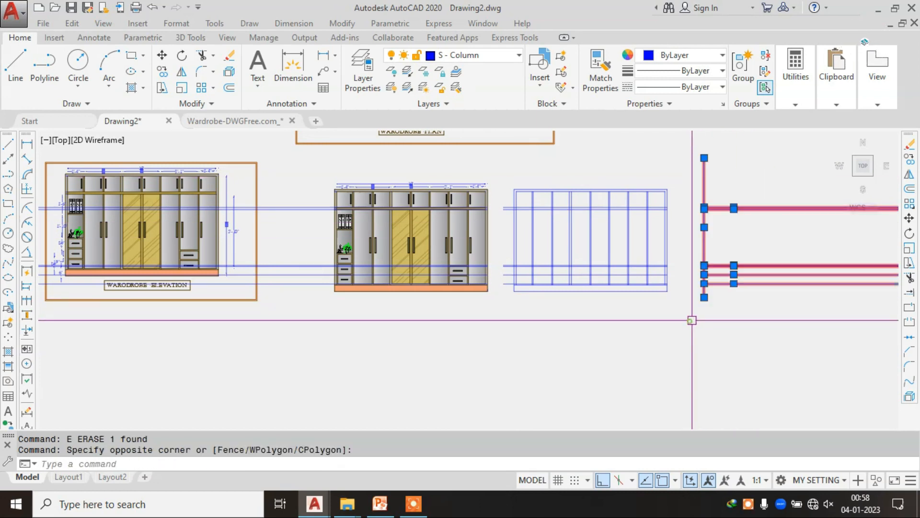
pyautogui.write('e')
pyautogui.press('Return')
# Step: Erase the leftover construction line pieces running across the two coloured elevations
pyautogui.click(318, 181)
pyautogui.click(286, 318)
pyautogui.press('Delete')
pyautogui.write('e')
pyautogui.press('Return')
# Step: Trim the loft shelf lines back to the inner face of the section's left side panel
pyautogui.write('Tr')
pyautogui.press('Return')
pyautogui.scroll(5, 522, 192)
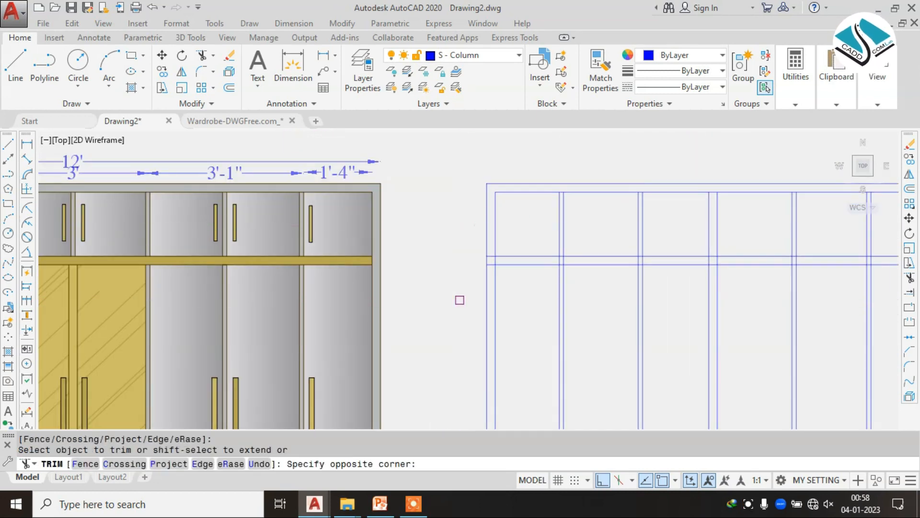
pyautogui.click(460, 300)
pyautogui.scroll(6, 491, 259)
pyautogui.scroll(-6, 512, 259)
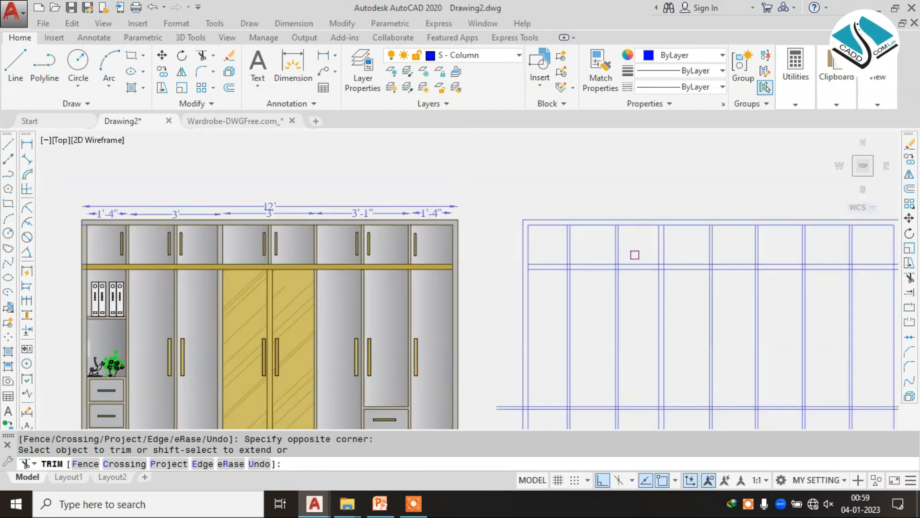
# Step: Trim the partition lines out of the loft shelf band and cut its right end back to the side panel's inner face
pyautogui.scroll(3, 581, 272)
pyautogui.click(557, 260)
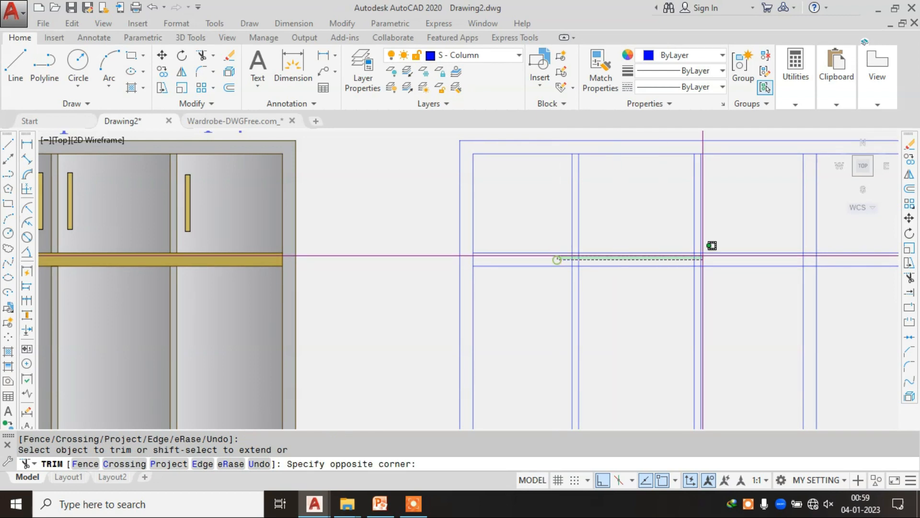
pyautogui.moveTo(786, 266); pyautogui.dragTo(408, 290, button='middle')
pyautogui.scroll(3, 429, 285)
pyautogui.scroll(-3, 435, 266)
pyautogui.scroll(2, 479, 281)
pyautogui.click(649, 282)
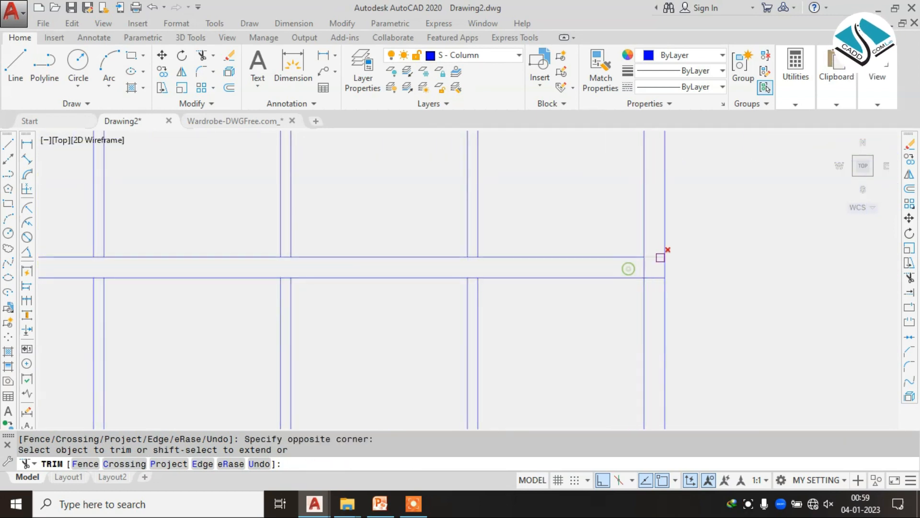
pyautogui.scroll(-5, 749, 261)
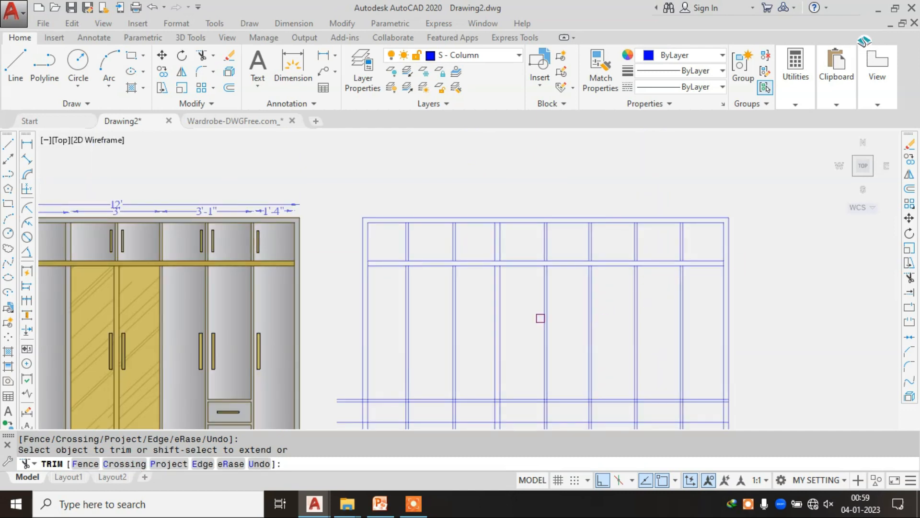
pyautogui.moveTo(488, 301); pyautogui.dragTo(599, 289, button='middle')
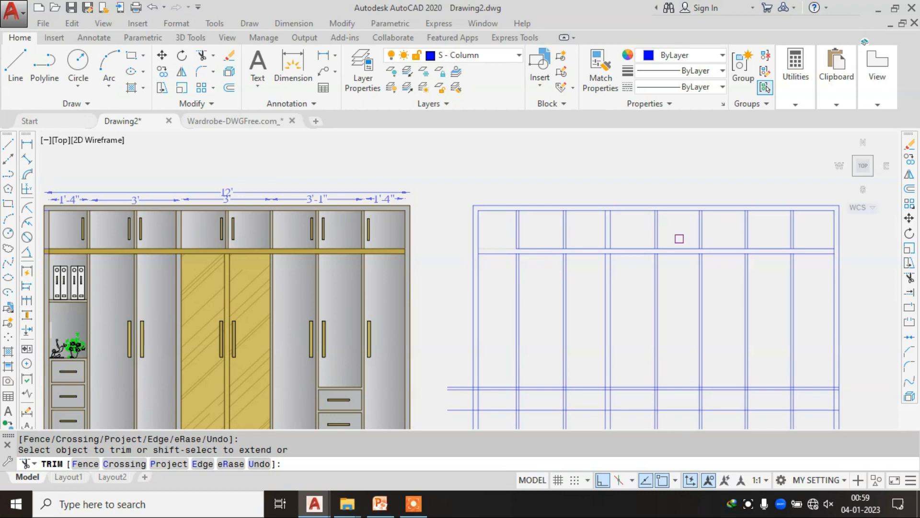
pyautogui.moveTo(590, 301); pyautogui.dragTo(625, 250, button='middle')
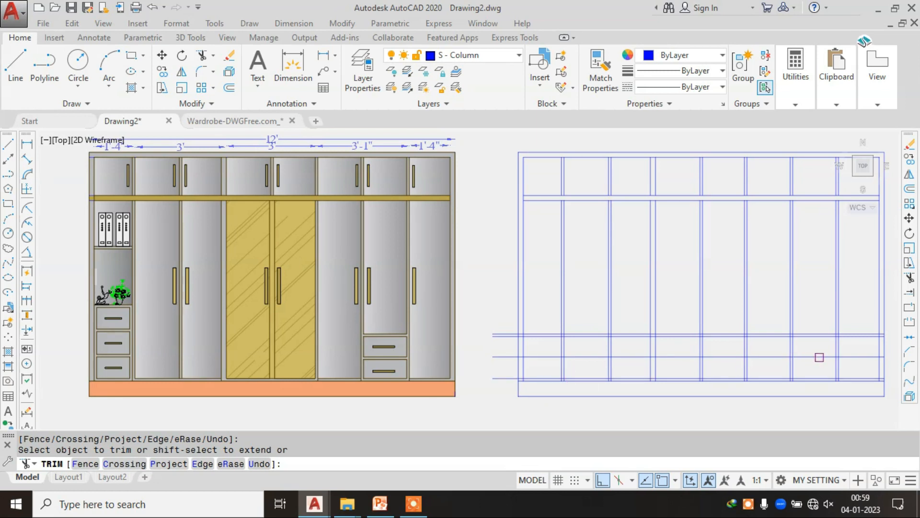
pyautogui.press('Escape')
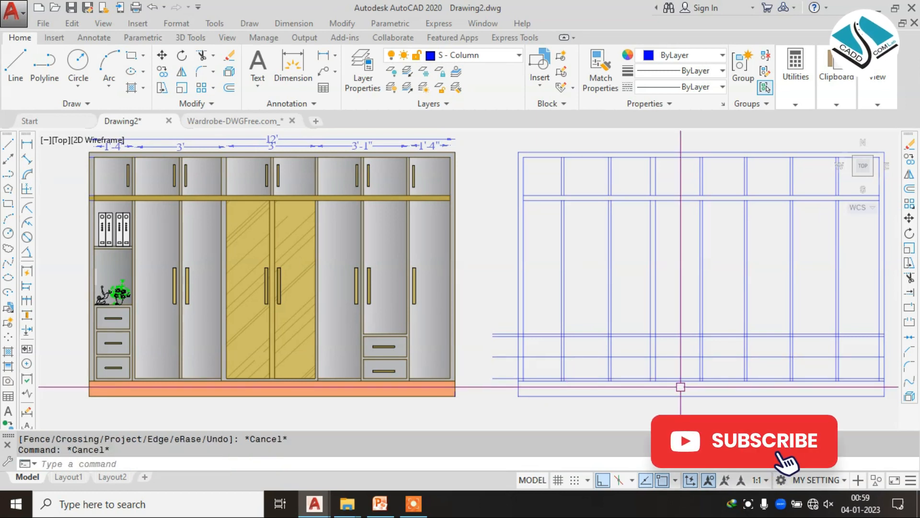
# Step: Draw horizontal construction lines through the section from the upper drawer's bottom edge and the lower drawer's top and bottom edges
pyautogui.write('xl')
pyautogui.press('Return')
pyautogui.scroll(5, 471, 378)
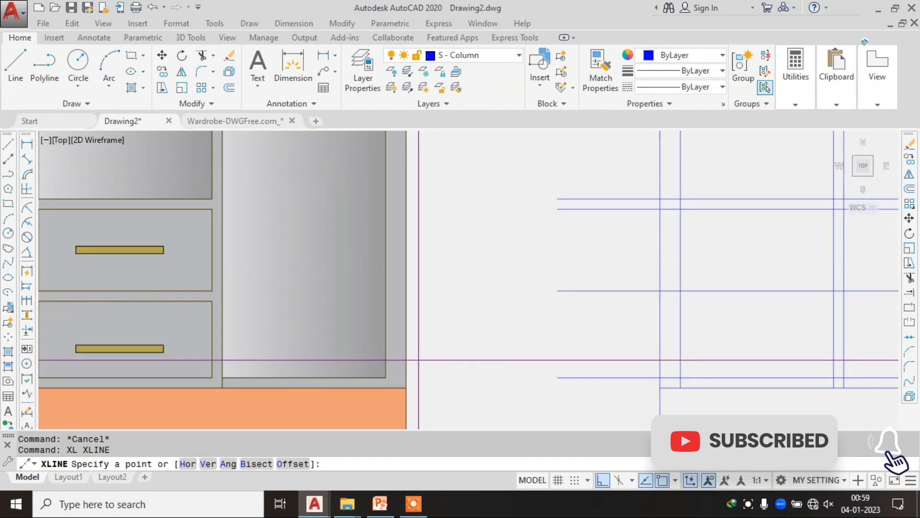
pyautogui.click(211, 290)
pyautogui.click(481, 290)
pyautogui.press('Escape')
pyautogui.press('Return')
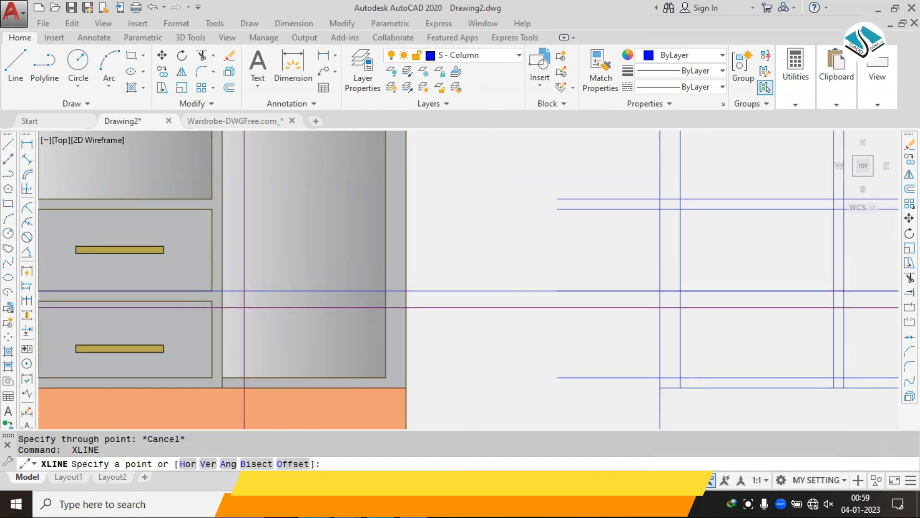
pyautogui.click(212, 301)
pyautogui.click(489, 314)
pyautogui.press('Escape')
pyautogui.press('Return')
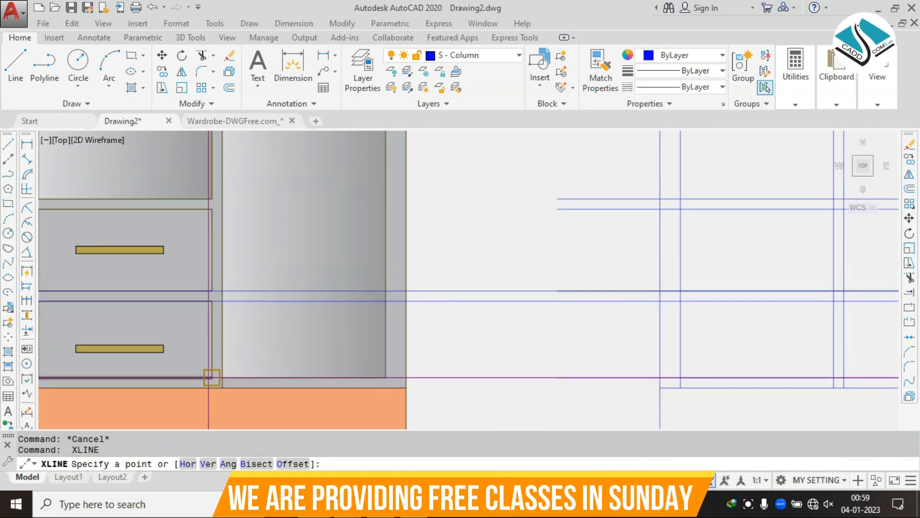
pyautogui.click(359, 309)
pyautogui.press('Escape')
# Step: Trim the drawer construction lines out of the two bays on either side of the section's drawer bay
pyautogui.scroll(-5, 358, 310)
pyautogui.write('TR')
pyautogui.press('Return')
pyautogui.scroll(5, 809, 283)
pyautogui.click(811, 272)
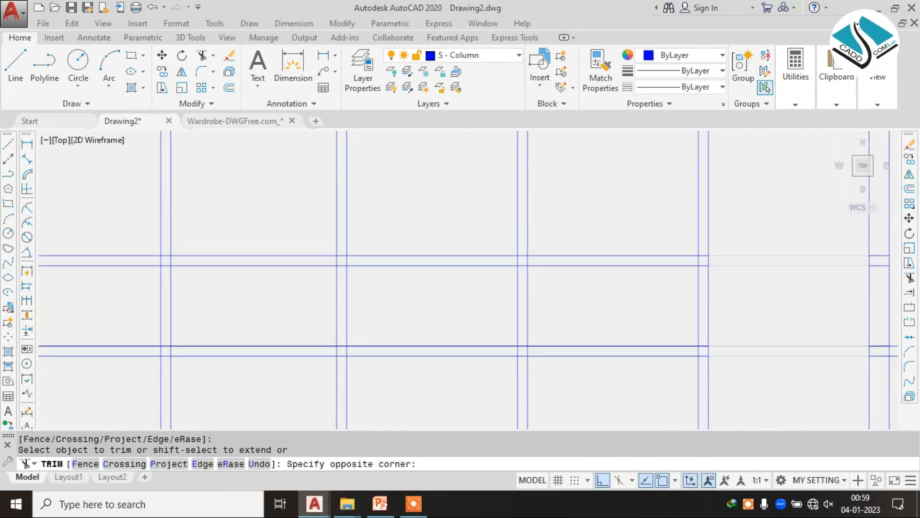
pyautogui.scroll(-2, 570, 364)
pyautogui.moveTo(569, 363); pyautogui.dragTo(566, 283, button='middle')
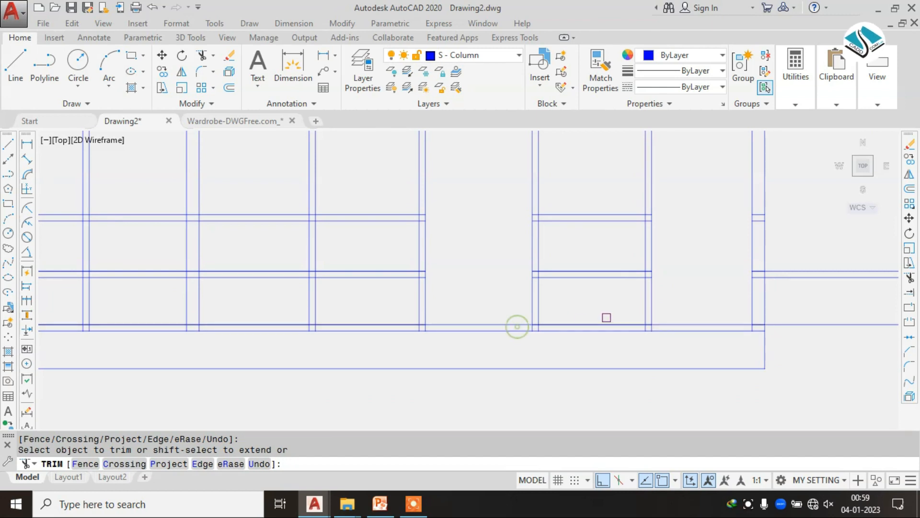
pyautogui.click(510, 321)
pyautogui.scroll(2, 663, 316)
pyautogui.scroll(-2, 666, 328)
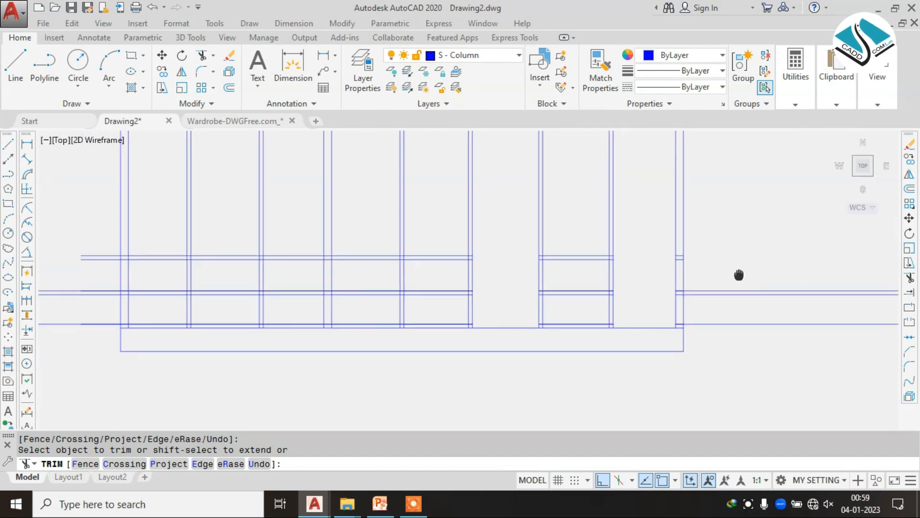
# Step: Erase the construction line pieces extending beyond the section's right side
pyautogui.press('Escape')
pyautogui.click(793, 271)
pyautogui.click(772, 332)
pyautogui.write('E')
pyautogui.press('Return')
# Step: Erase the leftover shelf and drawer line pieces crossing the bays left of the section's drawer bay
pyautogui.moveTo(470, 290); pyautogui.dragTo(570, 283, button='middle')
pyautogui.click(591, 196)
pyautogui.scroll(2, 590, 254)
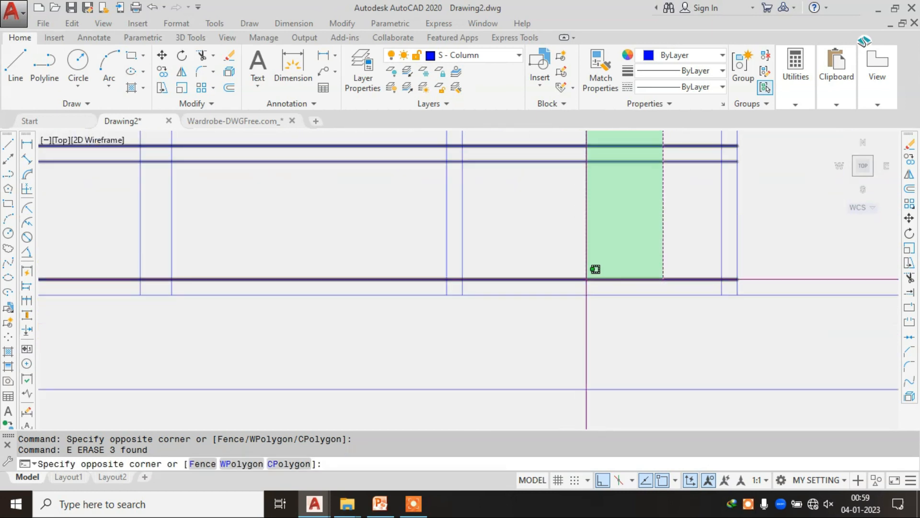
pyautogui.click(555, 274)
pyautogui.scroll(-2, 606, 304)
pyautogui.write('E')
pyautogui.press('Return')
# Step: Erase the leftover drawer line pieces in the section's rightmost bay and across its outer side panel
pyautogui.scroll(-2, 587, 318)
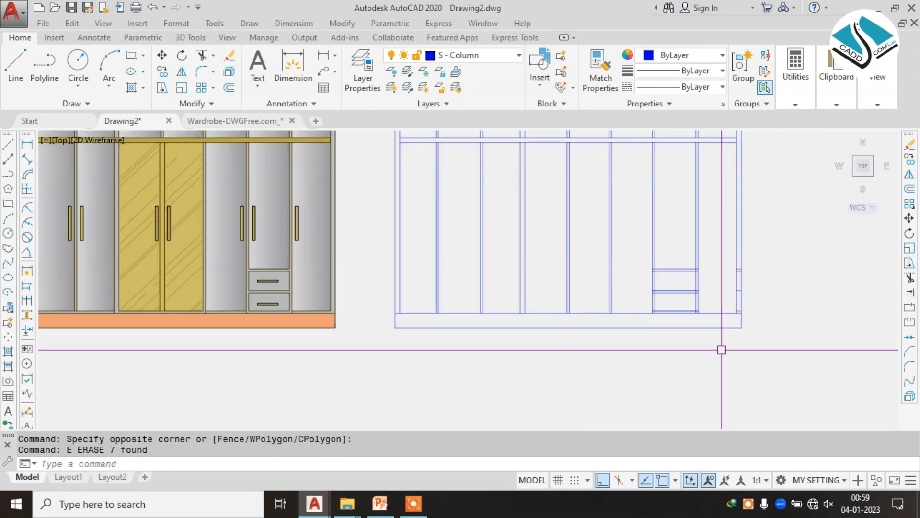
pyautogui.scroll(3, 719, 230)
pyautogui.click(708, 195)
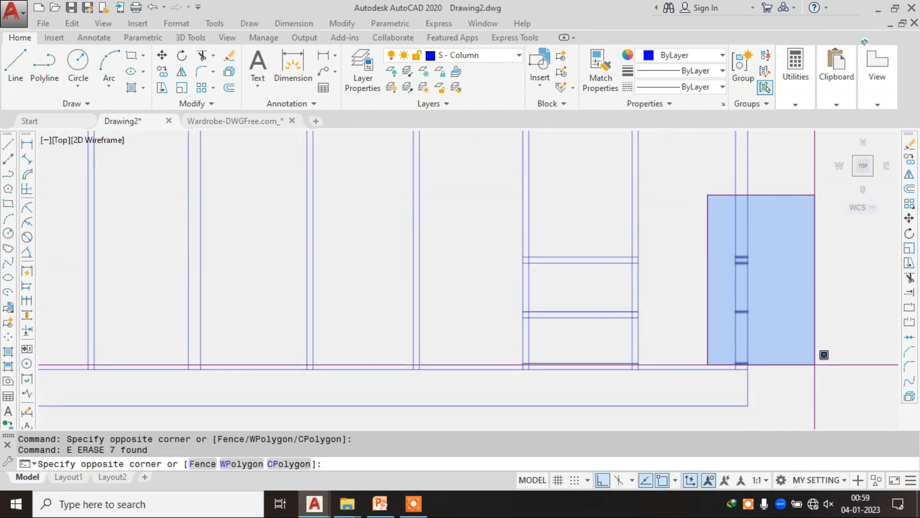
pyautogui.click(807, 331)
pyautogui.write('E')
pyautogui.press('Return')
# Step: Draw horizontal construction lines from the top and bottom edges of the shelf under the files in the elevation
pyautogui.scroll(-3, 470, 248)
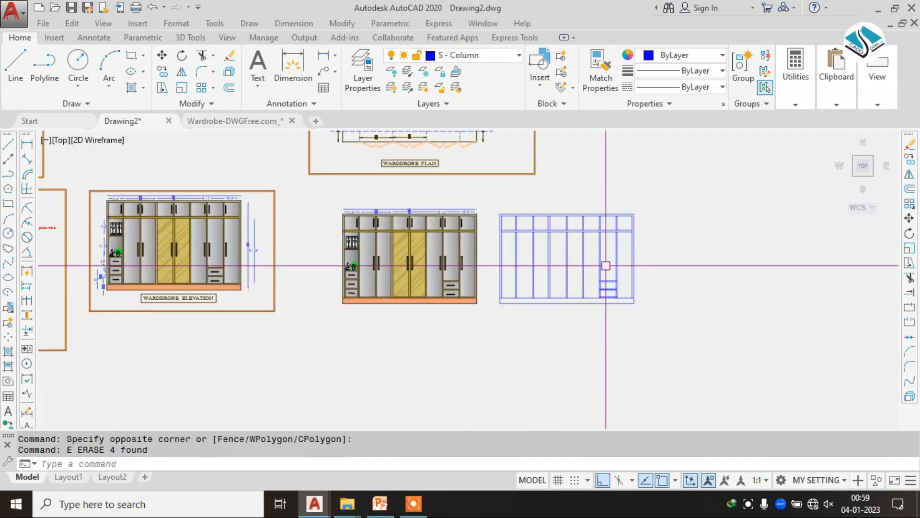
pyautogui.scroll(3, 532, 261)
pyautogui.scroll(-2, 535, 263)
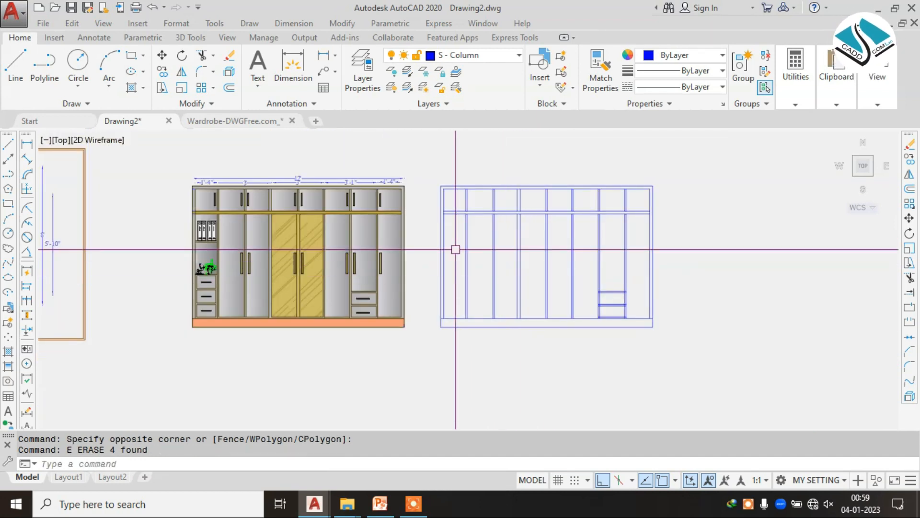
pyautogui.scroll(2, 235, 256)
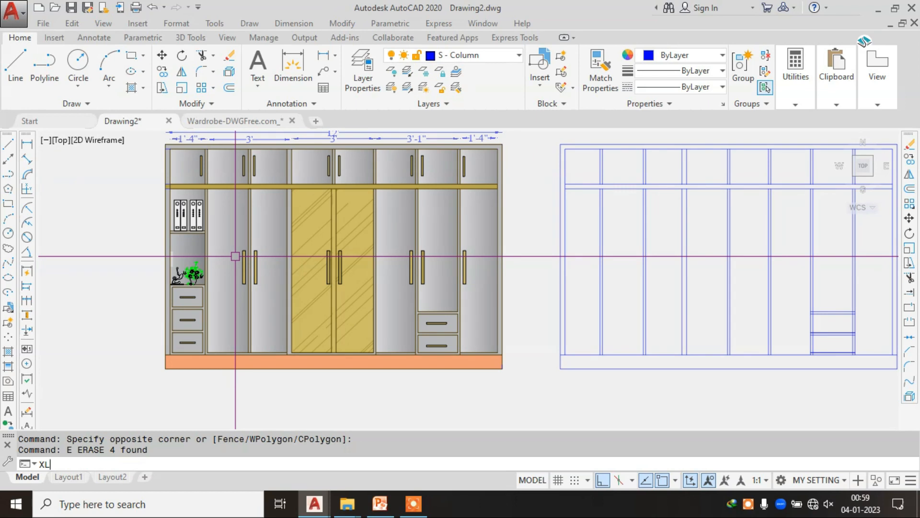
pyautogui.scroll(5, 196, 232)
pyautogui.press('Escape')
pyautogui.press('Return')
pyautogui.click(287, 233)
pyautogui.press('Escape')
pyautogui.scroll(-4, 317, 231)
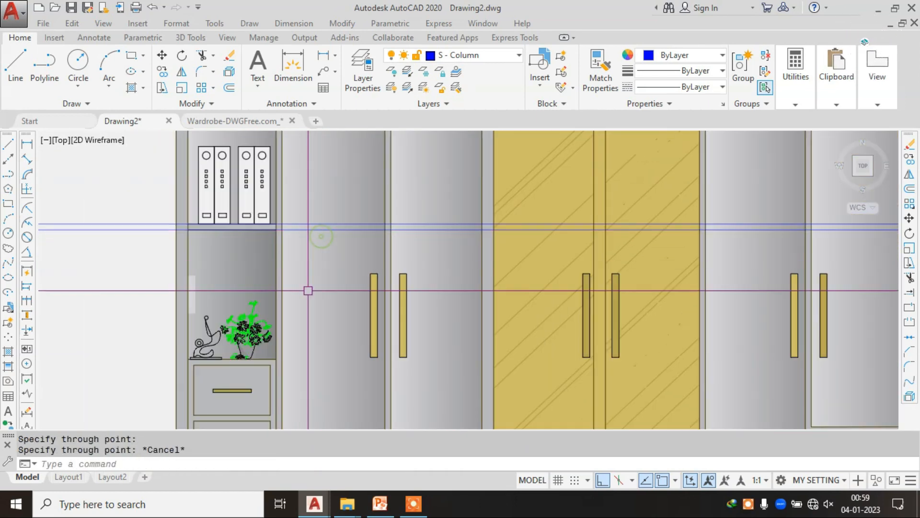
# Step: Draw horizontal construction lines from the bottom edge of the plant niche and the top edge of the uppermost drawer below it
pyautogui.scroll(6, 292, 336)
pyautogui.press('Escape')
pyautogui.press('Return')
pyautogui.click(326, 182)
pyautogui.click(417, 185)
pyautogui.press('Escape')
pyautogui.press('Return')
pyautogui.click(305, 196)
pyautogui.click(386, 197)
# Step: Draw horizontal construction lines from the bottom edge of the leftmost bay's top drawer and the top edge of its middle drawer
pyautogui.moveTo(309, 315); pyautogui.dragTo(328, 229, button='middle')
pyautogui.press('Escape')
pyautogui.press('Return')
pyautogui.click(330, 228)
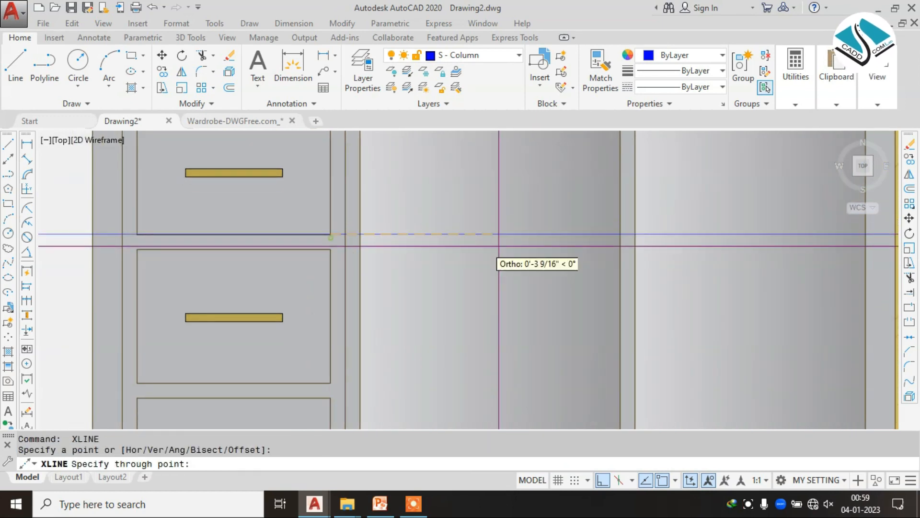
pyautogui.press('Escape')
pyautogui.press('Return')
pyautogui.click(330, 248)
pyautogui.press('Escape')
pyautogui.scroll(-2, 371, 321)
# Step: Draw horizontal construction lines from the bottom edge of the leftmost bay's middle drawer and the top edge of its lowest drawer
pyautogui.moveTo(366, 329); pyautogui.dragTo(361, 207, button='middle')
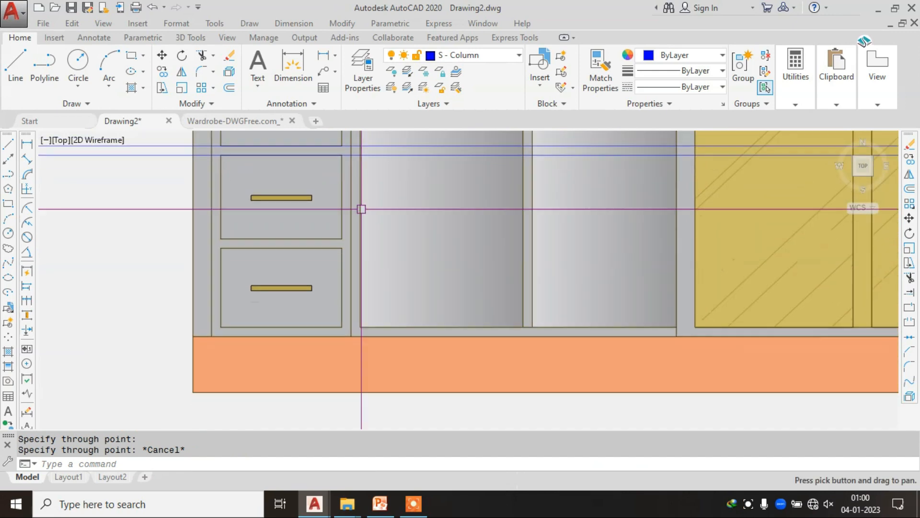
pyautogui.scroll(2, 363, 210)
pyautogui.press('Escape')
pyautogui.press('Return')
pyautogui.click(332, 252)
pyautogui.click(459, 257)
pyautogui.press('Escape')
pyautogui.press('Return')
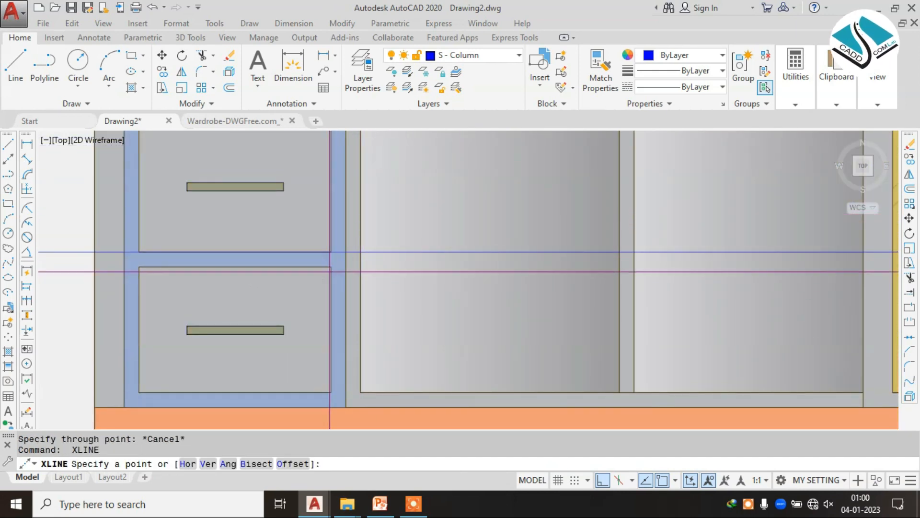
pyautogui.click(330, 267)
pyautogui.click(354, 267)
pyautogui.press('Escape')
pyautogui.scroll(-3, 323, 267)
# Step: Draw a horizontal construction line from the bottom edge of the lowest drawer in the elevation's leftmost bay
pyautogui.moveTo(648, 286); pyautogui.dragTo(503, 307, button='middle')
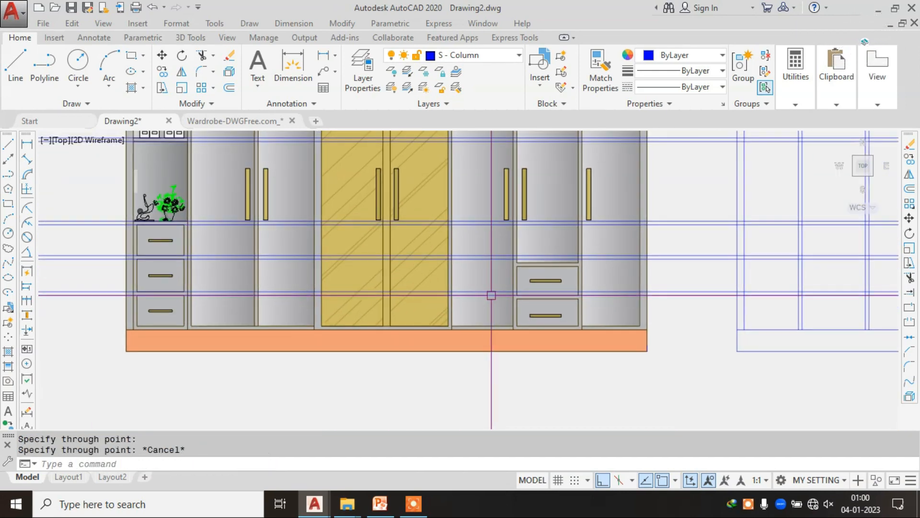
pyautogui.press('Escape')
pyautogui.scroll(4, 209, 329)
pyautogui.press('Return')
pyautogui.click(149, 318)
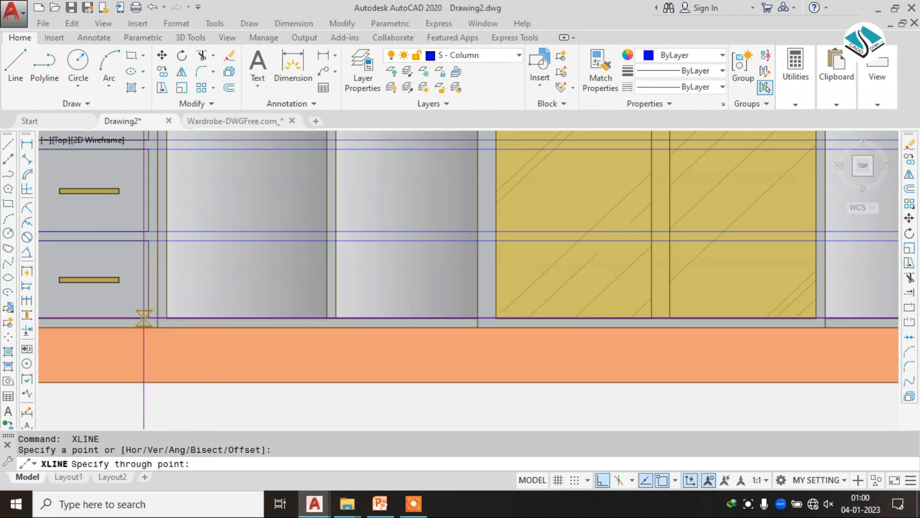
pyautogui.click(230, 318)
pyautogui.press('Escape')
# Step: Trim the shelf and drawer construction lines across the gap between the coloured elevation and the section
pyautogui.scroll(-4, 320, 308)
pyautogui.moveTo(656, 259); pyautogui.dragTo(514, 275, button='middle')
pyautogui.write('t')
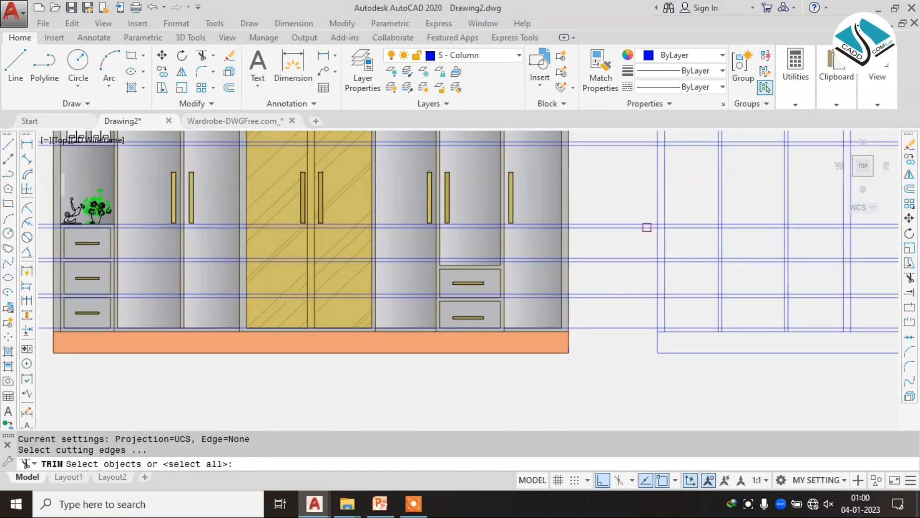
pyautogui.press('Return')
pyautogui.scroll(-2, 646, 227)
pyautogui.click(630, 156)
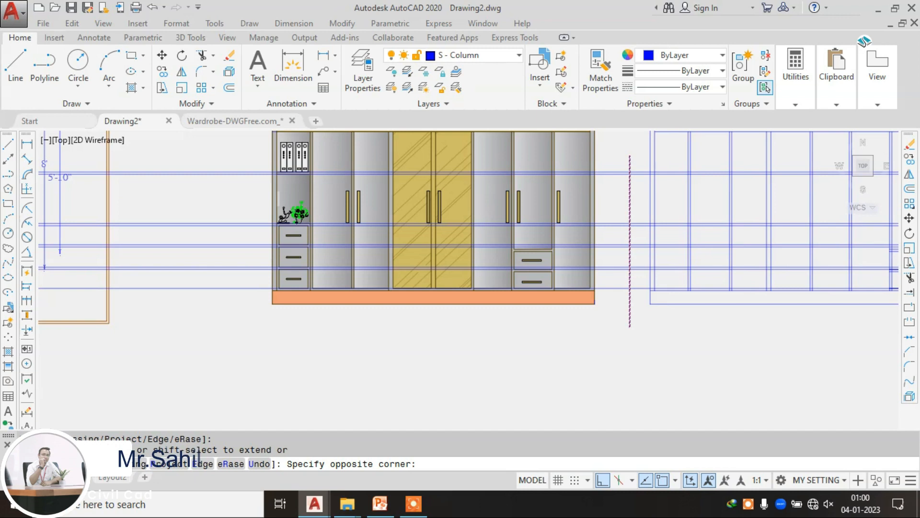
# Step: Trim the shelf and drawer construction lines out of the section's left side panel down to the base
pyautogui.moveTo(688, 188); pyautogui.dragTo(594, 192, button='middle')
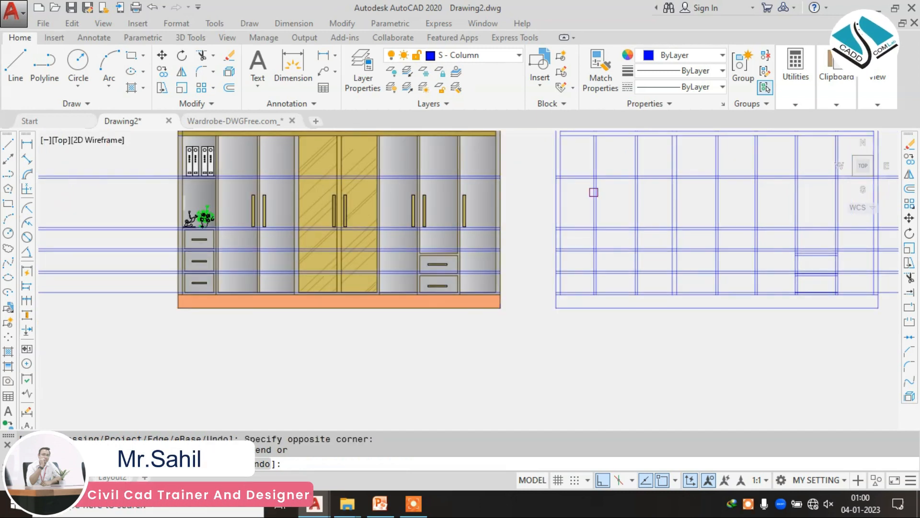
pyautogui.scroll(5, 584, 185)
pyautogui.click(456, 172)
pyautogui.moveTo(445, 384); pyautogui.dragTo(439, 191, button='middle')
pyautogui.moveTo(468, 367); pyautogui.dragTo(473, 163, button='middle')
pyautogui.scroll(2, 470, 307)
pyautogui.moveTo(463, 331); pyautogui.dragTo(475, 91, button='middle')
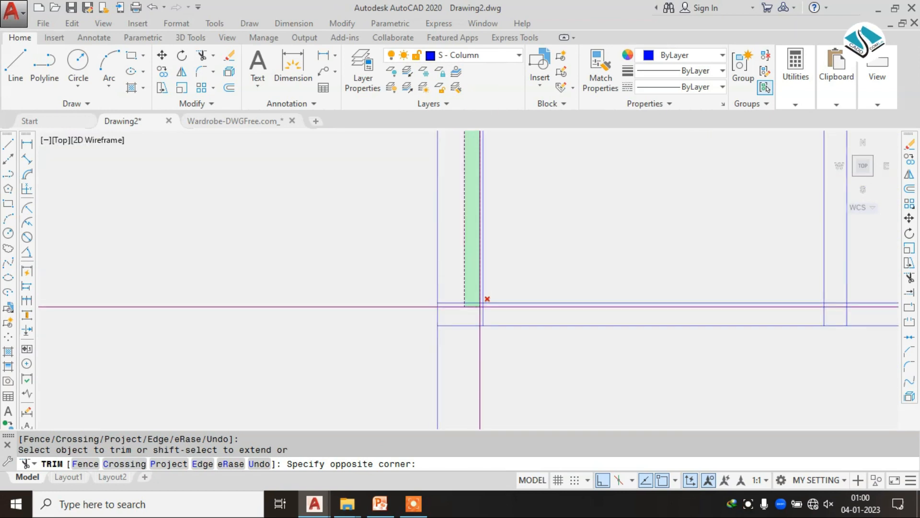
pyautogui.click(474, 307)
# Step: Trim the shelf and drawer construction lines out of the section's second bay from the left
pyautogui.scroll(-5, 560, 249)
pyautogui.moveTo(551, 161); pyautogui.dragTo(567, 226, button='middle')
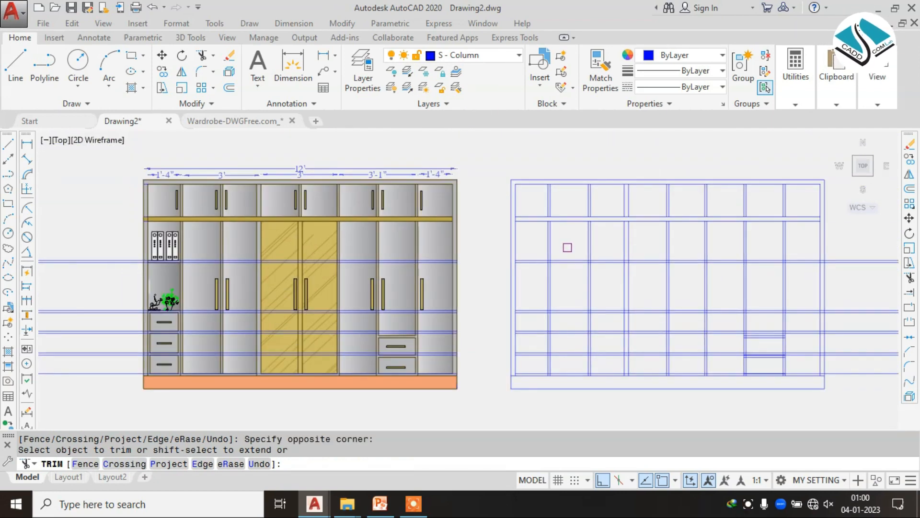
pyautogui.scroll(4, 570, 276)
pyautogui.click(570, 222)
pyautogui.moveTo(566, 386); pyautogui.dragTo(563, 141, button='middle')
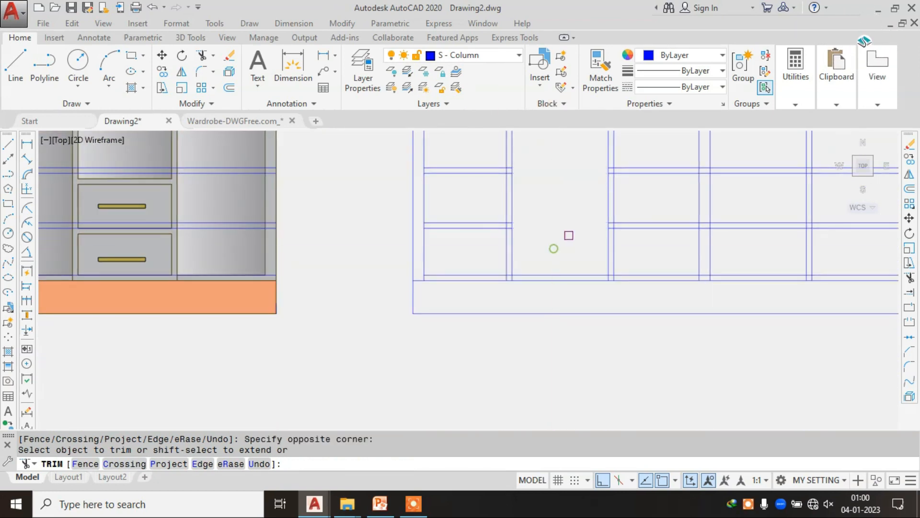
# Step: Erase the nine construction line pieces running out past the section's right side
pyautogui.scroll(-5, 510, 271)
pyautogui.scroll(-4, 579, 268)
pyautogui.press('Escape')
pyautogui.click(732, 337)
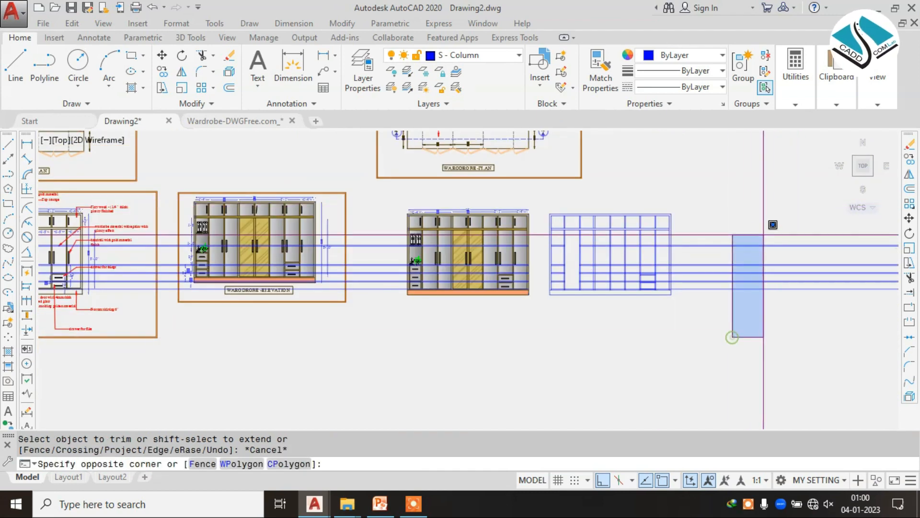
pyautogui.press('Escape')
pyautogui.click(763, 232)
pyautogui.click(741, 323)
pyautogui.write('e')
pyautogui.press('space')
# Step: Erase the nine construction line pieces crossing the coloured elevations to the left of the section
pyautogui.moveTo(390, 262); pyautogui.dragTo(580, 264, button='middle')
pyautogui.scroll(4, 559, 225)
pyautogui.click(564, 222)
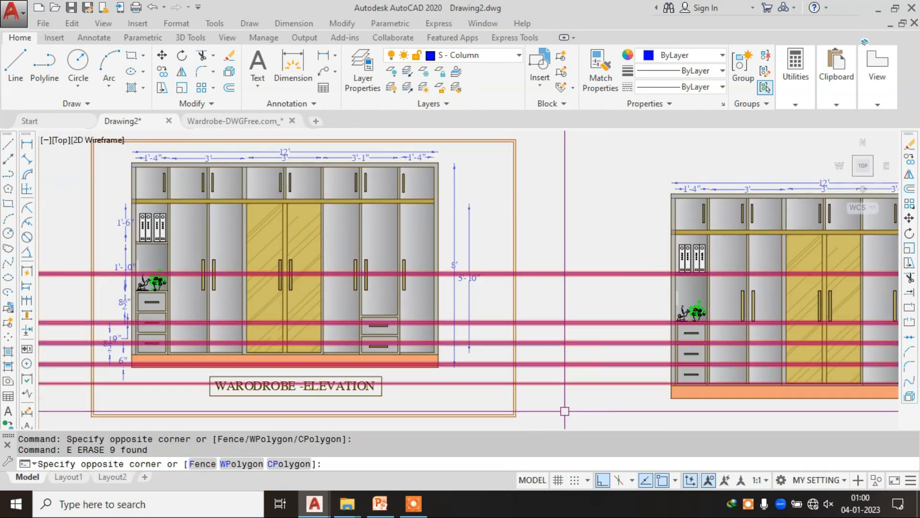
pyautogui.click(564, 411)
pyautogui.write('e')
pyautogui.press('space')
# Step: Trim the inner side lines and overlapping line ends between the upper drawers in the section's leftmost bay
pyautogui.scroll(-5, 502, 279)
pyautogui.moveTo(688, 287); pyautogui.dragTo(573, 265, button='middle')
pyautogui.scroll(5, 563, 264)
pyautogui.moveTo(446, 249); pyautogui.dragTo(643, 250, button='middle')
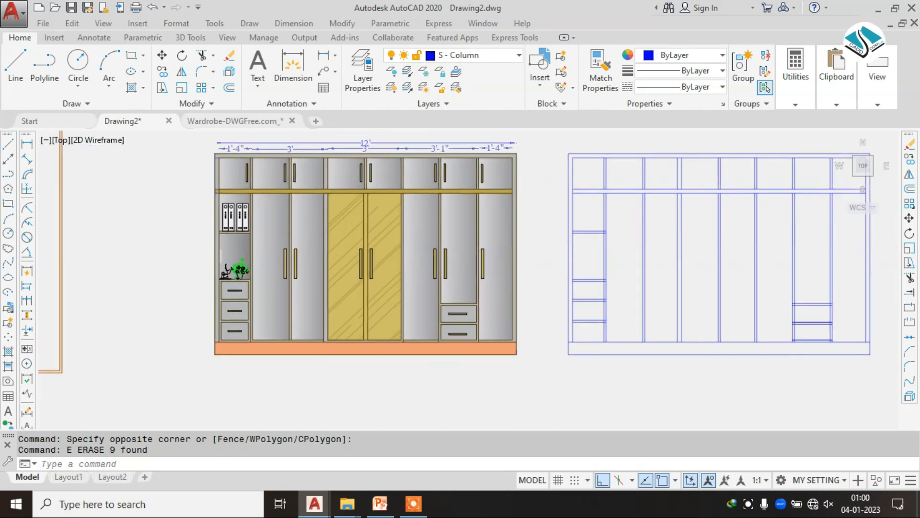
pyautogui.scroll(2, 570, 298)
pyautogui.write('tr')
pyautogui.press('space')
pyautogui.scroll(3, 588, 300)
pyautogui.click(535, 274)
pyautogui.moveTo(535, 274); pyautogui.dragTo(526, 220, button='middle')
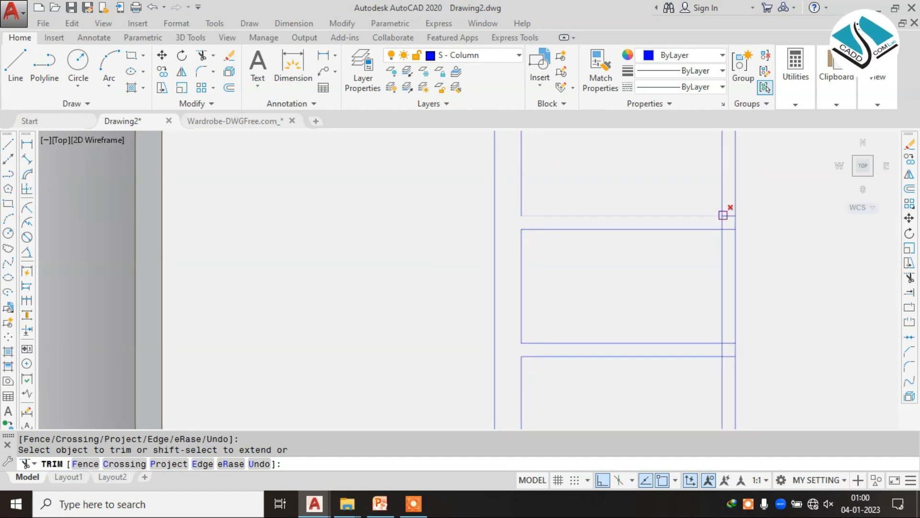
pyautogui.scroll(3, 723, 215)
pyautogui.scroll(-3, 634, 157)
pyautogui.scroll(3, 647, 221)
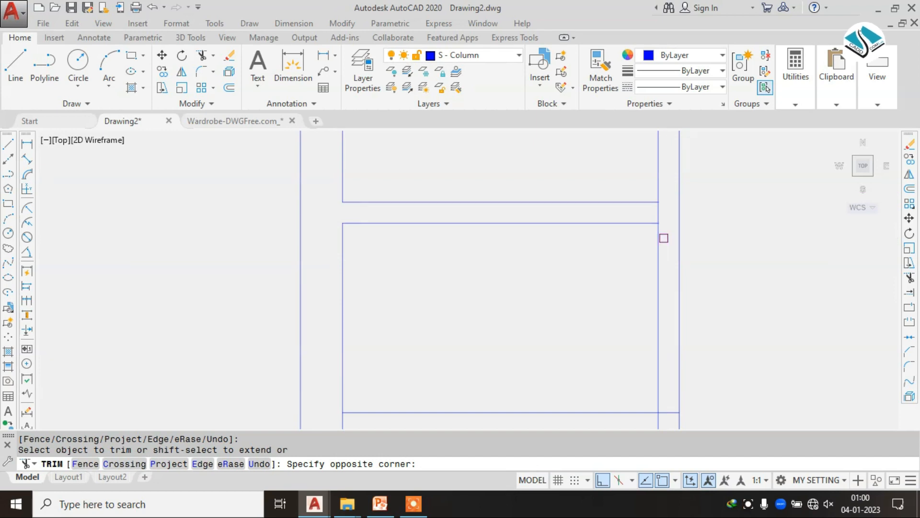
pyautogui.click(659, 215)
# Step: Trim the remaining side line pieces between the lower drawers in the section's leftmost bay
pyautogui.scroll(-2, 656, 216)
pyautogui.moveTo(517, 306); pyautogui.dragTo(522, 186, button='middle')
pyautogui.scroll(4, 438, 237)
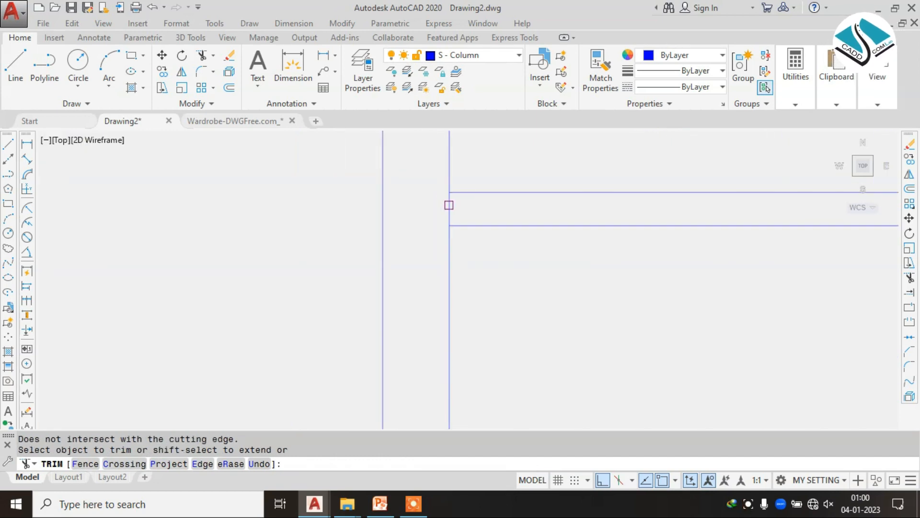
pyautogui.click(450, 205)
pyautogui.click(454, 208)
pyautogui.scroll(-4, 446, 223)
pyautogui.scroll(4, 445, 225)
pyautogui.scroll(-2, 772, 199)
pyautogui.scroll(2, 801, 195)
pyautogui.scroll(-3, 595, 218)
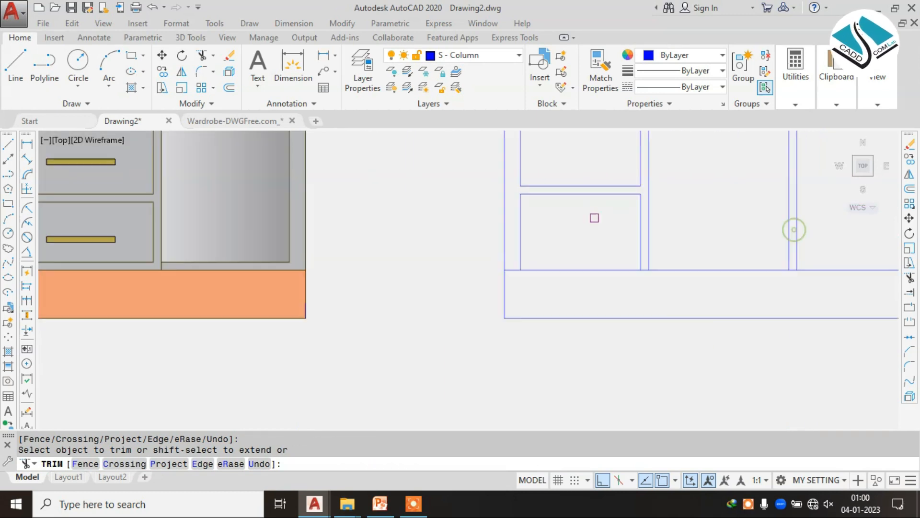
pyautogui.scroll(-4, 517, 271)
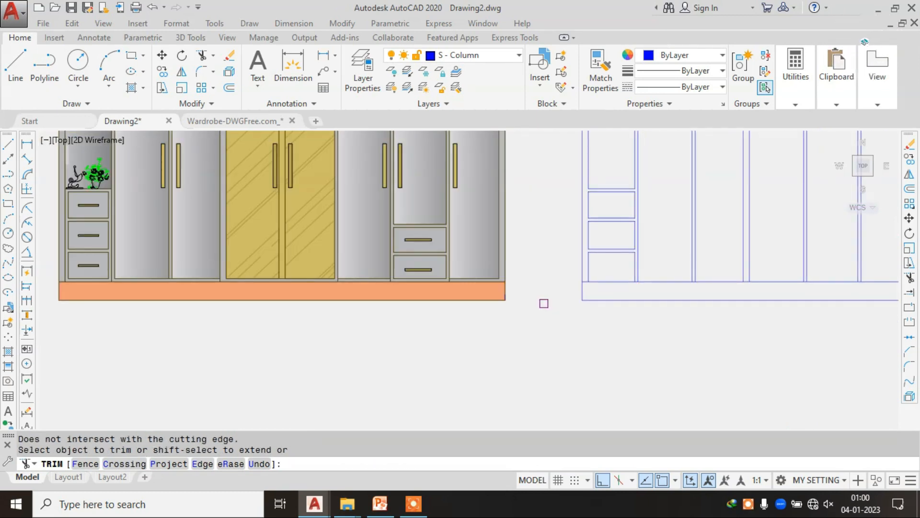
# Step: Draw horizontal construction lines from the elevation's lowest drawer bottom edge and from the top edge of the plinth
pyautogui.press('Escape')
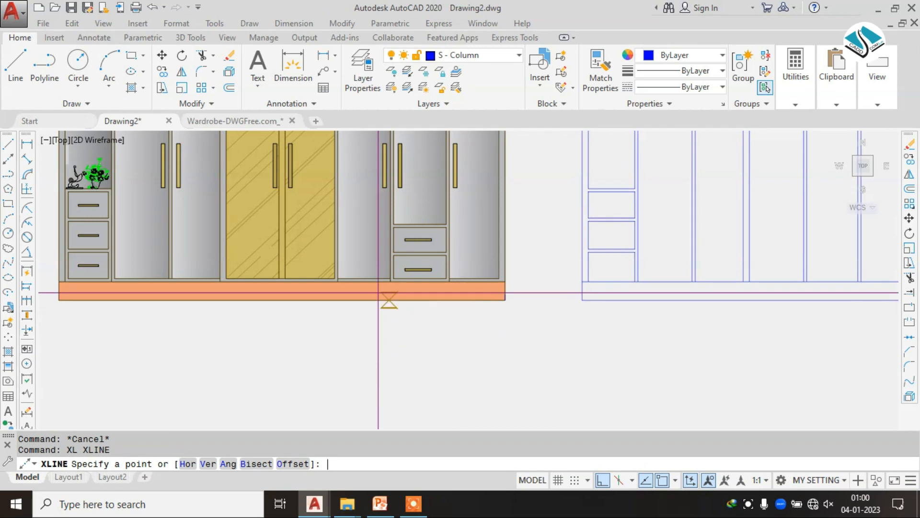
pyautogui.scroll(5, 107, 277)
pyautogui.click(117, 263)
pyautogui.press('Escape')
pyautogui.press('space')
pyautogui.click(107, 255)
pyautogui.click(329, 254)
pyautogui.press('Escape')
pyautogui.scroll(-6, 211, 238)
# Step: Trim the two base construction lines and the side line overlap at the section's lower left corner
pyautogui.scroll(3, 488, 223)
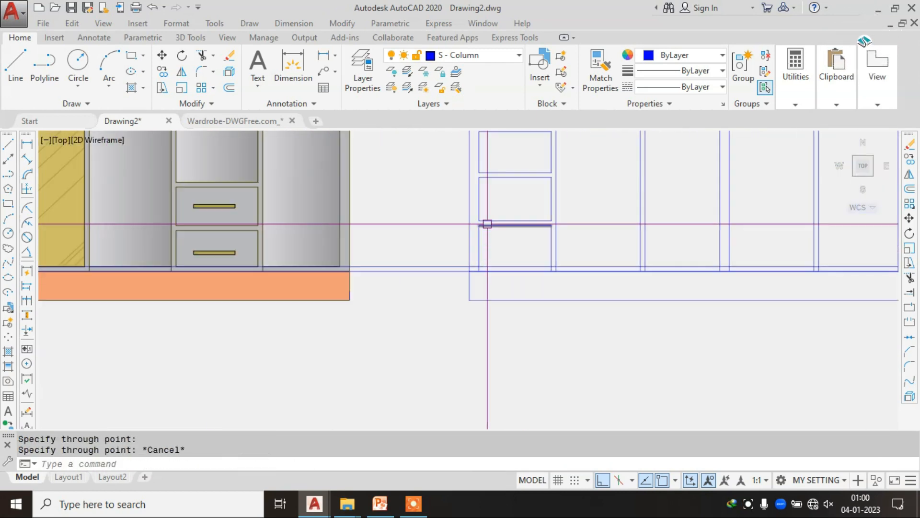
pyautogui.scroll(2, 488, 223)
pyautogui.write('tr')
pyautogui.press('space')
pyautogui.press('space')
pyautogui.scroll(4, 446, 299)
pyautogui.click(389, 338)
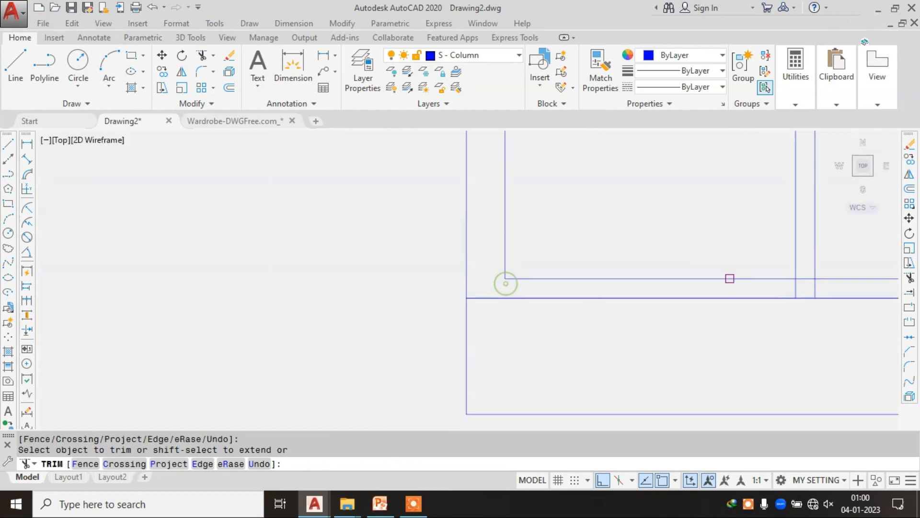
# Step: Erase the rest of the drawer-bottom construction line to the right of the section's leftmost bay
pyautogui.moveTo(730, 279); pyautogui.dragTo(578, 284, button='middle')
pyautogui.scroll(2, 669, 285)
pyautogui.press('Escape')
pyautogui.click(695, 283)
pyautogui.write('e')
pyautogui.press('space')
# Step: Trim the overlapping shelf line ends at the divider on the right of the section's leftmost bay
pyautogui.scroll(-4, 562, 312)
pyautogui.moveTo(587, 185); pyautogui.dragTo(580, 283, button='middle')
pyautogui.scroll(-2, 580, 283)
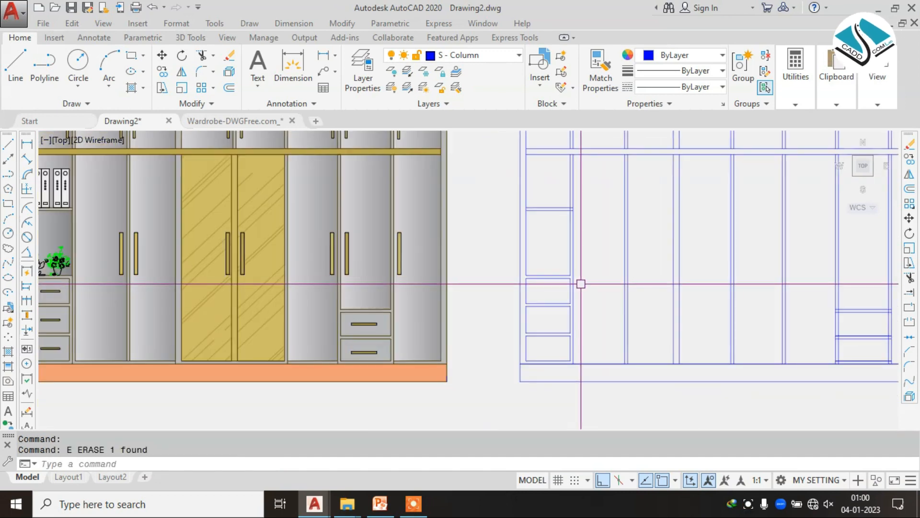
pyautogui.scroll(8, 559, 204)
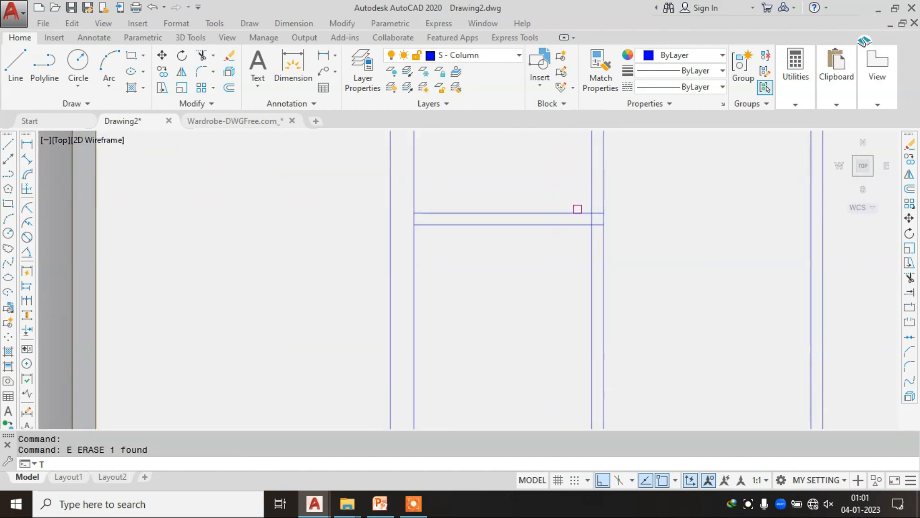
pyautogui.write('t')
pyautogui.scroll(6, 590, 222)
pyautogui.press('space')
pyautogui.press('space')
pyautogui.click(613, 254)
# Step: Trim the overlapping shelf and drawer line ends at both dividers of the section's two-drawer bay
pyautogui.scroll(-10, 619, 259)
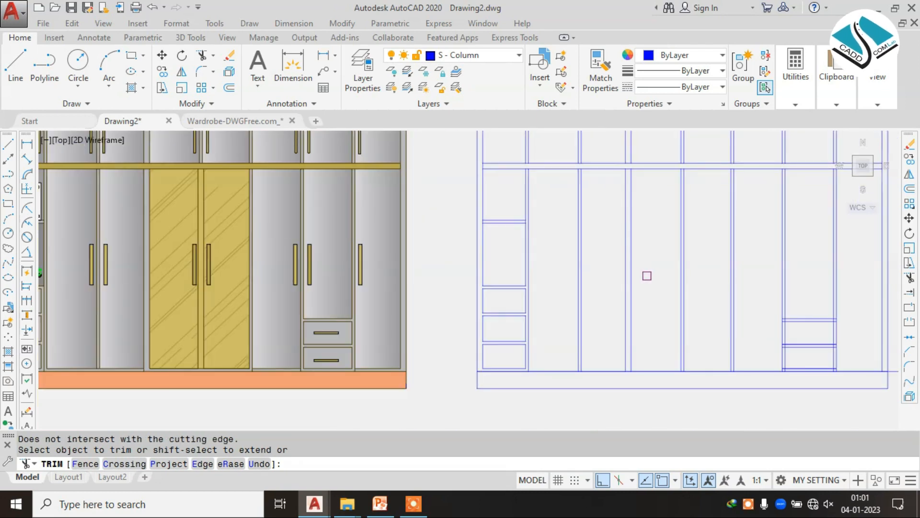
pyautogui.scroll(8, 585, 240)
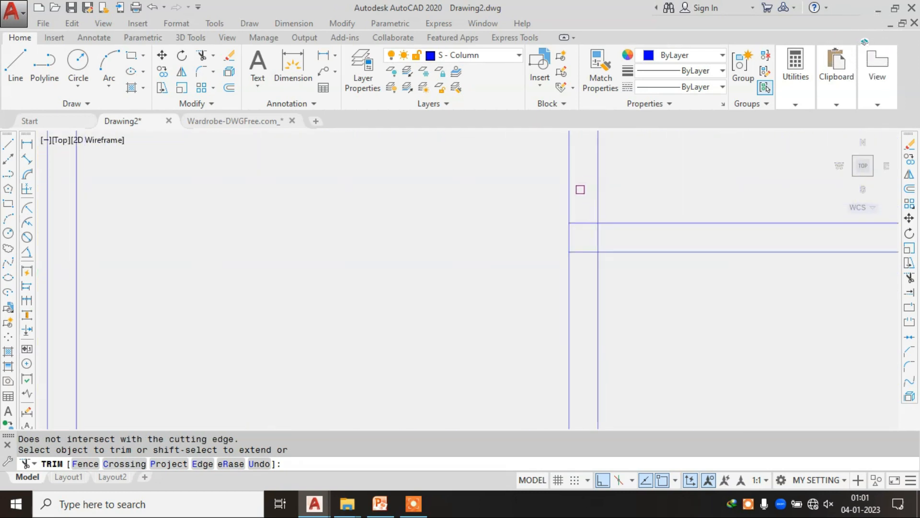
pyautogui.scroll(-5, 596, 242)
pyautogui.scroll(5, 704, 198)
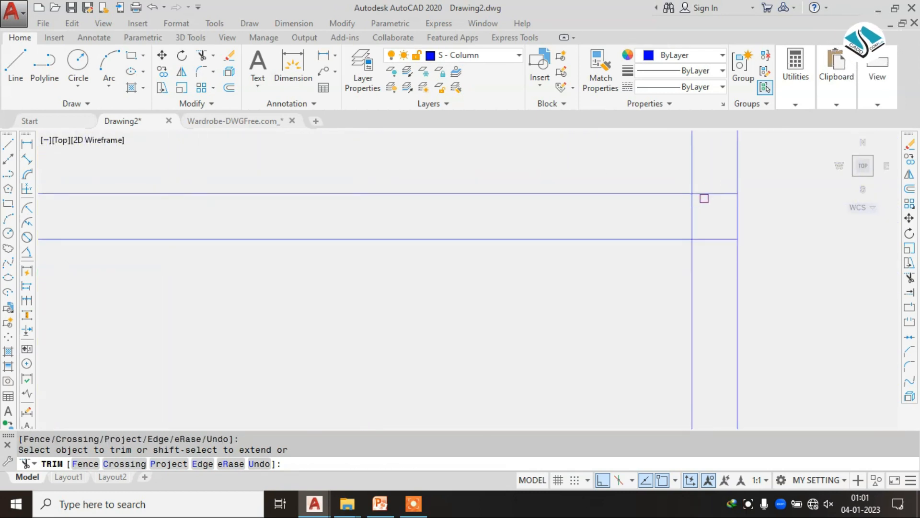
pyautogui.scroll(-5, 695, 221)
pyautogui.scroll(5, 694, 165)
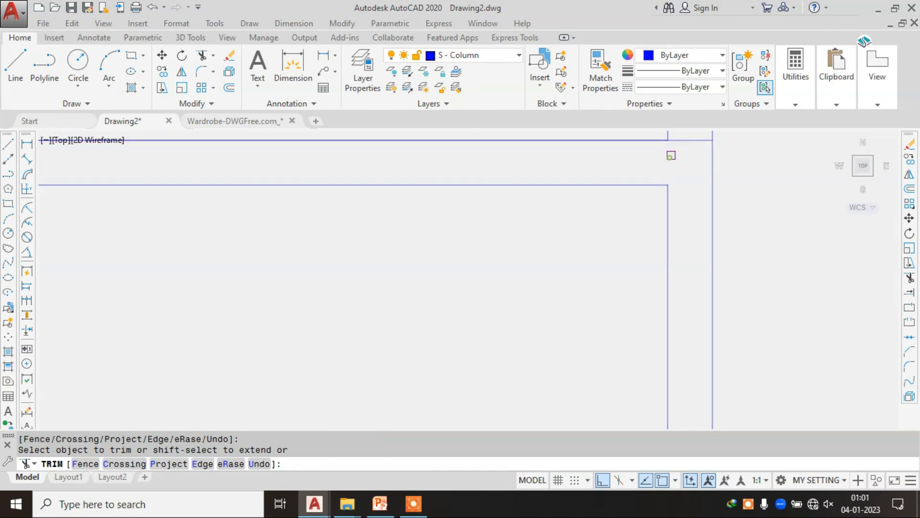
pyautogui.scroll(-5, 623, 191)
pyautogui.scroll(5, 495, 150)
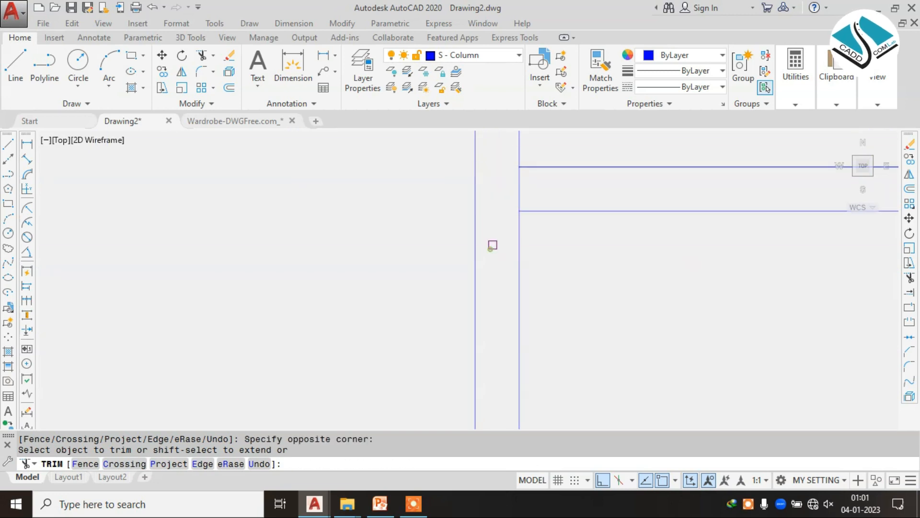
pyautogui.click(516, 160)
# Step: Trim the overlapping line ends at both bottom corners of the lowest drawer in the two-drawer bay
pyautogui.scroll(-5, 525, 230)
pyautogui.scroll(5, 541, 315)
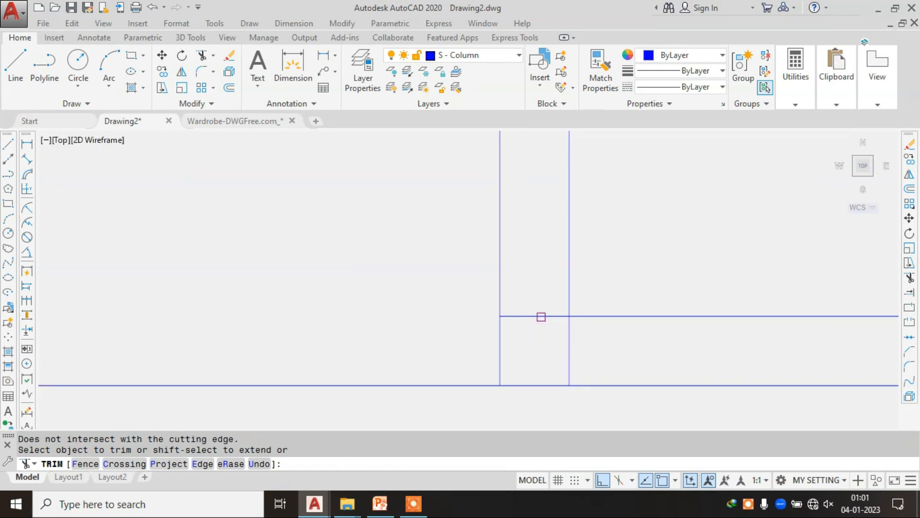
pyautogui.click(541, 350)
pyautogui.scroll(-2, 540, 349)
pyautogui.moveTo(846, 334); pyautogui.dragTo(576, 282, button='middle')
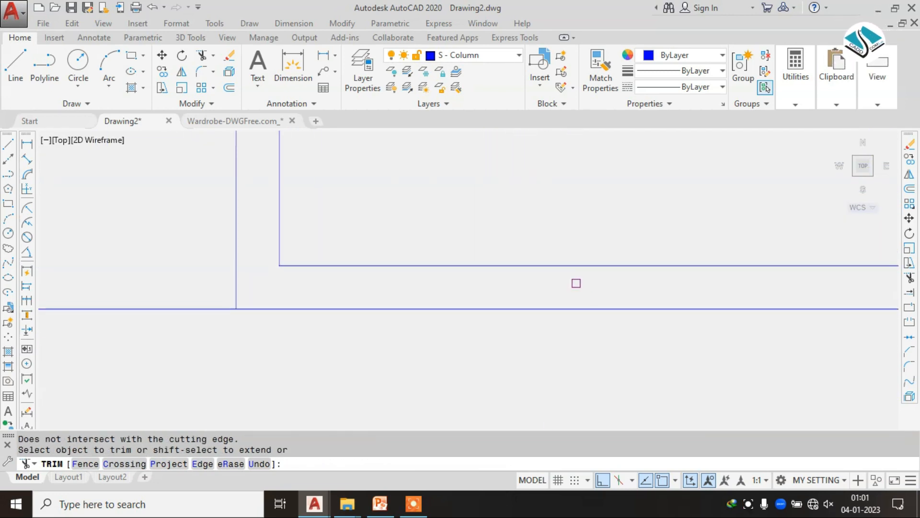
pyautogui.scroll(2, 607, 278)
pyautogui.click(683, 228)
pyautogui.click(669, 287)
pyautogui.scroll(-8, 645, 321)
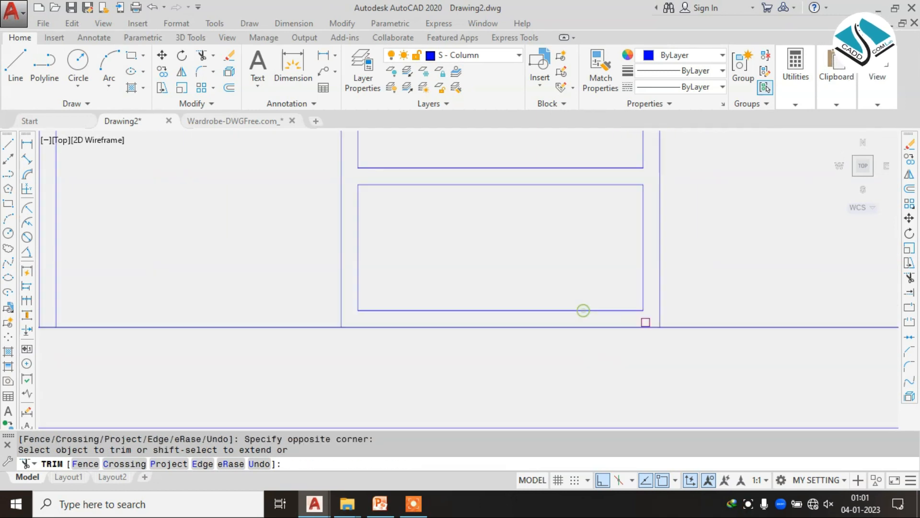
pyautogui.press('Escape')
# Step: Move the wardrobe reference photo to the empty space just right of the section drawing
pyautogui.moveTo(588, 332); pyautogui.dragTo(688, 388, button='middle')
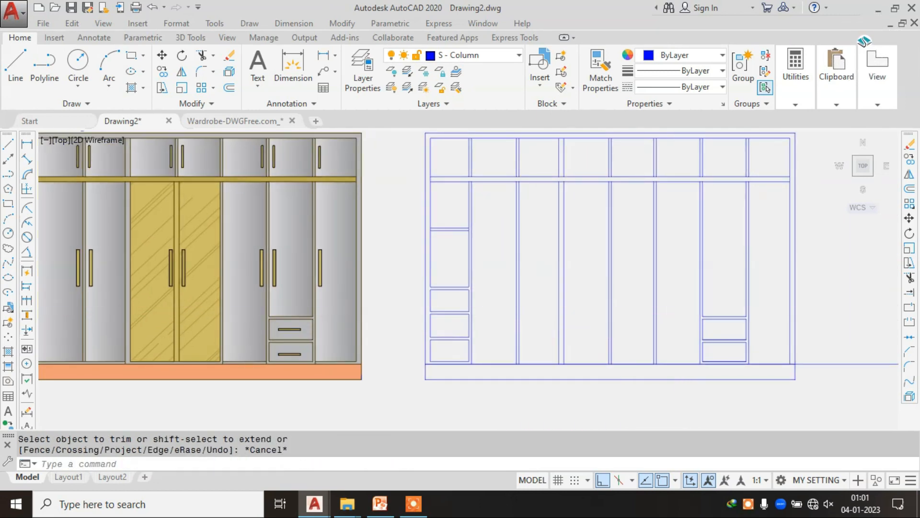
pyautogui.scroll(-3, 598, 307)
pyautogui.scroll(2, 577, 300)
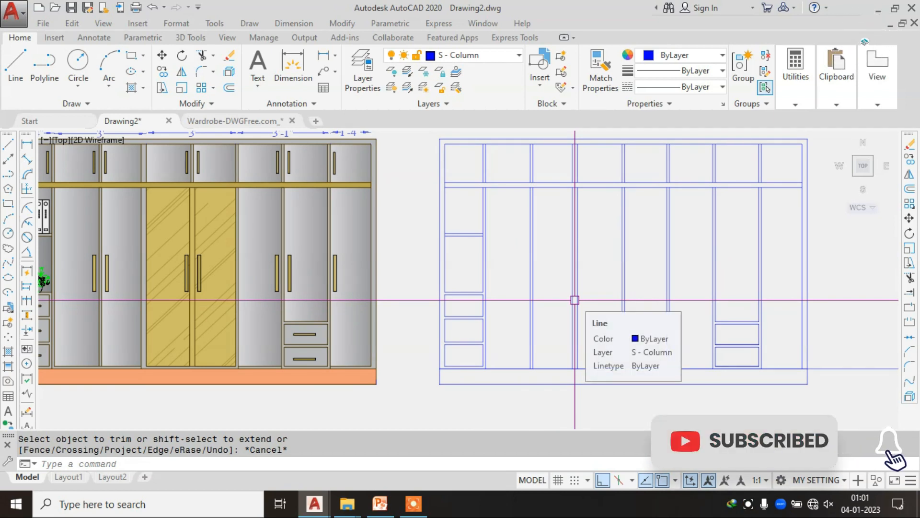
pyautogui.scroll(-2, 575, 300)
pyautogui.scroll(1, 429, 274)
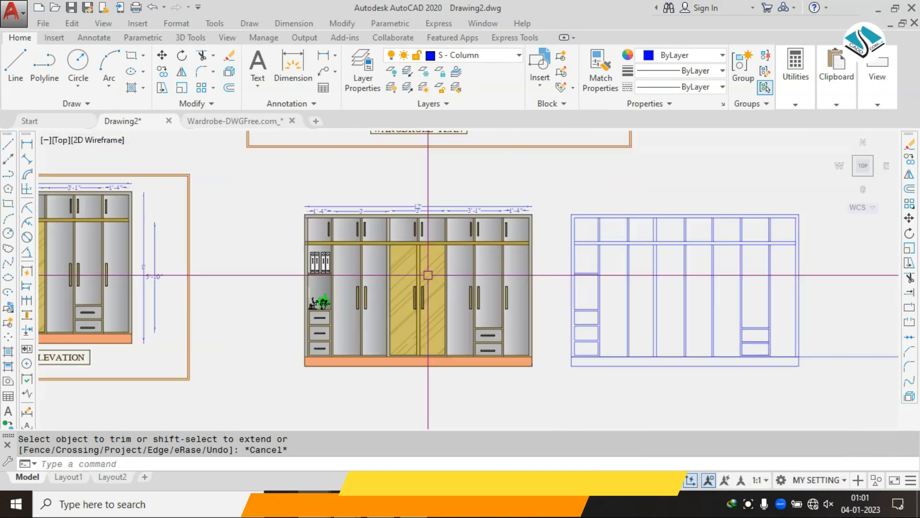
pyautogui.scroll(-3, 429, 274)
pyautogui.click(96, 220)
pyautogui.click(64, 272)
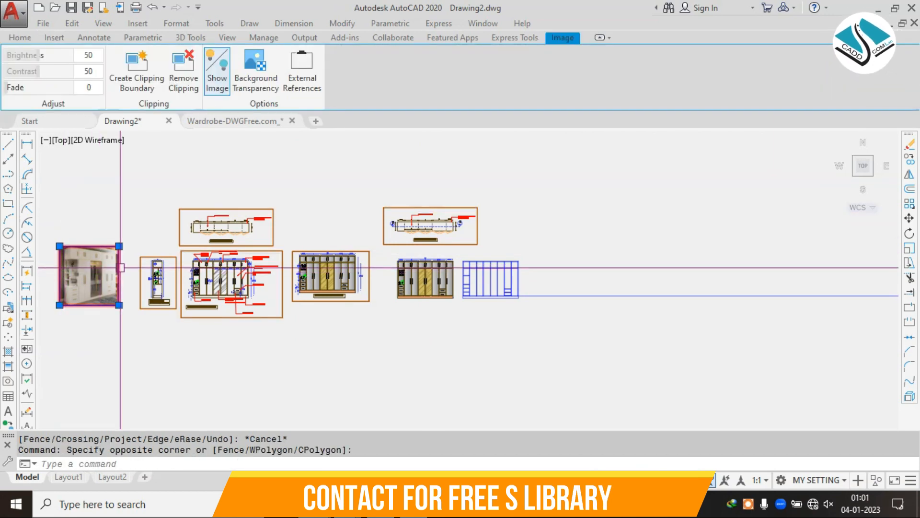
pyautogui.write('m')
pyautogui.press('Return')
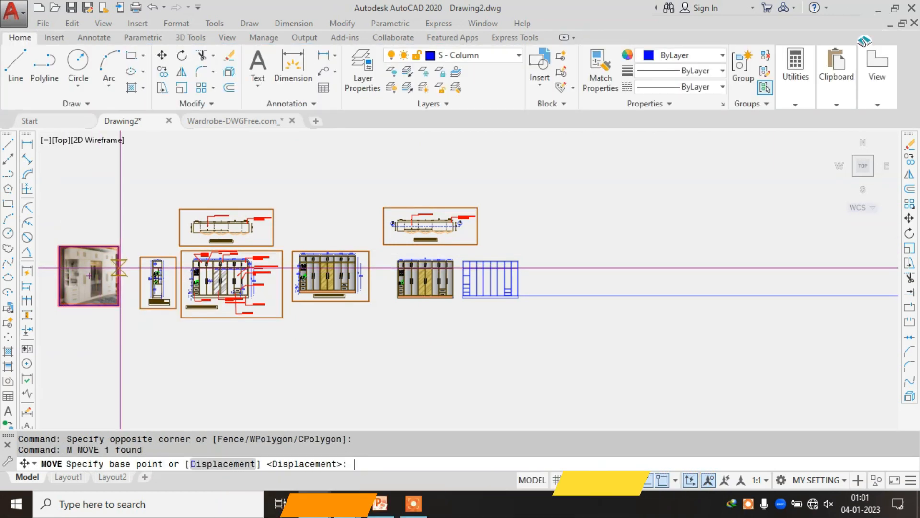
pyautogui.click(120, 267)
pyautogui.scroll(4, 604, 272)
pyautogui.click(638, 240)
pyautogui.scroll(2, 413, 226)
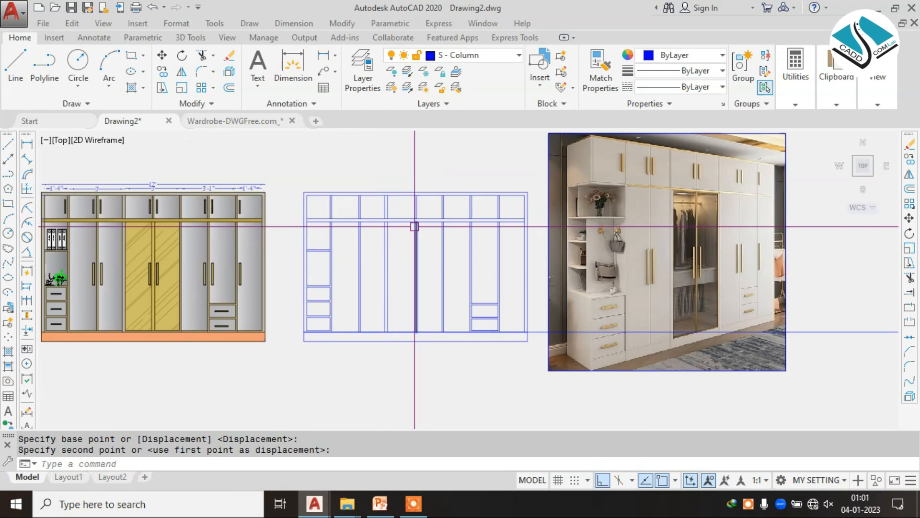
# Step: Erase the divider line pairs below the loft shelf that split the double-door bay and the glass-door bay
pyautogui.moveTo(466, 247); pyautogui.dragTo(458, 279, button='middle')
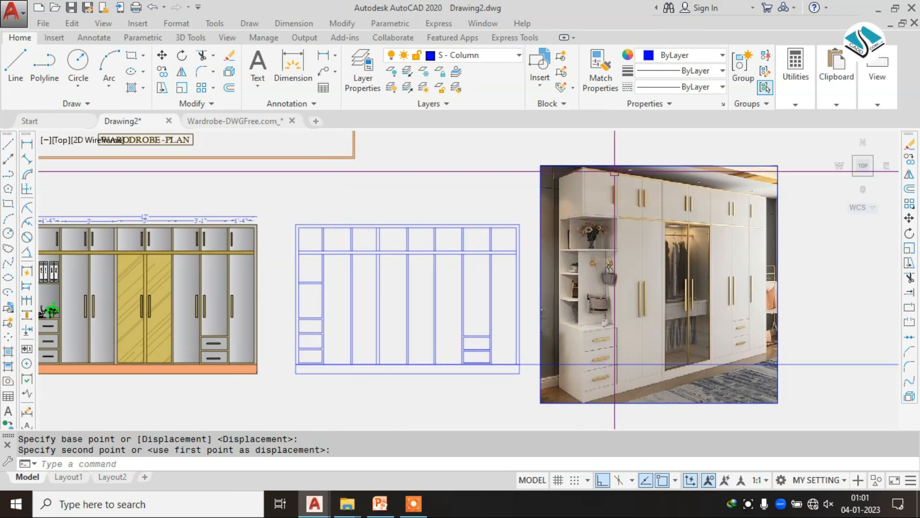
pyautogui.scroll(4, 615, 192)
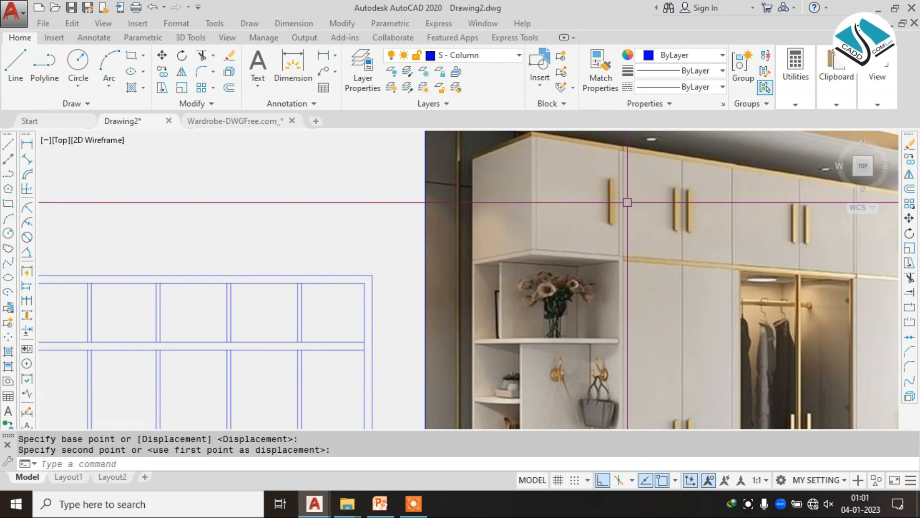
pyautogui.scroll(-2, 628, 202)
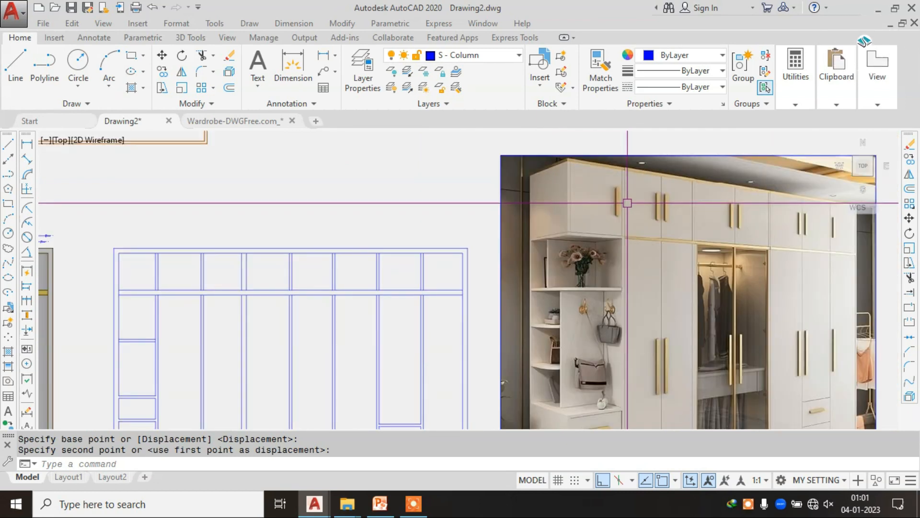
pyautogui.scroll(-2, 627, 203)
pyautogui.scroll(2, 639, 250)
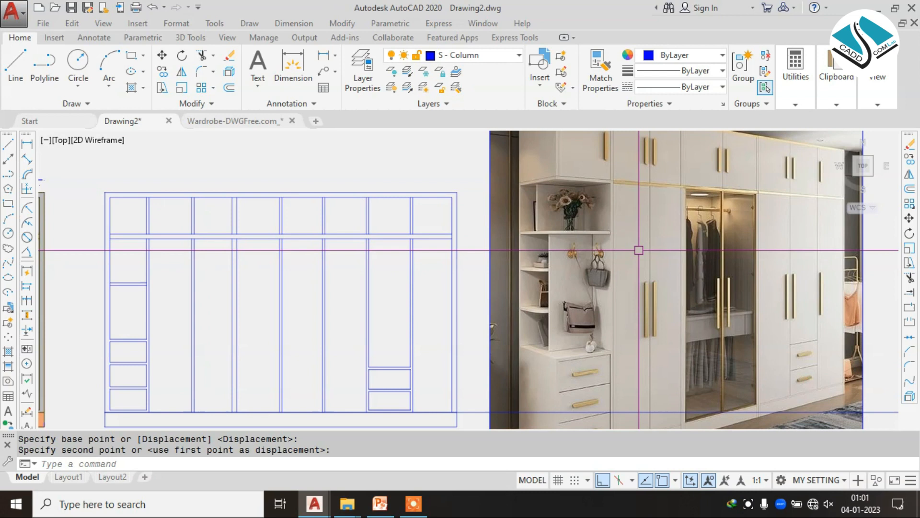
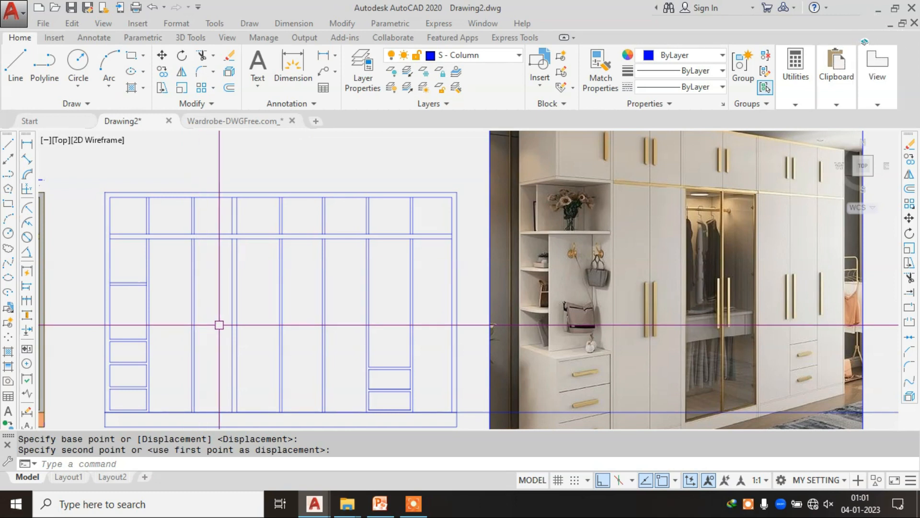
pyautogui.click(210, 265)
pyautogui.click(187, 307)
pyautogui.write('e')
pyautogui.press('Return')
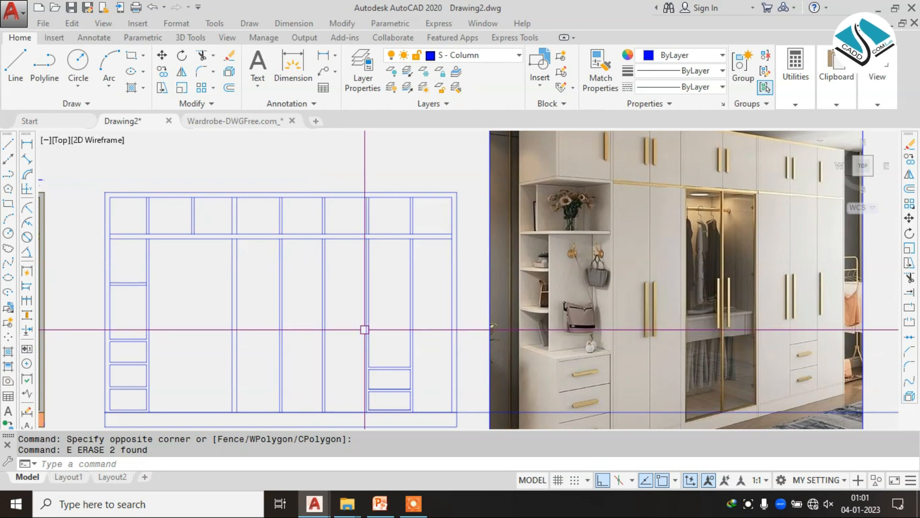
pyautogui.click(291, 272)
pyautogui.click(270, 309)
pyautogui.write('e')
pyautogui.press('Return')
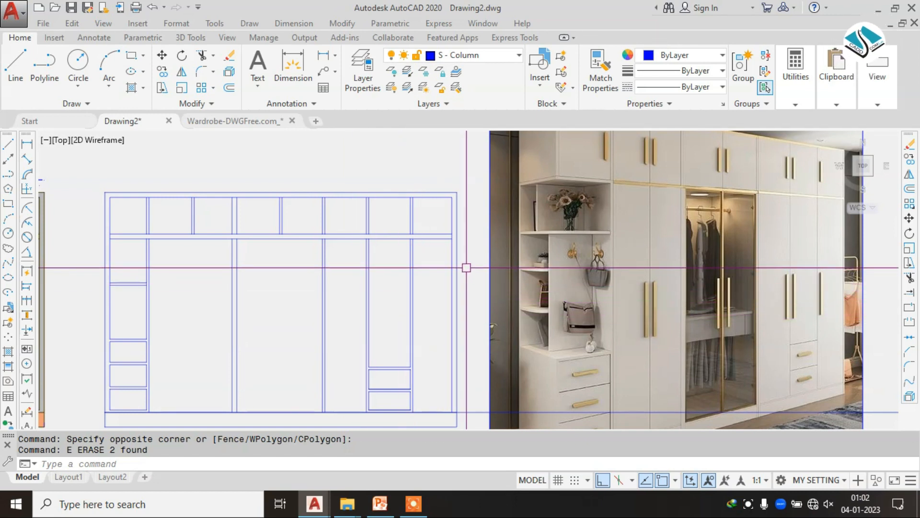
# Step: Switch to the Wardrobe-DWGFree.com drawing and select the four hanging garments together with their rod
pyautogui.scroll(-3, 466, 268)
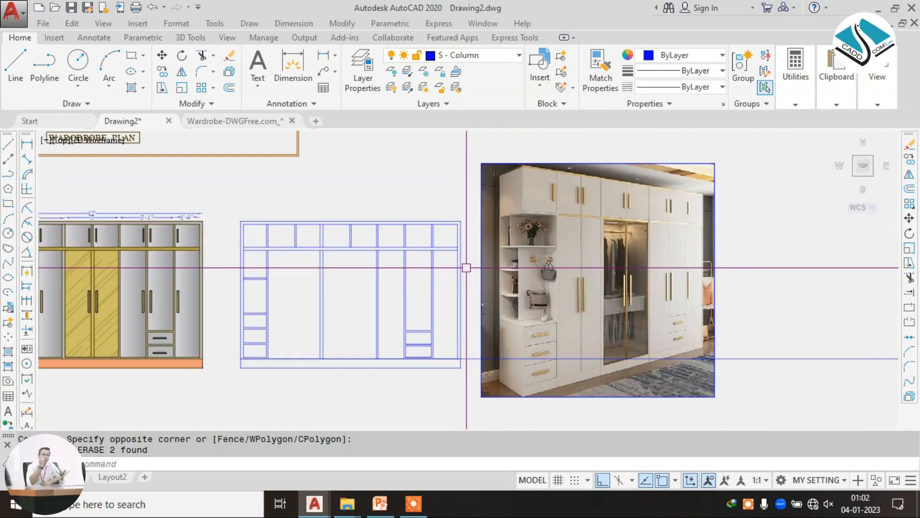
pyautogui.scroll(-3, 231, 187)
pyautogui.scroll(2, 166, 143)
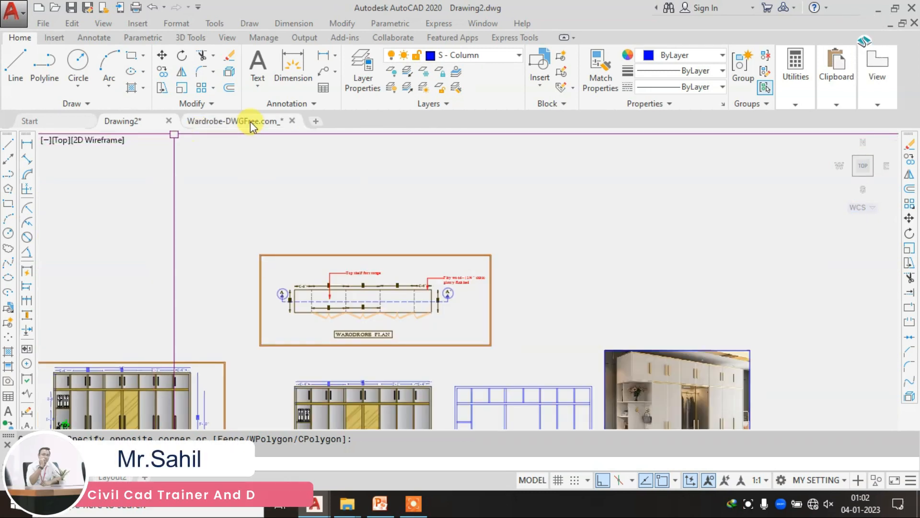
pyautogui.scroll(-4, 673, 230)
pyautogui.moveTo(448, 233); pyautogui.dragTo(390, 200, button='middle')
pyautogui.scroll(4, 488, 324)
pyautogui.scroll(6, 442, 338)
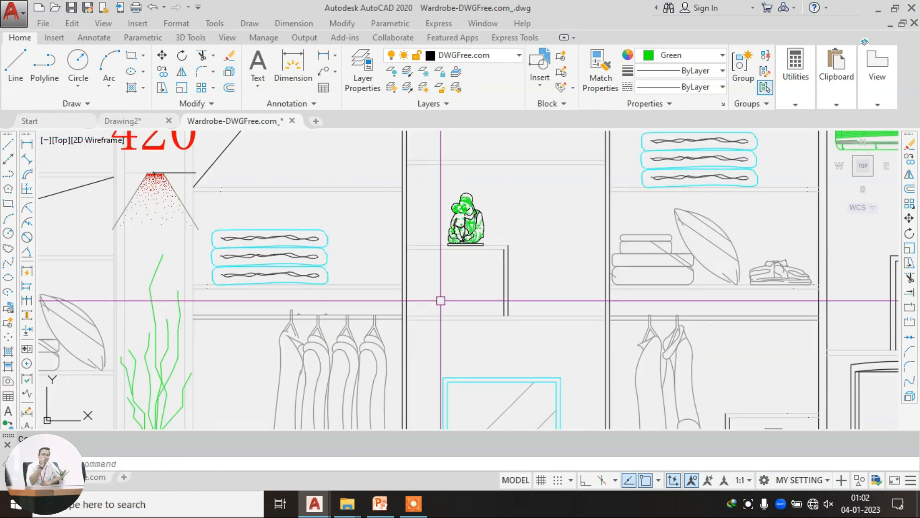
pyautogui.moveTo(345, 335); pyautogui.dragTo(459, 236, button='middle')
pyautogui.scroll(4, 458, 237)
pyautogui.press('Escape')
pyautogui.click(584, 159)
pyautogui.click(276, 334)
pyautogui.scroll(-6, 547, 207)
pyautogui.scroll(4, 533, 255)
pyautogui.click(563, 198)
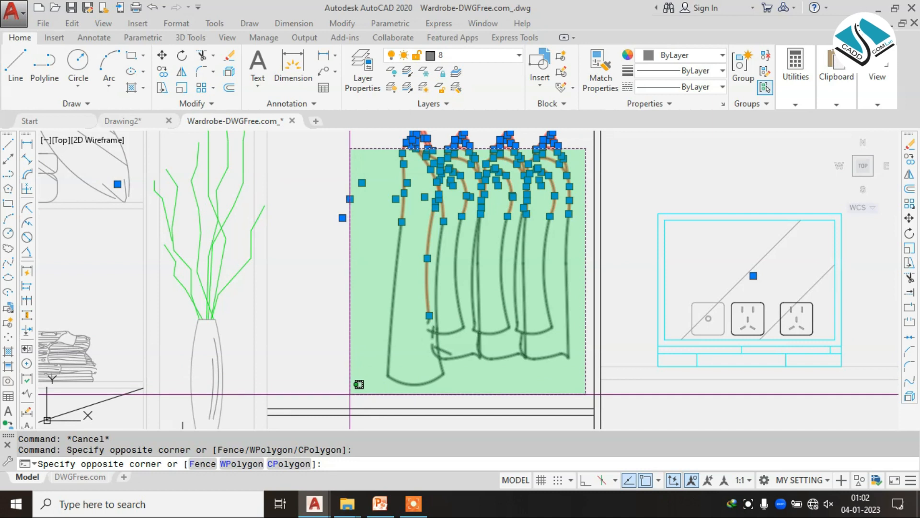
pyautogui.click(465, 293)
# Step: Add the second rod with its two long hanging garments to the selection and copy everything to the clipboard
pyautogui.scroll(-5, 450, 315)
pyautogui.scroll(4, 604, 291)
pyautogui.click(596, 214)
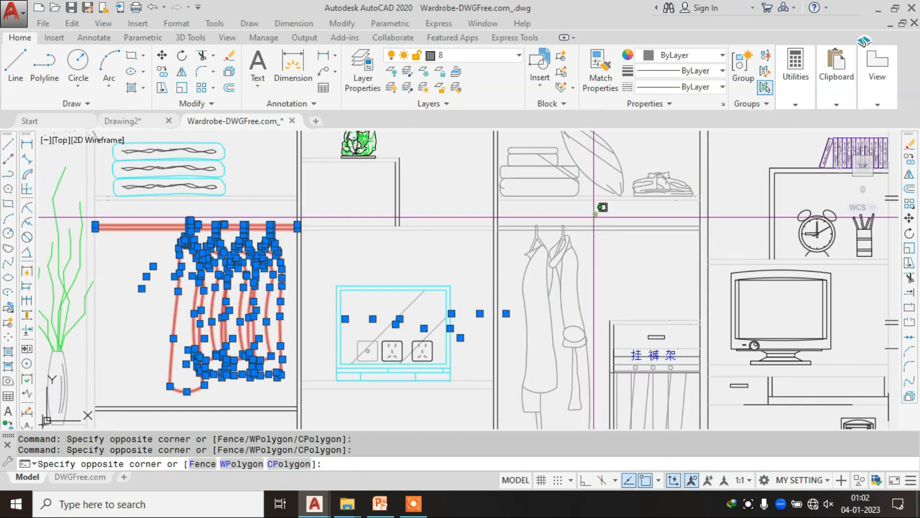
pyautogui.moveTo(516, 364); pyautogui.dragTo(516, 263, button='middle')
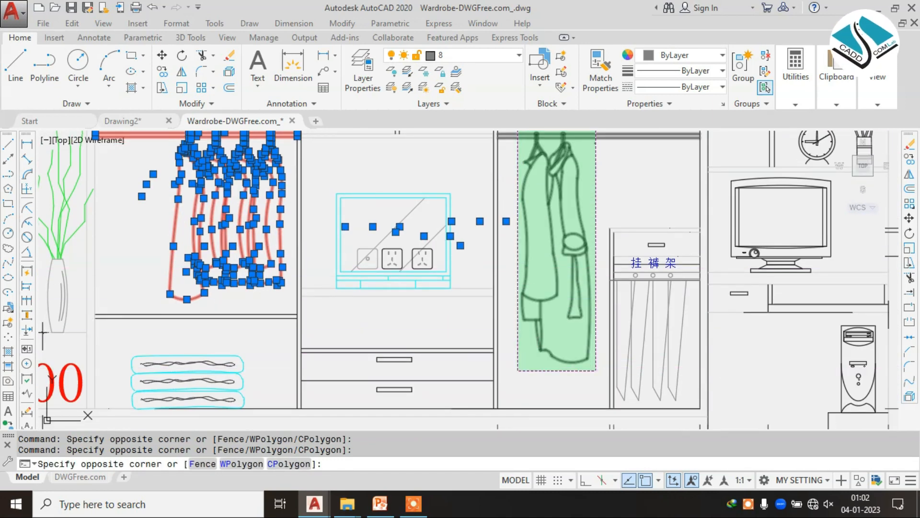
pyautogui.click(518, 371)
pyautogui.scroll(-3, 610, 308)
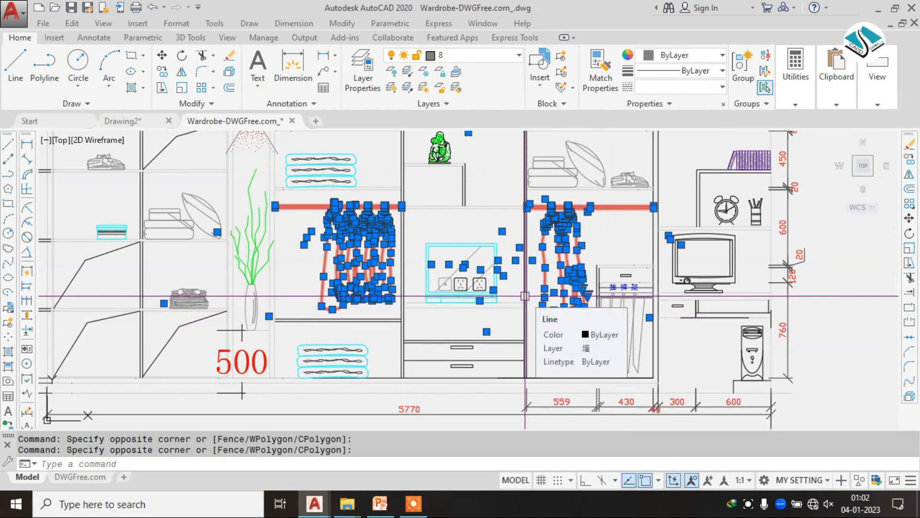
pyautogui.hotkey('ctrl', 'c')
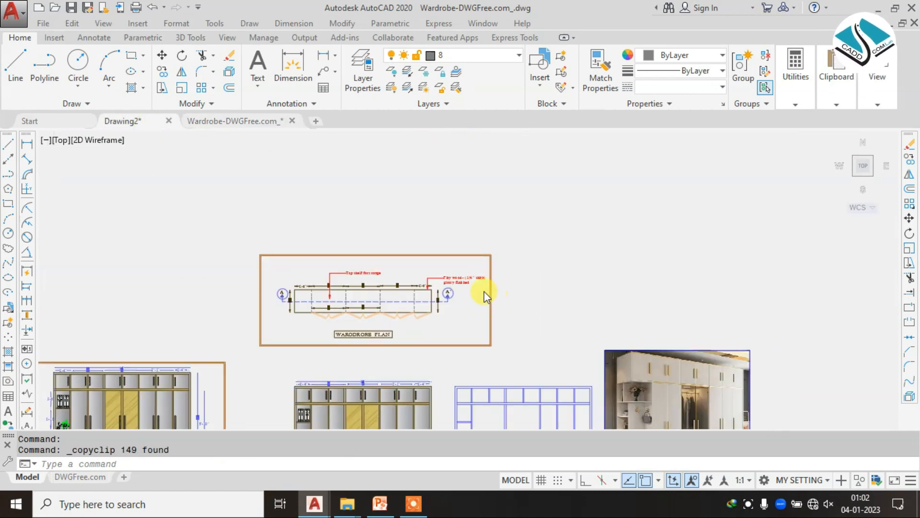
# Step: Paste the garments and rods into Drawing2 and erase the stray dimension that came with them
pyautogui.hotkey('ctrl', 'v')
pyautogui.scroll(-10, 460, 273)
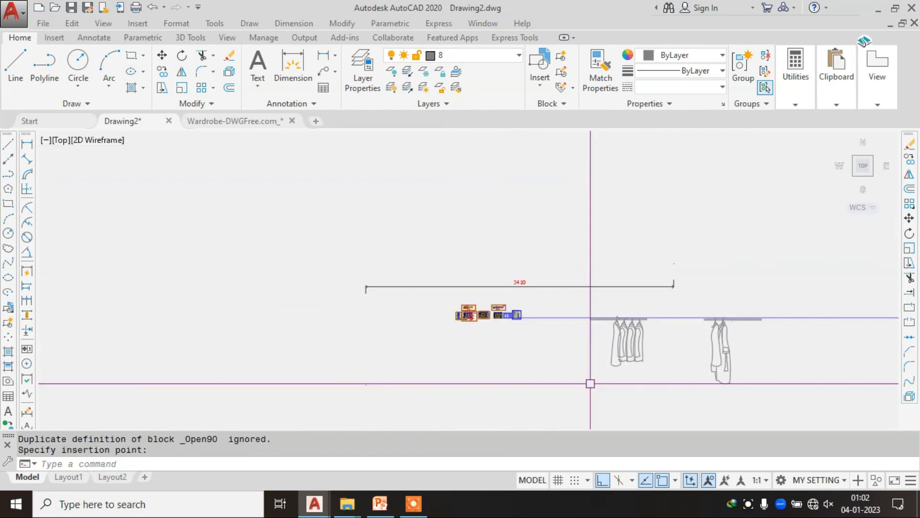
pyautogui.press('Escape')
pyautogui.click(687, 253)
pyautogui.click(664, 289)
pyautogui.write('e')
pyautogui.press('Return')
pyautogui.click(806, 288)
pyautogui.press('Escape')
# Step: Scale the pasted garments and rods down freehand, closer to the size of the wardrobe drawings
pyautogui.click(803, 264)
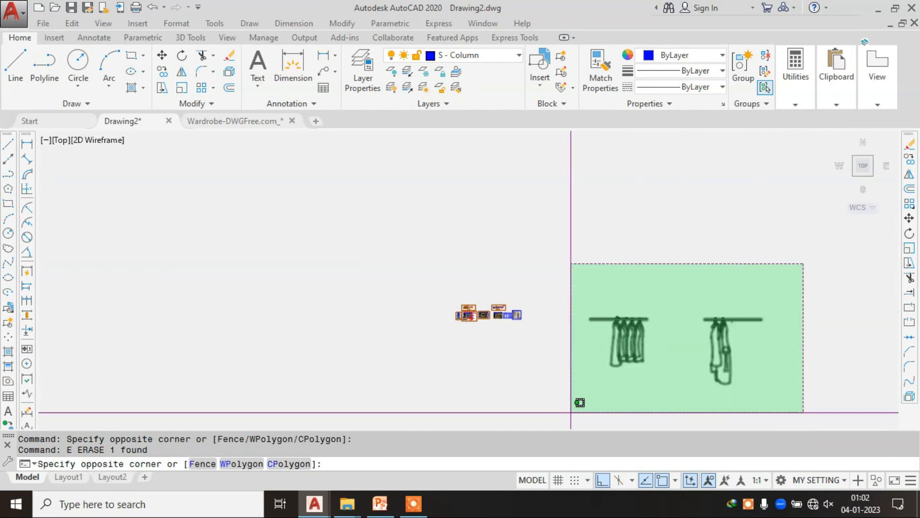
pyautogui.click(571, 401)
pyautogui.write('s')
pyautogui.press('Return')
pyautogui.click(643, 342)
pyautogui.click(642, 360)
# Step: Move the garments and rods to the right of the reference photo with Ortho switched off
pyautogui.click(695, 327)
pyautogui.click(606, 380)
pyautogui.write('m')
pyautogui.press('Return')
pyautogui.click(639, 343)
pyautogui.scroll(5, 522, 303)
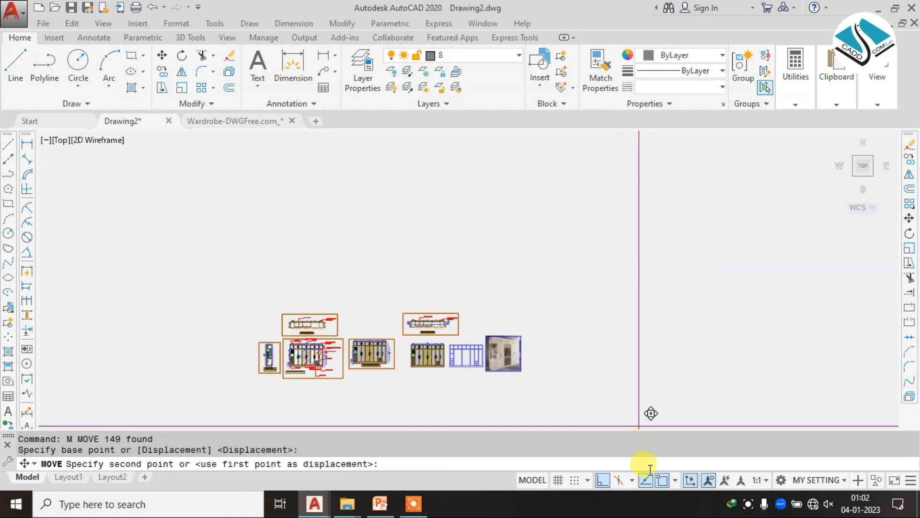
pyautogui.click(611, 479)
pyautogui.scroll(4, 548, 384)
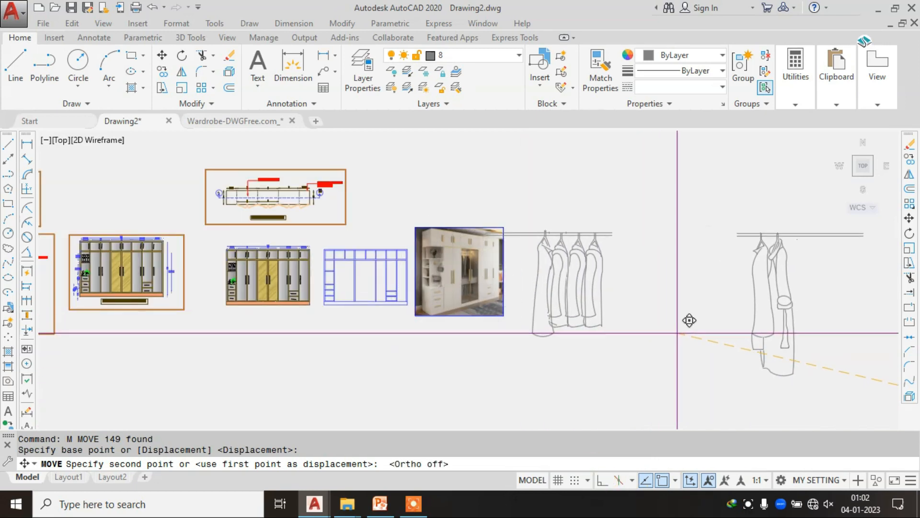
pyautogui.click(746, 325)
pyautogui.press('Escape')
# Step: Draw two vertical cutting lines across the rod, one on each side of the four hanging garments, with Ortho switched on
pyautogui.scroll(4, 621, 232)
pyautogui.write('l')
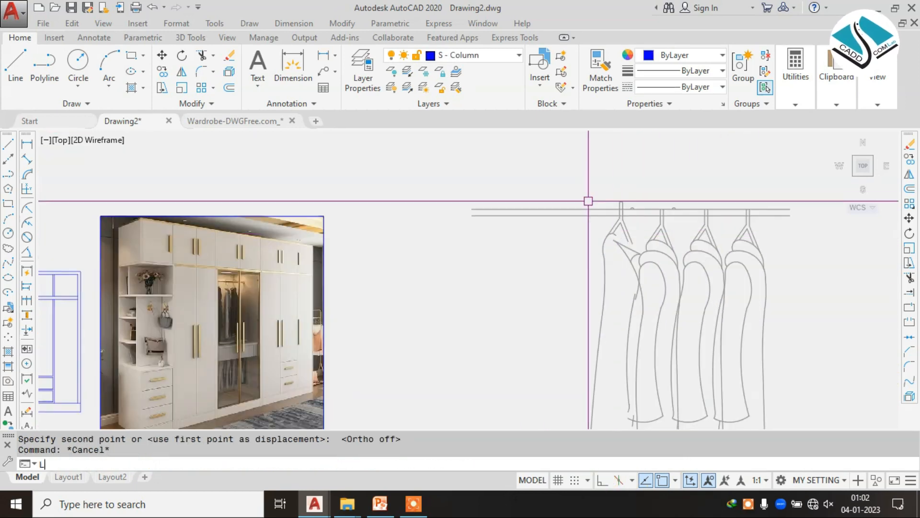
pyautogui.press('Return')
pyautogui.click(565, 181)
pyautogui.hotkey('ctrl', 'z')
pyautogui.click(603, 484)
pyautogui.click(566, 287)
pyautogui.press('Escape')
pyautogui.press('Return')
pyautogui.click(781, 187)
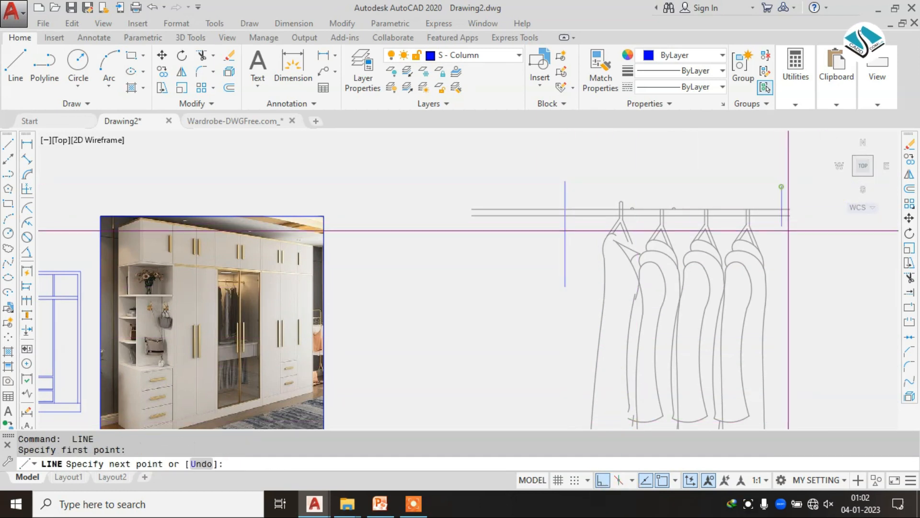
# Step: Trim the rod ends and the excess of the vertical lines so the rod closes just outside the four garments
pyautogui.press('Return')
pyautogui.click(797, 164)
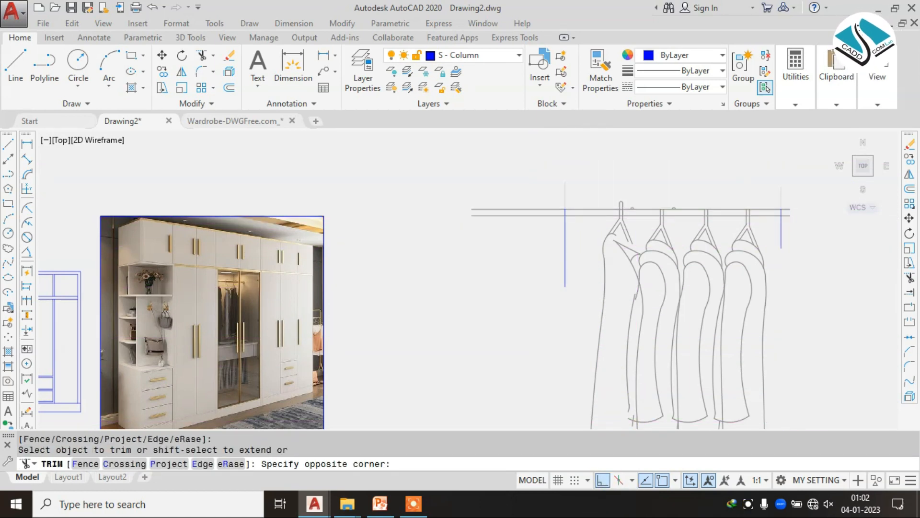
pyautogui.doubleClick(789, 231)
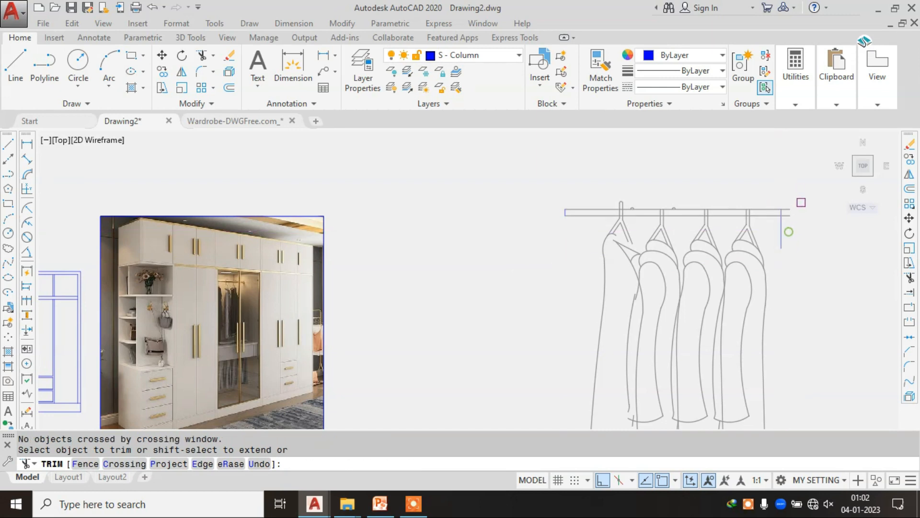
pyautogui.press('Escape')
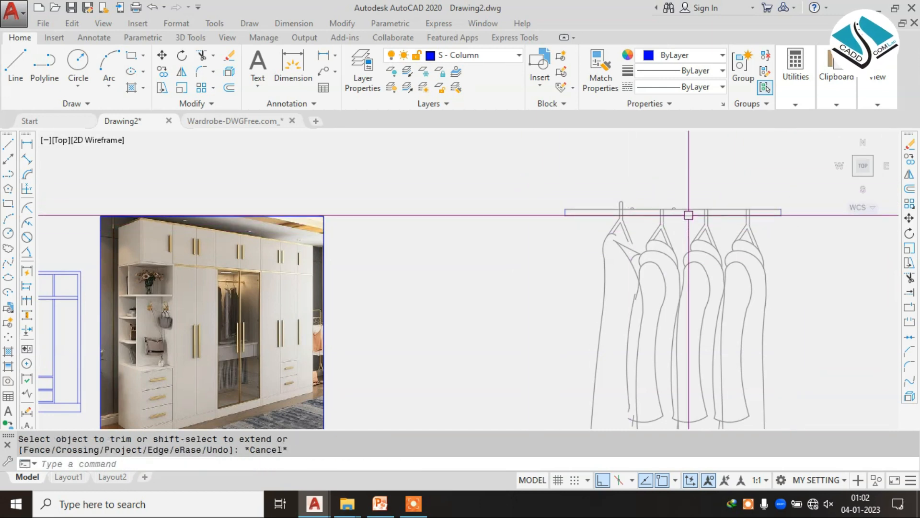
pyautogui.scroll(-4, 688, 212)
pyautogui.press('Escape')
# Step: Scale the four garments and their trimmed rod down freehand
pyautogui.click(709, 174)
pyautogui.click(586, 329)
pyautogui.write('sc')
pyautogui.press('Return')
pyautogui.click(633, 304)
pyautogui.click(637, 316)
# Step: Move the four garments and their rod to the empty space below the blue section drawing with Ortho switched off
pyautogui.click(692, 224)
pyautogui.click(612, 328)
pyautogui.write('m')
pyautogui.press('Return')
pyautogui.click(643, 267)
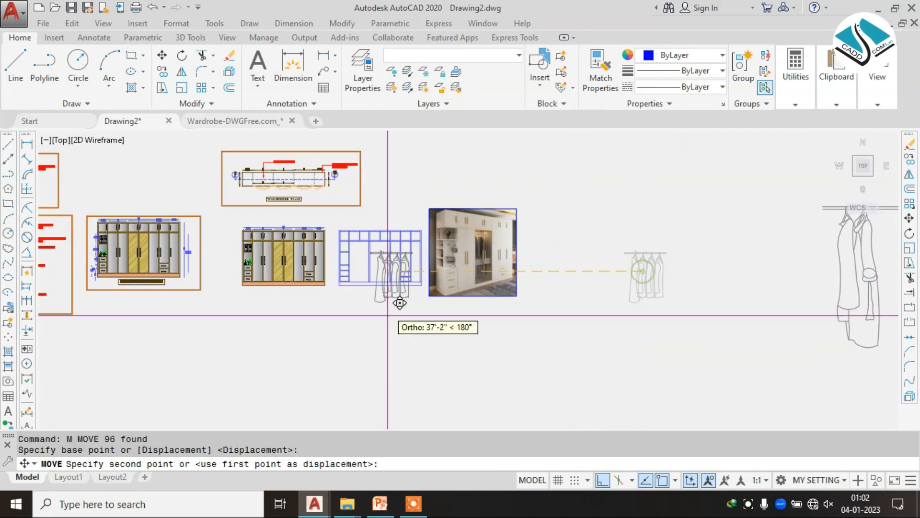
pyautogui.click(600, 480)
pyautogui.scroll(4, 345, 251)
pyautogui.scroll(-2, 345, 253)
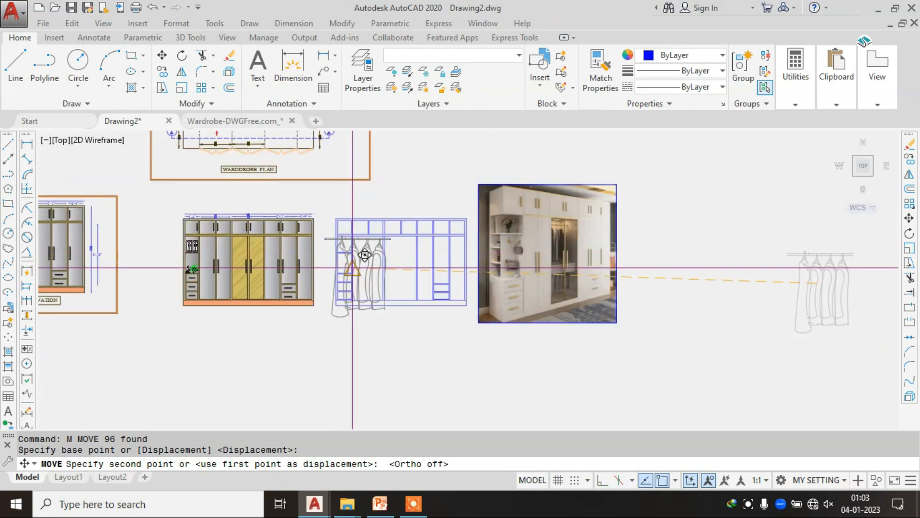
pyautogui.moveTo(352, 269); pyautogui.dragTo(415, 196, button='middle')
pyautogui.click(442, 311)
pyautogui.press('Escape')
# Step: Scale the garments and rod down again freehand, closer to the width of one wardrobe compartment
pyautogui.click(516, 273)
pyautogui.click(387, 384)
pyautogui.write('sc')
pyautogui.press('Return')
pyautogui.click(450, 326)
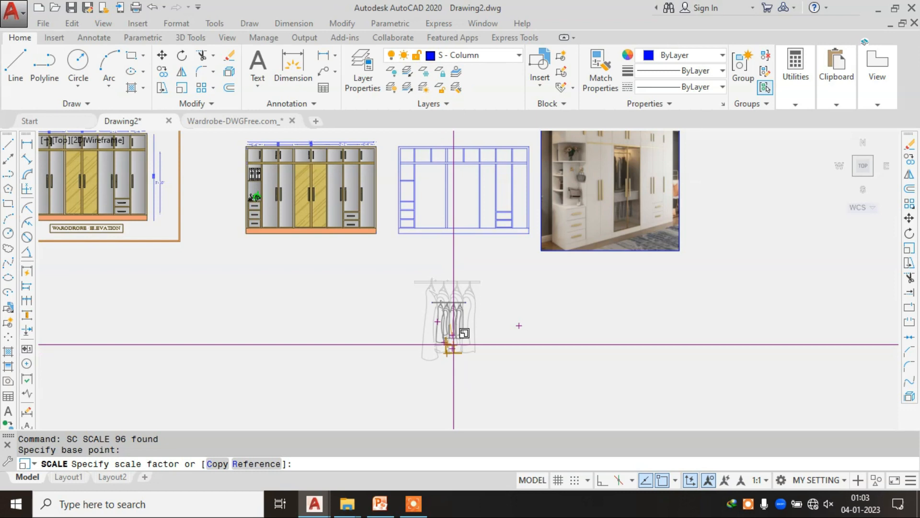
pyautogui.click(461, 339)
# Step: Compare the garments and rod against the wide left compartment of the section, and place them just below the drawing
pyautogui.click(489, 287)
pyautogui.click(410, 374)
pyautogui.scroll(4, 423, 324)
pyautogui.write('m')
pyautogui.press('Return')
pyautogui.click(497, 282)
pyautogui.scroll(-4, 478, 246)
pyautogui.moveTo(452, 152); pyautogui.dragTo(477, 278, button='middle')
pyautogui.scroll(4, 475, 260)
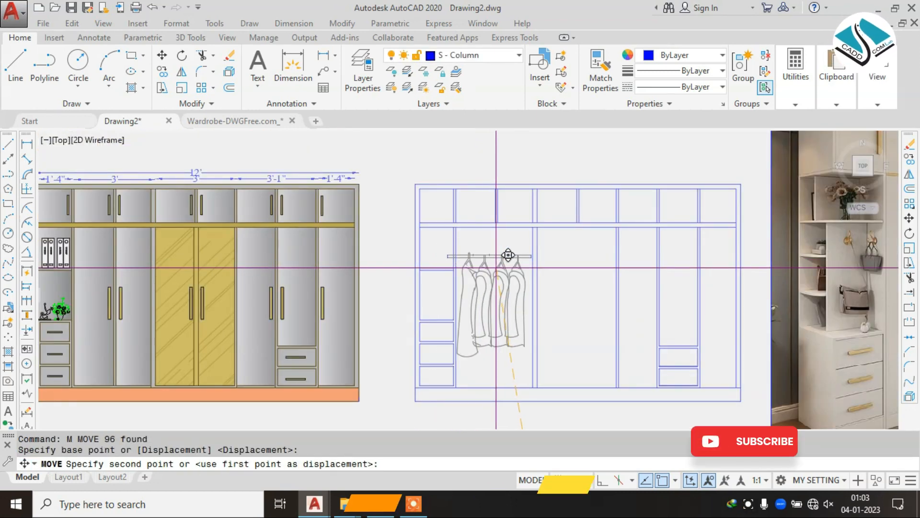
pyautogui.scroll(2, 498, 246)
pyautogui.scroll(-2, 499, 266)
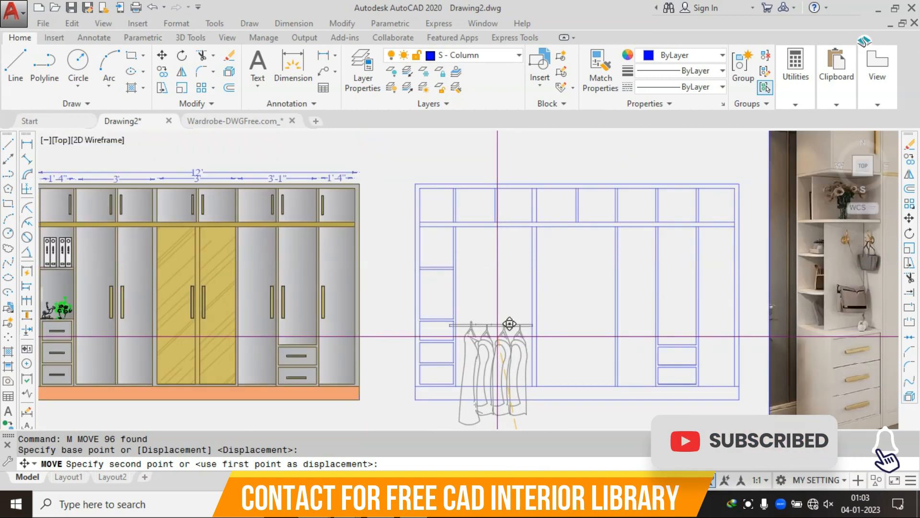
pyautogui.moveTo(497, 398); pyautogui.dragTo(508, 228, button='middle')
pyautogui.click(513, 289)
pyautogui.press('Escape')
# Step: Scale the garments and rod slightly smaller so the rod fits between the compartment dividers
pyautogui.click(547, 262)
pyautogui.click(407, 405)
pyautogui.write('sc')
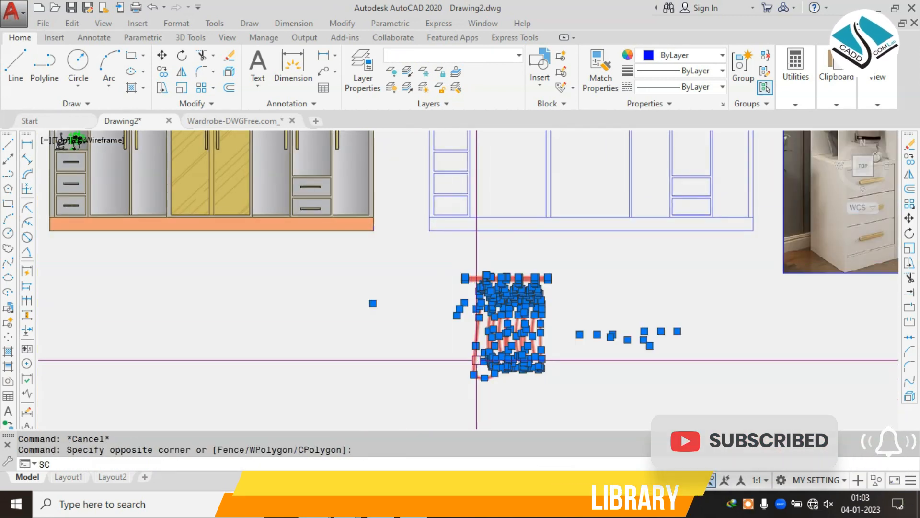
pyautogui.press('Return')
pyautogui.click(503, 371)
pyautogui.press('Escape')
# Step: Combine the four garments and their rod into a single block
pyautogui.click(567, 275)
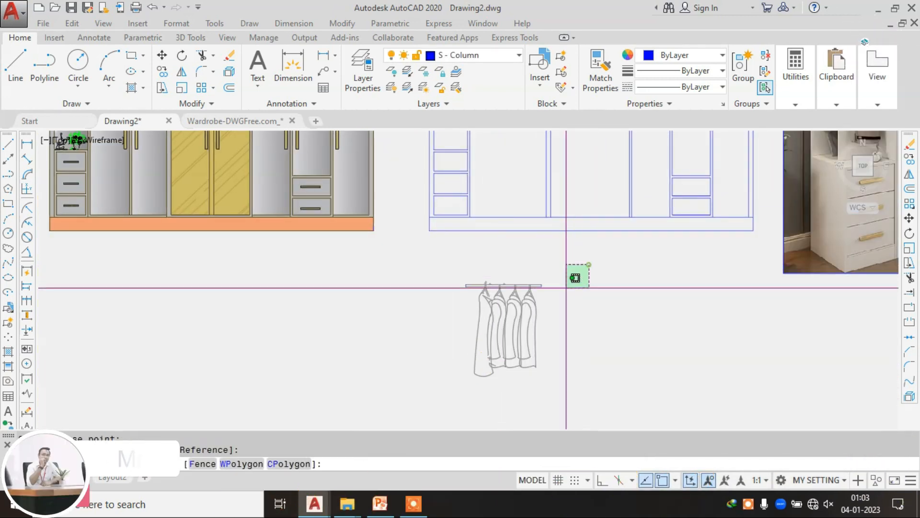
pyautogui.click(406, 393)
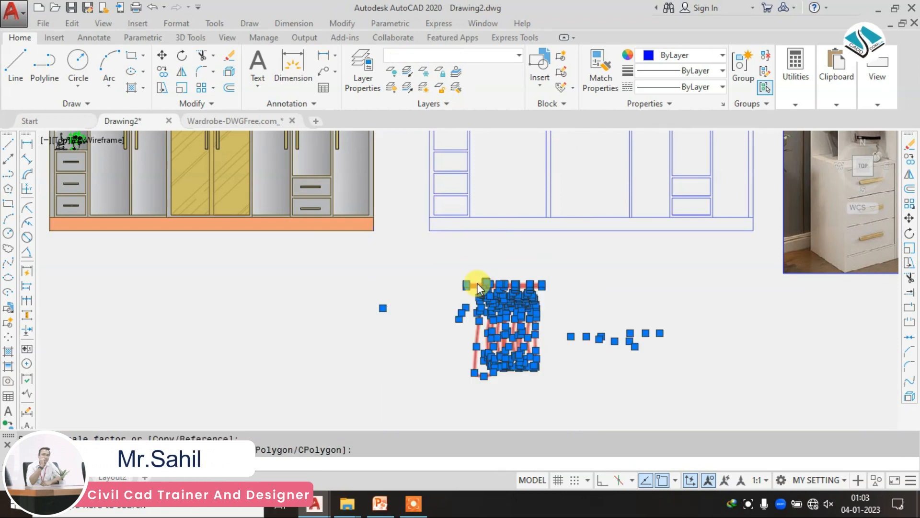
pyautogui.write('b')
pyautogui.press('Return')
pyautogui.click(594, 311)
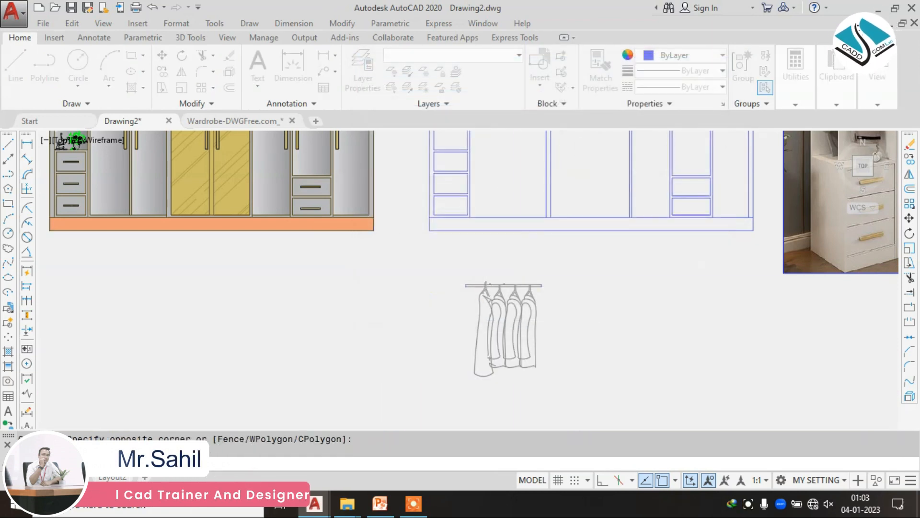
# Step: Move the garment block by its rod end into the compartment beside the left shelves and drawers
pyautogui.write('m')
pyautogui.press('Return')
pyautogui.scroll(4, 546, 282)
pyautogui.click(534, 289)
pyautogui.scroll(-6, 525, 318)
pyautogui.scroll(4, 523, 233)
pyautogui.moveTo(515, 155); pyautogui.dragTo(553, 280, button='middle')
pyautogui.scroll(2, 571, 243)
pyautogui.scroll(2, 569, 246)
pyautogui.scroll(-2, 570, 221)
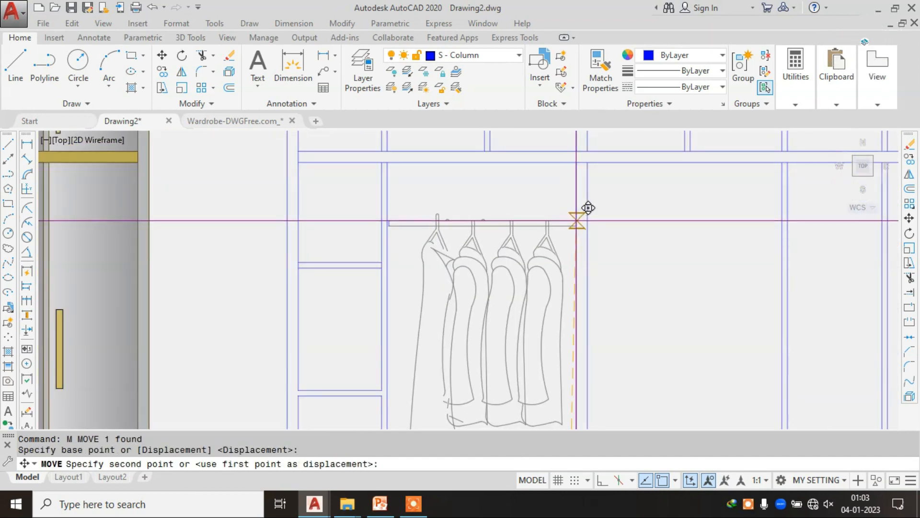
pyautogui.click(577, 219)
pyautogui.scroll(-6, 537, 183)
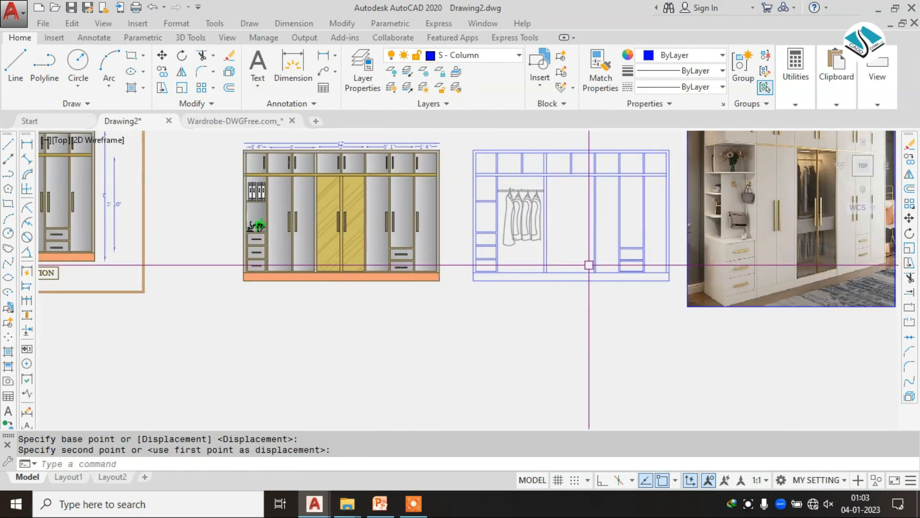
# Step: Move the garment block up so its rod hangs closer to the upper horizontal panel
pyautogui.scroll(3, 590, 263)
pyautogui.scroll(-2, 539, 187)
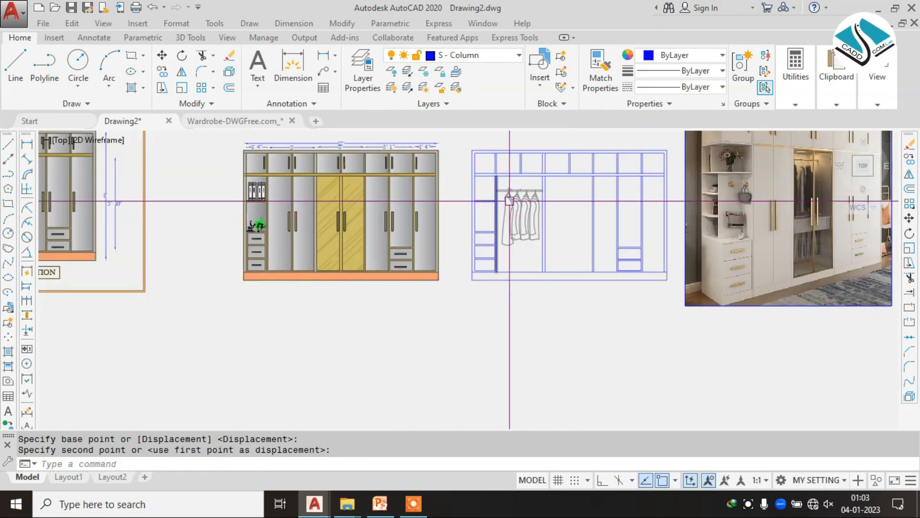
pyautogui.scroll(5, 538, 187)
pyautogui.scroll(2, 538, 187)
pyautogui.click(537, 207)
pyautogui.scroll(5, 538, 206)
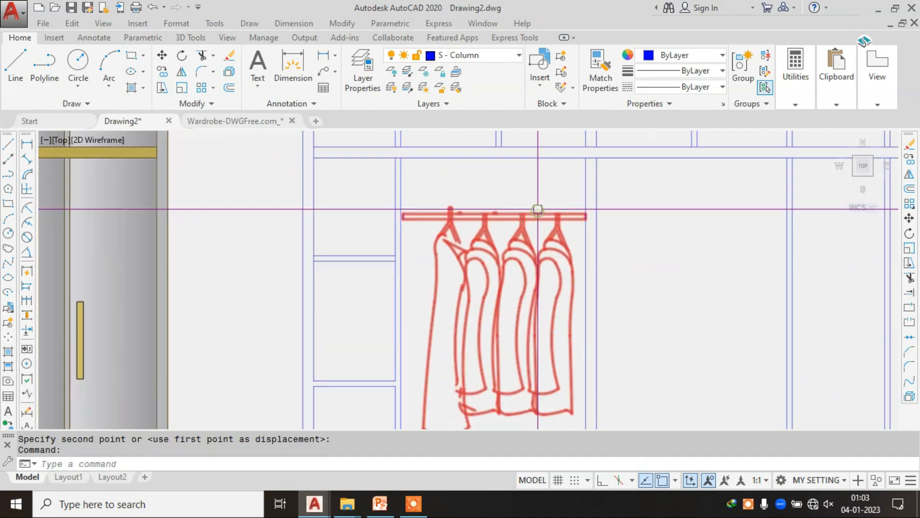
pyautogui.write('m')
pyautogui.press('Return')
pyautogui.click(654, 220)
pyautogui.click(654, 176)
pyautogui.press('Escape')
# Step: Try to extend the rod's left end to the divider and erase its end line
pyautogui.write('ex')
pyautogui.press('Return')
pyautogui.press('Return')
pyautogui.click(198, 208)
pyautogui.click(197, 193)
pyautogui.scroll(2, 196, 193)
pyautogui.press('Escape')
pyautogui.click(189, 171)
pyautogui.write('e')
pyautogui.press('Return')
pyautogui.hotkey('ctrl', 'z')
# Step: Explode the garment block and erase the short end line at the rod's left end
pyautogui.click(275, 147)
pyautogui.click(232, 207)
pyautogui.press('Return')
pyautogui.scroll(2, 209, 190)
pyautogui.click(272, 183)
pyautogui.write('e')
pyautogui.press('Return')
pyautogui.press('Escape')
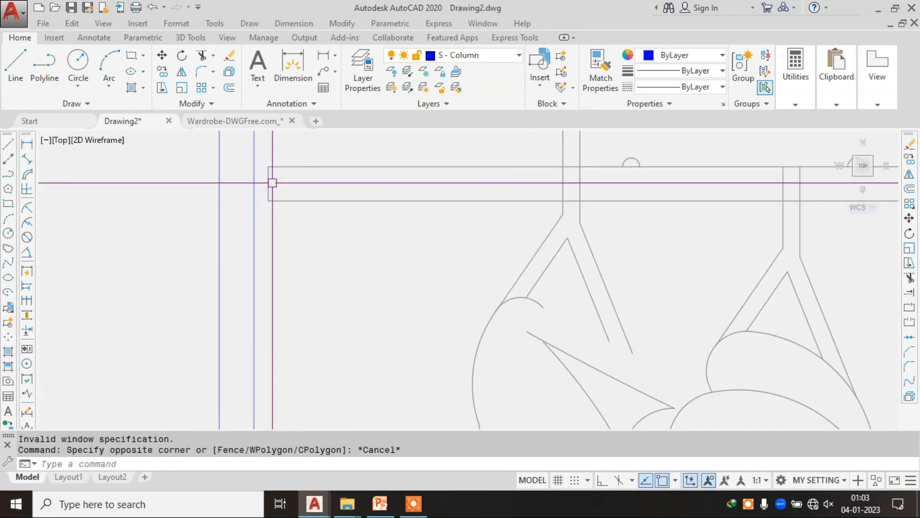
# Step: Extend both rod lines to the compartment's left divider
pyautogui.press('Return')
pyautogui.write('ex')
pyautogui.press('Return')
pyautogui.press('Return')
pyautogui.click(335, 147)
pyautogui.click(321, 271)
pyautogui.scroll(-3, 330, 211)
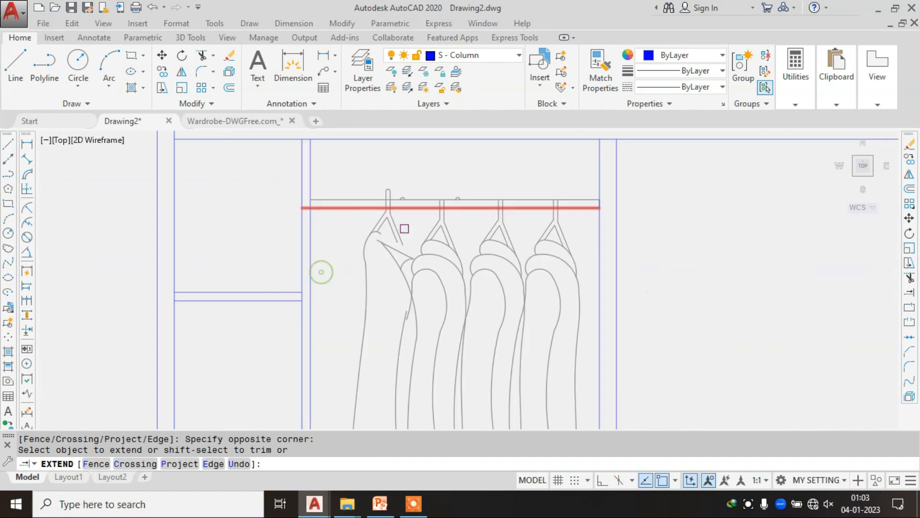
pyautogui.press('Escape')
# Step: Extend the loose hanger, shoulder and hem lines of the leftmost garment to their neighbouring lines
pyautogui.scroll(4, 410, 242)
pyautogui.write('ex')
pyautogui.press('Return')
pyautogui.press('Return')
pyautogui.click(393, 216)
pyautogui.click(366, 234)
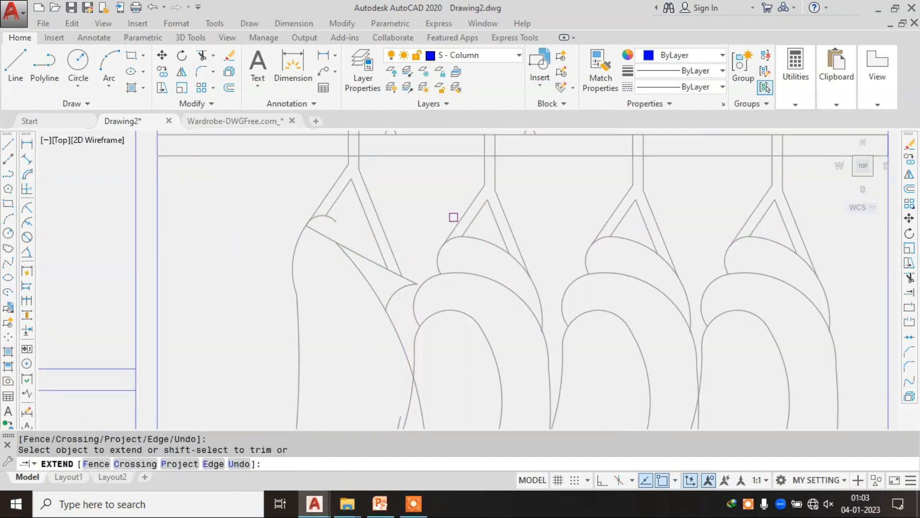
pyautogui.scroll(-5, 454, 218)
pyautogui.scroll(5, 404, 239)
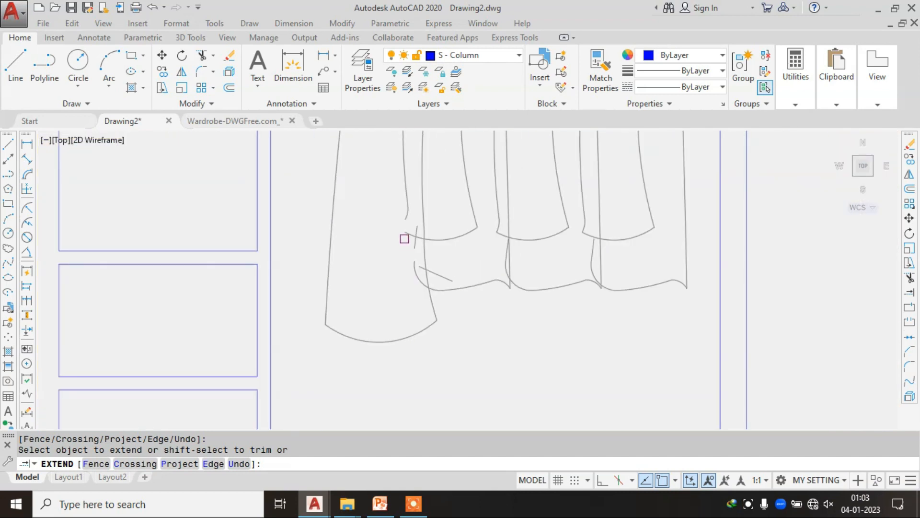
pyautogui.scroll(4, 405, 239)
pyautogui.scroll(-8, 429, 212)
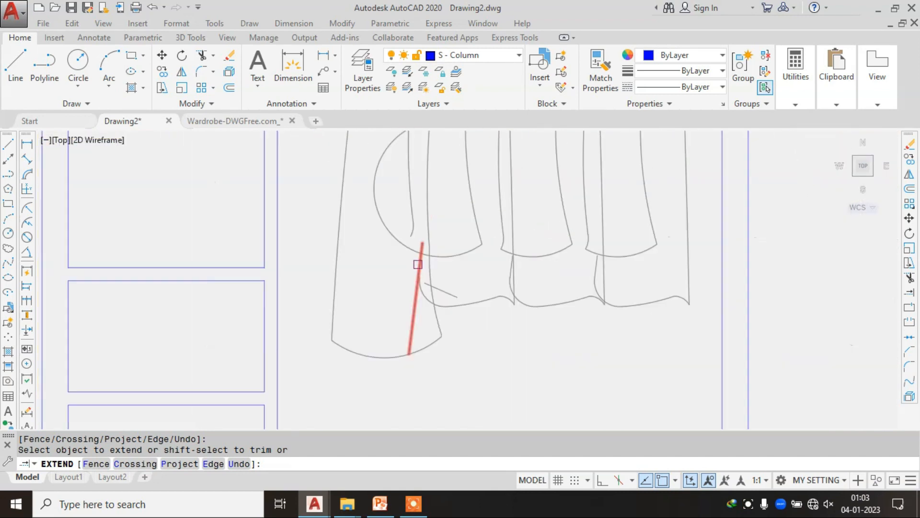
pyautogui.press('Escape')
# Step: Draw a horizontal shelf line across the empty middle compartment, about level with the garment hems, using the reference photo as a guide
pyautogui.scroll(3, 836, 211)
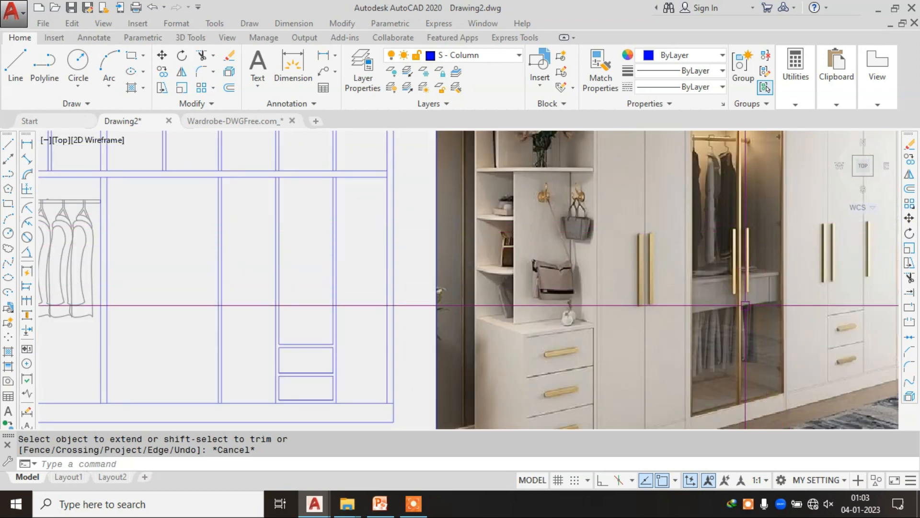
pyautogui.scroll(6, 745, 305)
pyautogui.scroll(-2, 745, 307)
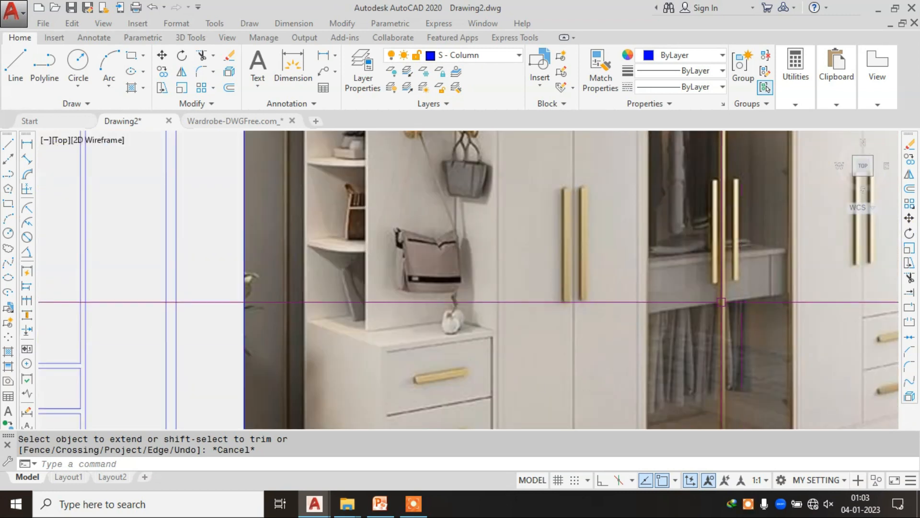
pyautogui.scroll(-2, 723, 299)
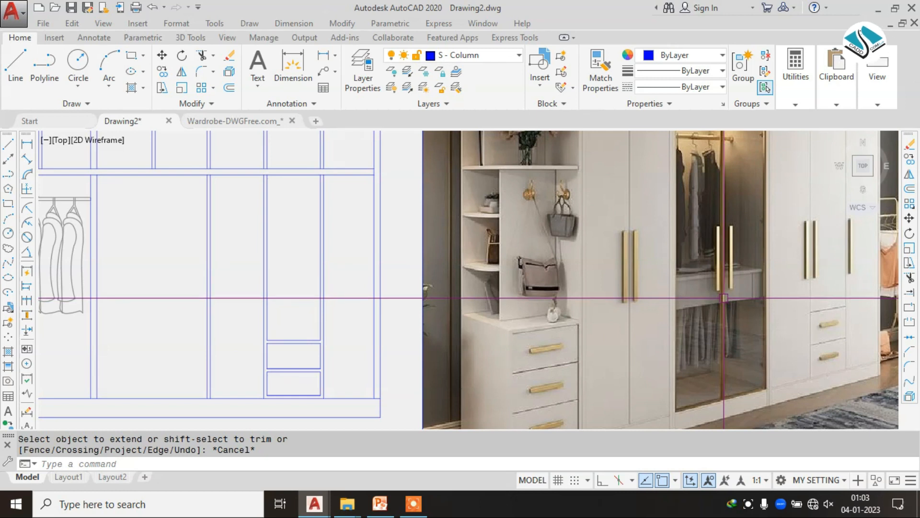
pyautogui.scroll(-5, 724, 298)
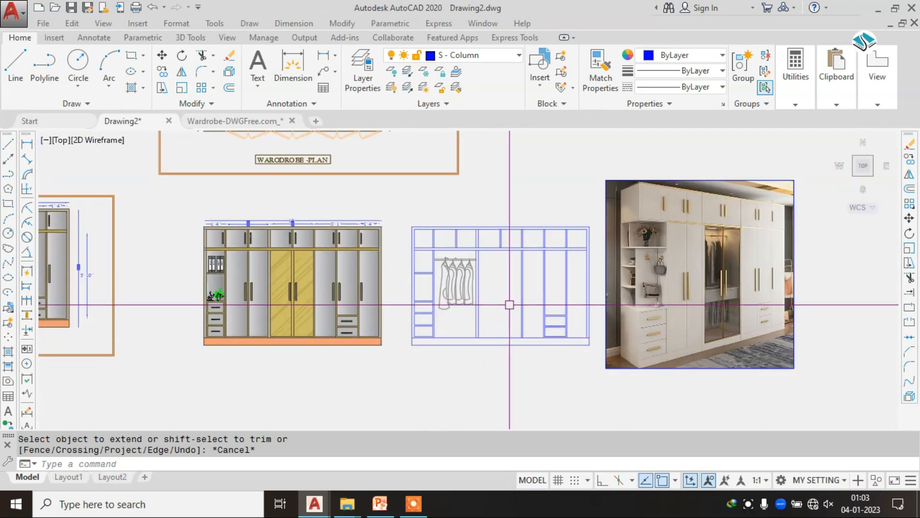
pyautogui.scroll(5, 506, 302)
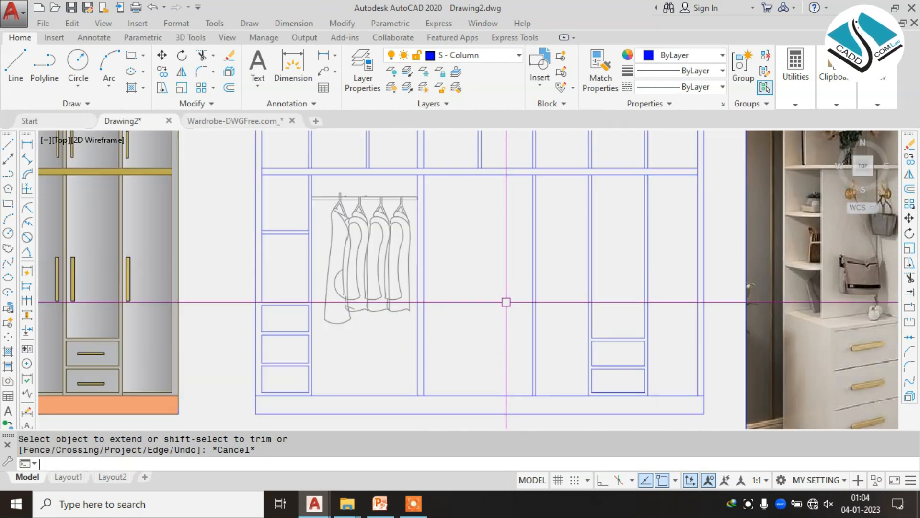
pyautogui.scroll(3, 506, 302)
pyautogui.write('L')
pyautogui.press('Return')
pyautogui.click(378, 310)
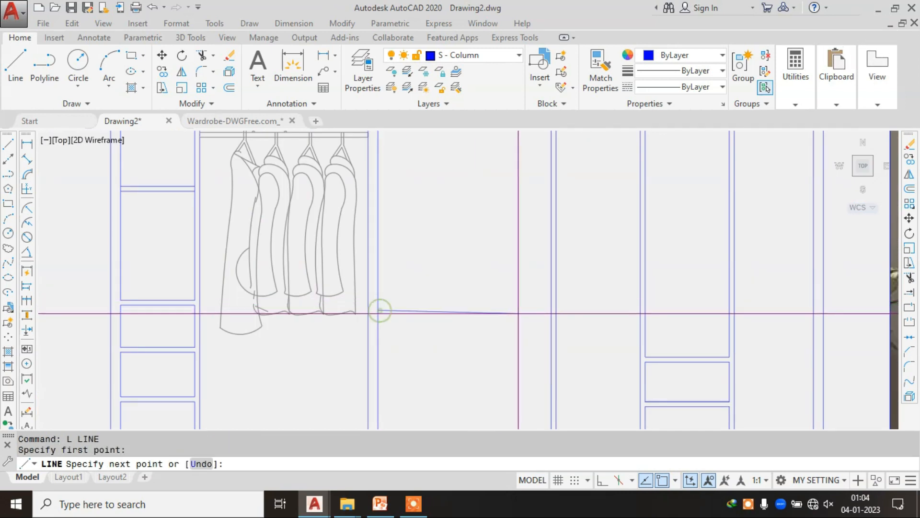
pyautogui.click(551, 310)
pyautogui.press('Escape')
pyautogui.press('Return')
# Step: Offset the middle compartment's shelf line 1 inch downward to give the shelf its thickness
pyautogui.scroll(4, 384, 316)
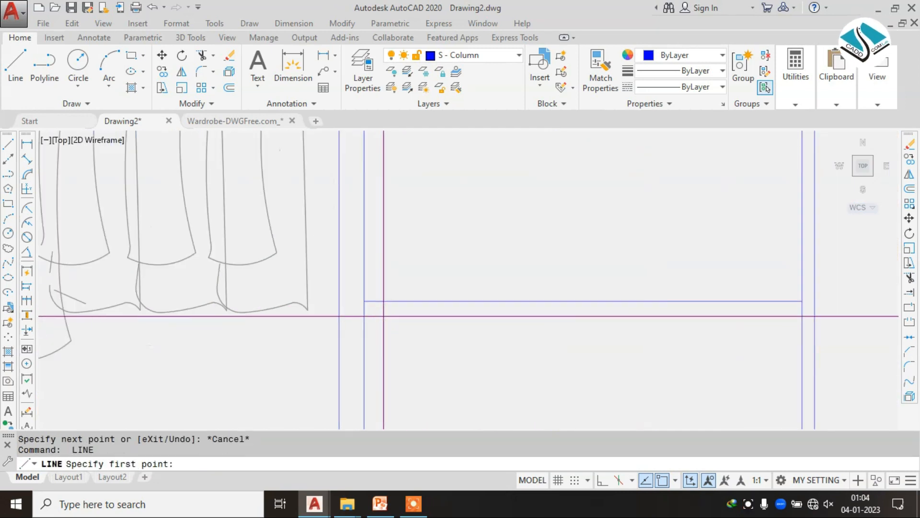
pyautogui.write('o')
pyautogui.press('Return')
pyautogui.write('1')
pyautogui.press('Return')
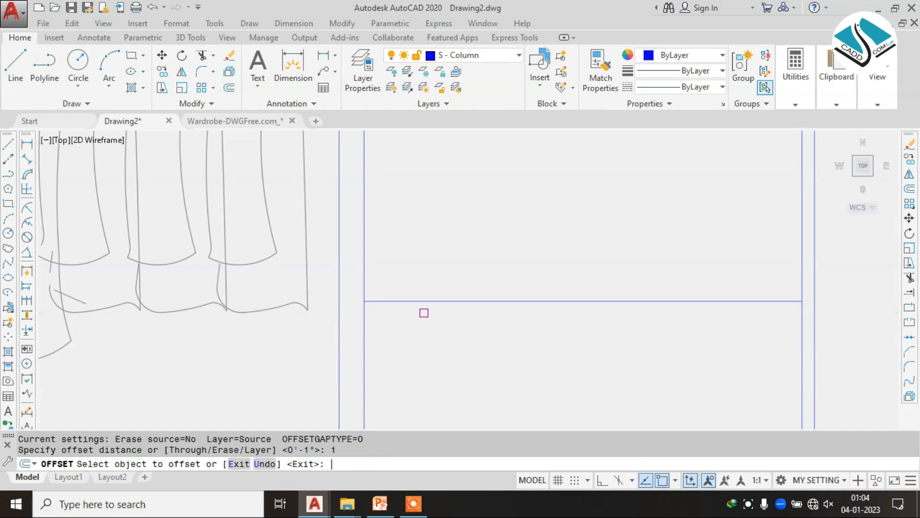
pyautogui.click(436, 301)
# Step: Offset the shelf's lower line 9 inches downward to form a drawer space
pyautogui.scroll(-5, 405, 269)
pyautogui.scroll(2, 445, 283)
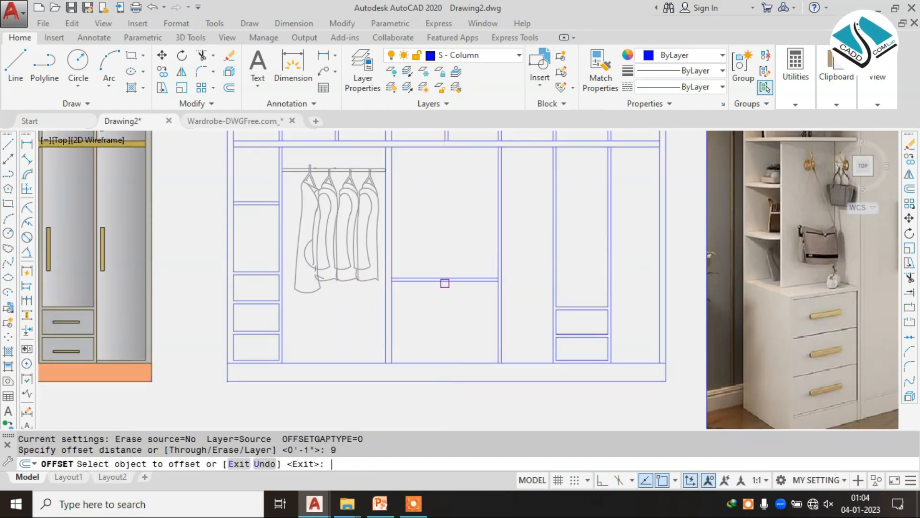
pyautogui.scroll(4, 445, 282)
pyautogui.click(451, 279)
pyautogui.press('Escape')
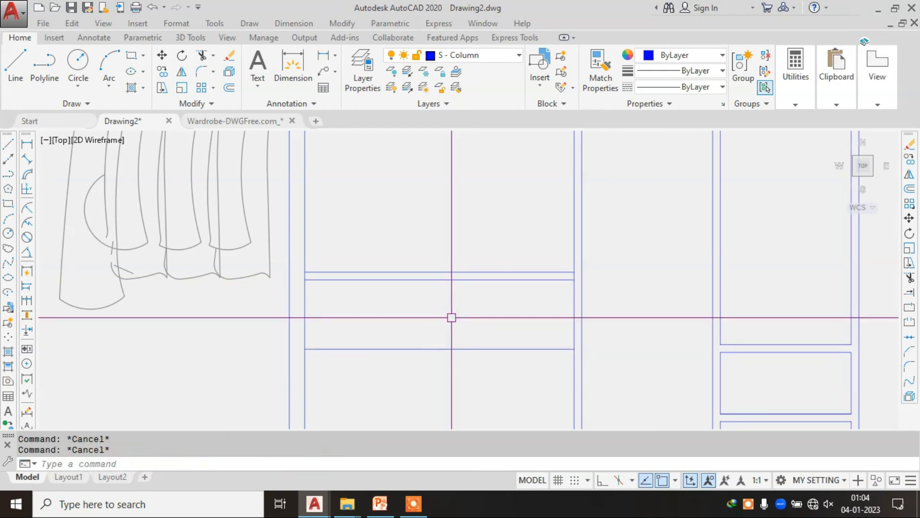
# Step: Offset the drawer space's bottom line 1 inch downward and check the drawer in the reference photo's glass compartment
pyautogui.click(511, 350)
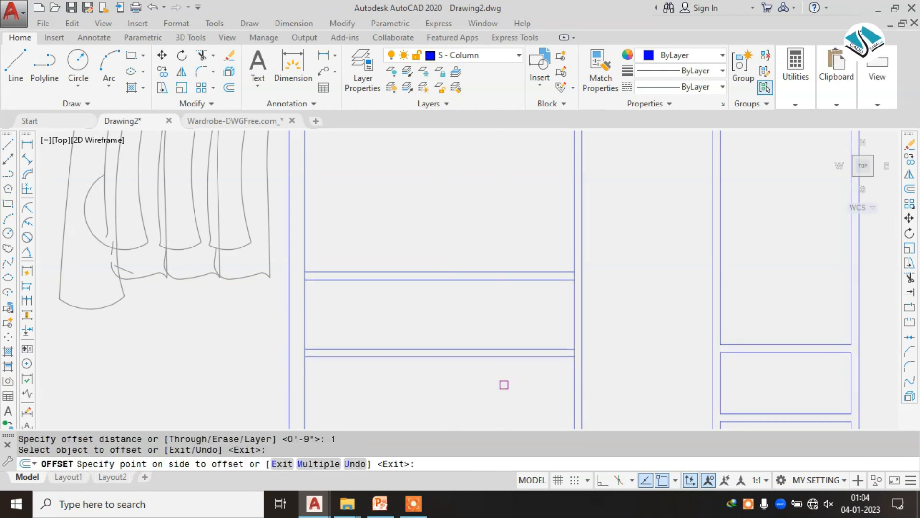
pyautogui.click(503, 383)
pyautogui.scroll(-5, 524, 323)
pyautogui.press('Escape')
pyautogui.scroll(3, 742, 303)
pyautogui.scroll(3, 743, 303)
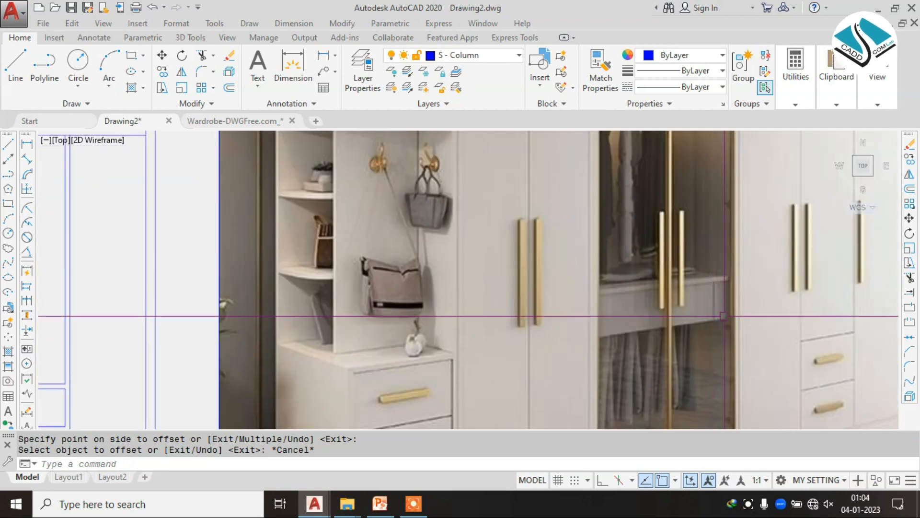
# Step: Examine the shelf, drawer and hanging clothes inside the reference photo's glass compartment
pyautogui.scroll(3, 661, 327)
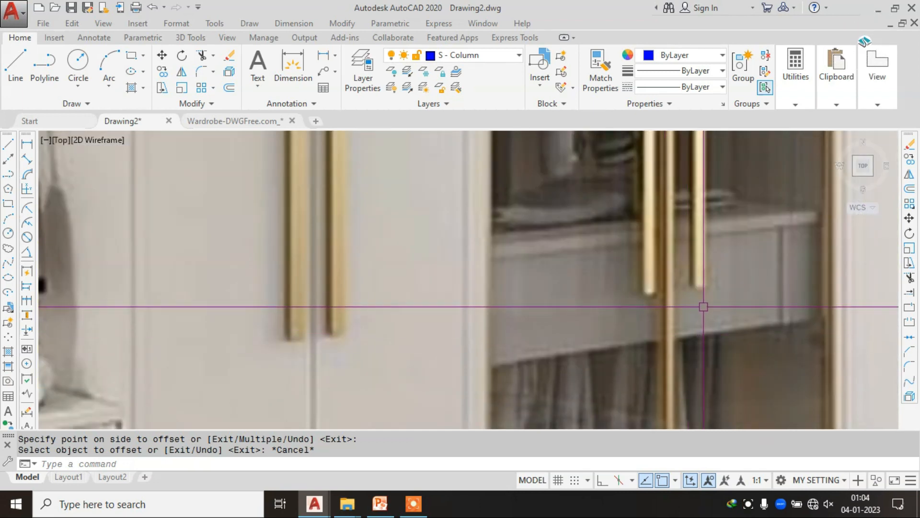
pyautogui.scroll(-6, 704, 306)
pyautogui.scroll(5, 712, 302)
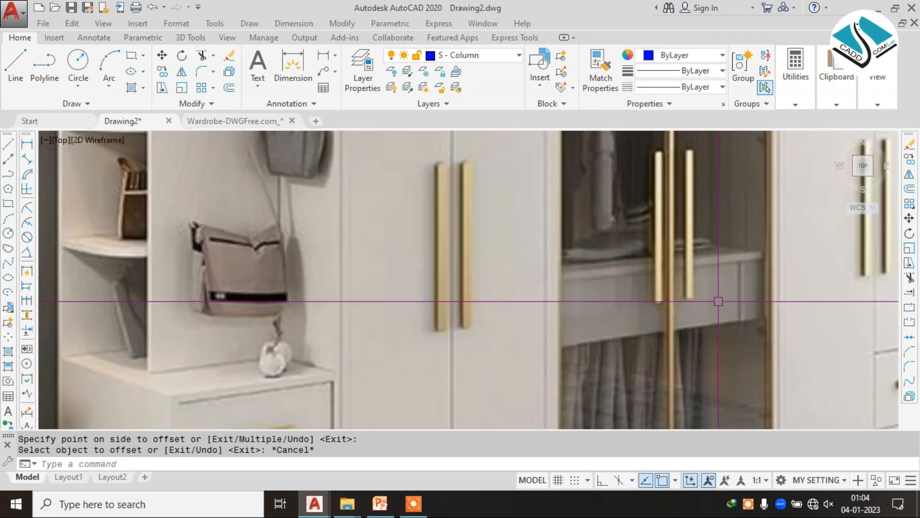
pyautogui.scroll(-1, 613, 316)
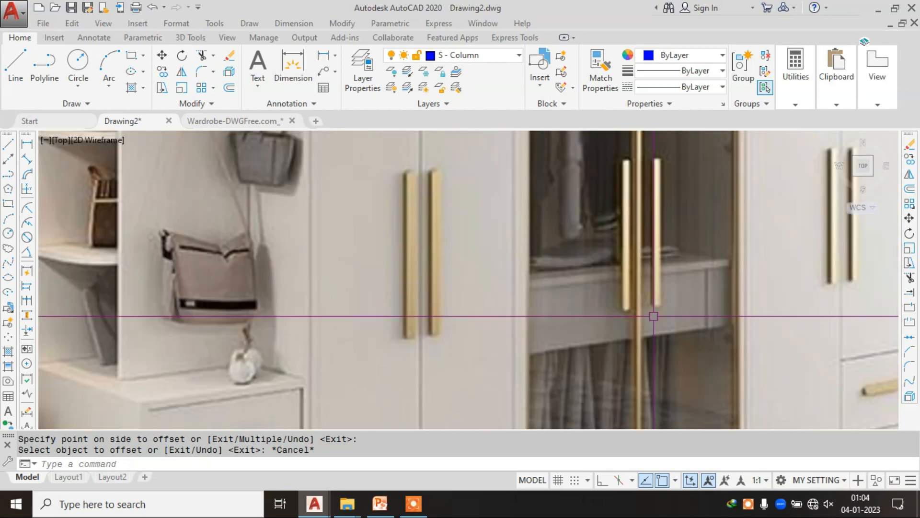
pyautogui.scroll(-4, 653, 324)
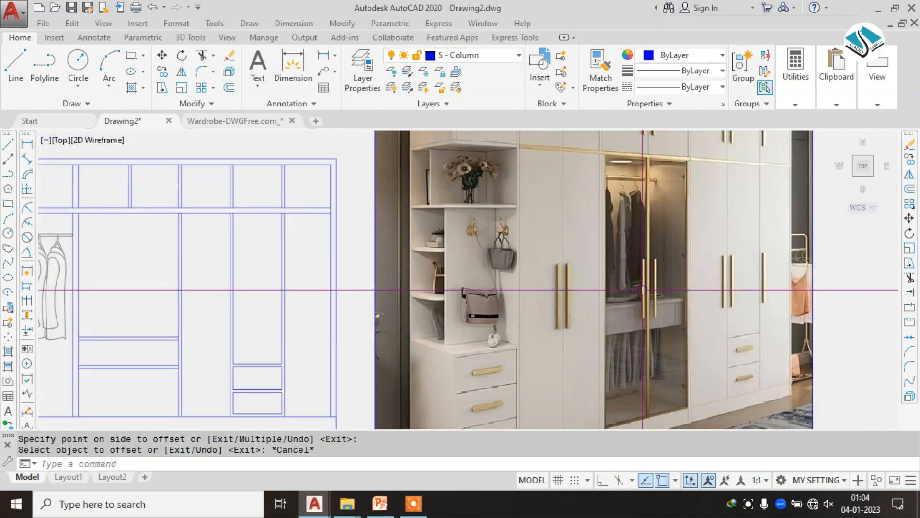
pyautogui.scroll(5, 643, 290)
pyautogui.scroll(-3, 647, 369)
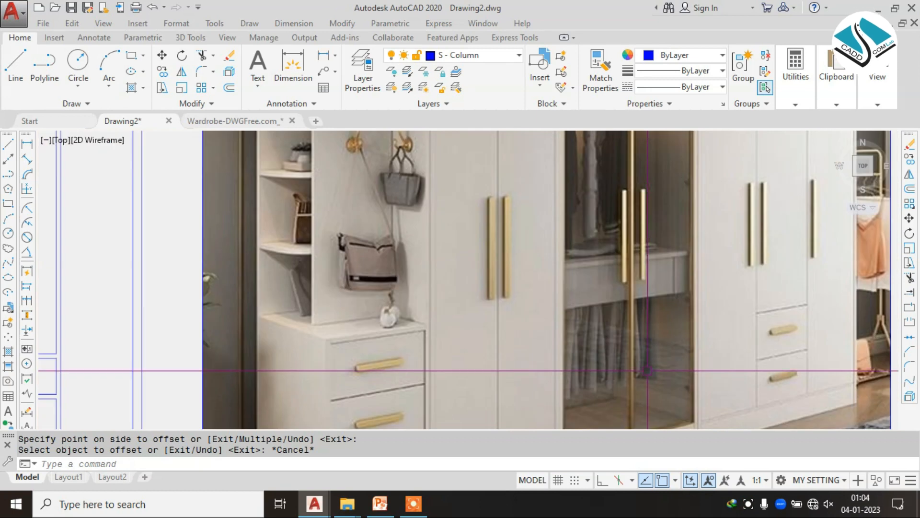
pyautogui.scroll(-4, 656, 213)
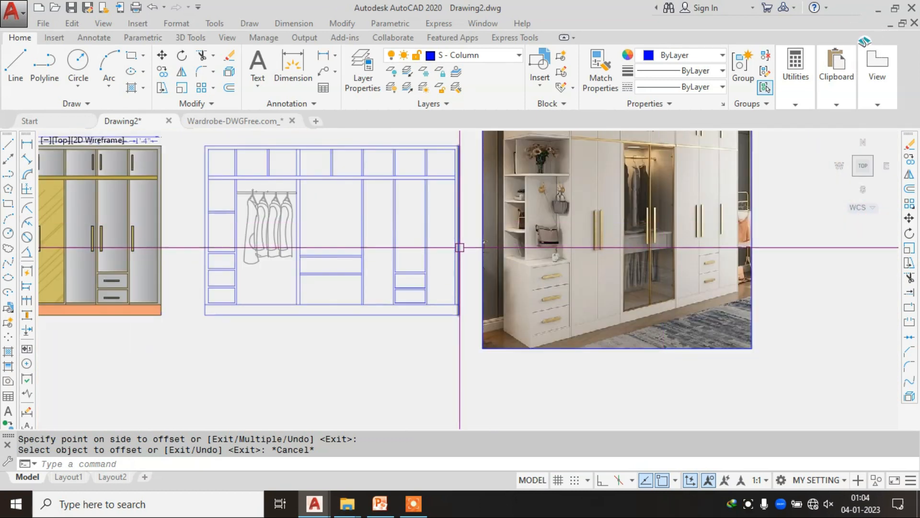
# Step: Move the middle compartment's four shelf and drawer lines upward along the divider, keeping their spacing
pyautogui.moveTo(331, 255); pyautogui.dragTo(452, 275, button='middle')
pyautogui.scroll(4, 455, 276)
pyautogui.click(477, 234)
pyautogui.click(431, 342)
pyautogui.write('m')
pyautogui.press('Return')
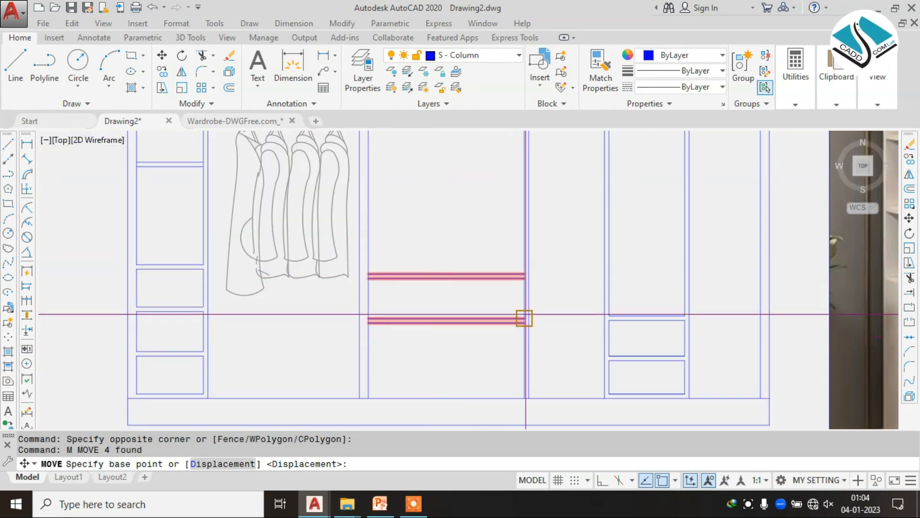
pyautogui.scroll(2, 528, 321)
pyautogui.click(522, 341)
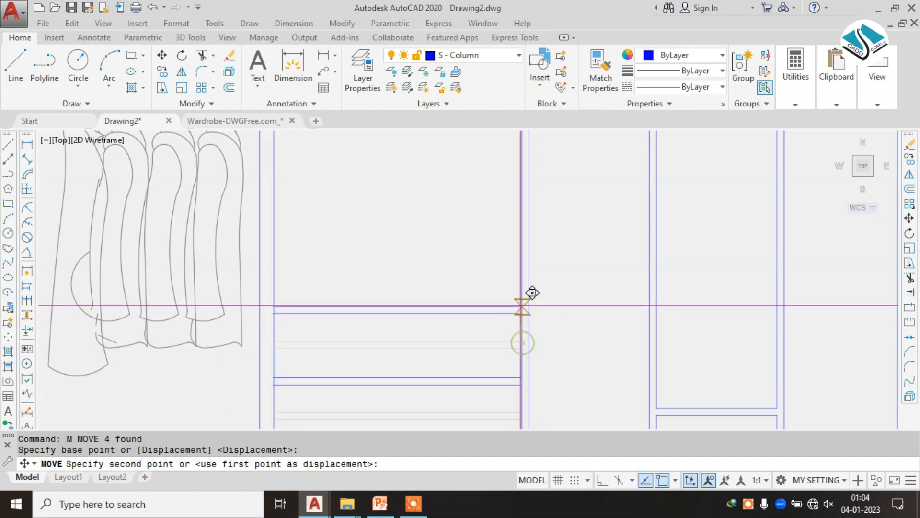
pyautogui.scroll(-6, 532, 307)
pyautogui.press('Escape')
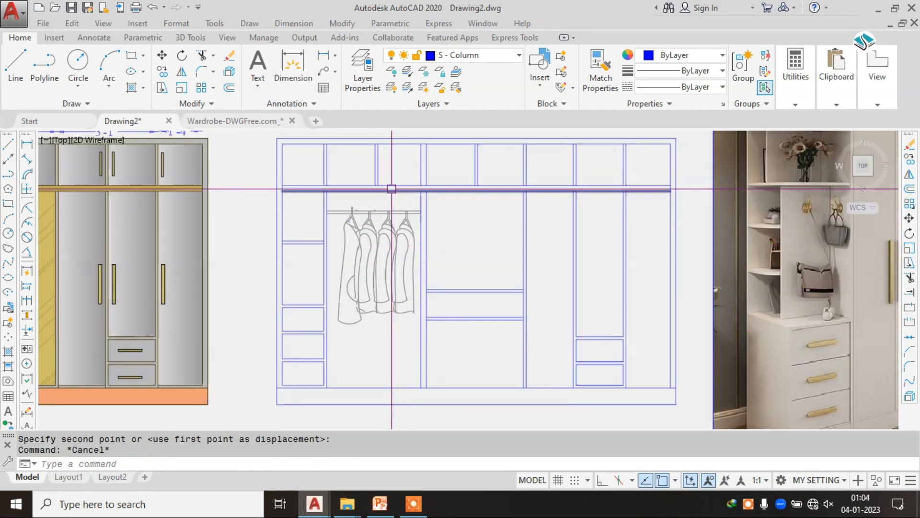
# Step: Copy the hanging clothes and their rod from the second compartment to the empty area below the section
pyautogui.scroll(4, 397, 198)
pyautogui.click(431, 196)
pyautogui.click(248, 363)
pyautogui.moveTo(318, 360); pyautogui.dragTo(366, 232, button='middle')
pyautogui.click(490, 401)
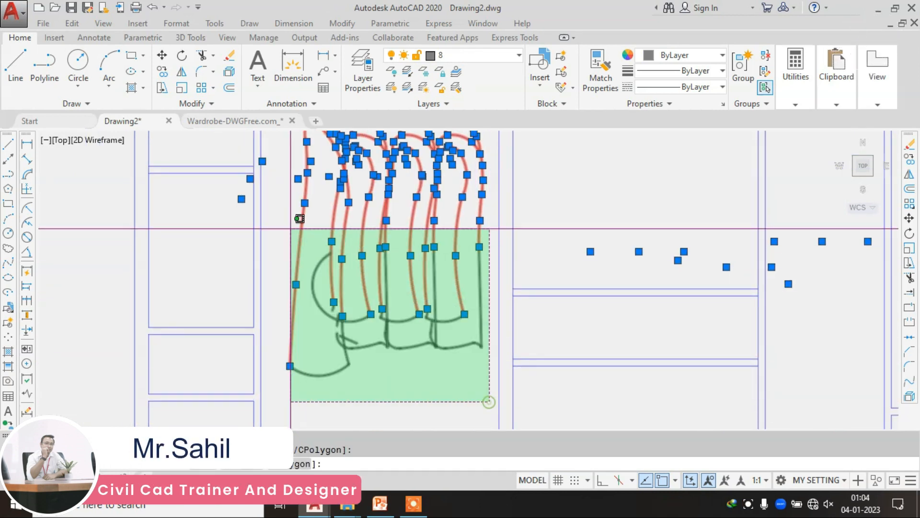
pyautogui.click(300, 206)
pyautogui.scroll(-5, 381, 218)
pyautogui.scroll(-5, 381, 218)
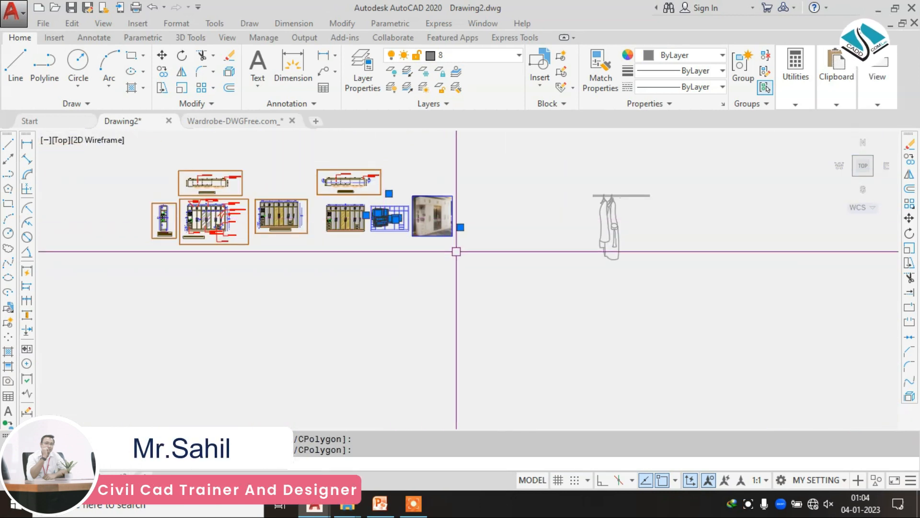
pyautogui.scroll(3, 596, 199)
pyautogui.scroll(8, 211, 210)
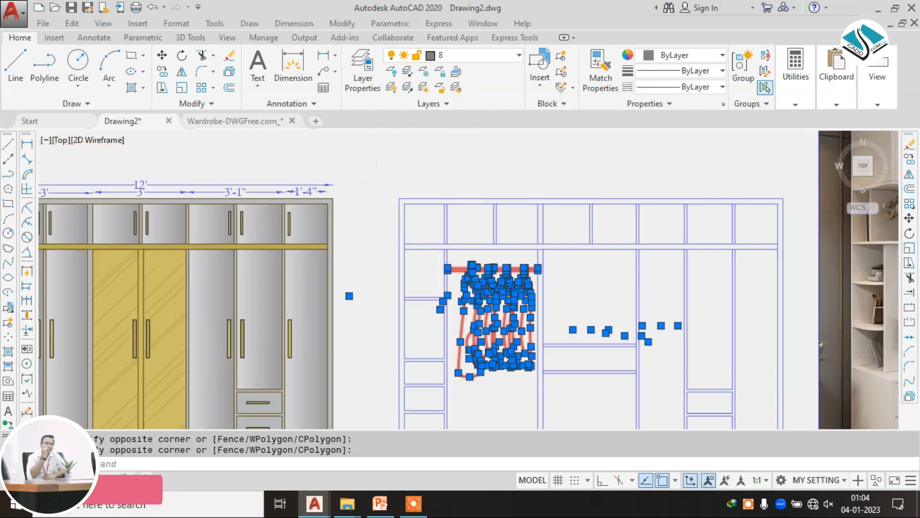
pyautogui.scroll(4, 422, 266)
pyautogui.moveTo(538, 284); pyautogui.dragTo(448, 188, button='middle')
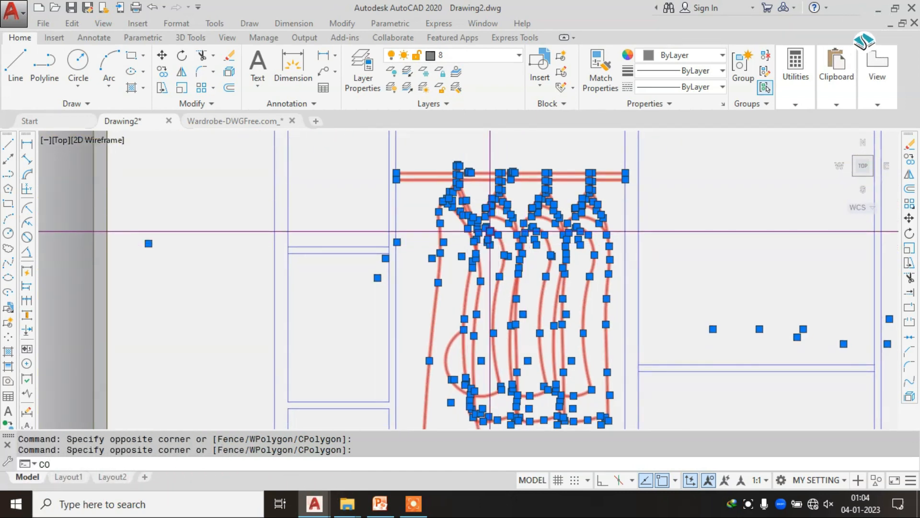
pyautogui.press('Return')
pyautogui.click(396, 172)
pyautogui.scroll(-2, 524, 171)
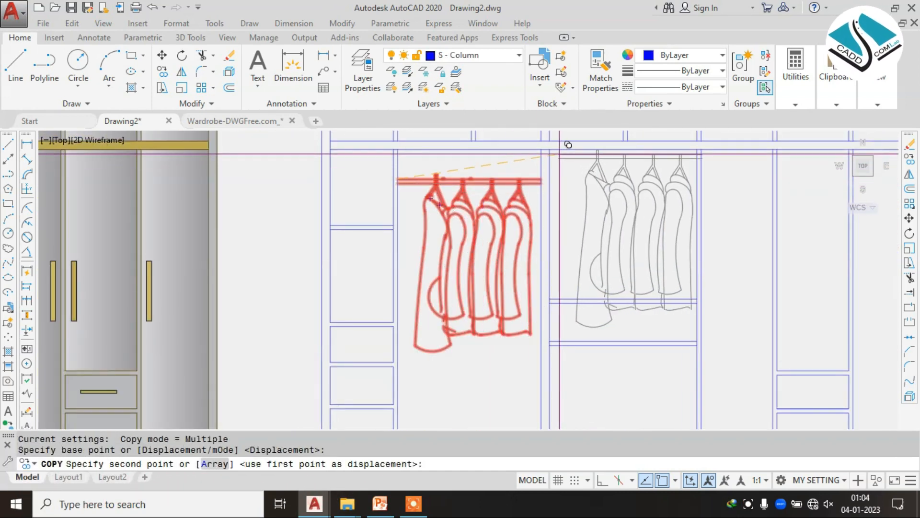
pyautogui.scroll(-3, 582, 199)
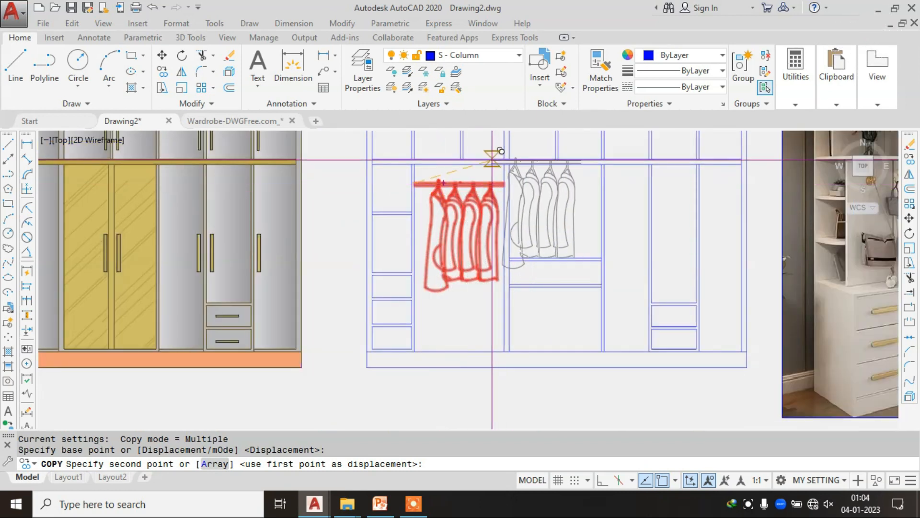
pyautogui.scroll(-3, 554, 206)
pyautogui.click(501, 289)
pyautogui.press('Escape')
# Step: Scale down the copied clothes and rod below the section by picking the scale factor freehand
pyautogui.scroll(2, 534, 301)
pyautogui.click(585, 248)
pyautogui.click(450, 372)
pyautogui.write('sc')
pyautogui.press('Return')
pyautogui.click(531, 343)
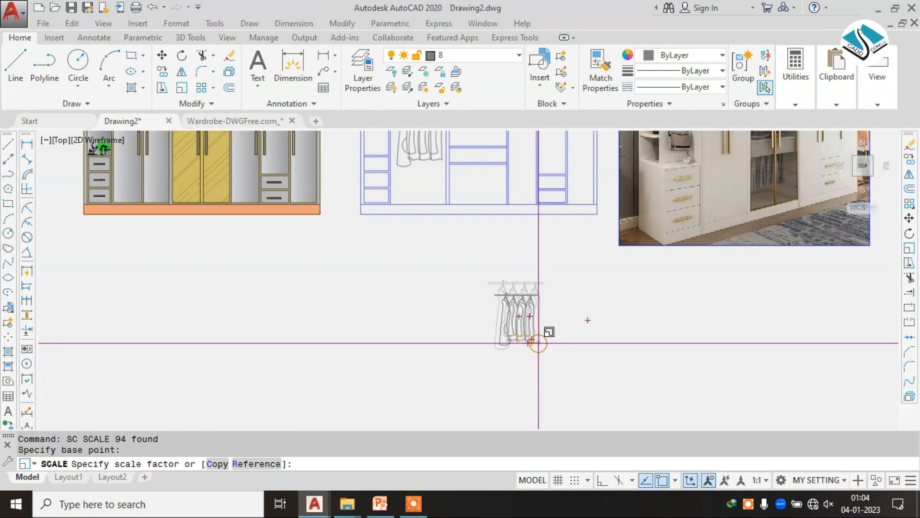
pyautogui.click(542, 349)
# Step: Move the reduced clothes and rod into the middle compartment, placing the rod's left end on the divider beneath the top panel
pyautogui.click(567, 256)
pyautogui.click(461, 378)
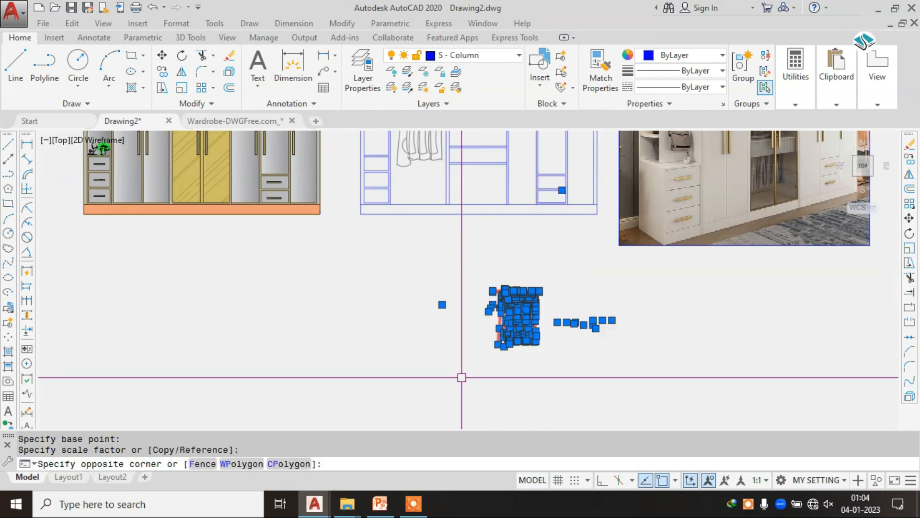
pyautogui.write('m')
pyautogui.press('Return')
pyautogui.scroll(4, 496, 302)
pyautogui.click(489, 242)
pyautogui.scroll(-5, 463, 182)
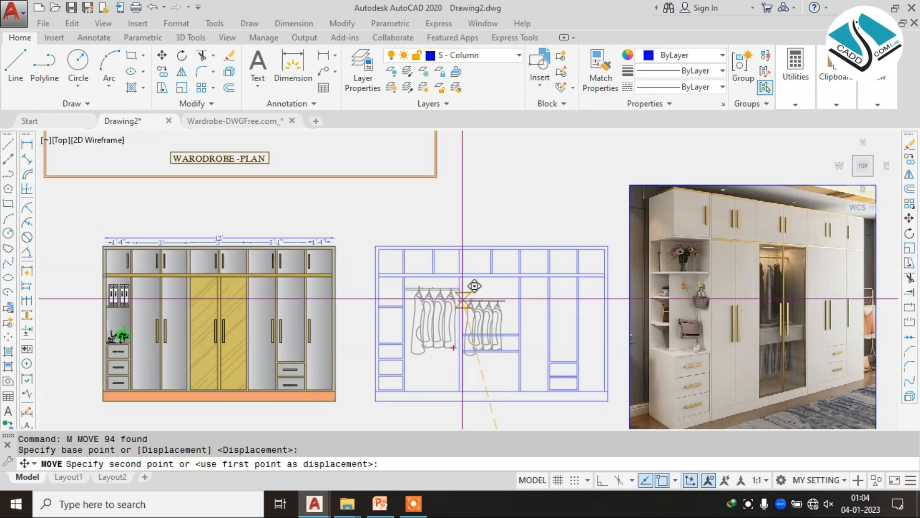
pyautogui.scroll(4, 485, 228)
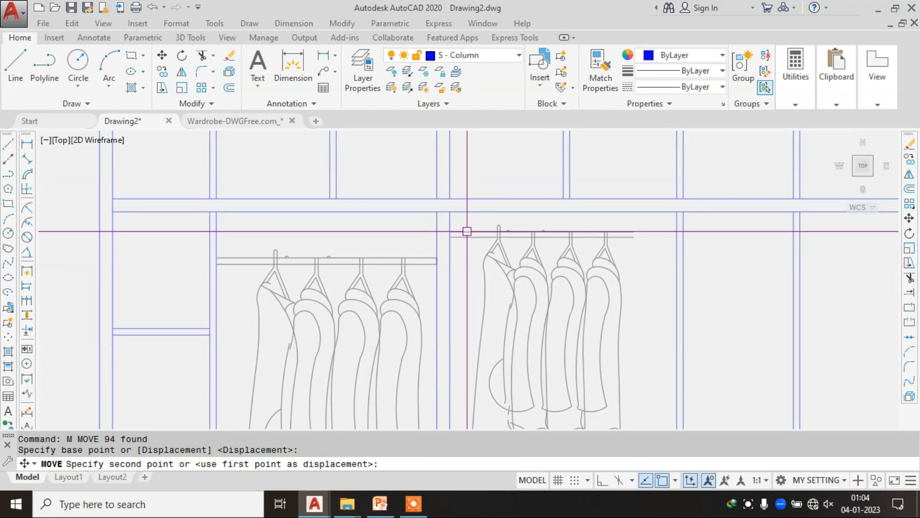
pyautogui.click(470, 231)
pyautogui.scroll(-4, 470, 206)
pyautogui.press('Escape')
# Step: Extend both lines of the middle compartment's rod to the right-hand divider
pyautogui.scroll(4, 555, 230)
pyautogui.write('E')
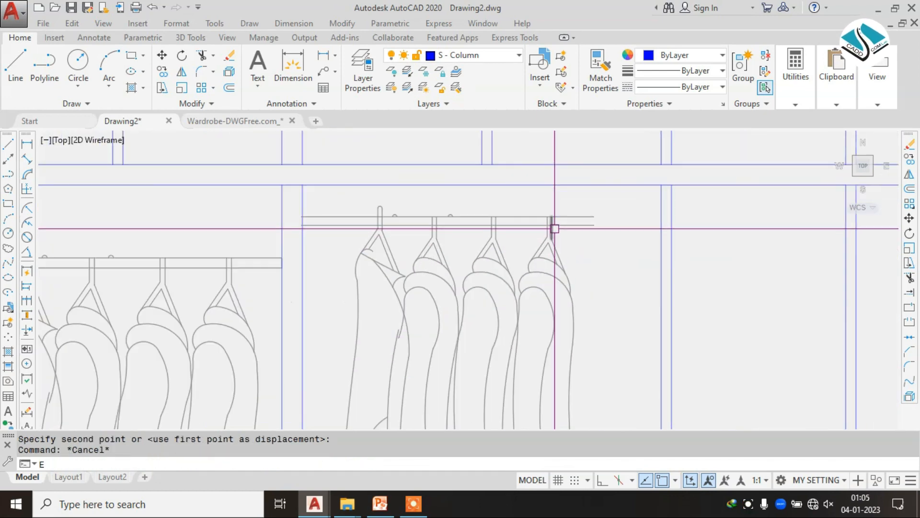
pyautogui.press('Return')
pyautogui.click(584, 208)
pyautogui.click(579, 235)
# Step: Deepen the curve of the longest garment's hem arc in the middle compartment and move the arc above the shelf
pyautogui.scroll(-4, 580, 235)
pyautogui.scroll(6, 497, 348)
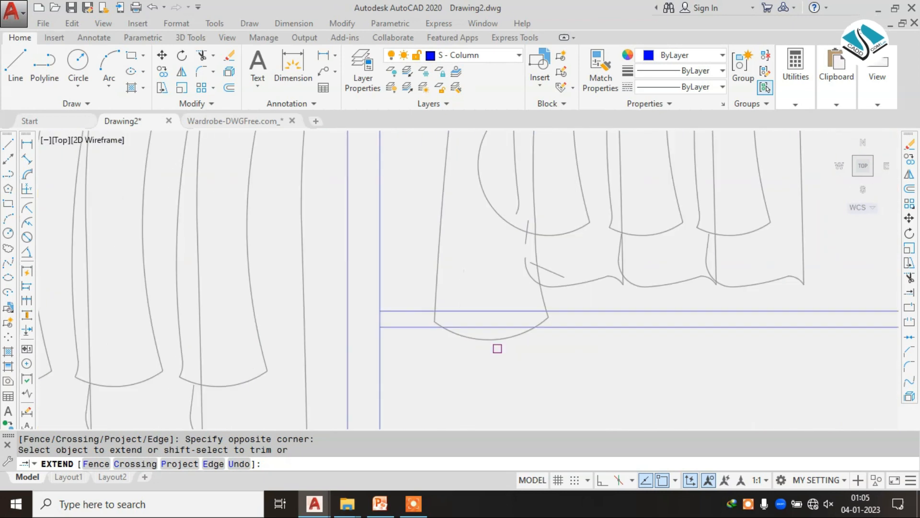
pyautogui.press('Escape')
pyautogui.click(493, 339)
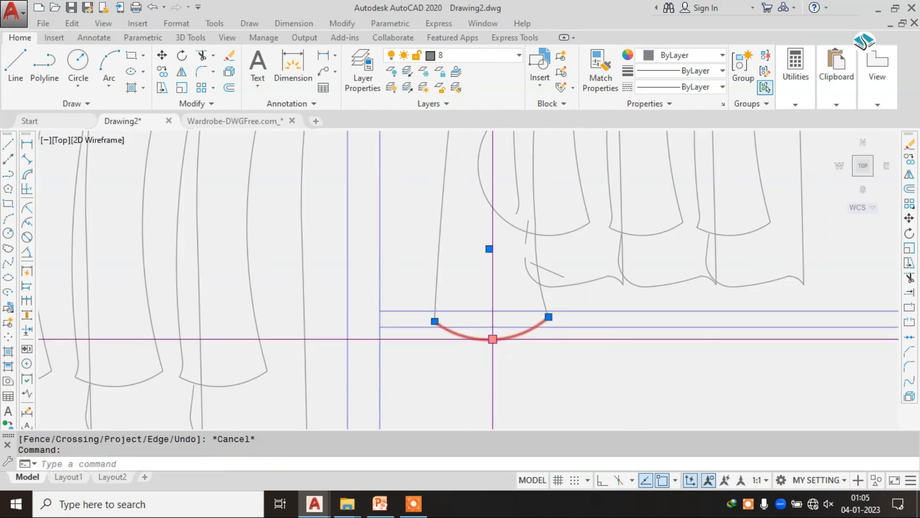
pyautogui.click(493, 340)
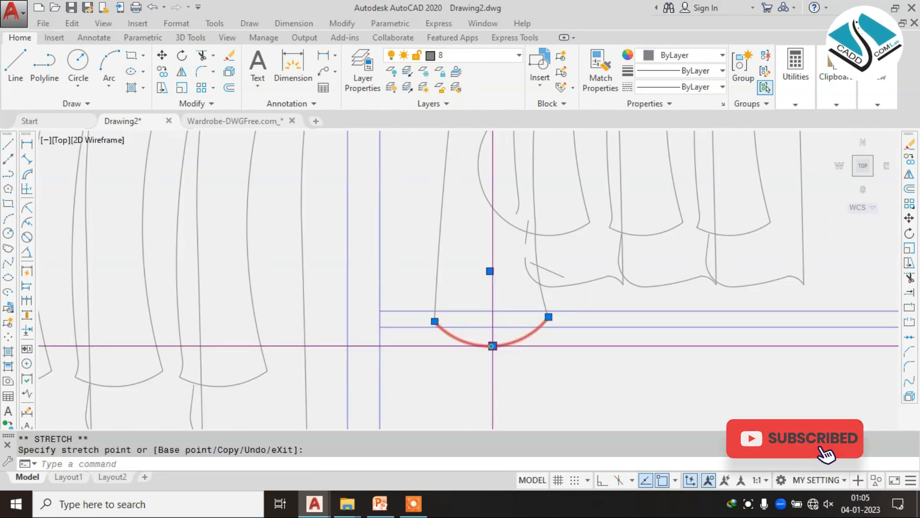
pyautogui.press('Escape')
pyautogui.write('m')
pyautogui.press('Return')
pyautogui.click(503, 342)
pyautogui.click(509, 303)
pyautogui.press('Escape')
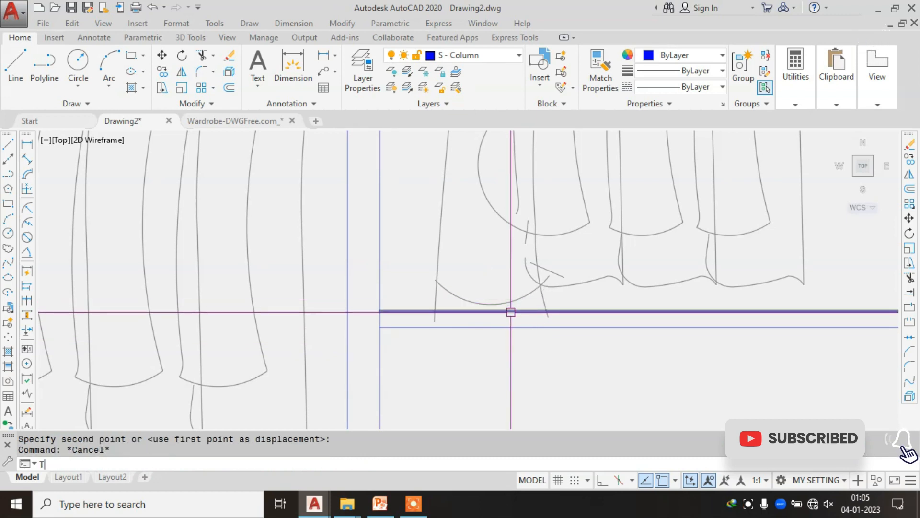
# Step: Trim the longest garment's side lines where they run past the raised hem arc
pyautogui.scroll(4, 448, 320)
pyautogui.write('tr')
pyautogui.press('Return')
pyautogui.click(409, 315)
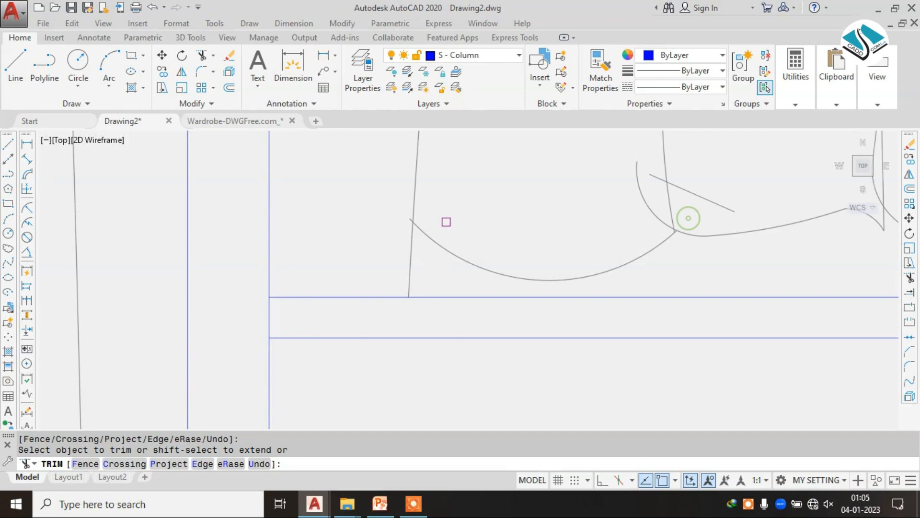
pyautogui.scroll(-10, 409, 232)
pyautogui.click(479, 252)
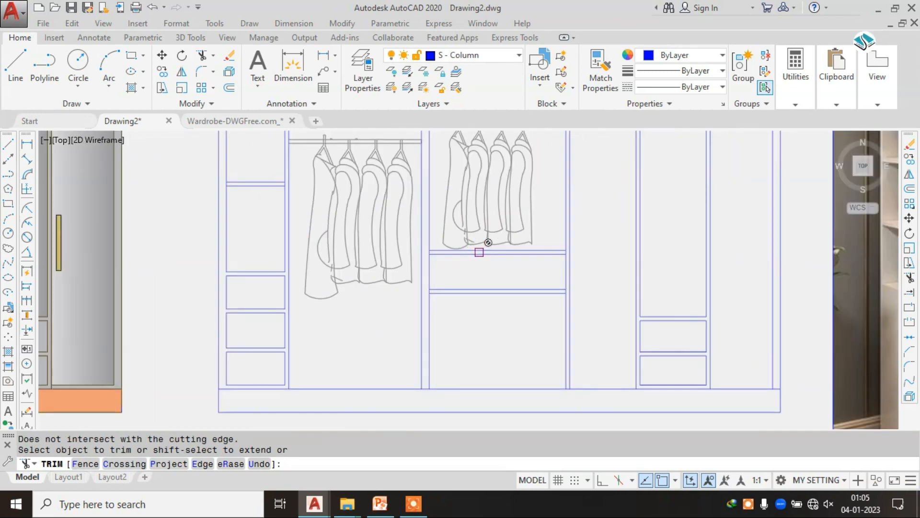
pyautogui.moveTo(494, 230); pyautogui.dragTo(492, 278, button='middle')
pyautogui.scroll(-2, 453, 194)
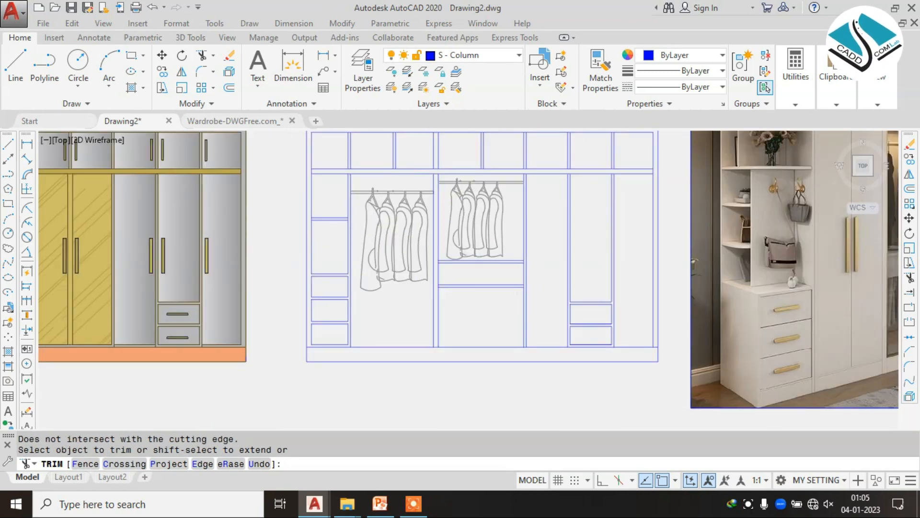
pyautogui.press('Escape')
# Step: Copy the middle compartment's hanging clothes and rod to the empty area below the section
pyautogui.scroll(-2, 467, 301)
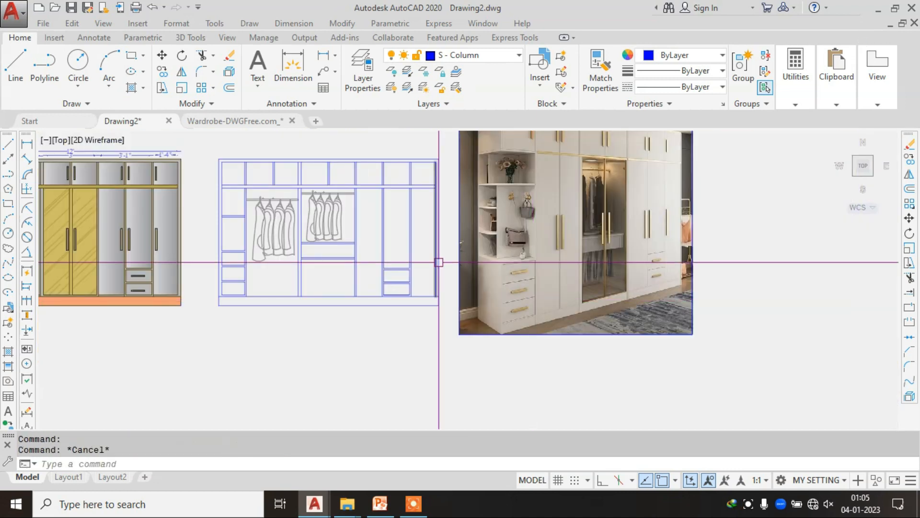
pyautogui.scroll(4, 320, 234)
pyautogui.moveTo(350, 178); pyautogui.dragTo(558, 228, button='middle')
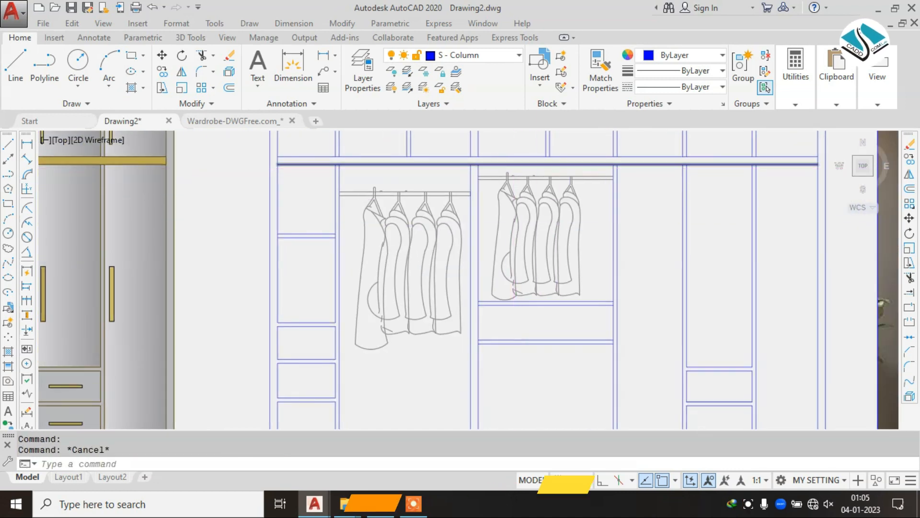
pyautogui.scroll(6, 522, 177)
pyautogui.press('Escape')
pyautogui.click(775, 154)
pyautogui.click(412, 326)
pyautogui.scroll(-2, 452, 227)
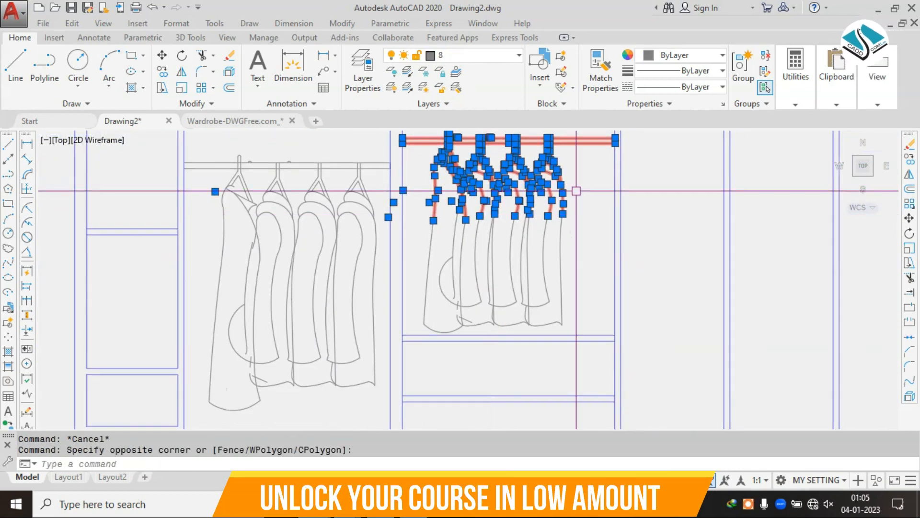
pyautogui.click(592, 177)
pyautogui.click(427, 320)
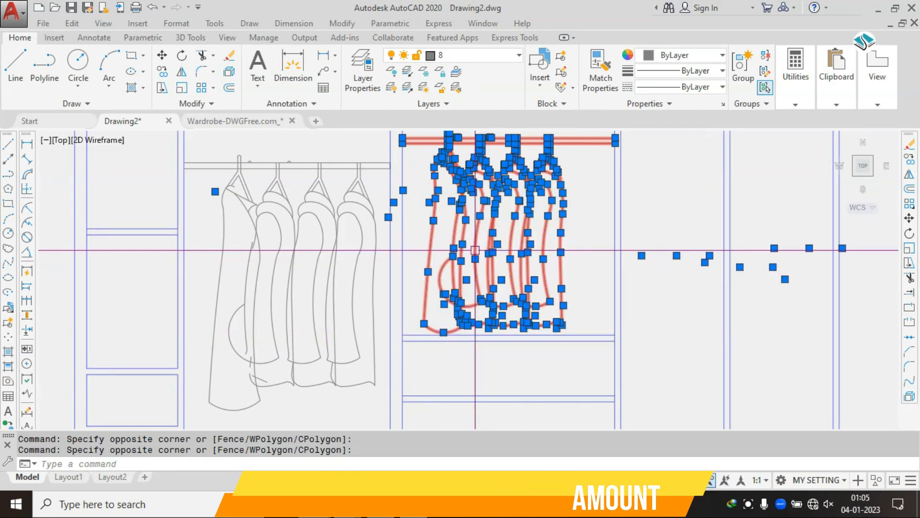
pyautogui.write('Co')
pyautogui.press('Return')
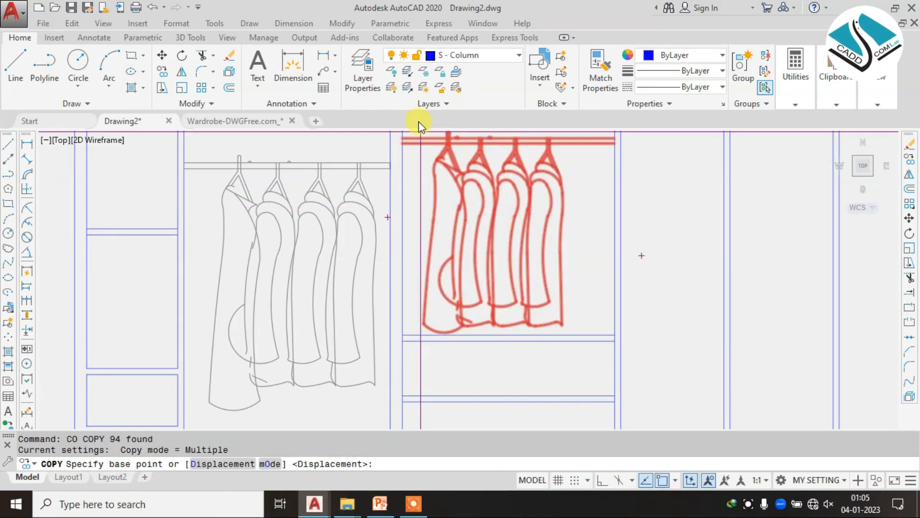
pyautogui.click(418, 136)
pyautogui.scroll(-2, 418, 136)
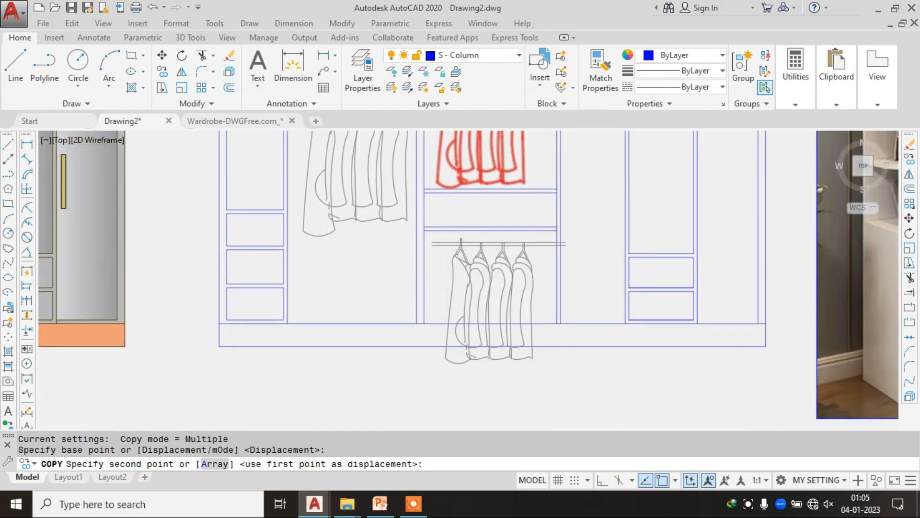
pyautogui.click(425, 133)
pyautogui.press('Escape')
# Step: Scale down the new clothes and rod copy about its middle by picking the factor freehand
pyautogui.click(555, 313)
pyautogui.click(418, 412)
pyautogui.write('sc')
pyautogui.press('Return')
pyautogui.click(483, 374)
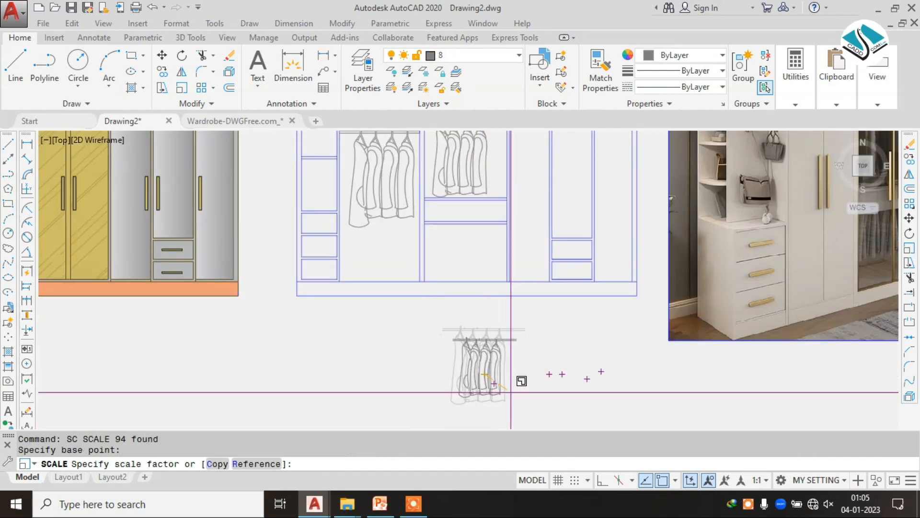
pyautogui.click(511, 393)
pyautogui.click(548, 328)
pyautogui.click(419, 419)
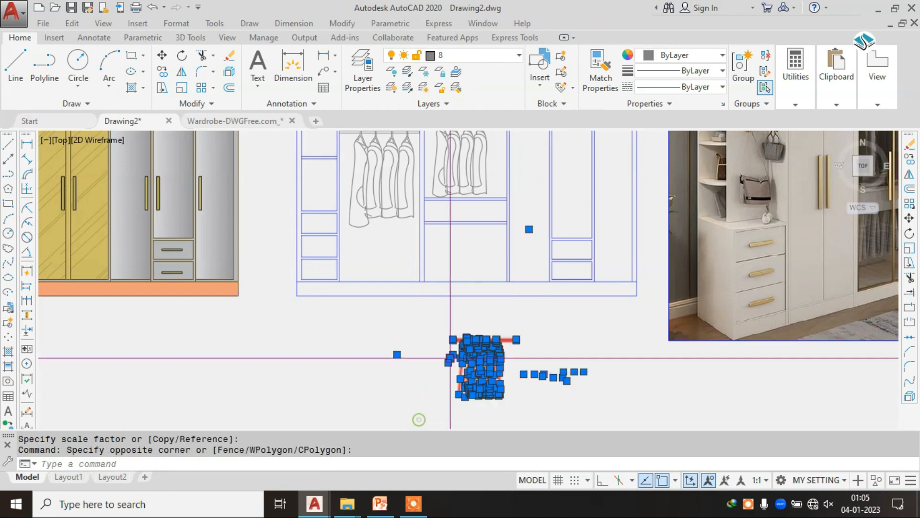
pyautogui.write('m')
pyautogui.press('Return')
pyautogui.scroll(3, 453, 357)
pyautogui.click(447, 317)
pyautogui.scroll(-4, 437, 208)
pyautogui.scroll(5, 446, 205)
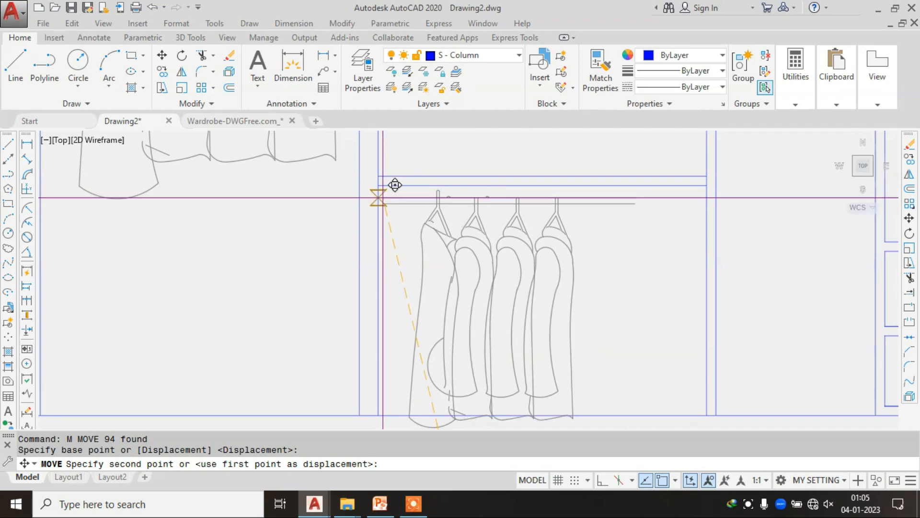
pyautogui.scroll(-3, 392, 187)
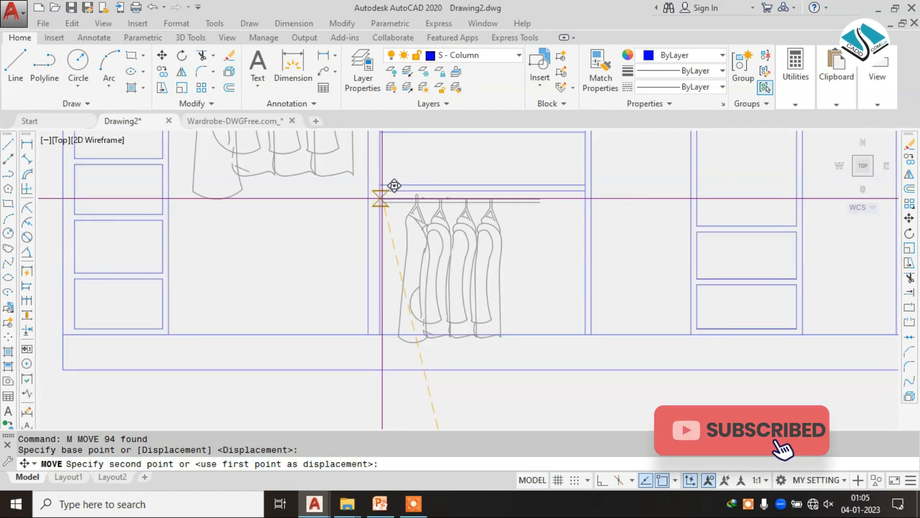
pyautogui.scroll(2, 404, 267)
pyautogui.press('Escape')
# Step: Scale down the clothes and rod copy below the section again, picking the factor freehand
pyautogui.click(665, 267)
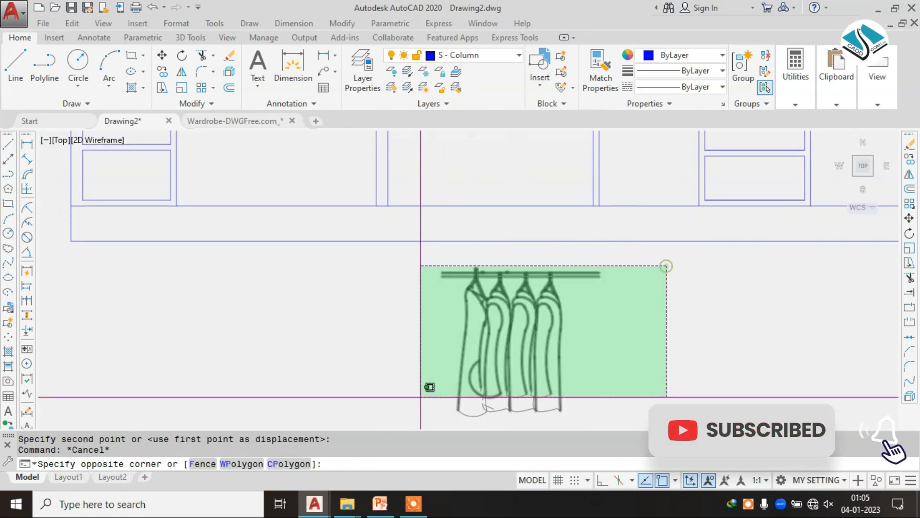
pyautogui.scroll(-2, 427, 364)
pyautogui.scroll(-2, 432, 363)
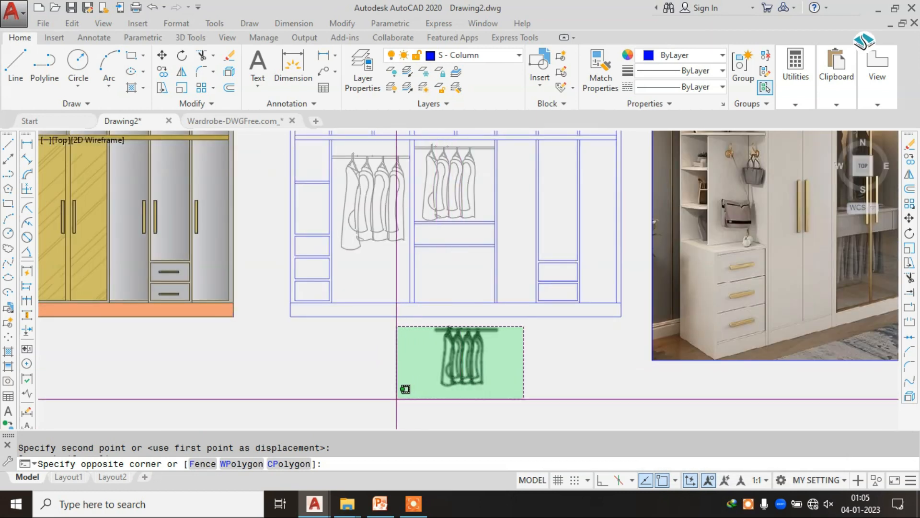
pyautogui.click(396, 398)
pyautogui.write('sc')
pyautogui.press('Return')
pyautogui.scroll(4, 446, 400)
pyautogui.click(486, 372)
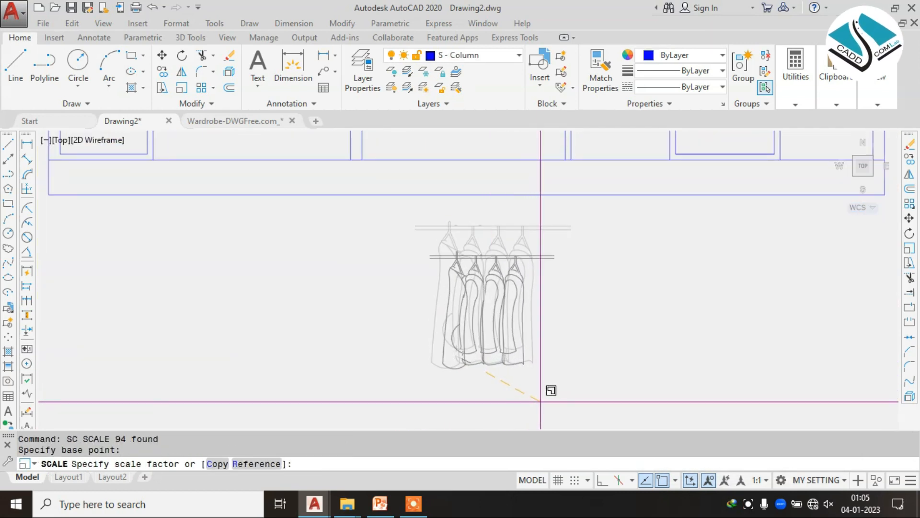
pyautogui.press('Escape')
# Step: Move the scaled clothes and rod copy into the middle compartment's lower space, with the rod's end on the left divider just under the shelf
pyautogui.click(602, 234)
pyautogui.click(417, 355)
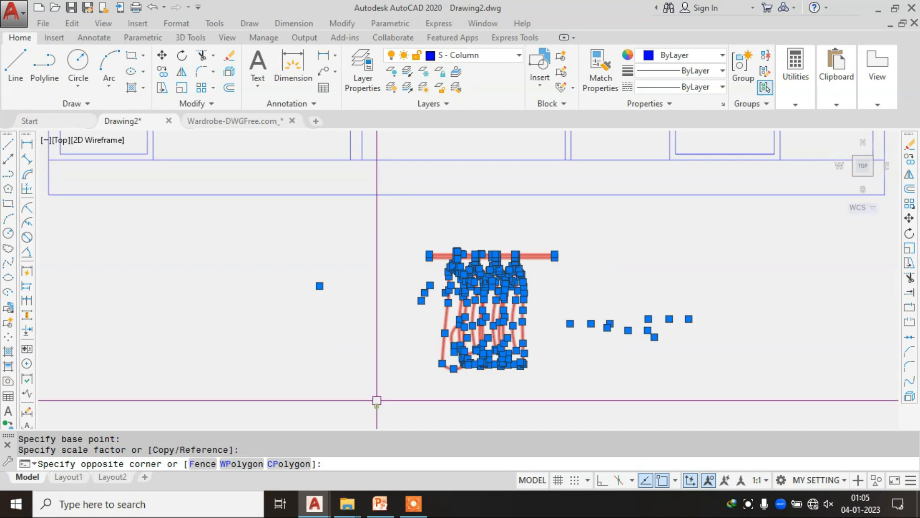
pyautogui.write('m')
pyautogui.press('Return')
pyautogui.scroll(4, 441, 252)
pyautogui.click(420, 264)
pyautogui.scroll(-6, 427, 259)
pyautogui.moveTo(439, 169); pyautogui.dragTo(458, 336, button='middle')
pyautogui.scroll(4, 432, 292)
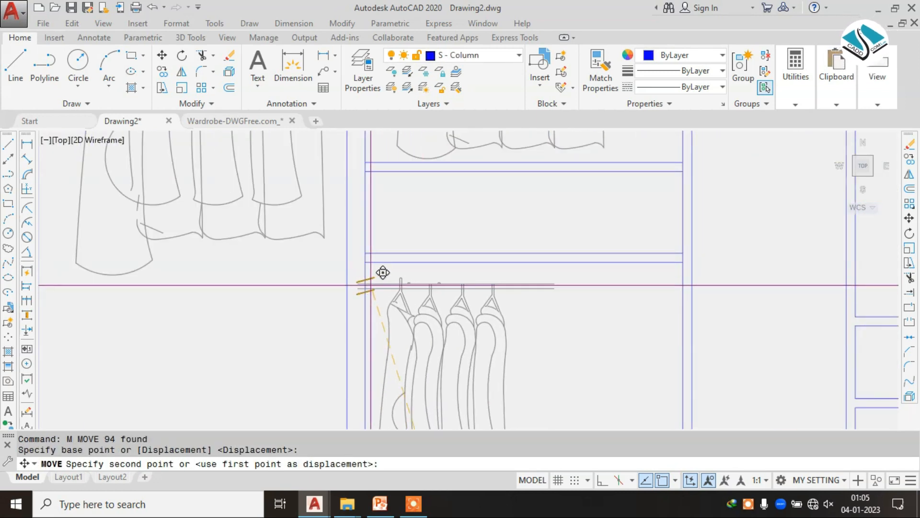
pyautogui.click(370, 283)
pyautogui.moveTo(370, 281); pyautogui.dragTo(302, 166, button='middle')
pyautogui.press('Escape')
pyautogui.press('Escape')
# Step: Extend the lower rod's lines to the middle compartment's right divider
pyautogui.write('Ex')
pyautogui.press('Return')
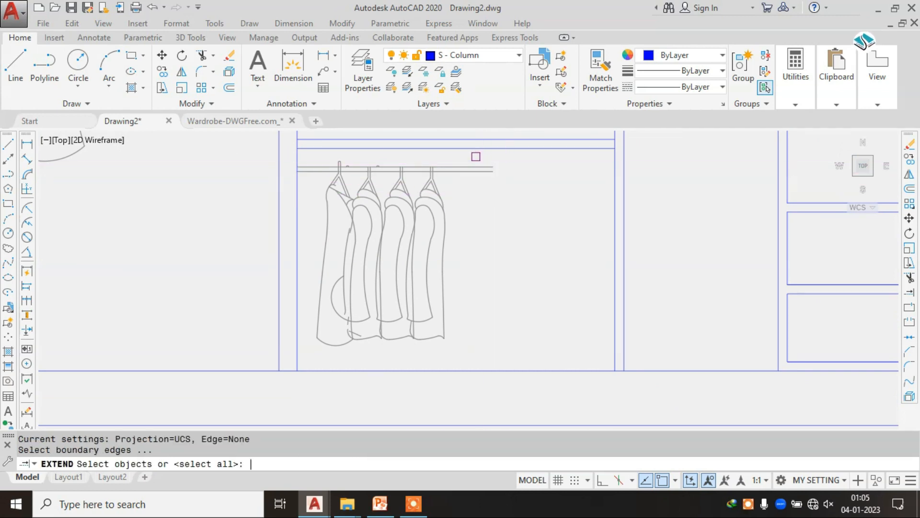
pyautogui.scroll(-8, 494, 207)
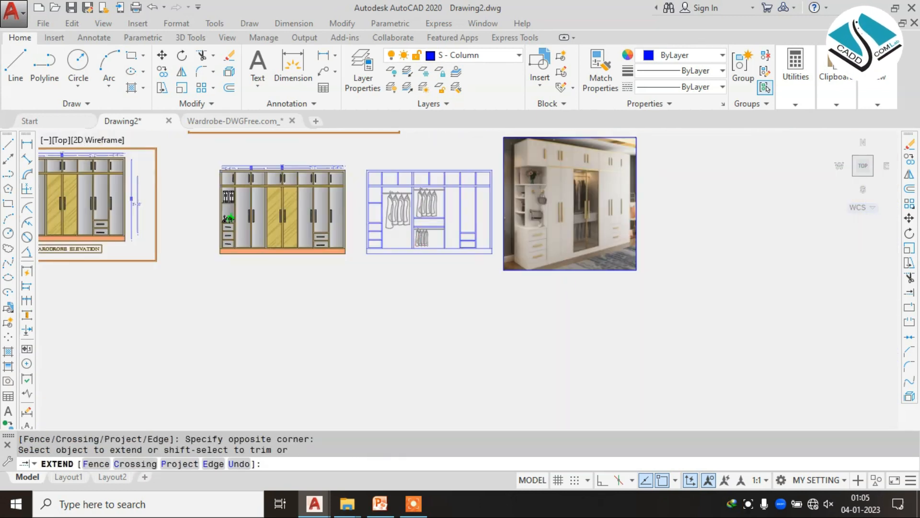
pyautogui.press('Escape')
# Step: Erase the unneeded geometry near the spare pair of long garments and scale the pair down freehand
pyautogui.scroll(4, 717, 255)
pyautogui.click(764, 201)
pyautogui.click(729, 267)
pyautogui.write('E')
pyautogui.press('Return')
pyautogui.click(785, 204)
pyautogui.click(655, 376)
pyautogui.write('SC')
pyautogui.press('Return')
pyautogui.click(613, 290)
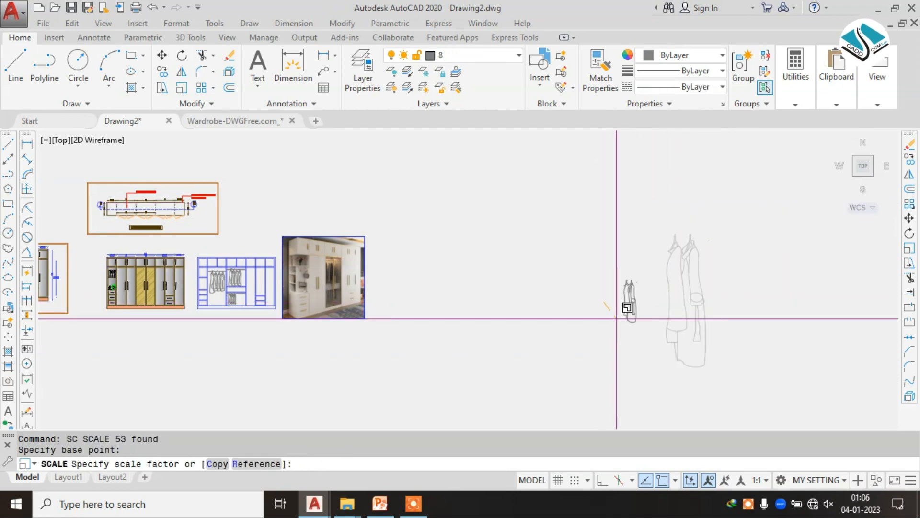
pyautogui.click(629, 308)
# Step: Move the pair of long garments to the empty area below the wardrobe section
pyautogui.click(679, 255)
pyautogui.click(587, 355)
pyautogui.write('M')
pyautogui.press('Return')
pyautogui.click(602, 321)
pyautogui.moveTo(311, 357); pyautogui.dragTo(487, 345, button='middle')
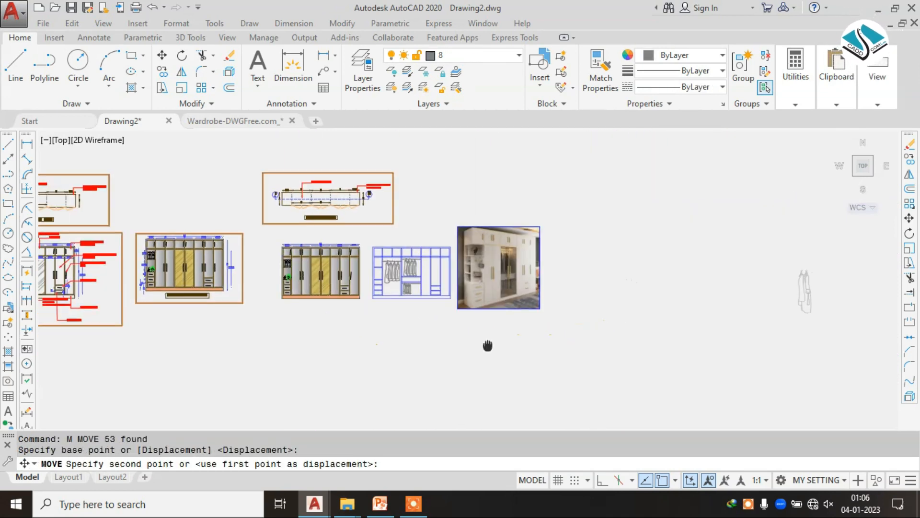
pyautogui.scroll(5, 416, 312)
pyautogui.moveTo(341, 355); pyautogui.dragTo(425, 212, button='middle')
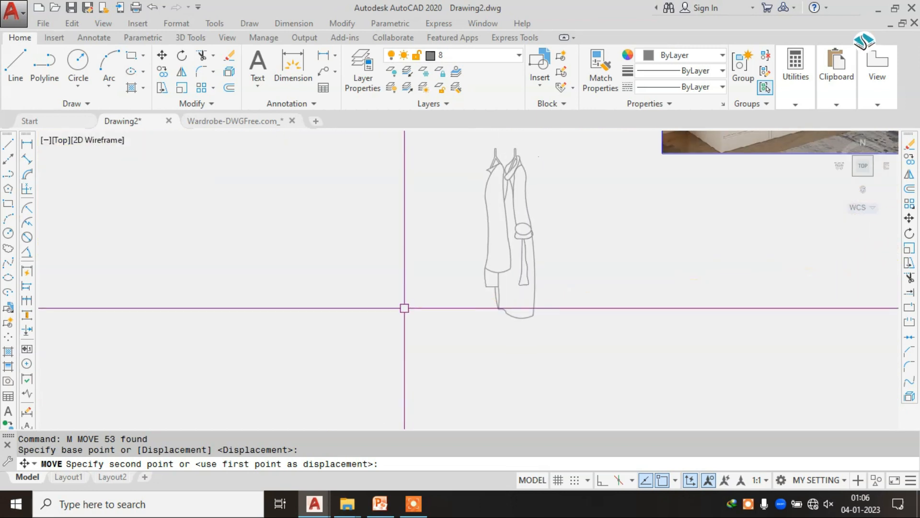
pyautogui.press('Escape')
# Step: Scale the pair of long garments down about the shorter garment's lower part, picking the factor freehand
pyautogui.click(558, 139)
pyautogui.click(433, 343)
pyautogui.write('SC')
pyautogui.press('Return')
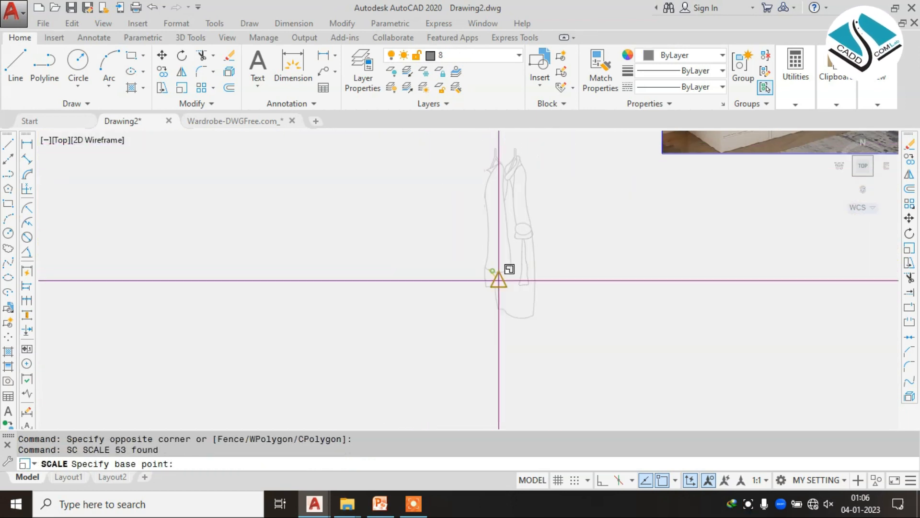
pyautogui.click(494, 274)
pyautogui.click(528, 302)
# Step: Move the pair of long garments up to just beneath the section's plinth, under the middle compartment
pyautogui.click(556, 199)
pyautogui.click(409, 342)
pyautogui.write('M')
pyautogui.press('Return')
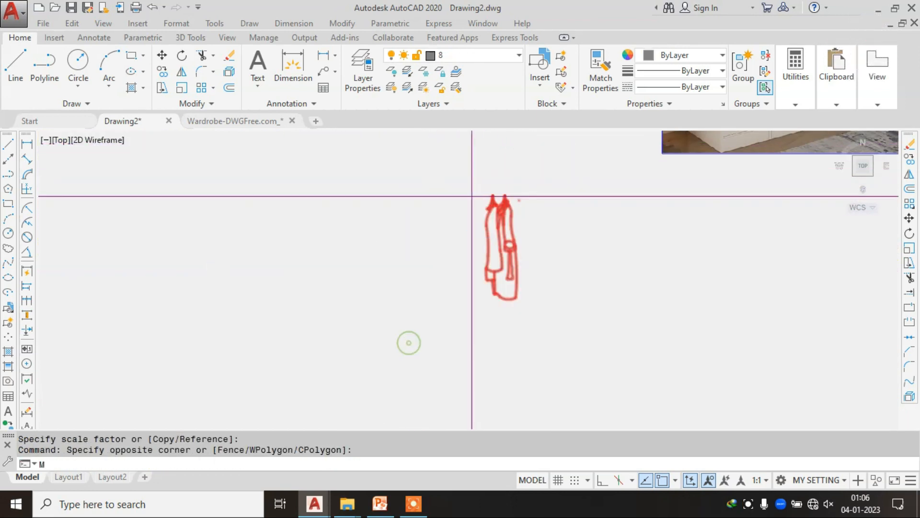
pyautogui.scroll(2, 470, 198)
pyautogui.click(523, 194)
pyautogui.scroll(-4, 525, 261)
pyautogui.scroll(4, 509, 149)
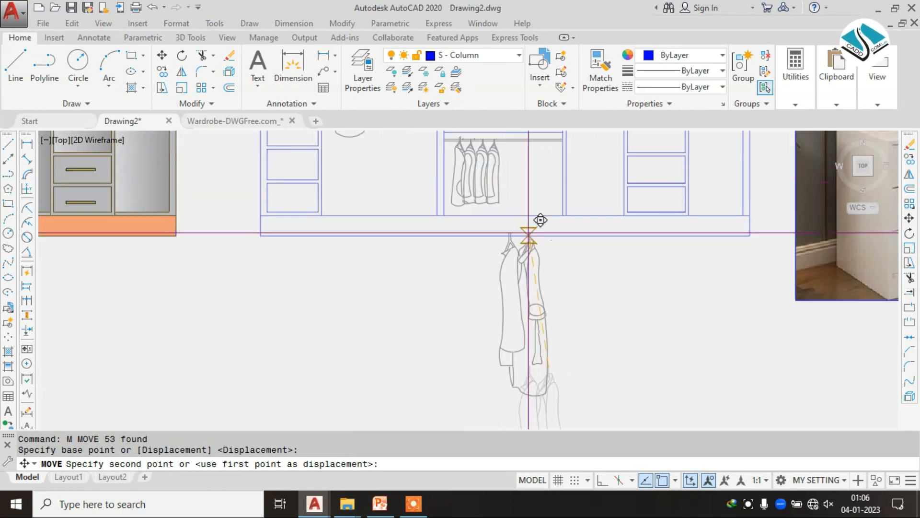
pyautogui.click(528, 242)
pyautogui.press('Escape')
# Step: Scale the pair of long garments down further about its middle, picking the factor freehand
pyautogui.click(489, 223)
pyautogui.scroll(2, 538, 367)
pyautogui.click(556, 369)
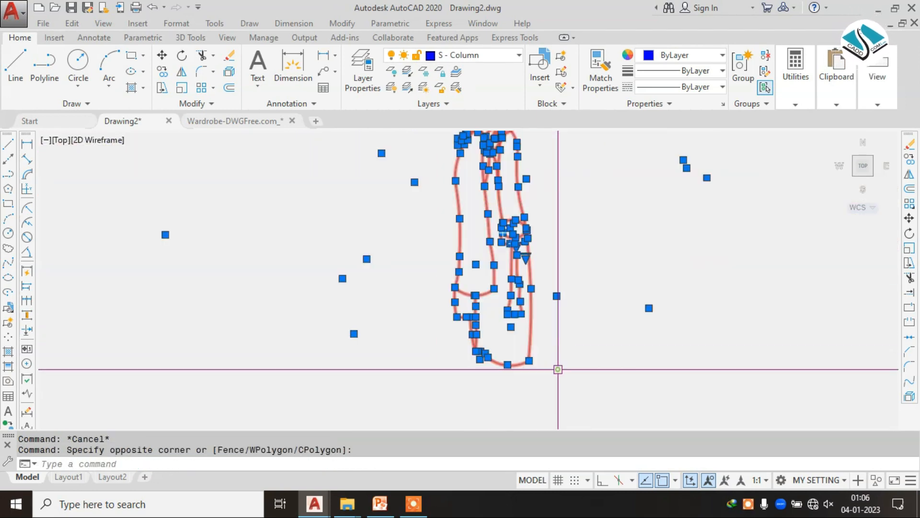
pyautogui.scroll(-2, 551, 364)
pyautogui.write('SC')
pyautogui.press('Return')
pyautogui.click(528, 249)
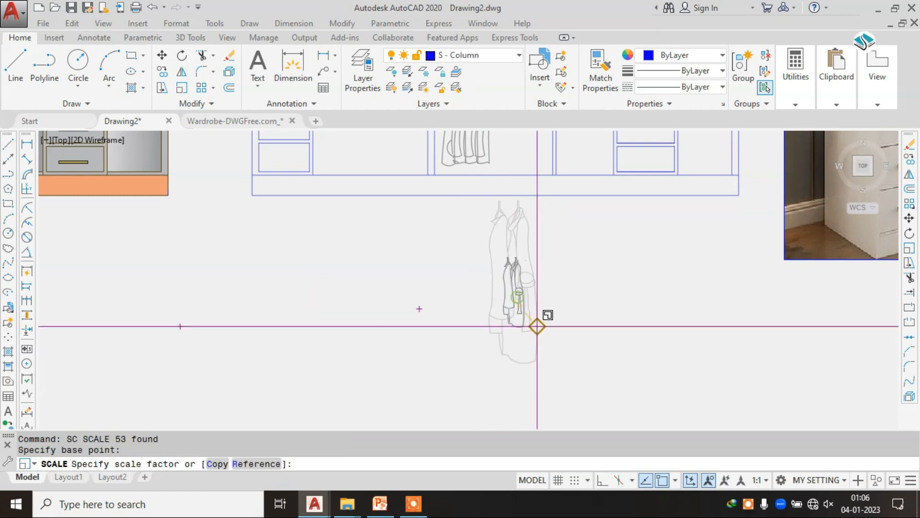
pyautogui.click(549, 329)
# Step: Move the pair of long garments onto the lower rod in the middle compartment, beside the four hanging clothes
pyautogui.click(571, 237)
pyautogui.click(470, 358)
pyautogui.write('M')
pyautogui.press('Return')
pyautogui.click(508, 251)
pyautogui.moveTo(508, 155); pyautogui.dragTo(517, 241, button='middle')
pyautogui.scroll(2, 527, 197)
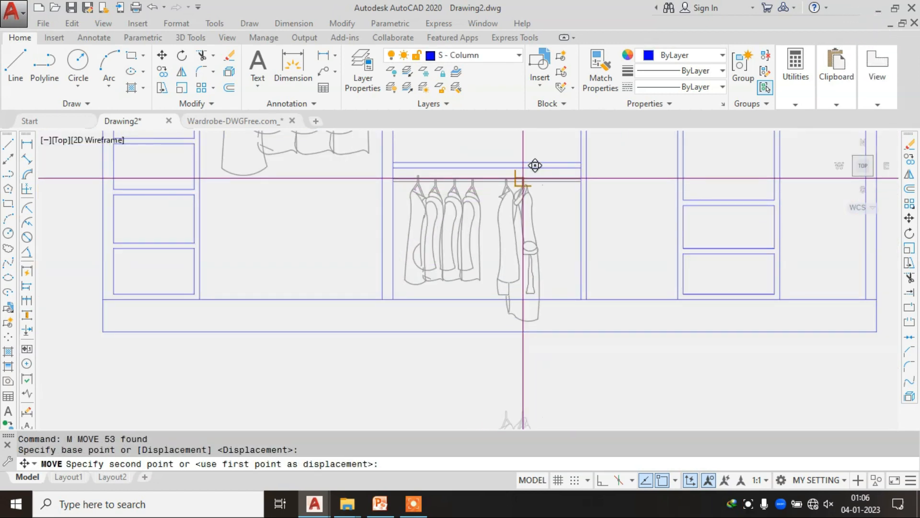
pyautogui.press('Escape')
pyautogui.scroll(4, 522, 243)
pyautogui.press('Escape')
pyautogui.press('Escape')
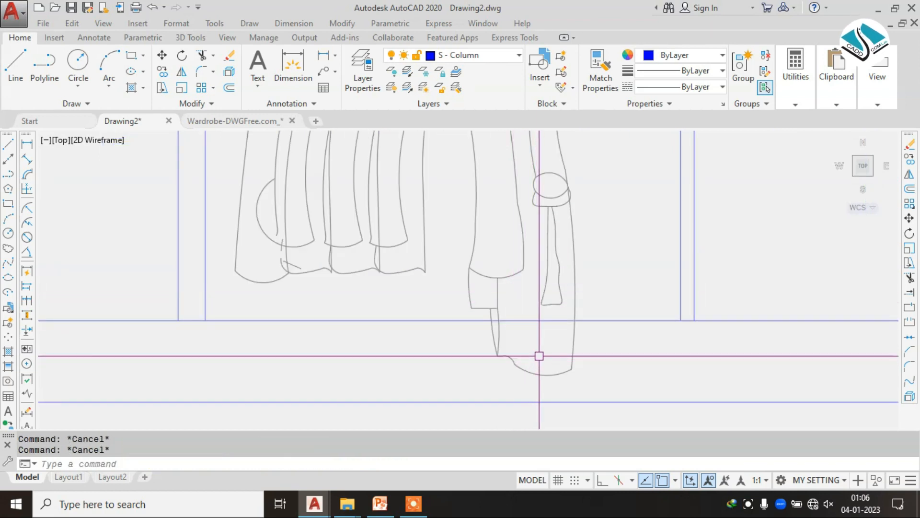
# Step: Draw a line across the longer garment above the compartment floor, starting from the shorter garment's bottom edge
pyautogui.press('Escape')
pyautogui.press('Escape')
pyautogui.write('L')
pyautogui.press('Return')
pyautogui.click(501, 303)
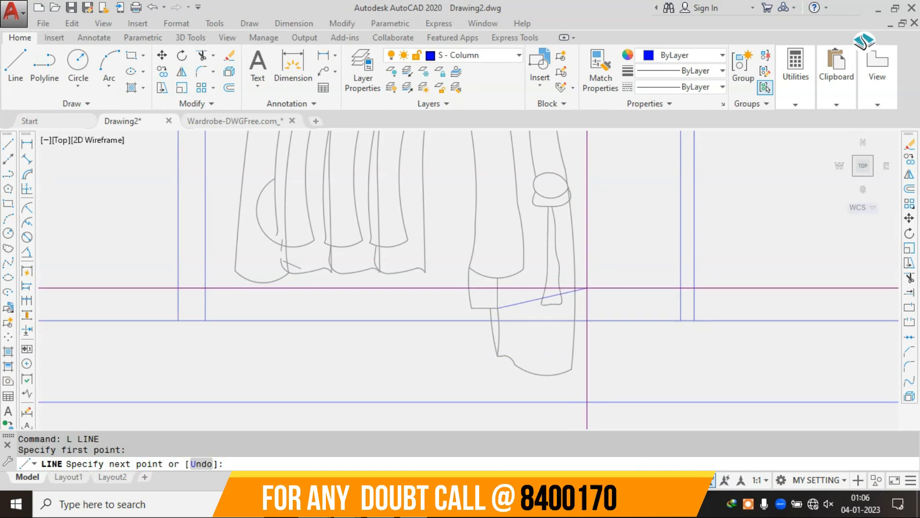
# Step: Trim the hanging coat outlines at the wardrobe's base line and erase the leftover pieces below it
pyautogui.scroll(4, 581, 358)
pyautogui.click(607, 338)
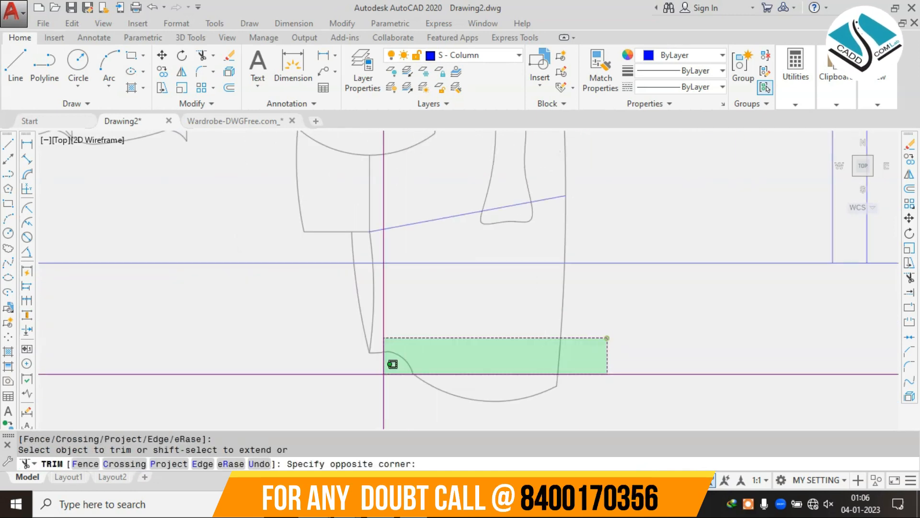
pyautogui.click(329, 396)
pyautogui.press('Escape')
pyautogui.click(508, 341)
pyautogui.click(380, 395)
pyautogui.write('E')
pyautogui.press('Return')
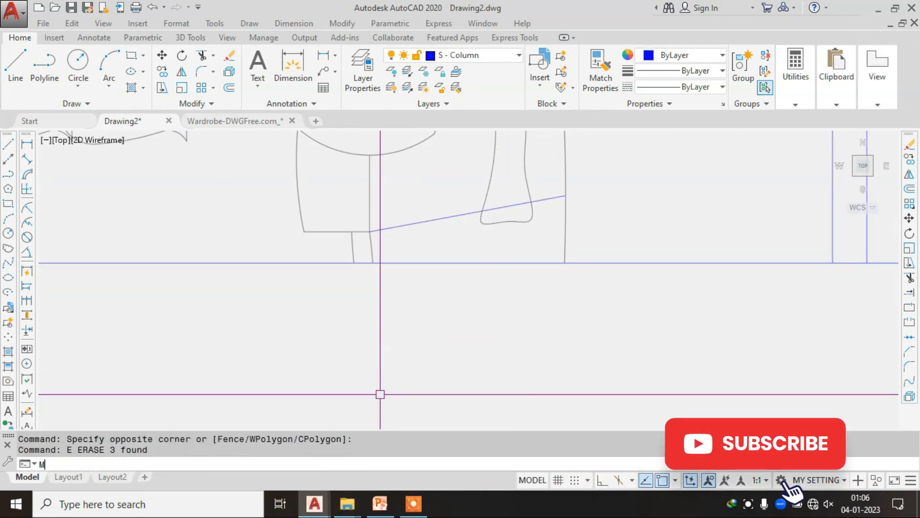
# Step: Match the blue hem line's properties to those of the coat's outline
pyautogui.write('MA')
pyautogui.press('Return')
pyautogui.click(563, 246)
pyautogui.scroll(-5, 559, 190)
pyautogui.press('Escape')
# Step: Switch to the Wardrobe-DWGFree.com_ drawing and bring up the elevation with the four 650-wide clothes compartments
pyautogui.moveTo(498, 261)
pyautogui.mouseDown(button='middle')
pyautogui.moveTo(440, 307)
pyautogui.moveTo(416, 307)
pyautogui.mouseUp(button='middle')
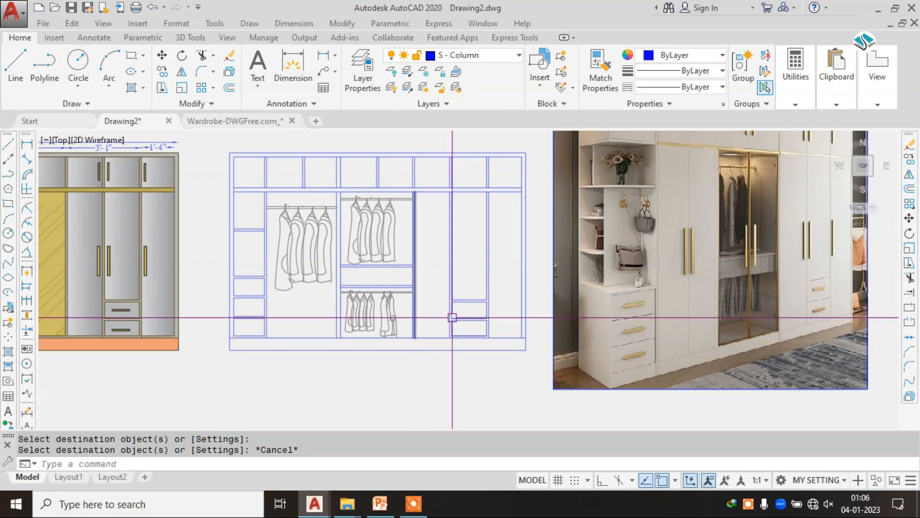
pyautogui.moveTo(482, 286); pyautogui.dragTo(411, 312, button='middle')
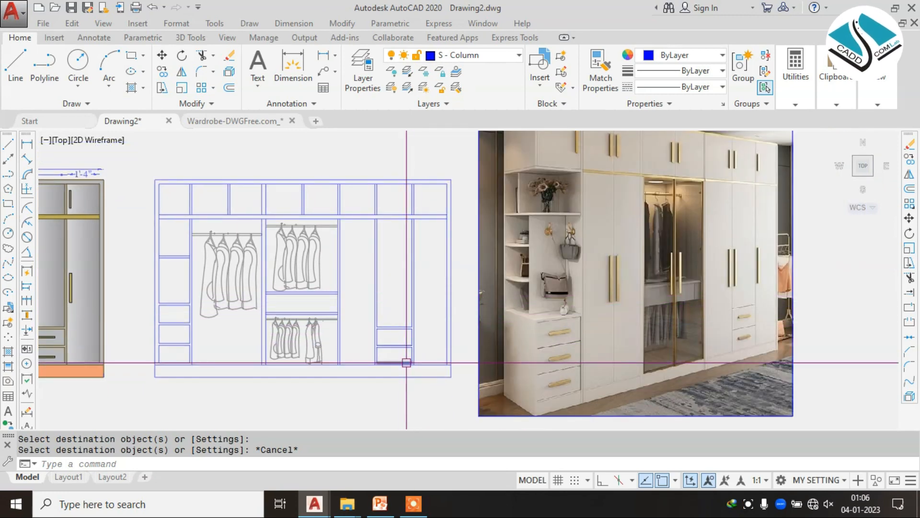
pyautogui.scroll(2, 403, 347)
pyautogui.scroll(-2, 372, 338)
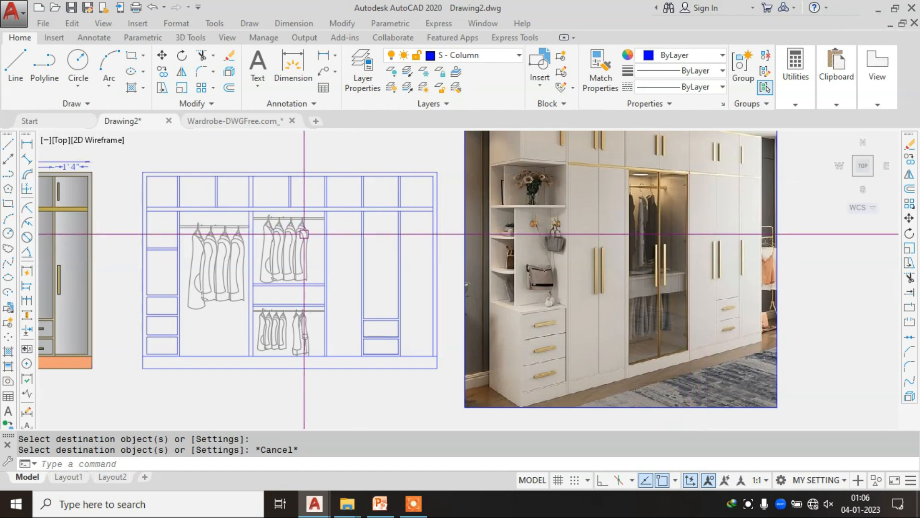
pyautogui.click(245, 126)
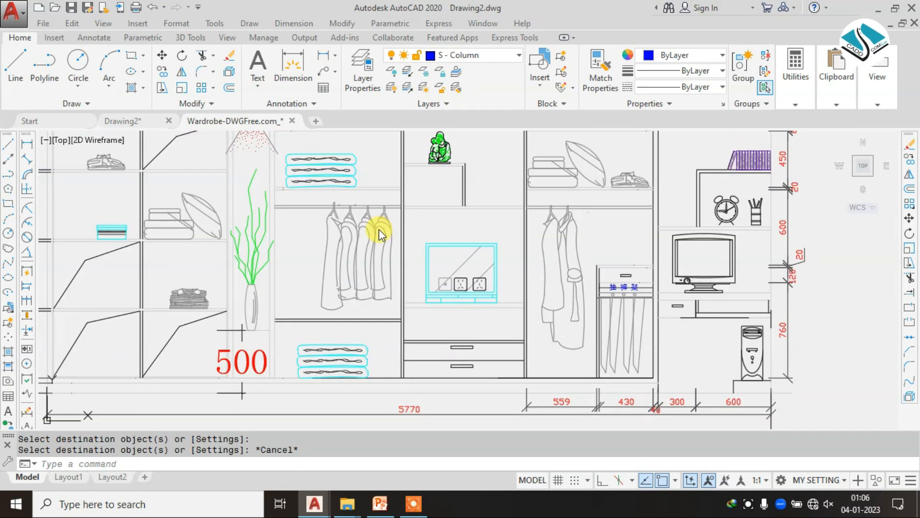
pyautogui.scroll(-3, 427, 235)
pyautogui.moveTo(297, 250); pyautogui.dragTo(452, 186, button='middle')
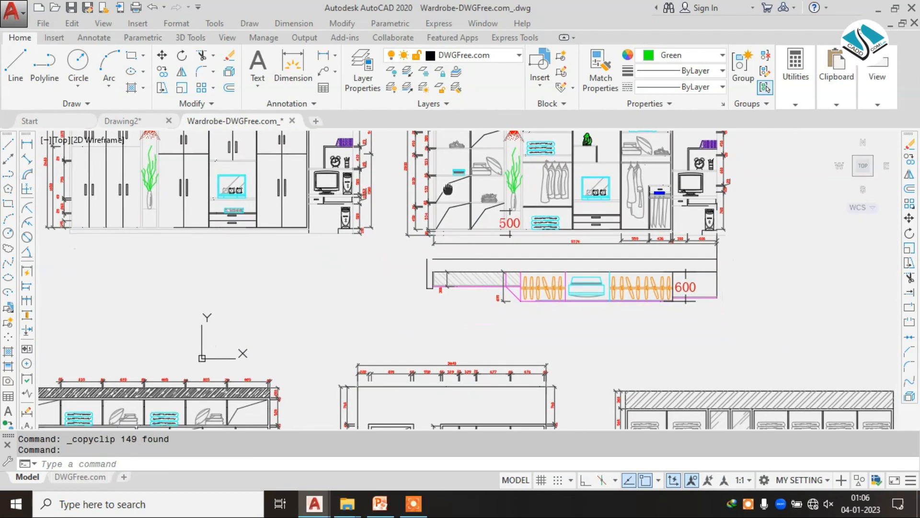
pyautogui.moveTo(425, 321); pyautogui.dragTo(495, 181, button='middle')
pyautogui.moveTo(592, 360); pyautogui.dragTo(636, 302, button='middle')
pyautogui.scroll(5, 270, 277)
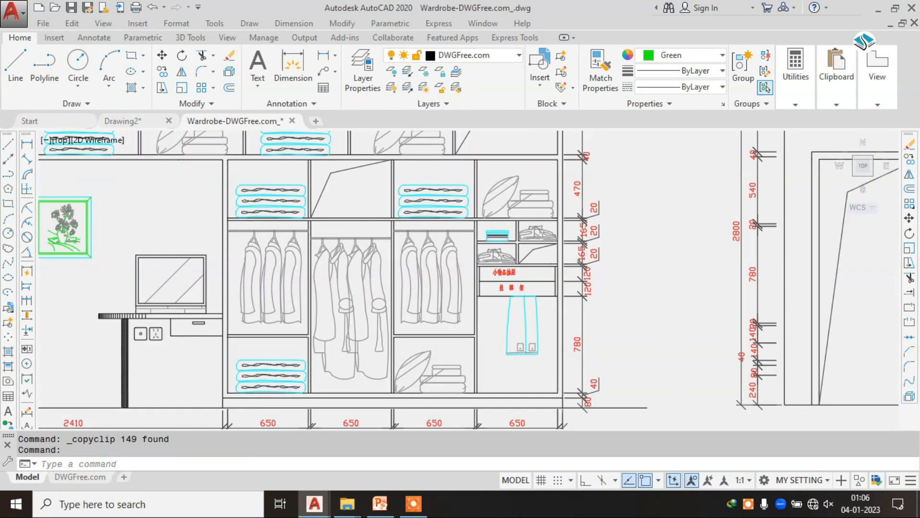
# Step: Select the rail and the three hanging garments in the first 650-wide compartment
pyautogui.click(224, 192)
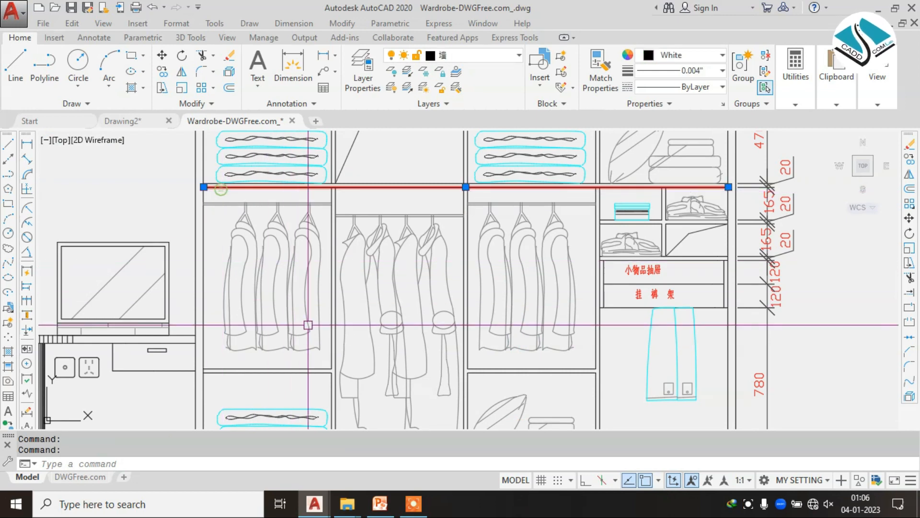
pyautogui.press('Escape')
pyautogui.scroll(2, 319, 196)
pyautogui.click(321, 192)
pyautogui.scroll(-2, 269, 290)
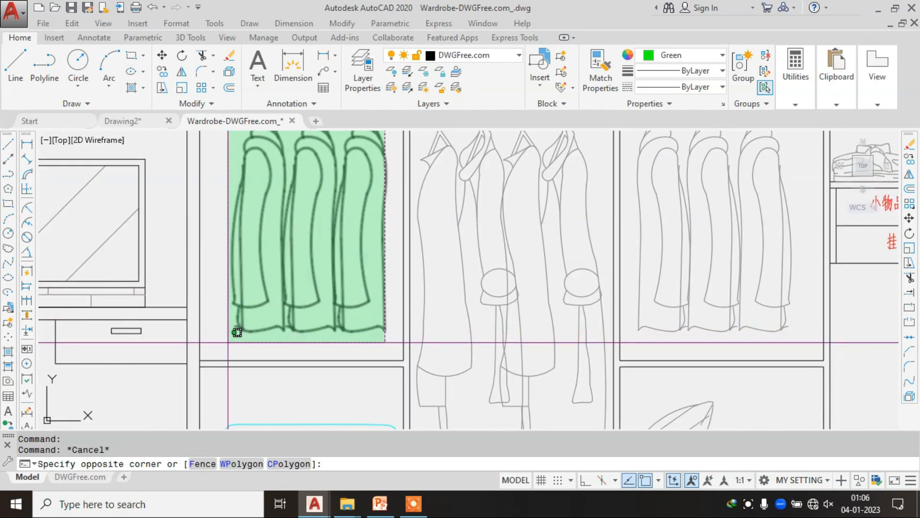
pyautogui.click(237, 329)
pyautogui.scroll(-3, 300, 296)
pyautogui.scroll(2, 431, 239)
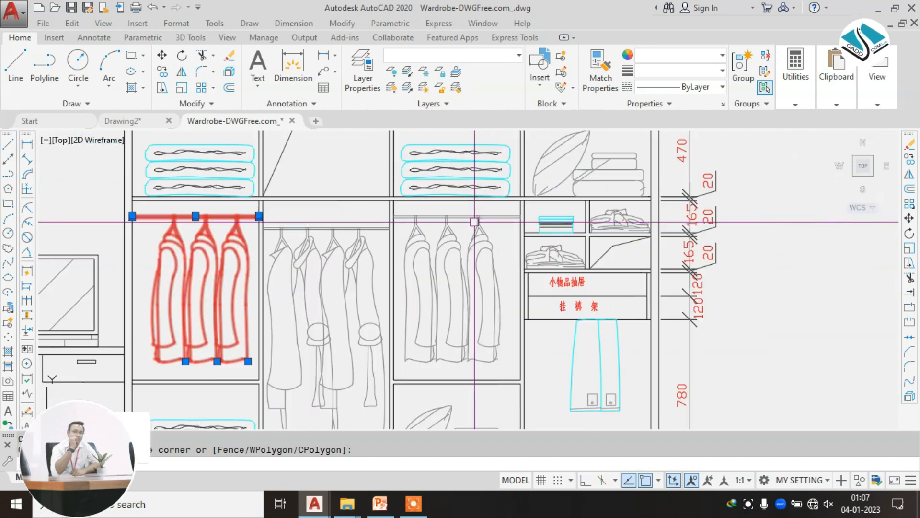
pyautogui.scroll(-2, 432, 240)
pyautogui.scroll(4, 482, 317)
# Step: Add the pillow-and-linen stacks from the lower and upper compartments and the folded shirts to the selection
pyautogui.click(534, 257)
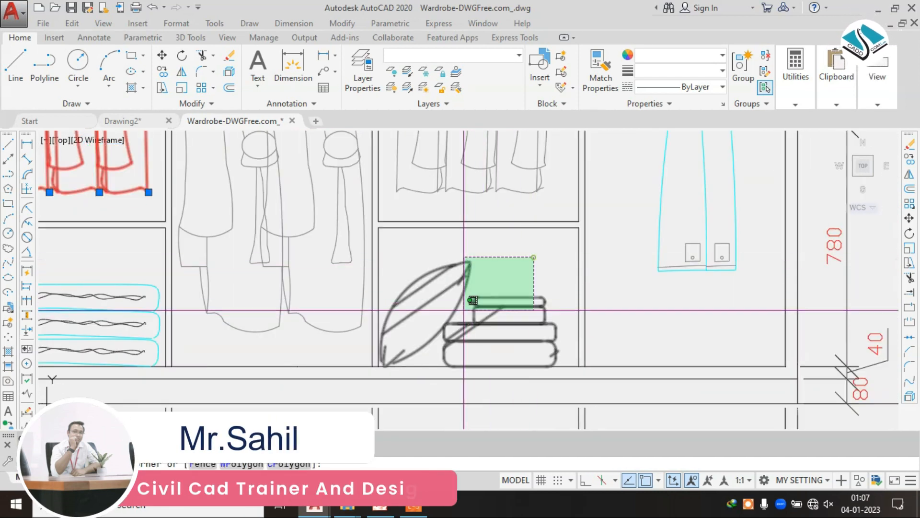
pyautogui.click(463, 312)
pyautogui.scroll(-4, 462, 313)
pyautogui.moveTo(503, 245); pyautogui.dragTo(473, 307, button='middle')
pyautogui.scroll(4, 504, 198)
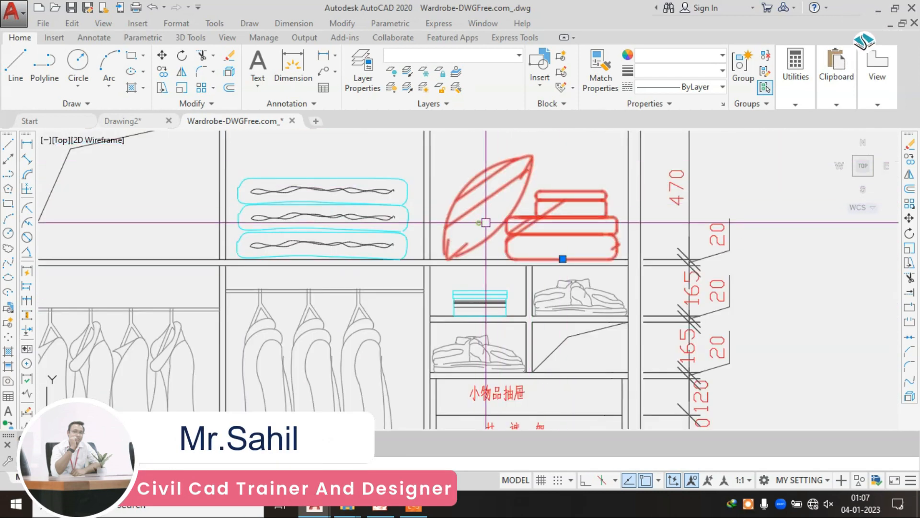
pyautogui.click(560, 289)
# Step: Add the remaining folded shirts, blanket stacks and upper pillow stack to the selection and copy everything to the clipboard
pyautogui.scroll(-2, 469, 294)
pyautogui.moveTo(422, 251); pyautogui.dragTo(435, 269, button='middle')
pyautogui.click(413, 257)
pyautogui.moveTo(333, 190); pyautogui.dragTo(425, 274, button='middle')
pyautogui.click(434, 246)
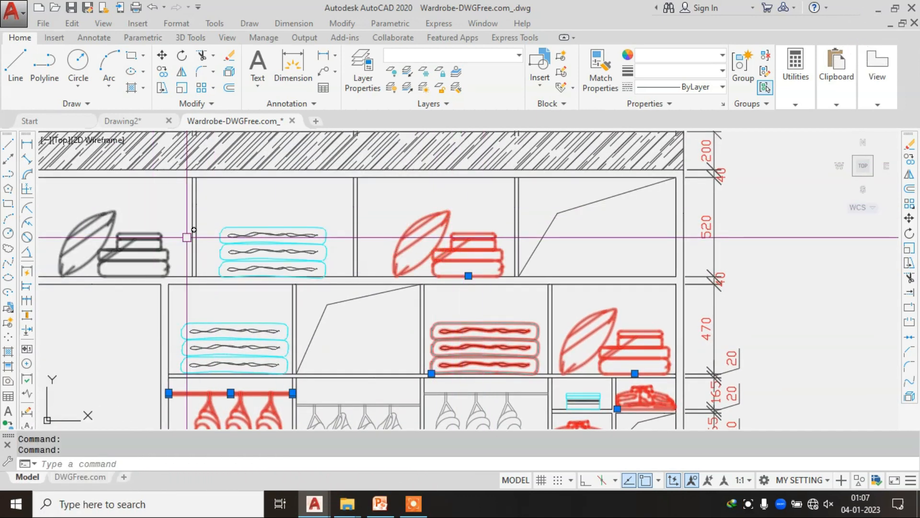
pyautogui.click(256, 244)
pyautogui.click(246, 250)
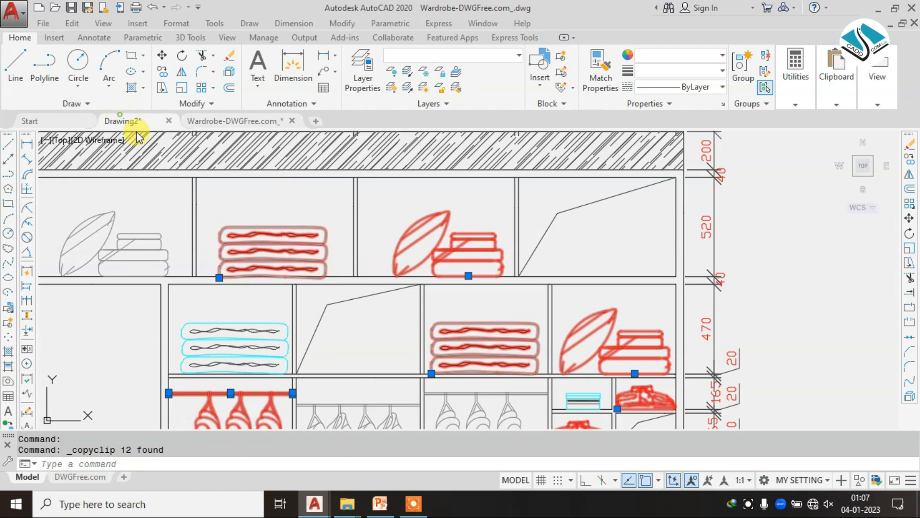
# Step: Switch to Drawing2 and paste the copied clothes and linens in the empty space beside the wardrobe drawings
pyautogui.click(135, 127)
pyautogui.hotkey('ctrl', 'v')
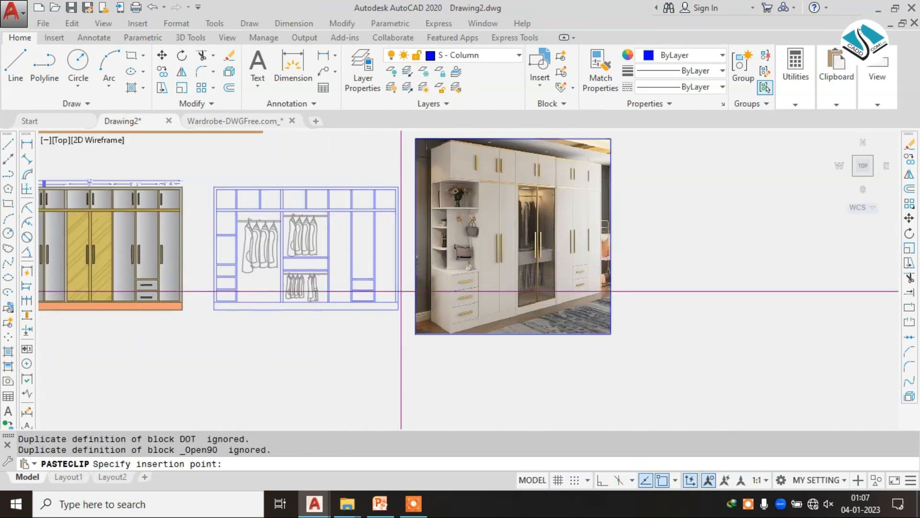
pyautogui.scroll(-6, 480, 269)
pyautogui.click(595, 270)
# Step: Scale down all the pasted clothes and linens from a base point below the hanging garments
pyautogui.click(700, 191)
pyautogui.click(486, 371)
pyautogui.write('sc')
pyautogui.press('Return')
pyautogui.click(543, 349)
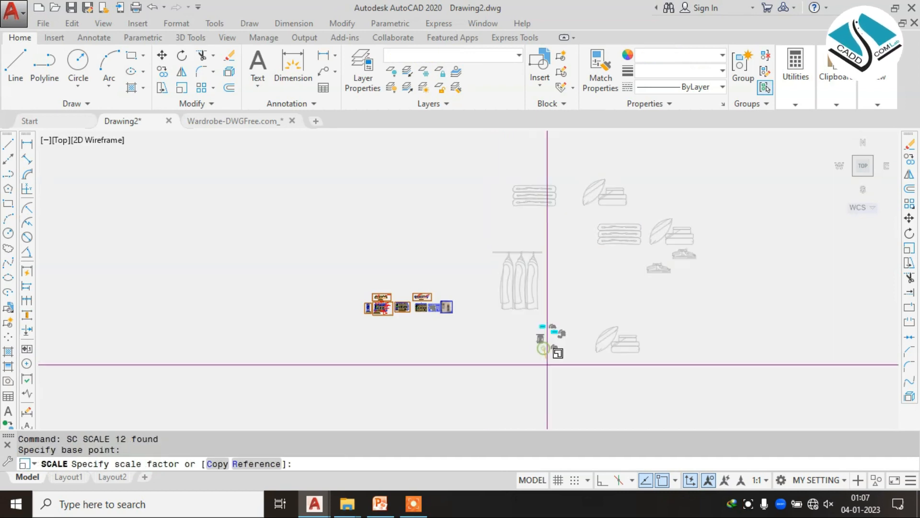
pyautogui.click(551, 364)
# Step: Move the scaled clothes and linens to the empty area just below the wardrobe elevations
pyautogui.click(592, 290)
pyautogui.click(520, 370)
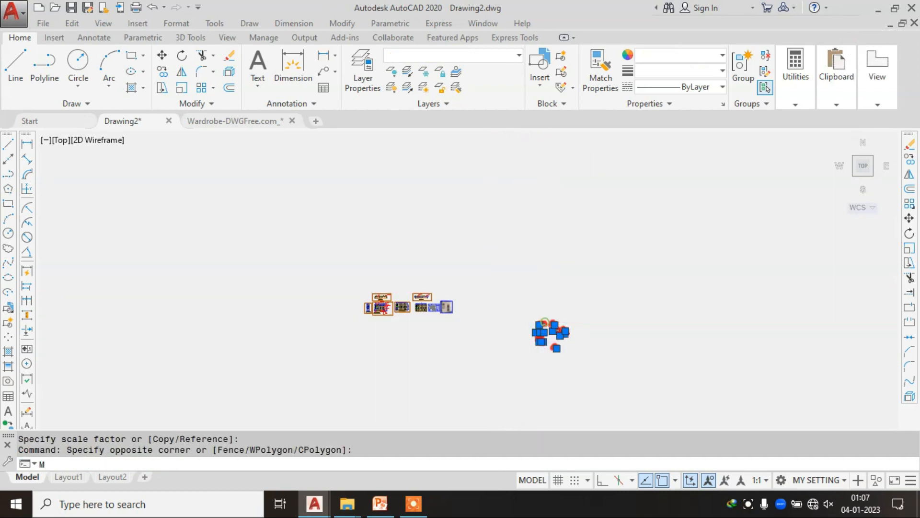
pyautogui.press('Return')
pyautogui.click(545, 322)
pyautogui.scroll(4, 428, 319)
pyautogui.click(415, 283)
pyautogui.scroll(2, 468, 276)
pyautogui.scroll(-1, 468, 278)
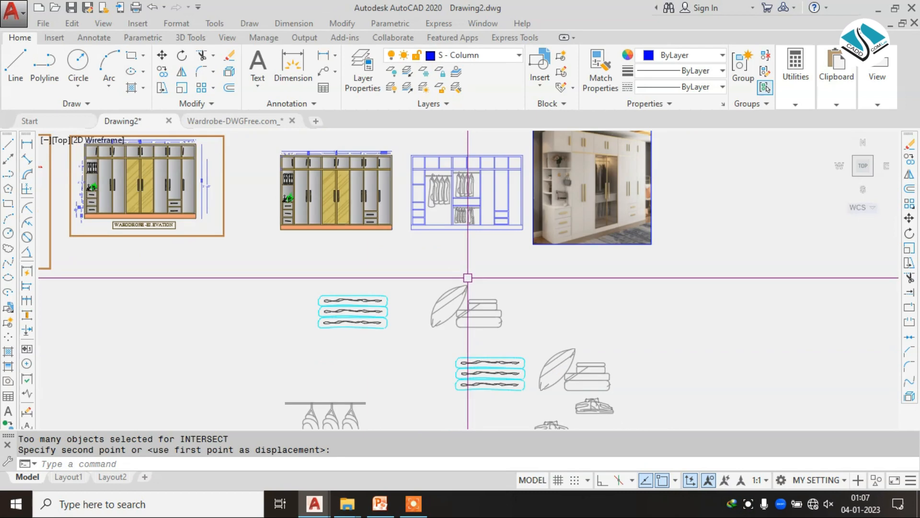
pyautogui.scroll(4, 468, 277)
pyautogui.press('Escape')
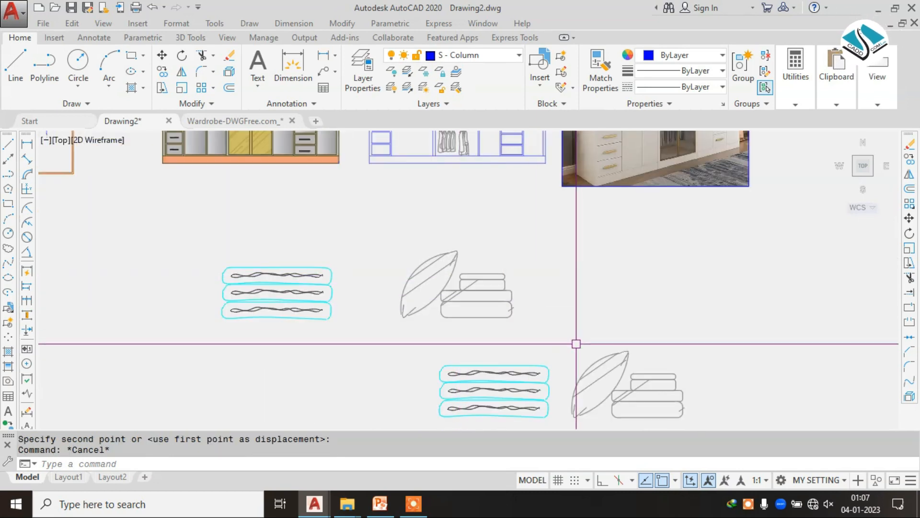
# Step: Explode the pillow-and-linen block beside the lower blanket stack
pyautogui.moveTo(575, 344); pyautogui.dragTo(541, 302, button='middle')
pyautogui.write('x')
pyautogui.press('space')
pyautogui.click(602, 269)
pyautogui.click(557, 358)
pyautogui.press('space')
pyautogui.moveTo(576, 335); pyautogui.dragTo(524, 289, button='middle')
pyautogui.scroll(4, 524, 290)
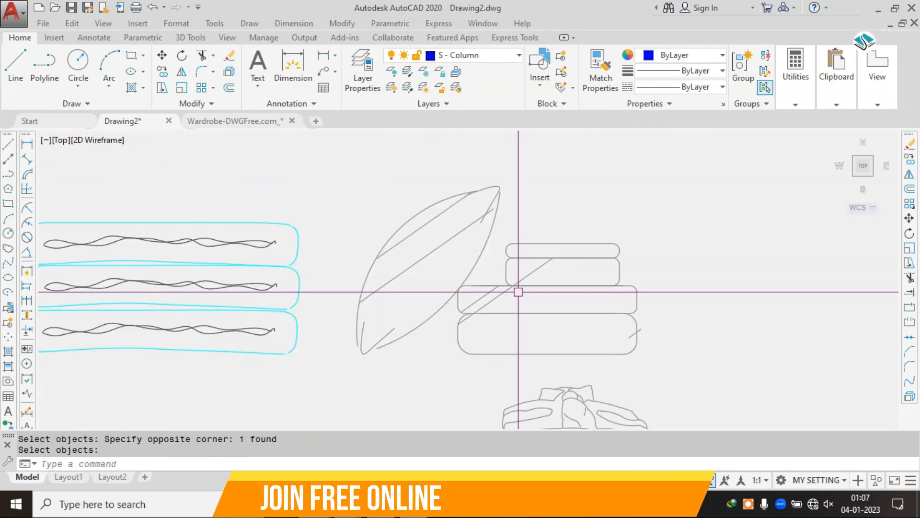
pyautogui.press('Escape')
# Step: Try to move the folded linen stack away from the pillow and undo the move
pyautogui.click(668, 360)
pyautogui.click(530, 181)
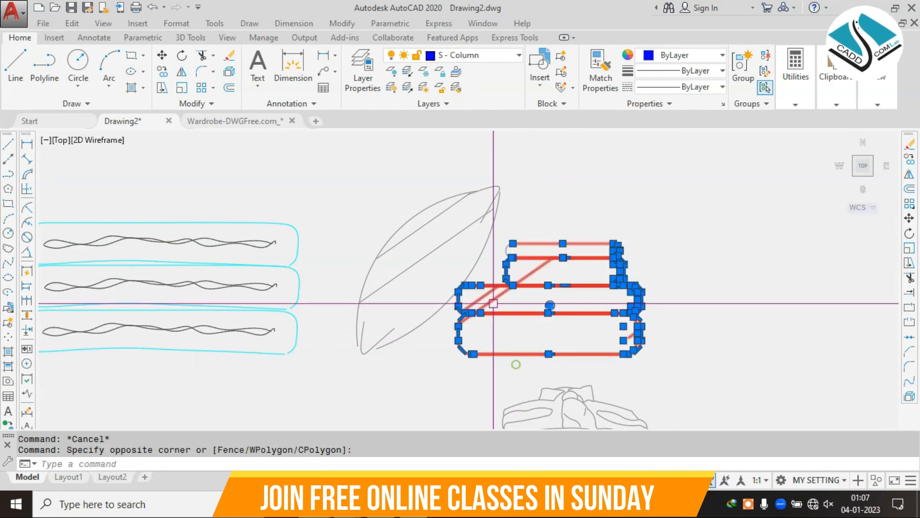
pyautogui.scroll(-3, 494, 285)
pyautogui.scroll(4, 529, 246)
pyautogui.click(528, 230)
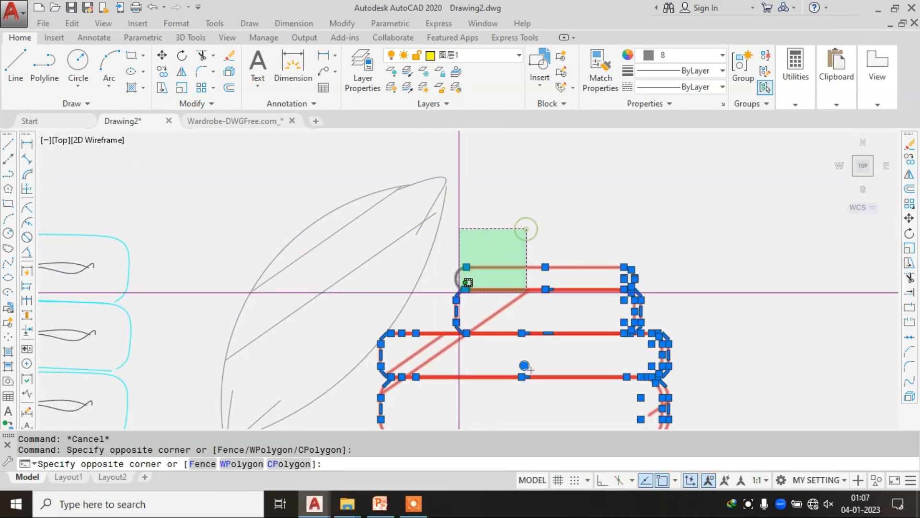
pyautogui.click(459, 292)
pyautogui.scroll(-4, 463, 273)
pyautogui.write('m')
pyautogui.press('space')
pyautogui.click(476, 275)
pyautogui.press('Escape')
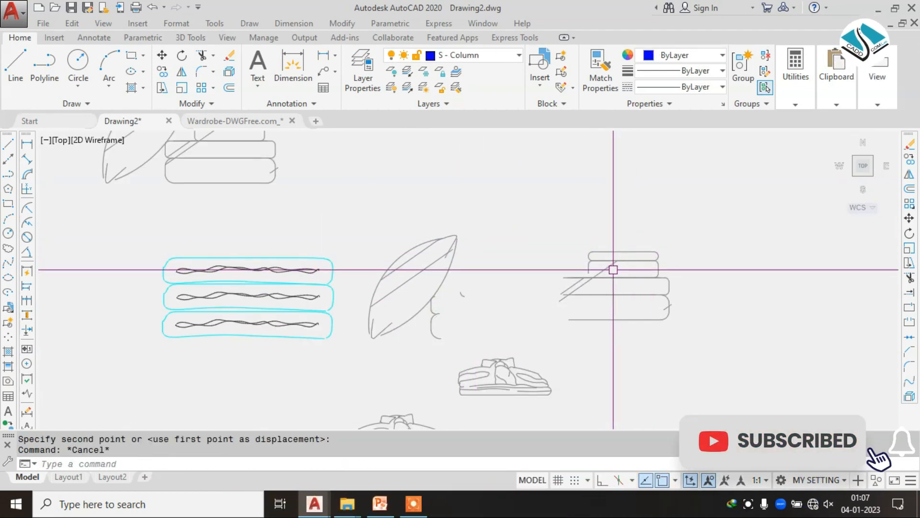
pyautogui.hotkey('ctrl', 'z')
# Step: Select the complete folded linen stack and move it into the free space to the right of the pillow
pyautogui.scroll(3, 410, 260)
pyautogui.click(410, 260)
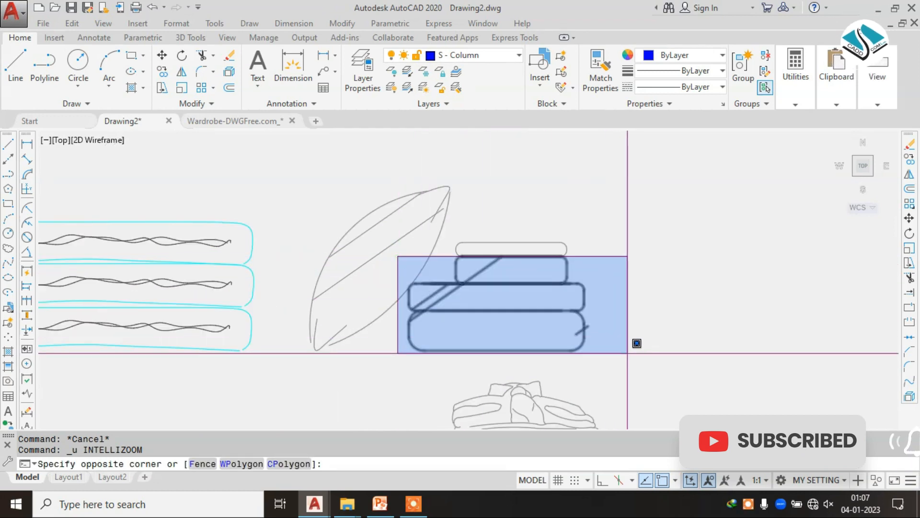
pyautogui.click(623, 357)
pyautogui.click(597, 223)
pyautogui.click(448, 293)
pyautogui.scroll(-3, 441, 261)
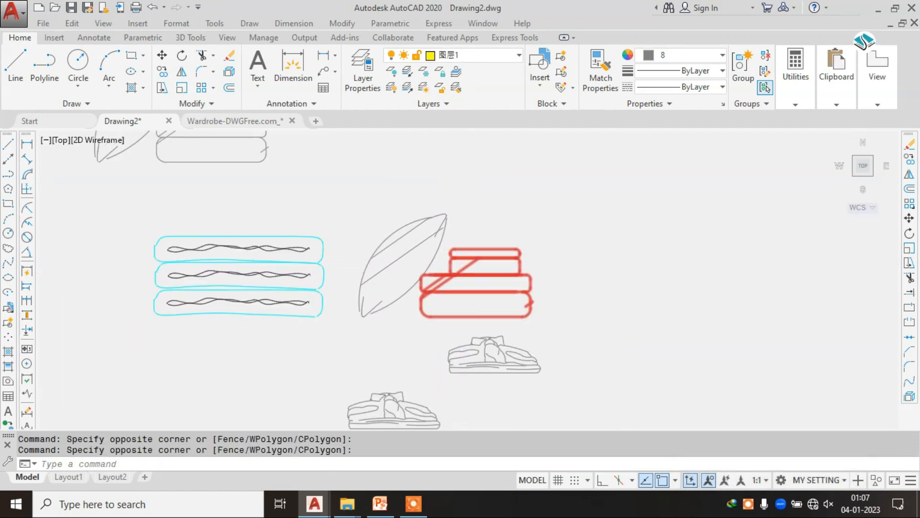
pyautogui.write('m')
pyautogui.press('space')
pyautogui.click(492, 277)
pyautogui.click(602, 278)
pyautogui.press('Escape')
pyautogui.click(703, 220)
pyautogui.click(520, 321)
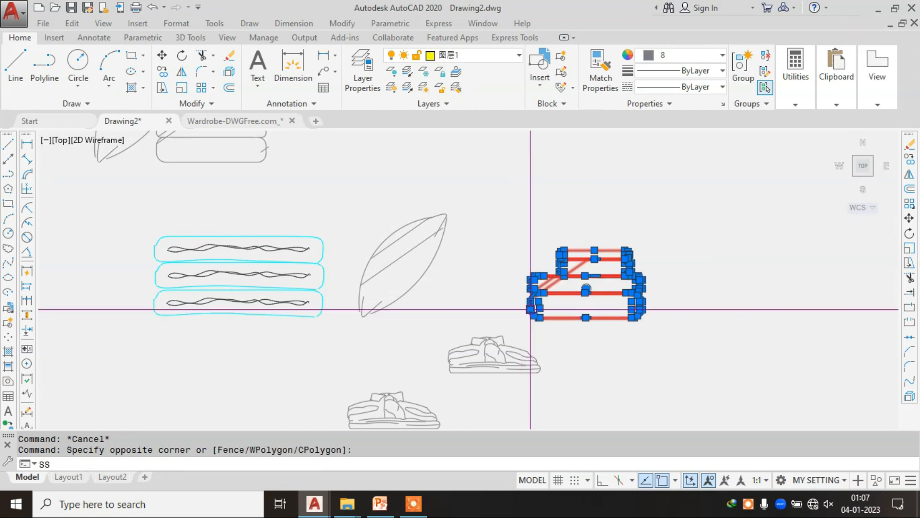
pyautogui.press('Escape')
pyautogui.press('Escape')
# Step: Scale down the separated folded linen stack from a base point inside it
pyautogui.click(685, 211)
pyautogui.click(534, 296)
pyautogui.write('sc')
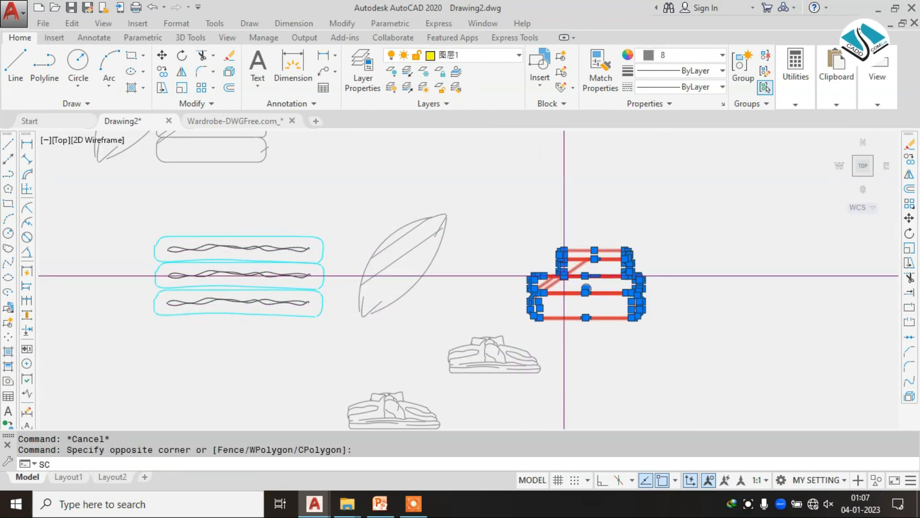
pyautogui.press('space')
pyautogui.click(576, 271)
pyautogui.click(590, 286)
# Step: Move the reduced linen stack to just above the open wardrobe's interior elevation
pyautogui.click(627, 242)
pyautogui.click(549, 309)
pyautogui.write('m')
pyautogui.press('space')
pyautogui.click(589, 275)
pyautogui.scroll(-4, 412, 208)
pyautogui.moveTo(412, 208); pyautogui.dragTo(510, 343, button='middle')
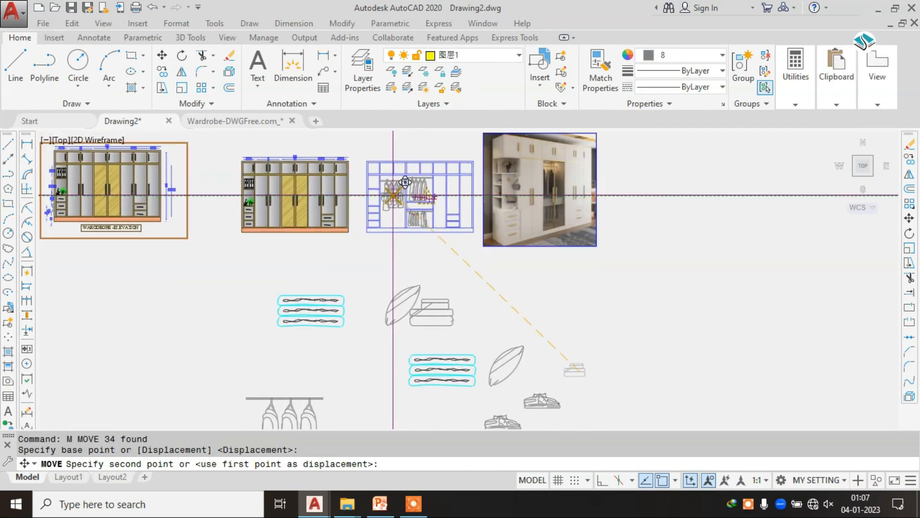
pyautogui.scroll(6, 367, 161)
pyautogui.scroll(2, 467, 234)
pyautogui.moveTo(466, 230); pyautogui.dragTo(428, 346, button='middle')
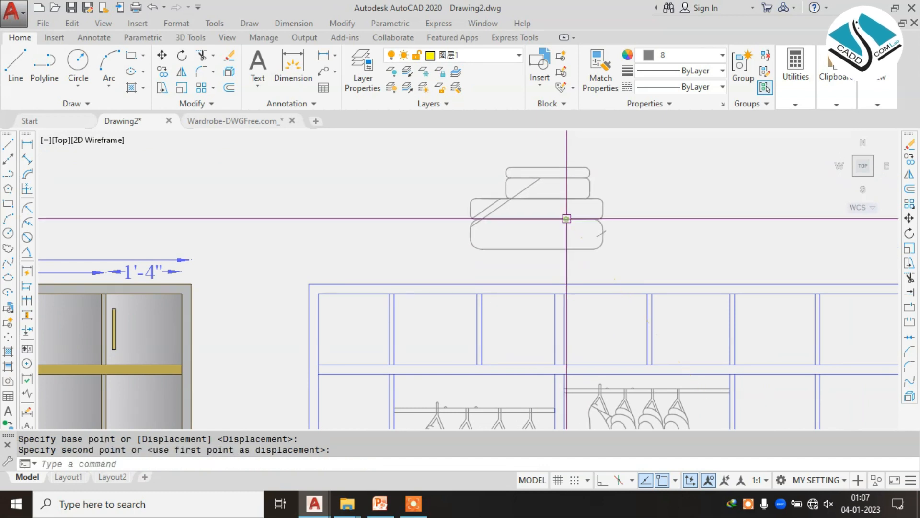
pyautogui.press('Escape')
# Step: Scale down the linen stack above the interior elevation so it suits the top compartments
pyautogui.click(633, 138)
pyautogui.click(393, 263)
pyautogui.write('sc')
pyautogui.press('space')
pyautogui.click(485, 214)
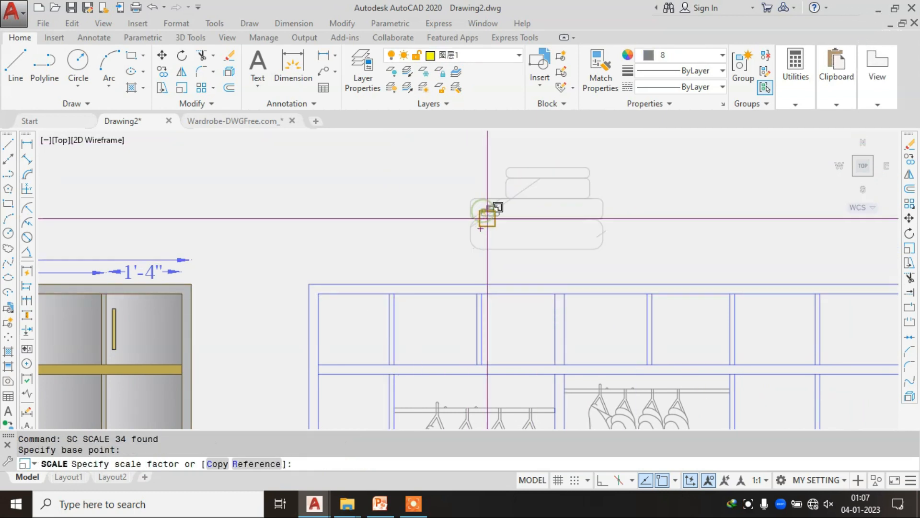
pyautogui.click(507, 235)
# Step: Move the scaled linen stack down, closer to the upper edge of the interior elevation
pyautogui.click(602, 152)
pyautogui.click(459, 234)
pyautogui.write('m')
pyautogui.moveTo(600, 280); pyautogui.dragTo(539, 258, button='middle')
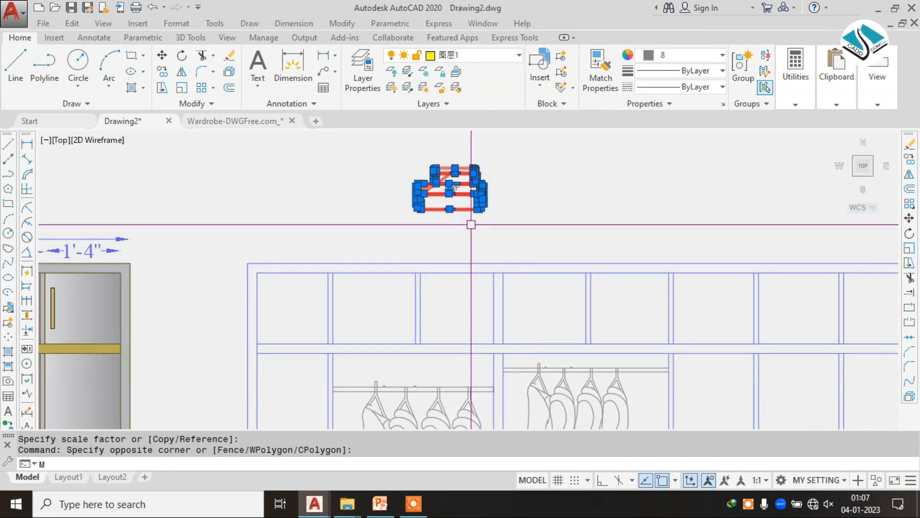
pyautogui.press('space')
pyautogui.moveTo(435, 207); pyautogui.dragTo(469, 244)
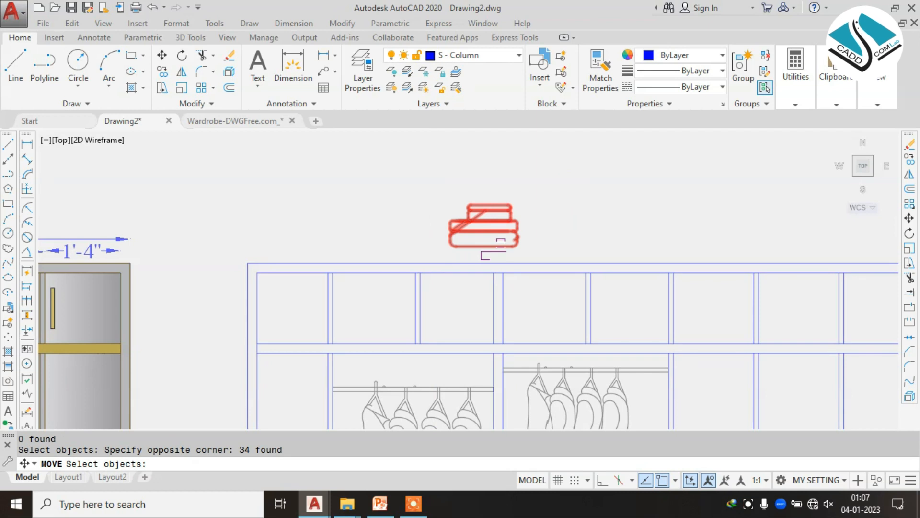
# Step: Move the linen stack into the rightmost top compartment of the interior elevation
pyautogui.click(498, 240)
pyautogui.press('Escape')
pyautogui.click(540, 193)
pyautogui.click(437, 256)
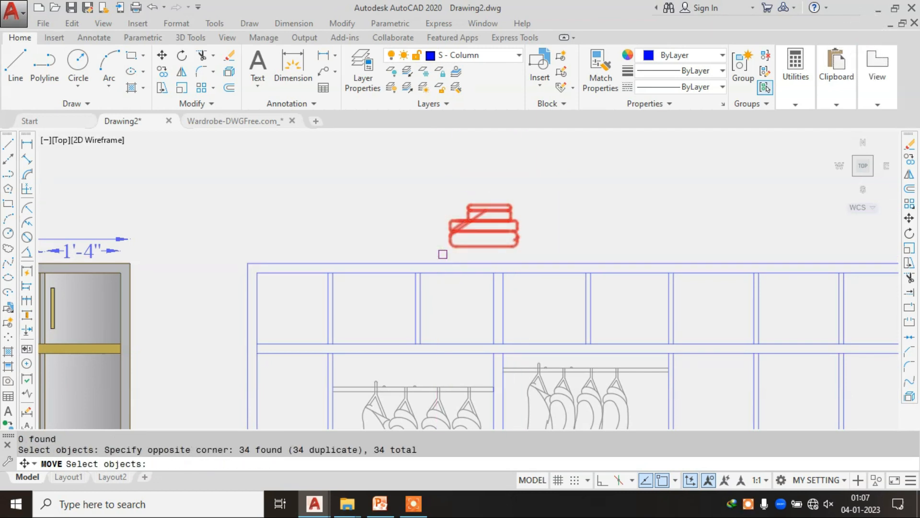
pyautogui.press('Return')
pyautogui.click(476, 211)
pyautogui.scroll(2, 596, 261)
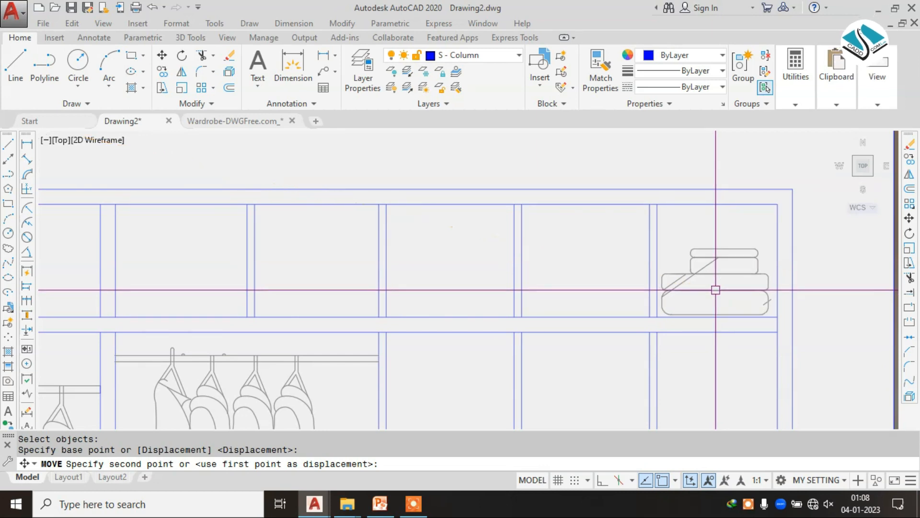
pyautogui.click(716, 290)
# Step: Copy the linen stack horizontally into two more top compartments, skipping one compartment between neighbouring stacks
pyautogui.moveTo(723, 265); pyautogui.dragTo(592, 198, button='middle')
pyautogui.click(496, 168)
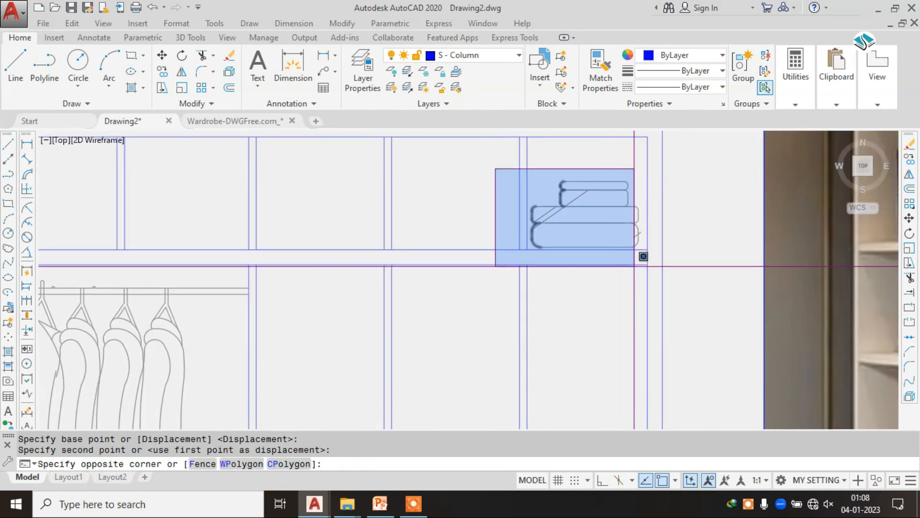
pyautogui.click(643, 267)
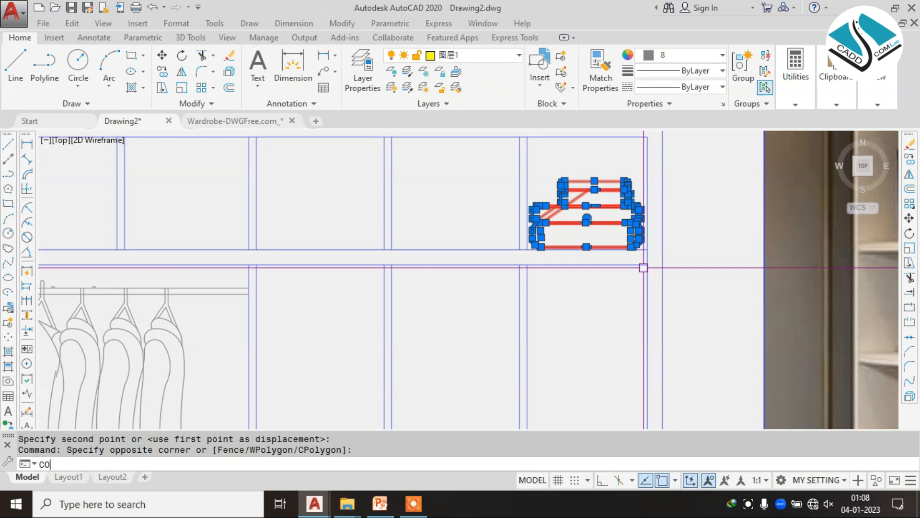
pyautogui.write('co')
pyautogui.press('Return')
pyautogui.click(585, 223)
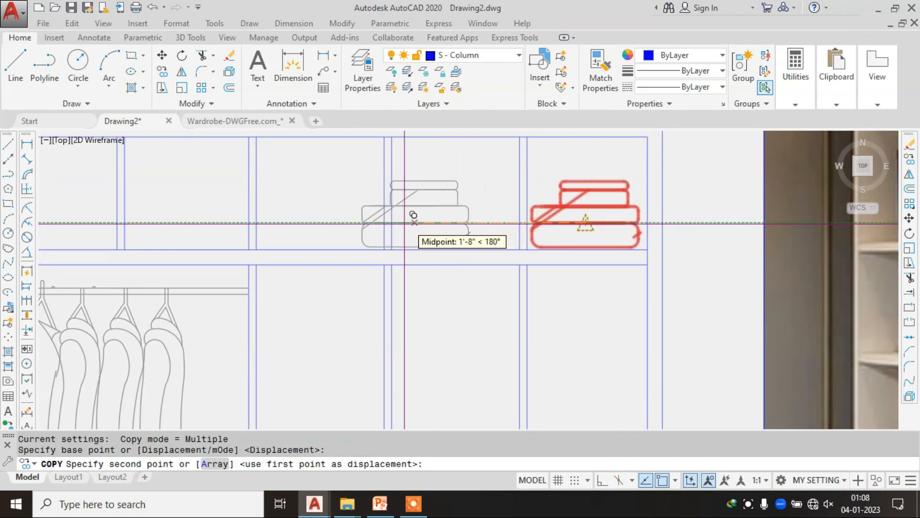
pyautogui.click(321, 222)
pyautogui.scroll(-2, 219, 237)
pyautogui.moveTo(219, 238); pyautogui.dragTo(436, 227, button='middle')
pyautogui.click(331, 216)
pyautogui.press('Escape')
# Step: Scale down the separate pillow beside the cyan towel stack from a base point inside it
pyautogui.scroll(-5, 411, 192)
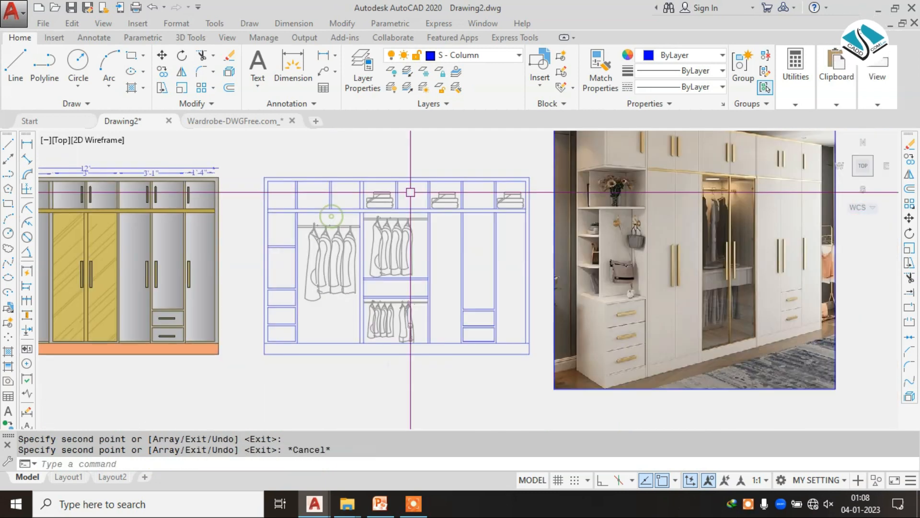
pyautogui.scroll(-6, 419, 214)
pyautogui.scroll(6, 448, 327)
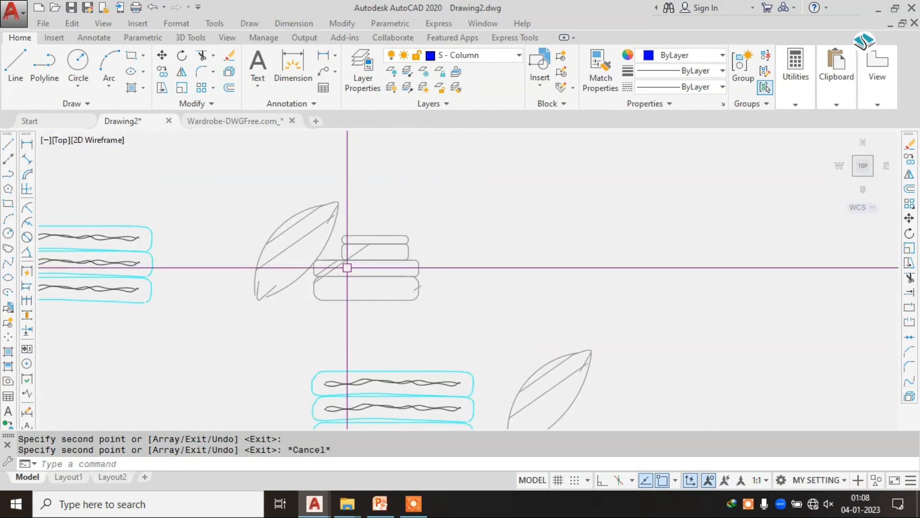
pyautogui.moveTo(618, 351); pyautogui.dragTo(528, 244, button='middle')
pyautogui.click(581, 235)
pyautogui.click(431, 363)
pyautogui.click(442, 364)
pyautogui.click(418, 282)
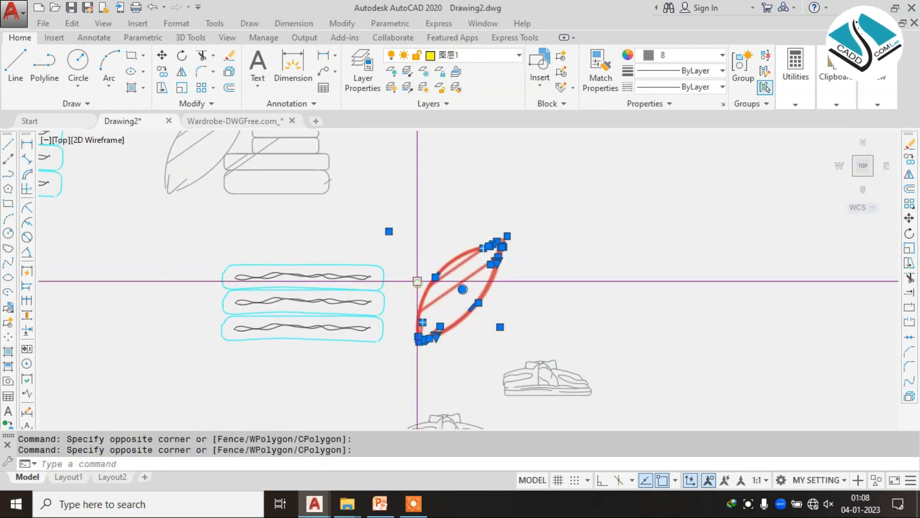
pyautogui.press('Return')
pyautogui.click(443, 266)
pyautogui.click(458, 293)
# Step: Move the reduced pillow to the free space just above the interior elevation
pyautogui.click(507, 232)
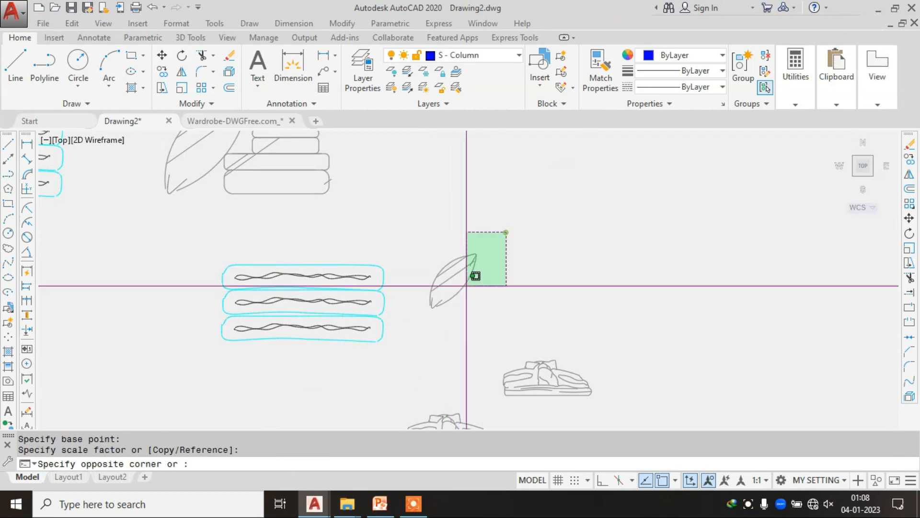
pyautogui.click(417, 337)
pyautogui.write('M')
pyautogui.press('Return')
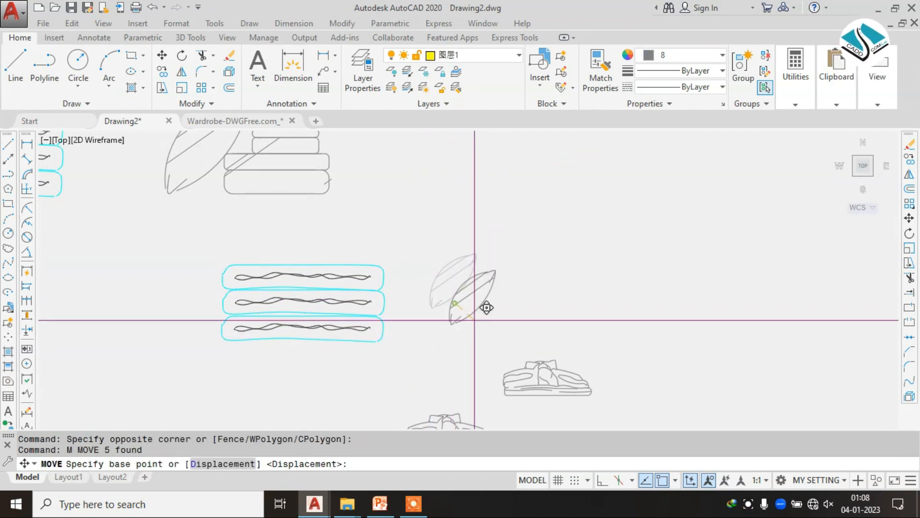
pyautogui.click(485, 305)
pyautogui.scroll(-3, 484, 304)
pyautogui.scroll(6, 476, 243)
pyautogui.moveTo(442, 262); pyautogui.dragTo(577, 349, button='middle')
pyautogui.click(520, 212)
pyautogui.moveTo(544, 181); pyautogui.dragTo(519, 221, button='middle')
pyautogui.press('Escape')
# Step: Scale down the pillow above the interior elevation so it fits a top compartment
pyautogui.click(577, 161)
pyautogui.click(440, 274)
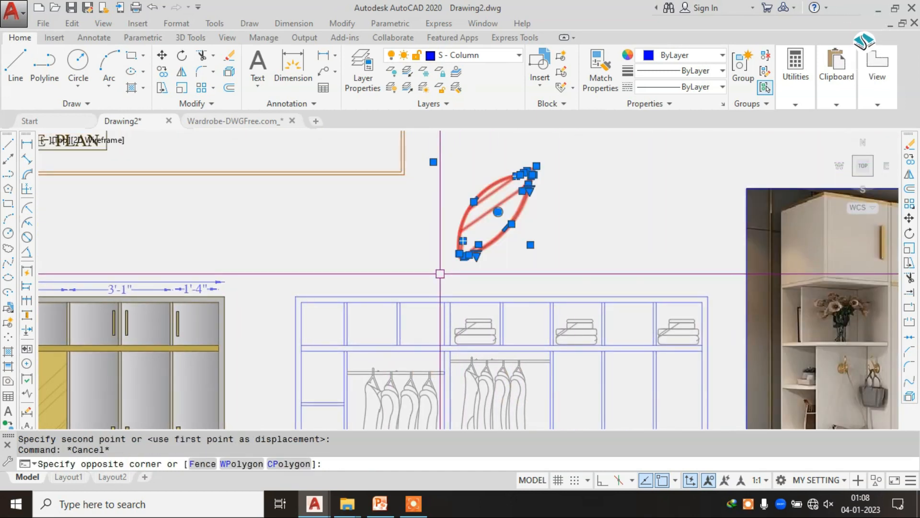
pyautogui.press('Return')
pyautogui.click(478, 246)
pyautogui.click(489, 261)
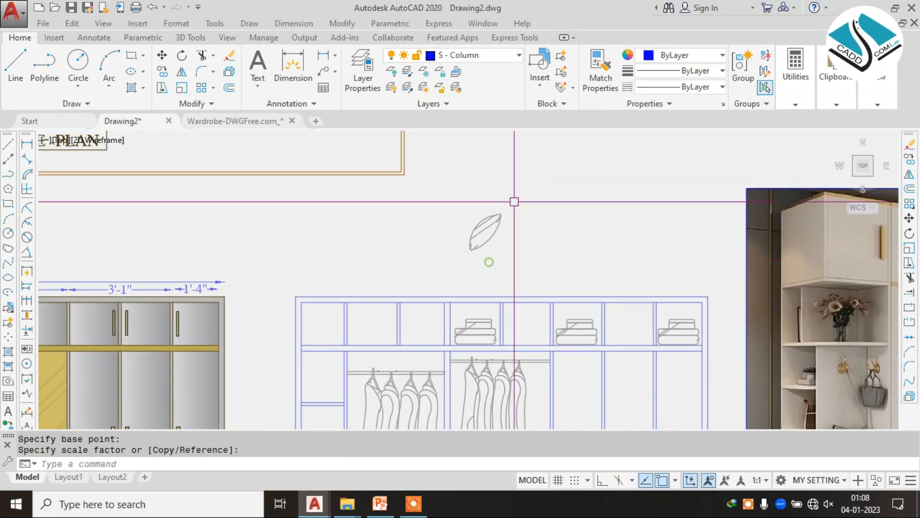
# Step: Move the pillow into the second top compartment from the left of the interior elevation
pyautogui.click(532, 182)
pyautogui.click(453, 276)
pyautogui.write('m')
pyautogui.press('Return')
pyautogui.click(480, 246)
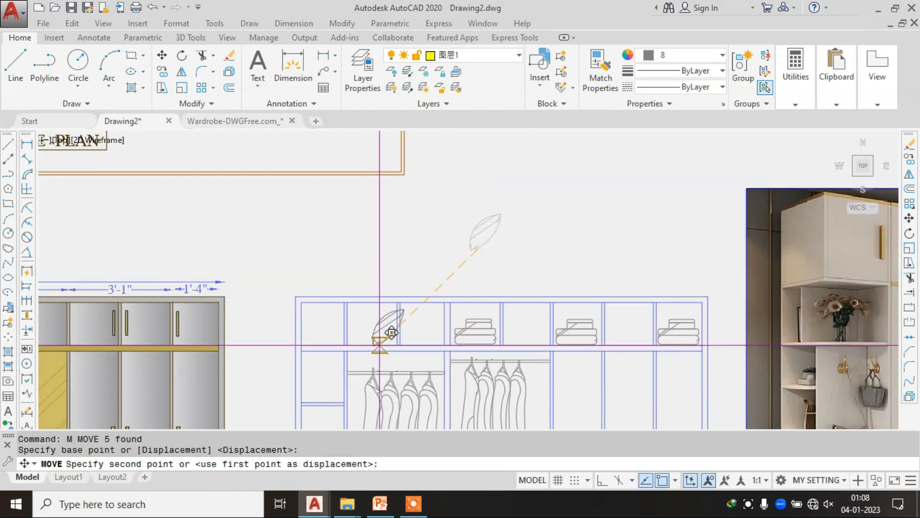
pyautogui.scroll(5, 367, 326)
pyautogui.press('Escape')
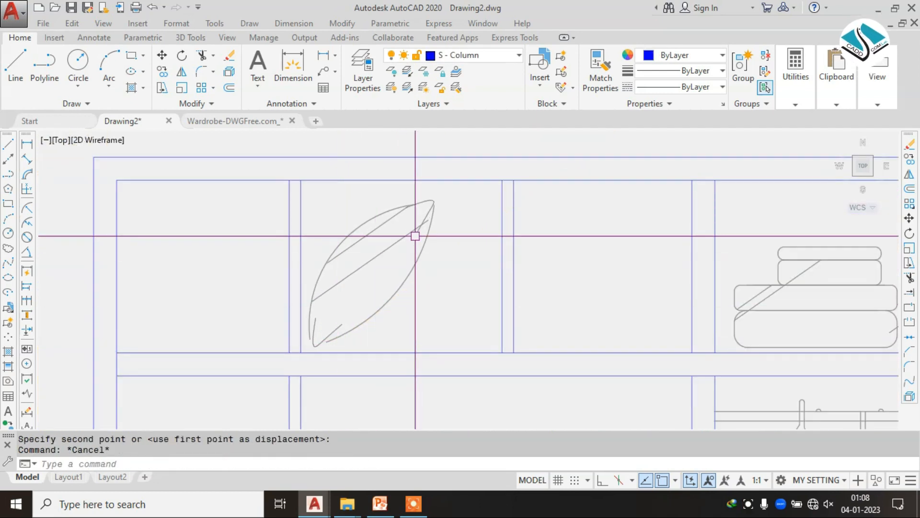
# Step: Copy the pillow slightly to the right within the same compartment so that the two overlap
pyautogui.click(250, 201)
pyautogui.click(438, 345)
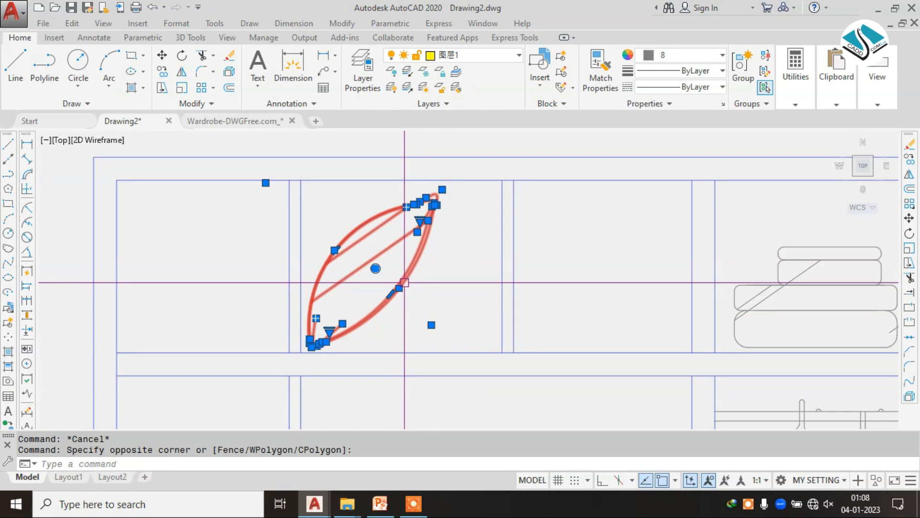
pyautogui.click(374, 252)
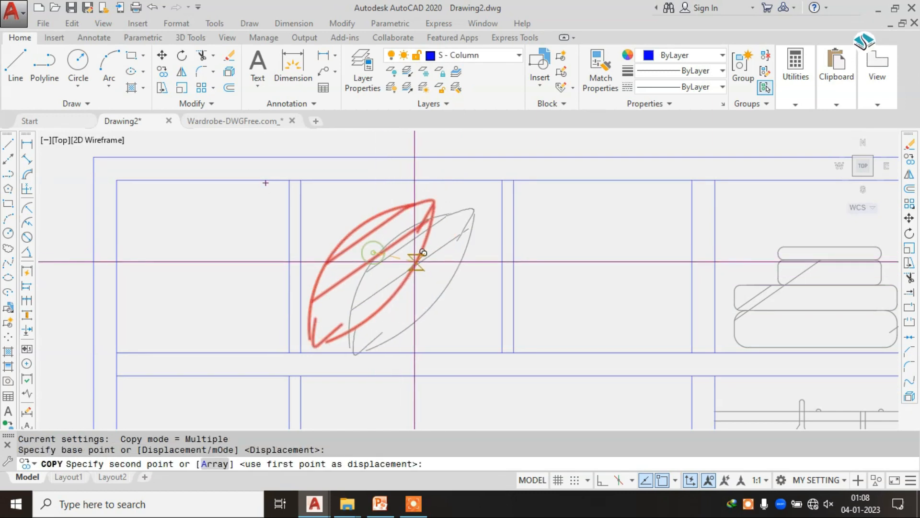
pyautogui.click(437, 258)
pyautogui.scroll(-4, 412, 220)
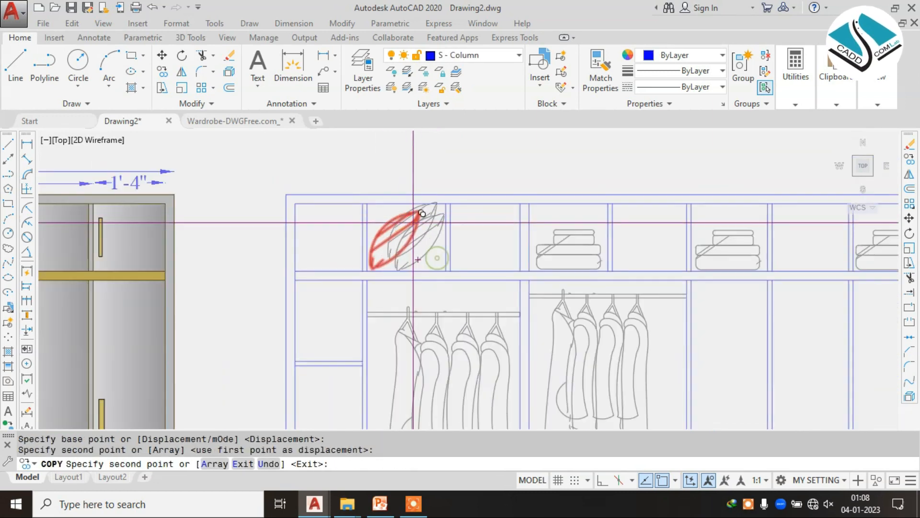
pyautogui.press('Escape')
pyautogui.scroll(2, 392, 231)
pyautogui.click(346, 150)
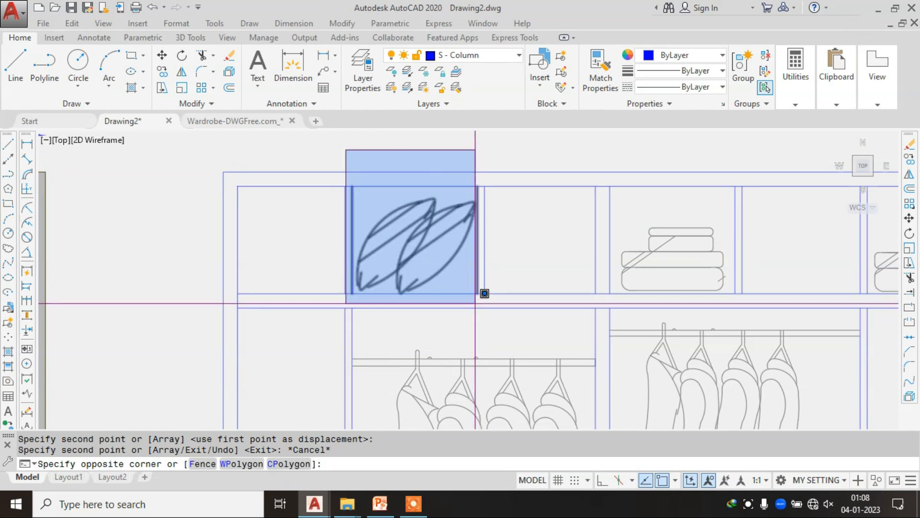
pyautogui.press('Escape')
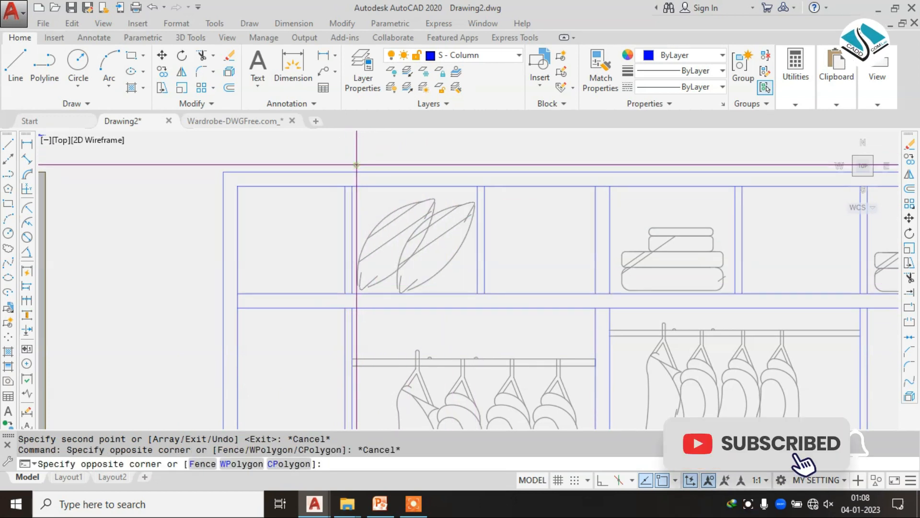
pyautogui.click(357, 165)
pyautogui.click(478, 307)
pyautogui.write('c')
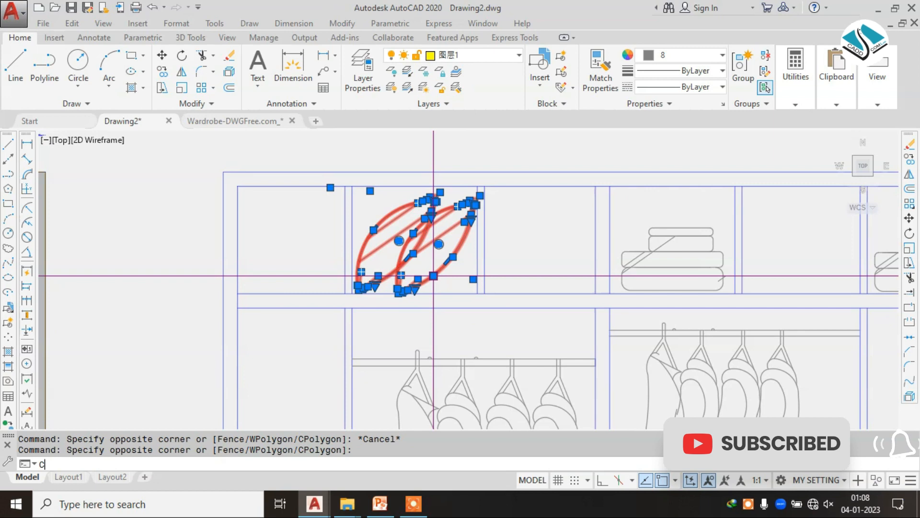
pyautogui.write('o')
pyautogui.press('Return')
pyautogui.click(434, 275)
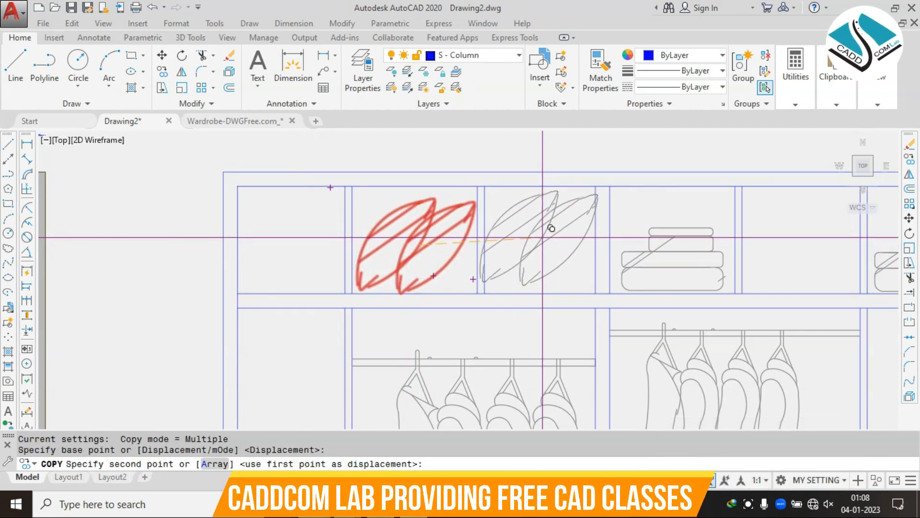
pyautogui.press('Escape')
# Step: Erase the leftover cyan towel stacks and the pillow-and-linens set below the elevations
pyautogui.scroll(-2, 411, 190)
pyautogui.scroll(-6, 412, 233)
pyautogui.moveTo(425, 342); pyautogui.dragTo(447, 269, button='middle')
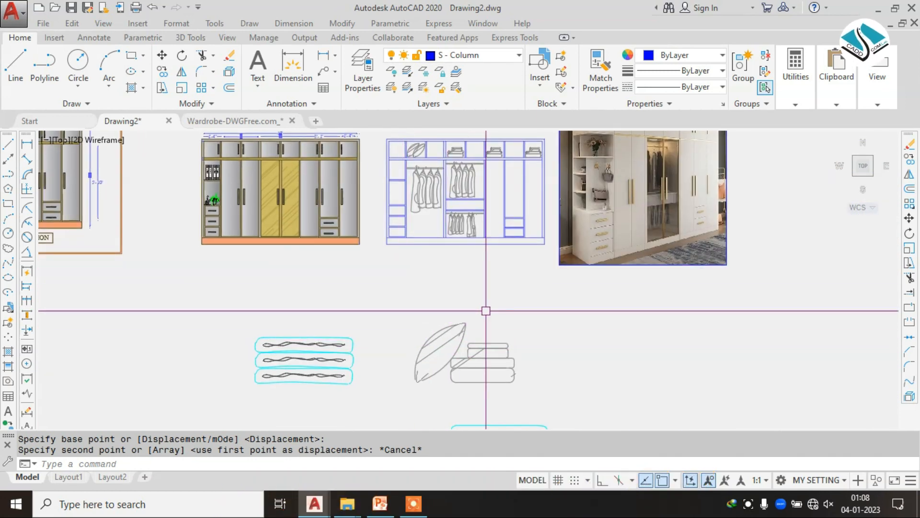
pyautogui.scroll(-2, 486, 311)
pyautogui.click(571, 314)
pyautogui.click(339, 395)
pyautogui.write('e')
pyautogui.press('Return')
pyautogui.moveTo(431, 349); pyautogui.dragTo(434, 281, button='middle')
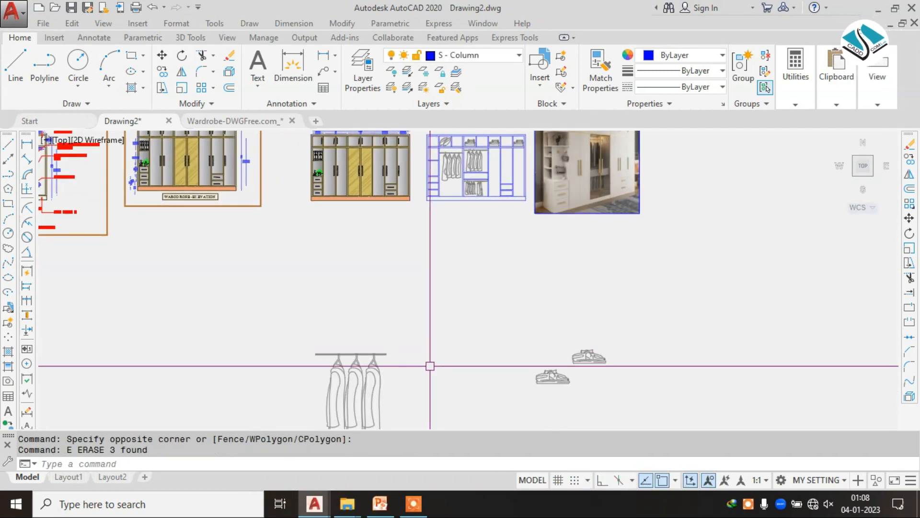
pyautogui.scroll(2, 569, 370)
pyautogui.click(636, 312)
pyautogui.scroll(-2, 571, 372)
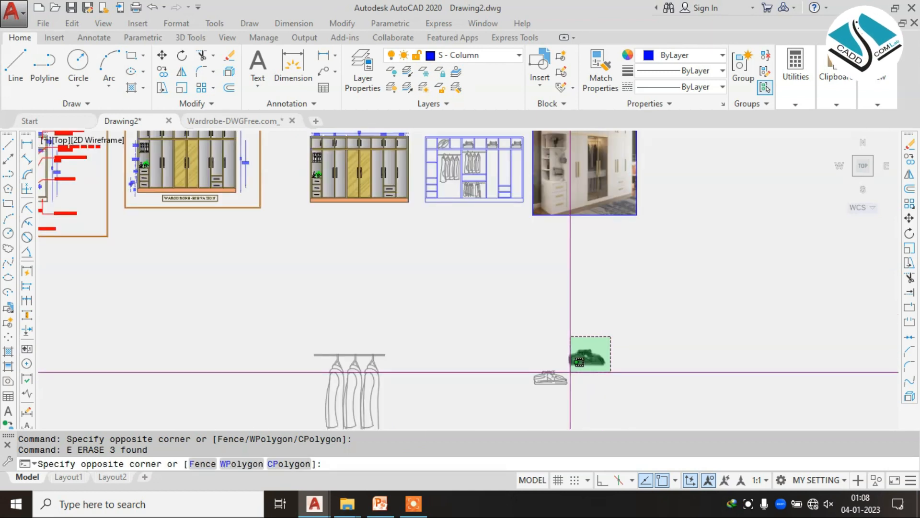
pyautogui.scroll(4, 570, 371)
pyautogui.scroll(-4, 570, 371)
pyautogui.press('Escape')
# Step: Scale down the rail with three hanging garments that lies below the elevations
pyautogui.scroll(4, 488, 181)
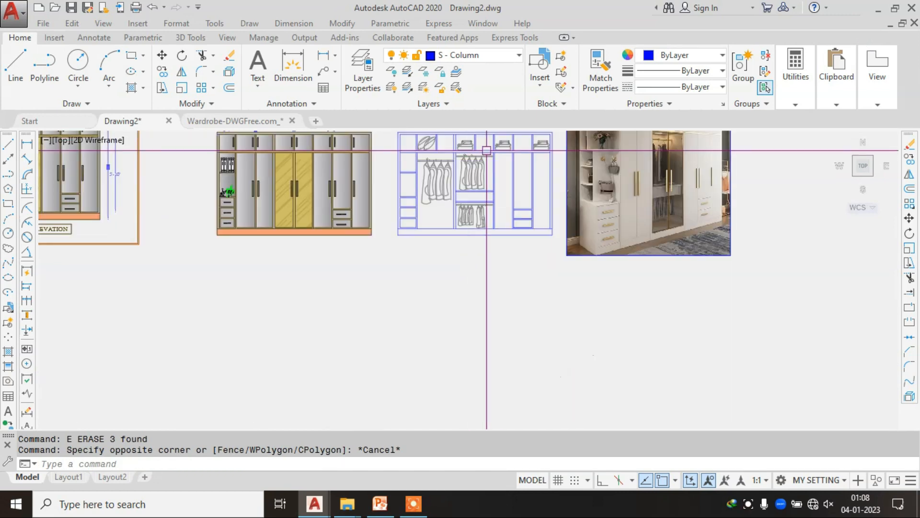
pyautogui.scroll(-3, 476, 173)
pyautogui.scroll(2, 375, 404)
pyautogui.moveTo(375, 405); pyautogui.dragTo(452, 259, button='middle')
pyautogui.click(522, 175)
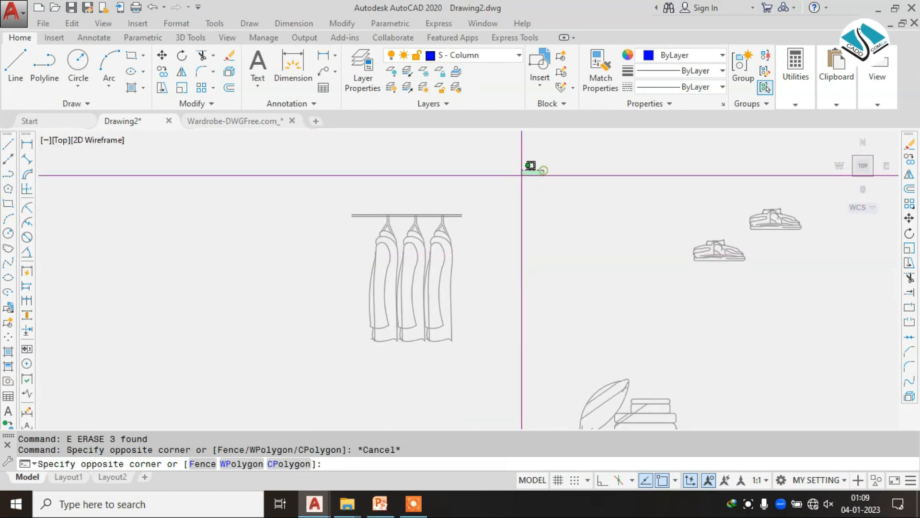
pyautogui.scroll(-3, 522, 175)
pyautogui.click(423, 288)
pyautogui.write('sc')
pyautogui.press('Return')
pyautogui.click(473, 241)
pyautogui.click(478, 249)
# Step: Move the reduced rail of three garments up to just below the interior elevation
pyautogui.click(509, 185)
pyautogui.click(435, 276)
pyautogui.write('m')
pyautogui.press('Return')
pyautogui.click(471, 242)
pyautogui.moveTo(571, 187); pyautogui.dragTo(518, 352, button='middle')
pyautogui.scroll(3, 517, 338)
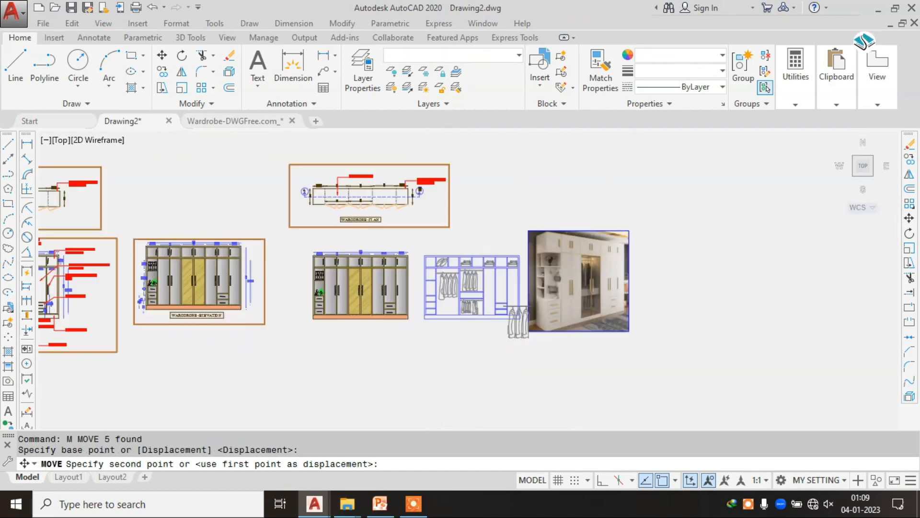
pyautogui.scroll(5, 512, 332)
pyautogui.press('Escape')
# Step: Scale down the three-garment rail below the interior elevation to suit a narrow hanging compartment
pyautogui.click(517, 280)
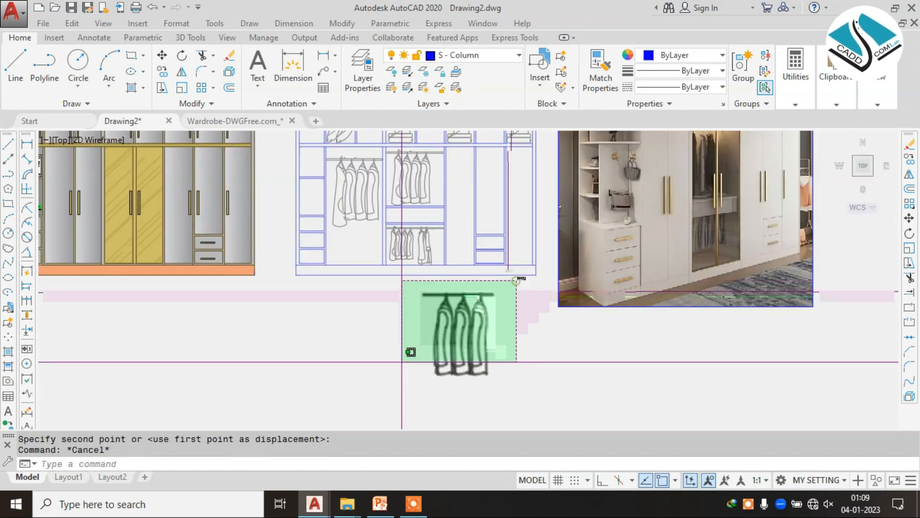
pyautogui.click(401, 362)
pyautogui.write('sc')
pyautogui.press('Return')
pyautogui.click(444, 359)
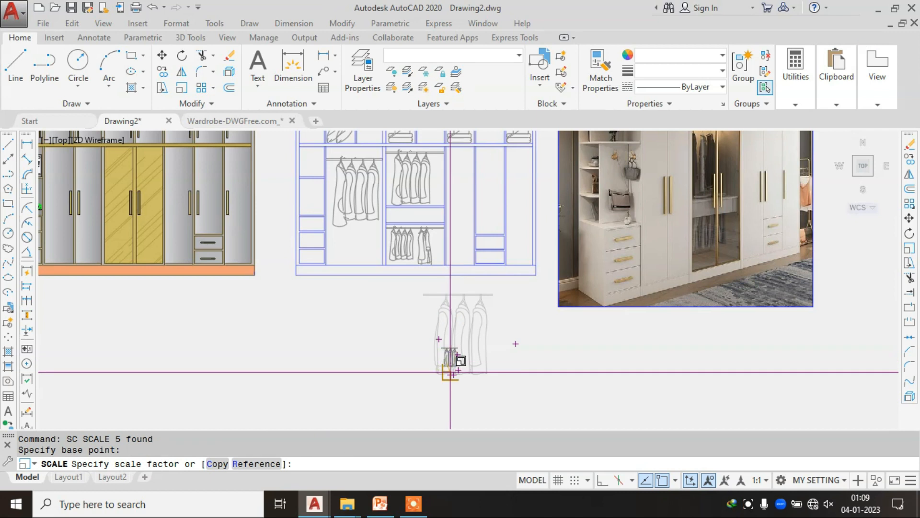
pyautogui.click(459, 385)
# Step: Move the reduced three-garment rail up into the narrow hanging compartment just right of the central bay
pyautogui.click(493, 302)
pyautogui.click(417, 386)
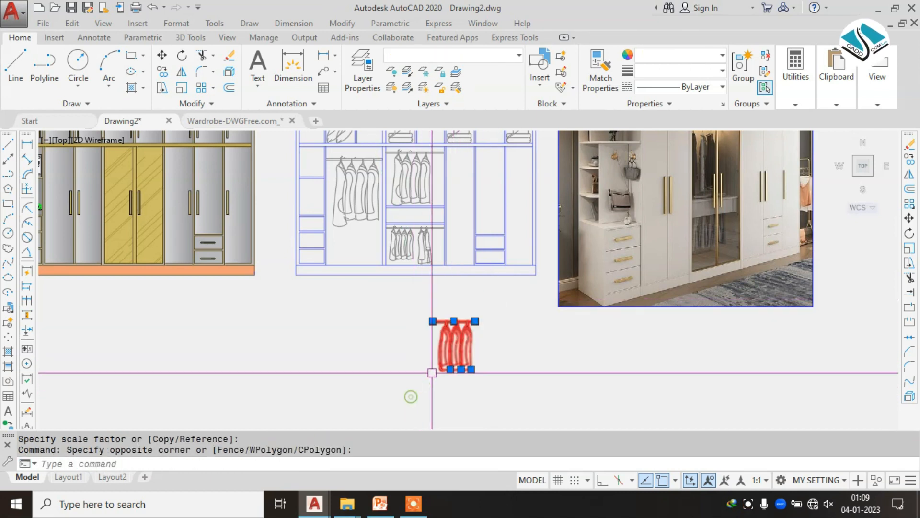
pyautogui.write('m')
pyautogui.press('Return')
pyautogui.click(469, 328)
pyautogui.scroll(5, 462, 190)
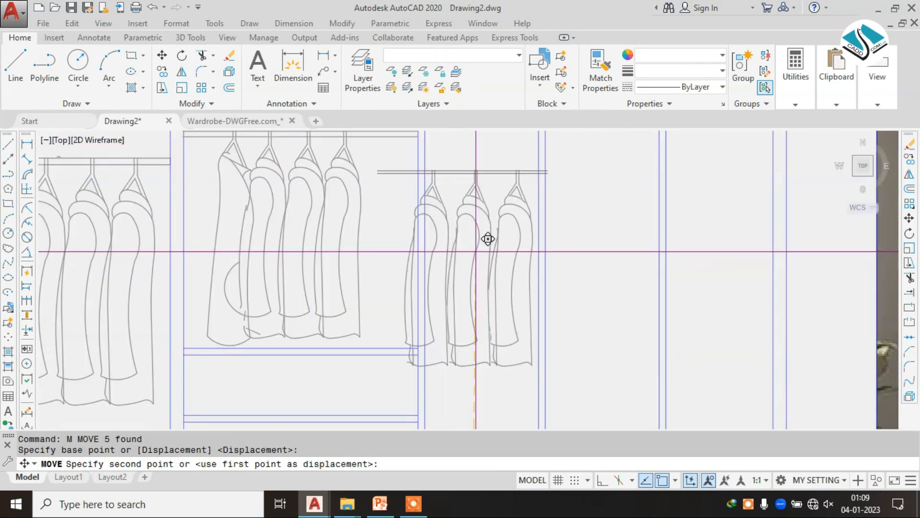
pyautogui.scroll(-3, 489, 297)
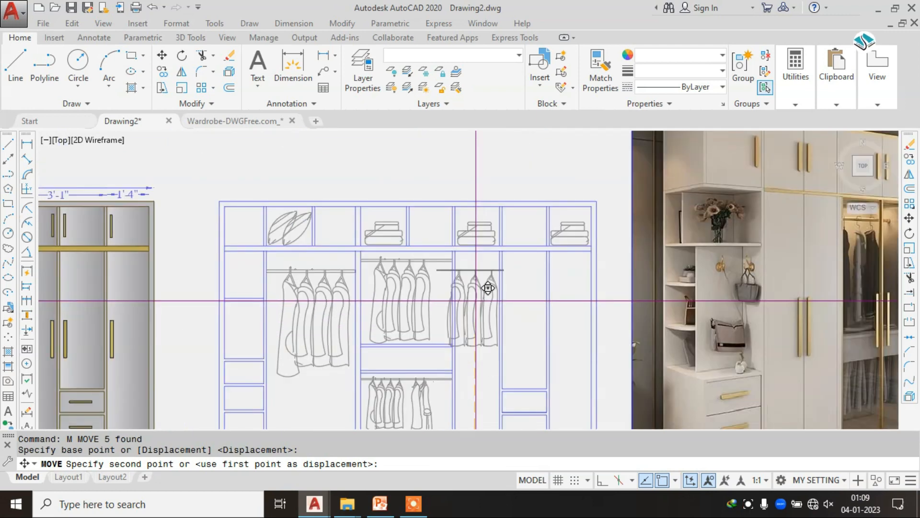
pyautogui.scroll(-2, 488, 288)
pyautogui.scroll(5, 488, 288)
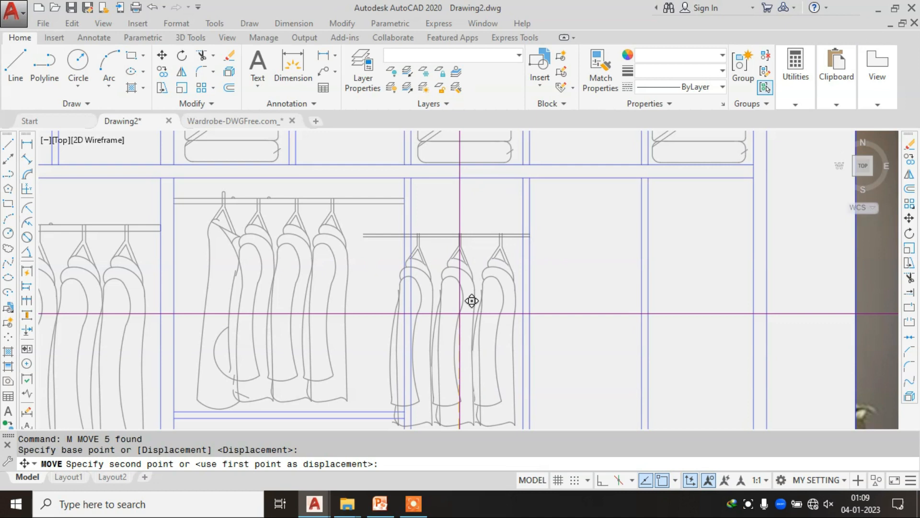
pyautogui.press('Escape')
# Step: Trim the garment rail at the compartment's left divider and erase the leftover rail pieces beyond it
pyautogui.scroll(4, 401, 243)
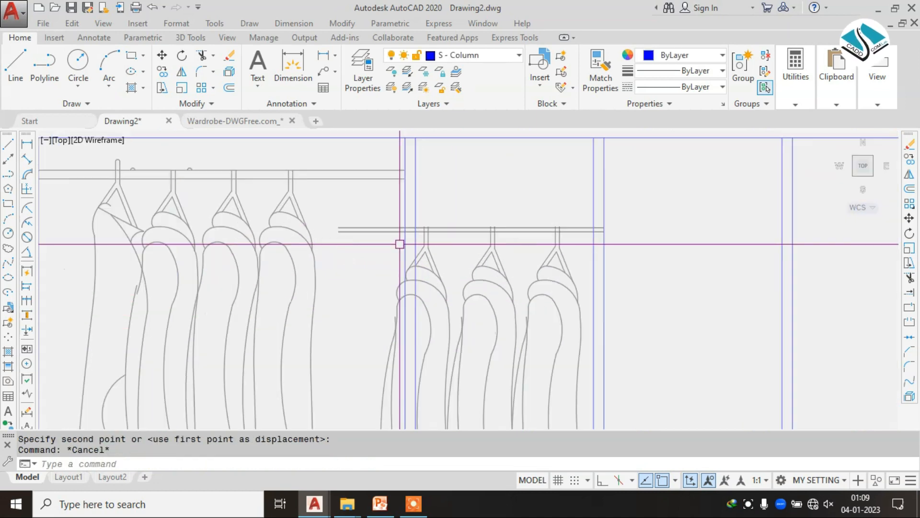
pyautogui.press('Return')
pyautogui.scroll(2, 415, 228)
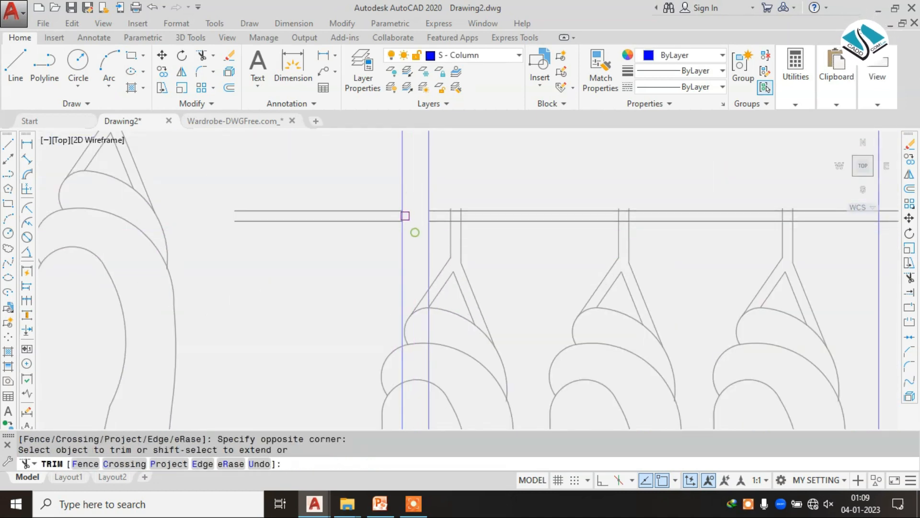
pyautogui.press('Escape')
pyautogui.click(365, 198)
pyautogui.click(320, 252)
pyautogui.write('e')
pyautogui.press('space')
# Step: Erase the leftmost garment on the new rail, which overlaps the compartment's left divider
pyautogui.moveTo(402, 261); pyautogui.dragTo(402, 163, button='middle')
pyautogui.moveTo(475, 231); pyautogui.dragTo(488, 262, button='middle')
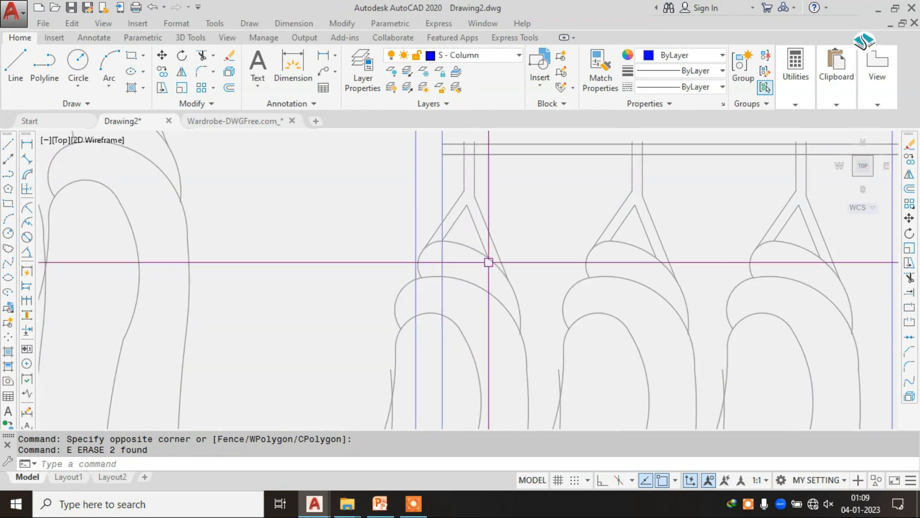
pyautogui.click(493, 238)
pyautogui.write('e')
pyautogui.press('space')
pyautogui.scroll(-8, 451, 209)
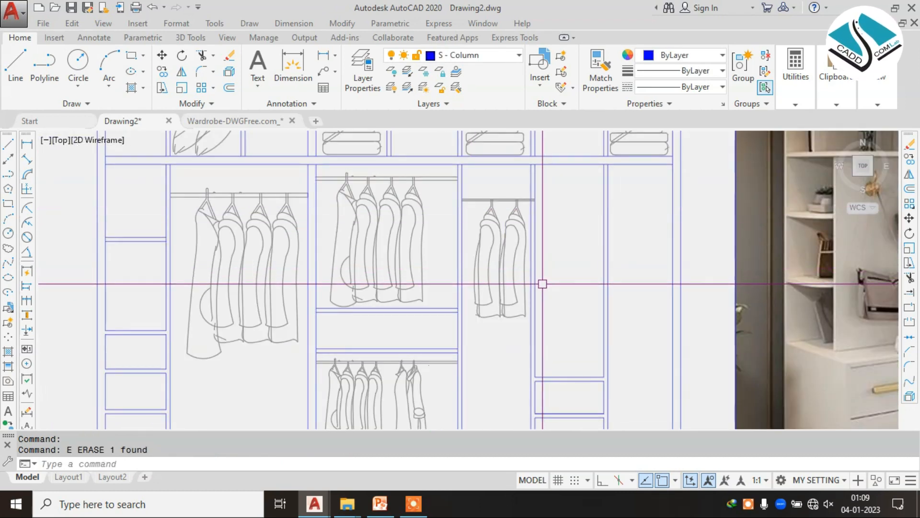
# Step: Copy the rail with two garments into the adjacent compartment above the two drawers
pyautogui.moveTo(543, 284); pyautogui.dragTo(502, 278, button='middle')
pyautogui.scroll(2, 468, 174)
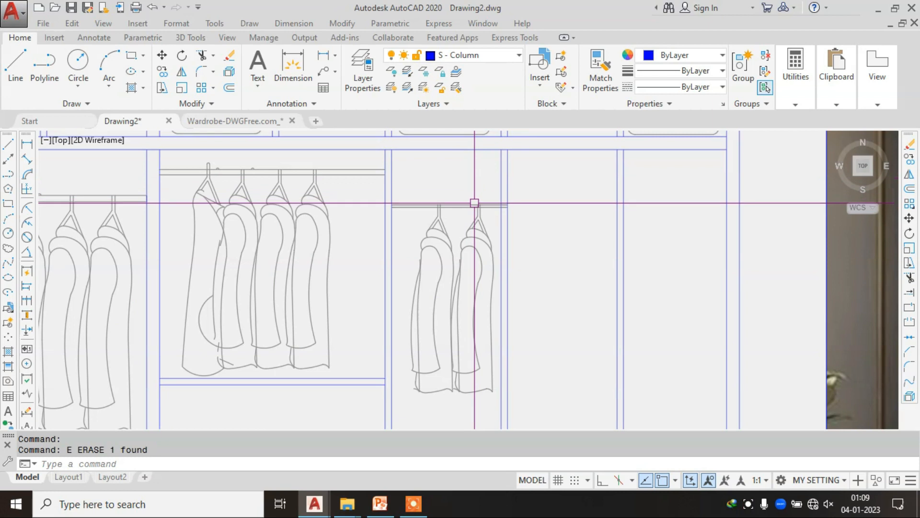
pyautogui.scroll(-5, 483, 209)
pyautogui.moveTo(548, 219); pyautogui.dragTo(322, 269, button='middle')
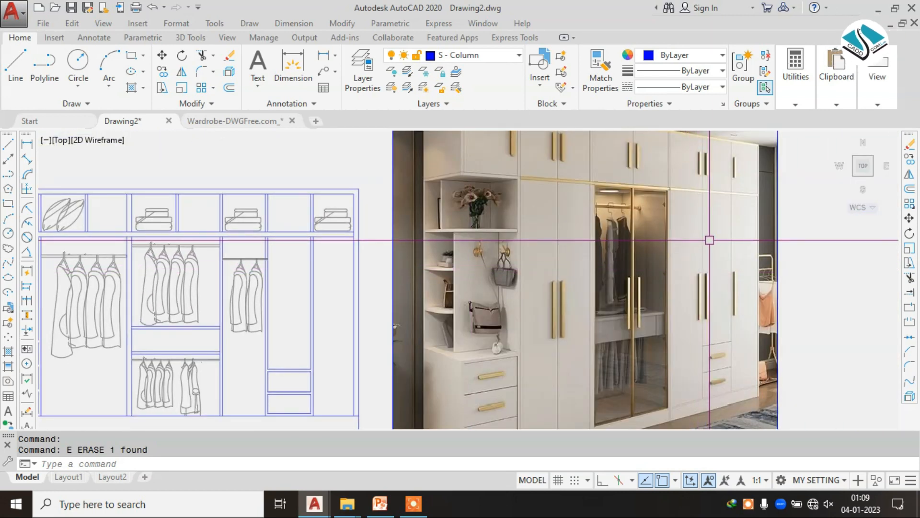
pyautogui.scroll(2, 199, 274)
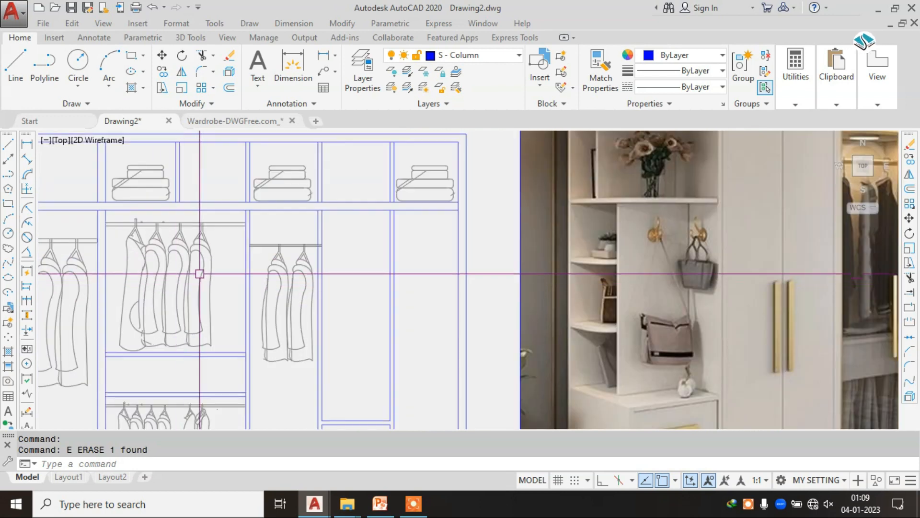
pyautogui.scroll(4, 274, 240)
pyautogui.scroll(-2, 295, 229)
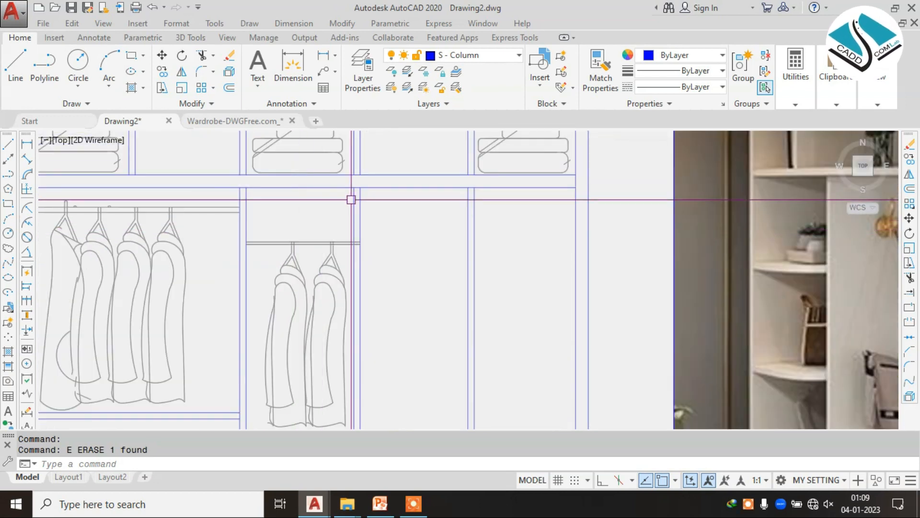
pyautogui.scroll(4, 331, 206)
pyautogui.scroll(-4, 448, 182)
pyautogui.click(369, 413)
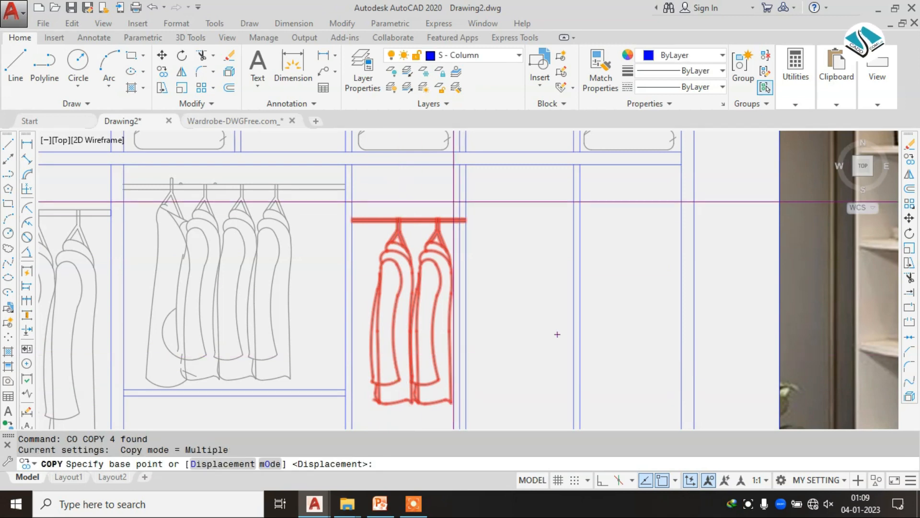
pyautogui.scroll(4, 383, 218)
pyautogui.click(291, 225)
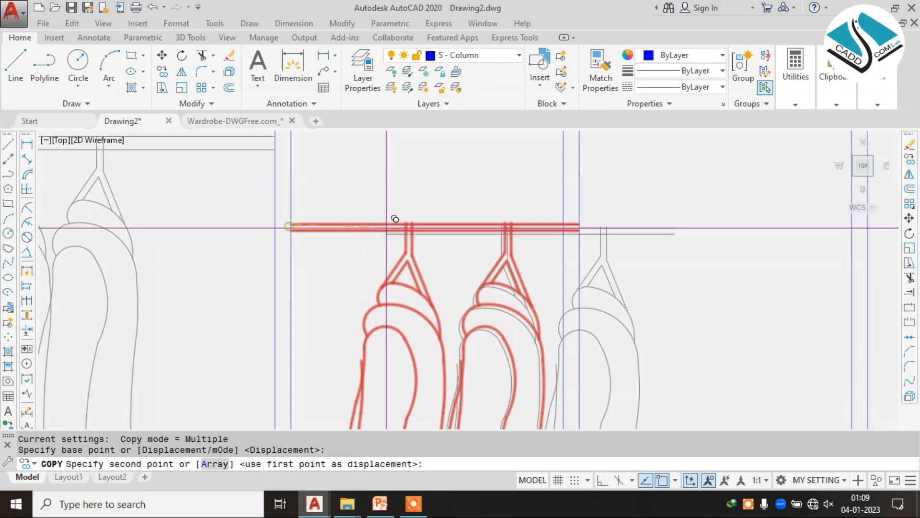
pyautogui.click(563, 220)
pyautogui.scroll(-3, 565, 220)
pyautogui.press('Escape')
pyautogui.scroll(-2, 517, 210)
pyautogui.moveTo(589, 230); pyautogui.dragTo(455, 260, button='middle')
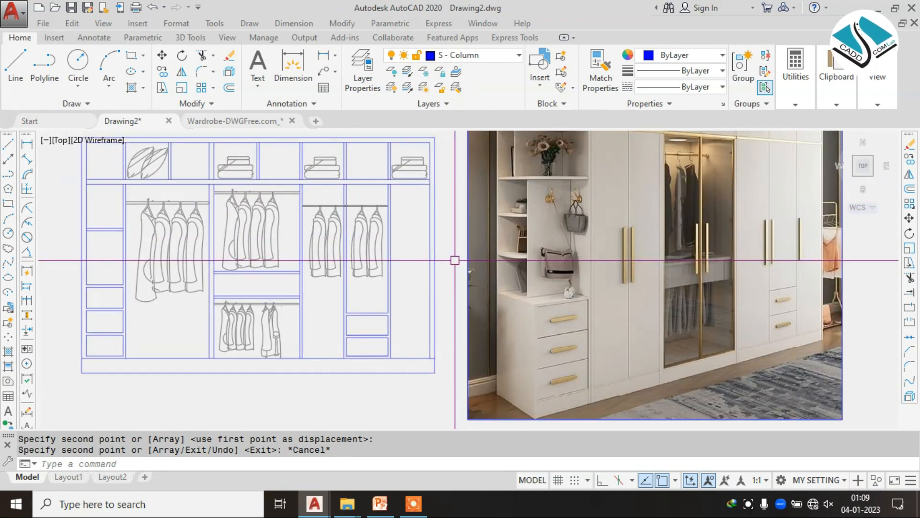
# Step: Draw a horizontal shelf line across the rightmost compartment, around its mid-height
pyautogui.scroll(2, 388, 220)
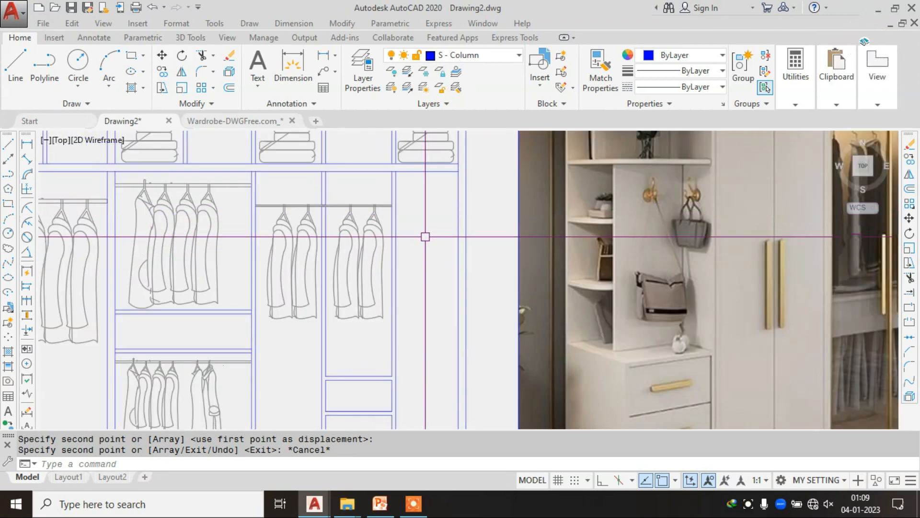
pyautogui.write('L')
pyautogui.press('Return')
pyautogui.scroll(-3, 423, 259)
pyautogui.scroll(4, 419, 285)
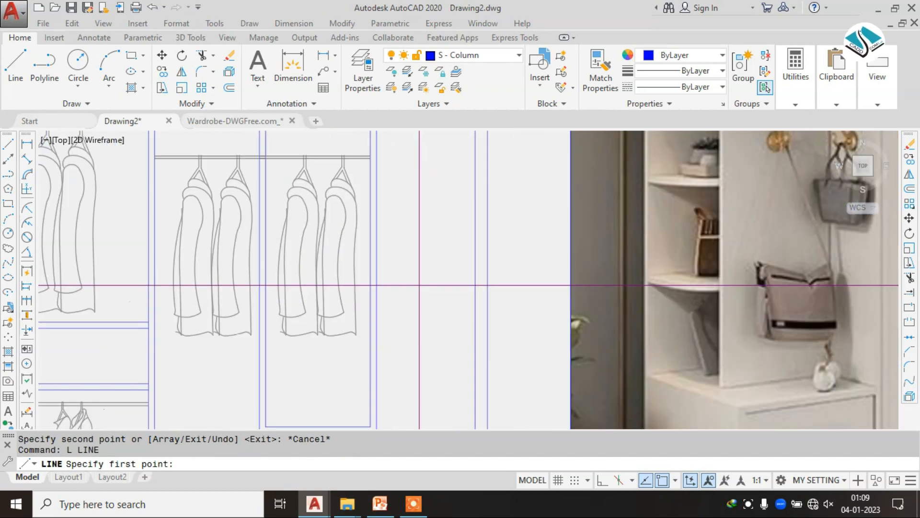
pyautogui.click(378, 300)
pyautogui.click(475, 301)
pyautogui.press('Escape')
pyautogui.press('Escape')
# Step: Offset the new shelf line upward by 1 inch to give the shelf its thickness
pyautogui.press('Return')
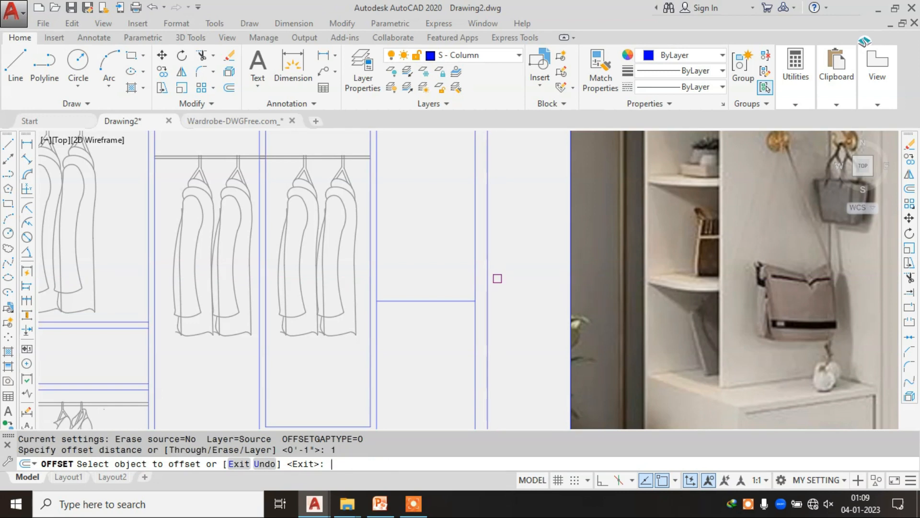
pyautogui.click(405, 300)
pyautogui.click(445, 247)
pyautogui.press('Escape')
pyautogui.scroll(-4, 457, 274)
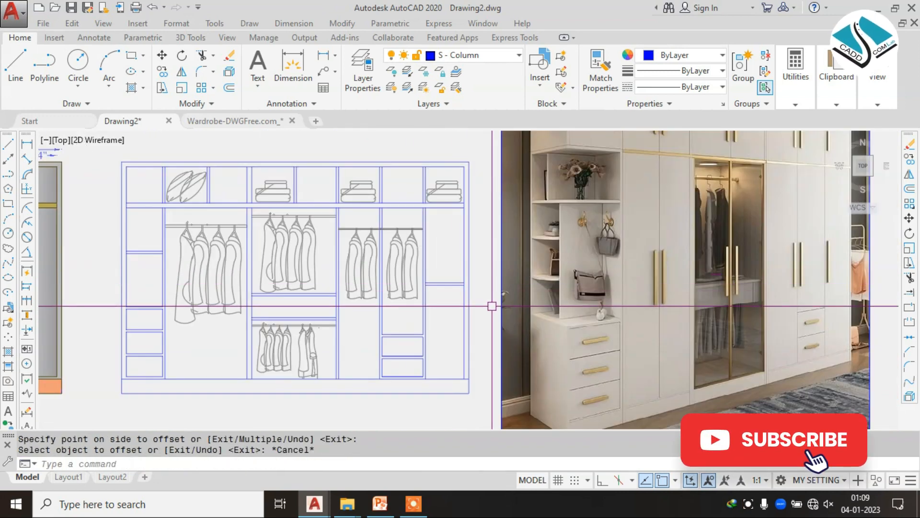
# Step: Erase the leftover pillow-and-linens set lying far below the elevations
pyautogui.scroll(-4, 451, 200)
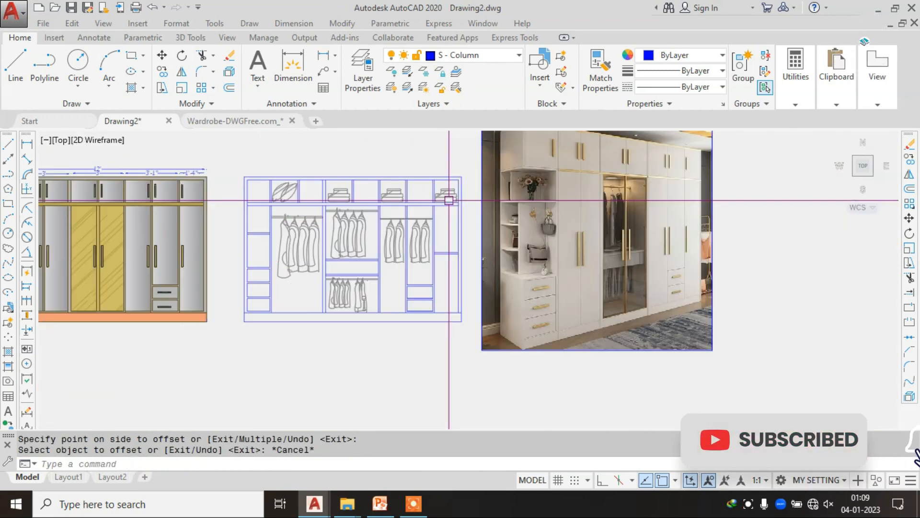
pyautogui.scroll(-4, 450, 200)
pyautogui.scroll(4, 472, 282)
pyautogui.click(450, 341)
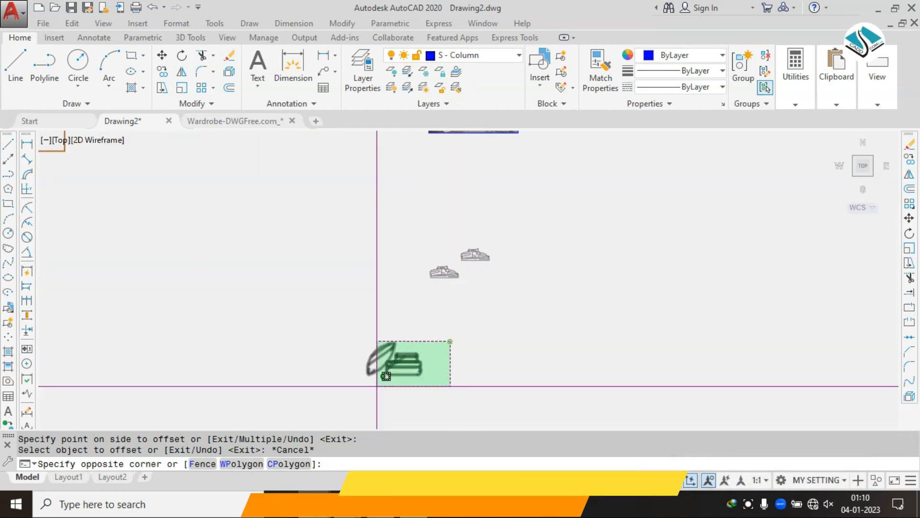
pyautogui.click(375, 386)
pyautogui.write('e')
pyautogui.press('Return')
# Step: Move one of the two folded shirts from far below up to just beneath the interior elevation
pyautogui.scroll(2, 471, 259)
pyautogui.click(535, 206)
pyautogui.click(472, 302)
pyautogui.write('m')
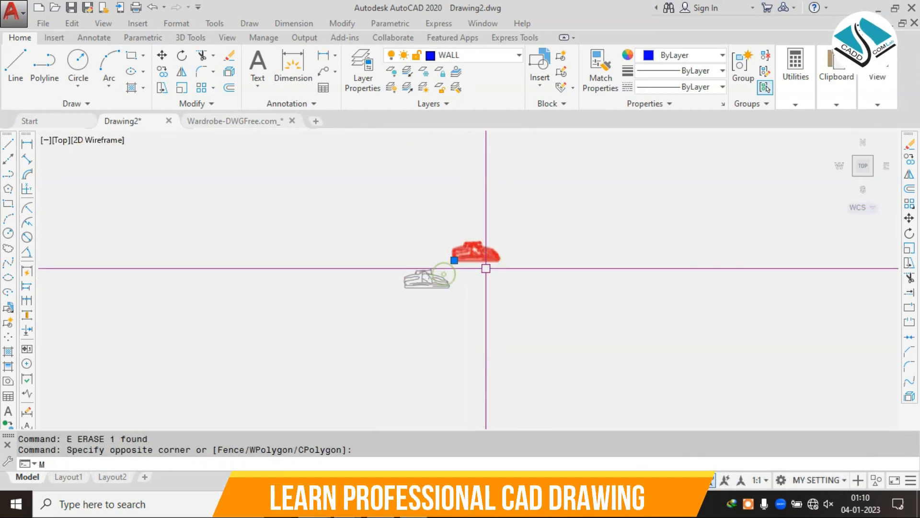
pyautogui.press('Return')
pyautogui.click(494, 250)
pyautogui.scroll(-4, 444, 278)
pyautogui.scroll(4, 422, 191)
pyautogui.scroll(-2, 517, 333)
pyautogui.scroll(4, 434, 279)
pyautogui.click(485, 298)
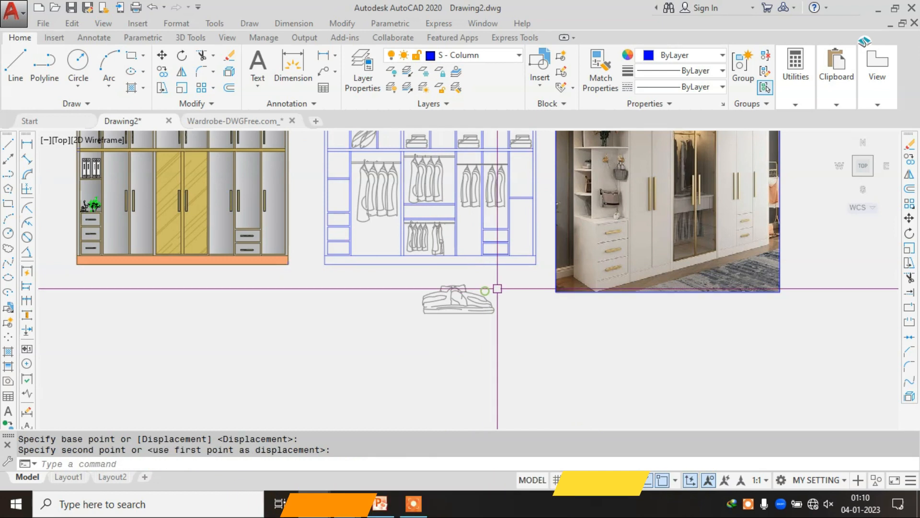
pyautogui.press('Escape')
# Step: Scale down the folded shirt beneath the interior elevation about a point at its centre
pyautogui.click(497, 288)
pyautogui.click(407, 333)
pyautogui.press('Return')
pyautogui.press('Escape')
pyautogui.click(485, 283)
pyautogui.write('sc')
pyautogui.press('Return')
pyautogui.click(451, 305)
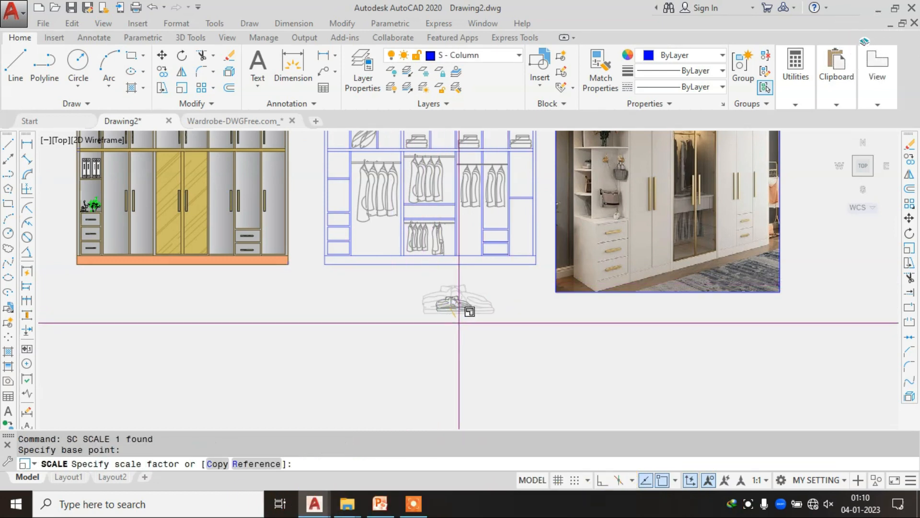
# Step: Move the reduced folded shirt closer to the bottom edge of the interior elevation
pyautogui.click(484, 288)
pyautogui.click(424, 334)
pyautogui.write('m')
pyautogui.press('Return')
pyautogui.click(435, 295)
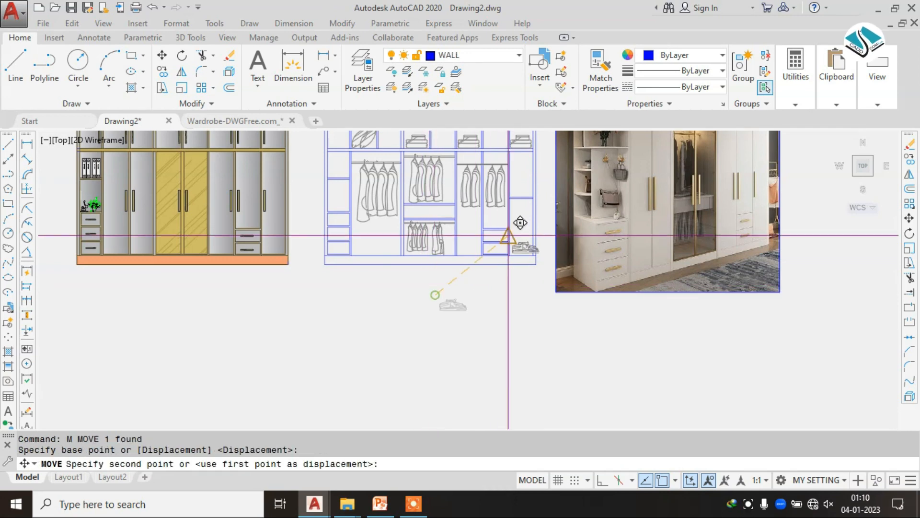
pyautogui.scroll(4, 509, 177)
pyautogui.scroll(2, 508, 180)
pyautogui.scroll(2, 488, 182)
pyautogui.scroll(-2, 493, 185)
pyautogui.scroll(-5, 518, 203)
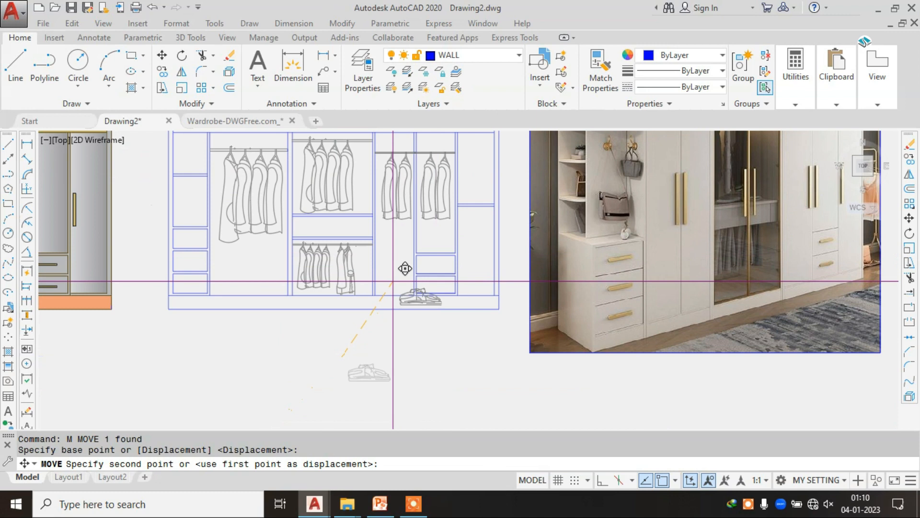
pyautogui.press('Escape')
# Step: Scale the folded shirt down further to suit the width of the rightmost compartment
pyautogui.click(478, 249)
pyautogui.click(384, 312)
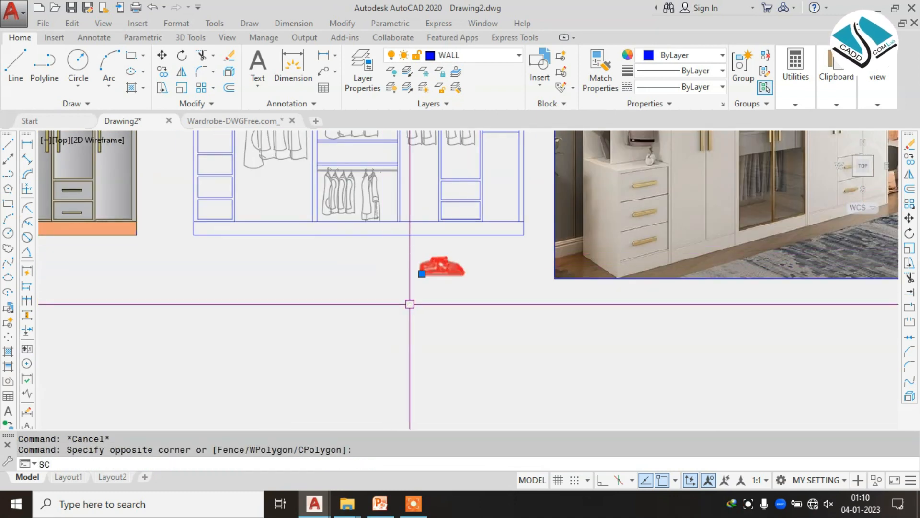
pyautogui.write('SC')
pyautogui.press('Return')
pyautogui.click(421, 290)
pyautogui.click(425, 312)
# Step: Move the smaller folded shirt into the rightmost compartment, just above its new shelf
pyautogui.click(458, 258)
pyautogui.click(404, 306)
pyautogui.write('M')
pyautogui.press('Return')
pyautogui.click(435, 276)
pyautogui.moveTo(490, 159); pyautogui.dragTo(485, 219, button='middle')
pyautogui.scroll(5, 485, 219)
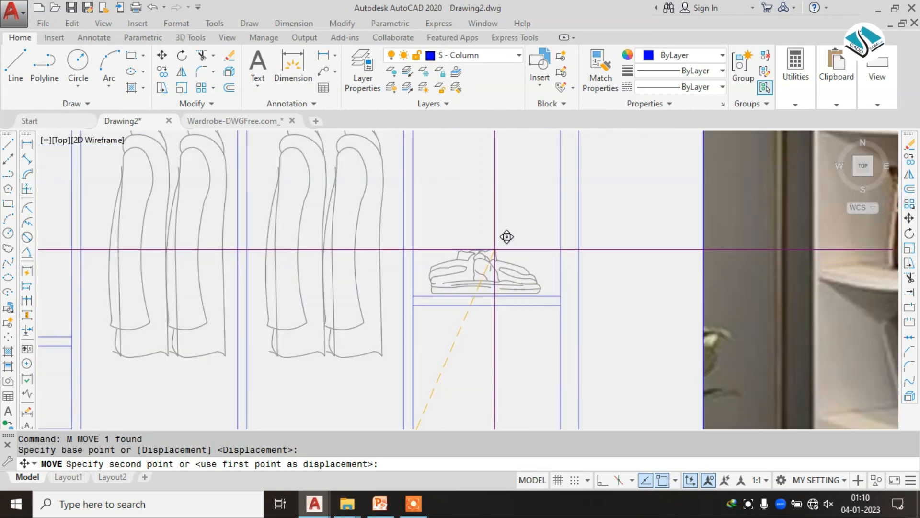
pyautogui.click(496, 246)
# Step: Move the folded shirt straight down so its base rests on the shelf's upper line
pyautogui.scroll(2, 495, 259)
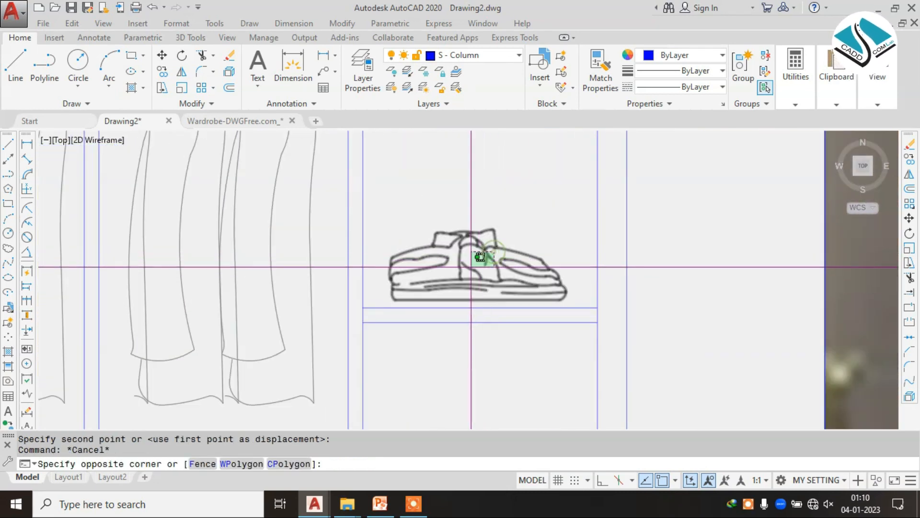
pyautogui.click(477, 317)
pyautogui.scroll(4, 476, 319)
pyautogui.write('M')
pyautogui.press('Return')
pyautogui.click(480, 267)
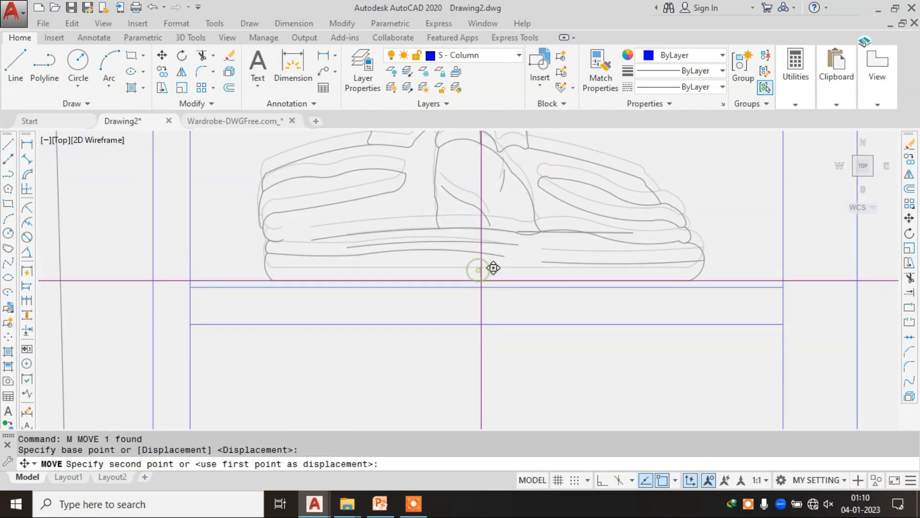
pyautogui.click(482, 287)
pyautogui.press('Escape')
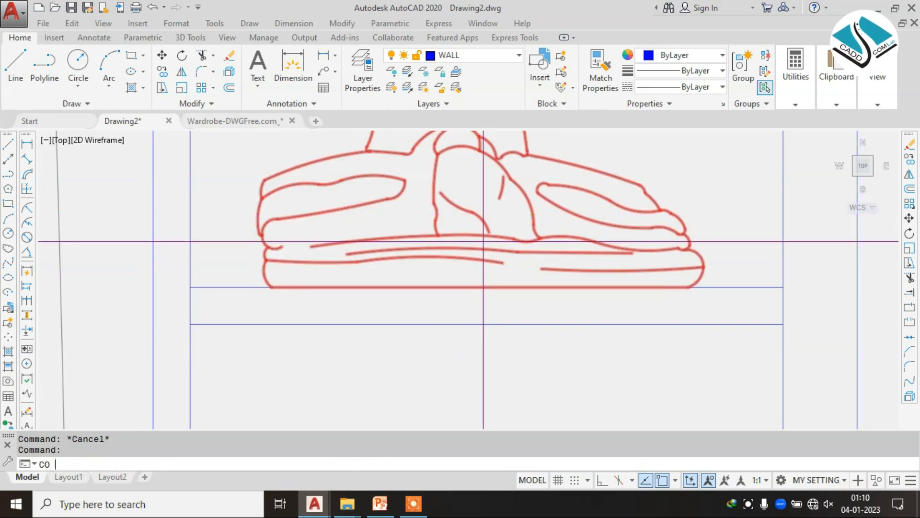
# Step: Copy the folded shirt upward, slightly offset, to build a stack of shirts on the shelf
pyautogui.click(480, 252)
pyautogui.scroll(-4, 480, 252)
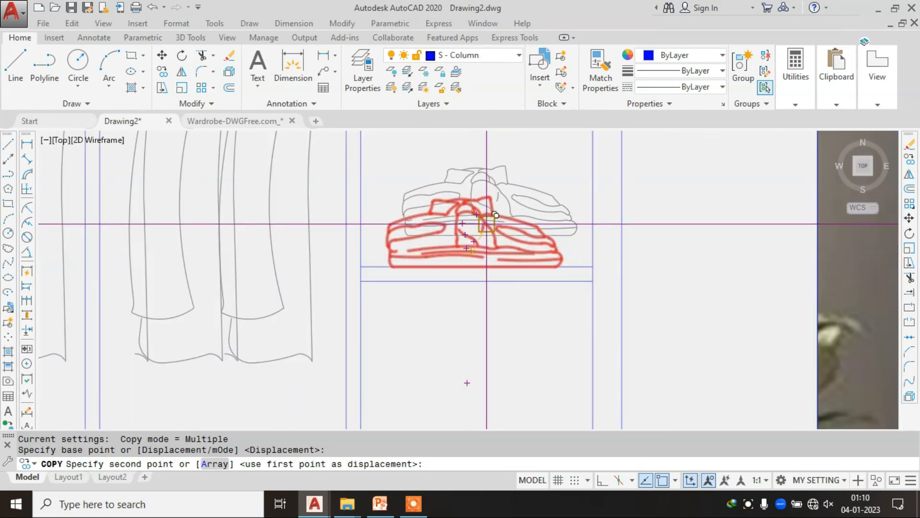
pyautogui.click(481, 232)
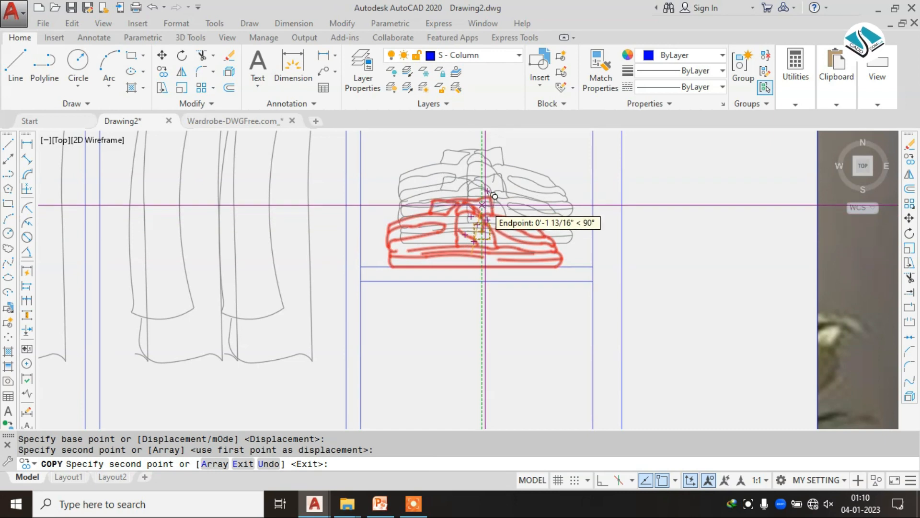
pyautogui.press('Escape')
pyautogui.scroll(-6, 485, 205)
pyautogui.scroll(2, 486, 268)
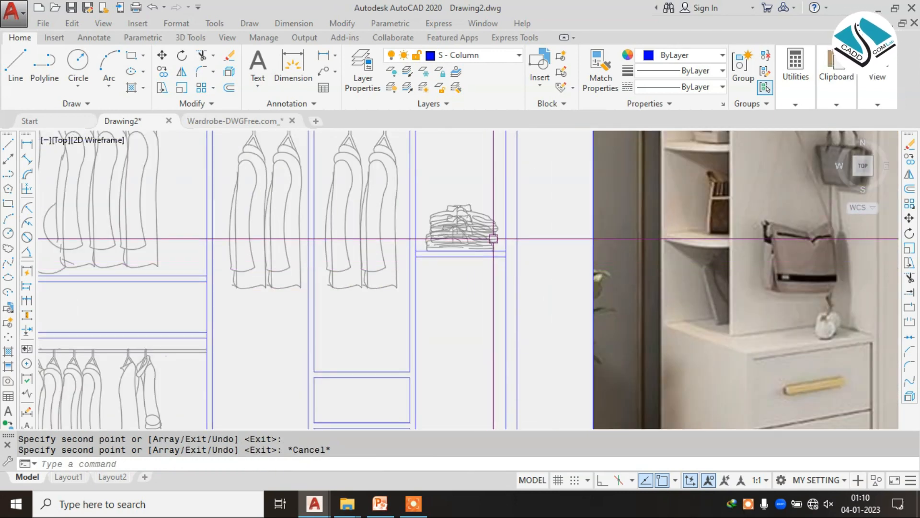
pyautogui.scroll(-2, 516, 214)
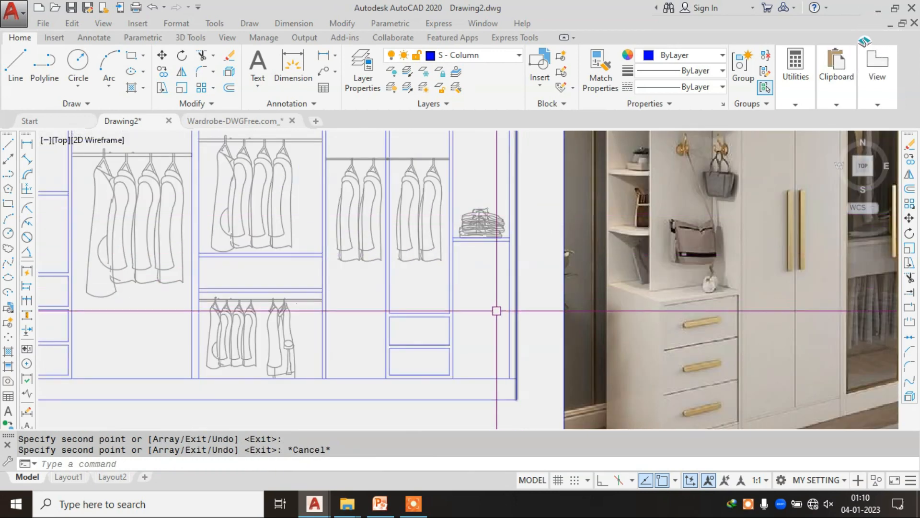
pyautogui.scroll(-4, 447, 276)
pyautogui.scroll(3, 447, 276)
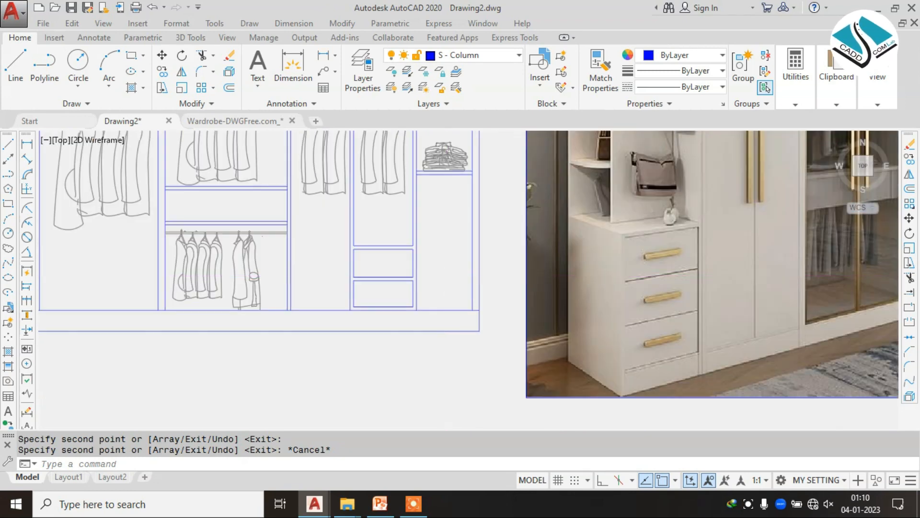
pyautogui.scroll(-3, 447, 276)
pyautogui.scroll(-1, 447, 277)
pyautogui.moveTo(446, 276); pyautogui.dragTo(440, 265, button='middle')
pyautogui.scroll(2, 412, 221)
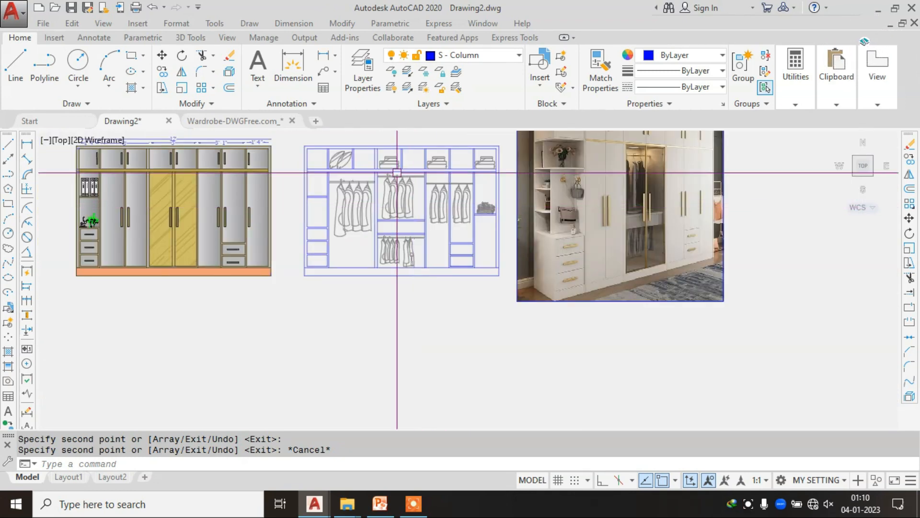
# Step: Look through the wardrobe elevations in the downloaded Wardrobe-DWGFree.com_ drawing for footwear to reuse
pyautogui.click(255, 120)
pyautogui.moveTo(457, 336)
pyautogui.mouseDown(button='middle')
pyautogui.moveTo(319, 240)
pyautogui.moveTo(139, 206)
pyautogui.mouseUp(button='middle')
pyautogui.scroll(4, 714, 244)
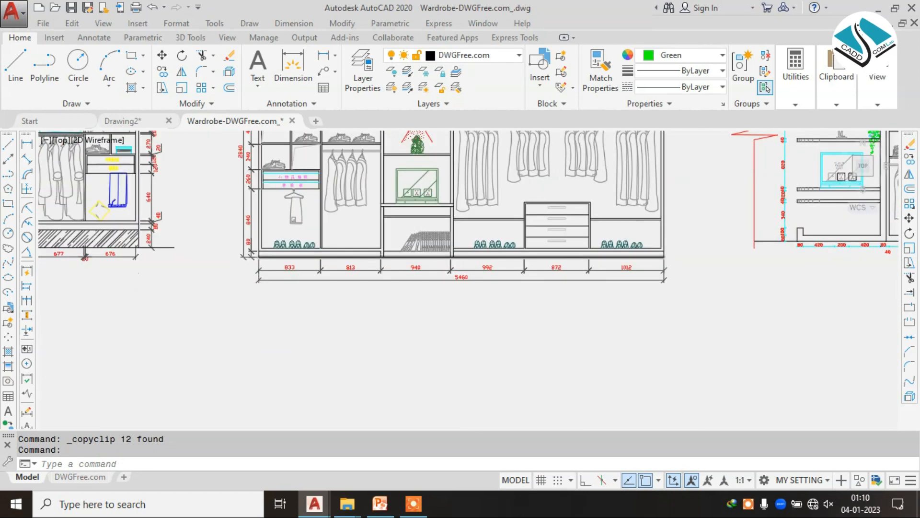
pyautogui.moveTo(207, 239); pyautogui.dragTo(409, 248, button='middle')
pyautogui.scroll(2, 289, 245)
pyautogui.scroll(-8, 307, 252)
pyautogui.scroll(3, 576, 202)
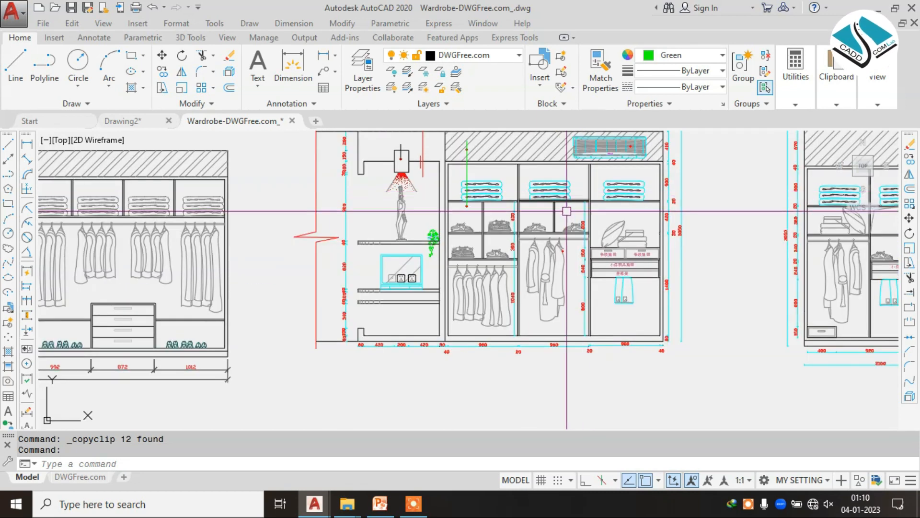
pyautogui.scroll(-2, 551, 229)
pyautogui.scroll(-3, 537, 191)
pyautogui.scroll(6, 600, 192)
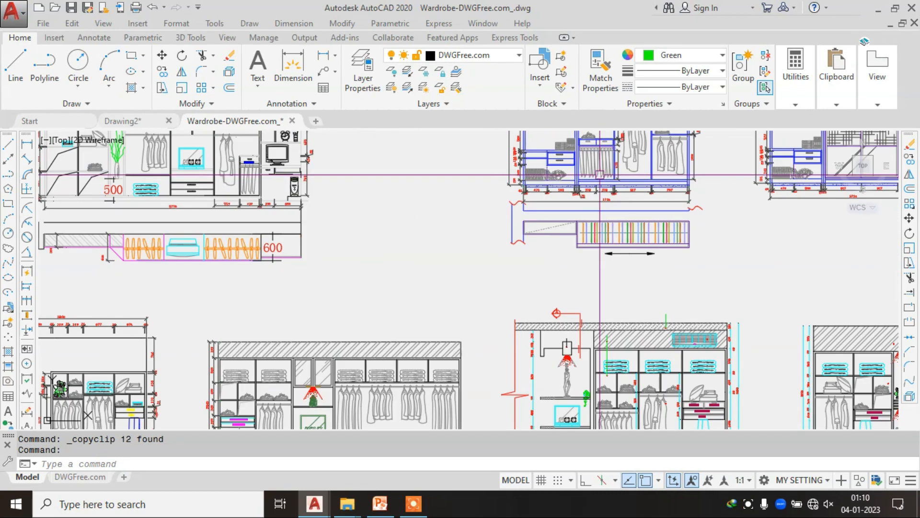
pyautogui.scroll(-3, 537, 220)
pyautogui.scroll(6, 538, 236)
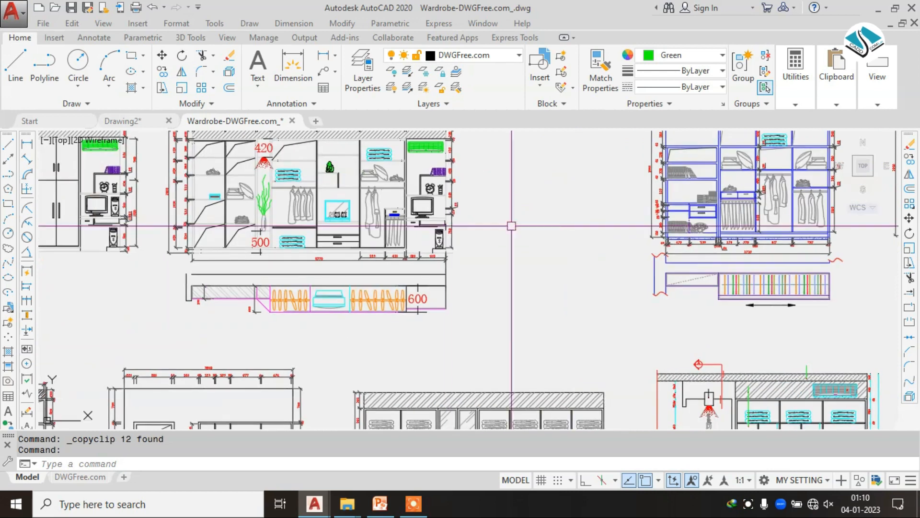
pyautogui.scroll(-5, 538, 237)
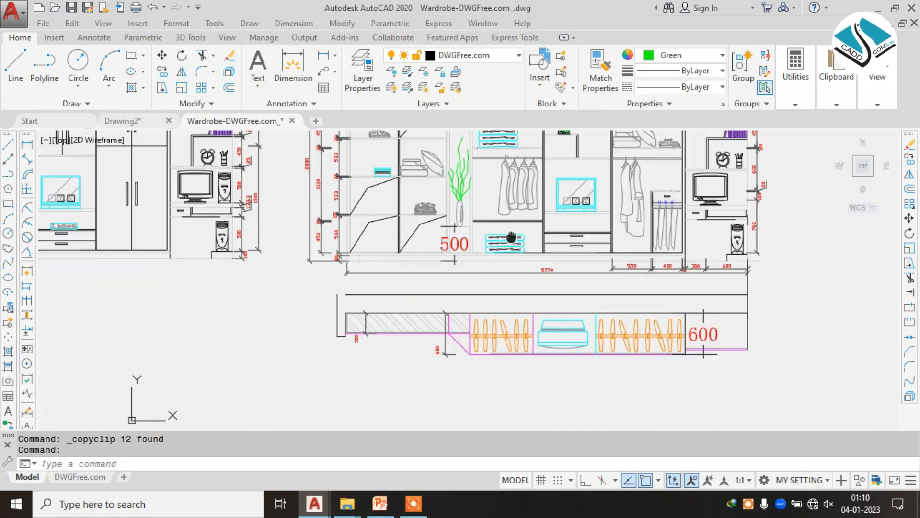
pyautogui.moveTo(622, 297); pyautogui.dragTo(512, 185, button='middle')
pyautogui.scroll(4, 374, 263)
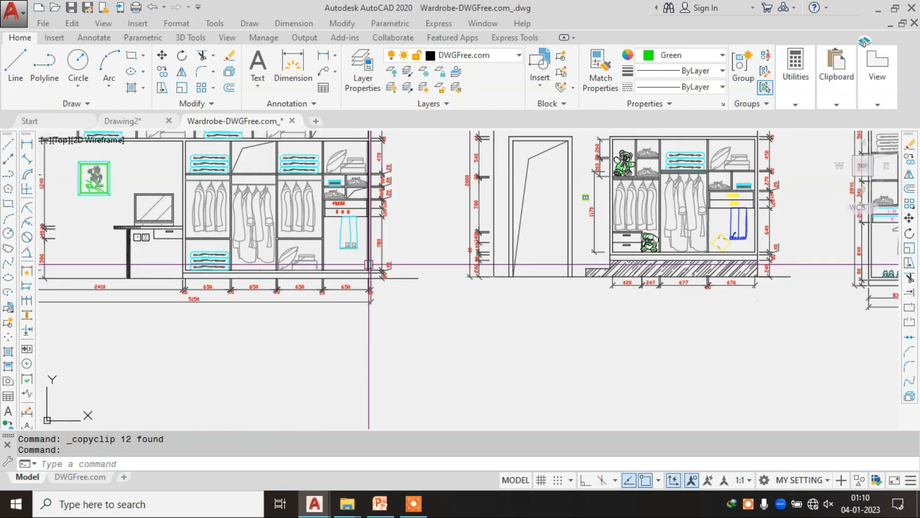
pyautogui.moveTo(679, 261); pyautogui.dragTo(295, 247, button='middle')
# Step: Copy the row of shoes from the 833-wide compartment of the downloaded wardrobe and paste it below the interior elevation in Drawing2
pyautogui.scroll(2, 456, 253)
pyautogui.scroll(8, 559, 259)
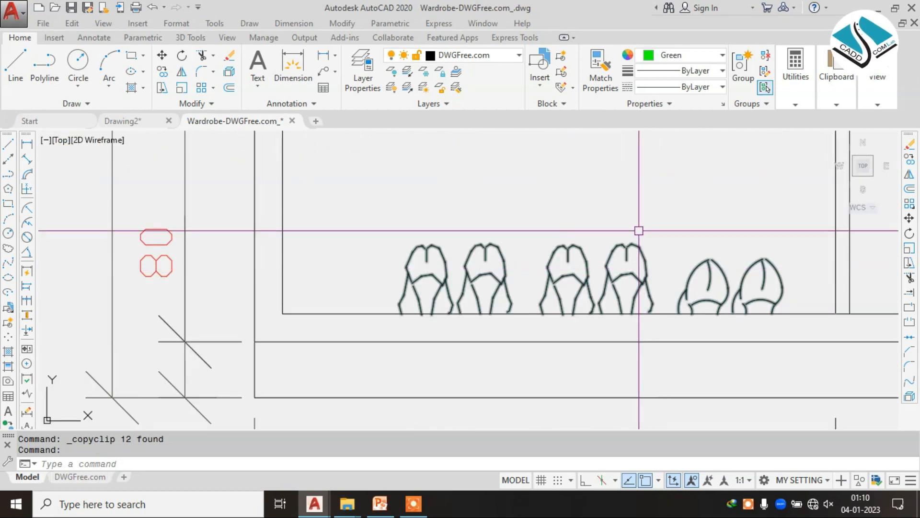
pyautogui.press('Escape')
pyautogui.click(715, 199)
pyautogui.click(457, 261)
pyautogui.scroll(-6, 457, 262)
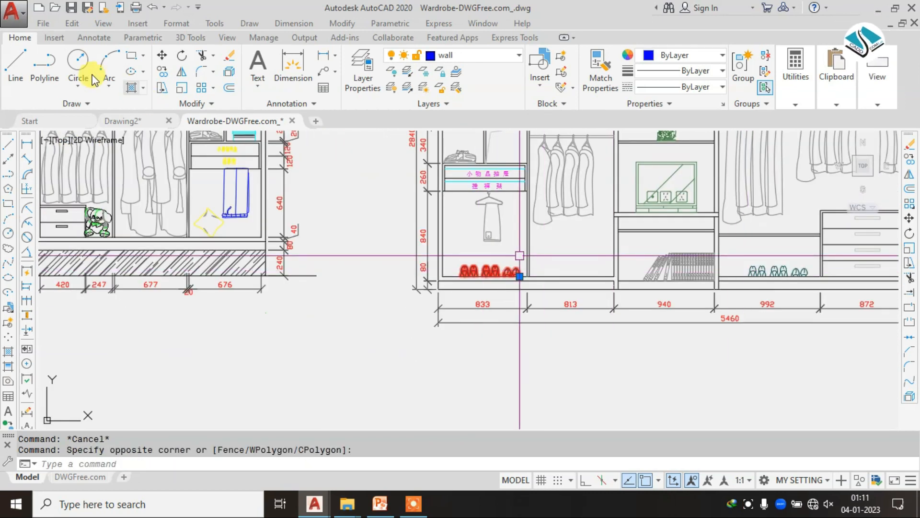
pyautogui.click(143, 121)
pyautogui.scroll(2, 463, 256)
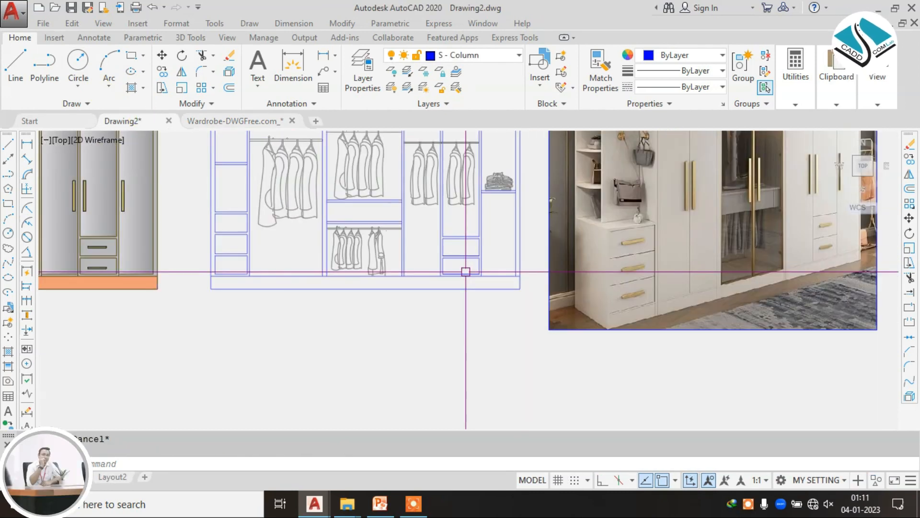
pyautogui.hotkey('ctrl', 'v')
pyautogui.scroll(-6, 343, 354)
pyautogui.moveTo(329, 401); pyautogui.dragTo(413, 272, button='middle')
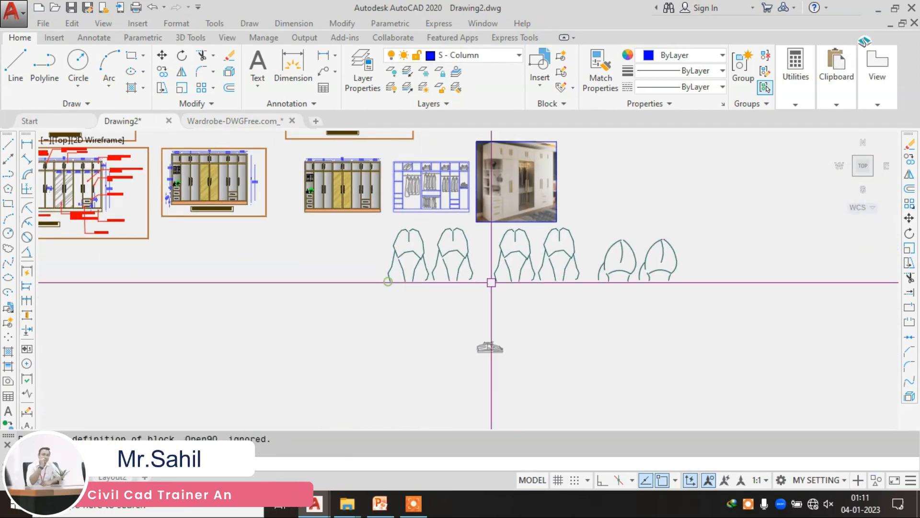
# Step: Erase the extra pasted shoes, keeping only the first pair of the row
pyautogui.click(740, 257)
pyautogui.click(480, 314)
pyautogui.press('Delete')
pyautogui.scroll(2, 552, 250)
pyautogui.click(630, 202)
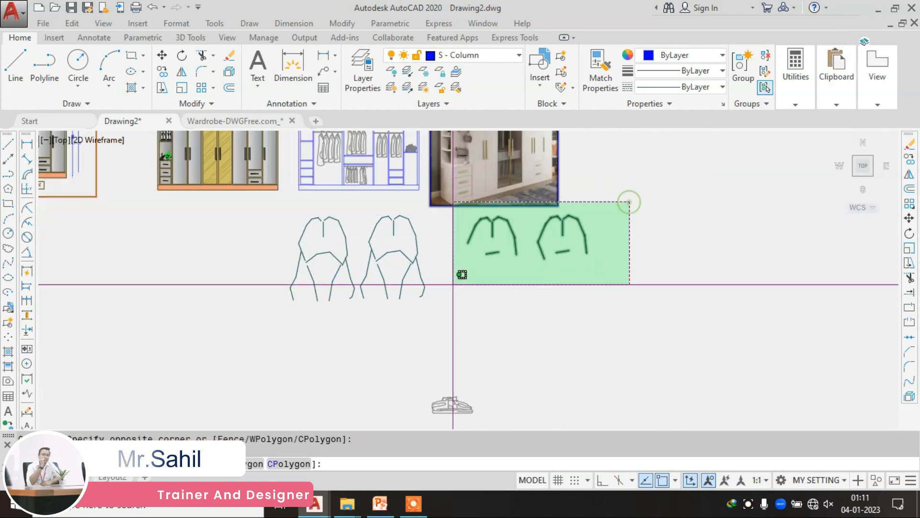
pyautogui.press('Escape')
pyautogui.click(604, 214)
pyautogui.click(462, 293)
pyautogui.write('e')
pyautogui.press('space')
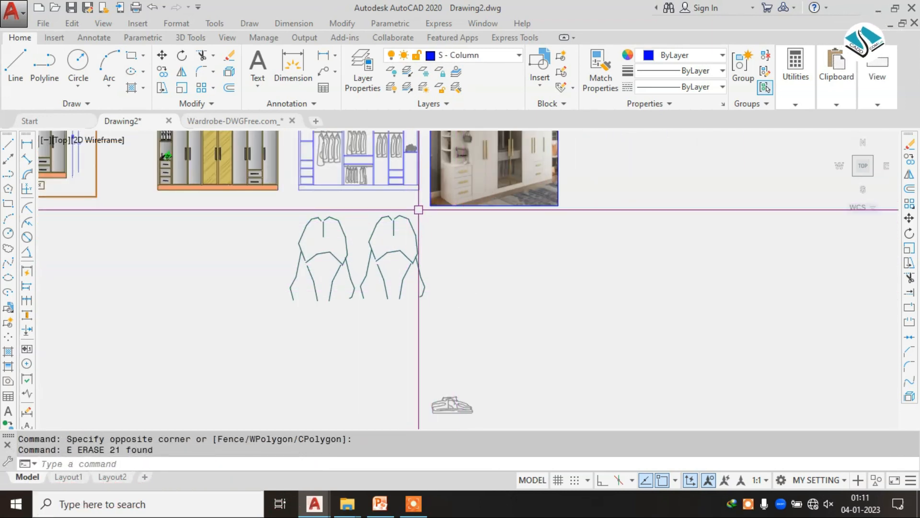
# Step: Regenerate the drawing and erase the two stray background fills covering the framed wardrobe elevation
pyautogui.write('re')
pyautogui.press('space')
pyautogui.press('Escape')
pyautogui.press('Escape')
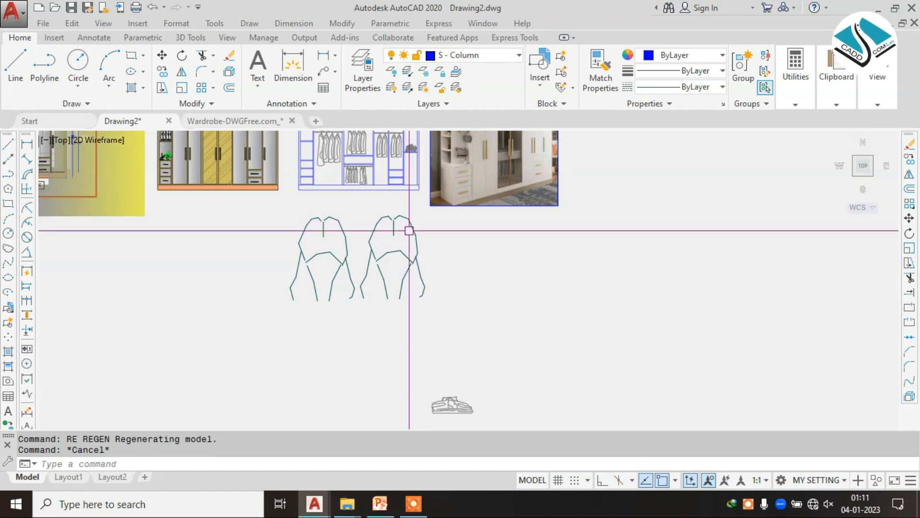
pyautogui.moveTo(192, 215); pyautogui.dragTo(470, 269, button='middle')
pyautogui.press('Escape')
pyautogui.click(411, 256)
pyautogui.write('e')
pyautogui.press('space')
pyautogui.press('Escape')
pyautogui.click(420, 267)
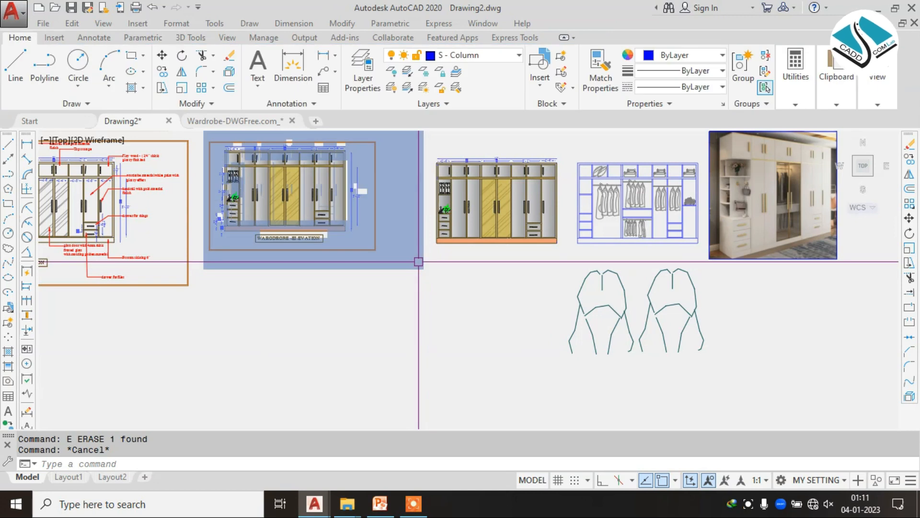
pyautogui.write('E')
pyautogui.press('space')
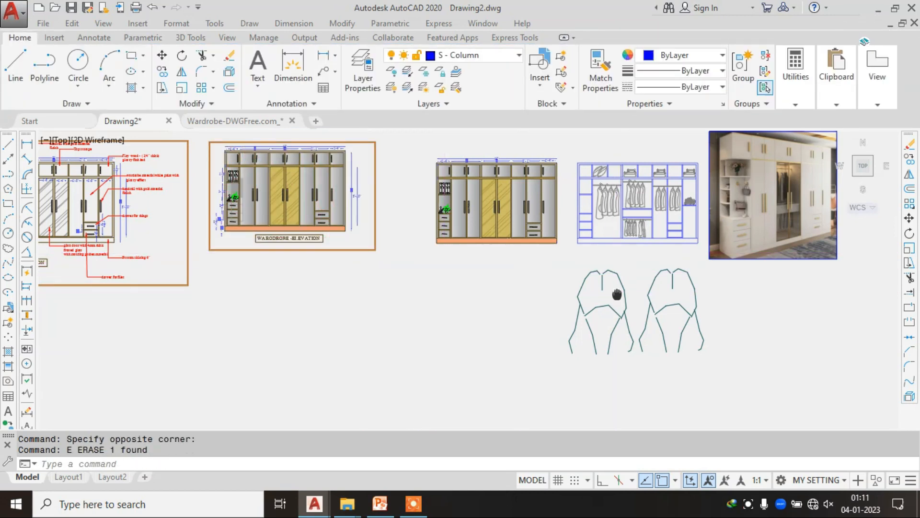
# Step: Scale the remaining pair of shoes down to a fraction of its pasted size
pyautogui.moveTo(617, 293); pyautogui.dragTo(437, 233, button='middle')
pyautogui.click(525, 203)
pyautogui.click(343, 339)
pyautogui.write('S')
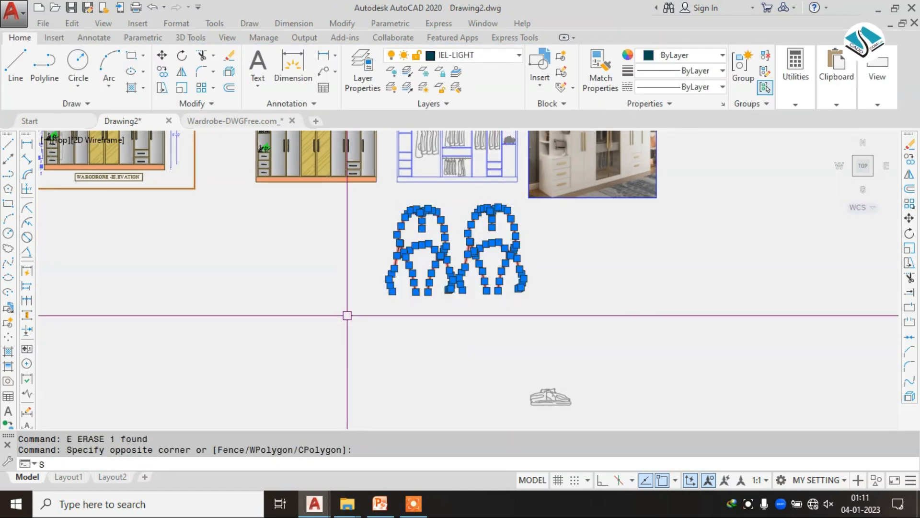
pyautogui.write('C')
pyautogui.press('space')
pyautogui.click(357, 282)
pyautogui.click(370, 287)
# Step: Move the reduced pair of shoes closer, just below the middle of the interior elevation
pyautogui.click(415, 249)
pyautogui.click(338, 313)
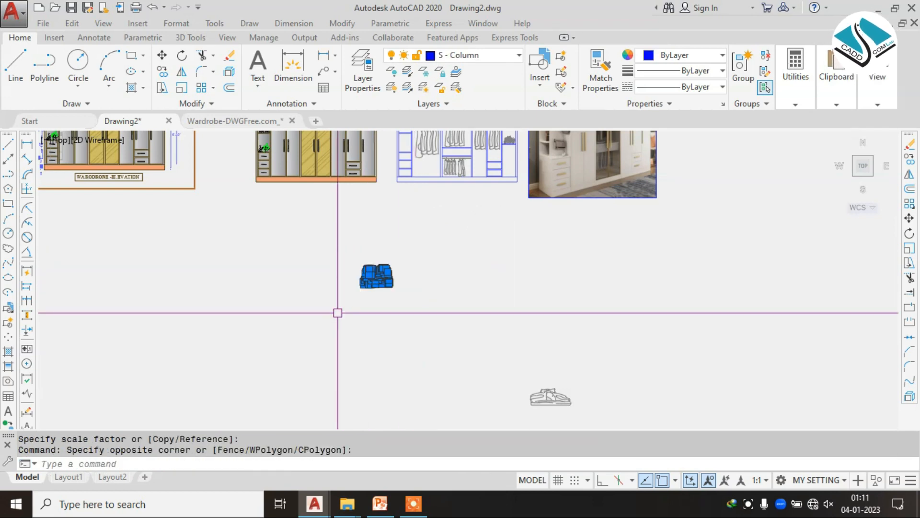
pyautogui.press('space')
pyautogui.click(370, 284)
pyautogui.scroll(2, 436, 254)
pyautogui.click(481, 197)
pyautogui.moveTo(531, 171)
pyautogui.mouseDown(button='middle')
pyautogui.moveTo(517, 199)
pyautogui.moveTo(427, 297)
pyautogui.mouseUp(button='middle')
# Step: Scale the pair of shoes down further to suit the width of the rightmost compartment
pyautogui.scroll(2, 427, 297)
pyautogui.press('Escape')
pyautogui.click(475, 250)
pyautogui.click(292, 395)
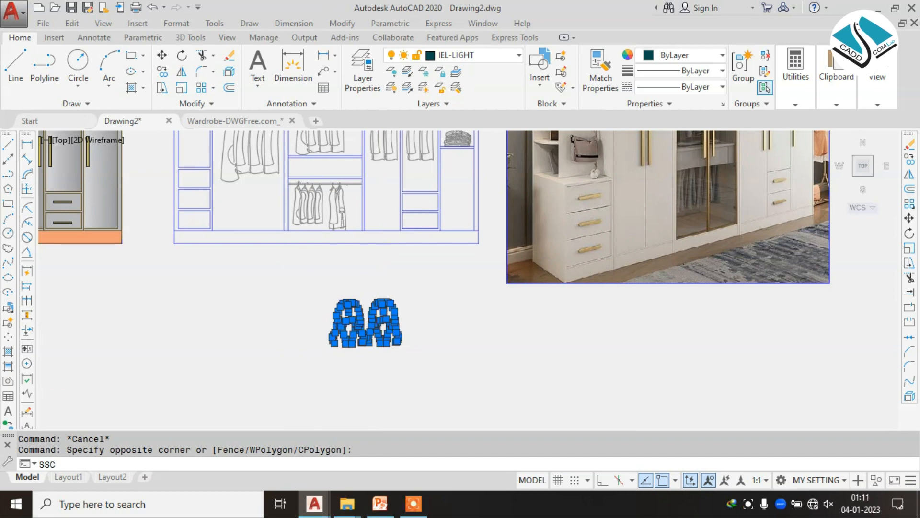
pyautogui.click(384, 319)
pyautogui.click(397, 332)
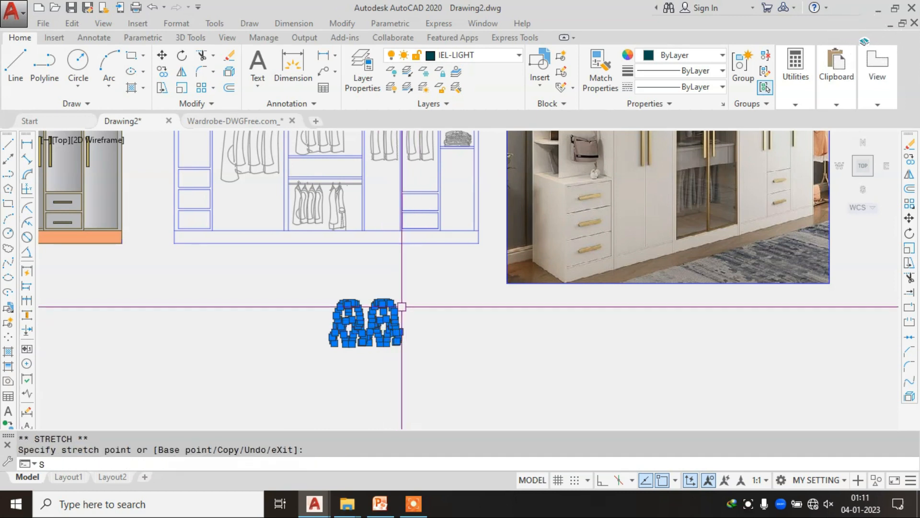
pyautogui.write('C')
pyautogui.press('Return')
pyautogui.click(391, 331)
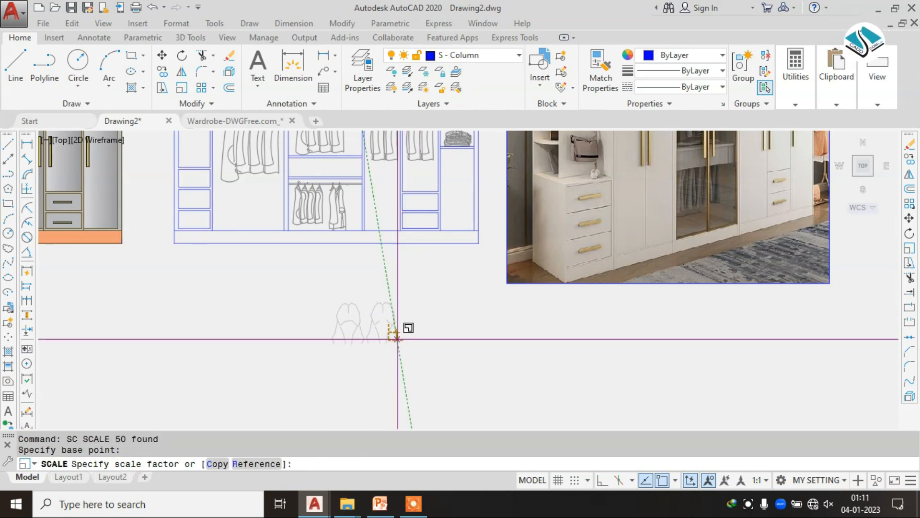
pyautogui.scroll(2, 397, 339)
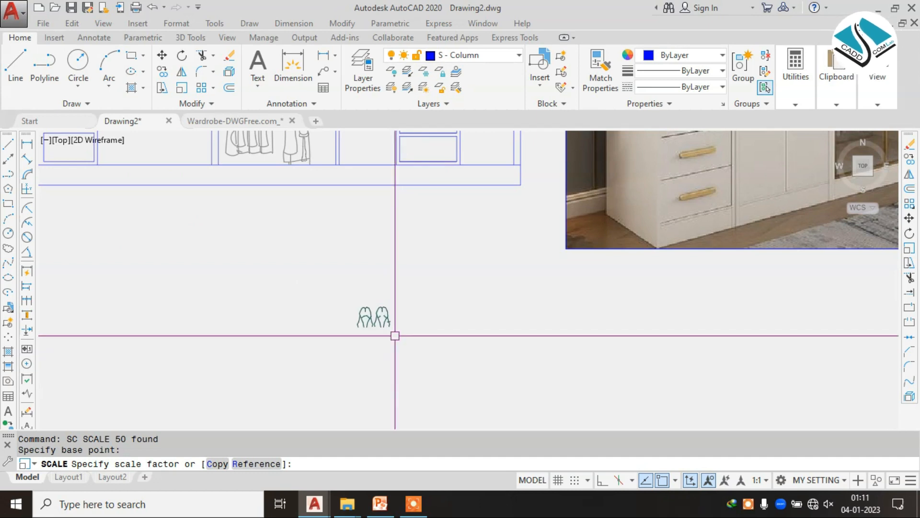
# Step: Move the pair of shoes onto the floor of the rightmost compartment, against its inner partition beside the drawers
pyautogui.click(338, 357)
pyautogui.write('m')
pyautogui.press('Return')
pyautogui.click(366, 320)
pyautogui.scroll(4, 494, 144)
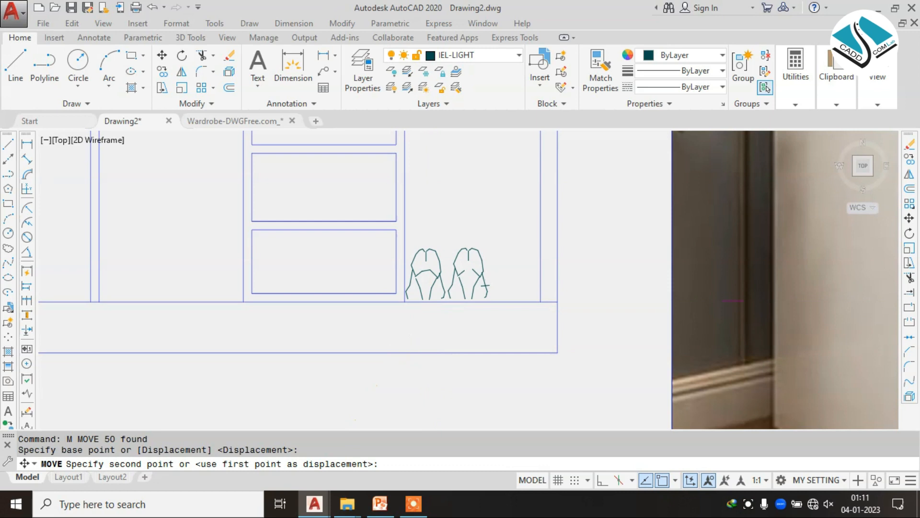
pyautogui.press('Escape')
pyautogui.moveTo(734, 301); pyautogui.dragTo(700, 312, button='middle')
pyautogui.click(456, 213)
pyautogui.press('Escape')
# Step: Convert the pair of shoes into a block named SDSDSD
pyautogui.click(335, 250)
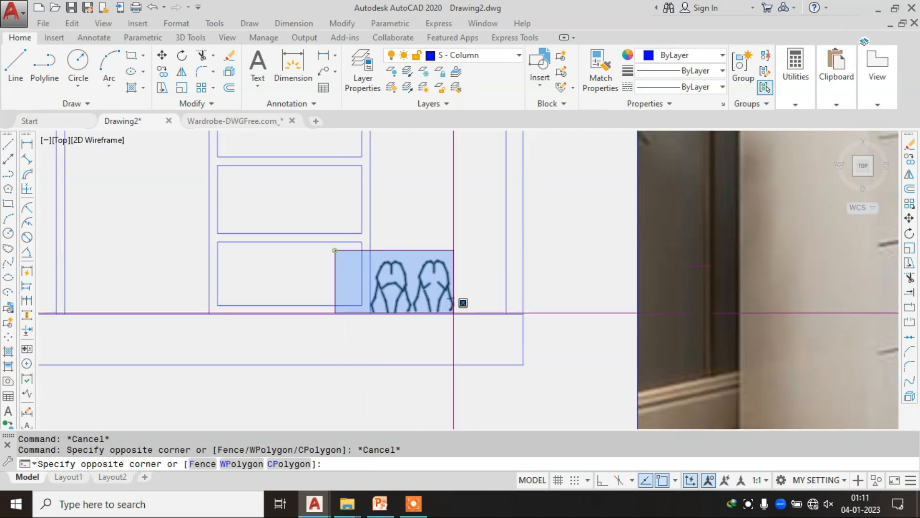
pyautogui.click(474, 338)
pyautogui.write('b')
pyautogui.press('Return')
pyautogui.write('SDSDSD')
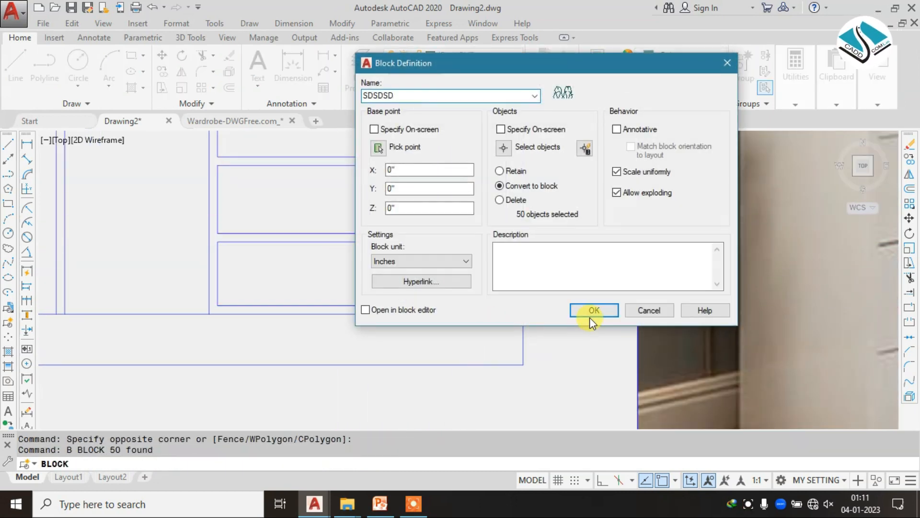
pyautogui.click(594, 310)
# Step: Copy the shoe block horizontally to the right, slightly overlapping the original, to fill the compartment floor
pyautogui.scroll(3, 417, 258)
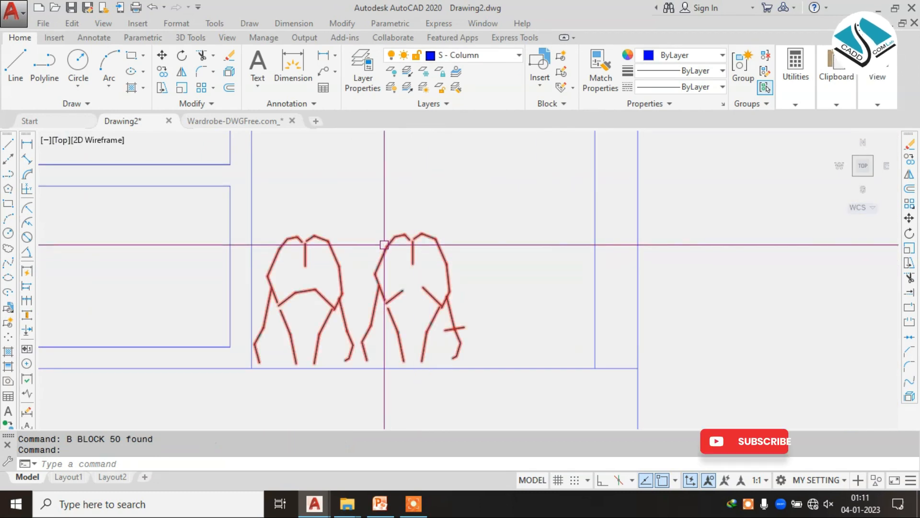
pyautogui.write('co')
pyautogui.press('Return')
pyautogui.click(351, 292)
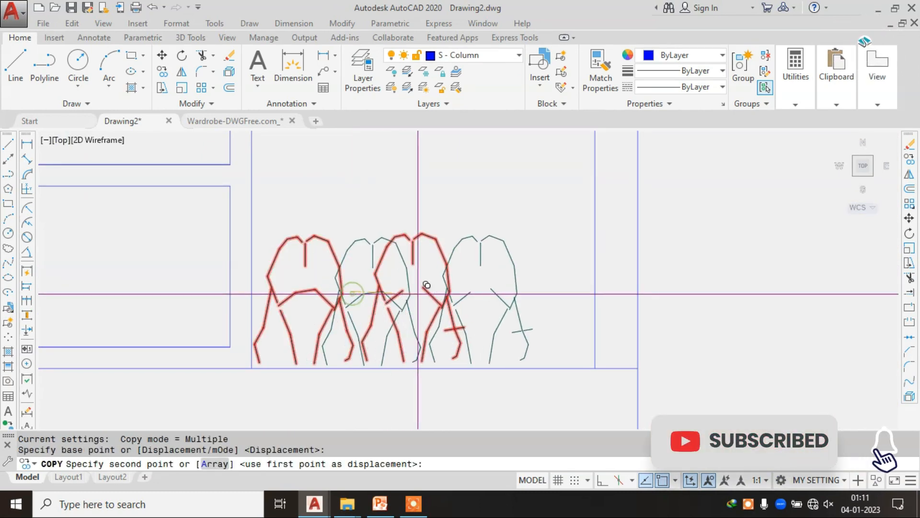
pyautogui.click(466, 295)
pyautogui.scroll(-6, 462, 297)
pyautogui.press('Escape')
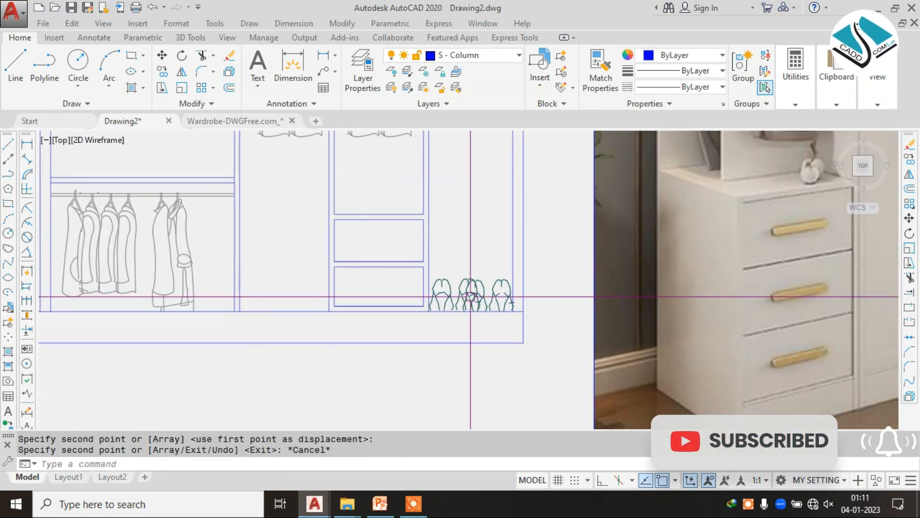
# Step: Draw a horizontal shelf line across the rightmost compartment above the shoes
pyautogui.write('l')
pyautogui.press('Return')
pyautogui.scroll(4, 463, 240)
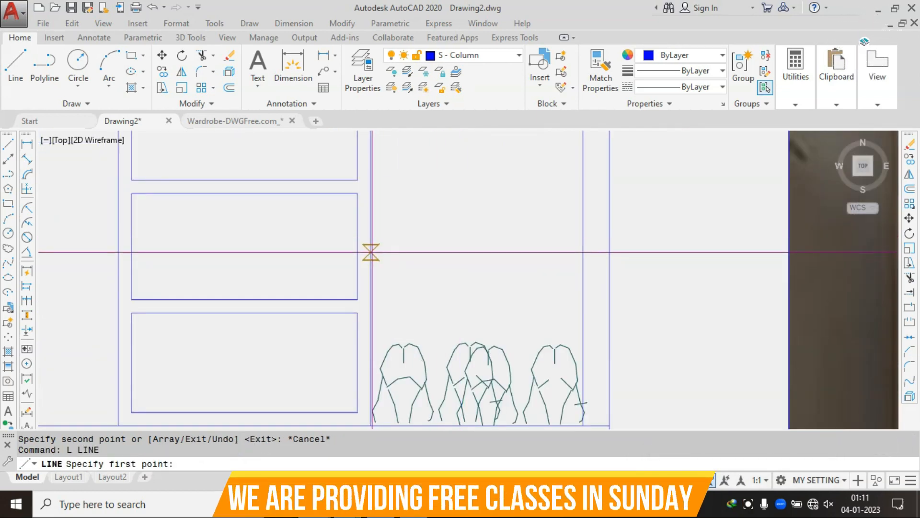
pyautogui.click(371, 252)
pyautogui.click(583, 252)
pyautogui.press('Escape')
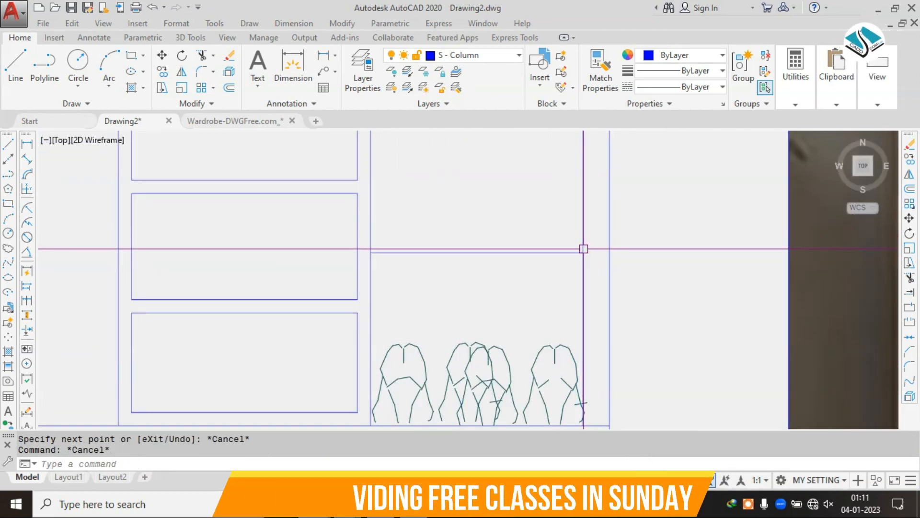
# Step: Offset the new shelf line upward by 1 inch to give the shelf its thickness
pyautogui.write('o')
pyautogui.press('Return')
pyautogui.write('1')
pyautogui.press('Return')
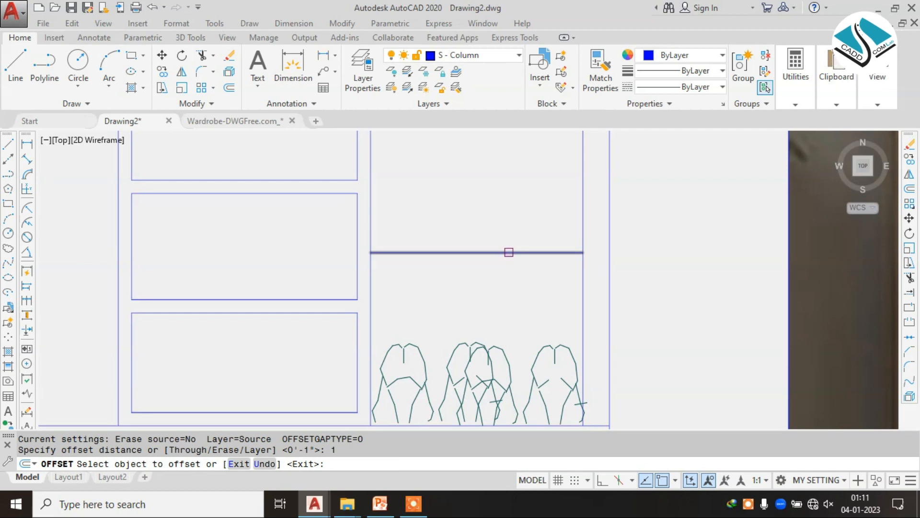
pyautogui.click(509, 252)
pyautogui.click(491, 189)
pyautogui.scroll(-5, 508, 288)
pyautogui.press('Escape')
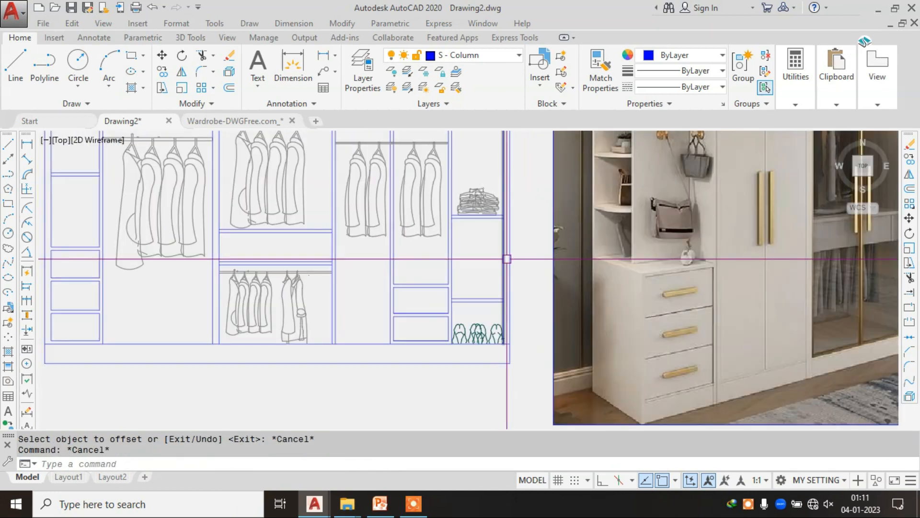
pyautogui.moveTo(489, 236)
pyautogui.mouseDown(button='middle')
pyautogui.moveTo(487, 296)
pyautogui.moveTo(482, 240)
pyautogui.mouseUp(button='middle')
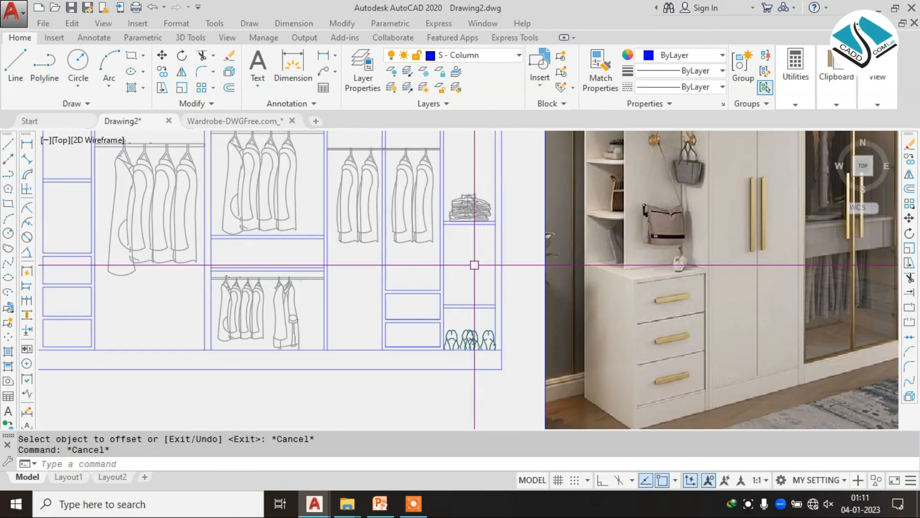
pyautogui.scroll(2, 472, 276)
pyautogui.scroll(-3, 472, 276)
pyautogui.press('Escape')
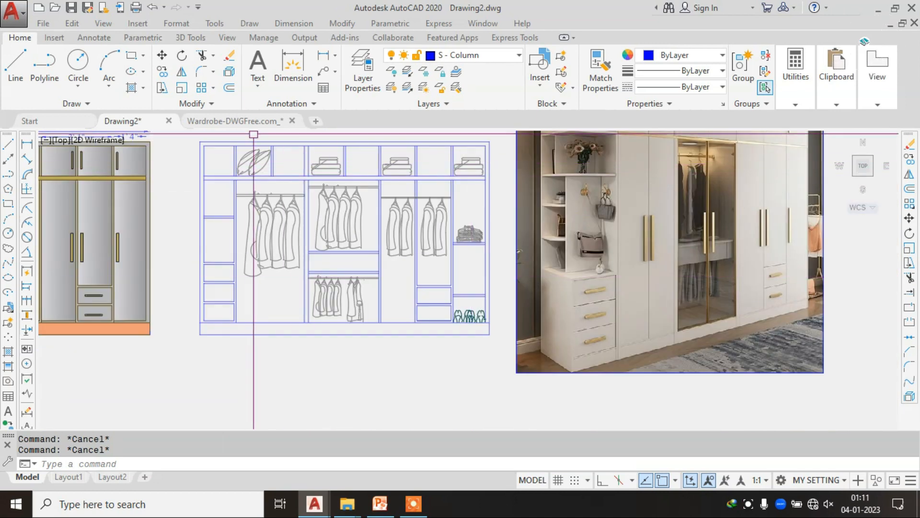
# Step: Look through the wardrobe elevations in the downloaded Wardrobe-DWGFree.com drawing for more items to furnish the interior
pyautogui.scroll(-1, 411, 225)
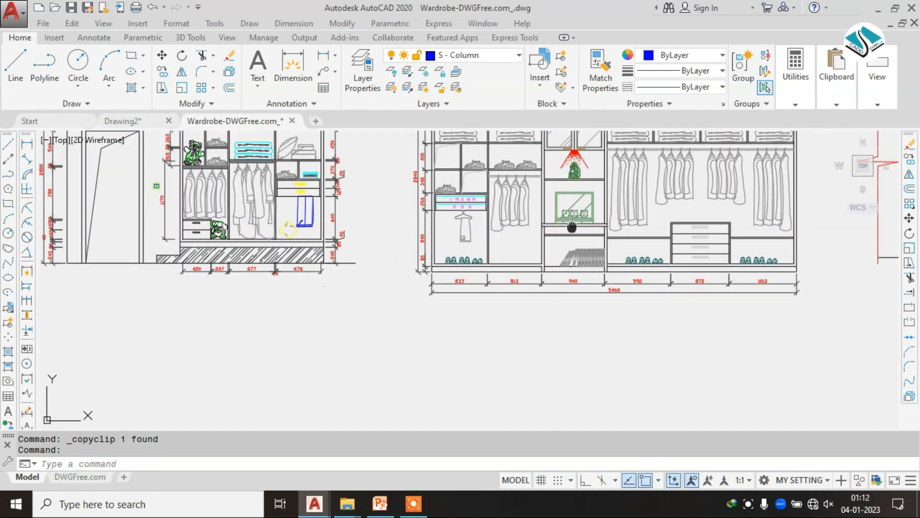
pyautogui.moveTo(571, 227); pyautogui.dragTo(551, 303, button='middle')
pyautogui.moveTo(303, 271); pyautogui.dragTo(477, 246, button='middle')
pyautogui.moveTo(354, 243); pyautogui.dragTo(580, 243, button='middle')
pyautogui.moveTo(260, 228); pyautogui.dragTo(449, 216, button='middle')
pyautogui.scroll(2, 379, 261)
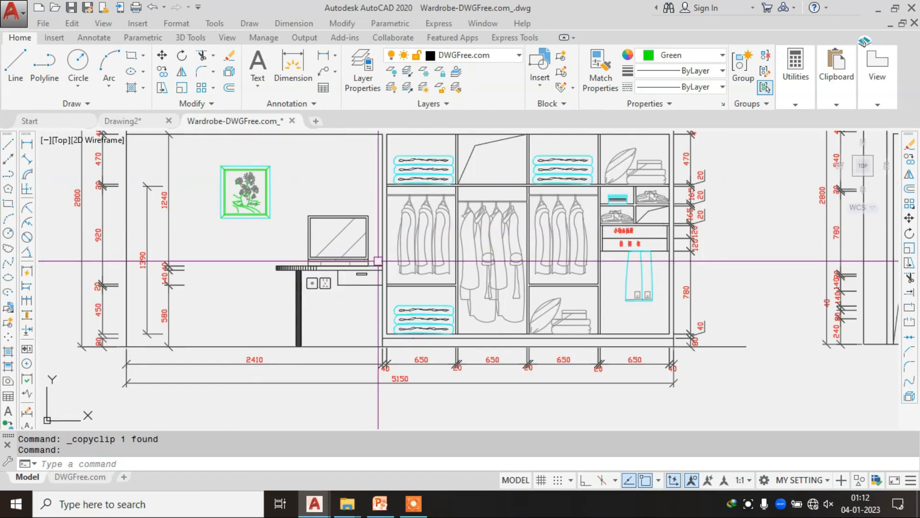
pyautogui.scroll(-4, 378, 261)
pyautogui.moveTo(726, 251); pyautogui.dragTo(329, 253, button='middle')
pyautogui.moveTo(864, 208); pyautogui.dragTo(636, 224, button='middle')
pyautogui.scroll(4, 636, 225)
pyautogui.scroll(-4, 473, 262)
pyautogui.moveTo(724, 294); pyautogui.dragTo(663, 278, button='middle')
pyautogui.scroll(4, 664, 278)
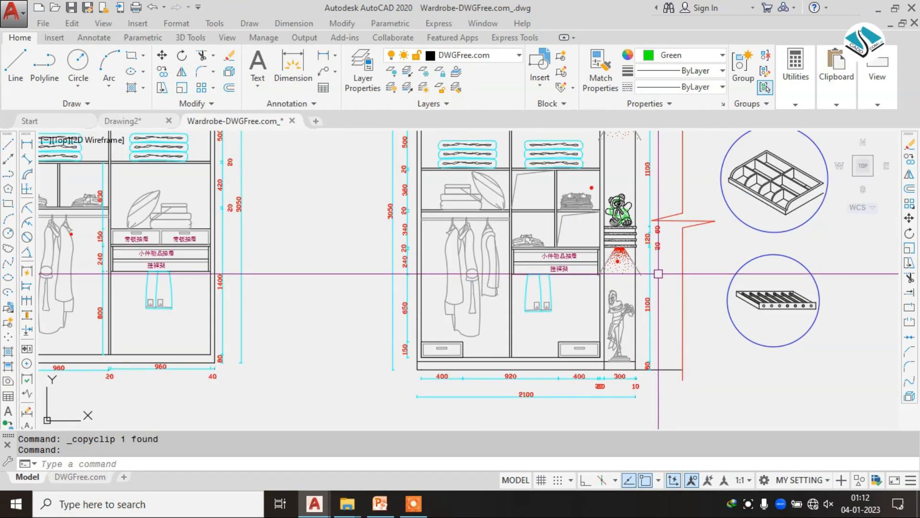
pyautogui.scroll(-6, 656, 273)
pyautogui.moveTo(415, 296)
pyautogui.mouseDown(button='middle')
pyautogui.moveTo(487, 314)
pyautogui.moveTo(596, 408)
pyautogui.mouseUp(button='middle')
pyautogui.scroll(4, 519, 254)
pyautogui.moveTo(437, 228); pyautogui.dragTo(634, 288, button='middle')
pyautogui.scroll(2, 547, 200)
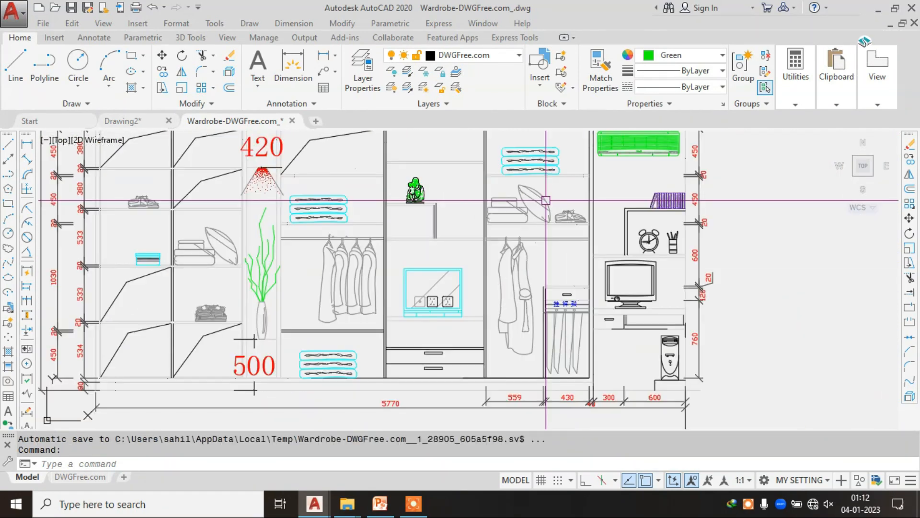
pyautogui.scroll(-2, 550, 202)
pyautogui.moveTo(330, 224); pyautogui.dragTo(524, 233, button='middle')
pyautogui.scroll(2, 319, 238)
pyautogui.scroll(-2, 362, 241)
pyautogui.scroll(2, 294, 238)
pyautogui.scroll(2, 294, 238)
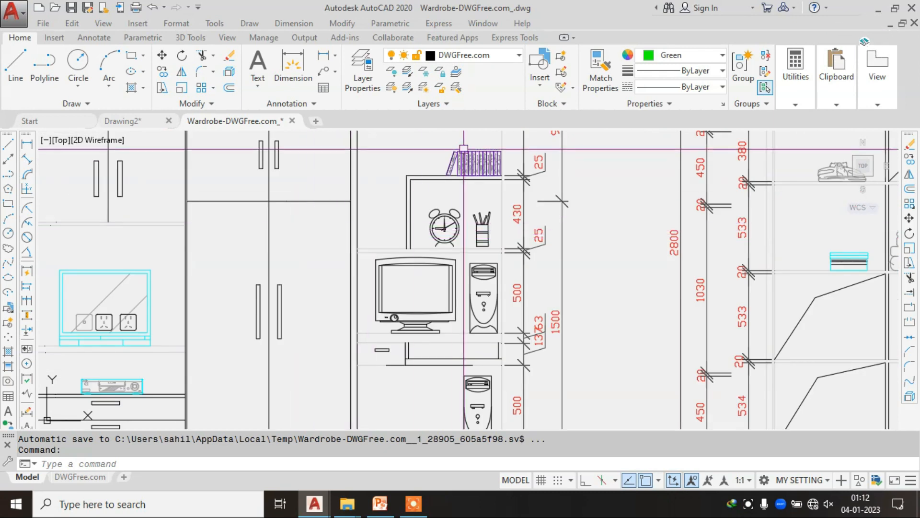
# Step: Copy the row of books above the computer desk in the downloaded drawing and paste it into Drawing2 beside the reference photo
pyautogui.scroll(3, 464, 149)
pyautogui.click(554, 289)
pyautogui.scroll(-3, 412, 213)
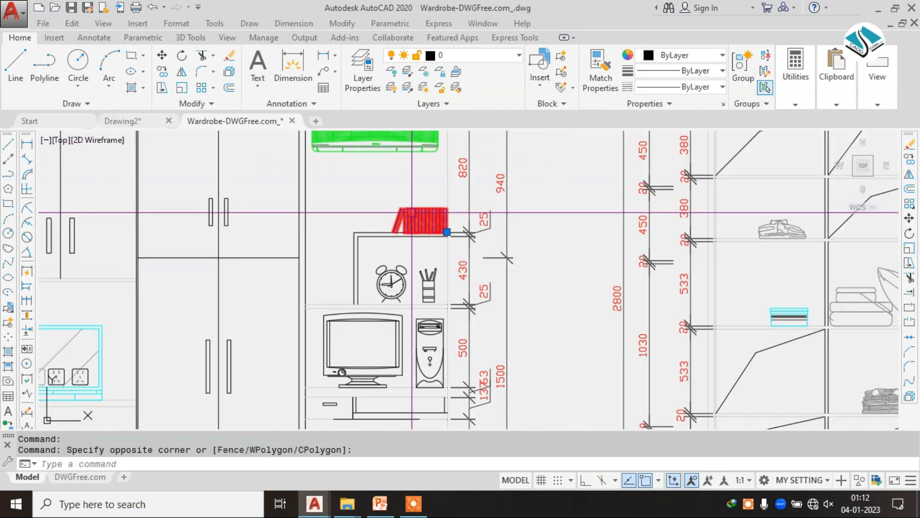
pyautogui.scroll(2, 403, 216)
pyautogui.hotkey('ctrl', 'c')
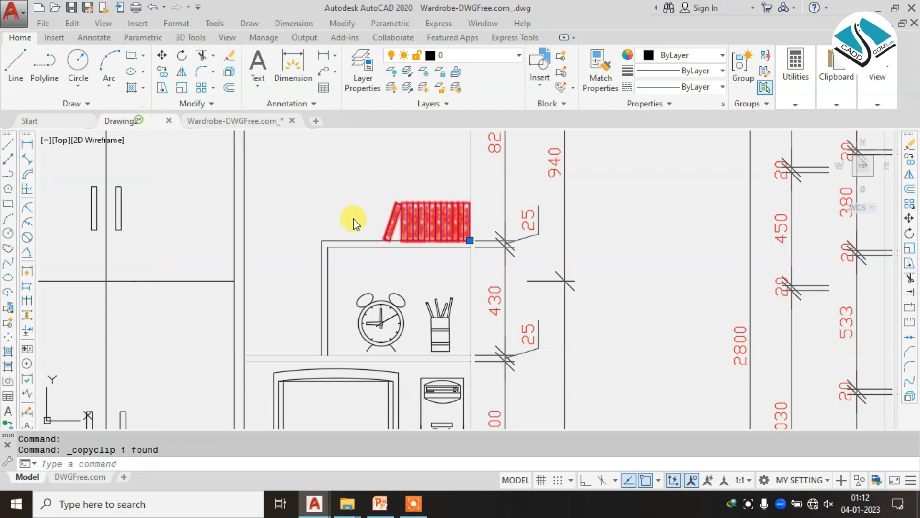
pyautogui.hotkey('ctrl', 'Tab')
pyautogui.hotkey('ctrl', 'v')
pyautogui.scroll(-4, 336, 316)
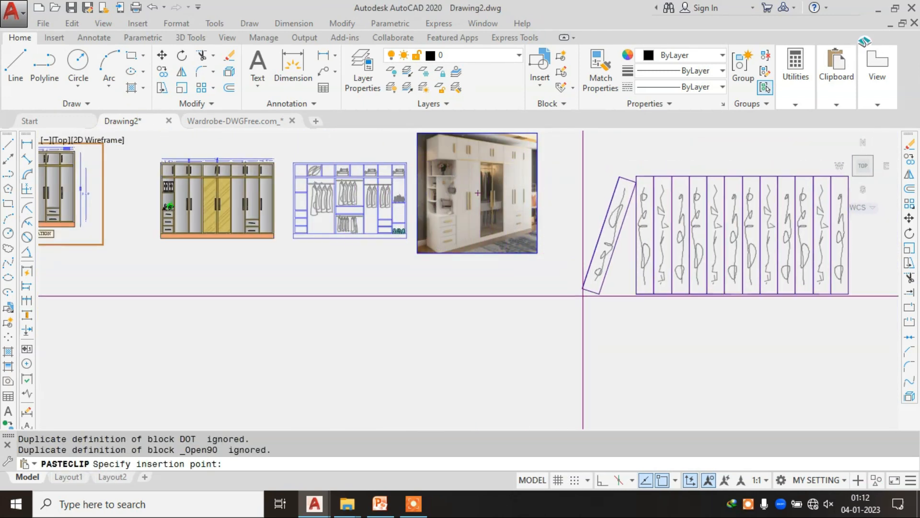
pyautogui.click(584, 307)
pyautogui.press('Escape')
# Step: Scale the pasted row of books down freehand to a small fraction of its size
pyautogui.click(692, 284)
pyautogui.write('SC')
pyautogui.press('space')
pyautogui.click(665, 271)
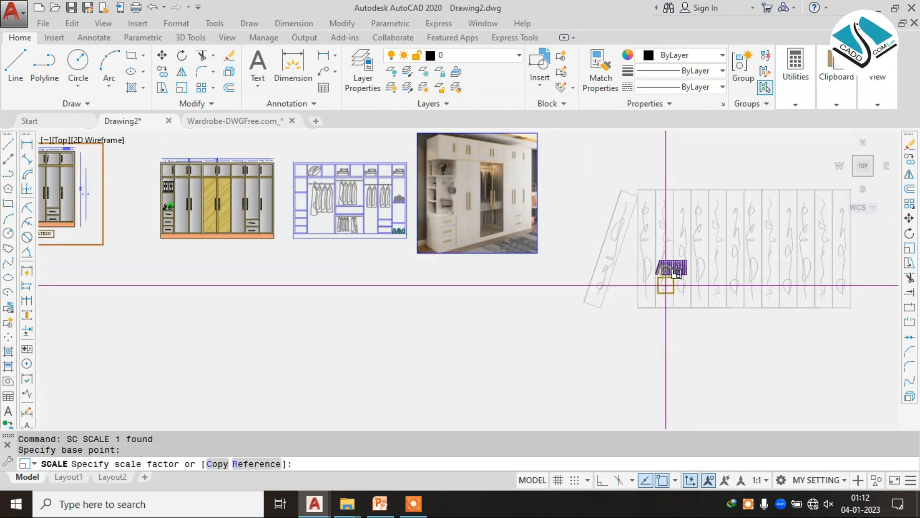
pyautogui.click(665, 285)
# Step: Move the books to just below the wardrobe's interior elevation and scale them down further
pyautogui.click(709, 227)
pyautogui.click(640, 307)
pyautogui.write('M')
pyautogui.press('space')
pyautogui.click(682, 268)
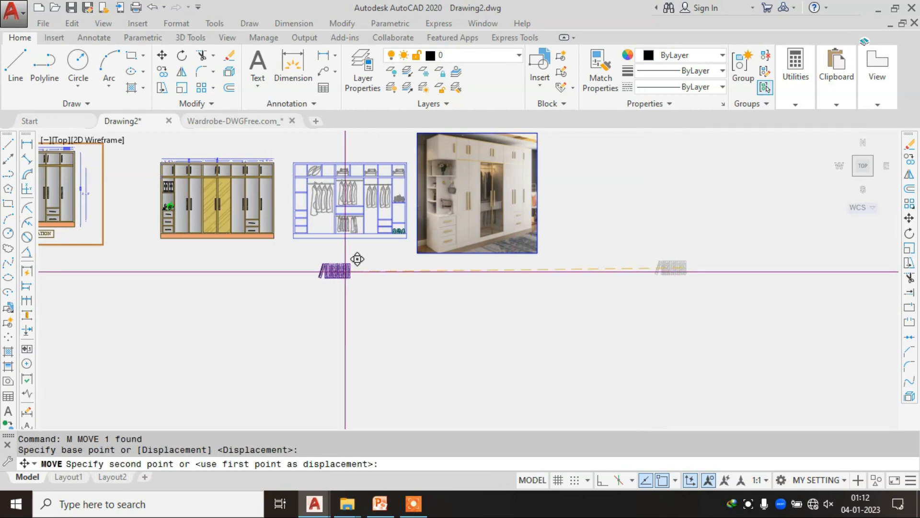
pyautogui.scroll(3, 356, 267)
pyautogui.press('Escape')
pyautogui.click(375, 281)
pyautogui.click(382, 273)
# Step: Move the row of books into the rightmost compartment, above the shelf over the shoes
pyautogui.click(417, 246)
pyautogui.click(349, 302)
pyautogui.write('M')
pyautogui.press('space')
pyautogui.click(381, 273)
pyautogui.scroll(4, 380, 272)
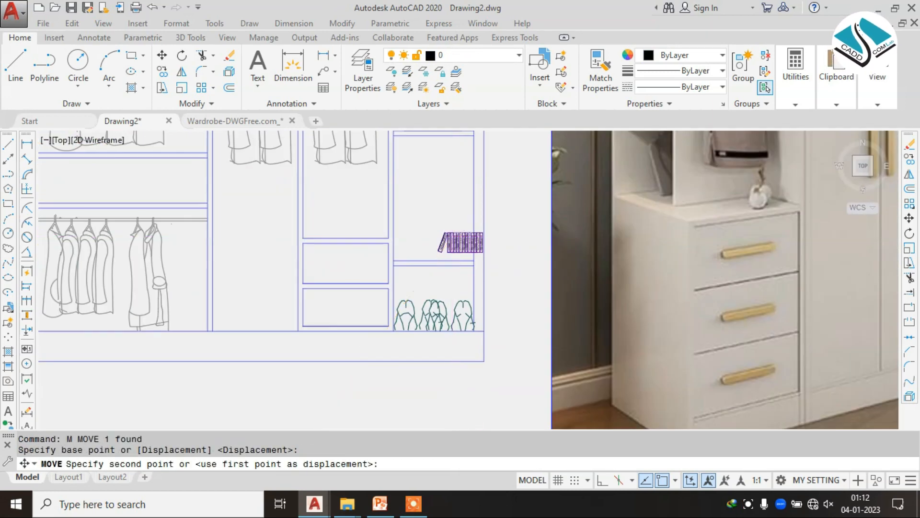
# Step: Enlarge the row of books freehand to fill more of the rightmost compartment's width
pyautogui.click(437, 200)
pyautogui.click(386, 228)
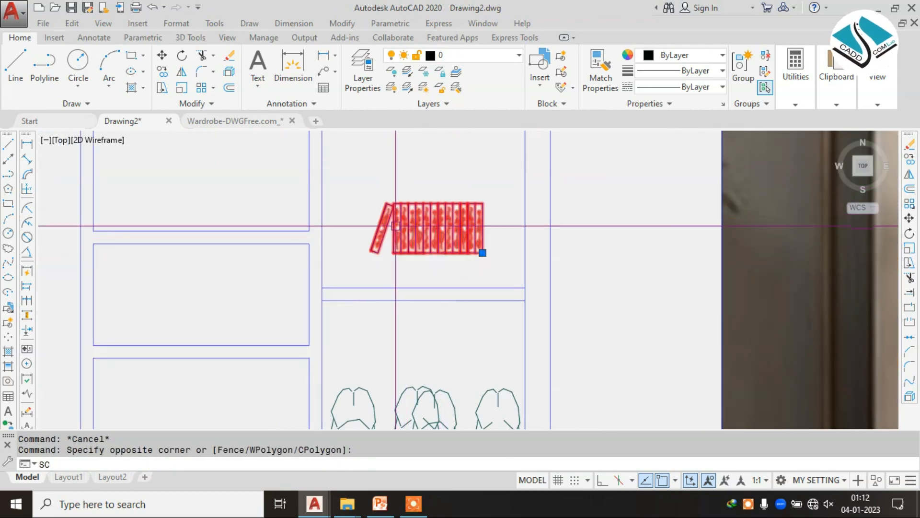
pyautogui.write('SC')
pyautogui.press('space')
pyautogui.click(406, 220)
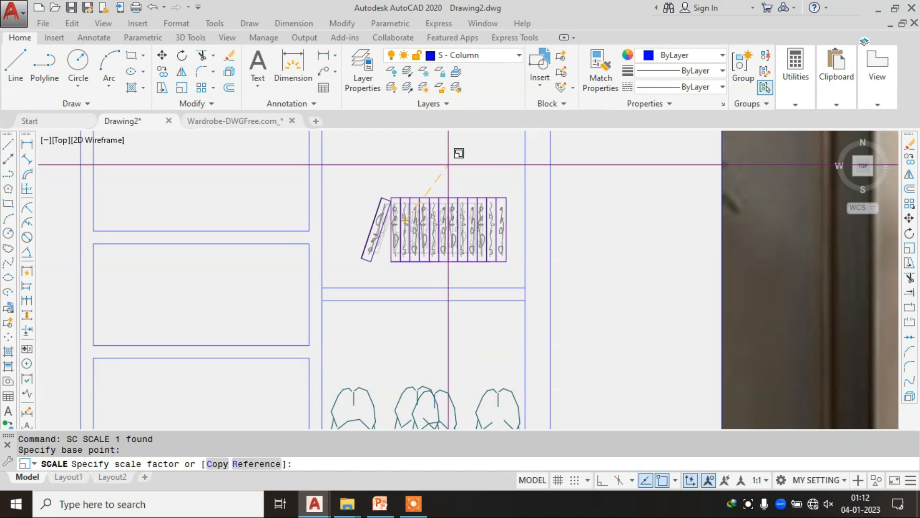
pyautogui.click(448, 165)
# Step: Move the books by their lower edge so they stand on the shelf above the shoes
pyautogui.click(447, 197)
pyautogui.press('space')
pyautogui.scroll(4, 519, 282)
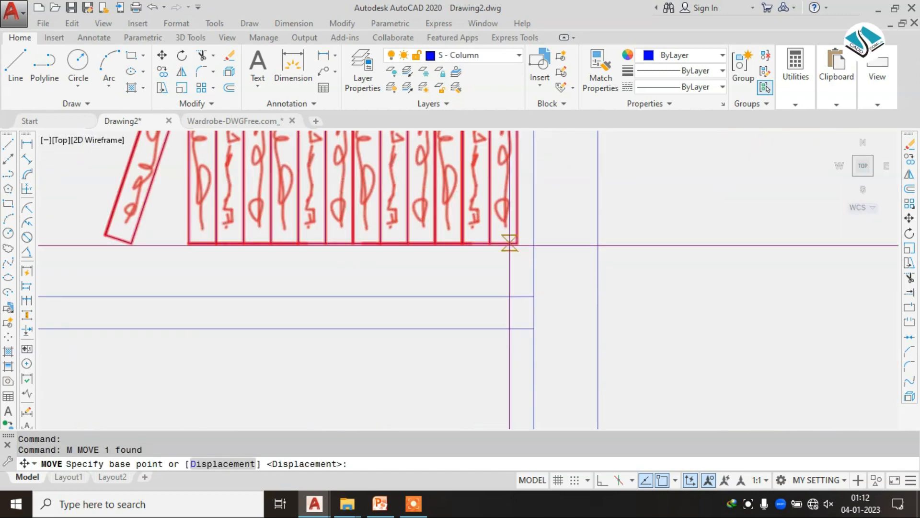
pyautogui.click(518, 244)
pyautogui.press('Escape')
pyautogui.scroll(-6, 509, 293)
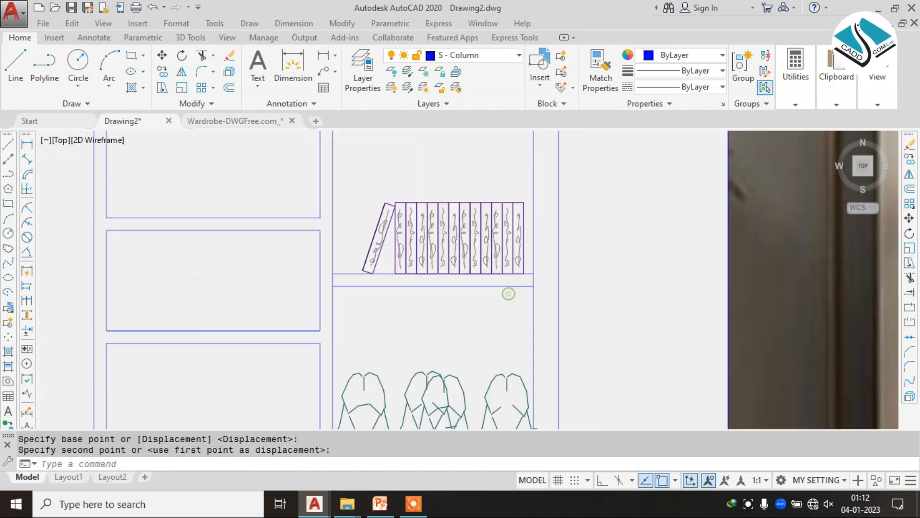
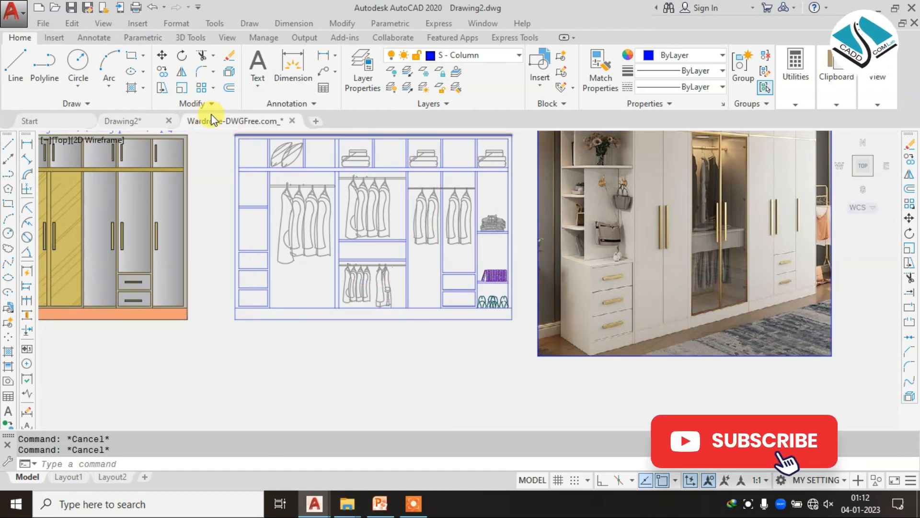
# Step: Switch to the Wardrobe-DWGFree.com drawing and look over its wardrobe elevations for another item to copy
pyautogui.click(235, 121)
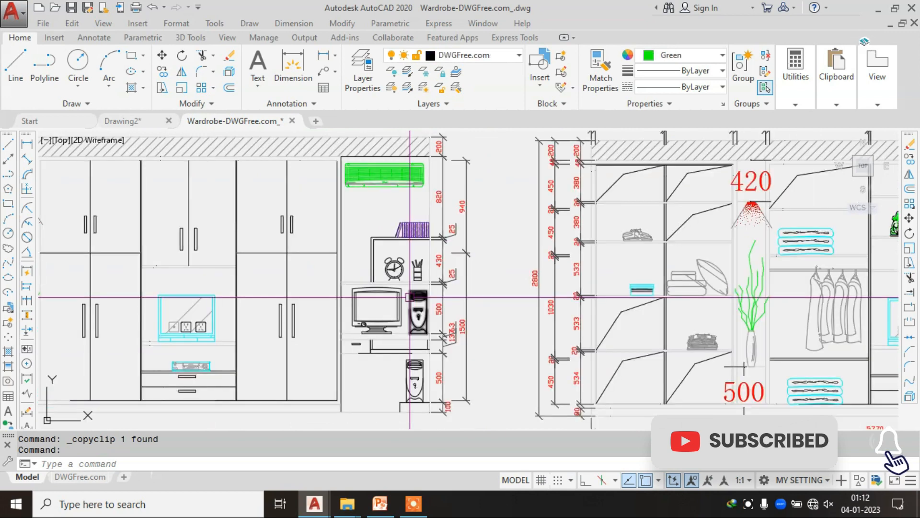
pyautogui.press('Escape')
pyautogui.scroll(-5, 479, 297)
pyautogui.moveTo(491, 246); pyautogui.dragTo(469, 240, button='middle')
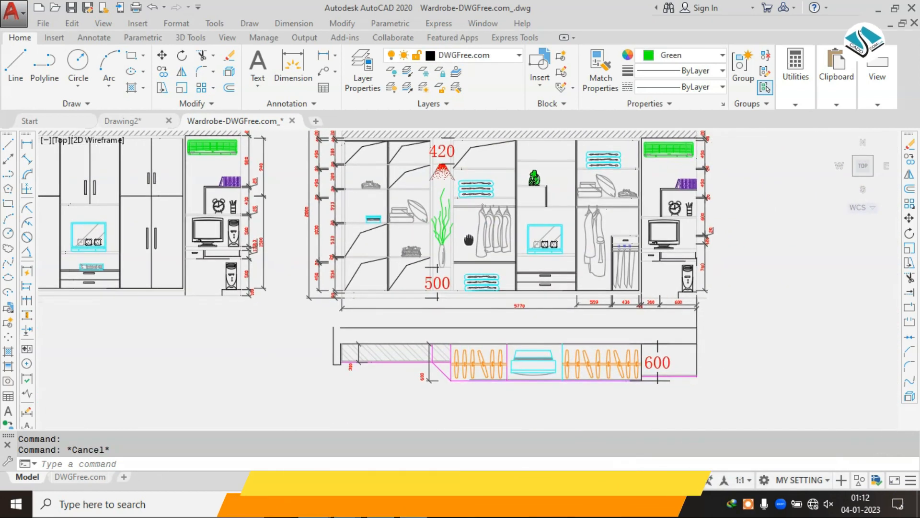
pyautogui.scroll(-5, 652, 245)
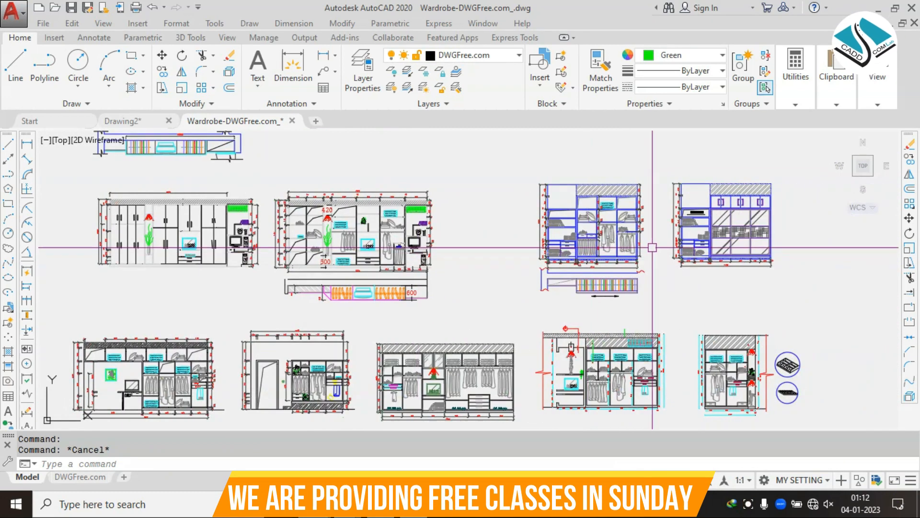
pyautogui.scroll(4, 652, 247)
pyautogui.scroll(-4, 653, 247)
pyautogui.moveTo(523, 346); pyautogui.dragTo(456, 292, button='middle')
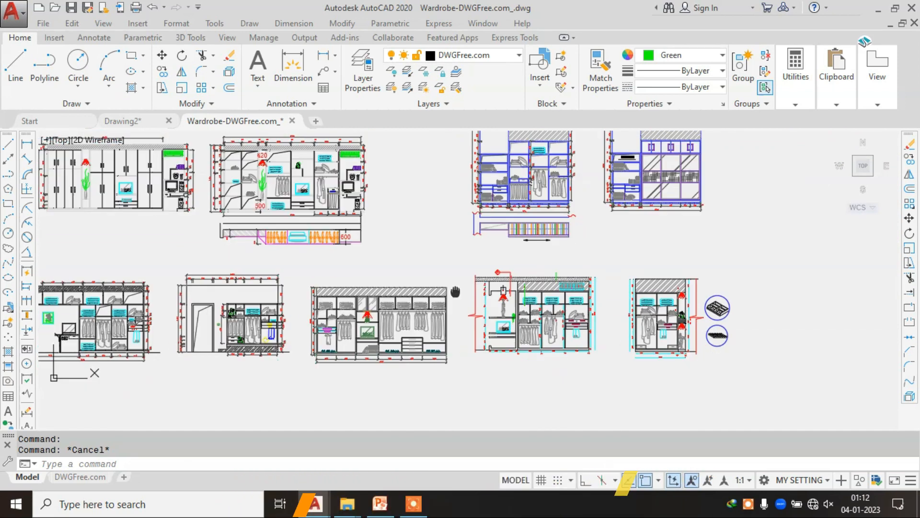
pyautogui.scroll(3, 417, 336)
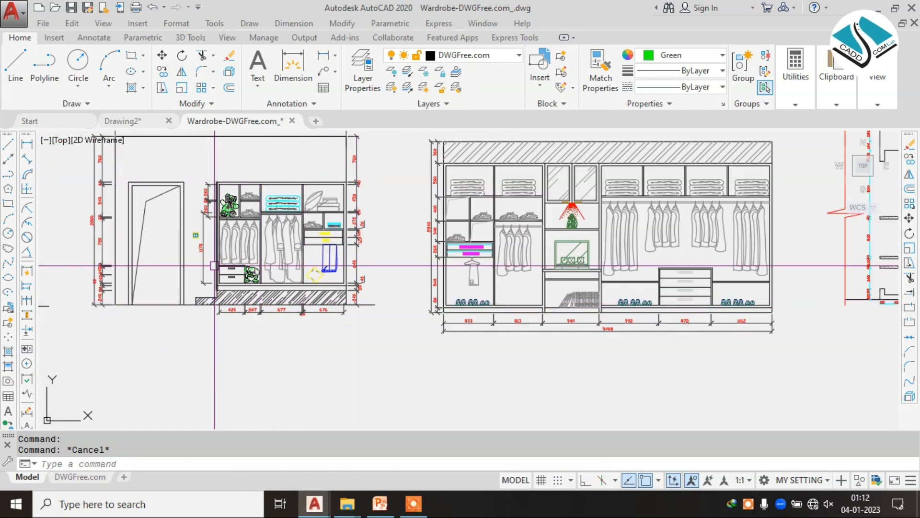
# Step: Copy the teddy bear from the wardrobe beside the door and paste it into Drawing2 near the reference photo
pyautogui.moveTo(215, 266); pyautogui.dragTo(431, 251, button='middle')
pyautogui.scroll(6, 437, 176)
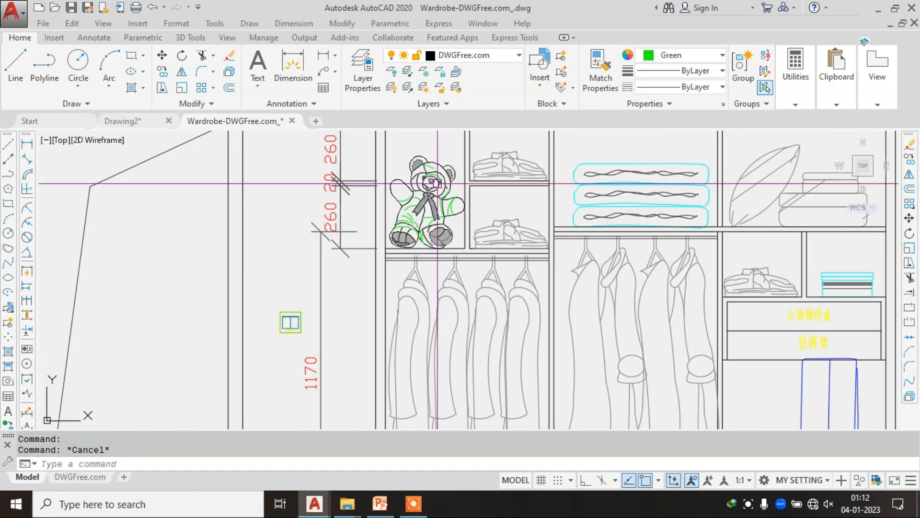
pyautogui.click(401, 187)
pyautogui.hotkey('ctrl', 'c')
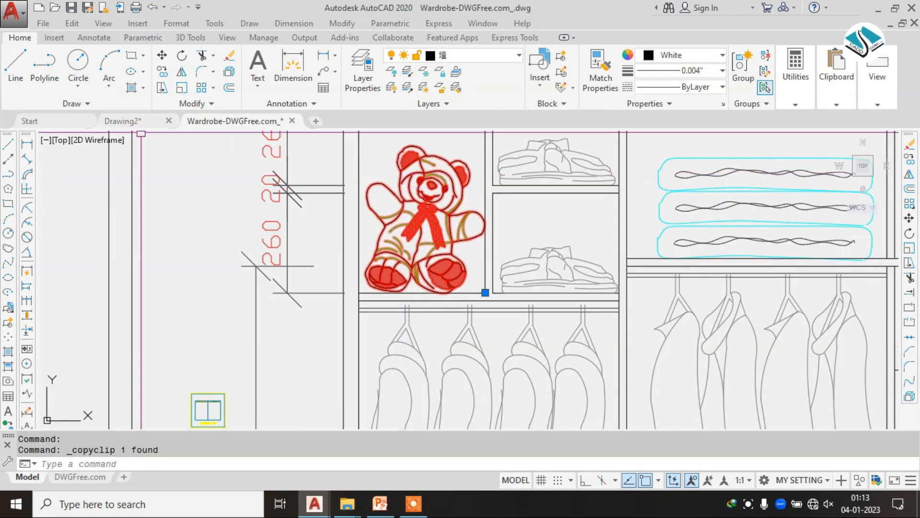
pyautogui.hotkey('ctrl', 'Tab')
pyautogui.hotkey('ctrl', 'v')
pyautogui.scroll(-8, 402, 295)
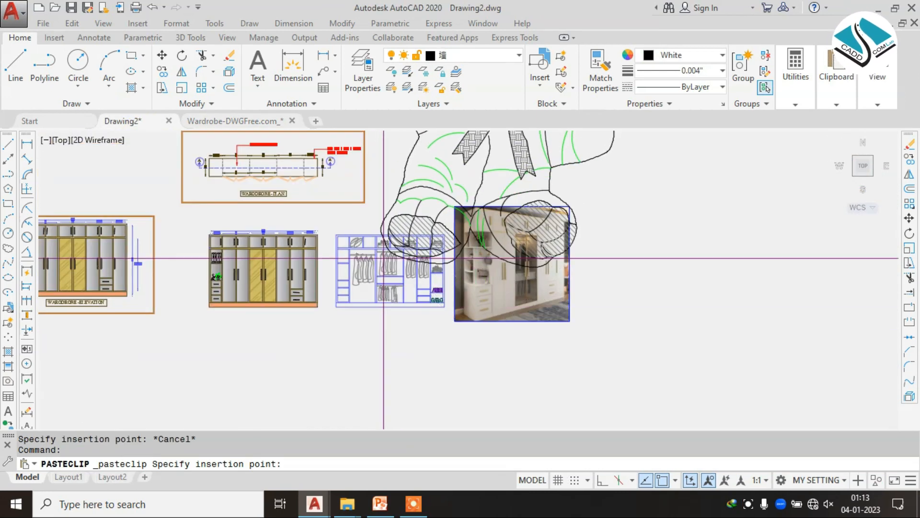
pyautogui.click(542, 321)
pyautogui.press('Escape')
# Step: Scale the pasted teddy bear down freehand to a small fraction of its size
pyautogui.click(686, 193)
pyautogui.click(563, 308)
pyautogui.write('sc')
pyautogui.press('Return')
pyautogui.click(564, 308)
pyautogui.click(568, 319)
# Step: Move the teddy bear to the empty area below the wardrobe's interior elevation
pyautogui.click(604, 272)
pyautogui.click(538, 330)
pyautogui.write('m')
pyautogui.press('Return')
pyautogui.click(563, 293)
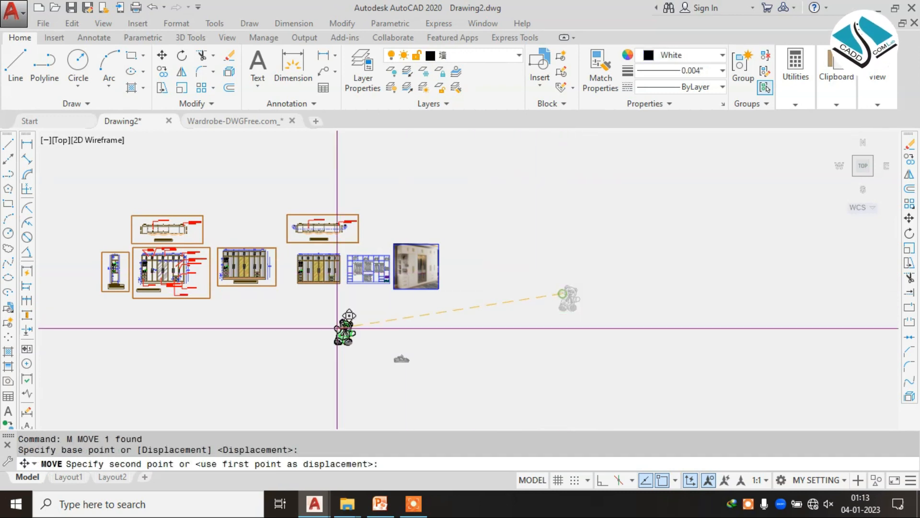
pyautogui.scroll(5, 327, 328)
# Step: Erase the stray leftover object lying below the wardrobe drawings
pyautogui.click(410, 272)
pyautogui.click(580, 387)
pyautogui.write('e')
pyautogui.press('Return')
pyautogui.click(472, 261)
pyautogui.click(364, 329)
pyautogui.click(605, 351)
pyautogui.click(503, 416)
pyautogui.write('e')
pyautogui.press('Return')
# Step: Scale the teddy bear down again freehand to suit the size of a wardrobe compartment
pyautogui.click(455, 315)
pyautogui.write('s')
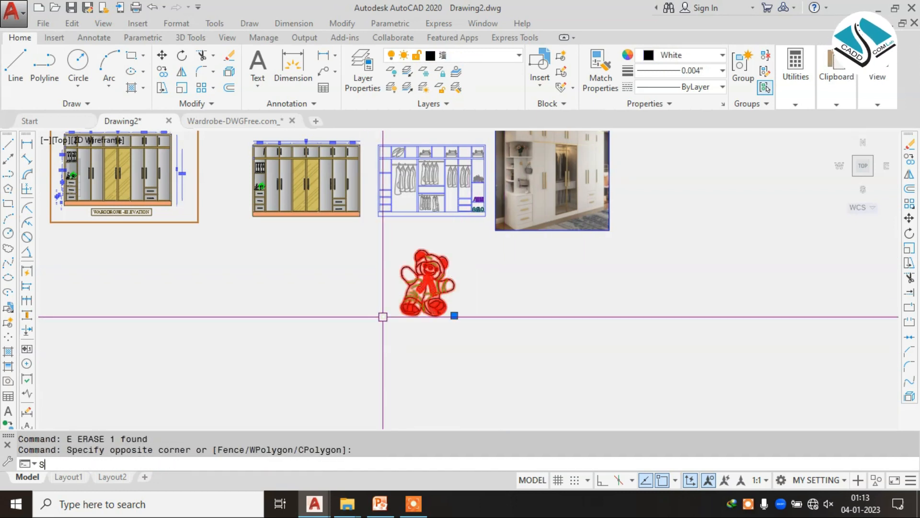
pyautogui.write('c')
pyautogui.press('Return')
pyautogui.scroll(5, 410, 255)
pyautogui.click(408, 253)
pyautogui.click(415, 251)
# Step: Move the teddy bear onto the floor of the compartment between the lower hanging clothes and the drawers
pyautogui.click(444, 220)
pyautogui.click(370, 327)
pyautogui.write('m')
pyautogui.press('Return')
pyautogui.click(419, 269)
pyautogui.moveTo(527, 150); pyautogui.dragTo(462, 282, button='middle')
pyautogui.scroll(2, 470, 250)
pyautogui.scroll(2, 470, 249)
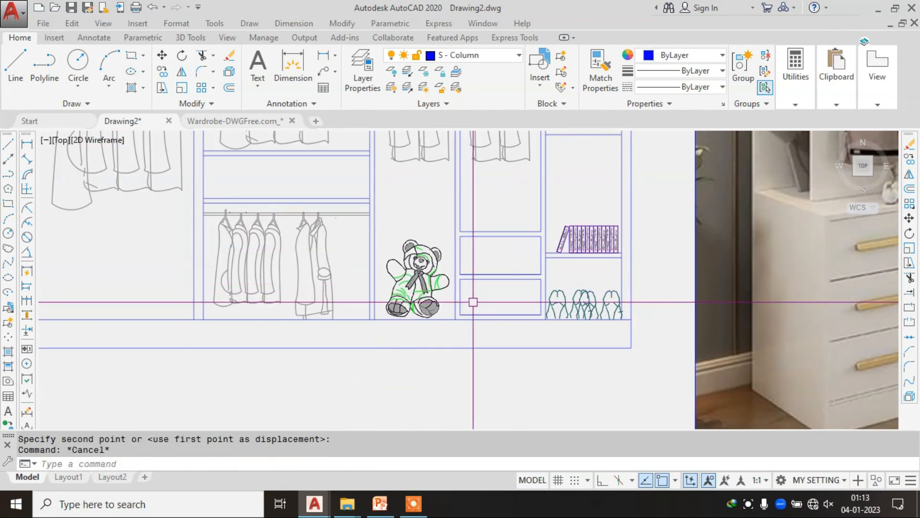
pyautogui.scroll(-3, 484, 287)
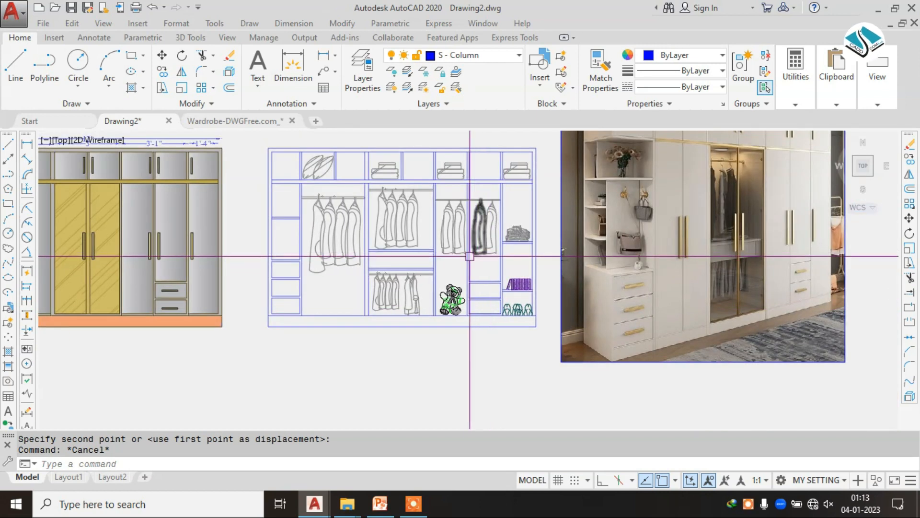
# Step: Copy the teddy bear horizontally onto the floor of the wide left compartment, below the long hanging clothes
pyautogui.scroll(4, 431, 307)
pyautogui.click(511, 268)
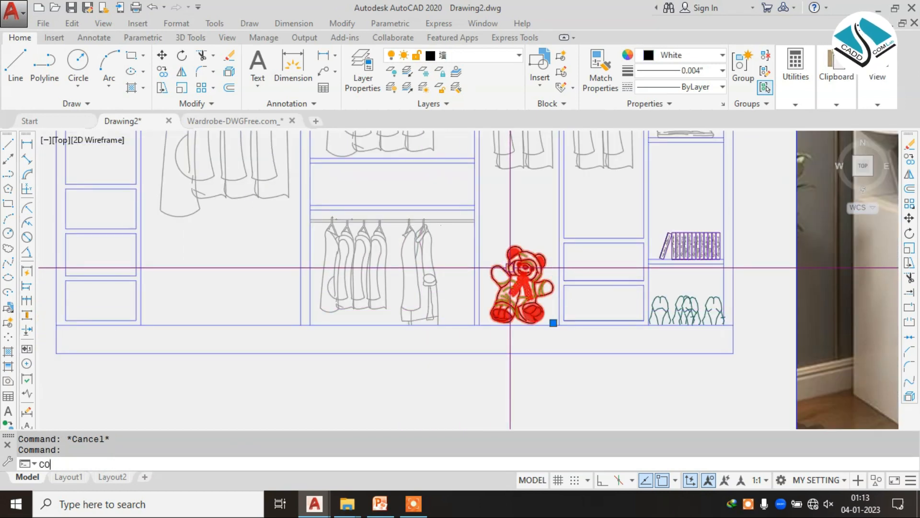
pyautogui.scroll(2, 144, 268)
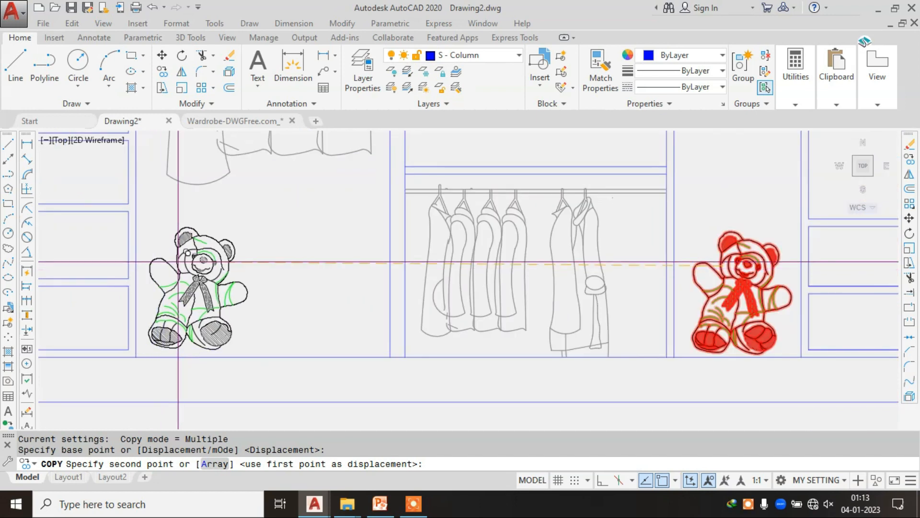
pyautogui.click(180, 268)
pyautogui.press('Escape')
pyautogui.scroll(-6, 323, 257)
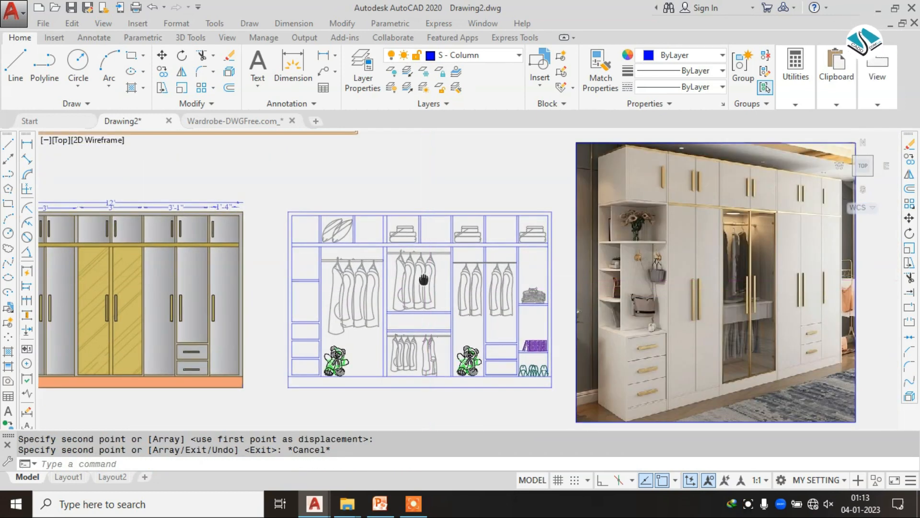
# Step: Copy the binders, figurine and flower vase from the door elevation's open shelves into the matching leftmost compartments of the interior elevation
pyautogui.moveTo(423, 280); pyautogui.dragTo(410, 264, button='middle')
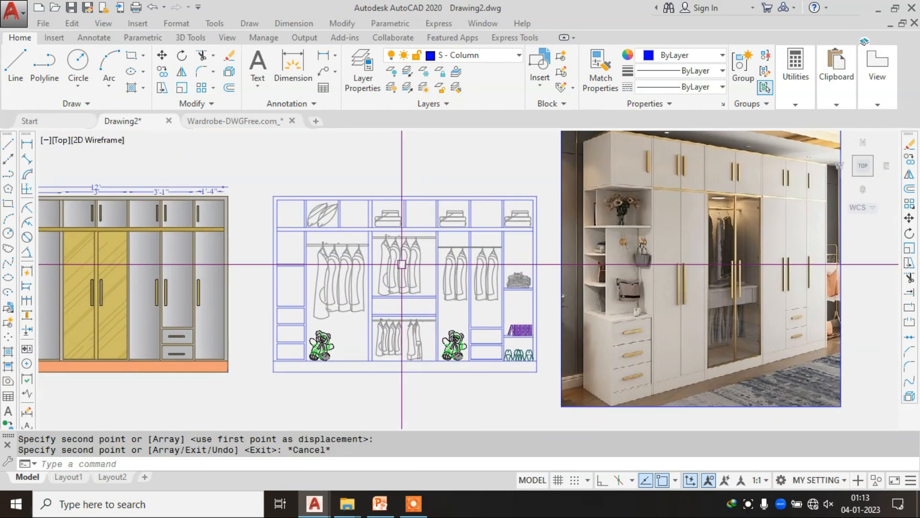
pyautogui.scroll(-4, 401, 263)
pyautogui.scroll(4, 177, 263)
pyautogui.scroll(5, 330, 253)
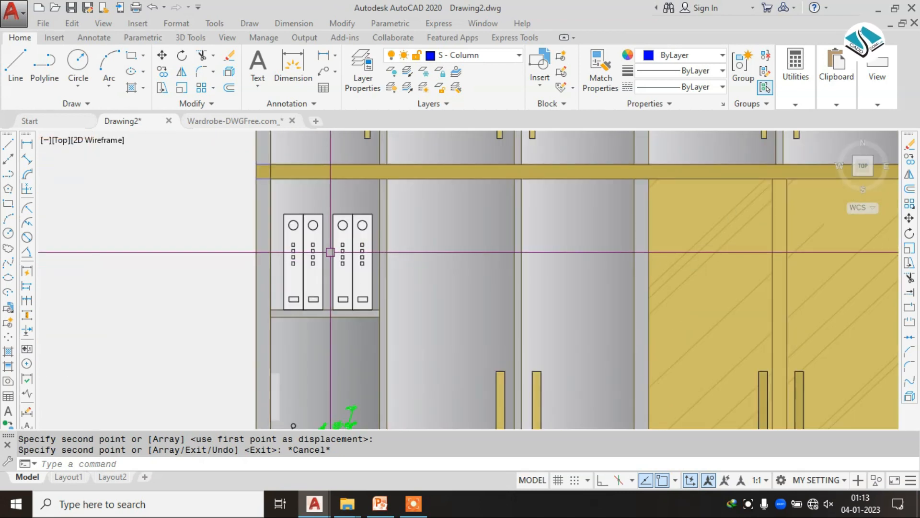
pyautogui.moveTo(347, 409); pyautogui.dragTo(331, 237, button='middle')
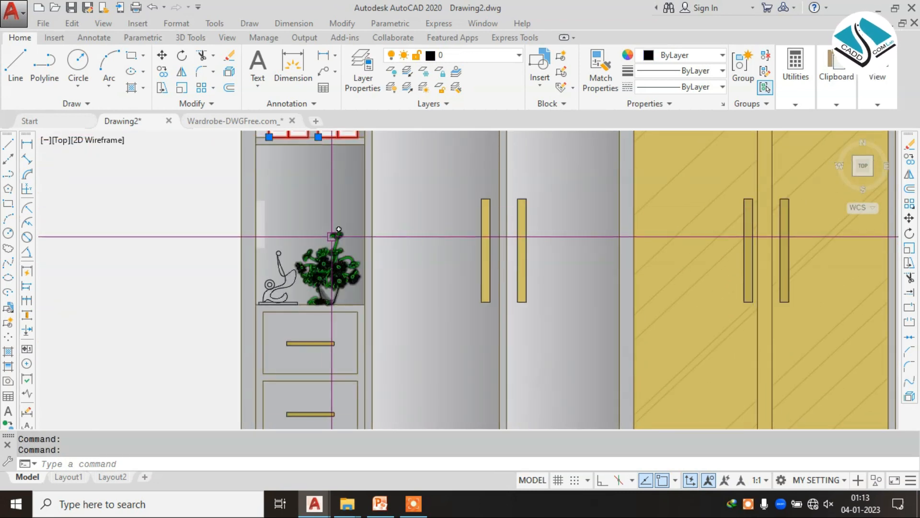
pyautogui.scroll(-3, 289, 279)
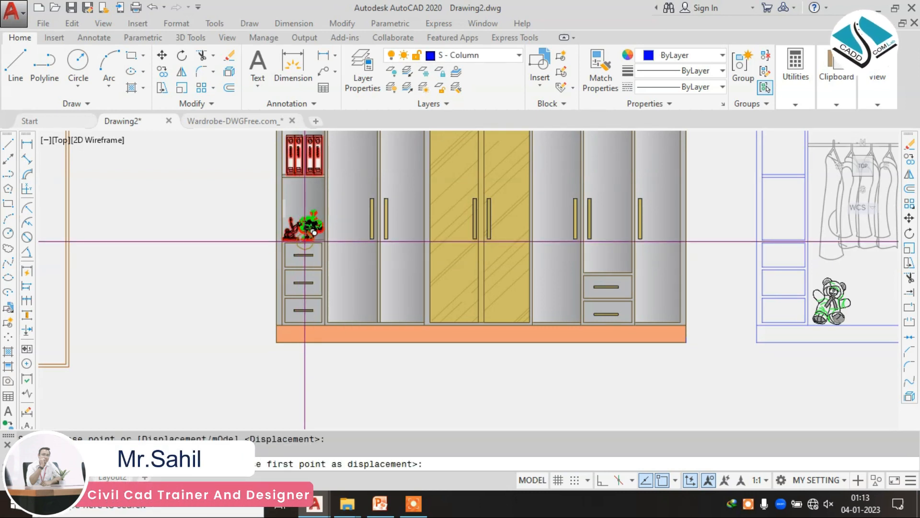
pyautogui.moveTo(682, 250); pyautogui.dragTo(569, 259, button='middle')
pyautogui.scroll(6, 687, 250)
pyautogui.click(643, 246)
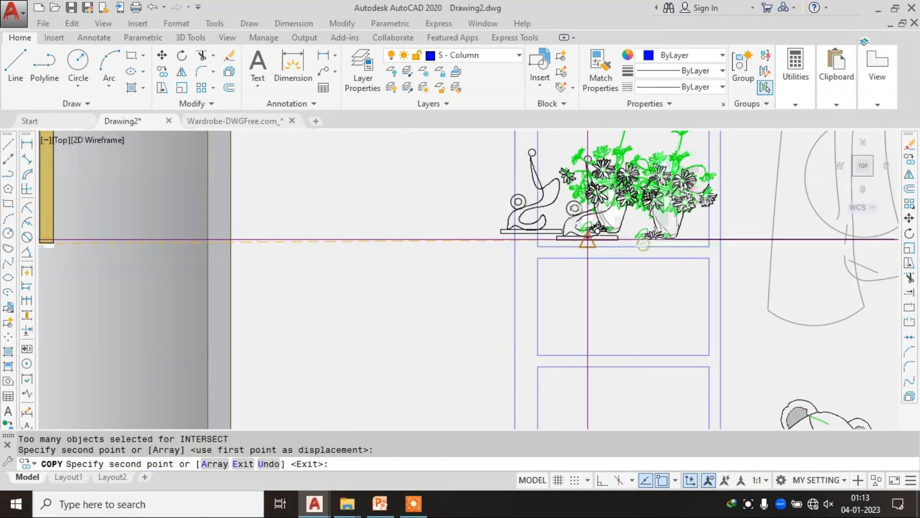
pyautogui.press('Escape')
pyautogui.scroll(-6, 588, 240)
pyautogui.moveTo(603, 181)
pyautogui.mouseDown(button='middle')
pyautogui.moveTo(506, 249)
pyautogui.moveTo(482, 239)
pyautogui.mouseUp(button='middle')
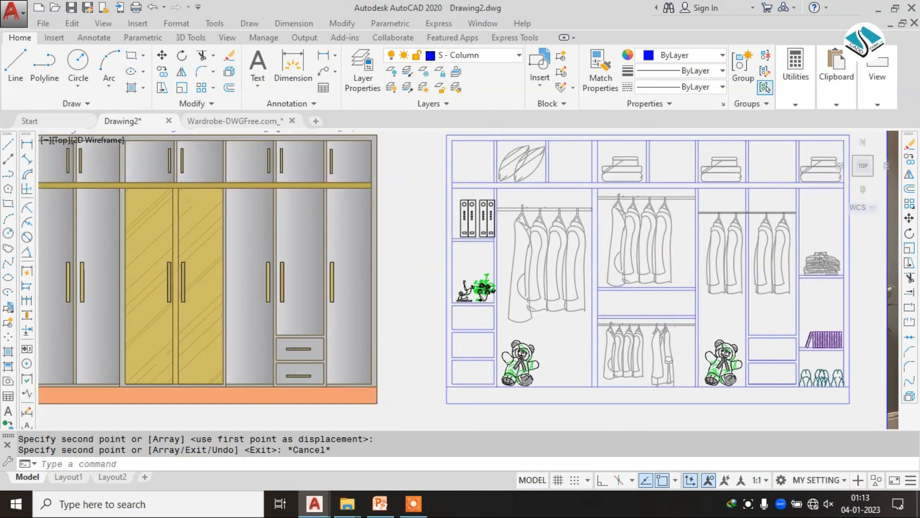
# Step: Examine the furnished wardrobe elevations in the Wardrobe-DWGFree.com drawing for further items to reuse, and return to Drawing2
pyautogui.scroll(2, 461, 281)
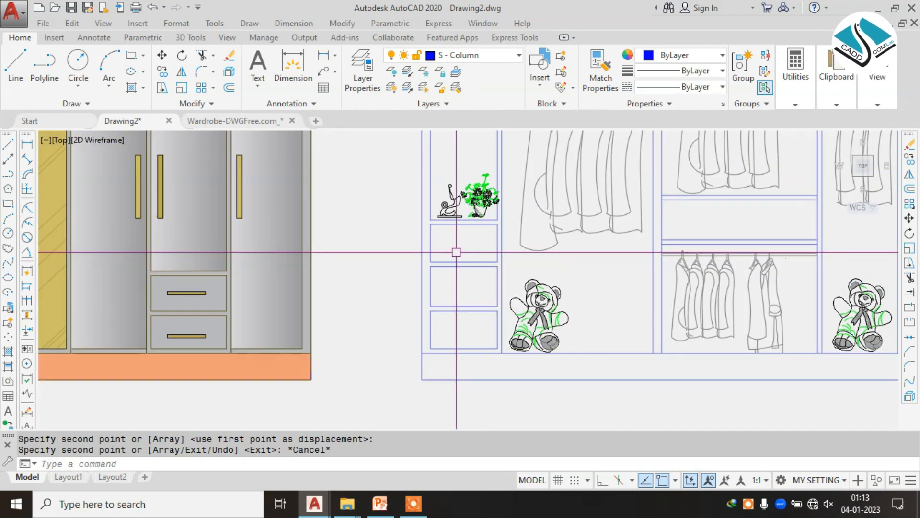
pyautogui.scroll(-2, 456, 252)
pyautogui.scroll(5, 371, 207)
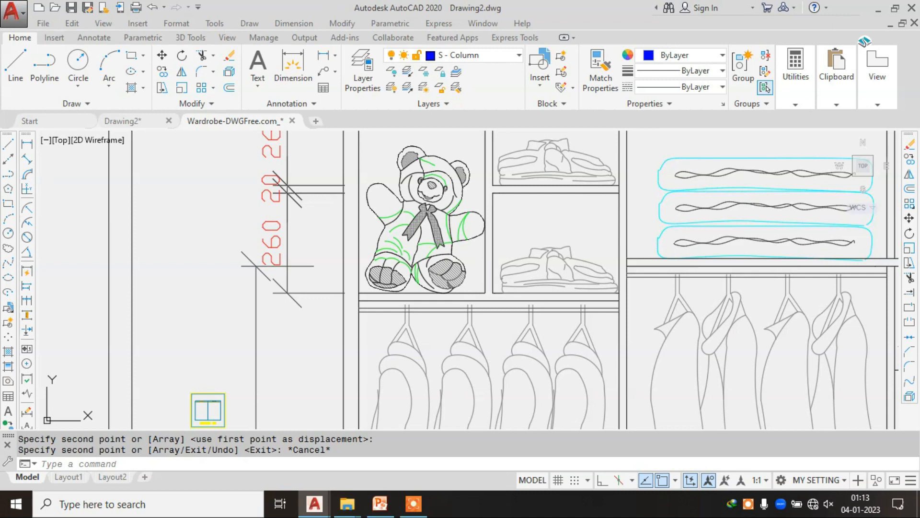
pyautogui.scroll(-4, 463, 274)
pyautogui.press('Escape')
pyautogui.moveTo(610, 312); pyautogui.dragTo(489, 236, button='middle')
pyautogui.scroll(4, 588, 222)
pyautogui.scroll(2, 594, 223)
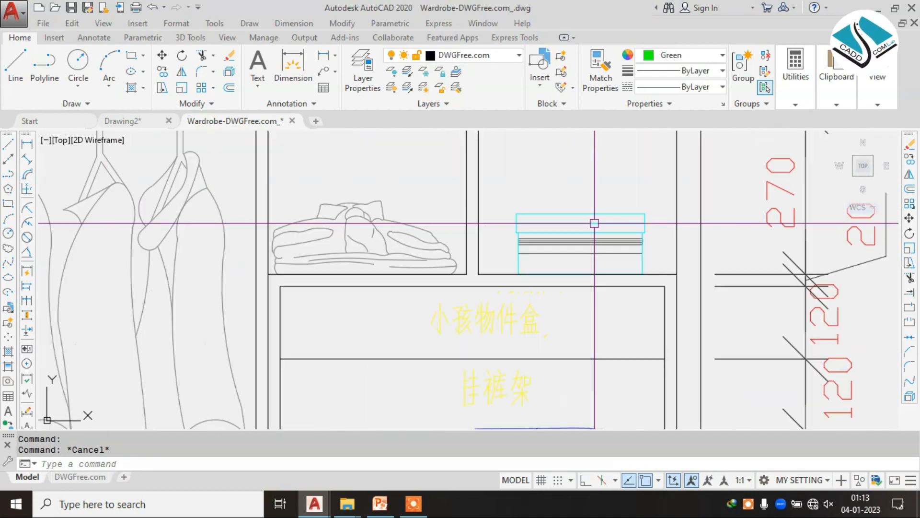
pyautogui.click(609, 188)
pyautogui.scroll(-4, 610, 188)
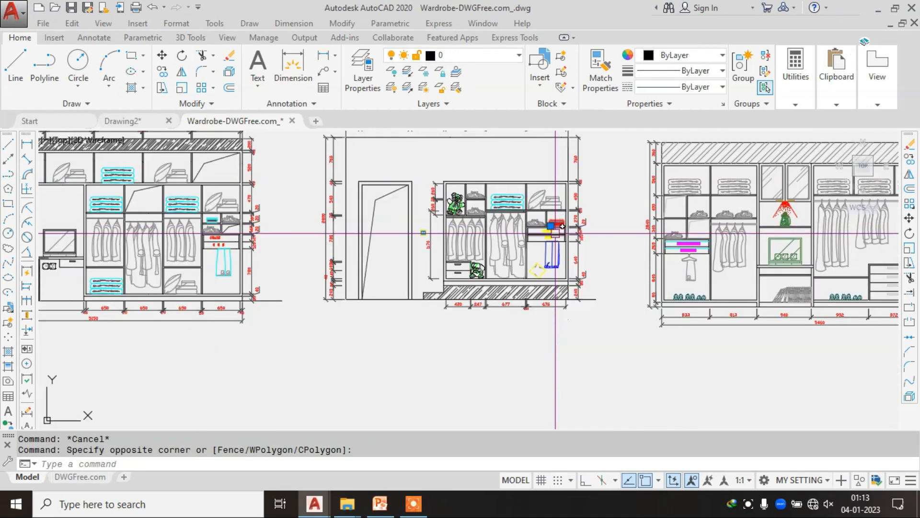
pyautogui.scroll(2, 556, 258)
pyautogui.scroll(-4, 557, 257)
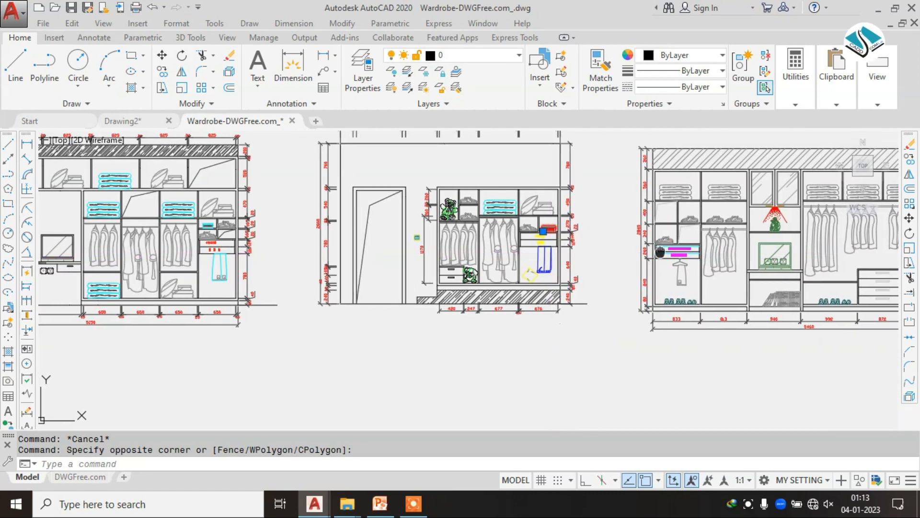
pyautogui.scroll(3, 590, 219)
pyautogui.scroll(-2, 509, 225)
pyautogui.moveTo(658, 284); pyautogui.dragTo(234, 313, button='middle')
pyautogui.scroll(2, 538, 232)
pyautogui.scroll(-4, 460, 261)
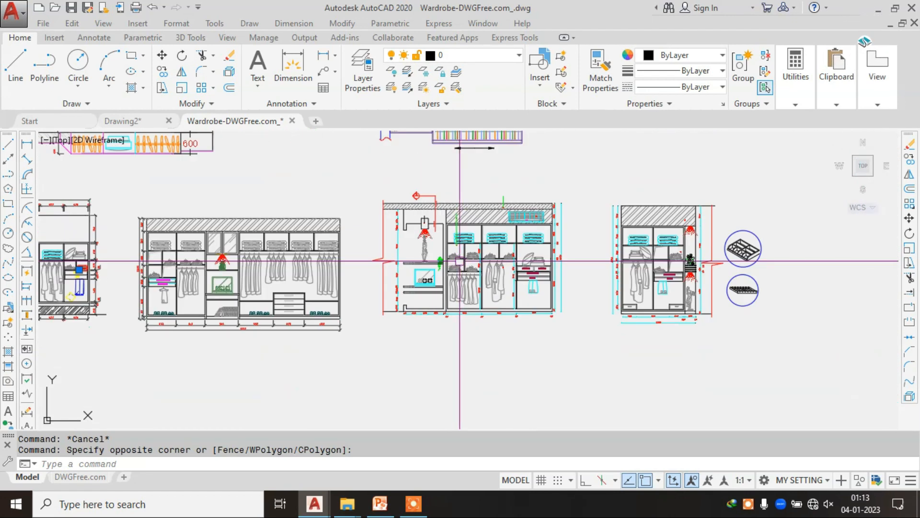
pyautogui.scroll(5, 698, 276)
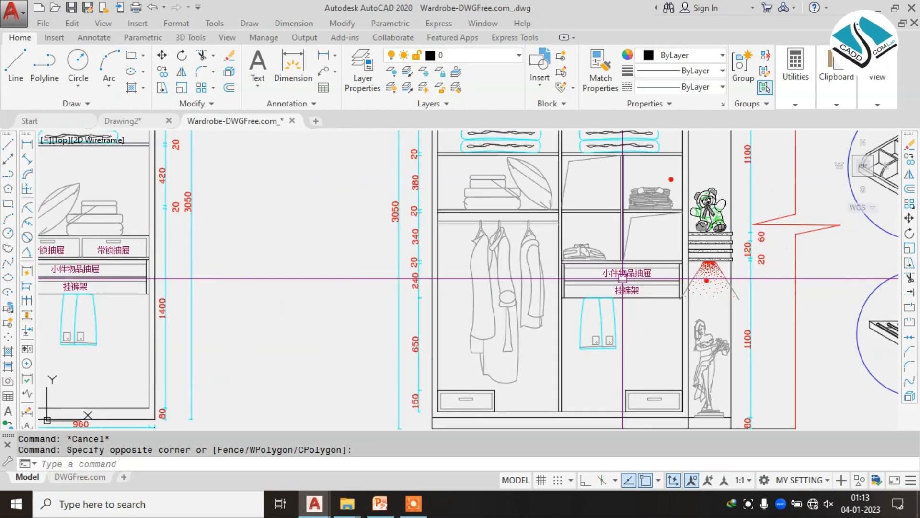
pyautogui.moveTo(377, 269); pyautogui.dragTo(628, 272, button='middle')
pyautogui.moveTo(438, 245); pyautogui.dragTo(617, 272, button='middle')
pyautogui.scroll(-2, 617, 272)
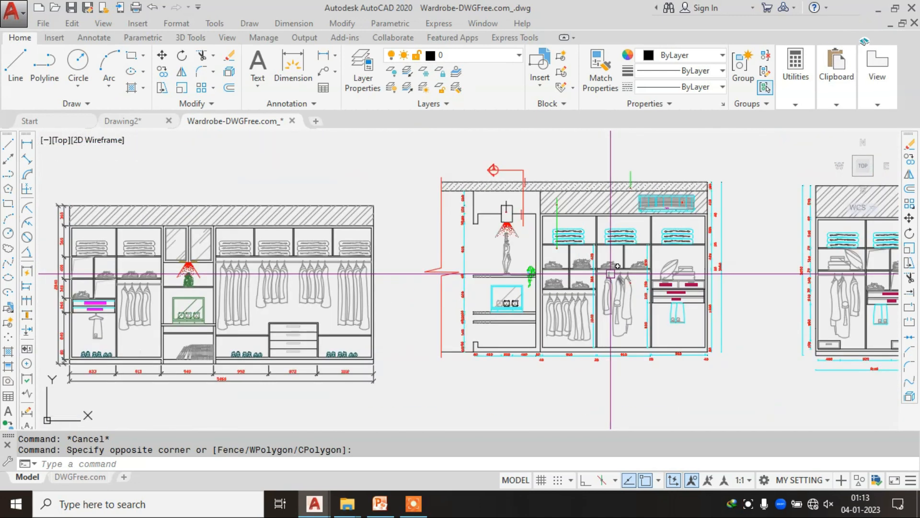
pyautogui.moveTo(342, 273); pyautogui.dragTo(510, 271, button='middle')
pyautogui.scroll(4, 702, 291)
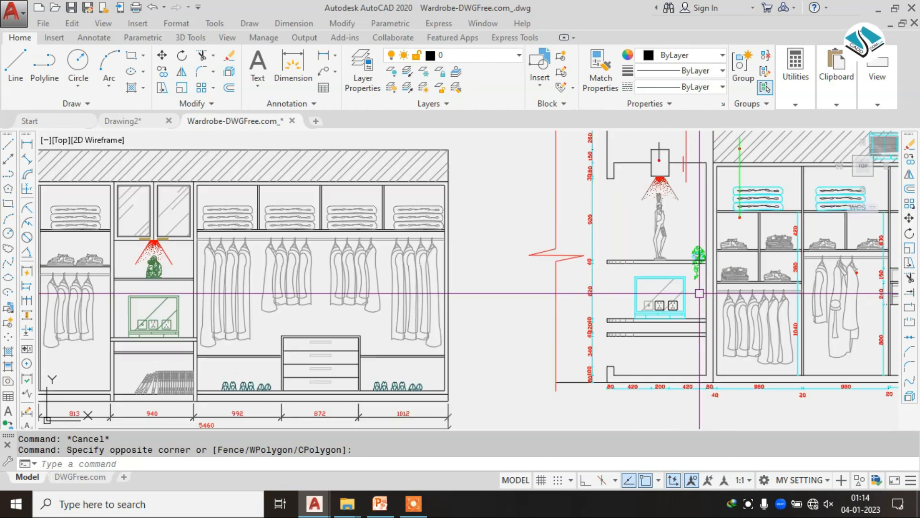
pyautogui.scroll(-4, 655, 279)
pyautogui.press('Escape')
pyautogui.moveTo(393, 254); pyautogui.dragTo(583, 251, button='middle')
pyautogui.moveTo(357, 264); pyautogui.dragTo(410, 261, button='middle')
pyautogui.scroll(5, 410, 261)
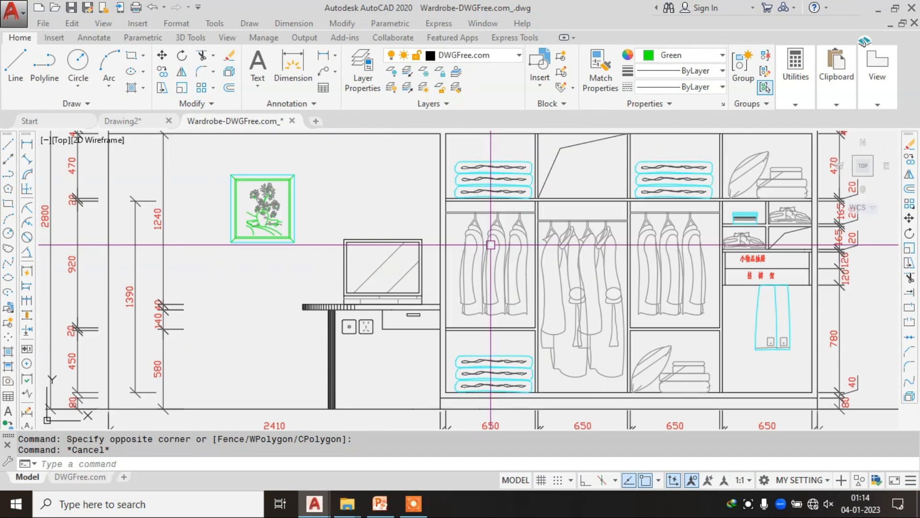
pyautogui.scroll(-2, 622, 264)
pyautogui.click(126, 121)
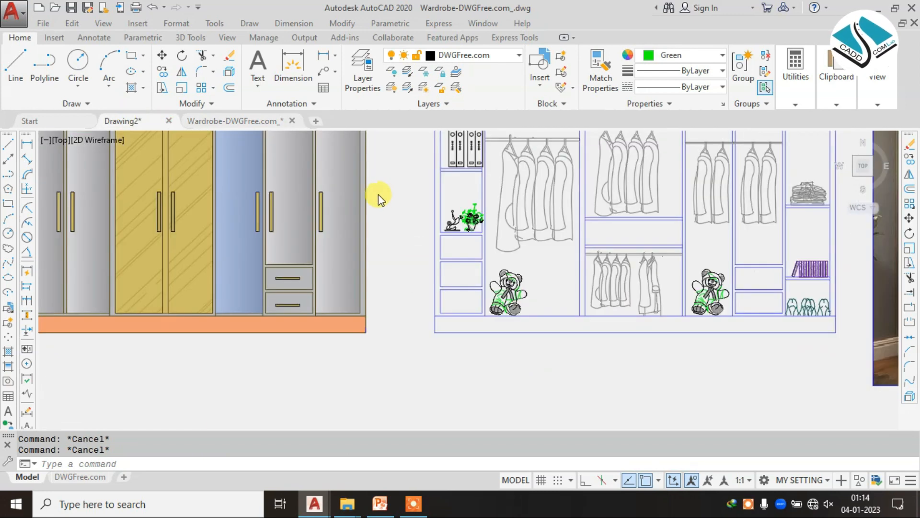
pyautogui.scroll(-2, 384, 201)
pyautogui.scroll(5, 460, 214)
pyautogui.press('Escape')
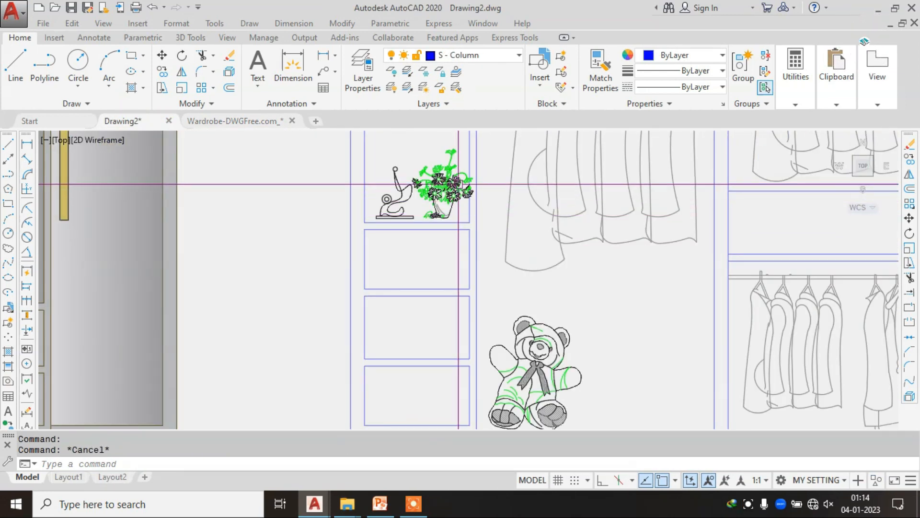
pyautogui.click(456, 184)
pyautogui.write('co')
pyautogui.press('Return')
pyautogui.click(456, 184)
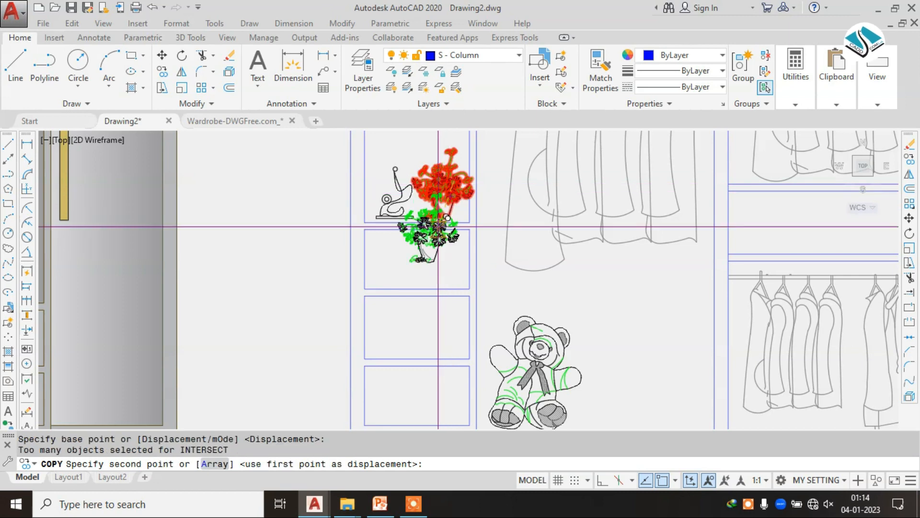
pyautogui.scroll(4, 419, 247)
pyautogui.scroll(-6, 422, 247)
pyautogui.press('Escape')
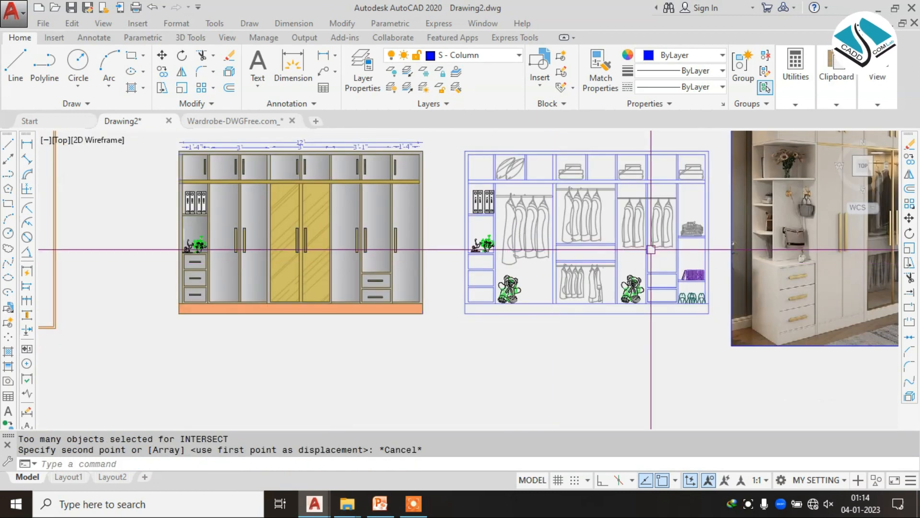
# Step: Copy the row of books from the rightmost column's shelf into the uppermost drawer compartment of the leftmost column
pyautogui.scroll(4, 691, 268)
pyautogui.click(668, 304)
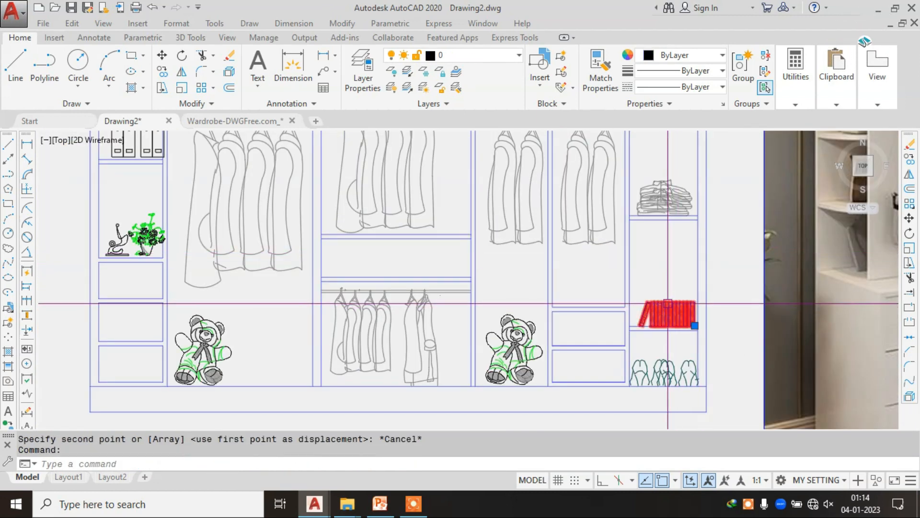
pyautogui.write('CP')
pyautogui.press('BackSpace')
pyautogui.write('O')
pyautogui.press('Return')
pyautogui.click(667, 304)
pyautogui.moveTo(160, 297); pyautogui.dragTo(401, 288, button='middle')
pyautogui.scroll(6, 395, 276)
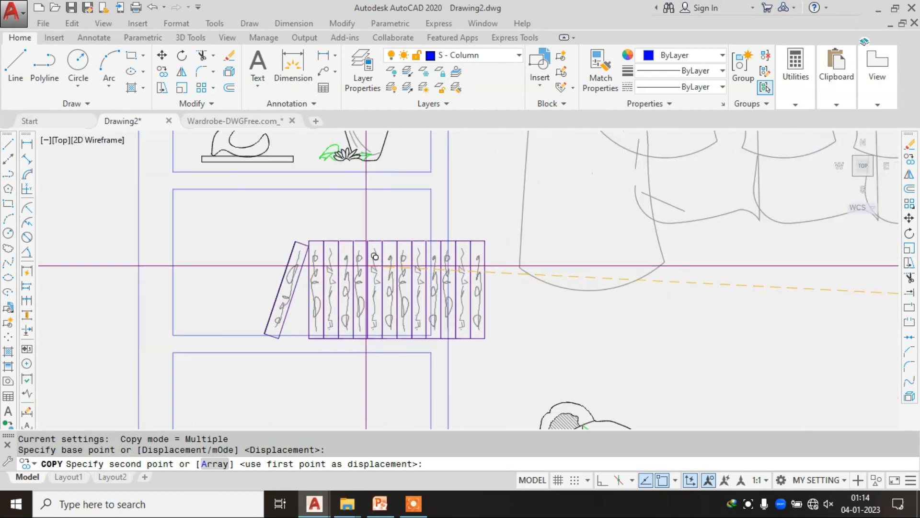
pyautogui.click(302, 262)
# Step: Place another copy of the books in the lowest drawer compartment of the leftmost column
pyautogui.scroll(-2, 340, 291)
pyautogui.moveTo(341, 292); pyautogui.dragTo(406, 156, button='middle')
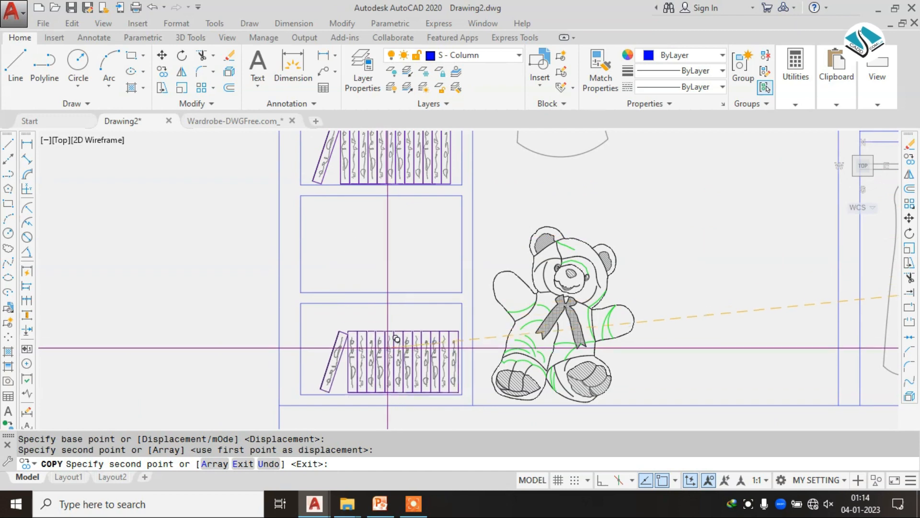
pyautogui.click(382, 349)
pyautogui.press('Escape')
pyautogui.scroll(-6, 334, 259)
pyautogui.scroll(-2, 359, 257)
pyautogui.moveTo(540, 169)
pyautogui.mouseDown(button='middle')
pyautogui.moveTo(530, 220)
pyautogui.moveTo(541, 245)
pyautogui.mouseUp(button='middle')
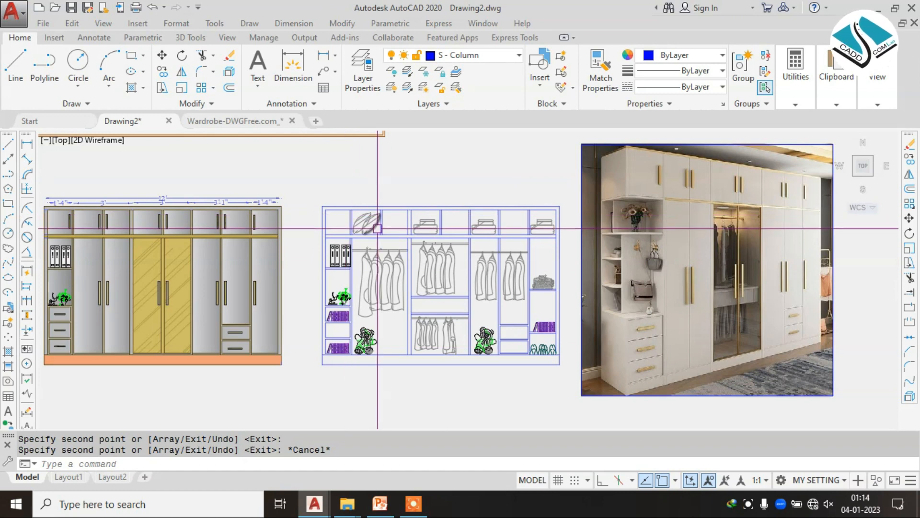
pyautogui.write('GD')
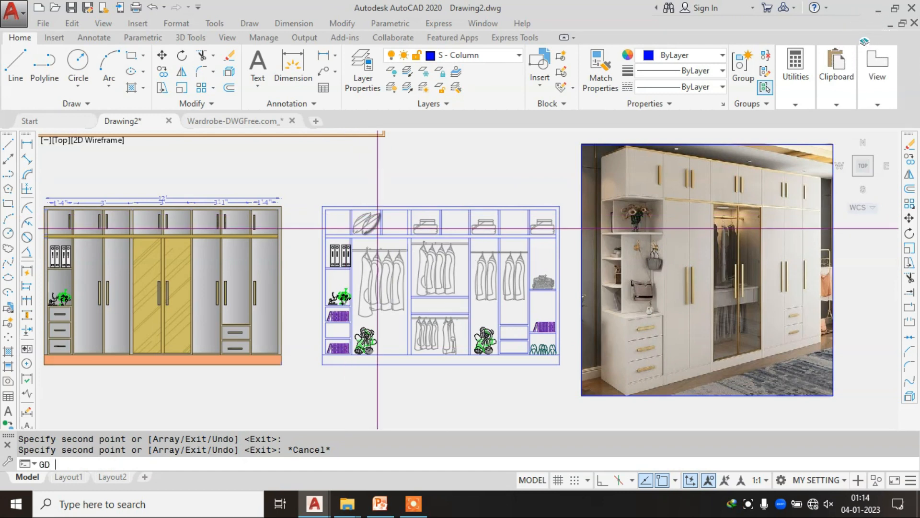
pyautogui.press('Return')
pyautogui.press('Escape')
pyautogui.write('H')
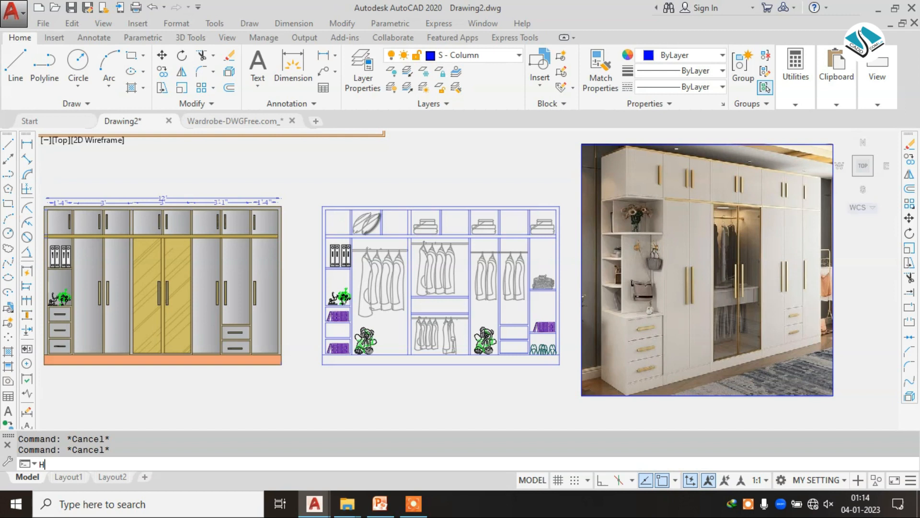
pyautogui.press('Return')
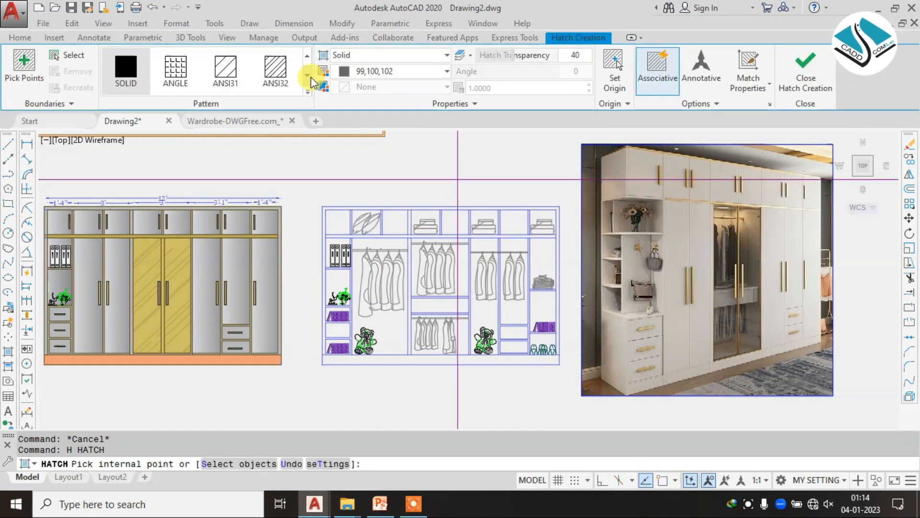
pyautogui.press('Escape')
pyautogui.click(233, 121)
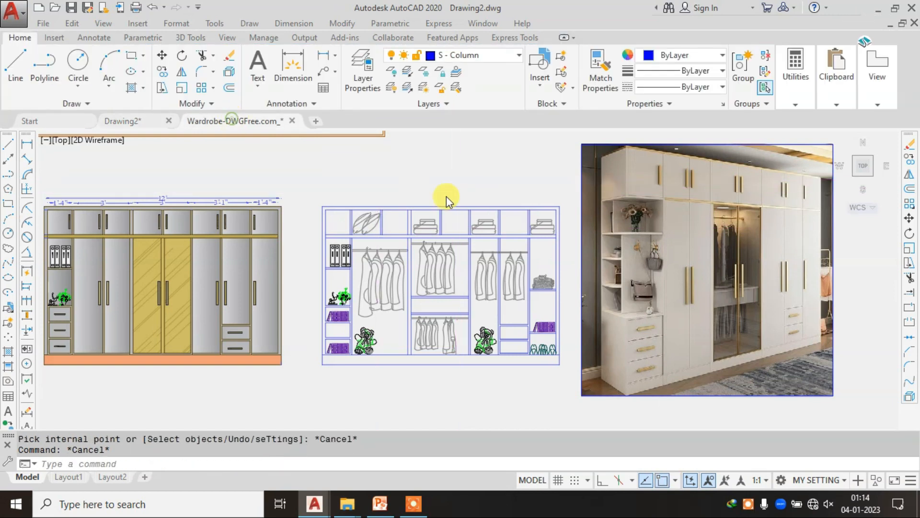
pyautogui.moveTo(564, 177)
pyautogui.mouseDown(button='middle')
pyautogui.moveTo(501, 212)
pyautogui.moveTo(610, 199)
pyautogui.mouseUp(button='middle')
pyautogui.press('Escape')
pyautogui.click(145, 118)
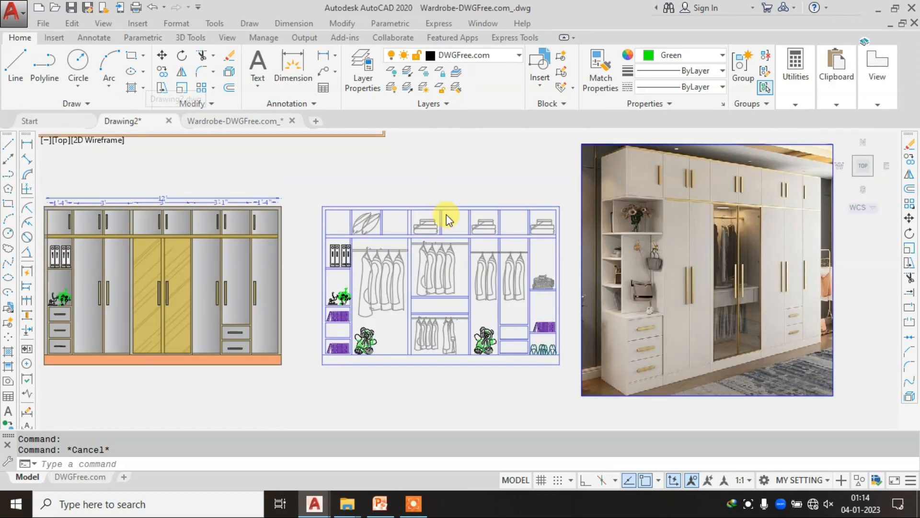
# Step: Start a hatch for the interior elevation's plinth with the AR-RROOF pattern
pyautogui.scroll(2, 408, 249)
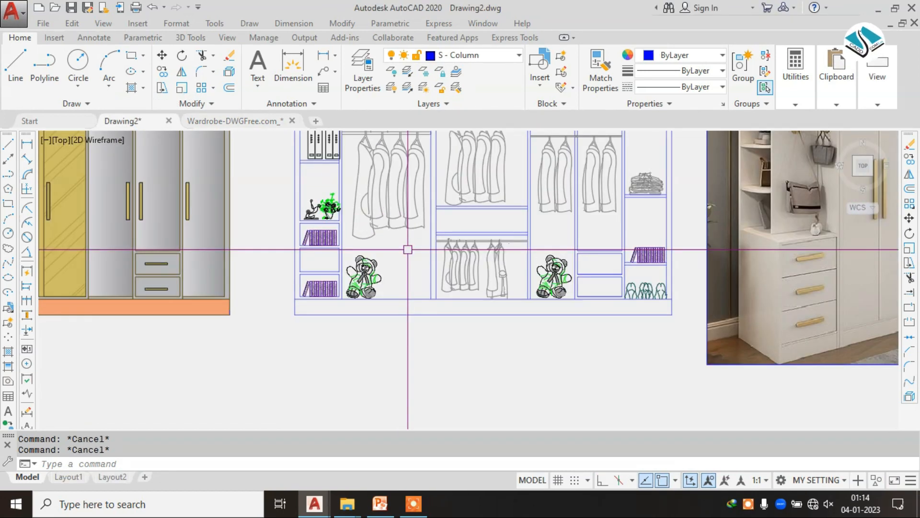
pyautogui.press('BackSpace')
pyautogui.write('H')
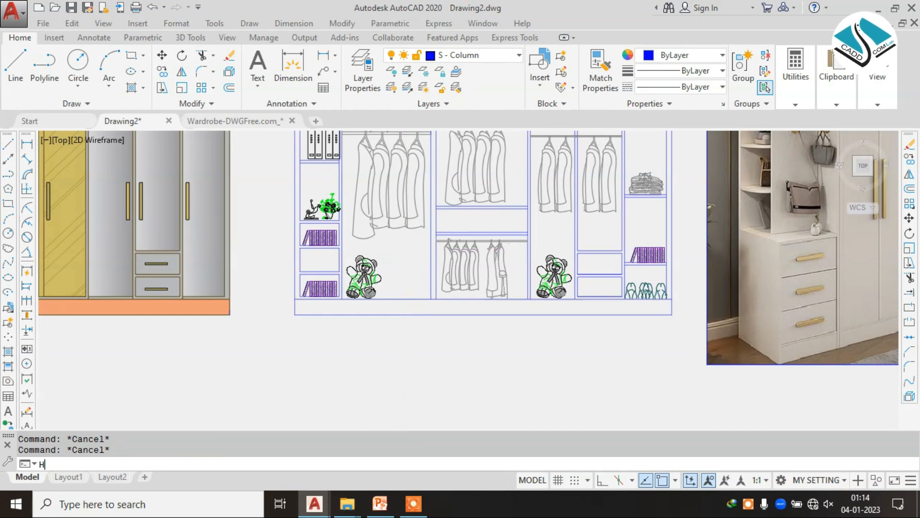
pyautogui.press('Return')
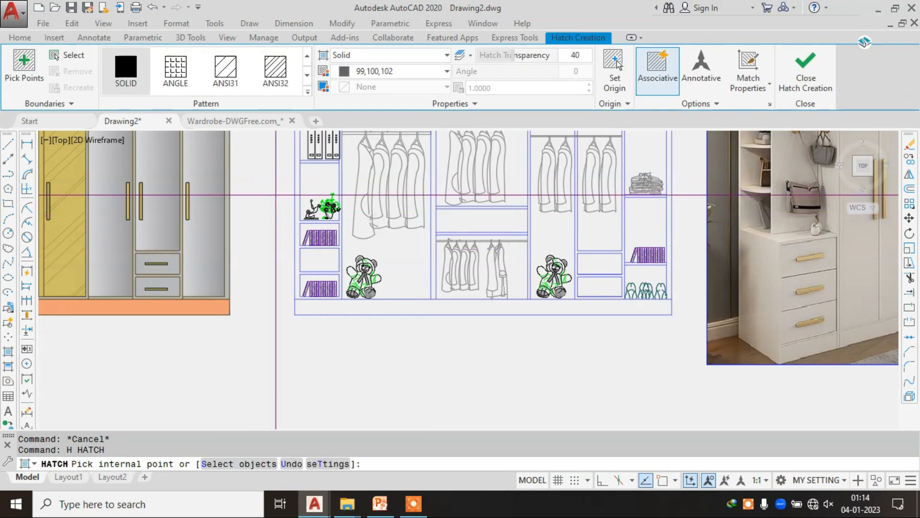
pyautogui.click(306, 92)
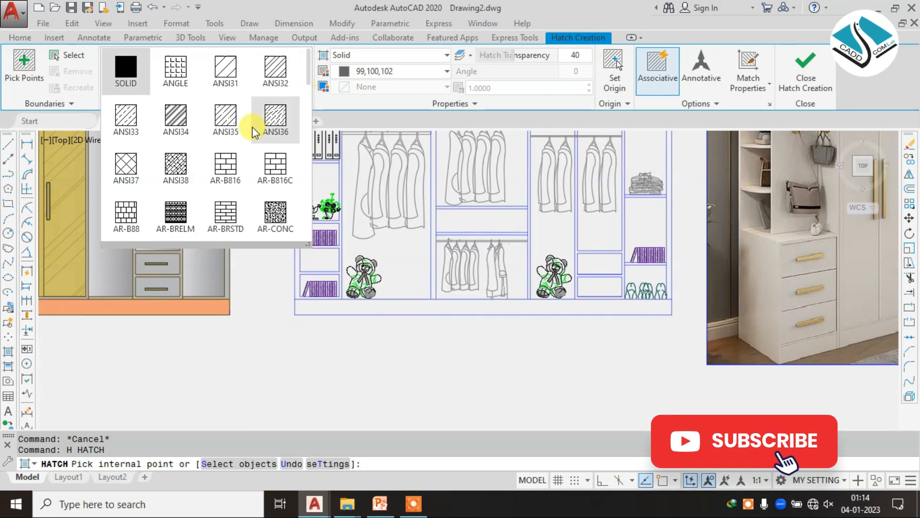
pyautogui.scroll(-1, 207, 174)
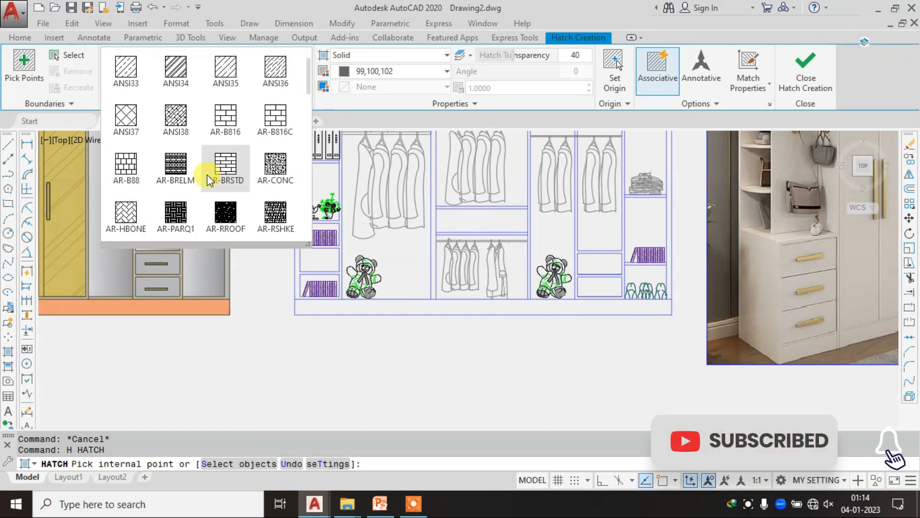
pyautogui.click(228, 207)
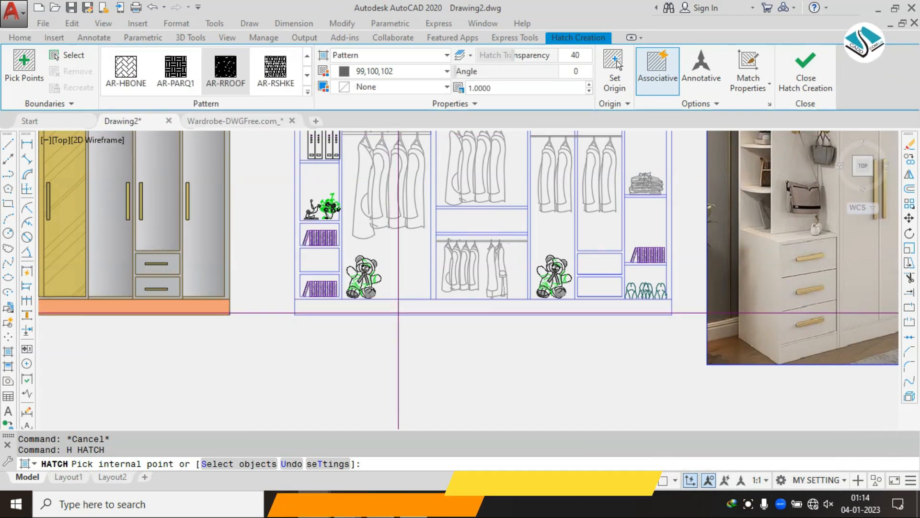
pyautogui.click(405, 304)
pyautogui.scroll(2, 498, 304)
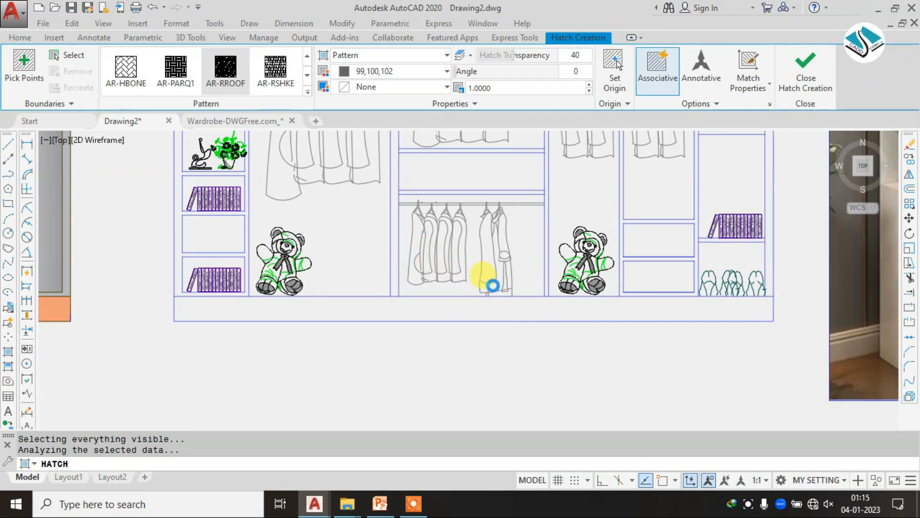
pyautogui.scroll(-2, 486, 289)
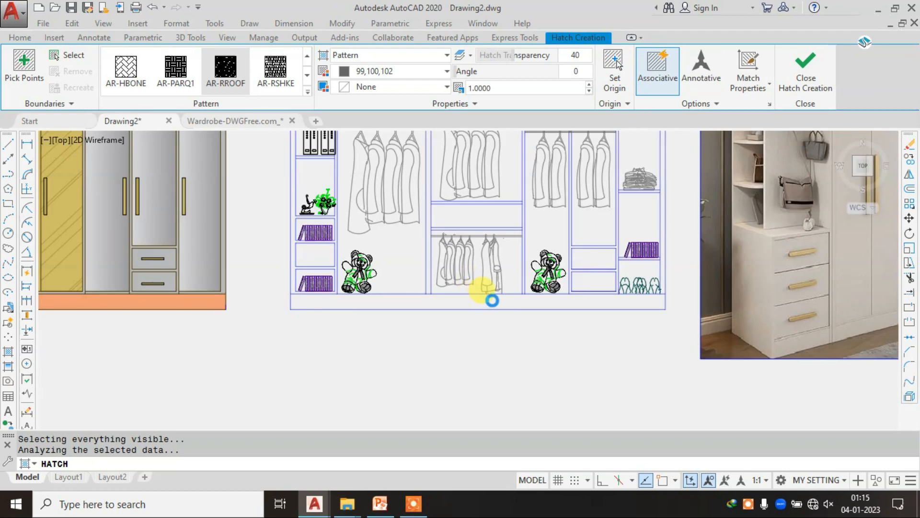
pyautogui.press('Escape')
pyautogui.press('Escape')
# Step: Draw a closed rectangle over the full plinth strip of the interior elevation, from corner to opposite corner
pyautogui.write('RE')
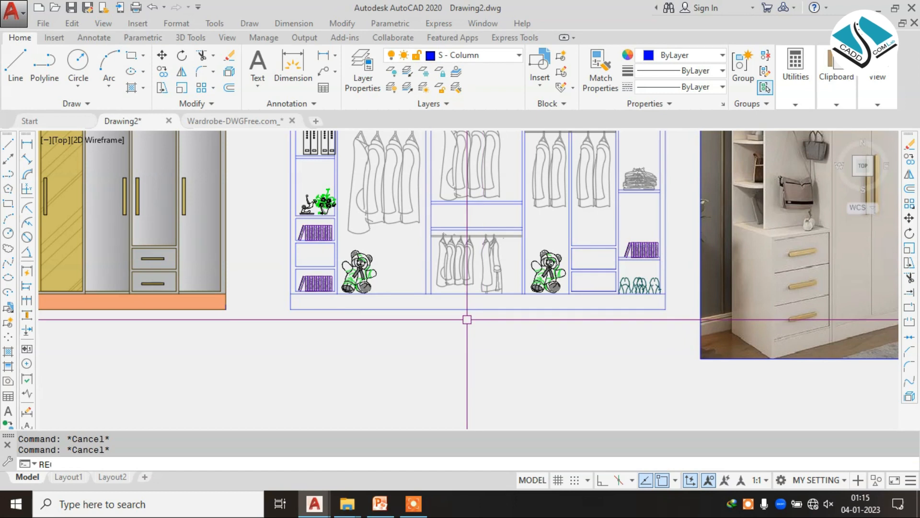
pyautogui.write('C')
pyautogui.press('space')
pyautogui.scroll(4, 312, 310)
pyautogui.click(257, 270)
pyautogui.moveTo(757, 310); pyautogui.dragTo(506, 299, button='middle')
pyautogui.click(698, 298)
pyautogui.scroll(-2, 626, 282)
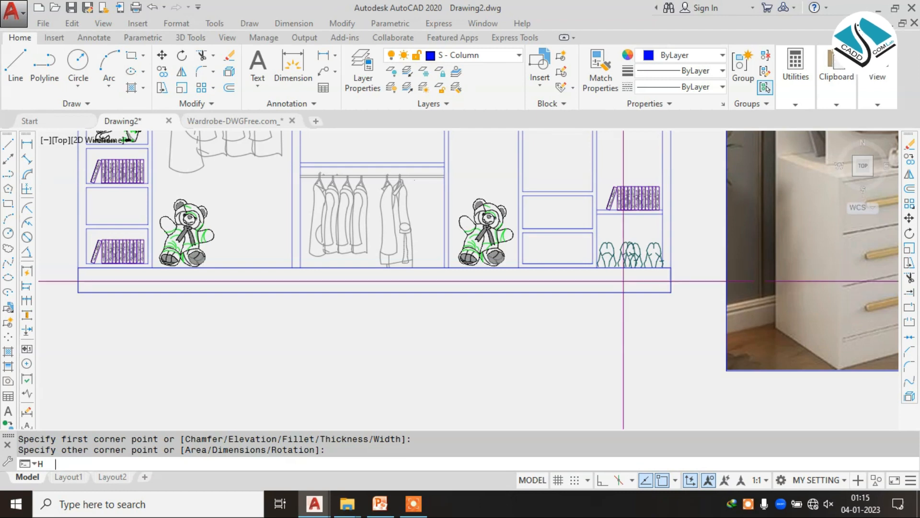
pyautogui.write('H')
pyautogui.press('space')
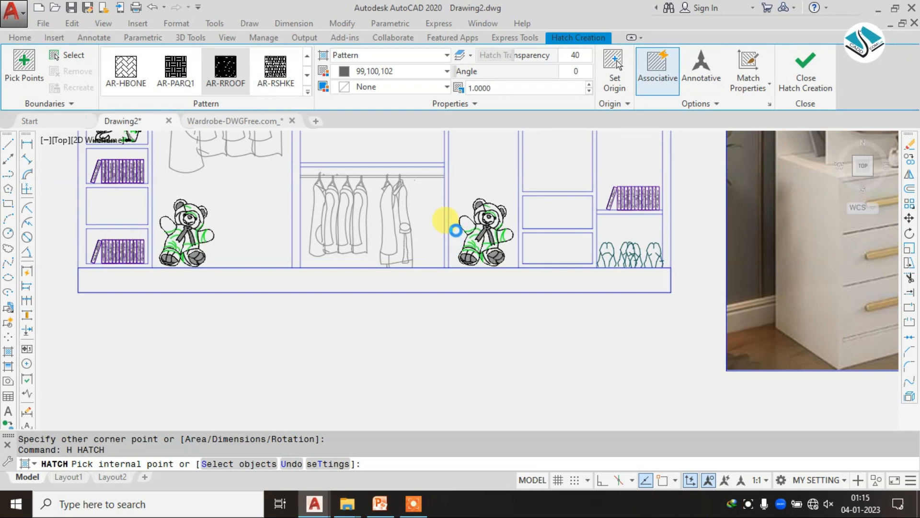
pyautogui.click(435, 256)
pyautogui.scroll(-2, 436, 255)
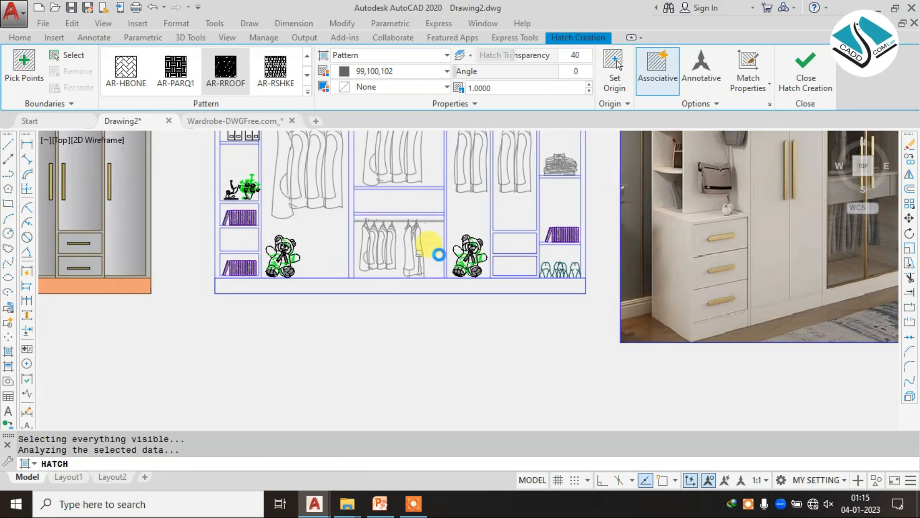
pyautogui.press('Escape')
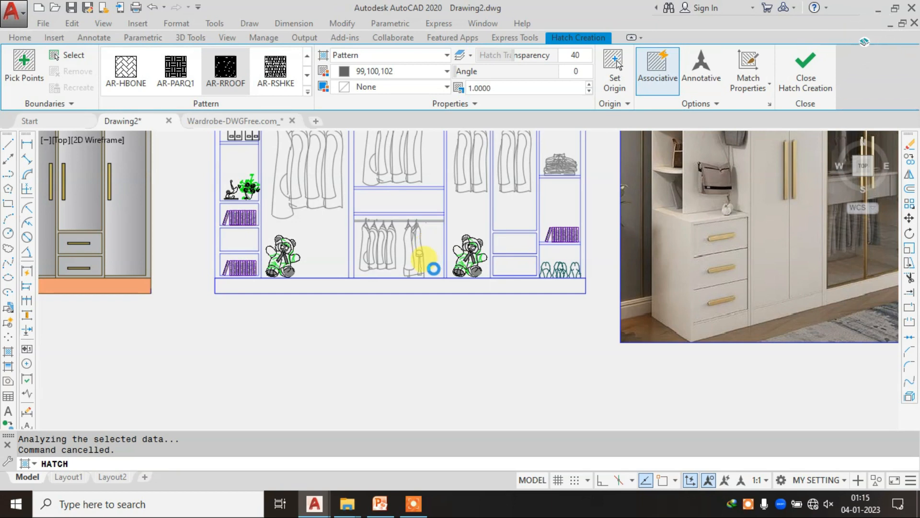
pyautogui.press('Escape')
pyautogui.press('Escape')
# Step: Hatch the plinth rectangle as a selected object with the AR-RROOF pattern at an angle of 40
pyautogui.scroll(-2, 434, 269)
pyautogui.write('H')
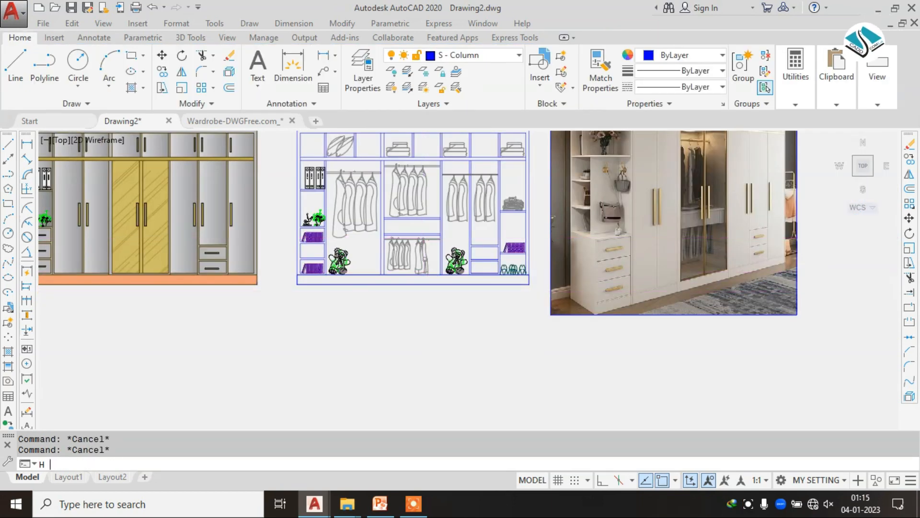
pyautogui.press('Return')
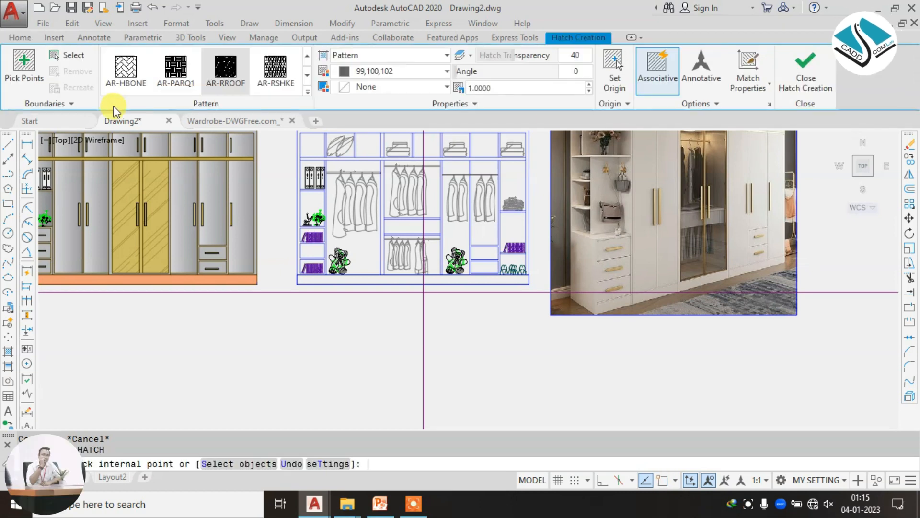
pyautogui.click(56, 56)
pyautogui.click(419, 281)
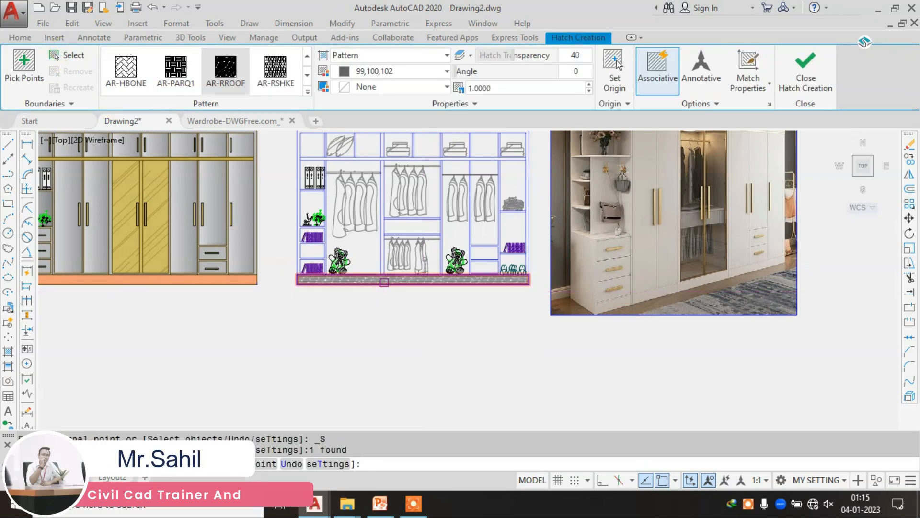
pyautogui.scroll(2, 418, 284)
pyautogui.moveTo(458, 71); pyautogui.dragTo(470, 72)
# Step: Set the plinth hatch's scale to 2.5 and finish the hatch
pyautogui.click(470, 89)
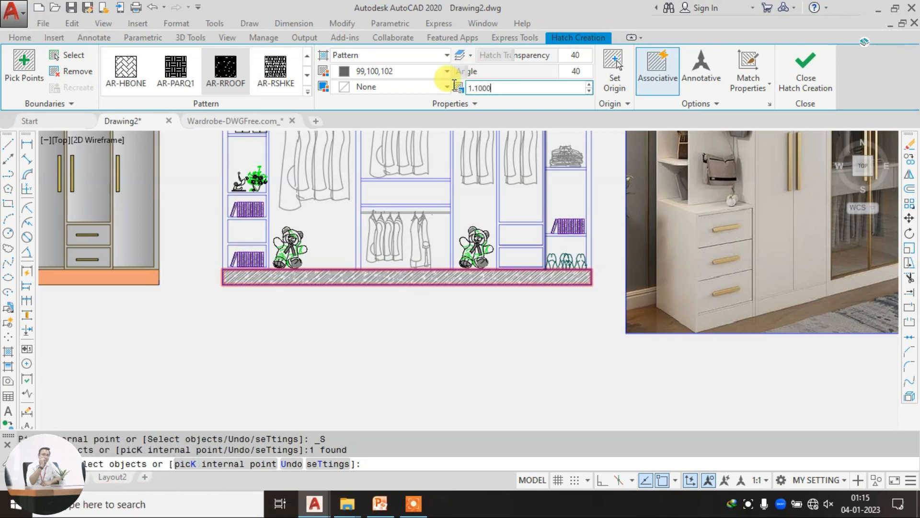
pyautogui.write('1.5')
pyautogui.press('Return')
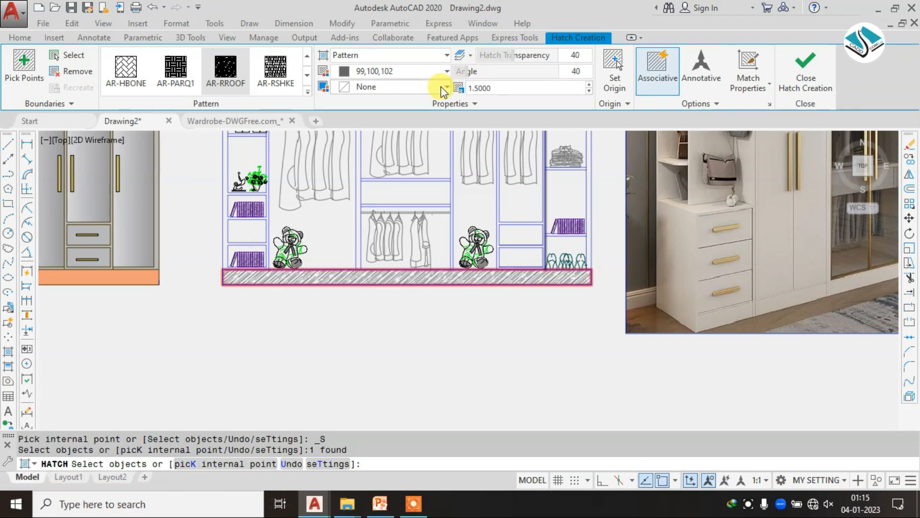
pyautogui.click(474, 88)
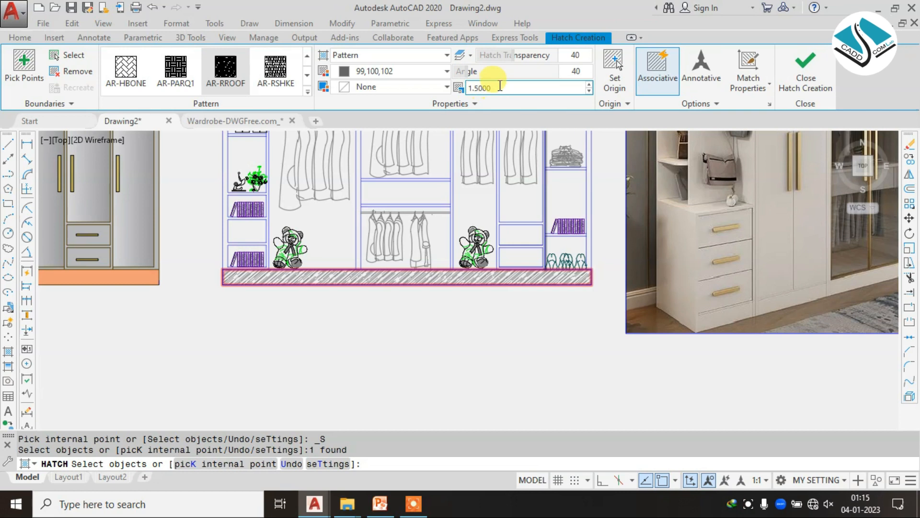
pyautogui.write('2.5')
pyautogui.press('Return')
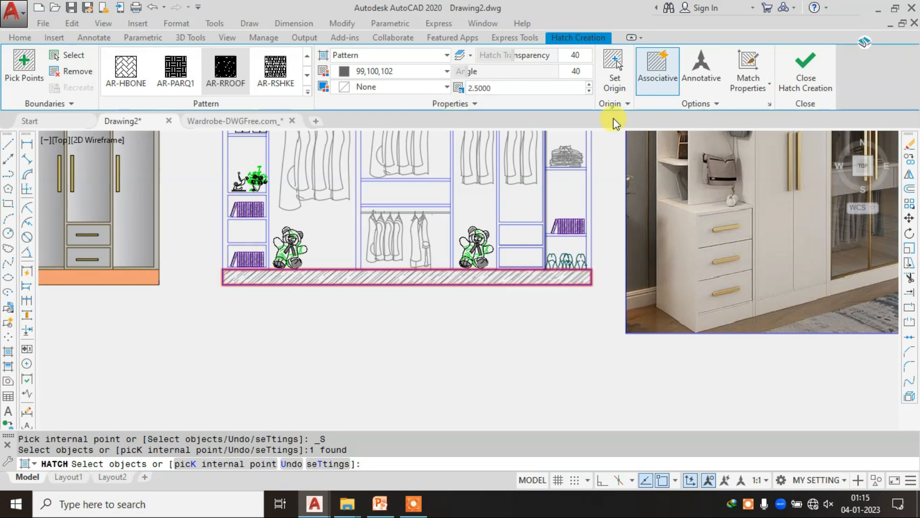
pyautogui.click(801, 77)
# Step: Examine the hatching of the wardrobe elevations in the Wardrobe-DWGFree.com drawing, and return to Drawing2
pyautogui.moveTo(364, 243)
pyautogui.mouseDown(button='middle')
pyautogui.moveTo(368, 276)
pyautogui.moveTo(418, 360)
pyautogui.mouseUp(button='middle')
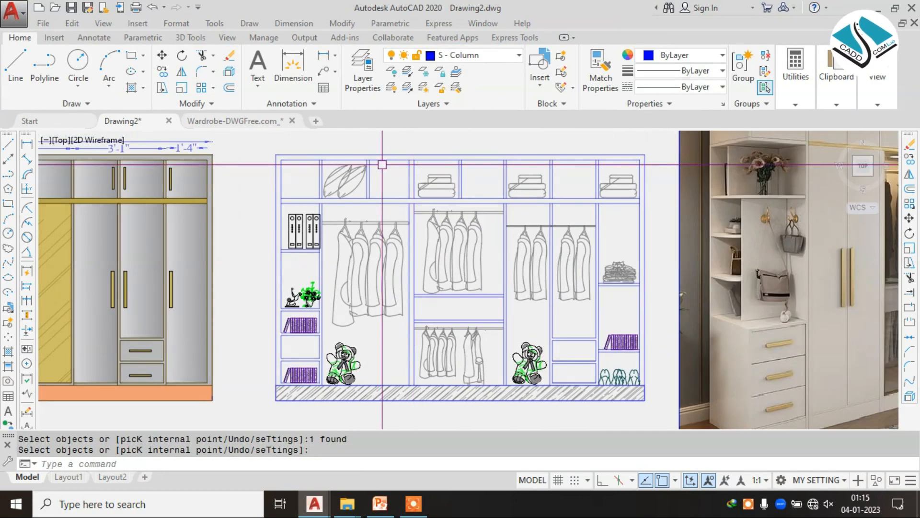
pyautogui.press('Return')
pyautogui.click(268, 121)
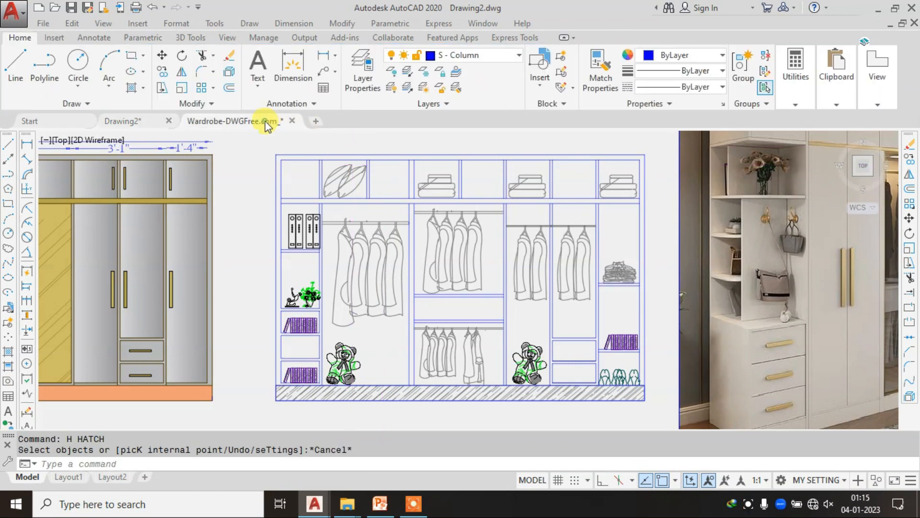
pyautogui.moveTo(642, 228); pyautogui.dragTo(379, 254, button='middle')
pyautogui.scroll(-3, 417, 247)
pyautogui.moveTo(524, 319); pyautogui.dragTo(489, 199, button='middle')
pyautogui.moveTo(591, 183); pyautogui.dragTo(304, 275, button='middle')
pyautogui.scroll(6, 672, 163)
pyautogui.scroll(-5, 762, 204)
pyautogui.moveTo(762, 203); pyautogui.dragTo(432, 201, button='middle')
pyautogui.scroll(-7, 542, 192)
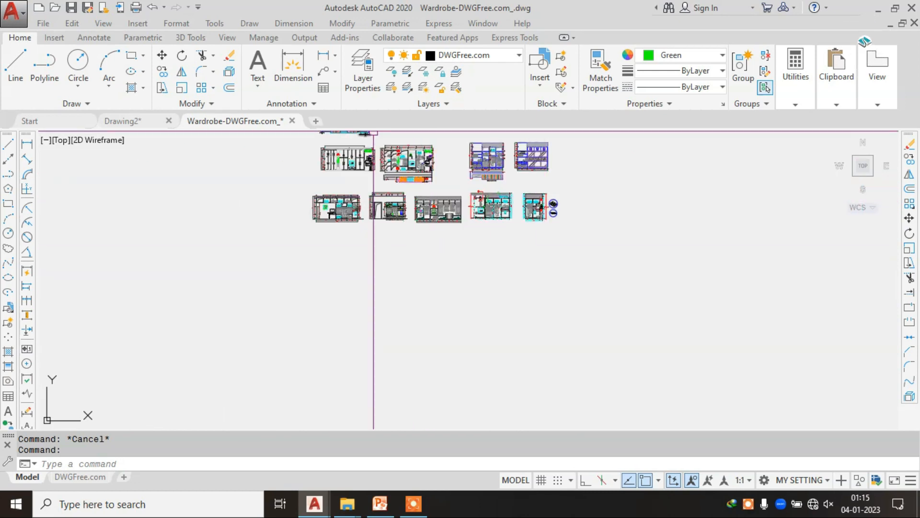
pyautogui.scroll(7, 372, 161)
pyautogui.moveTo(331, 145); pyautogui.dragTo(542, 296, button='middle')
pyautogui.scroll(-2, 478, 169)
pyautogui.scroll(6, 479, 208)
pyautogui.moveTo(479, 208); pyautogui.dragTo(516, 369, button='middle')
pyautogui.scroll(-5, 515, 368)
pyautogui.scroll(3, 449, 206)
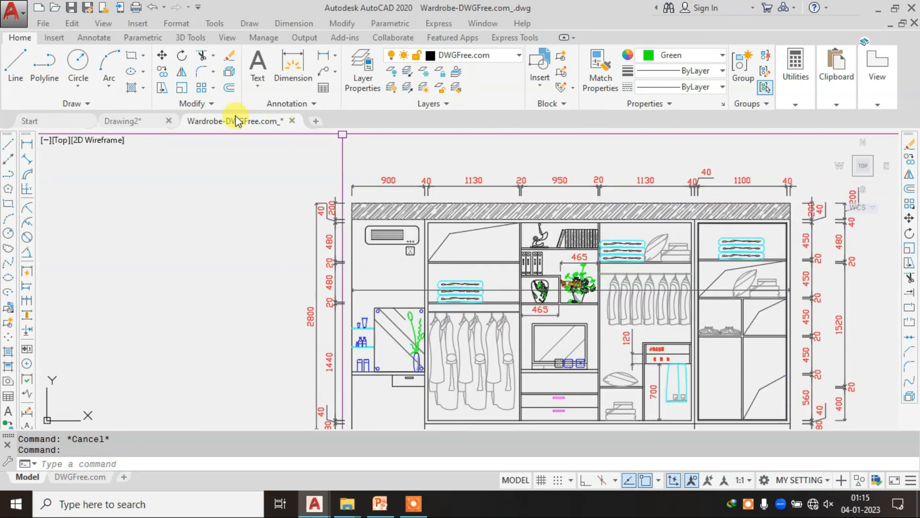
pyautogui.click(148, 120)
# Step: Start a new hatch for the interior elevation's panels with the ANSI32 pattern
pyautogui.write('h')
pyautogui.press('Return')
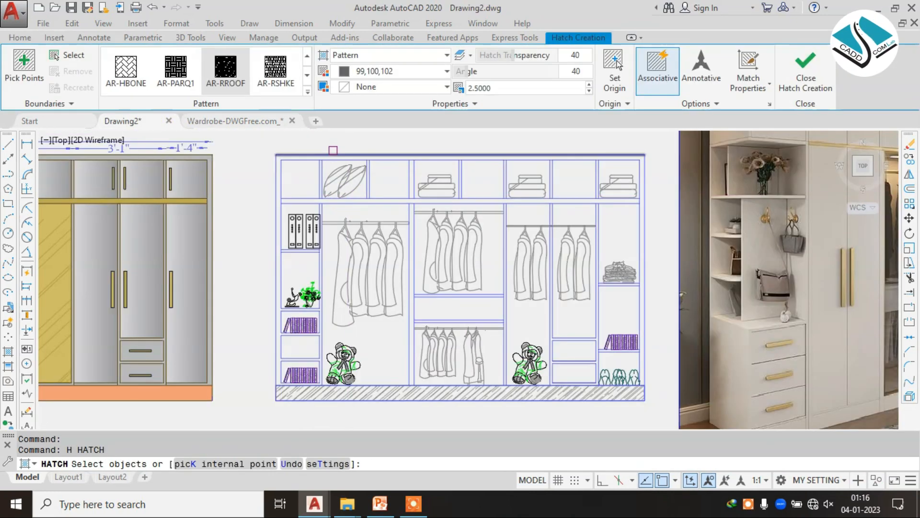
pyautogui.click(307, 91)
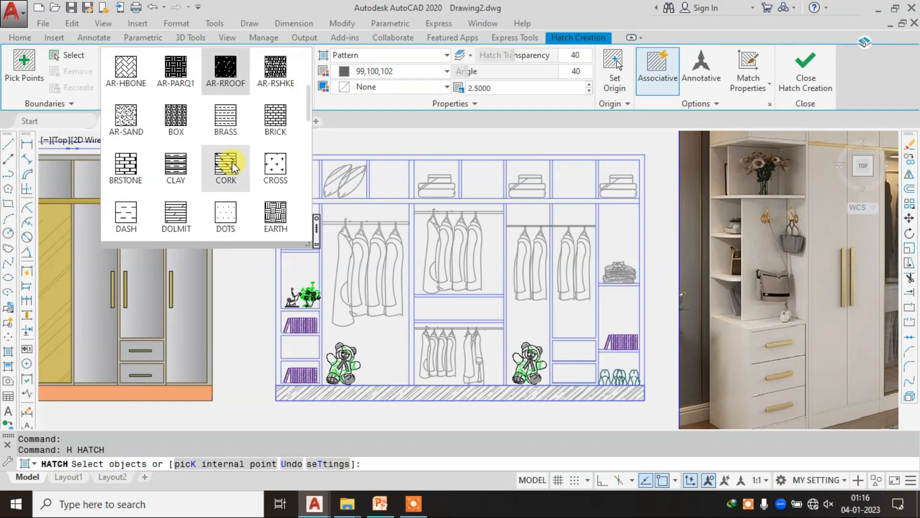
pyautogui.scroll(-1, 212, 175)
pyautogui.scroll(3, 207, 174)
pyautogui.scroll(2, 207, 175)
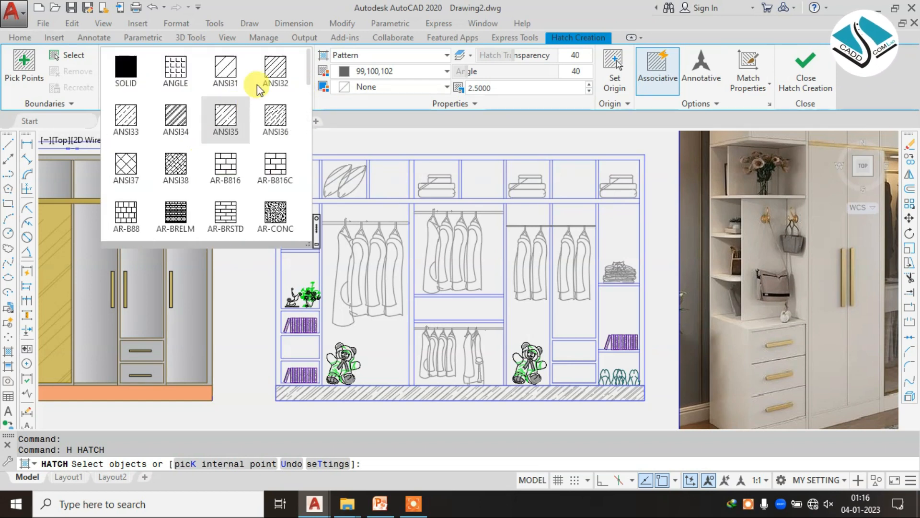
pyautogui.click(264, 70)
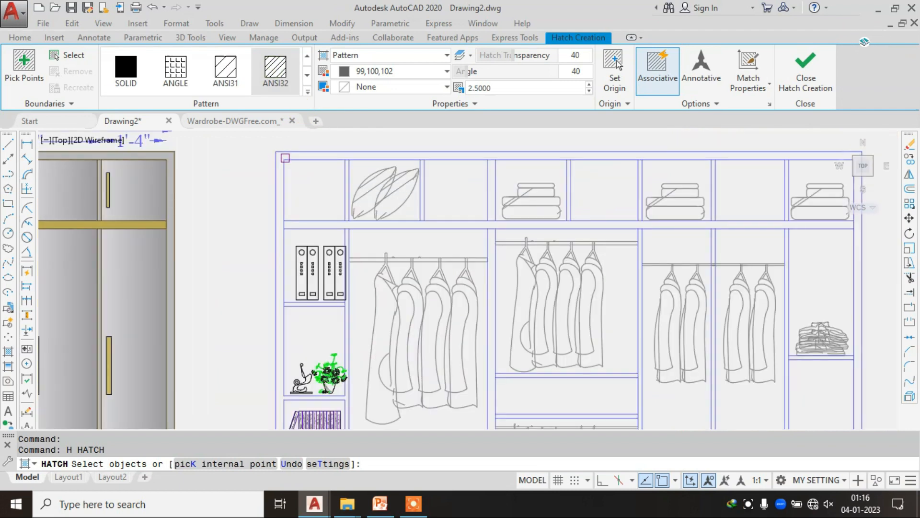
pyautogui.click(54, 56)
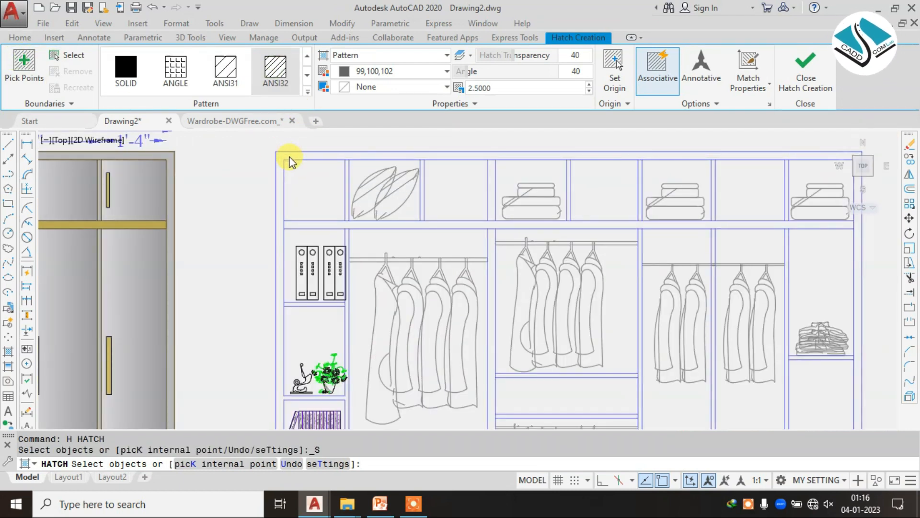
pyautogui.scroll(2, 290, 162)
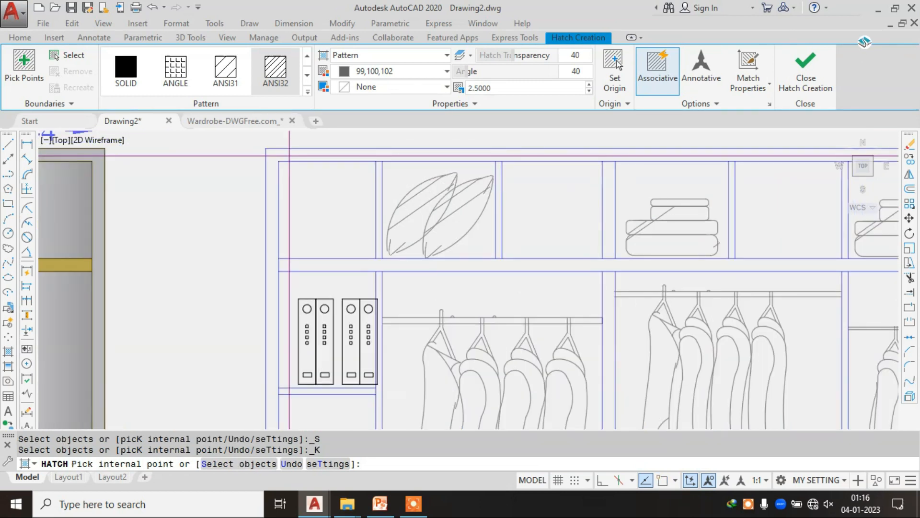
pyautogui.scroll(-2, 289, 155)
pyautogui.click(289, 156)
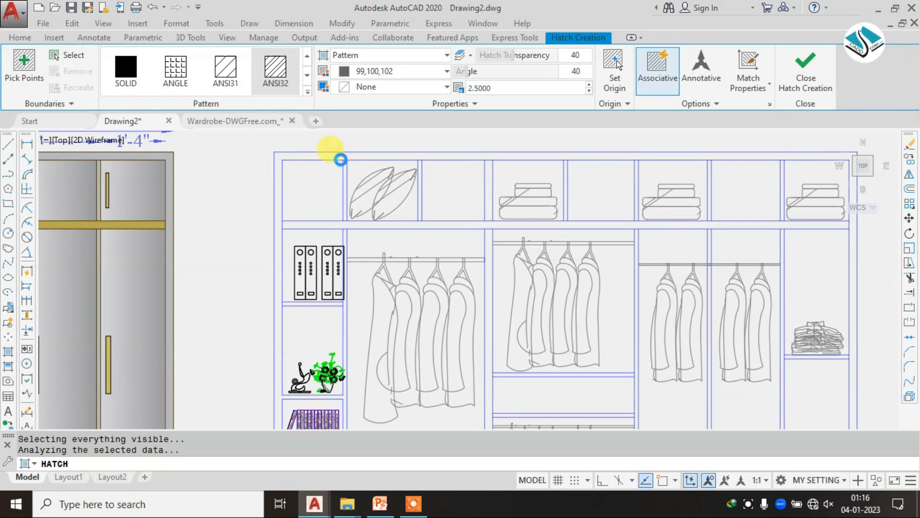
pyautogui.press('Escape')
pyautogui.press('Escape')
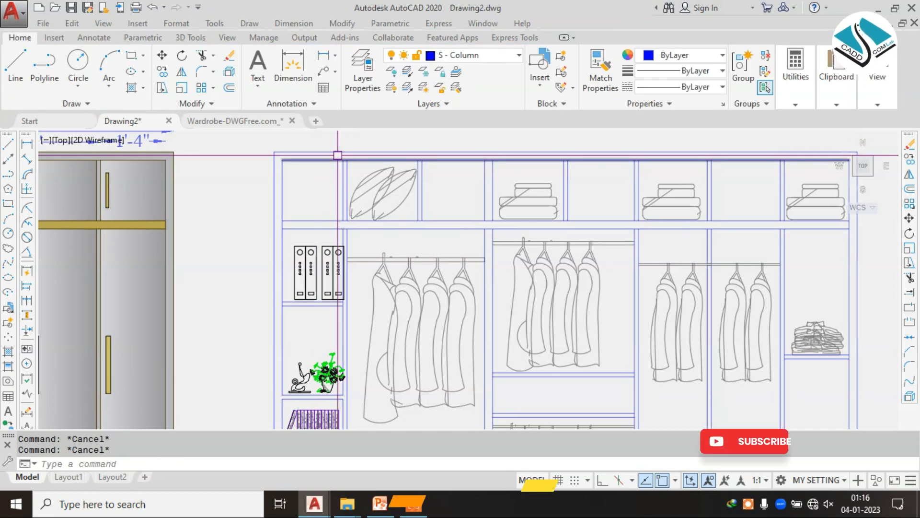
# Step: Draw a closed rectangle over the uppermost horizontal panel of the interior elevation, spanning its full width
pyautogui.write('REC')
pyautogui.press('Return')
pyautogui.click(274, 153)
pyautogui.moveTo(574, 168); pyautogui.dragTo(359, 179, button='middle')
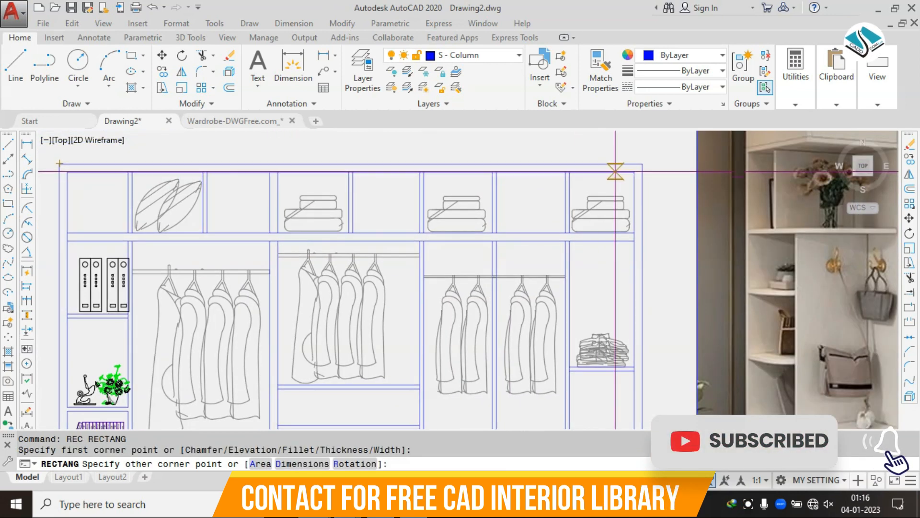
pyautogui.click(642, 172)
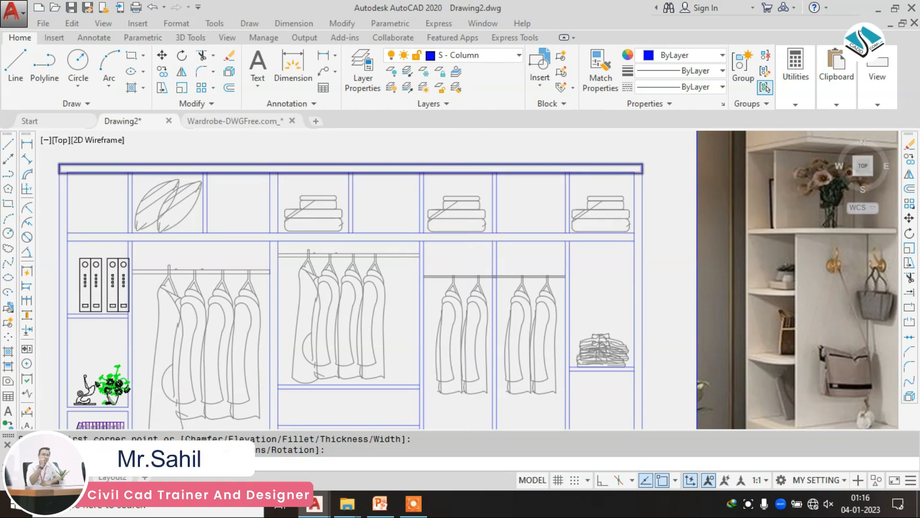
# Step: Start a hatch with the ANSI32 pattern, using the rectangle over the interior elevation's uppermost horizontal panel as its boundary
pyautogui.write('h')
pyautogui.press('Return')
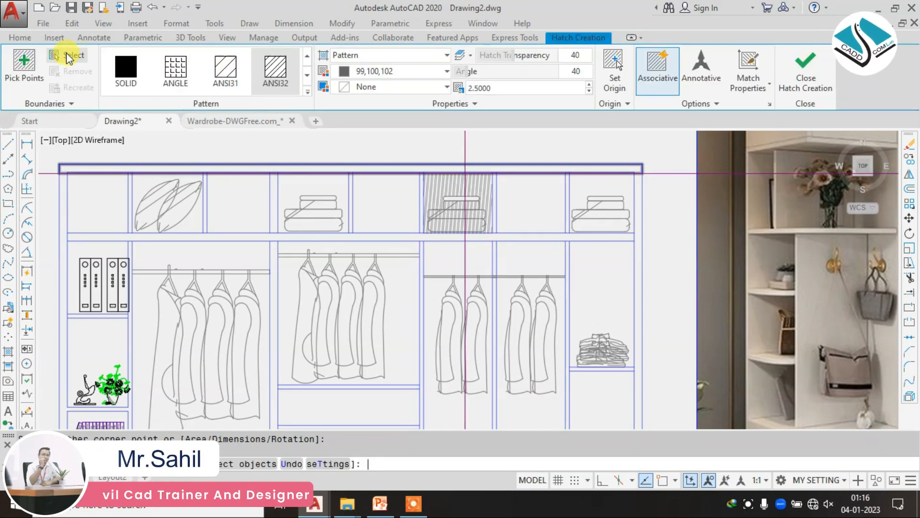
pyautogui.click(69, 57)
pyautogui.click(241, 162)
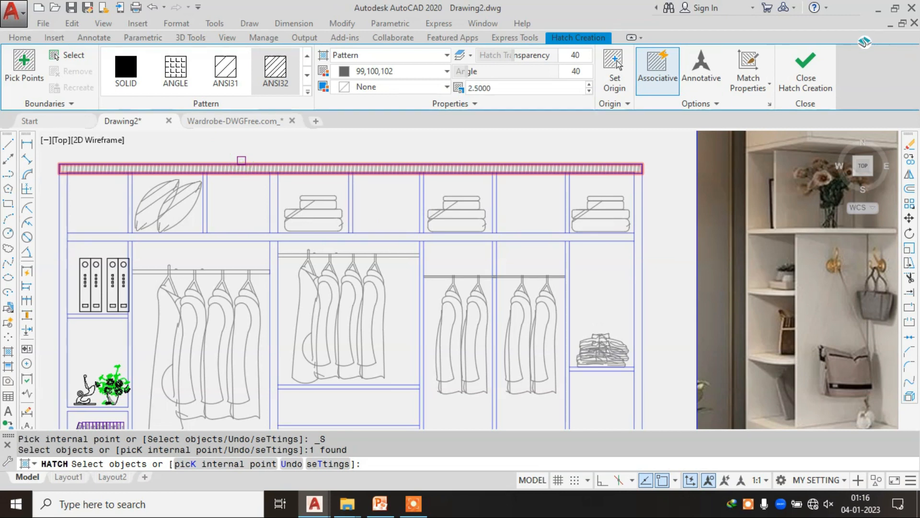
# Step: Set the top panel hatch's angle to 75 and its scale to 6, and finish the hatch
pyautogui.scroll(2, 314, 156)
pyautogui.moveTo(497, 71); pyautogui.dragTo(500, 70)
pyautogui.click(498, 88)
pyautogui.write('3.5')
pyautogui.press('Return')
pyautogui.moveTo(455, 85); pyautogui.dragTo(444, 86)
pyautogui.write('4.5')
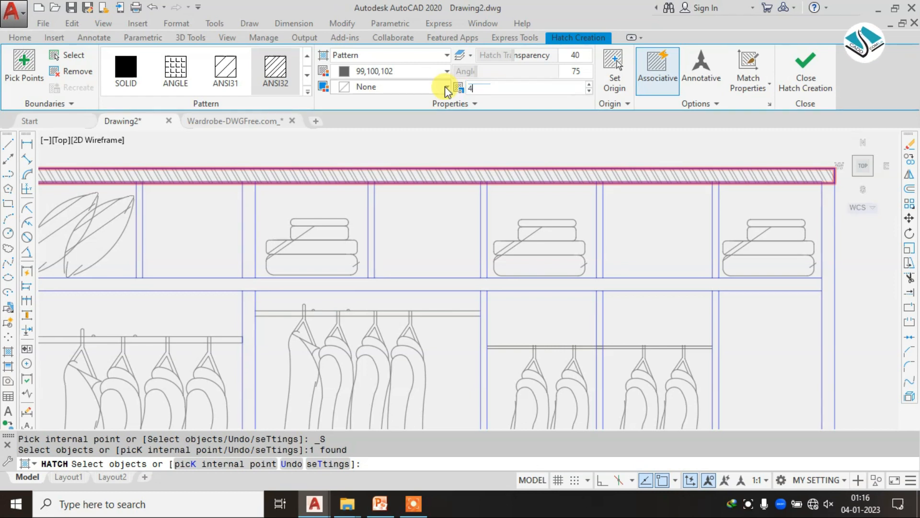
pyautogui.press('Return')
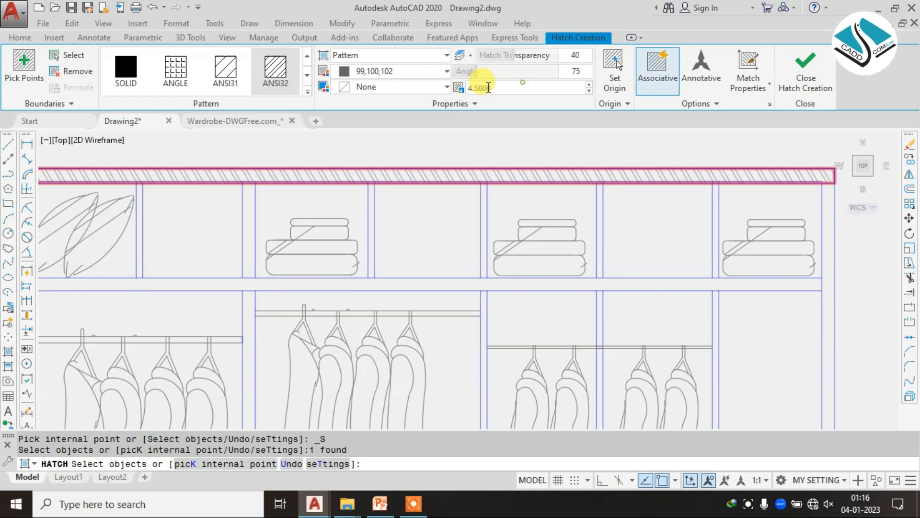
pyautogui.moveTo(484, 87); pyautogui.dragTo(464, 87)
pyautogui.write('6')
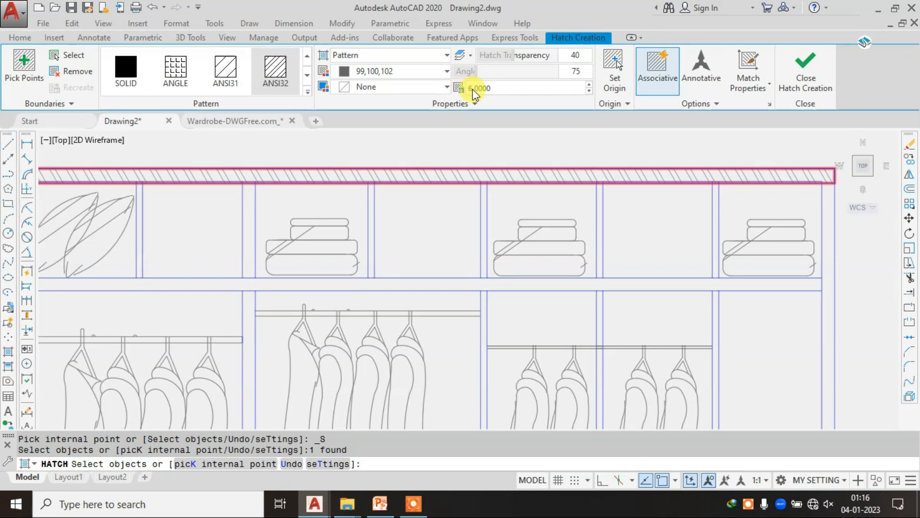
pyautogui.click(819, 70)
# Step: Draw a closed rectangle over the interior elevation's left outer vertical panel, from beneath the top panel down to the plinth
pyautogui.scroll(-3, 571, 136)
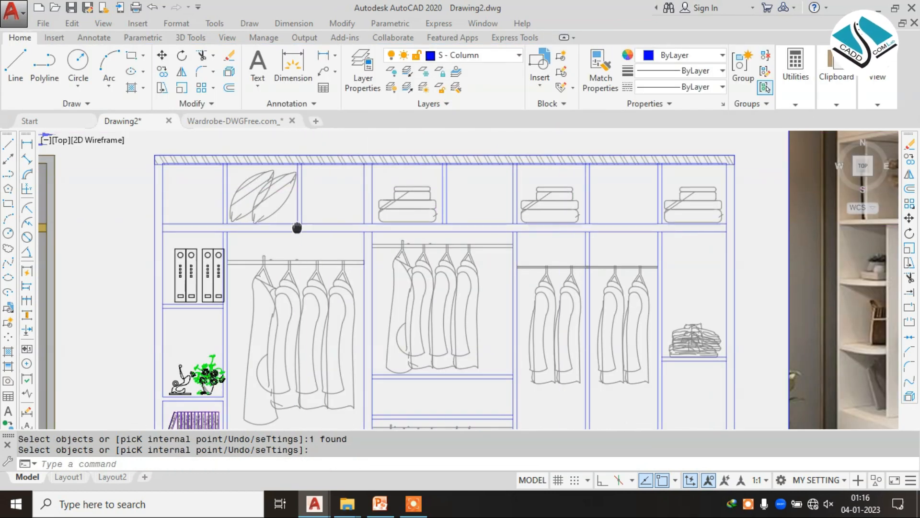
pyautogui.moveTo(180, 182); pyautogui.dragTo(332, 179, button='middle')
pyautogui.write('rec')
pyautogui.press('Return')
pyautogui.scroll(4, 312, 158)
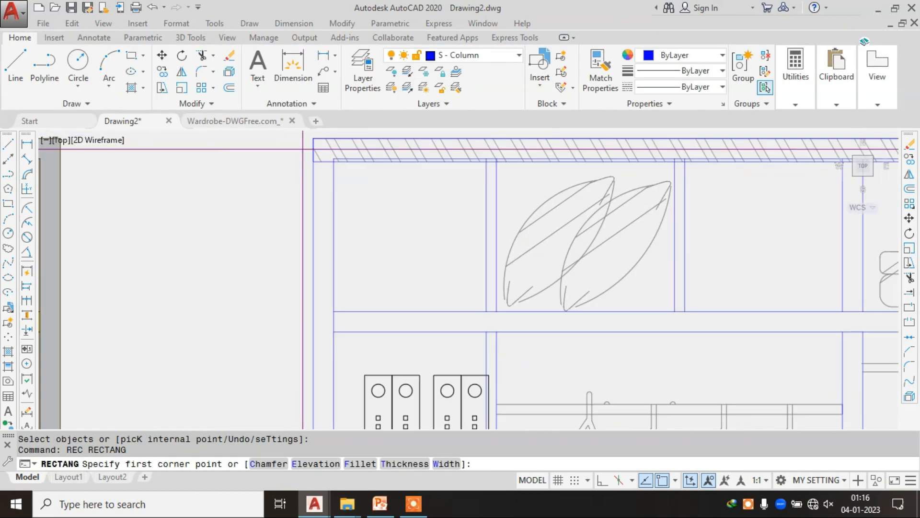
pyautogui.click(313, 161)
pyautogui.scroll(-4, 329, 232)
pyautogui.scroll(6, 360, 302)
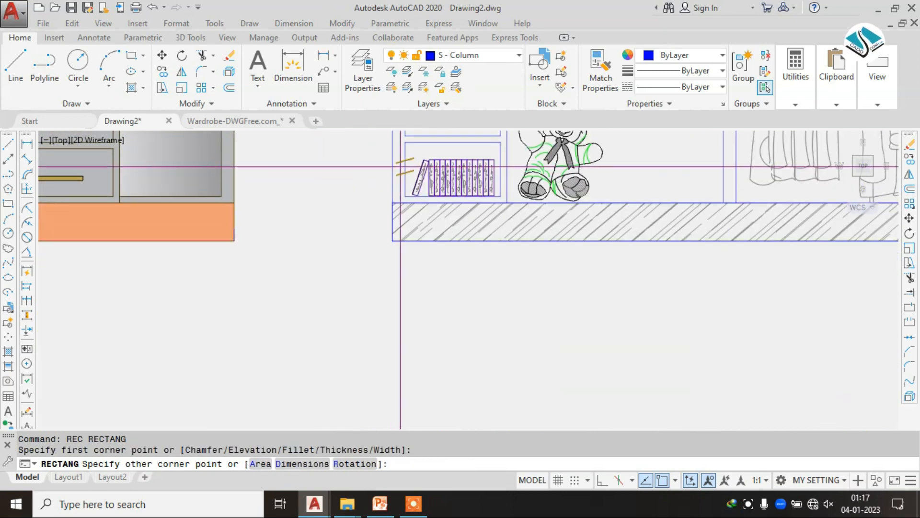
pyautogui.click(402, 243)
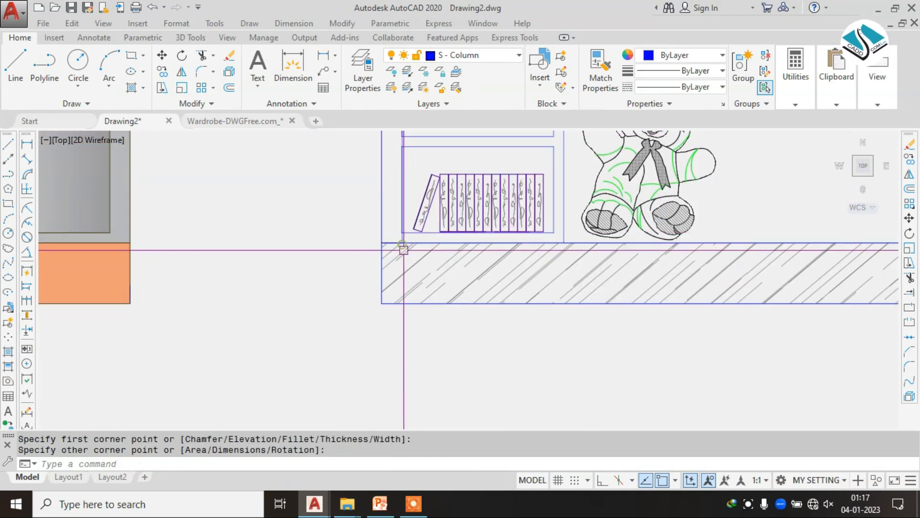
# Step: Hatch the left outer vertical panel with ANSI32 at scale 6, using its rectangle as the boundary
pyautogui.scroll(-2, 424, 252)
pyautogui.scroll(-2, 424, 252)
pyautogui.write('h')
pyautogui.press('Return')
pyautogui.scroll(3, 360, 309)
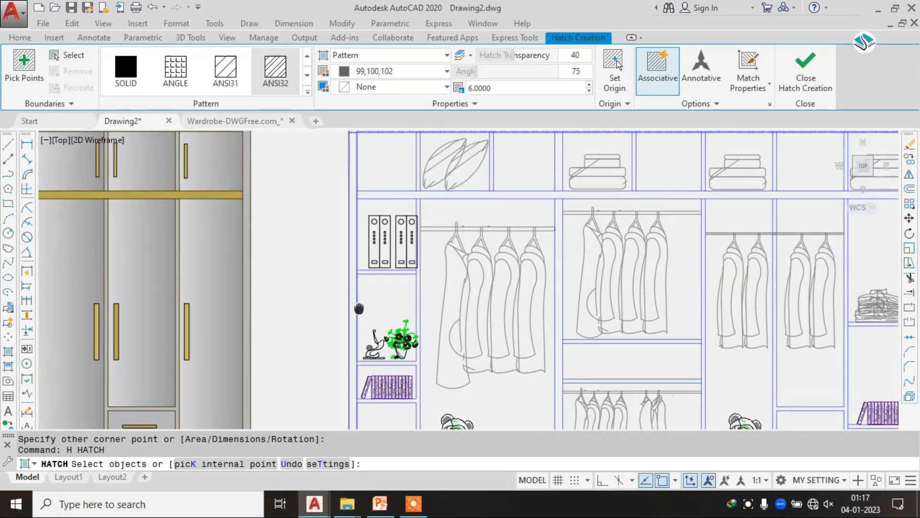
pyautogui.click(356, 220)
pyautogui.press('Return')
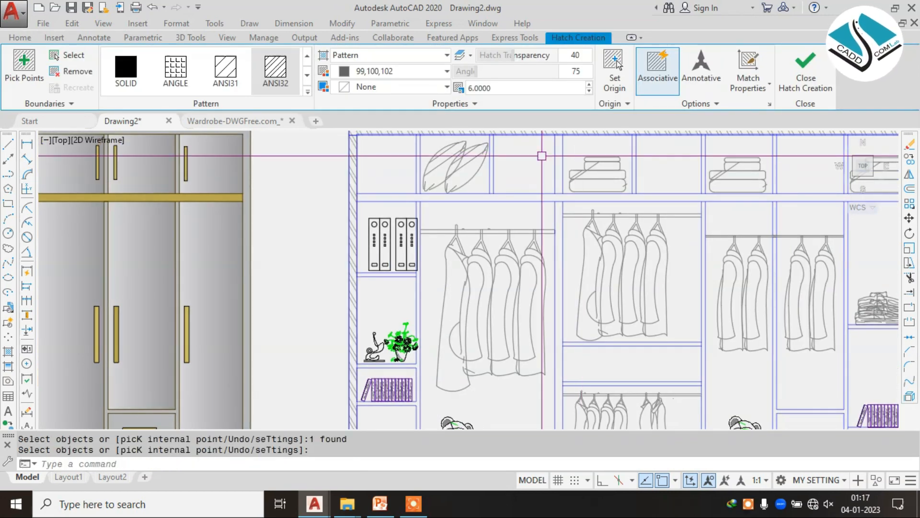
# Step: Draw a closed rectangle over the right outer vertical panel, from beneath the top panel down to the plinth
pyautogui.scroll(-2, 560, 191)
pyautogui.moveTo(561, 191); pyautogui.dragTo(412, 191, button='middle')
pyautogui.write('rec')
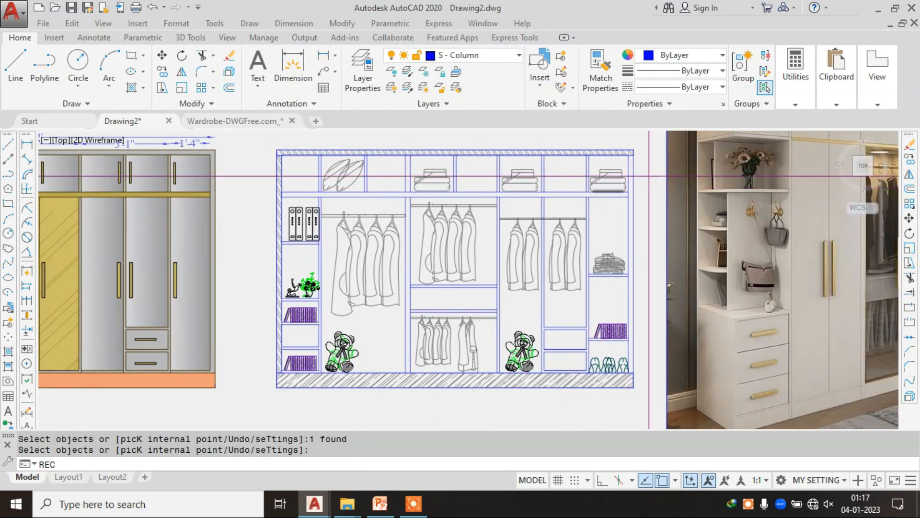
pyautogui.press('Return')
pyautogui.scroll(5, 629, 157)
pyautogui.click(577, 139)
pyautogui.scroll(-4, 577, 139)
pyautogui.scroll(5, 569, 331)
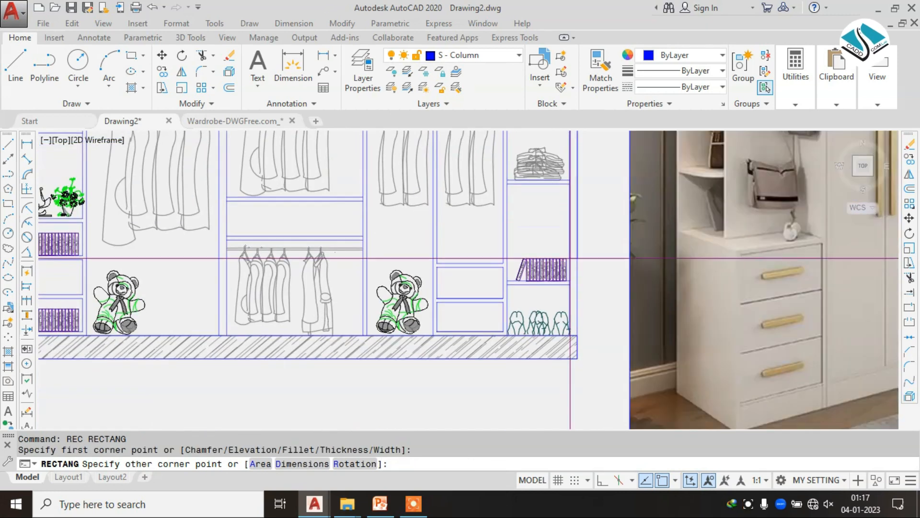
pyautogui.click(560, 334)
# Step: Hatch the right outer vertical panel with ANSI32 at scale 6, using its rectangle as the boundary
pyautogui.scroll(-4, 575, 236)
pyautogui.moveTo(575, 236); pyautogui.dragTo(543, 236, button='middle')
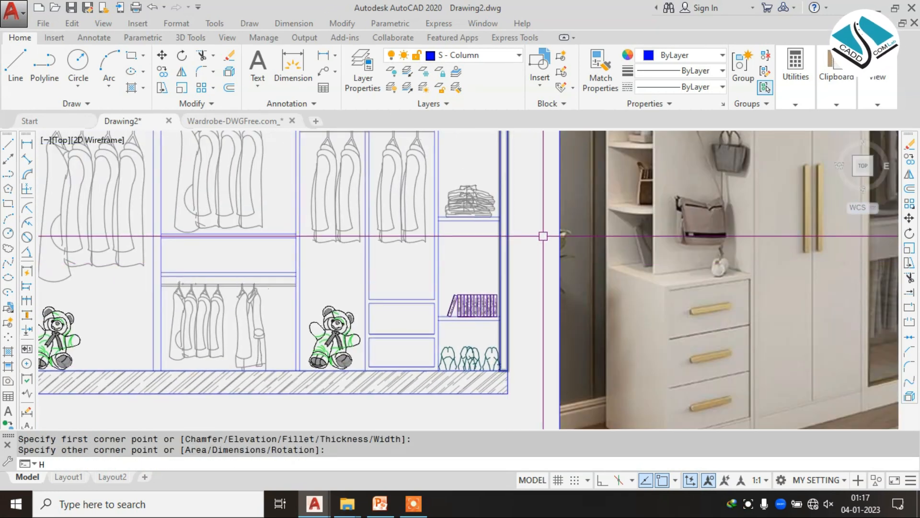
pyautogui.write('h')
pyautogui.press('Return')
pyautogui.click(503, 168)
pyautogui.scroll(-4, 503, 168)
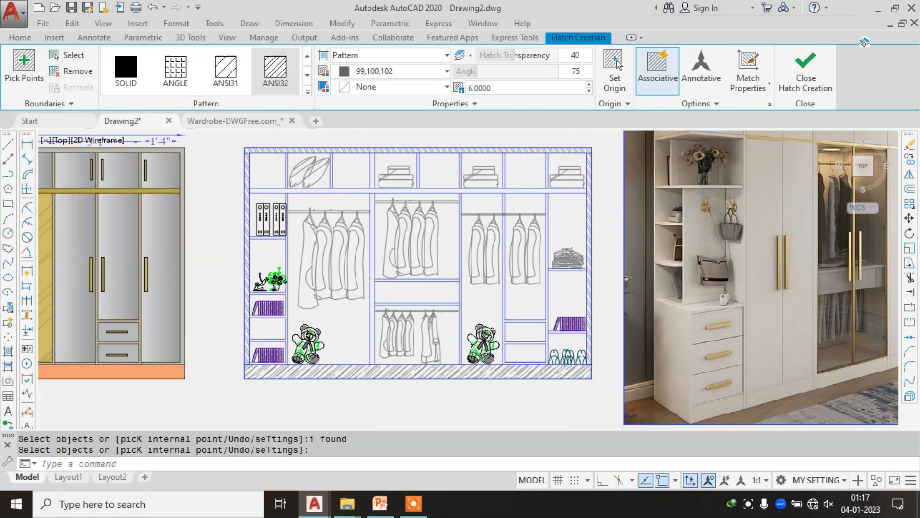
pyautogui.press('Return')
# Step: Draw a closed rectangle over the long horizontal panel beneath the upper compartments, between the two outer vertical panels
pyautogui.write('rec')
pyautogui.scroll(4, 199, 188)
pyautogui.press('Return')
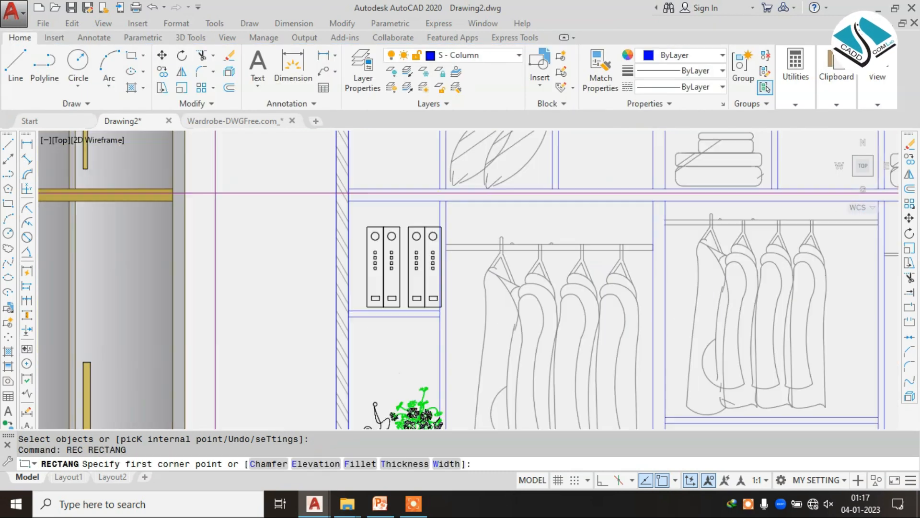
pyautogui.click(349, 189)
pyautogui.moveTo(620, 217); pyautogui.dragTo(187, 210, button='middle')
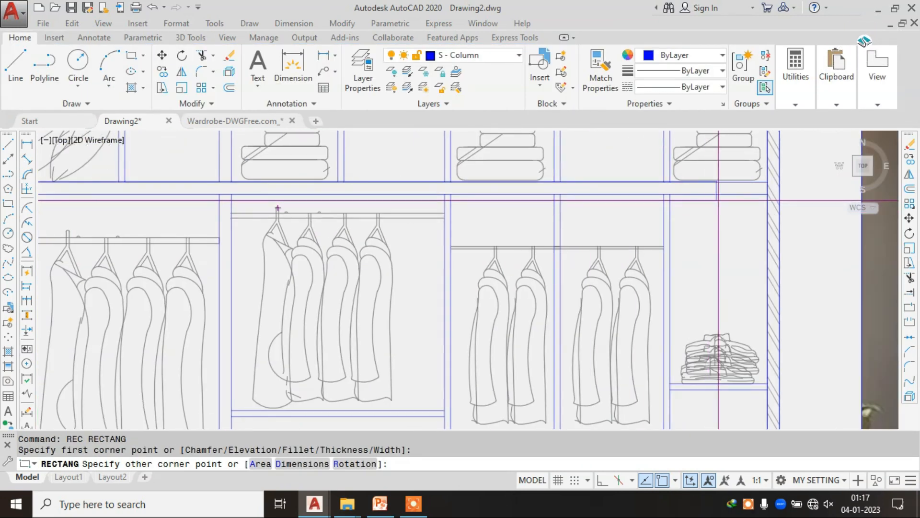
pyautogui.click(768, 194)
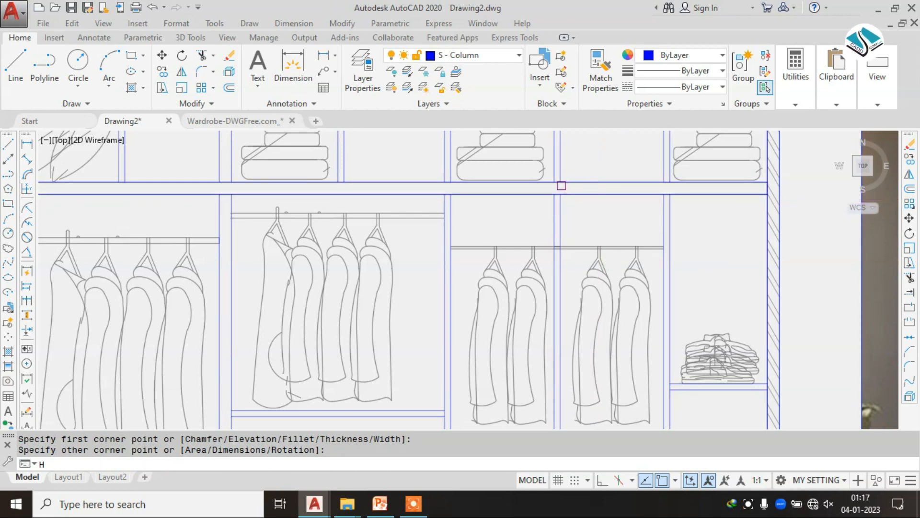
# Step: Hatch the long horizontal panel beneath the upper compartments with the same ANSI32 settings
pyautogui.press('Return')
pyautogui.click(426, 184)
pyautogui.scroll(-2, 484, 211)
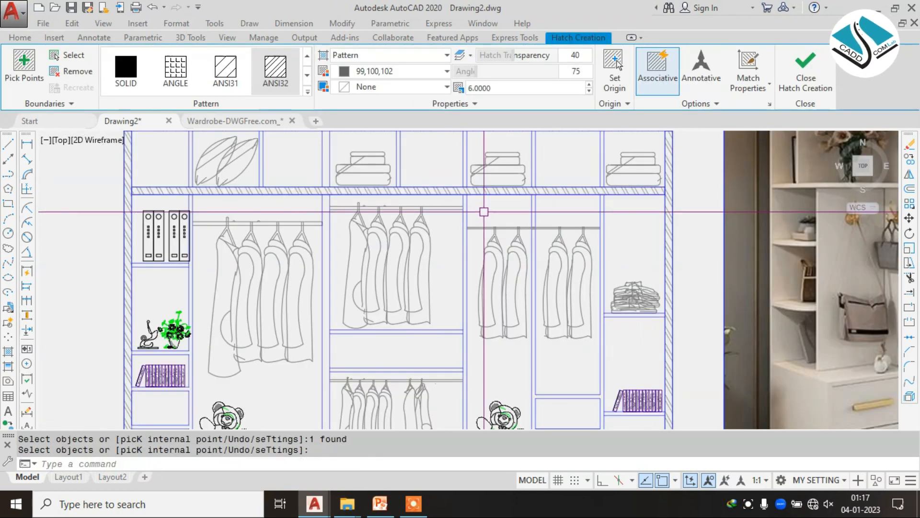
# Step: Draw a closed rectangle over the vertical divider on the middle section's left side, from the long horizontal panel down to the plinth
pyautogui.moveTo(267, 149); pyautogui.dragTo(391, 214, button='middle')
pyautogui.moveTo(442, 290); pyautogui.dragTo(428, 200, button='middle')
pyautogui.write('R')
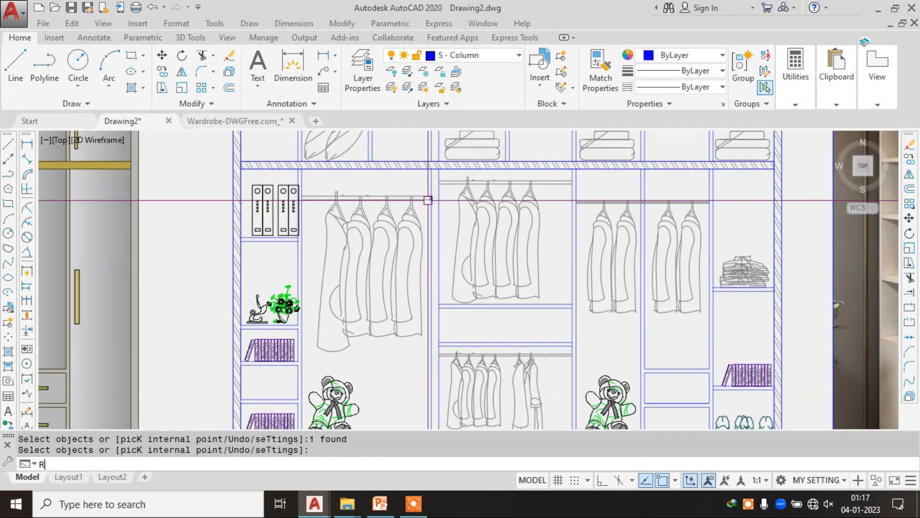
pyautogui.write('E')
pyautogui.press('Return')
pyautogui.scroll(4, 421, 167)
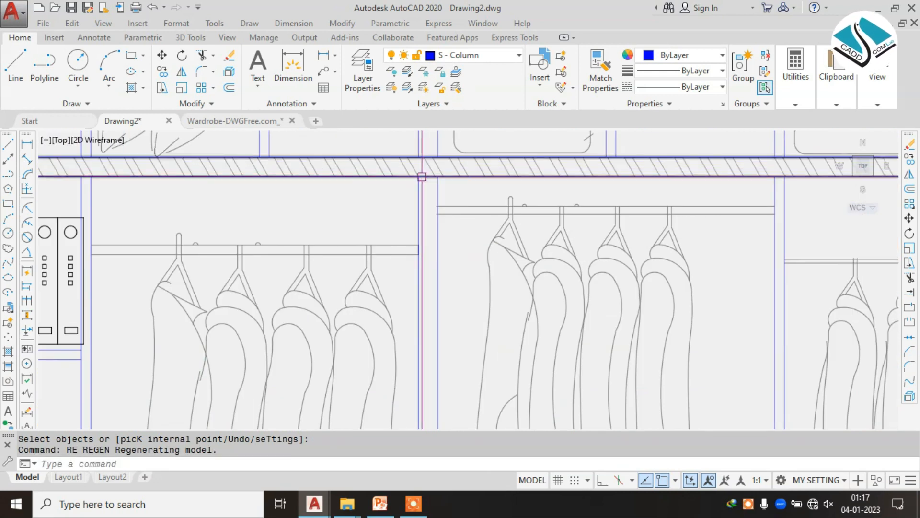
pyautogui.write('REC')
pyautogui.press('Return')
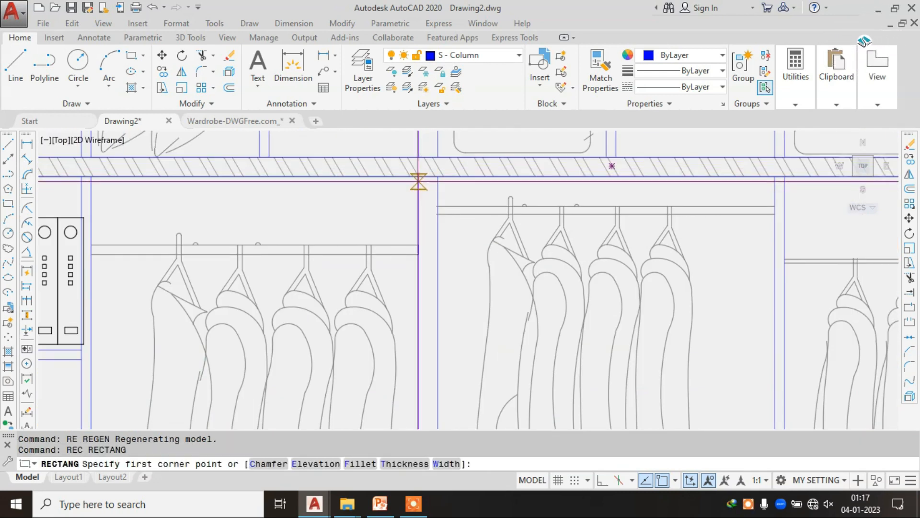
pyautogui.click(419, 181)
pyautogui.scroll(-5, 432, 216)
pyautogui.scroll(6, 460, 271)
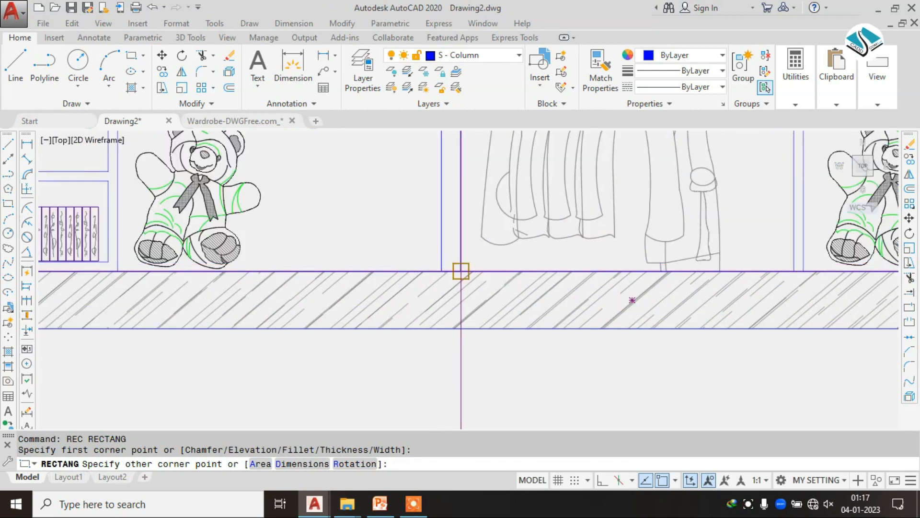
pyautogui.click(460, 271)
# Step: Hatch the vertical divider on the middle section's left side with the same ANSI32 settings
pyautogui.scroll(-5, 461, 272)
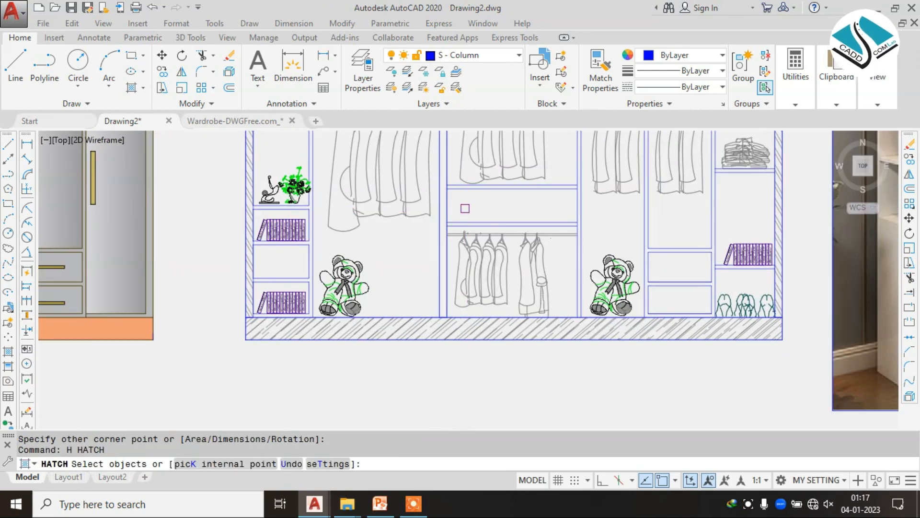
pyautogui.click(447, 206)
pyautogui.press('Return')
# Step: Draw a closed rectangle over the middle section's upper shelf, spanning between its two vertical dividers
pyautogui.moveTo(499, 206); pyautogui.dragTo(441, 205, button='middle')
pyautogui.write('RE')
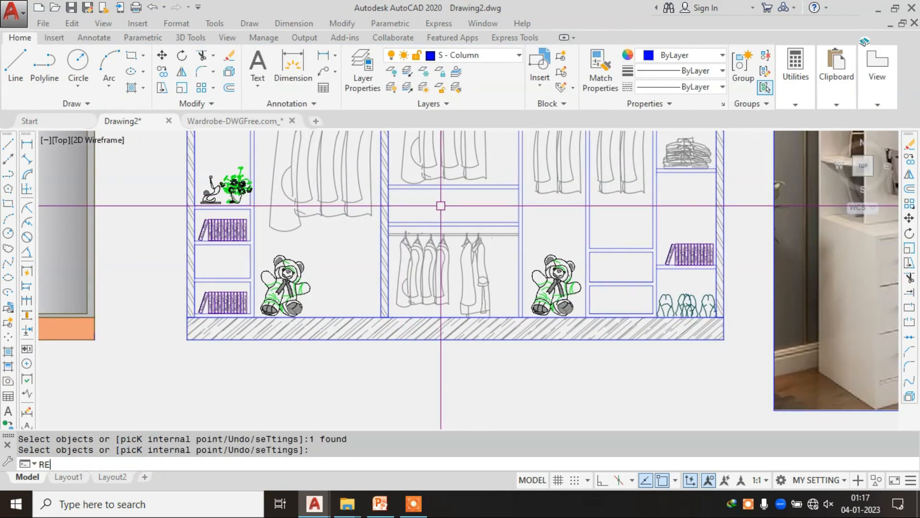
pyautogui.write('C')
pyautogui.press('Return')
pyautogui.scroll(6, 390, 180)
pyautogui.scroll(-5, 389, 164)
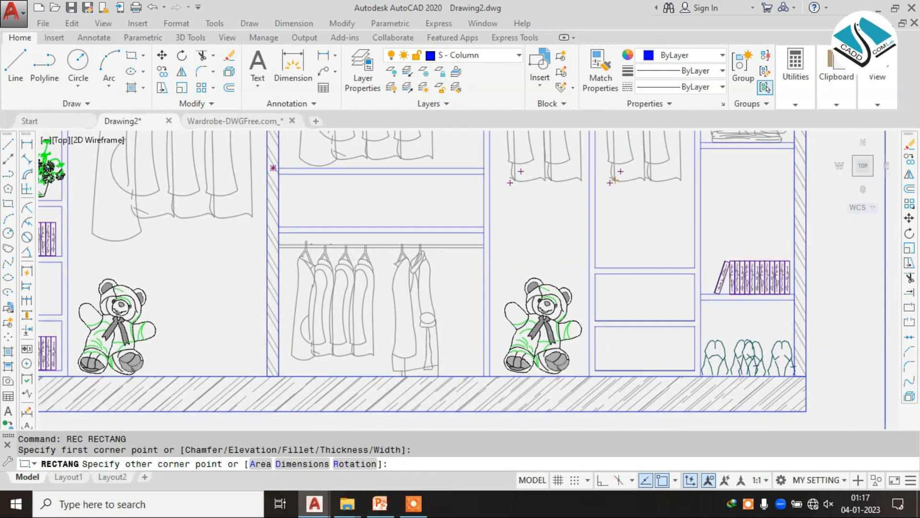
pyautogui.scroll(5, 483, 164)
pyautogui.click(468, 178)
# Step: Draw a closed rectangle over the middle section's lower shelf, just above the short hanging rail
pyautogui.scroll(-2, 404, 197)
pyautogui.scroll(3, 404, 197)
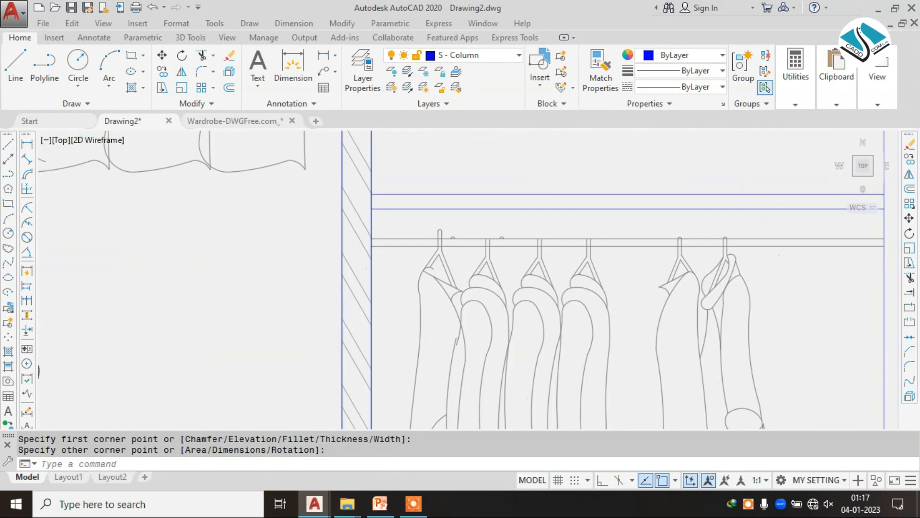
pyautogui.press('Escape')
pyautogui.press('Return')
pyautogui.click(367, 196)
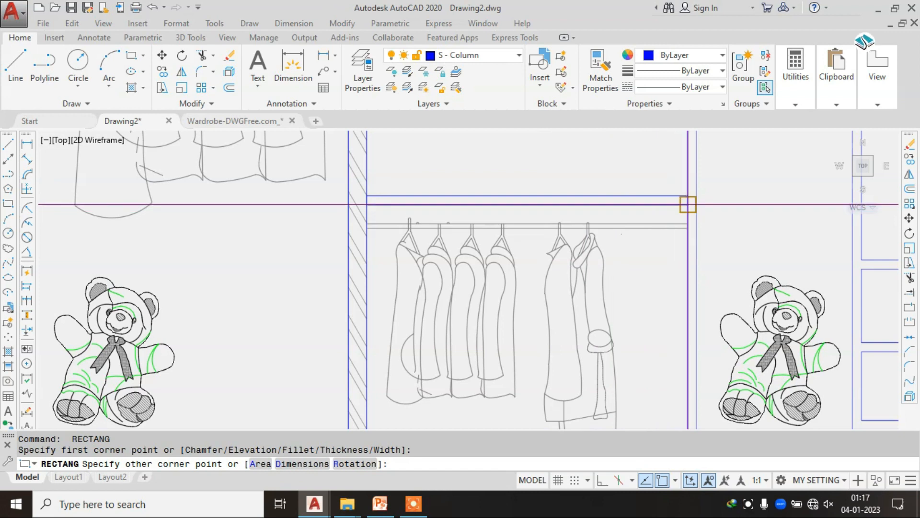
pyautogui.click(688, 204)
# Step: Hatch both middle-section shelves together with ANSI32 at scale 6, using their rectangles as boundaries
pyautogui.scroll(-2, 444, 168)
pyautogui.write('H')
pyautogui.press('Return')
pyautogui.moveTo(435, 160); pyautogui.dragTo(419, 205, button='middle')
pyautogui.click(502, 188)
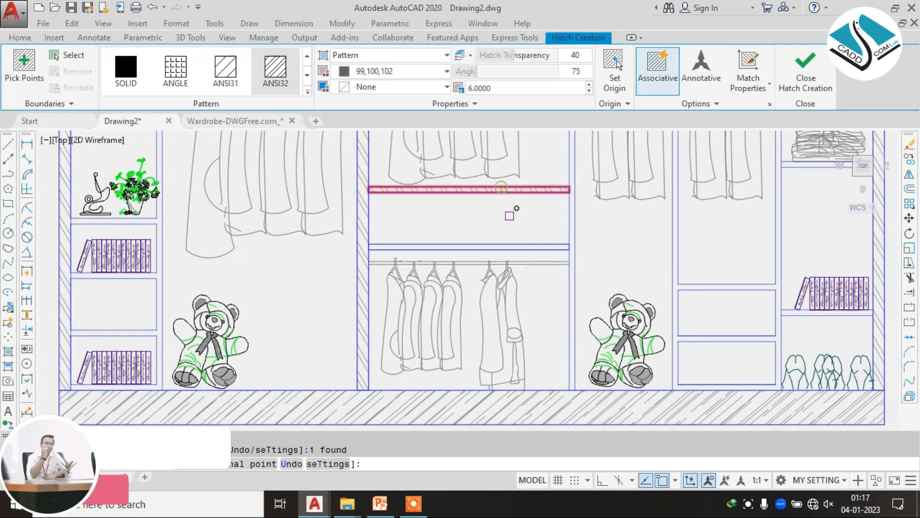
pyautogui.click(529, 247)
pyautogui.scroll(-4, 414, 226)
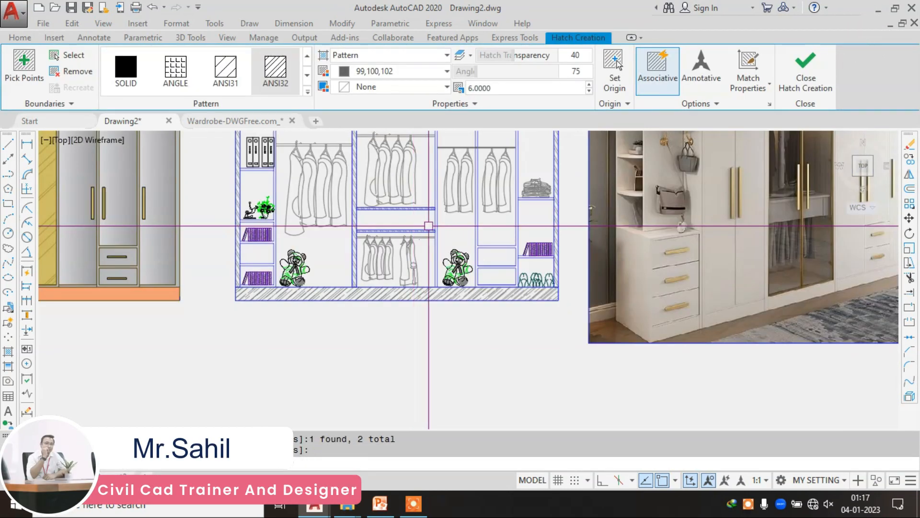
pyautogui.press('Return')
# Step: Draw a closed rectangle over the vertical divider on the middle section's right side, from the long horizontal panel down to the plinth
pyautogui.moveTo(479, 198); pyautogui.dragTo(507, 258, button='middle')
pyautogui.write('rec')
pyautogui.press('Return')
pyautogui.scroll(5, 494, 200)
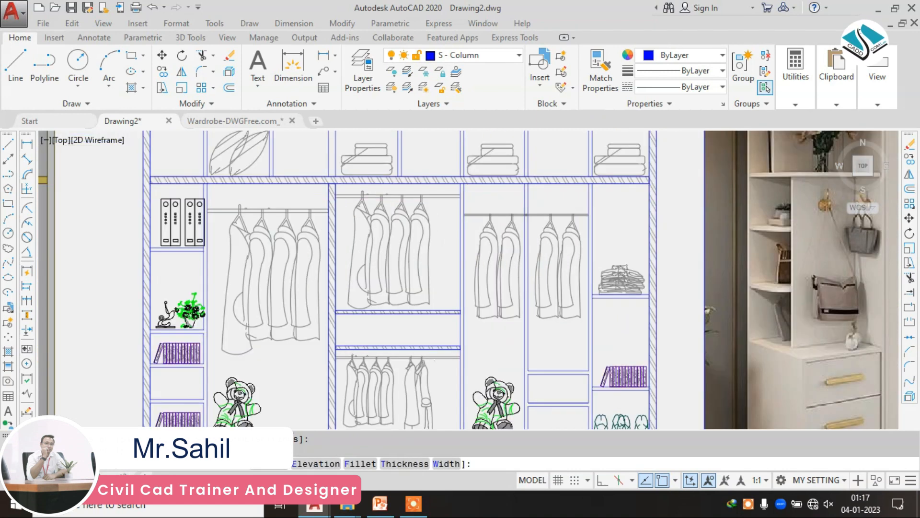
pyautogui.click(458, 173)
pyautogui.scroll(-5, 459, 173)
pyautogui.scroll(8, 432, 299)
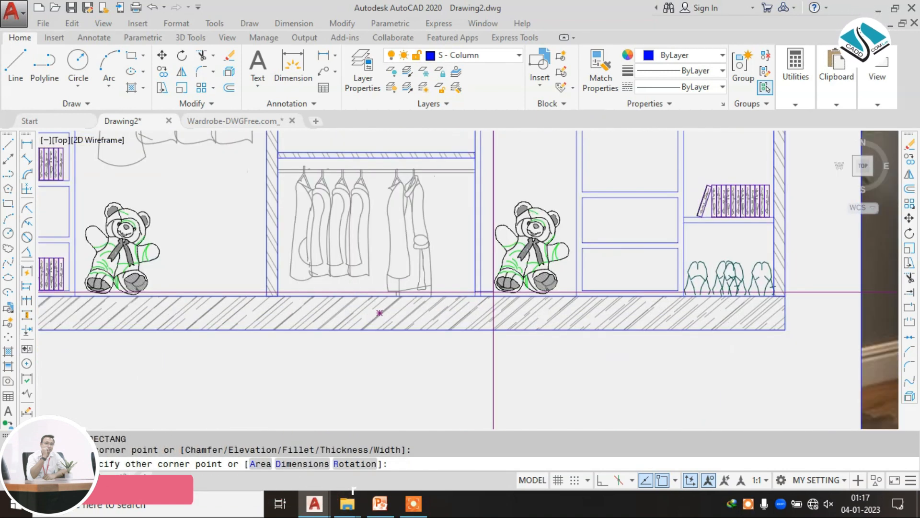
pyautogui.scroll(-4, 470, 292)
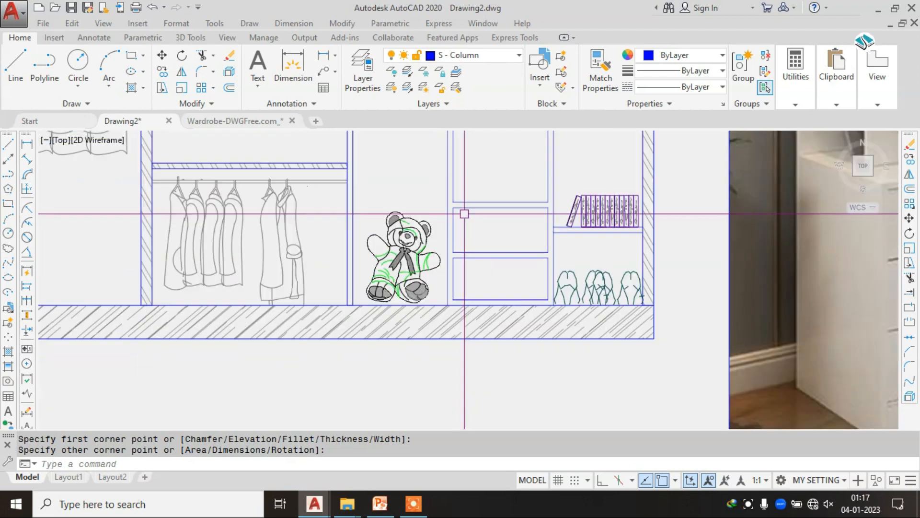
# Step: Hatch the vertical divider on the middle section's right side with ANSI32 at scale 6, using its rectangle as the boundary
pyautogui.scroll(-1, 464, 221)
pyautogui.write('H')
pyautogui.press('Return')
pyautogui.scroll(2, 356, 188)
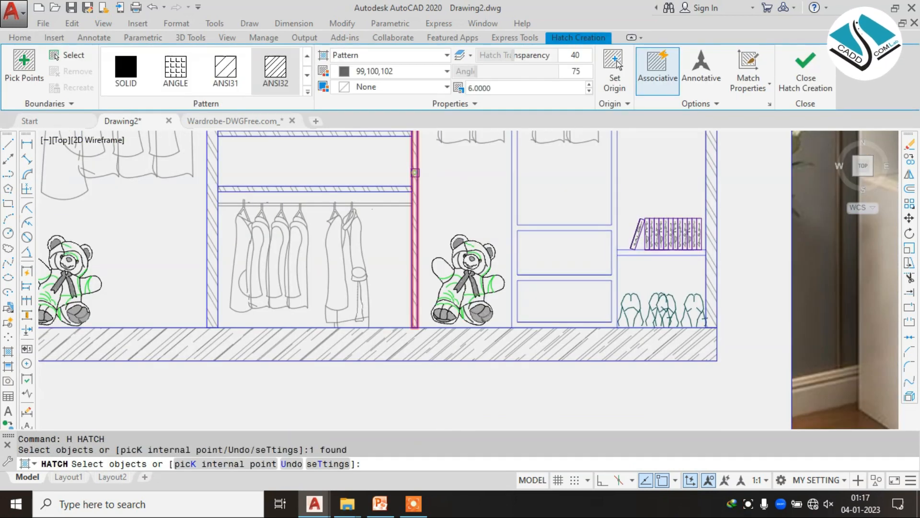
pyautogui.scroll(-3, 415, 172)
pyautogui.press('Return')
pyautogui.scroll(5, 464, 194)
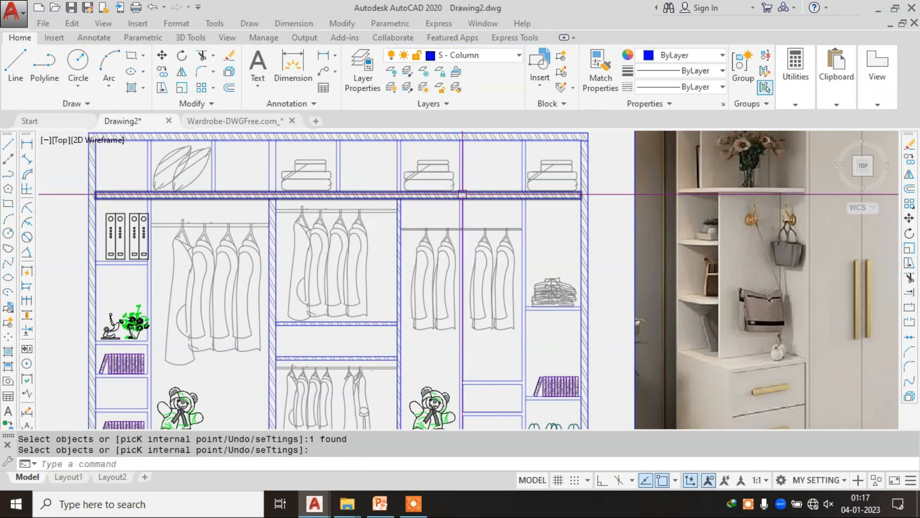
# Step: Draw a closed rectangle over the vertical divider on the drawer column's left side, from the long horizontal panel down to the bottom shelf
pyautogui.press('Return')
pyautogui.scroll(4, 462, 191)
pyautogui.click(455, 206)
pyautogui.scroll(-6, 453, 218)
pyautogui.scroll(3, 482, 303)
pyautogui.scroll(3, 481, 302)
pyautogui.click(485, 336)
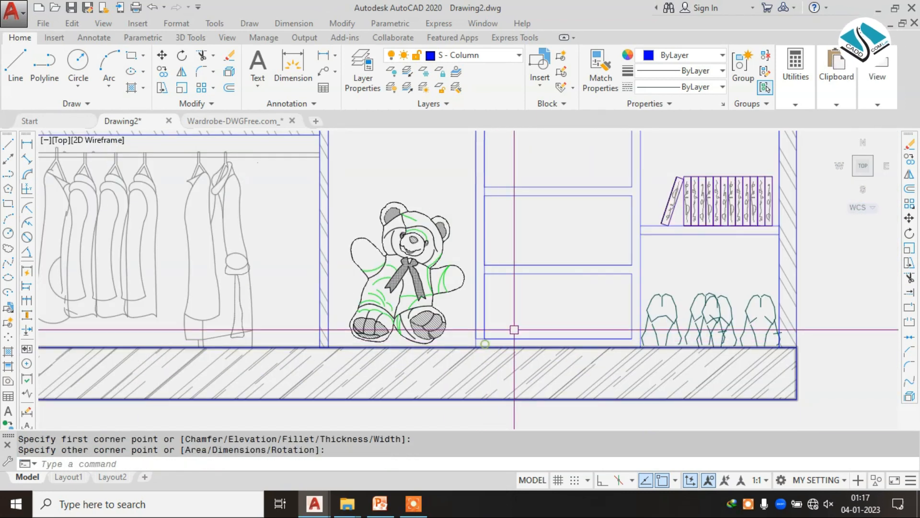
# Step: Hatch the divider on the drawer column's left side with ANSI32 at scale 6, using its rectangle as the boundary
pyautogui.scroll(-1, 499, 312)
pyautogui.write('G')
pyautogui.press('Escape')
pyautogui.write('h')
pyautogui.press('Return')
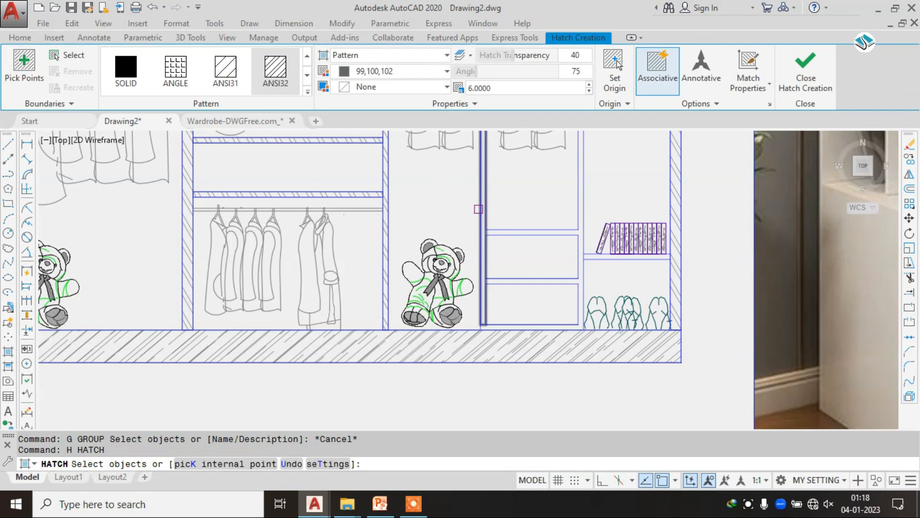
pyautogui.press('Return')
# Step: Draw closed rectangles over the drawer column's two shelves, one above the upper drawer and one between the two drawers
pyautogui.write('RE')
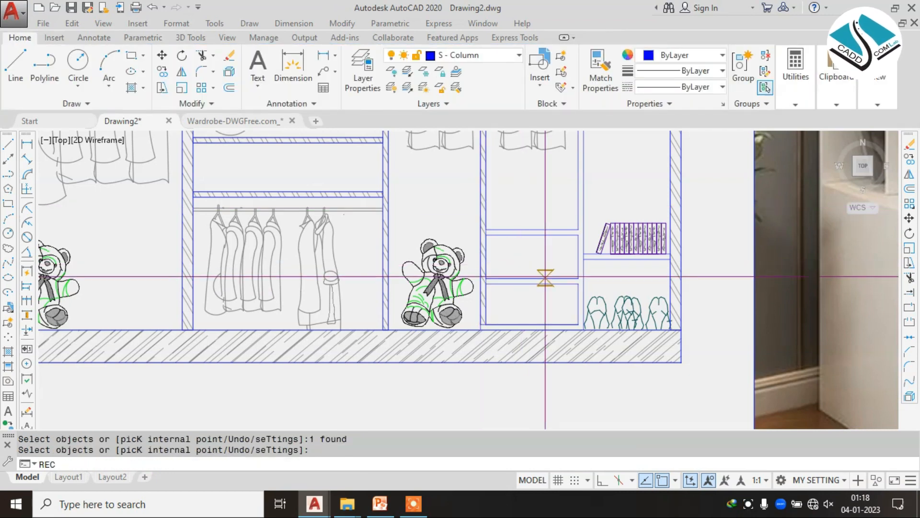
pyautogui.write('C')
pyautogui.press('Return')
pyautogui.scroll(4, 493, 226)
pyautogui.click(454, 219)
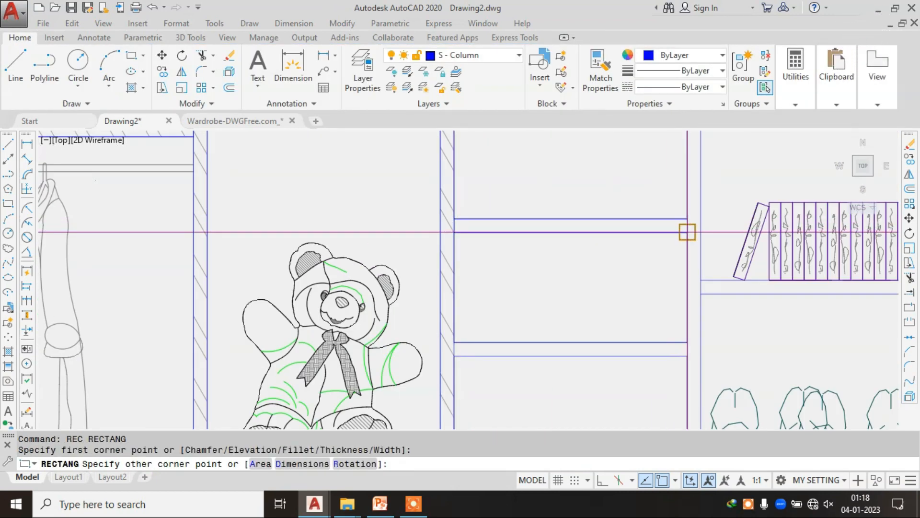
pyautogui.press('Escape')
pyautogui.moveTo(688, 232); pyautogui.dragTo(623, 167, button='middle')
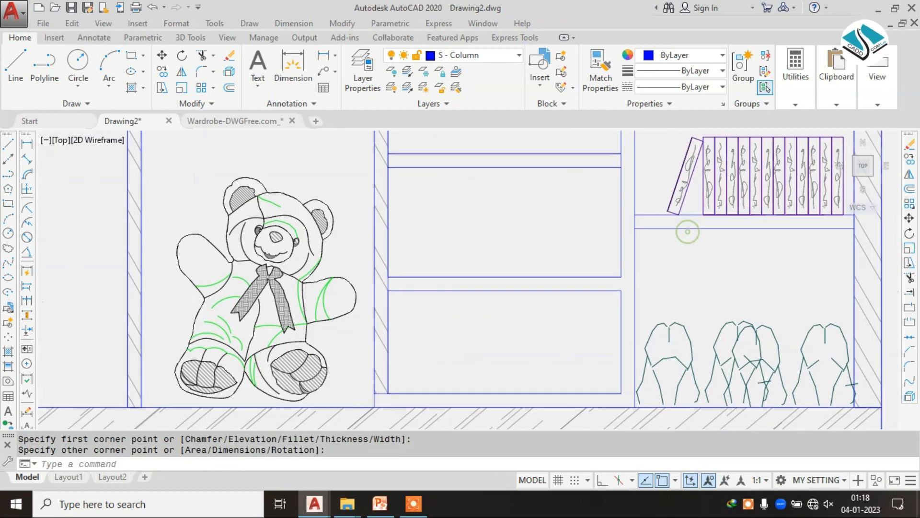
pyautogui.press('Return')
pyautogui.click(389, 276)
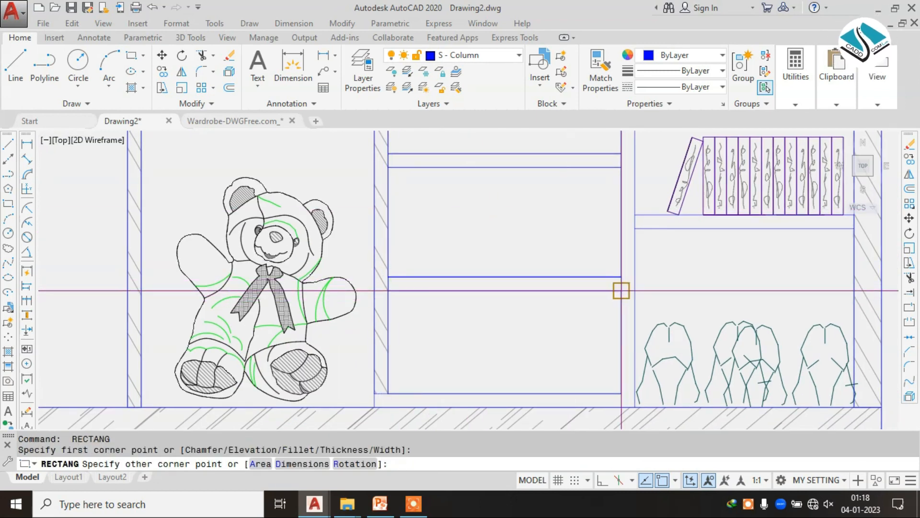
pyautogui.click(622, 291)
# Step: Hatch both drawer-column shelves together with ANSI32 at scale 6, using their rectangles as boundaries
pyautogui.write('H')
pyautogui.press('Return')
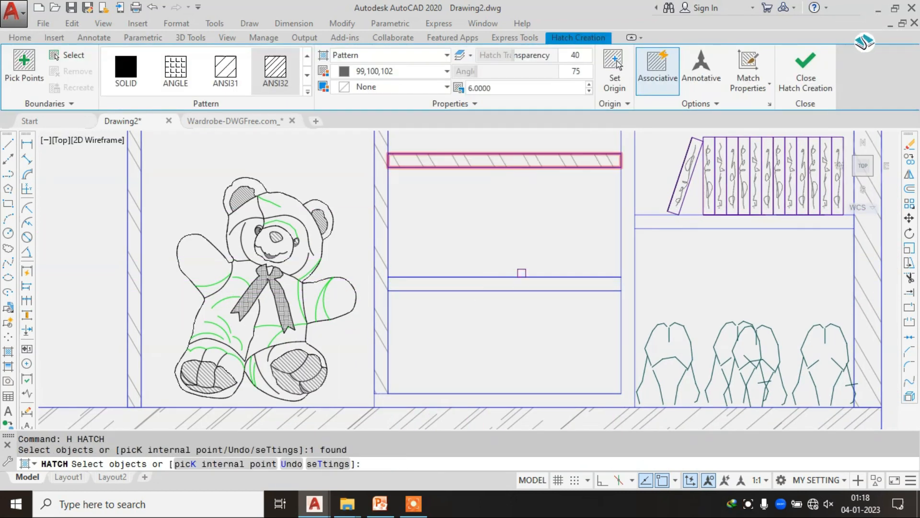
pyautogui.moveTo(522, 270); pyautogui.dragTo(474, 203, button='middle')
pyautogui.press('Return')
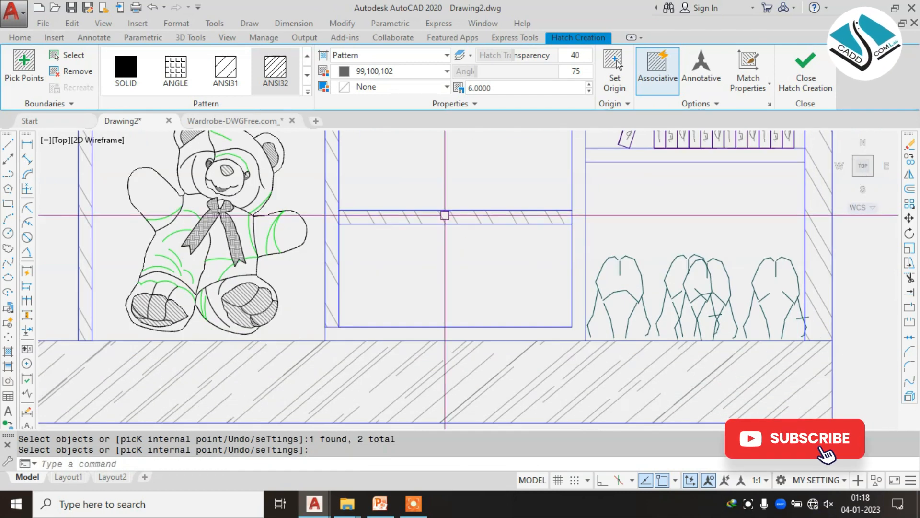
# Step: Draw a closed rectangle over the drawer column's bottom shelf, directly on the plinth and spanning both adjoining dividers
pyautogui.write('REC')
pyautogui.press('Return')
pyautogui.click(327, 321)
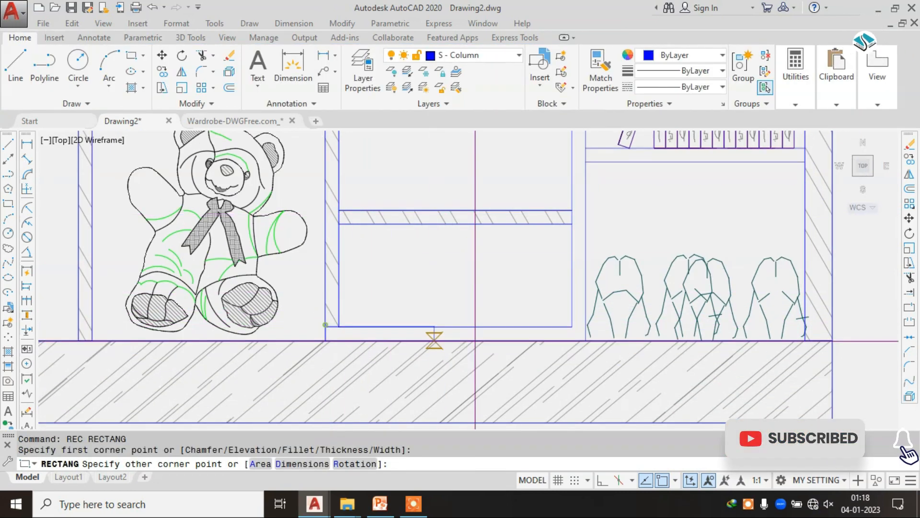
pyautogui.click(585, 339)
# Step: Hatch the drawer column's bottom shelf with ANSI32 at scale 6, using its rectangle as the boundary
pyautogui.write('H')
pyautogui.press('Return')
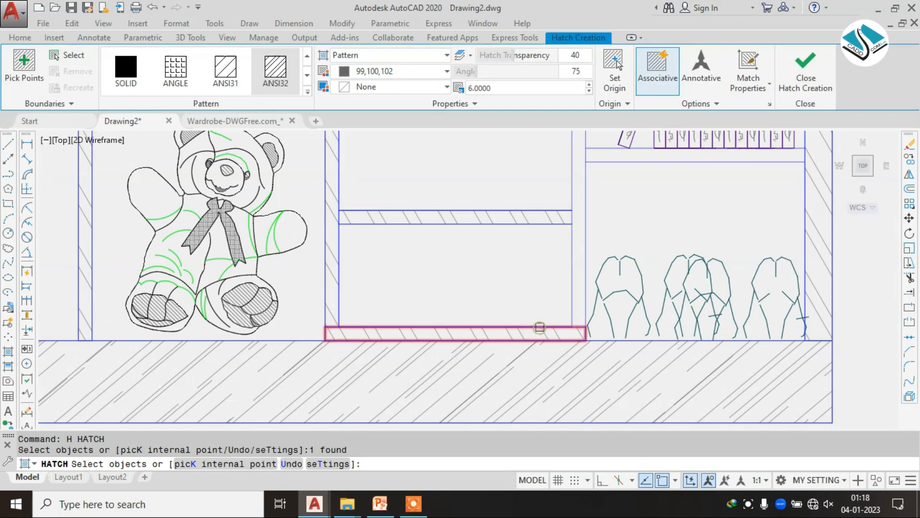
pyautogui.scroll(-2, 487, 314)
pyautogui.press('Escape')
# Step: Draw a closed rectangle over the divider on the drawer column's right side, from the long horizontal panel down to the bottom shelf
pyautogui.moveTo(550, 154); pyautogui.dragTo(518, 238, button='middle')
pyautogui.write('R')
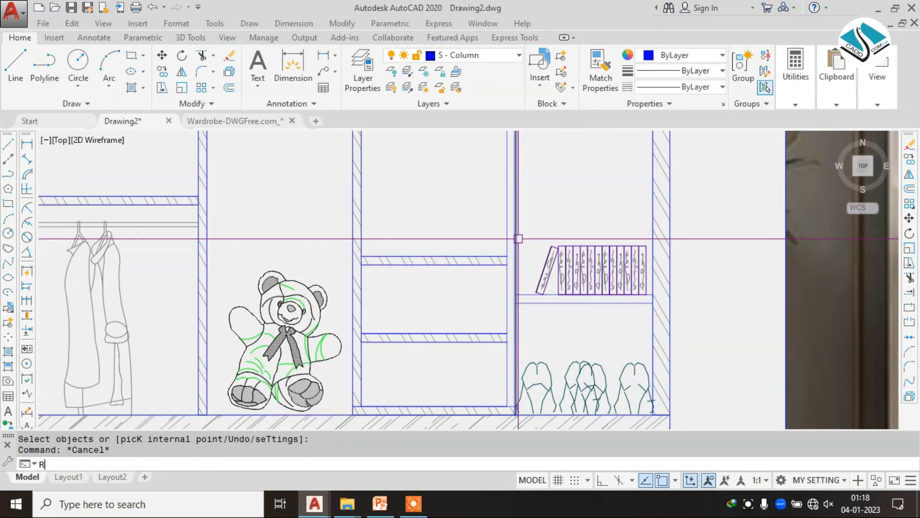
pyautogui.write('EC')
pyautogui.press('Return')
pyautogui.scroll(-3, 518, 239)
pyautogui.scroll(5, 494, 175)
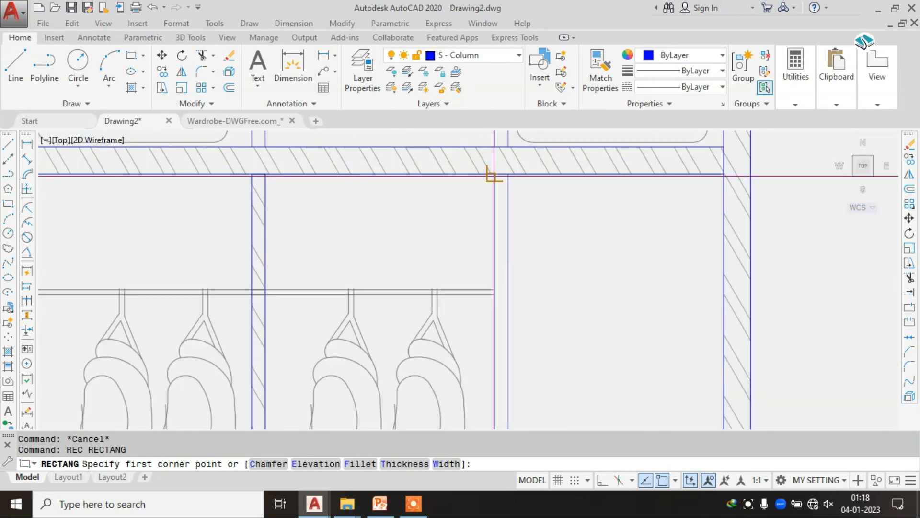
pyautogui.click(494, 175)
pyautogui.scroll(-3, 494, 175)
pyautogui.scroll(5, 565, 266)
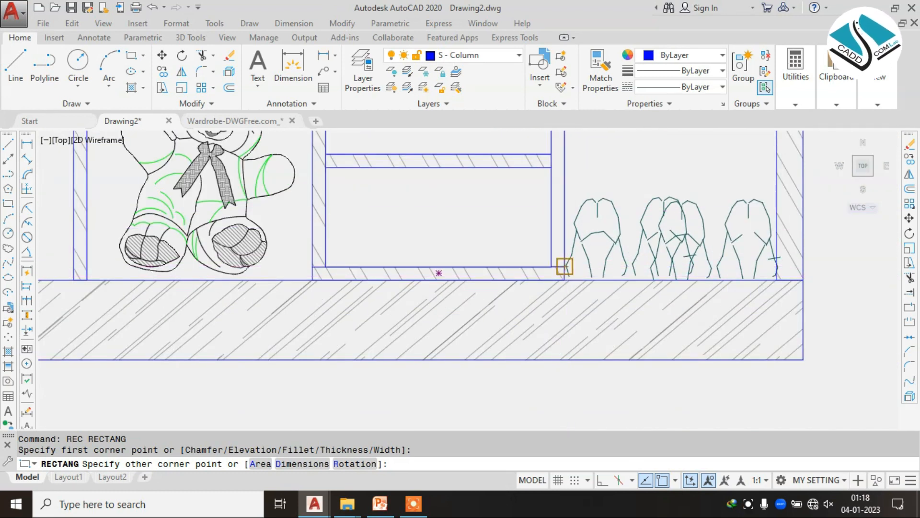
pyautogui.click(565, 266)
pyautogui.scroll(-3, 538, 192)
pyautogui.scroll(1, 514, 199)
pyautogui.press('Return')
pyautogui.press('Escape')
pyautogui.press('Escape')
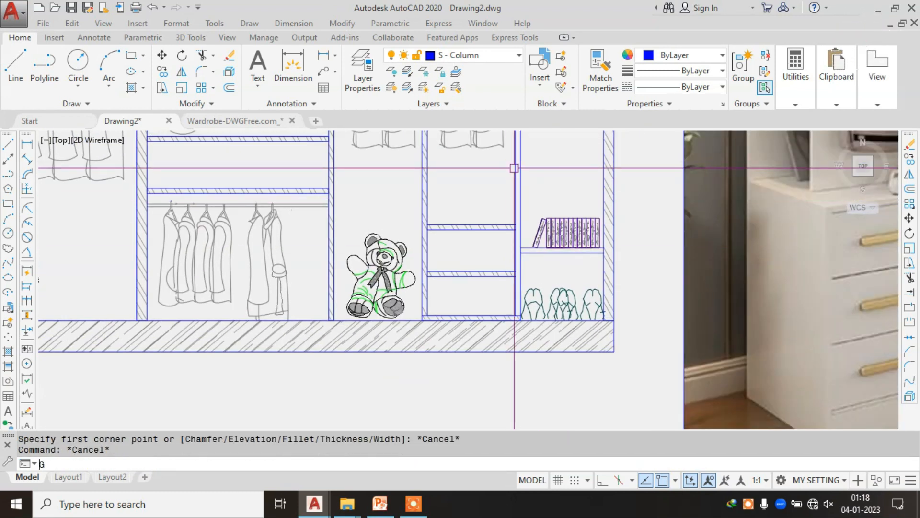
# Step: Hatch the divider on the drawer column's right side with ANSI32 at scale 6, using its rectangle as the boundary
pyautogui.write('h')
pyautogui.press('Return')
pyautogui.scroll(4, 501, 208)
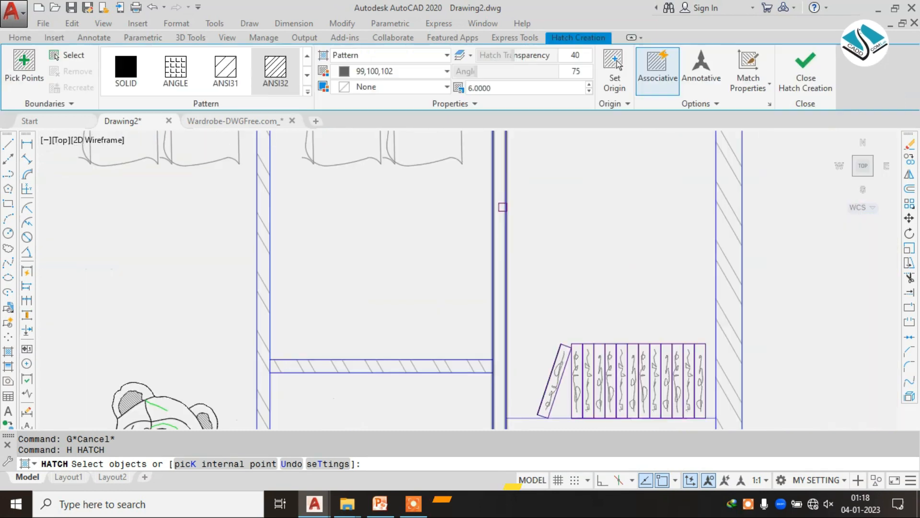
pyautogui.click(501, 208)
pyautogui.scroll(-3, 516, 223)
pyautogui.scroll(-3, 515, 223)
pyautogui.press('Return')
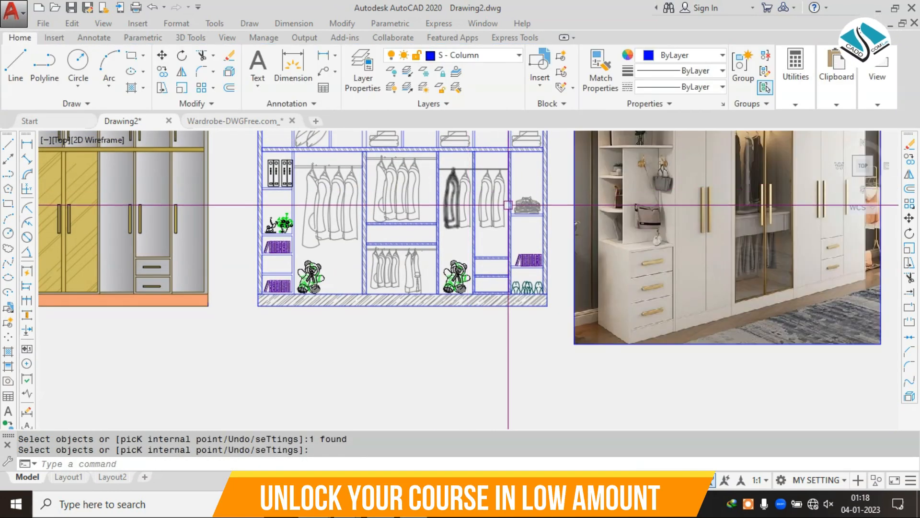
# Step: Draw a closed rectangle over the rightmost column's shelf beneath the folded clothes
pyautogui.scroll(5, 547, 220)
pyautogui.write('REC')
pyautogui.press('Return')
pyautogui.scroll(4, 530, 226)
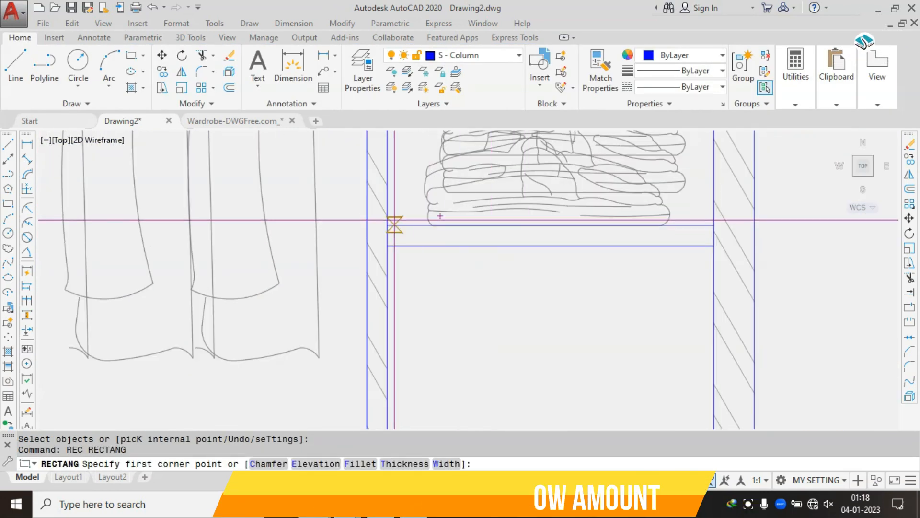
pyautogui.click(389, 228)
pyautogui.click(714, 245)
# Step: Hatch the shelf beneath the folded clothes with ANSI32 at scale 6, using its rectangle as the boundary
pyautogui.write('h')
pyautogui.press('Return')
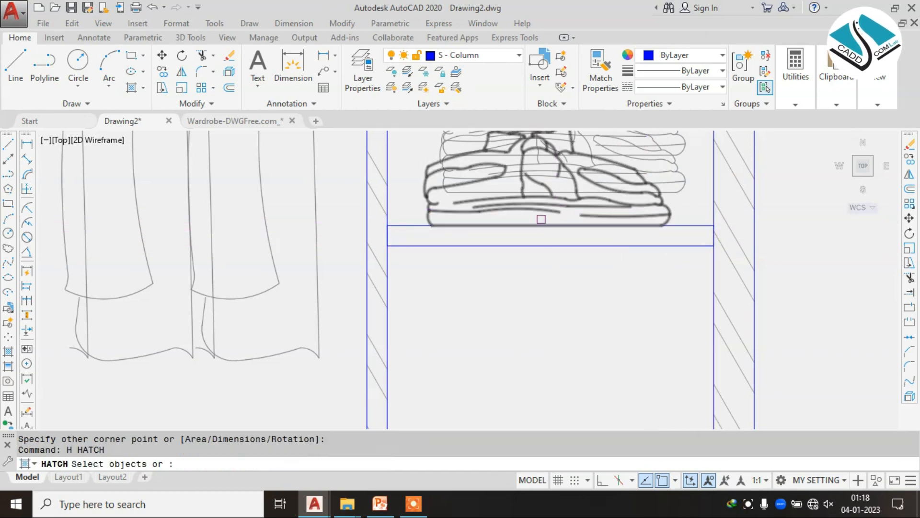
pyautogui.press('Return')
pyautogui.scroll(-5, 550, 242)
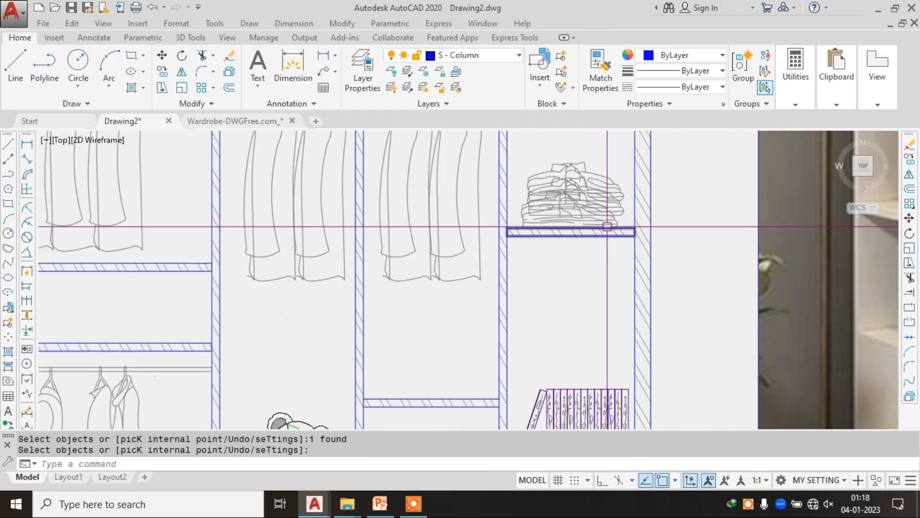
# Step: Draw a closed rectangle over the leftmost column's shelf beneath the binders
pyautogui.scroll(6, 378, 215)
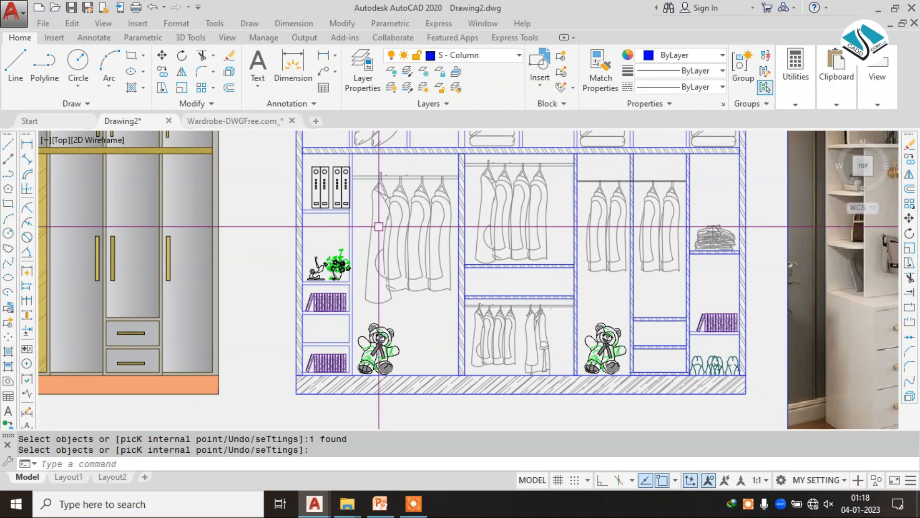
pyautogui.write('REC')
pyautogui.press('Return')
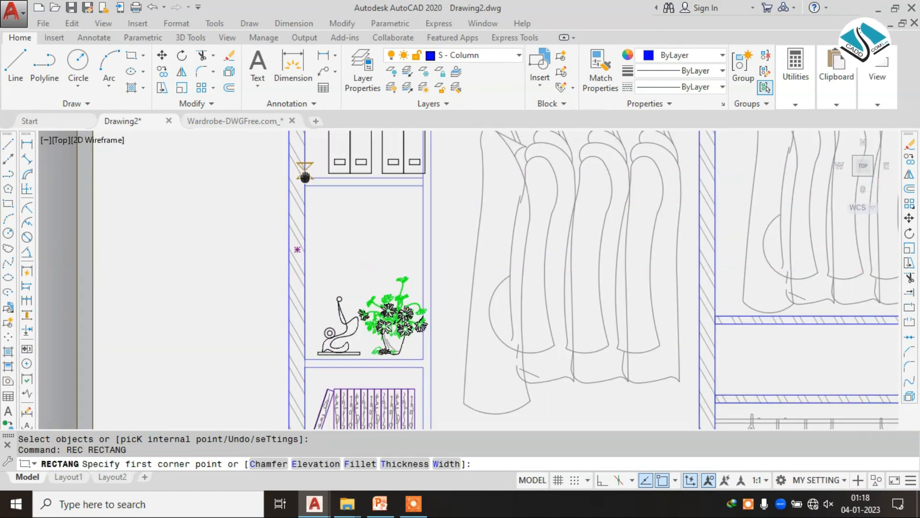
pyautogui.scroll(3, 308, 195)
pyautogui.click(309, 200)
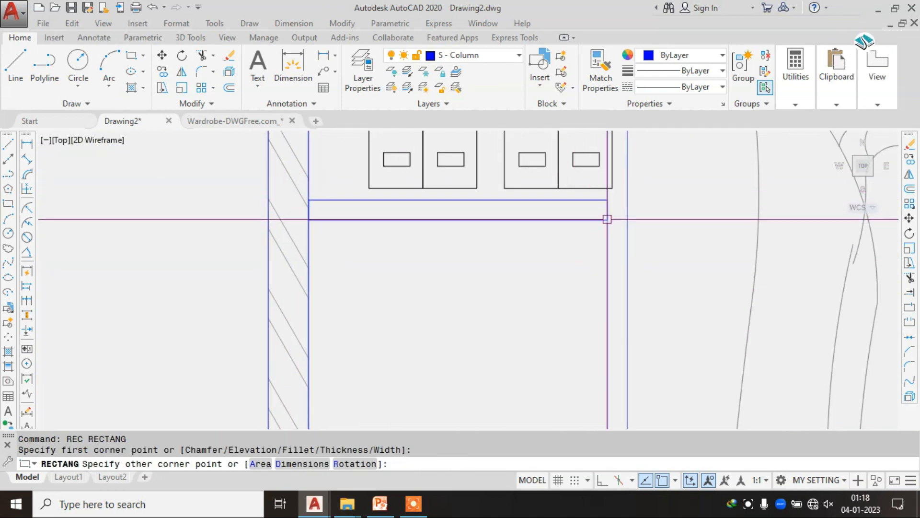
pyautogui.click(607, 219)
# Step: Hatch the shelf beneath the binders with ANSI32 at scale 6, using its rectangle as the boundary
pyautogui.write('H')
pyautogui.press('Return')
pyautogui.scroll(-4, 419, 187)
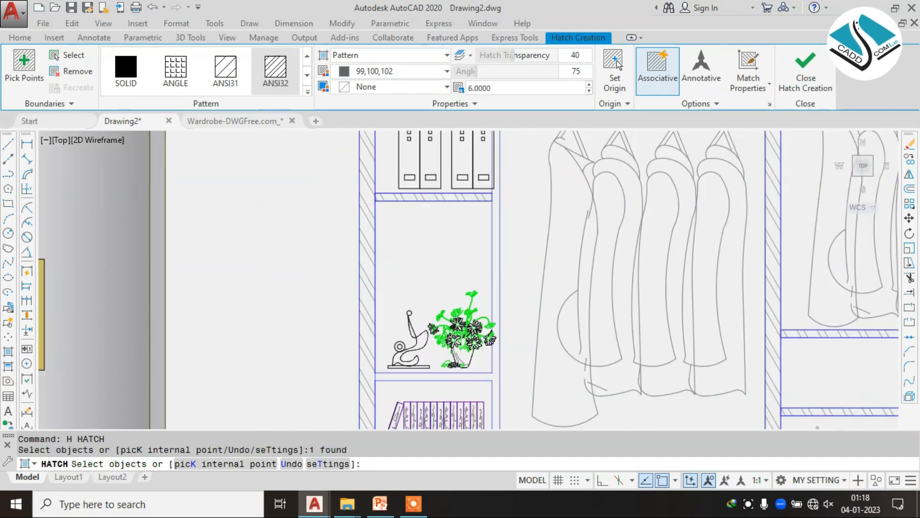
pyautogui.press('Return')
# Step: Draw a closed rectangle over the leftmost column's shelf beneath the ornament and plant, extending to the divider's outer edge
pyautogui.moveTo(412, 402); pyautogui.dragTo(408, 221, button='middle')
pyautogui.scroll(2, 408, 218)
pyautogui.write('R')
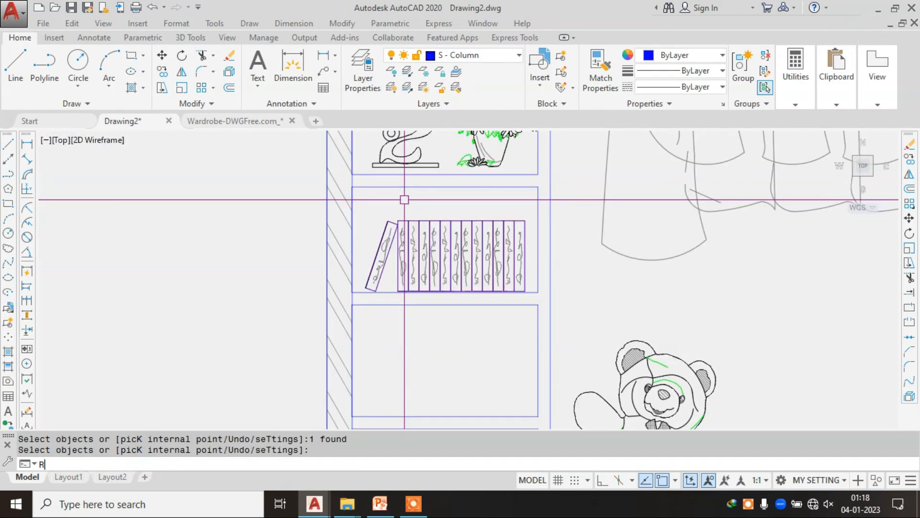
pyautogui.write('EC')
pyautogui.press('Return')
pyautogui.scroll(2, 357, 179)
pyautogui.click(349, 173)
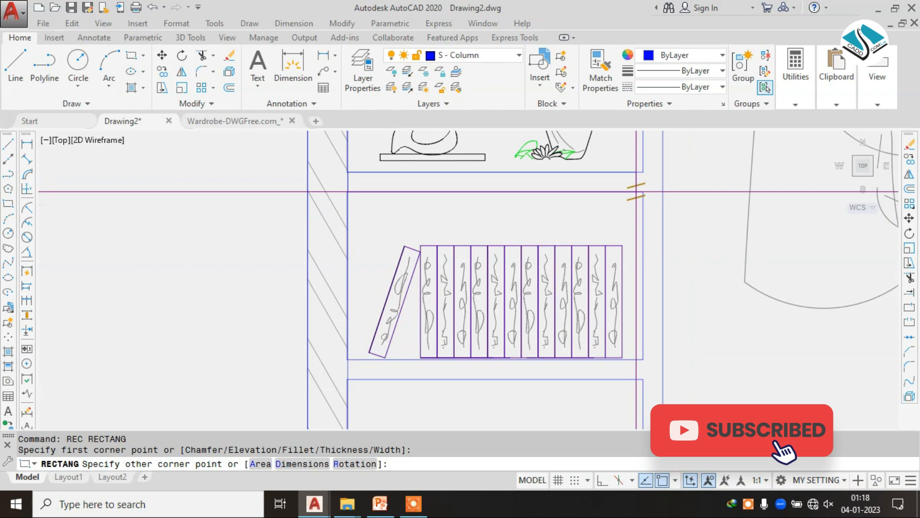
pyautogui.click(663, 191)
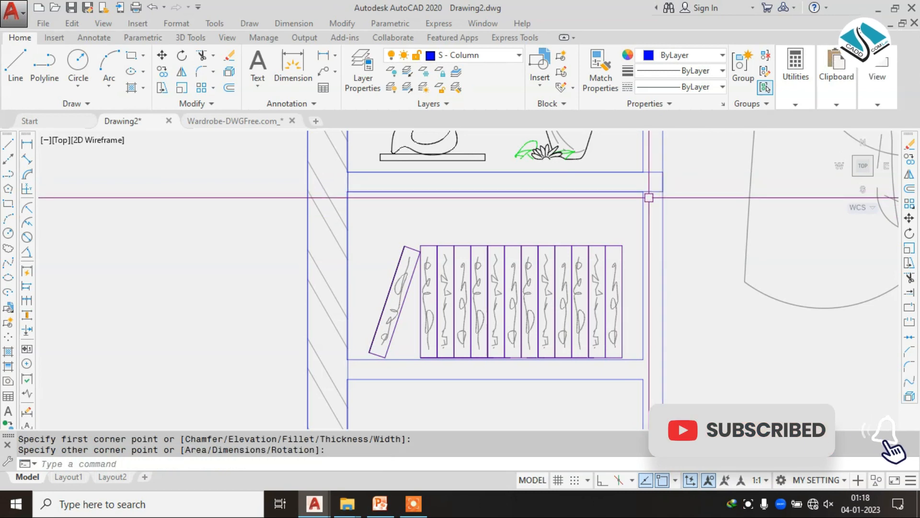
# Step: Hatch the shelf beneath the ornament and plant with ANSI32 at scale 6, using its rectangle as the boundary
pyautogui.write('H')
pyautogui.press('Return')
pyautogui.click(635, 185)
pyautogui.click(606, 169)
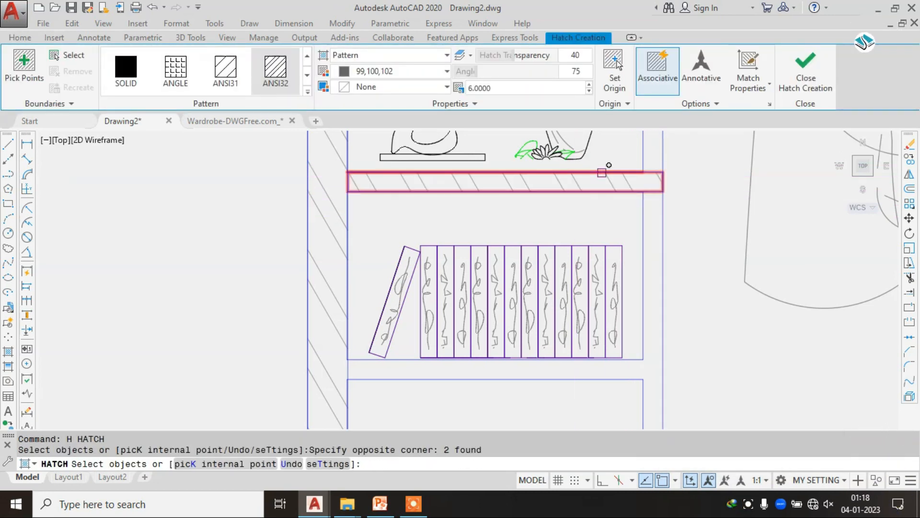
pyautogui.scroll(-4, 463, 207)
pyautogui.scroll(-7, 463, 213)
pyautogui.press('Return')
# Step: Move the wardrobe reference photo farther to the right, away from the interior elevation
pyautogui.moveTo(571, 184); pyautogui.dragTo(499, 226, button='middle')
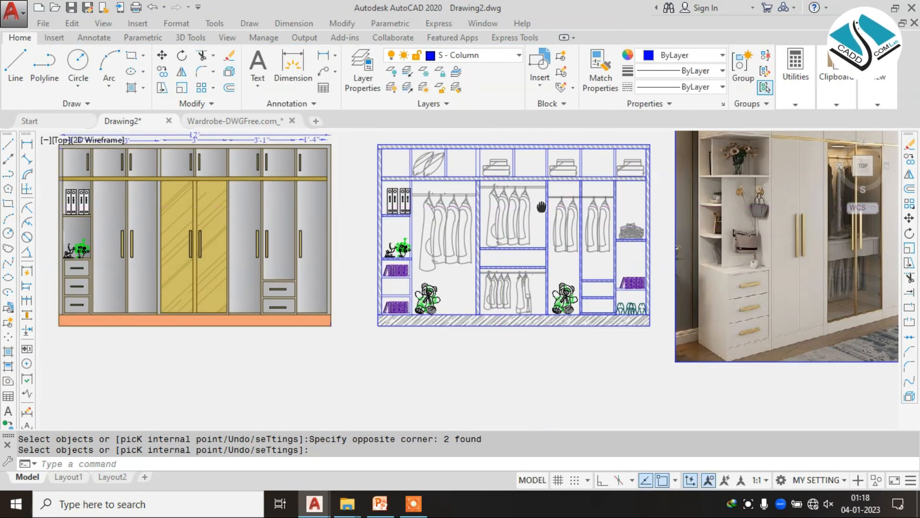
pyautogui.moveTo(542, 206); pyautogui.dragTo(528, 217, button='middle')
pyautogui.moveTo(640, 206); pyautogui.dragTo(501, 213, button='middle')
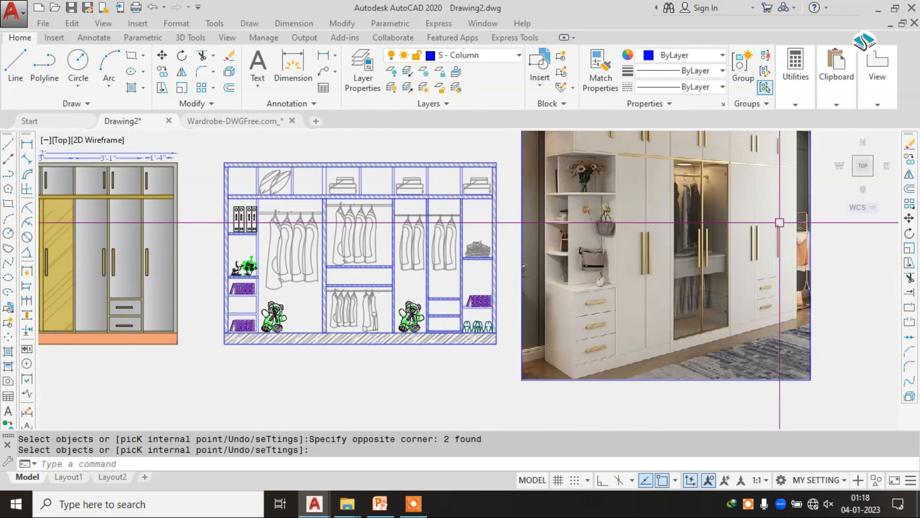
pyautogui.click(823, 232)
pyautogui.click(759, 272)
pyautogui.write('M')
pyautogui.press('Return')
pyautogui.scroll(-2, 603, 250)
pyautogui.click(612, 242)
pyautogui.click(727, 261)
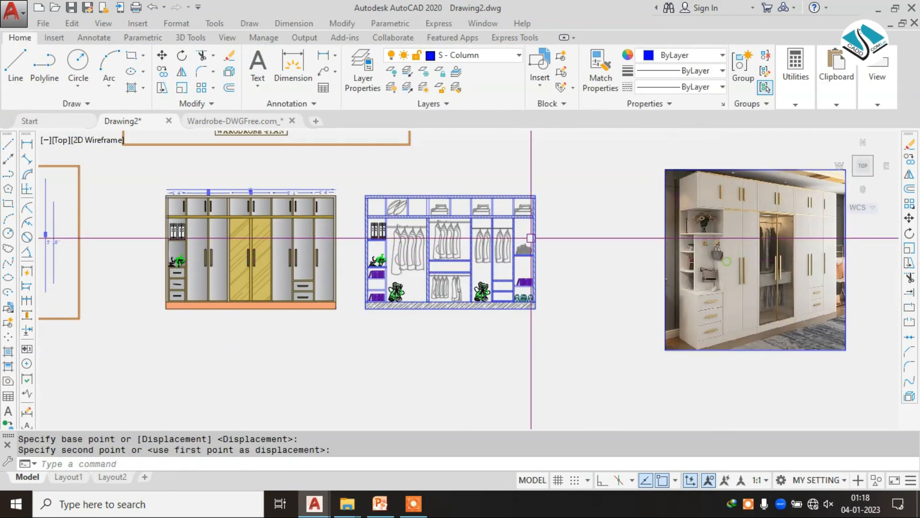
pyautogui.press('Escape')
# Step: Copy the boxed WARODROBE -PLAN title from the plan to just below the interior elevation's plinth
pyautogui.moveTo(412, 225); pyautogui.dragTo(469, 279, button='middle')
pyautogui.scroll(4, 267, 172)
pyautogui.press('Escape')
pyautogui.click(515, 196)
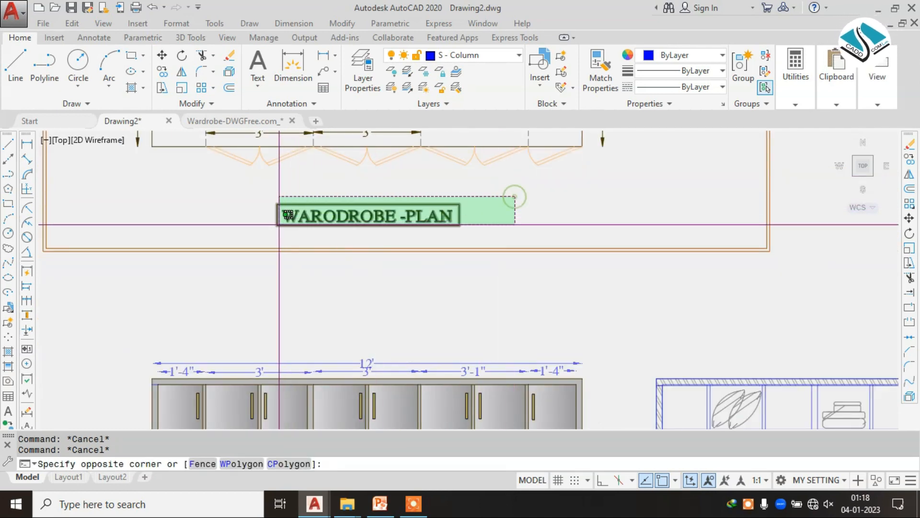
pyautogui.click(280, 224)
pyautogui.click(272, 231)
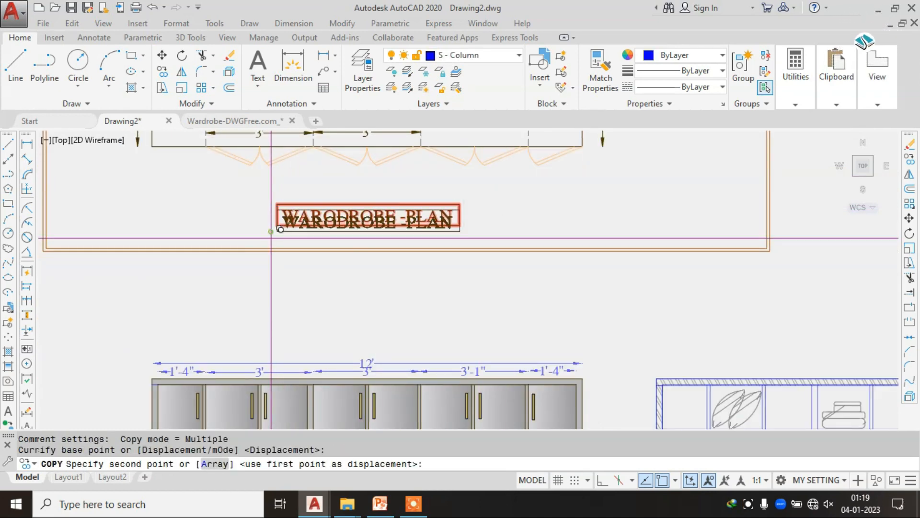
pyautogui.scroll(-3, 271, 232)
pyautogui.scroll(4, 500, 302)
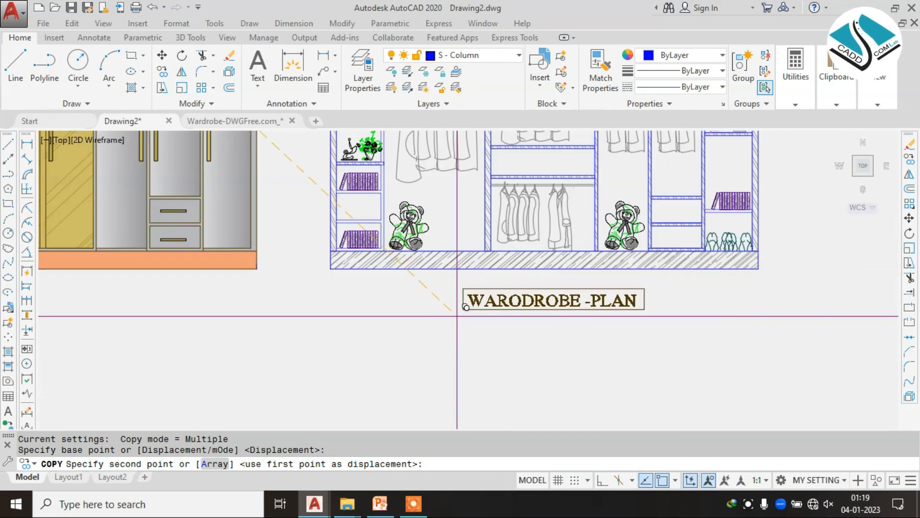
pyautogui.click(438, 308)
pyautogui.scroll(5, 524, 302)
pyautogui.press('Escape')
# Step: Change the copied title text below the interior elevation to SECTION A-A'
pyautogui.doubleClick(538, 274)
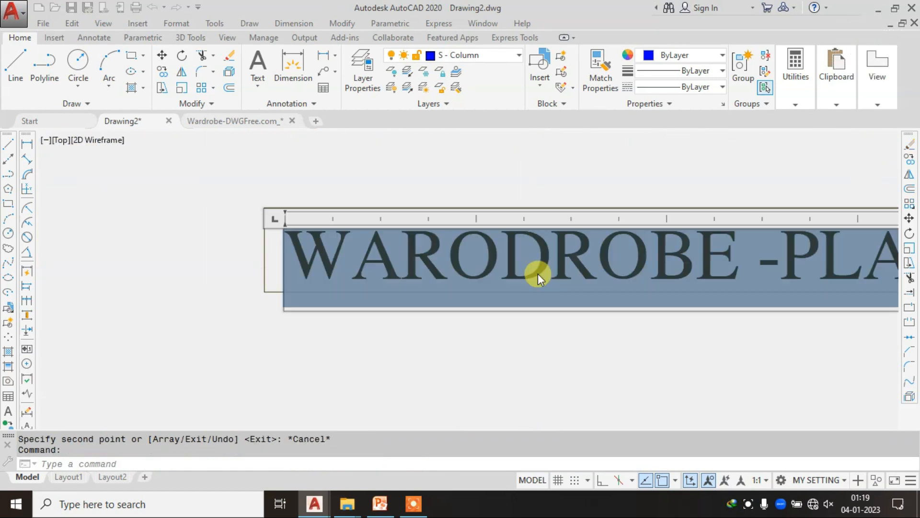
pyautogui.write('SECTIOM')
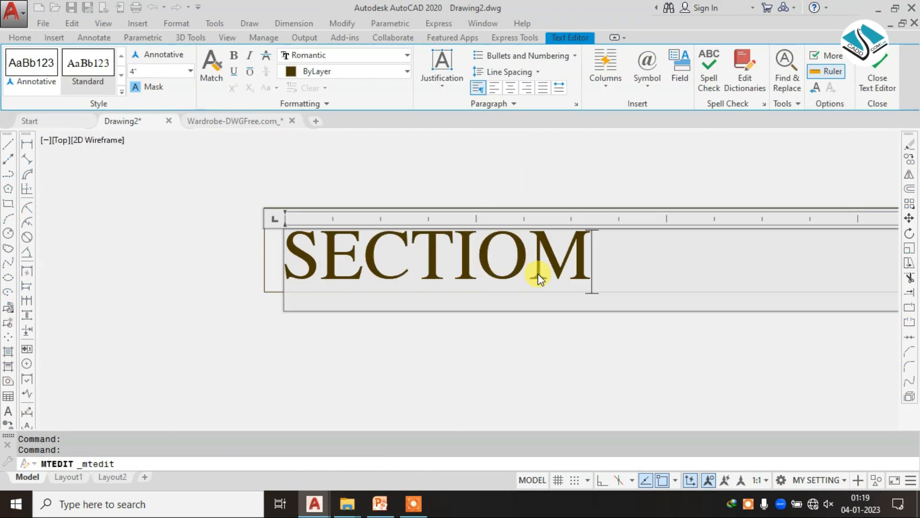
pyautogui.press('BackSpace')
pyautogui.write('N A')
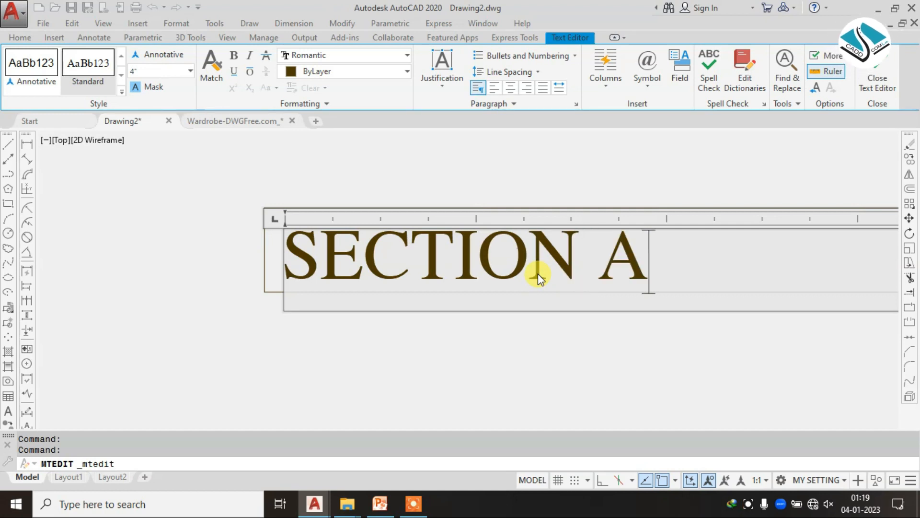
pyautogui.write("-A'")
# Step: Color the A-A' part of the section title orange and finish editing the text
pyautogui.moveTo(777, 246); pyautogui.dragTo(632, 250)
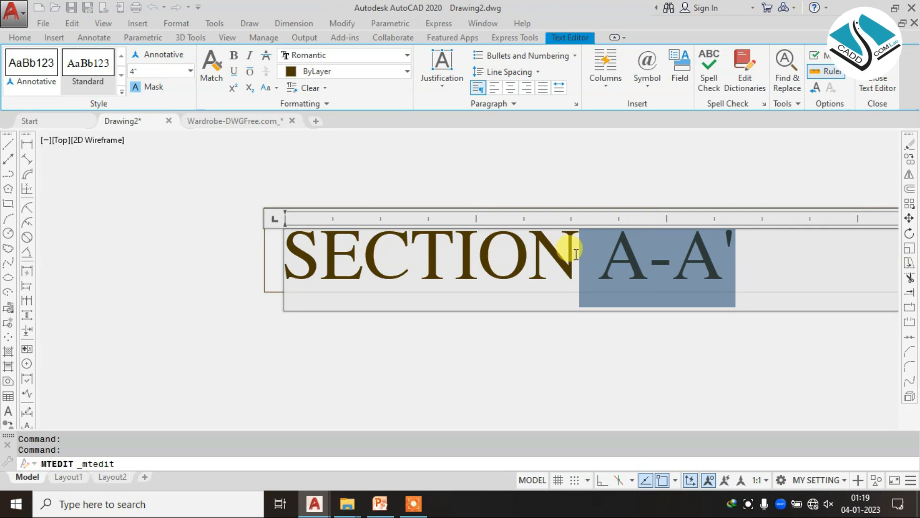
pyautogui.click(358, 72)
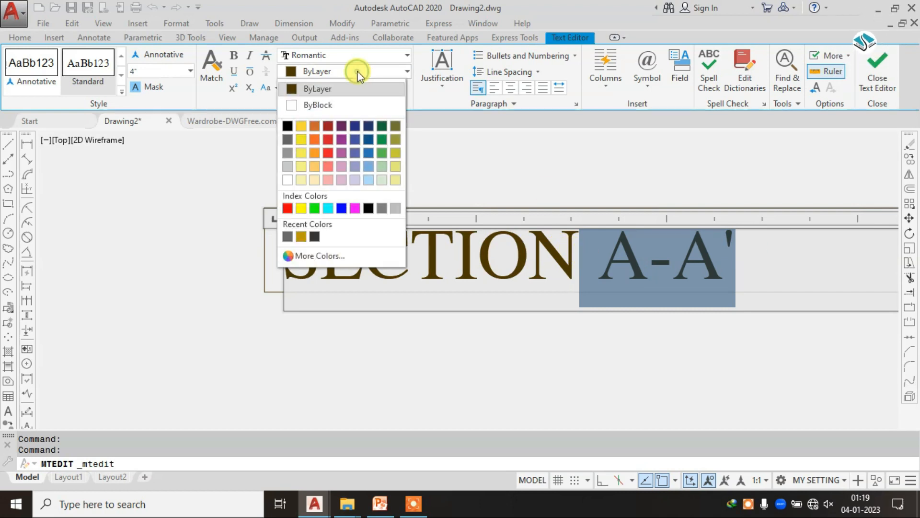
pyautogui.click(314, 126)
pyautogui.press('Escape')
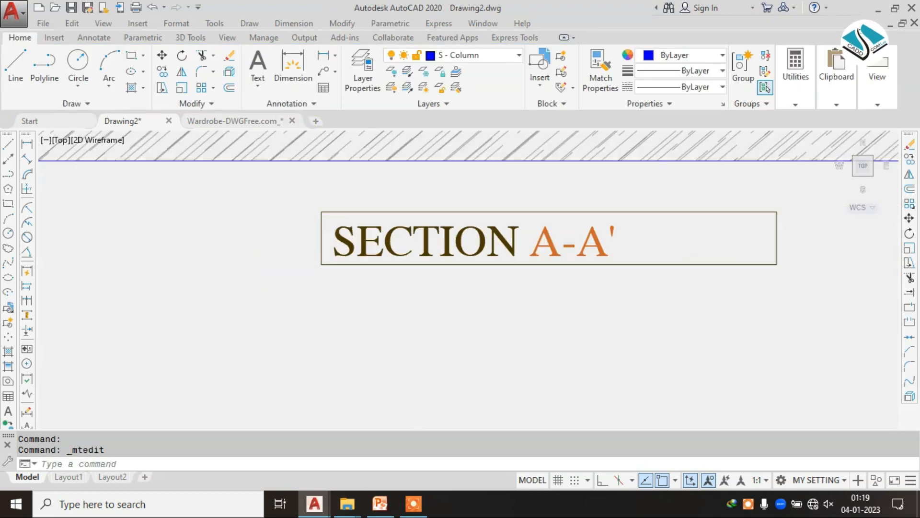
# Step: Replace the oversized box around the SECTION A-A' title with a closer-fitting rectangle
pyautogui.click(595, 214)
pyautogui.write('e')
pyautogui.press('Return')
pyautogui.write('rec')
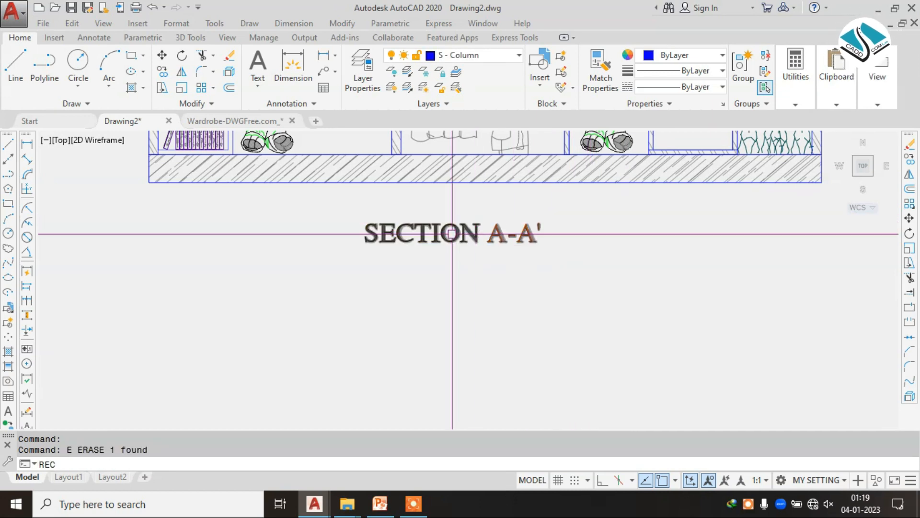
pyautogui.press('Return')
pyautogui.scroll(4, 453, 216)
pyautogui.click(201, 187)
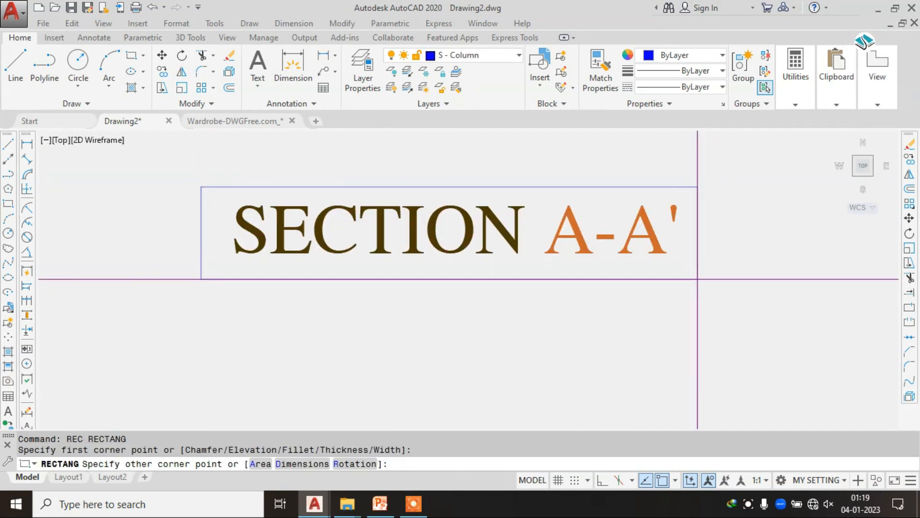
pyautogui.click(669, 275)
pyautogui.click(669, 230)
# Step: Move the framed WARODROBE -PLAN drawing so it sits above the interior elevation
pyautogui.scroll(-10, 695, 231)
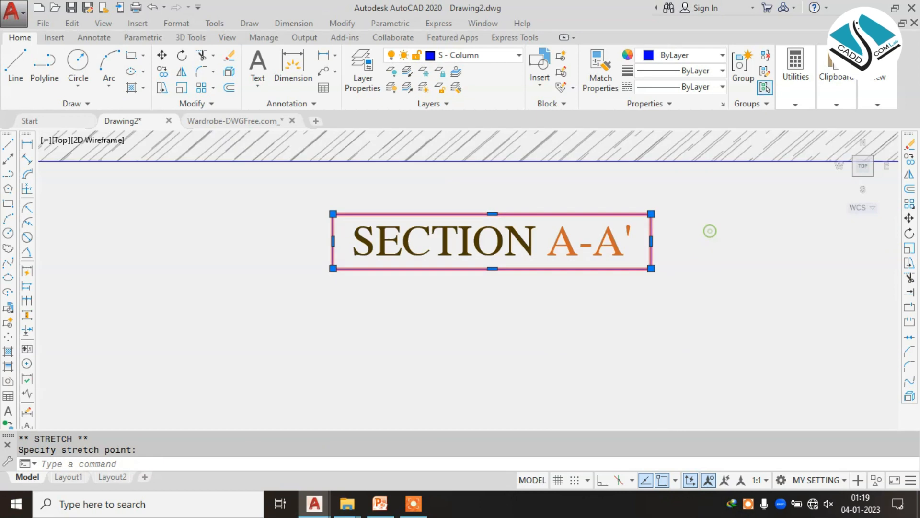
pyautogui.moveTo(472, 223); pyautogui.dragTo(412, 308, button='middle')
pyautogui.scroll(4, 437, 275)
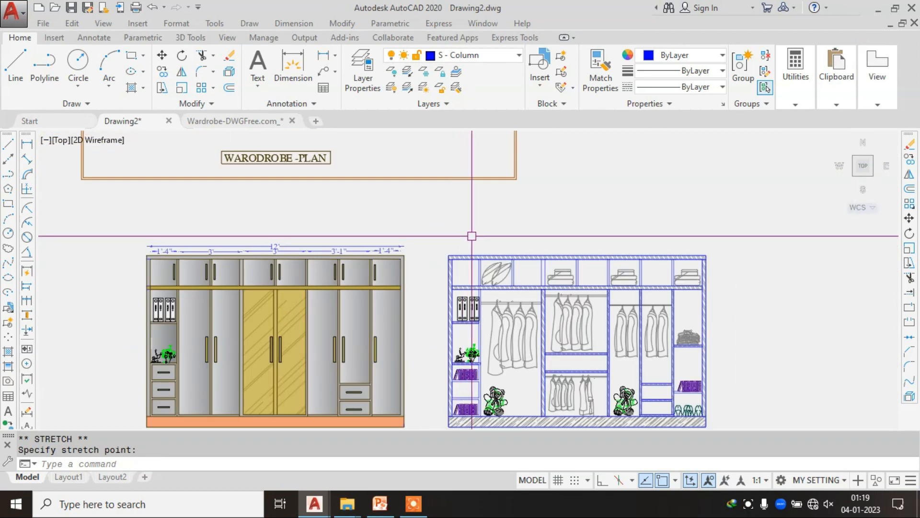
pyautogui.moveTo(470, 237); pyautogui.dragTo(432, 342, button='middle')
pyautogui.scroll(-2, 431, 342)
pyautogui.press('Escape')
pyautogui.click(543, 164)
pyautogui.click(182, 309)
pyautogui.write('m')
pyautogui.press('Return')
pyautogui.click(313, 271)
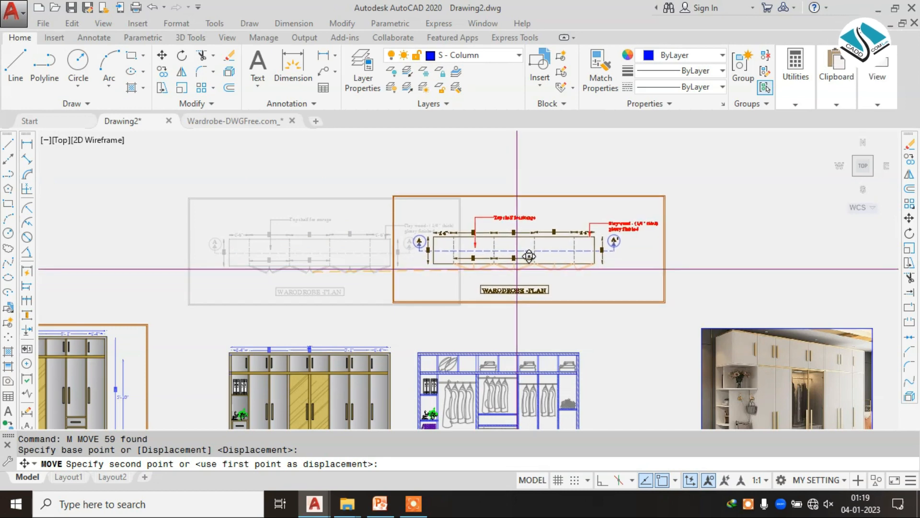
pyautogui.moveTo(530, 263); pyautogui.dragTo(506, 198, button='middle')
pyautogui.click(520, 237)
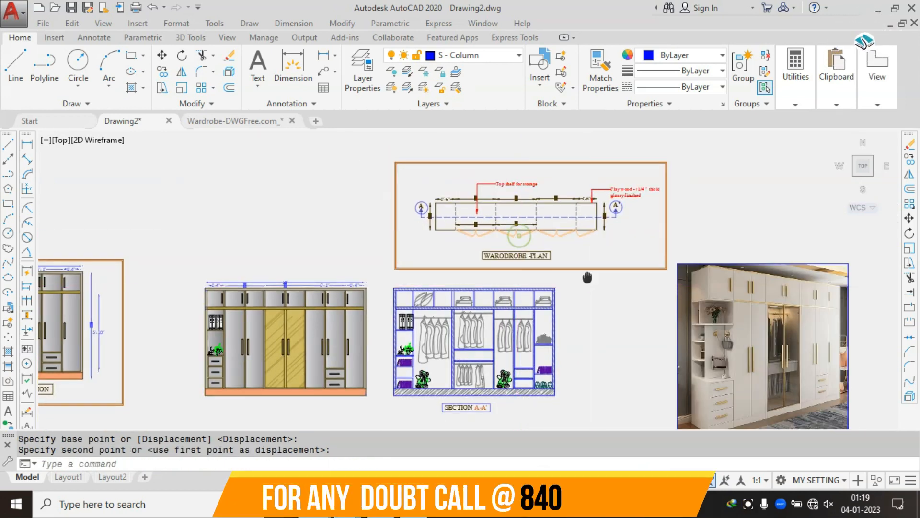
# Step: Move the wardrobe reference photo farther right, clear of the plan and interior elevation
pyautogui.moveTo(586, 278); pyautogui.dragTo(401, 189, button='middle')
pyautogui.press('Escape')
pyautogui.click(685, 224)
pyautogui.click(628, 275)
pyautogui.write('m')
pyautogui.press('Return')
pyautogui.click(628, 274)
pyautogui.click(786, 311)
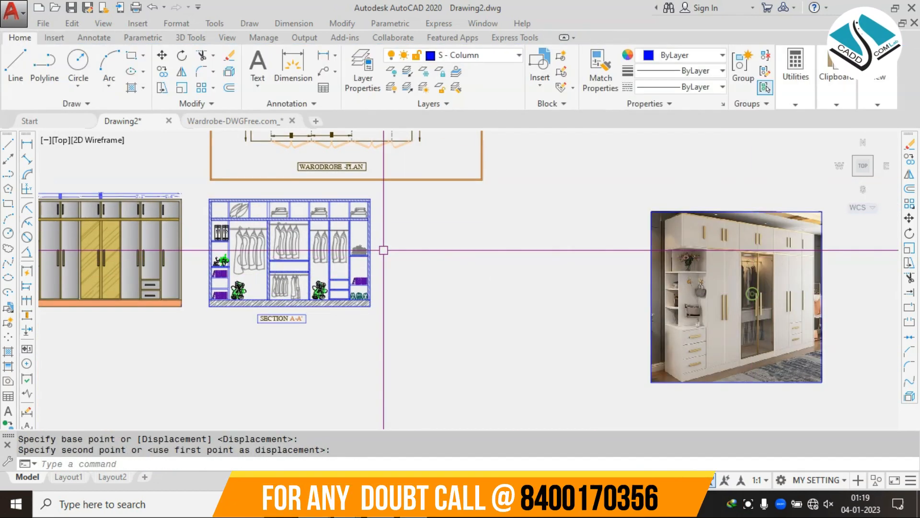
# Step: Move the interior elevation and its SECTION A-A' title to the right, roughly centering them beneath the plan
pyautogui.moveTo(382, 249); pyautogui.dragTo(501, 268, button='middle')
pyautogui.click(505, 211)
pyautogui.click(335, 371)
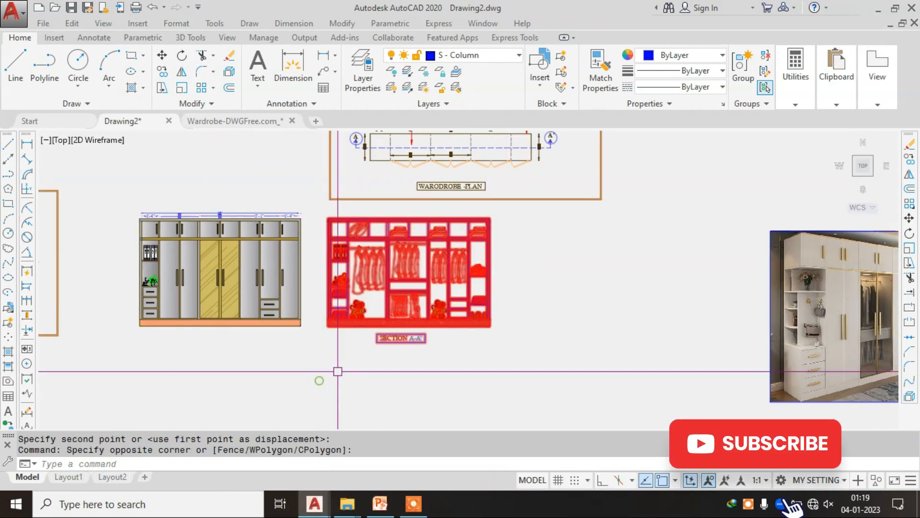
pyautogui.write('m')
pyautogui.press('Return')
pyautogui.click(373, 311)
pyautogui.click(433, 321)
pyautogui.write('r')
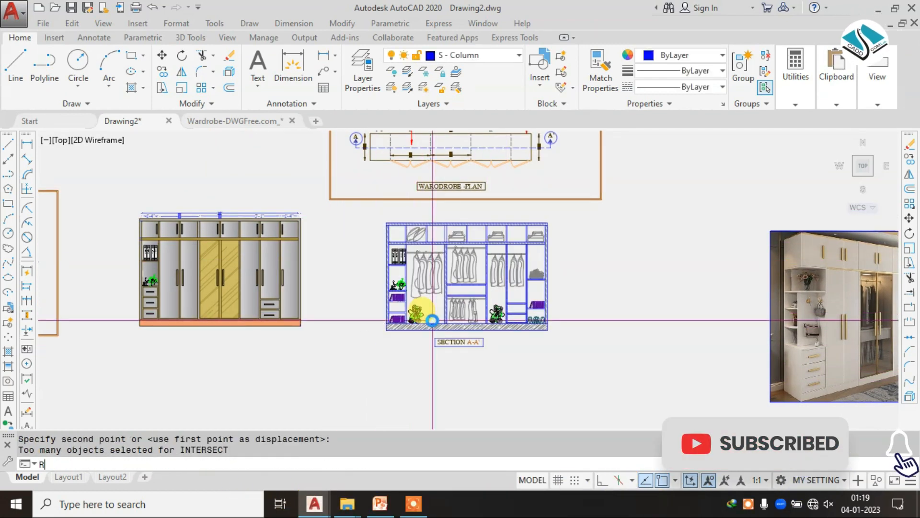
pyautogui.write('ec')
pyautogui.press('Return')
pyautogui.moveTo(448, 206); pyautogui.dragTo(425, 285, button='middle')
pyautogui.press('Escape')
# Step: Erase the double-line frame around the wardrobe plan
pyautogui.click(591, 181)
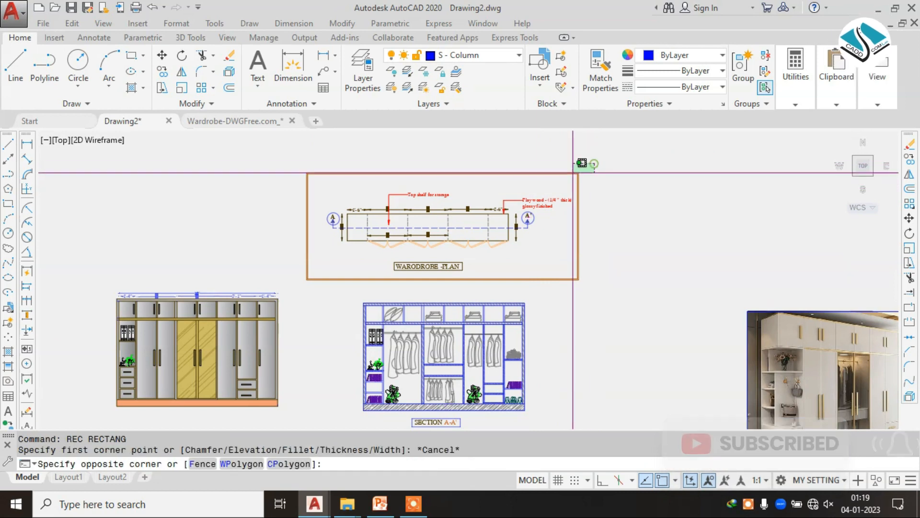
pyautogui.click(565, 179)
pyautogui.write('e')
pyautogui.press('Return')
# Step: Draw one large rectangular frame enclosing both the wardrobe plan and the titled interior section
pyautogui.write('rec')
pyautogui.press('Return')
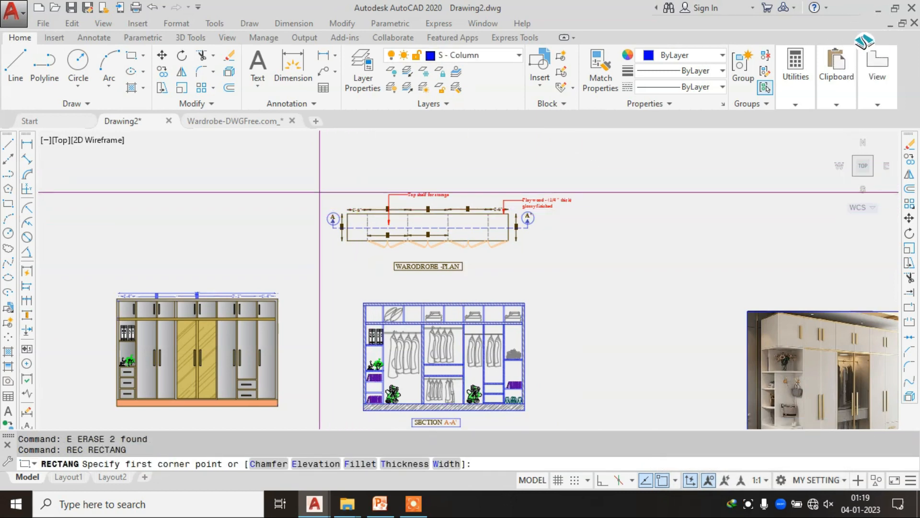
pyautogui.click(320, 193)
pyautogui.moveTo(564, 422); pyautogui.dragTo(569, 339, button='middle')
pyautogui.moveTo(578, 379); pyautogui.dragTo(570, 448, button='middle')
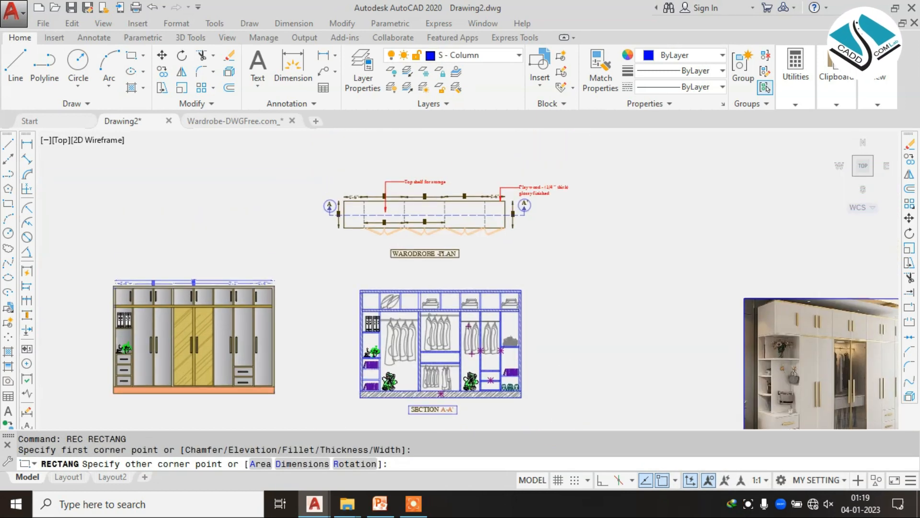
pyautogui.scroll(-2, 572, 366)
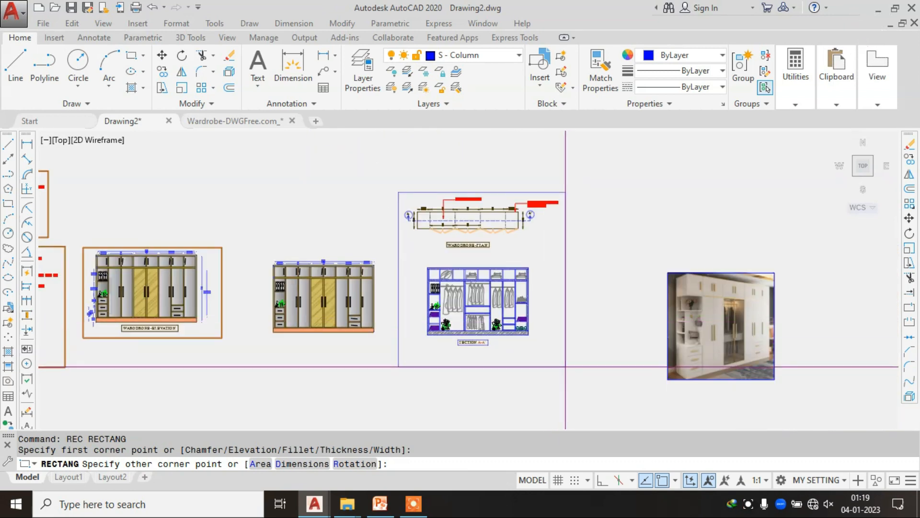
pyautogui.scroll(2, 432, 235)
pyautogui.press('Escape')
pyautogui.press('Escape')
pyautogui.write('o')
pyautogui.press('Return')
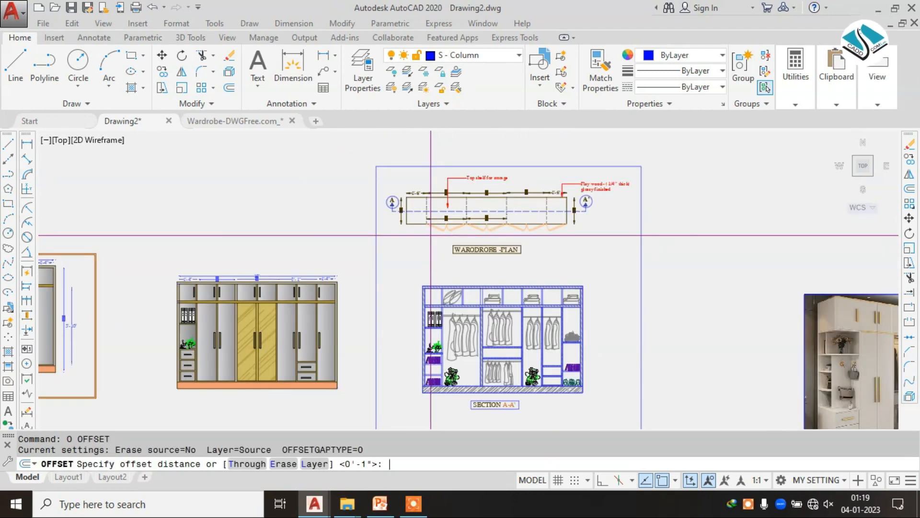
pyautogui.write('2')
pyautogui.press('Return')
pyautogui.click(457, 163)
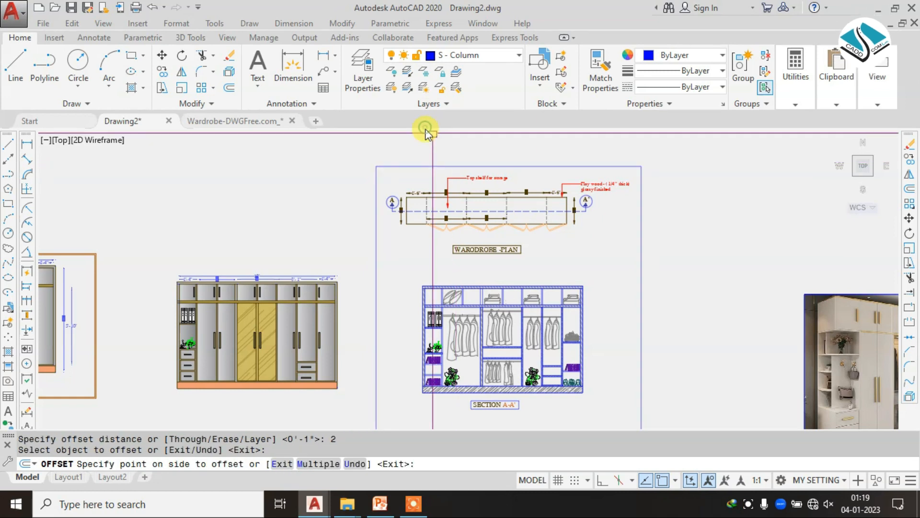
# Step: Offset the new enclosing frame inward by 2 inches to make a double border
pyautogui.write('o')
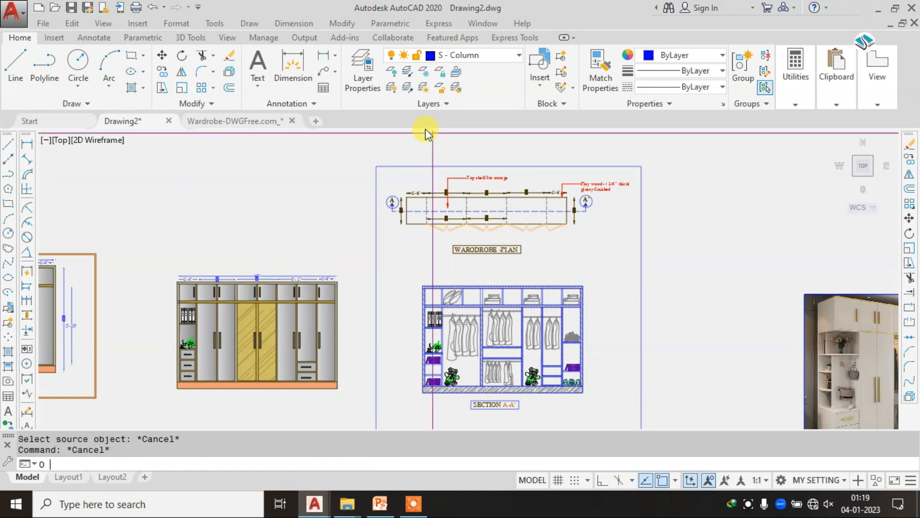
pyautogui.press('Return')
pyautogui.write('2')
pyautogui.press('Return')
pyautogui.click(376, 243)
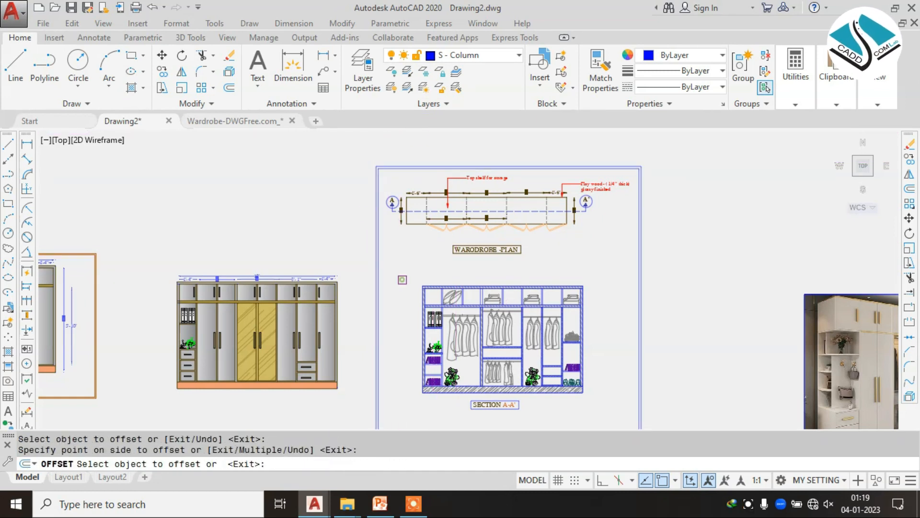
pyautogui.scroll(-5, 403, 279)
pyautogui.scroll(10, 271, 266)
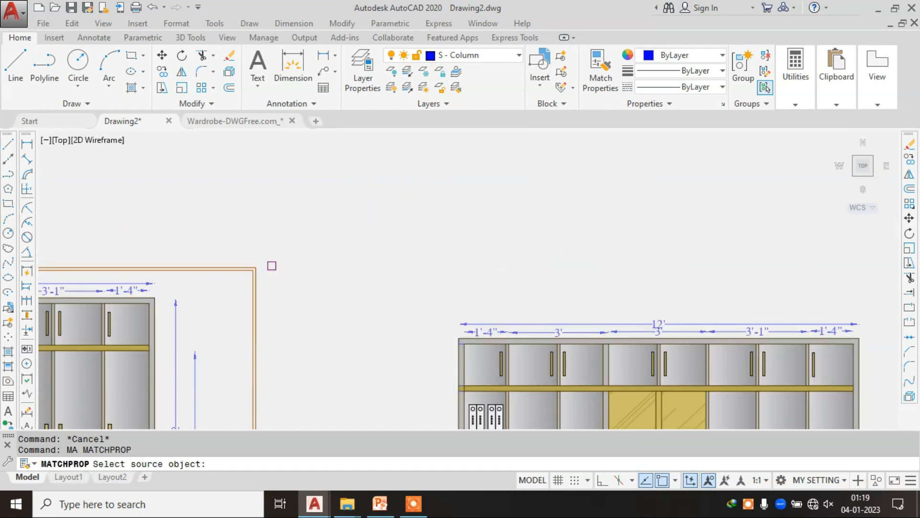
pyautogui.scroll(-4, 258, 267)
pyautogui.scroll(2, 478, 260)
pyautogui.click(478, 261)
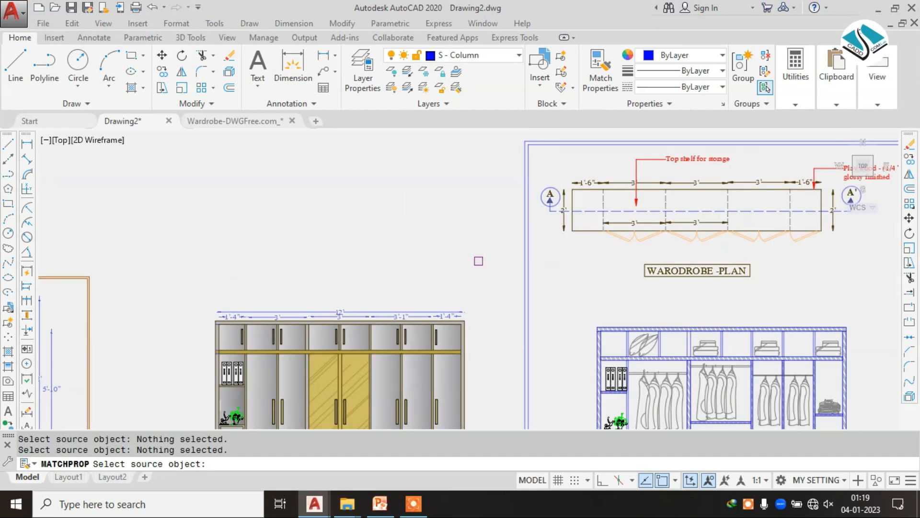
pyautogui.click(523, 292)
pyautogui.scroll(5, 527, 291)
pyautogui.press('Escape')
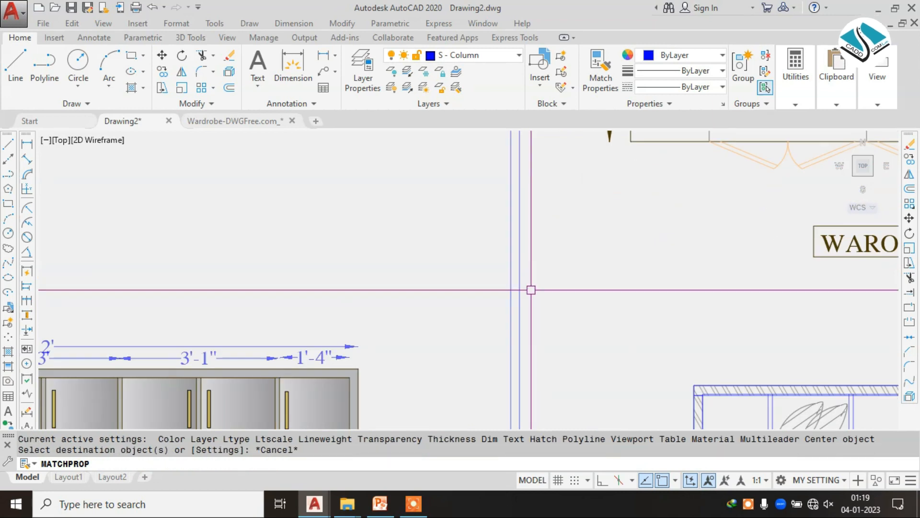
# Step: Match the new double border's properties to the orange frame around the dimensioned wardrobe elevation
pyautogui.scroll(-3, 485, 270)
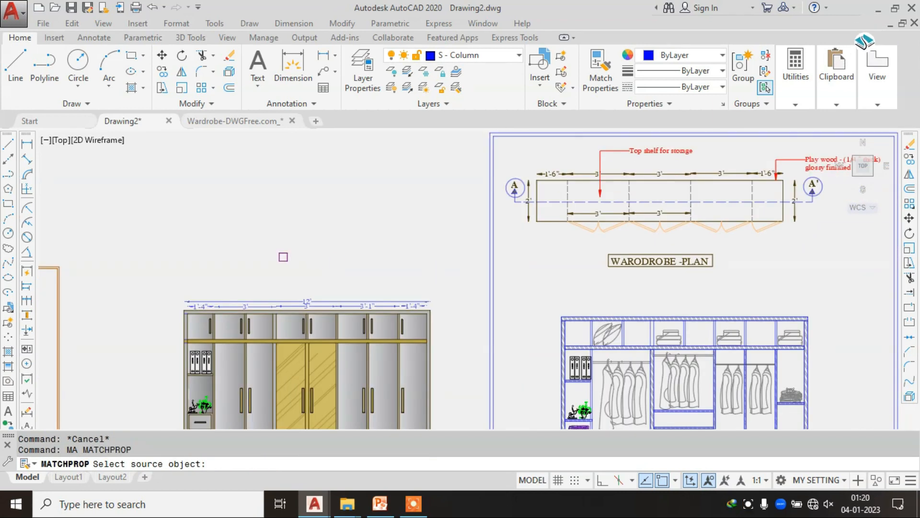
pyautogui.scroll(6, 268, 259)
pyautogui.click(341, 238)
pyautogui.scroll(-3, 341, 238)
pyautogui.scroll(3, 547, 228)
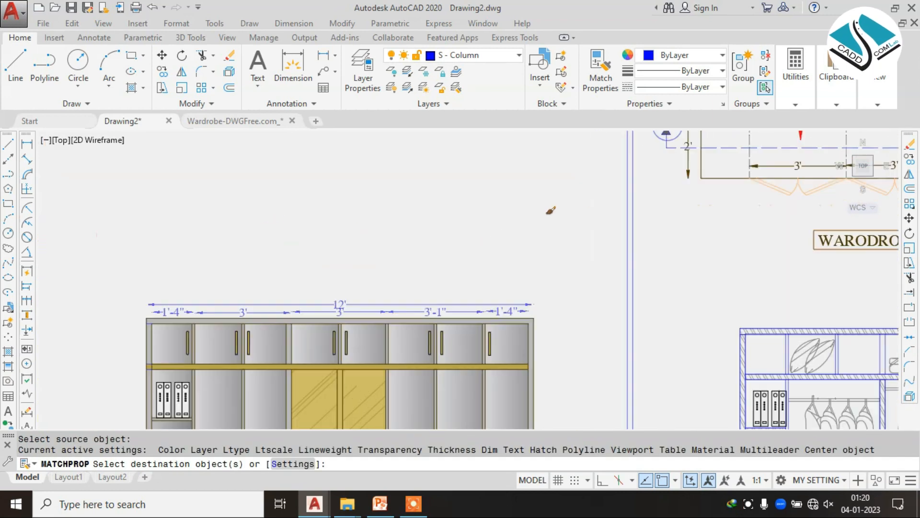
pyautogui.click(590, 291)
pyautogui.scroll(-4, 589, 291)
pyautogui.press('Escape')
# Step: Change the plan's WARODROBE -PLAN title text to SECTION A-A'
pyautogui.scroll(4, 651, 228)
pyautogui.moveTo(633, 187); pyautogui.dragTo(507, 252, button='middle')
pyautogui.scroll(4, 546, 298)
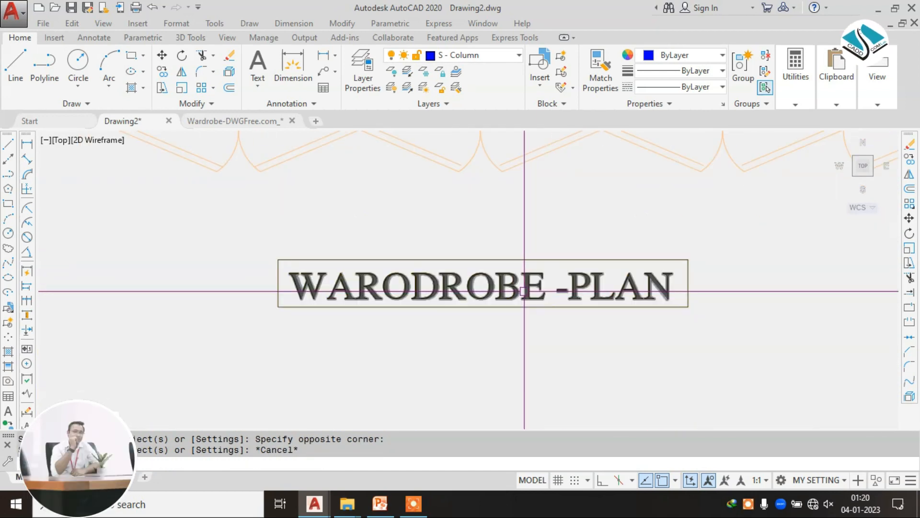
pyautogui.scroll(-4, 524, 290)
pyautogui.scroll(2, 524, 291)
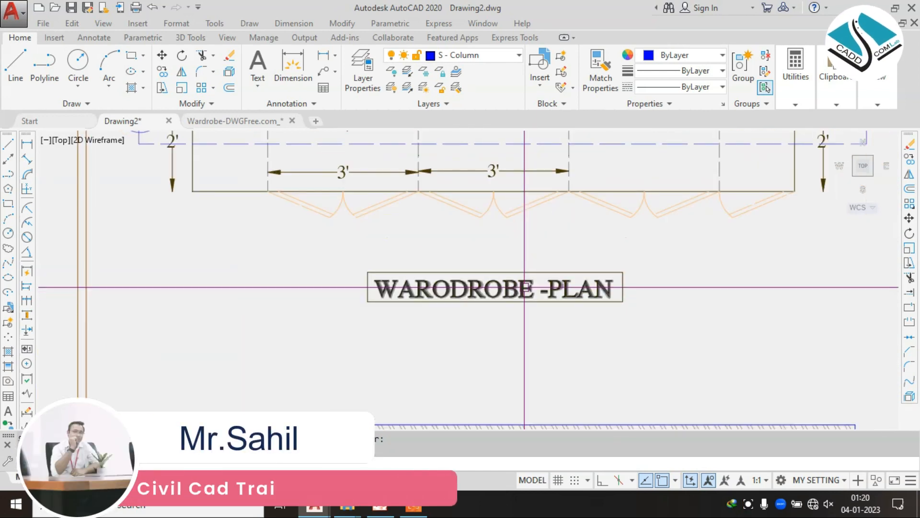
pyautogui.doubleClick(521, 289)
pyautogui.tripleClick(521, 288)
pyautogui.write('SE')
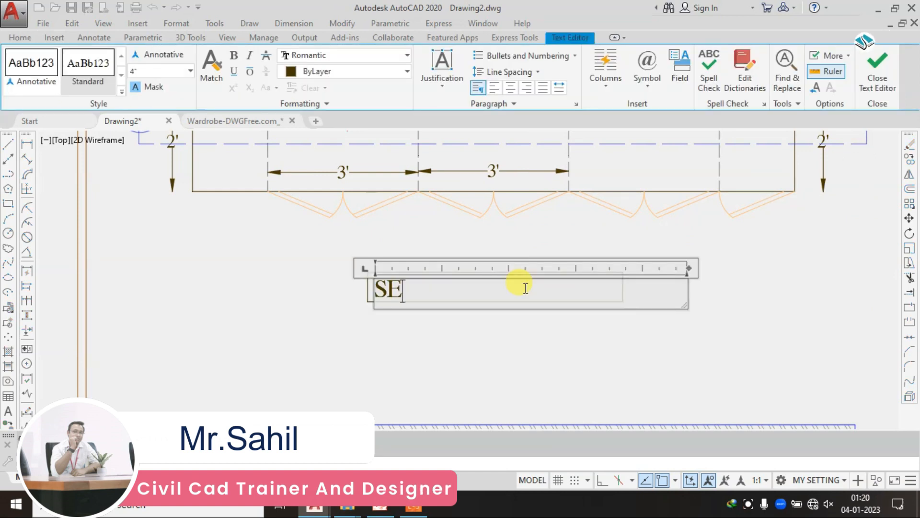
pyautogui.write('CTION A-A')
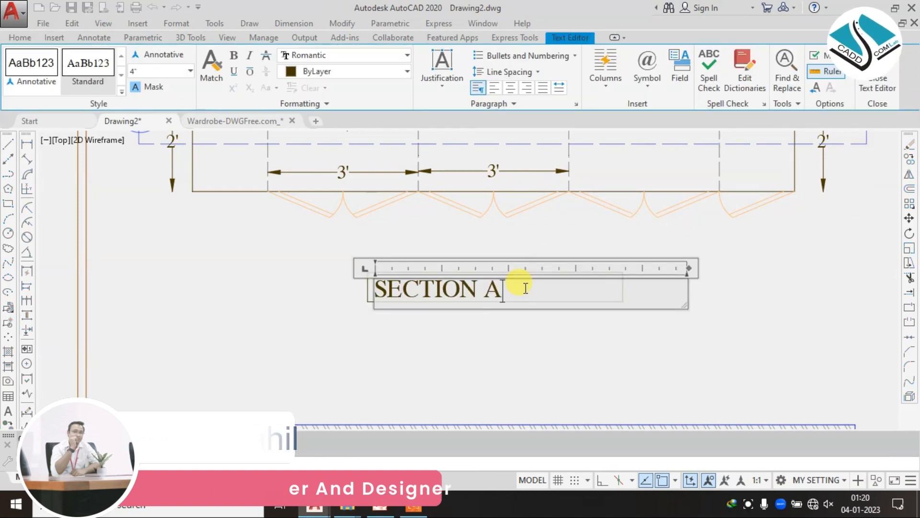
pyautogui.write("'")
pyautogui.click(294, 266)
# Step: Replace the old box around the plan's new title with a rectangle fitted to the shorter text
pyautogui.write('RE')
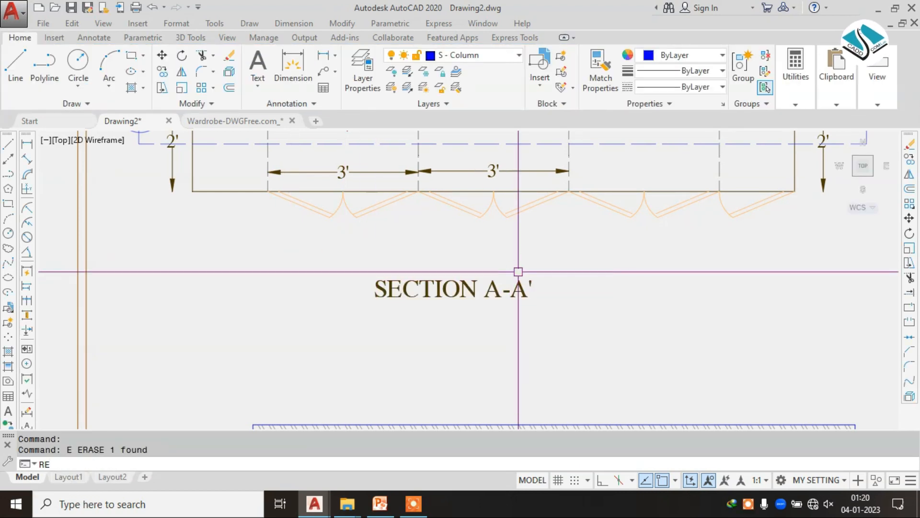
pyautogui.write('C')
pyautogui.press('Return')
pyautogui.scroll(4, 478, 289)
pyautogui.click(165, 231)
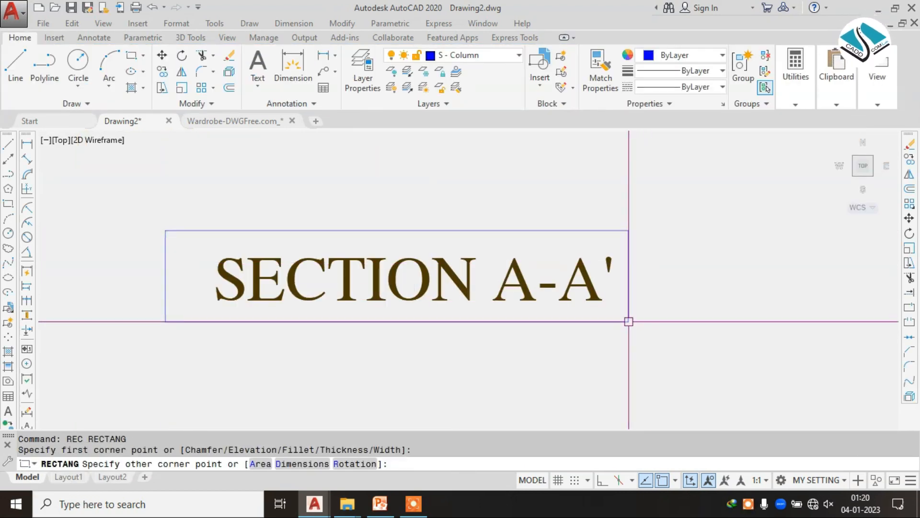
pyautogui.click(628, 322)
pyautogui.press('Escape')
# Step: Match the boxes around both SECTION A-A' titles to the properties of the box around the framed WARODROBE ELEVATION title
pyautogui.press('Return')
pyautogui.scroll(-8, 579, 274)
pyautogui.moveTo(577, 272); pyautogui.dragTo(525, 154, button='middle')
pyautogui.scroll(2, 545, 386)
pyautogui.scroll(-4, 561, 351)
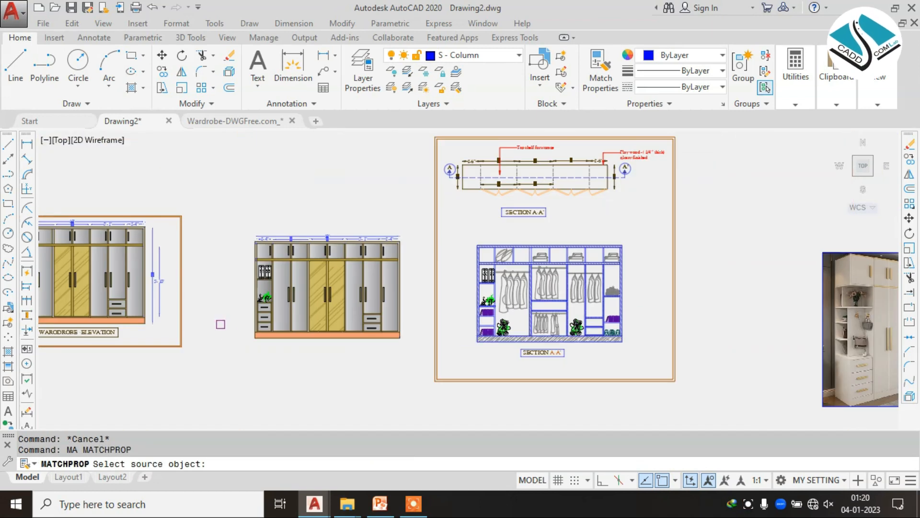
pyautogui.moveTo(221, 324); pyautogui.dragTo(445, 252, button='middle')
pyautogui.scroll(4, 373, 250)
pyautogui.click(294, 284)
pyautogui.scroll(-6, 293, 285)
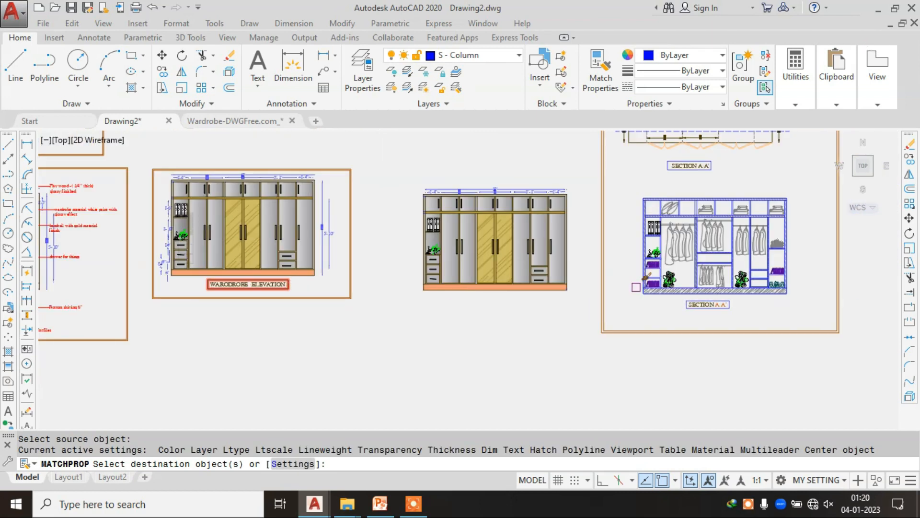
pyautogui.scroll(4, 794, 288)
pyautogui.scroll(-4, 769, 295)
pyautogui.scroll(5, 469, 185)
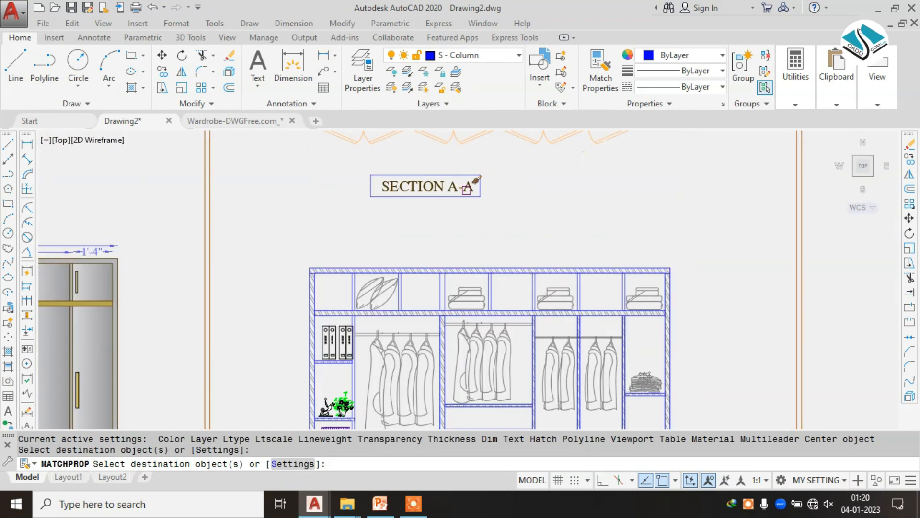
pyautogui.click(478, 189)
pyautogui.scroll(-4, 477, 192)
pyautogui.press('Escape')
# Step: Move the wardrobe reference photo into the empty space above the row of elevations
pyautogui.scroll(-5, 527, 204)
pyautogui.scroll(3, 568, 248)
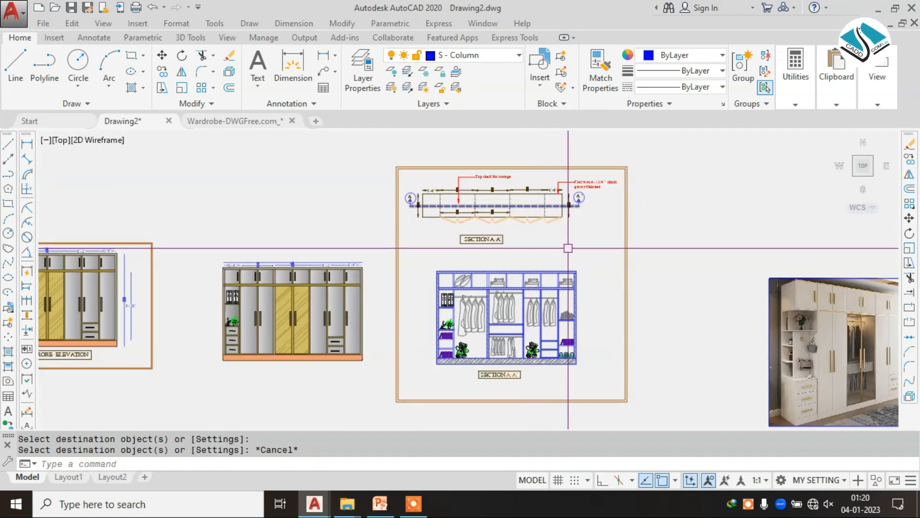
pyautogui.scroll(3, 527, 264)
pyautogui.scroll(-5, 569, 264)
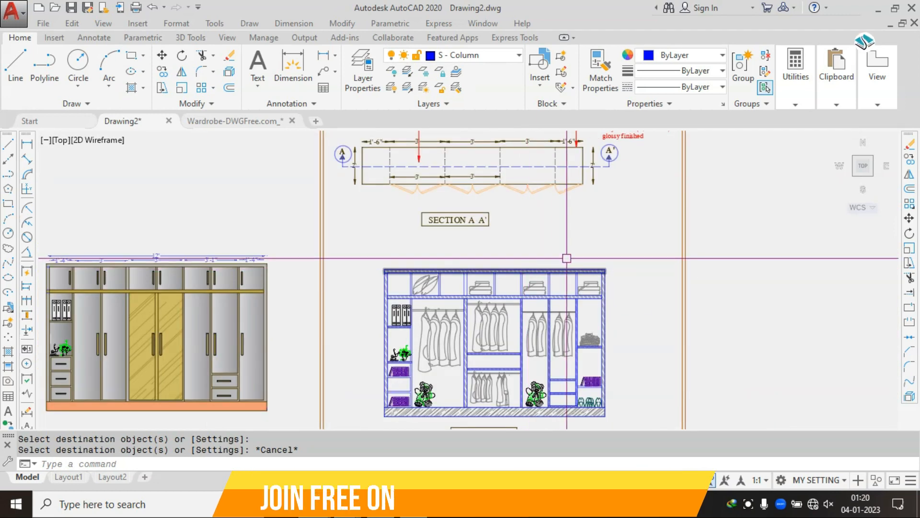
pyautogui.click(756, 300)
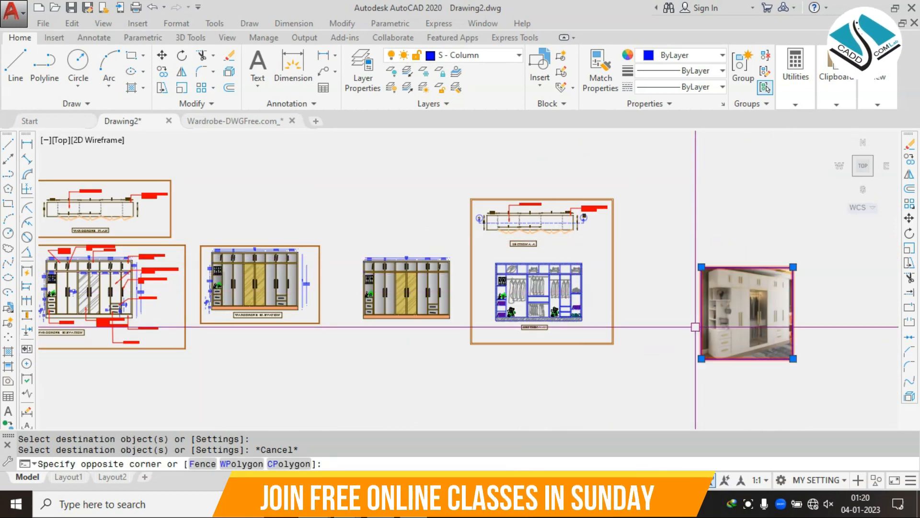
pyautogui.write('m')
pyautogui.press('Return')
pyautogui.click(756, 303)
pyautogui.scroll(-2, 756, 303)
pyautogui.scroll(3, 337, 332)
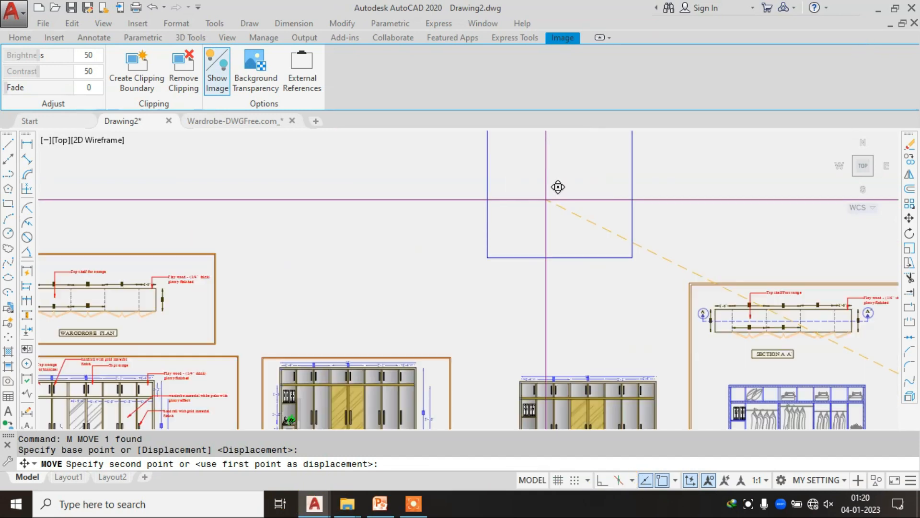
pyautogui.press('Escape')
# Step: Erase the unframed copy of the colored wardrobe elevation between the framed elevation and the section sheet
pyautogui.scroll(2, 591, 314)
pyautogui.click(616, 211)
pyautogui.click(446, 400)
pyautogui.write('e')
pyautogui.press('Return')
# Step: Move the double-bordered section sheet with its plan and interior elevation closer to the framed colored elevation
pyautogui.scroll(-2, 671, 196)
pyautogui.click(816, 147)
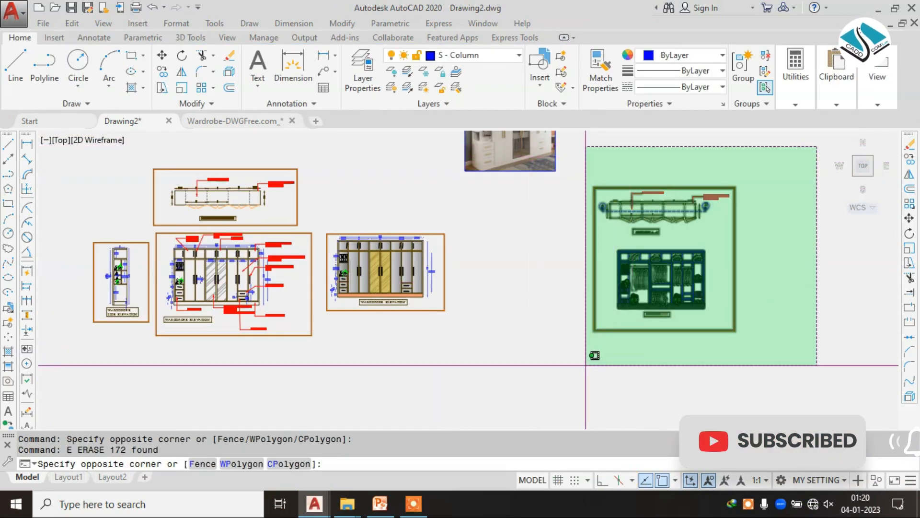
pyautogui.click(584, 367)
pyautogui.write('m')
pyautogui.press('Return')
pyautogui.click(654, 235)
pyautogui.click(541, 255)
pyautogui.press('Escape')
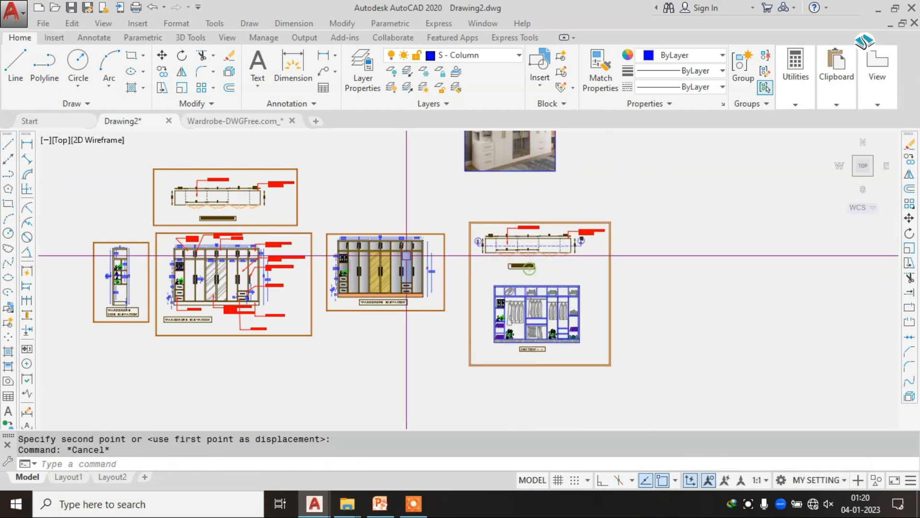
pyautogui.scroll(3, 422, 249)
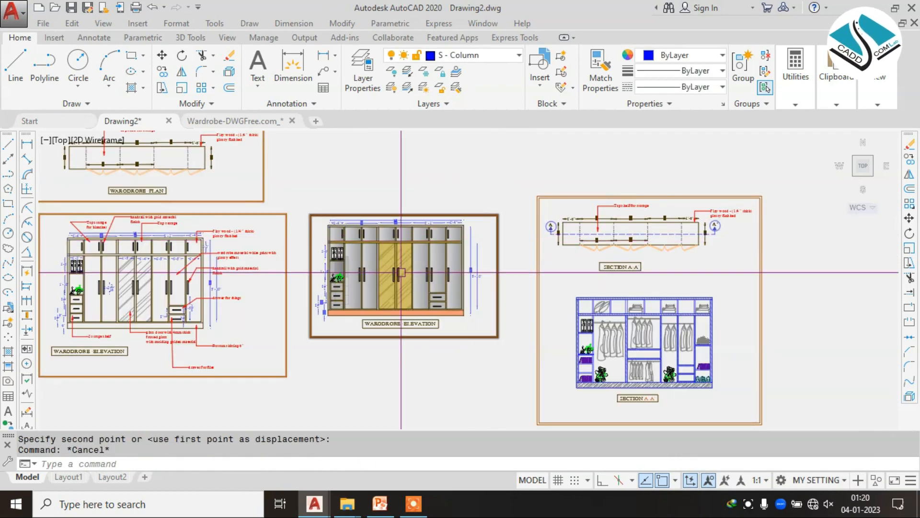
# Step: Copy the red material and storage leader notes from the wardrobe elevation onto the section A-A' elevation, aligned to its top compartments
pyautogui.moveTo(270, 232); pyautogui.dragTo(273, 224, button='middle')
pyautogui.scroll(2, 158, 235)
pyautogui.scroll(-2, 236, 222)
pyautogui.moveTo(447, 204); pyautogui.dragTo(545, 186, button='middle')
pyautogui.scroll(5, 280, 217)
pyautogui.click(225, 192)
pyautogui.click(342, 230)
pyautogui.moveTo(725, 233); pyautogui.dragTo(608, 173, button='middle')
pyautogui.click(609, 174)
pyautogui.click(587, 258)
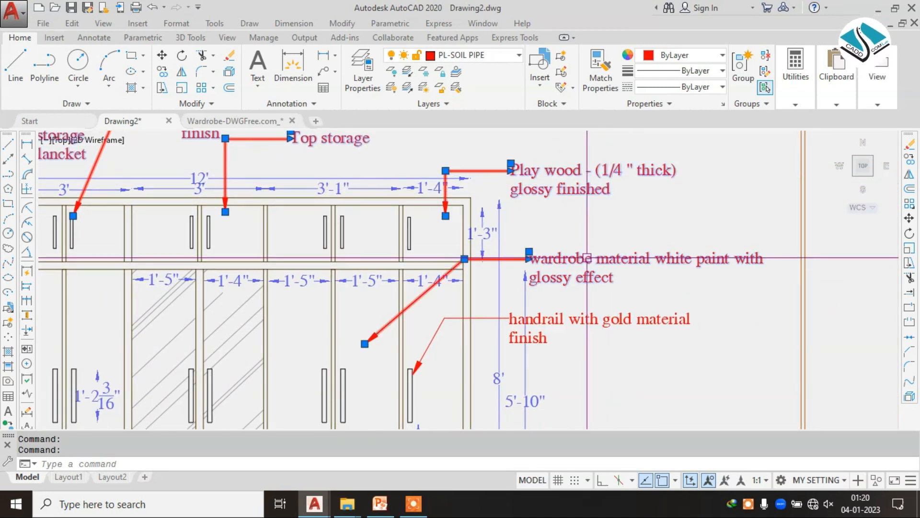
pyautogui.moveTo(524, 322); pyautogui.dragTo(553, 143, button='middle')
pyautogui.scroll(-2, 552, 143)
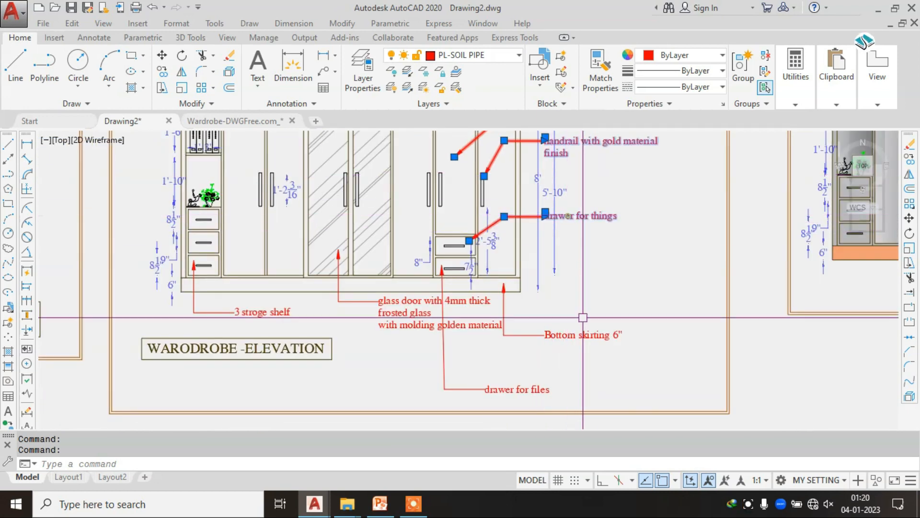
pyautogui.scroll(2, 372, 335)
pyautogui.click(401, 330)
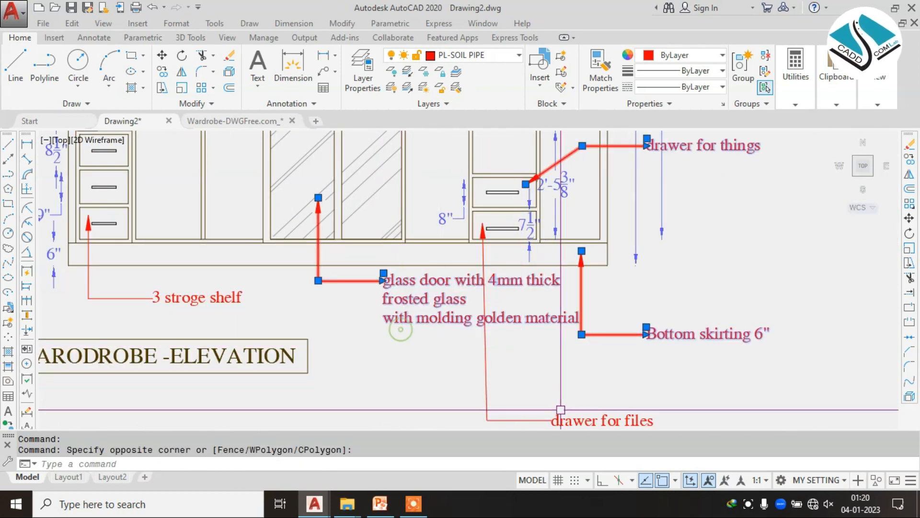
pyautogui.click(163, 290)
pyautogui.scroll(-3, 163, 290)
pyautogui.scroll(3, 304, 247)
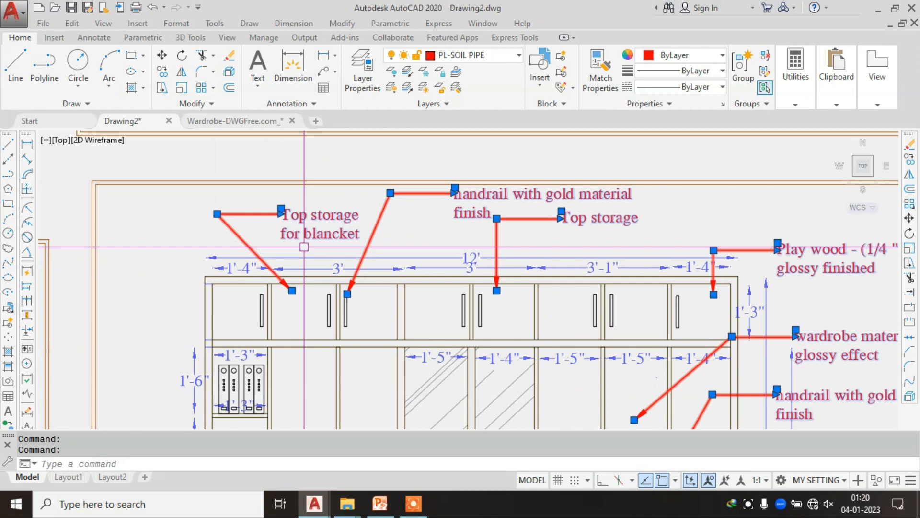
pyautogui.scroll(2, 304, 246)
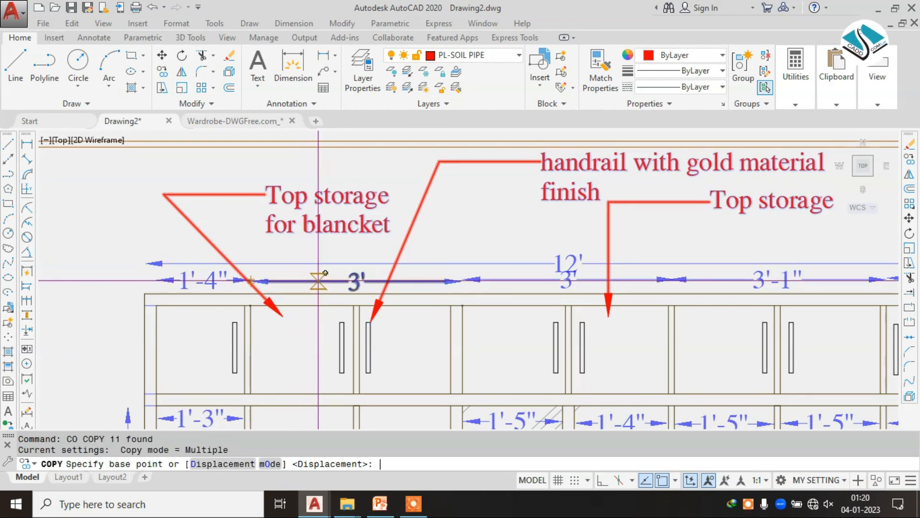
pyautogui.scroll(2, 375, 331)
pyautogui.click(366, 317)
pyautogui.scroll(-5, 365, 316)
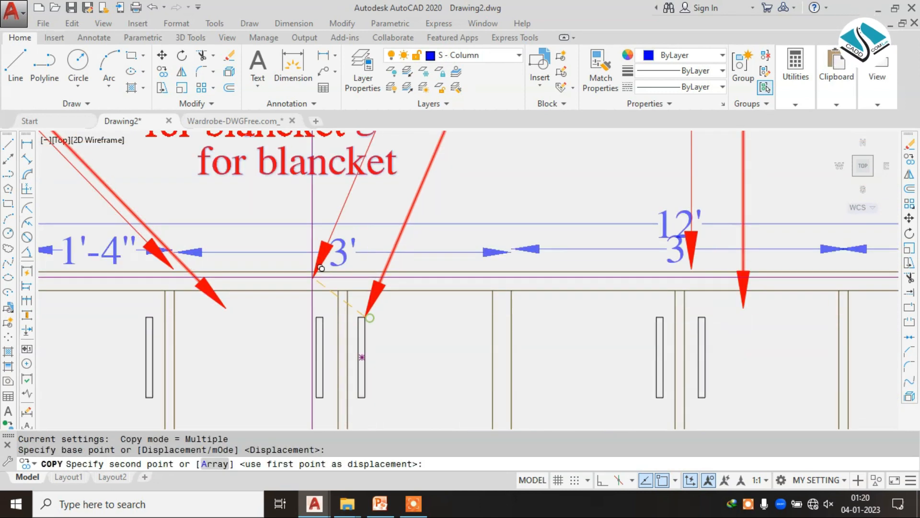
pyautogui.scroll(5, 603, 309)
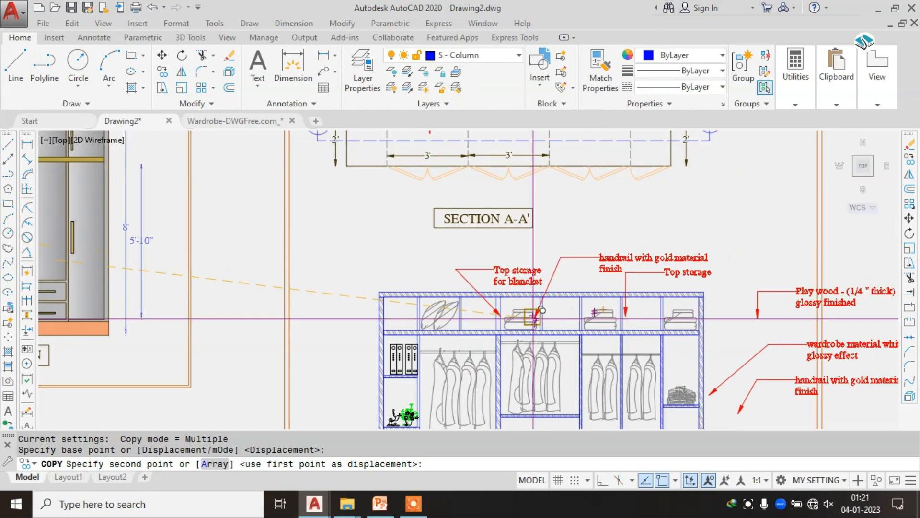
pyautogui.scroll(2, 536, 319)
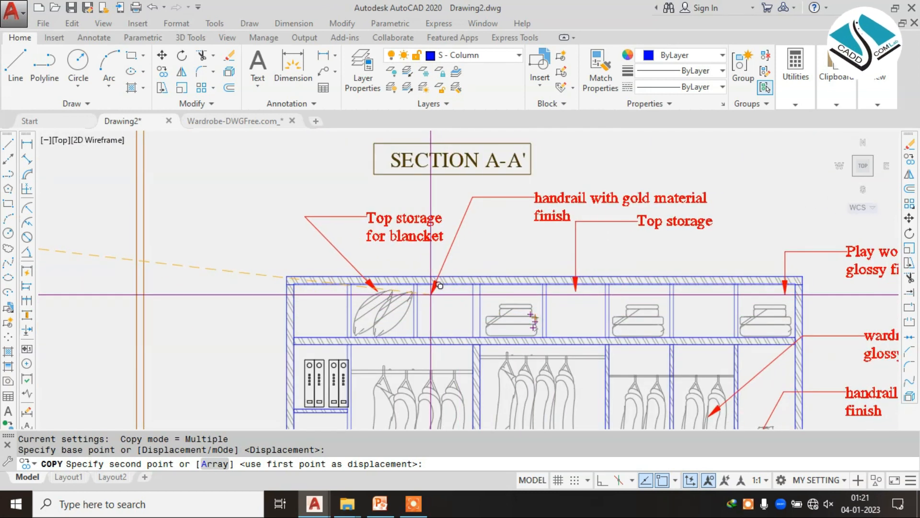
pyautogui.click(412, 291)
pyautogui.scroll(-2, 409, 244)
pyautogui.press('Escape')
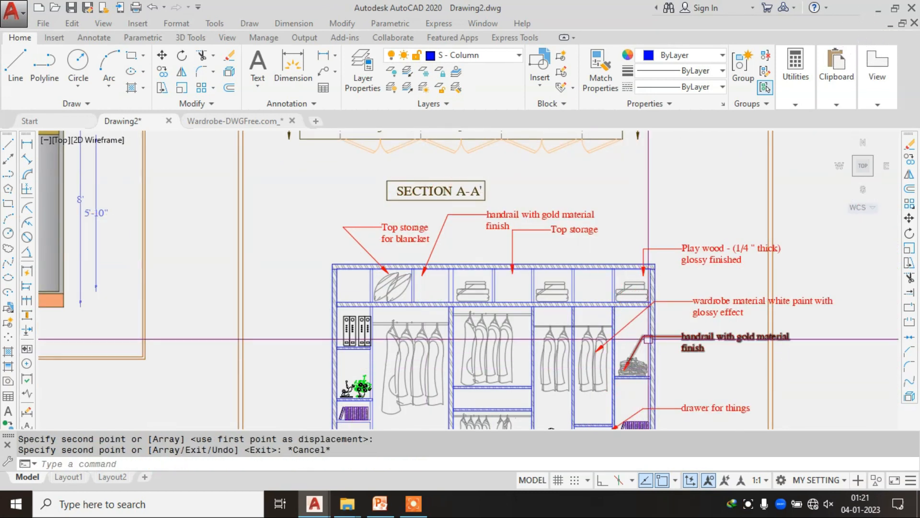
pyautogui.moveTo(797, 233); pyautogui.dragTo(740, 183, button='middle')
pyautogui.click(735, 167)
pyautogui.click(678, 184)
pyautogui.scroll(-2, 635, 185)
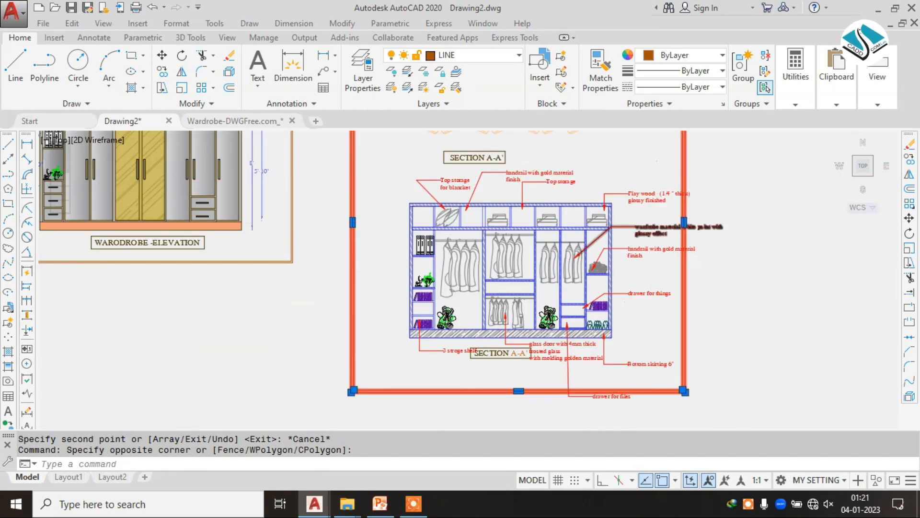
pyautogui.scroll(4, 686, 222)
pyautogui.click(676, 222)
pyautogui.press('Escape')
pyautogui.scroll(-4, 689, 222)
# Step: Erase the double rectangular border surrounding the section A-A' plan and elevation
pyautogui.moveTo(698, 203); pyautogui.dragTo(677, 268, button='middle')
pyautogui.click(666, 195)
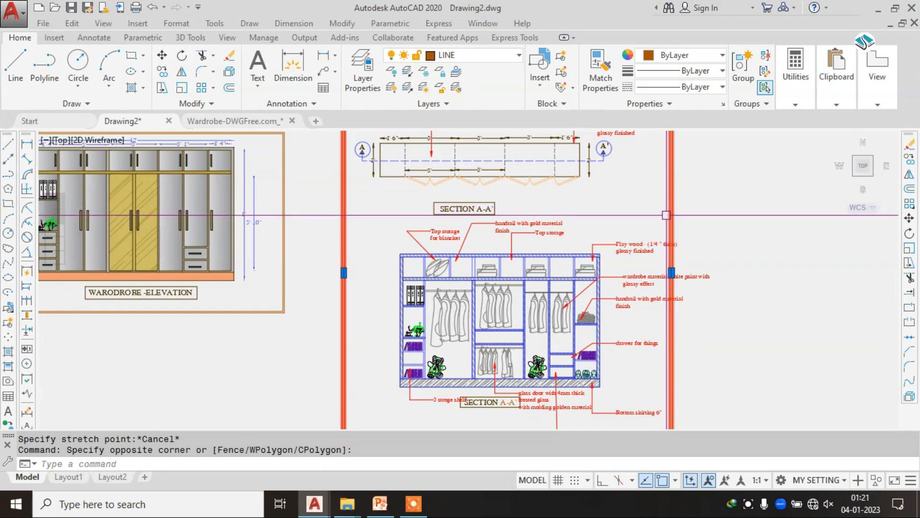
pyautogui.scroll(4, 666, 214)
pyautogui.press('Return')
pyautogui.scroll(-2, 551, 199)
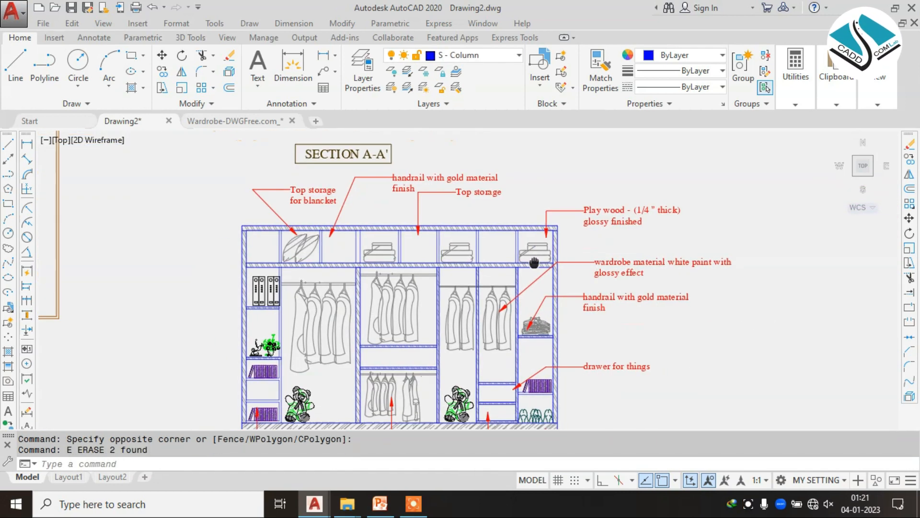
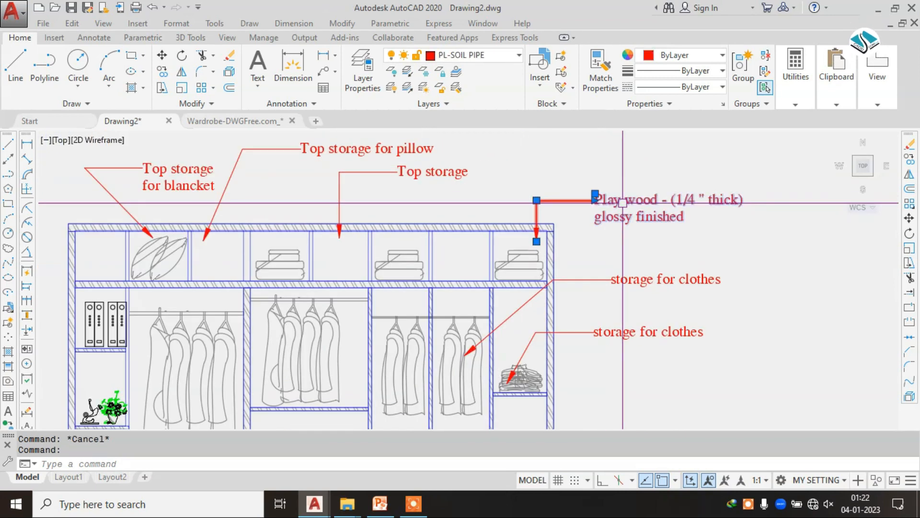
# Step: Check the leader labels on the reference wardrobe's sectional elevation in the PowerPoint sample, and return to AutoCAD
pyautogui.press('Escape')
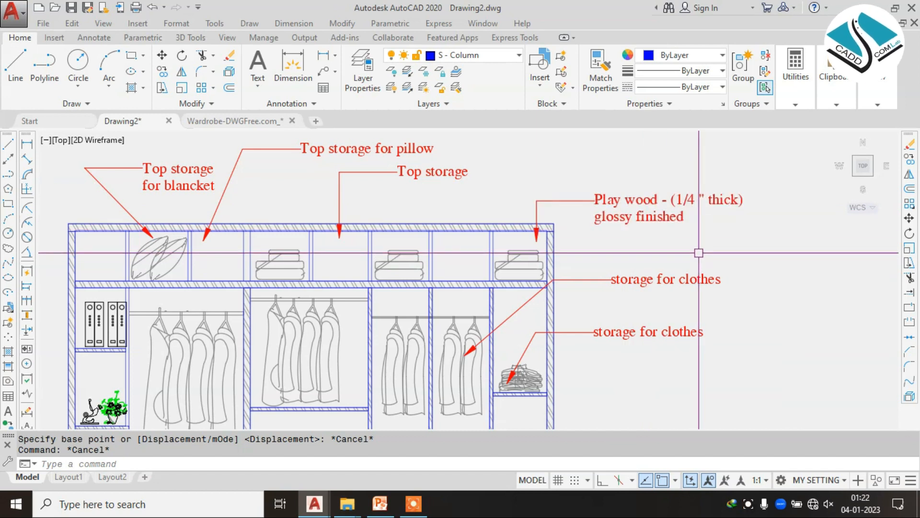
pyautogui.scroll(-5, 524, 241)
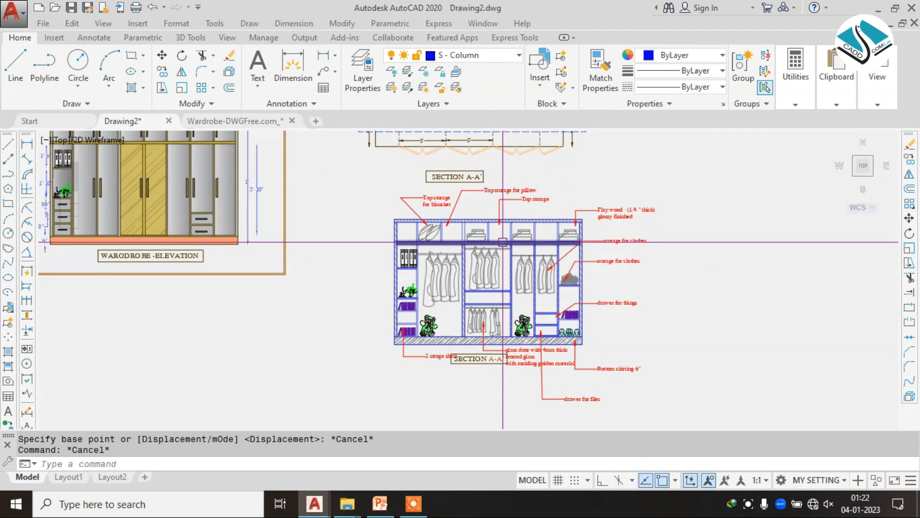
pyautogui.scroll(-4, 494, 192)
pyautogui.click(381, 504)
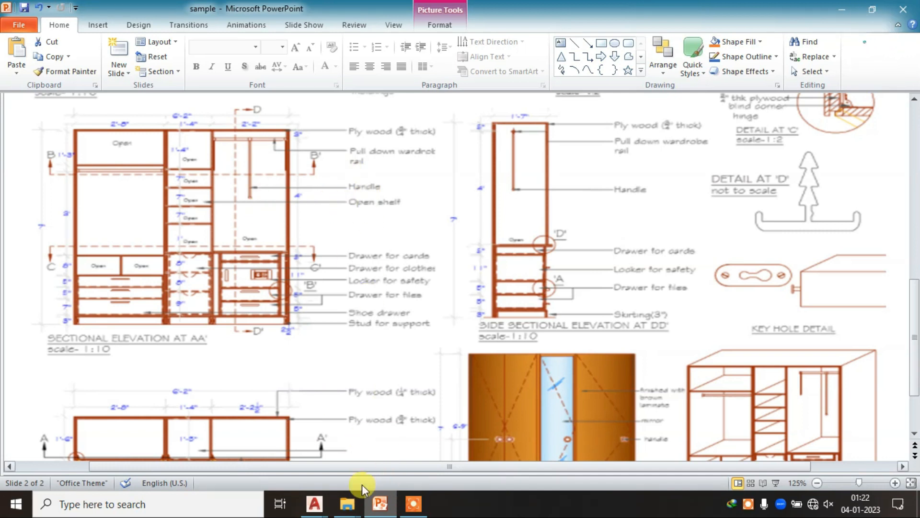
pyautogui.click(381, 506)
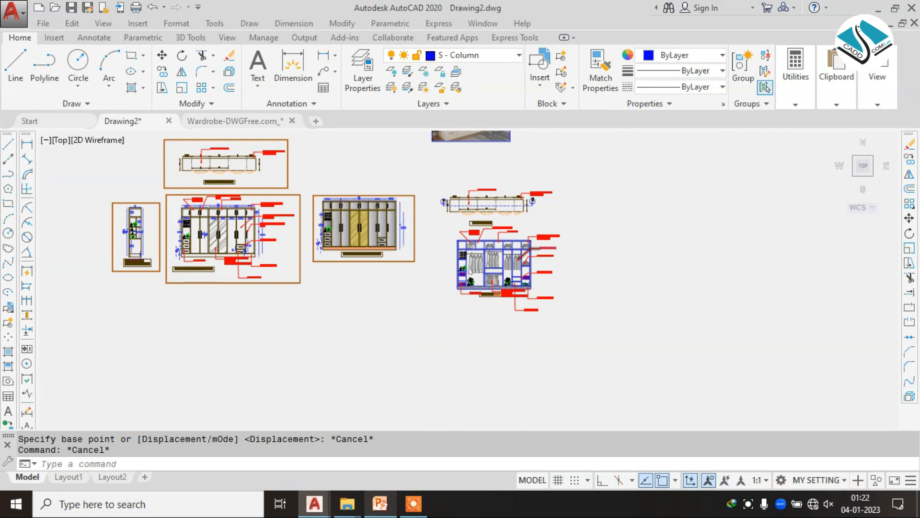
# Step: Reposition the "drawer for files" leader note to the right of the wardrobe section, between the "drawer for things" and "Bottom skirting 6"" notes
pyautogui.scroll(5, 478, 258)
pyautogui.scroll(4, 480, 312)
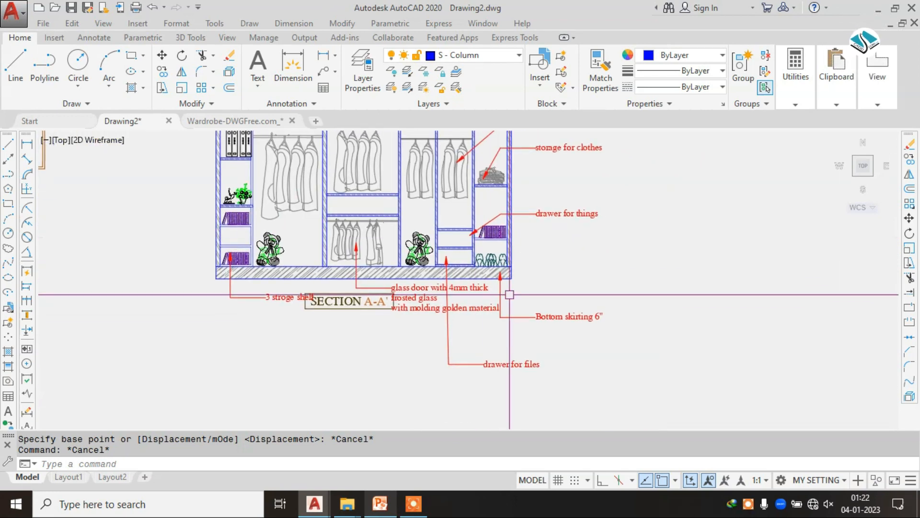
pyautogui.click(501, 407)
pyautogui.click(411, 405)
pyautogui.click(580, 239)
pyautogui.scroll(1, 484, 218)
pyautogui.moveTo(556, 226); pyautogui.dragTo(497, 256, button='middle')
pyautogui.press('Escape')
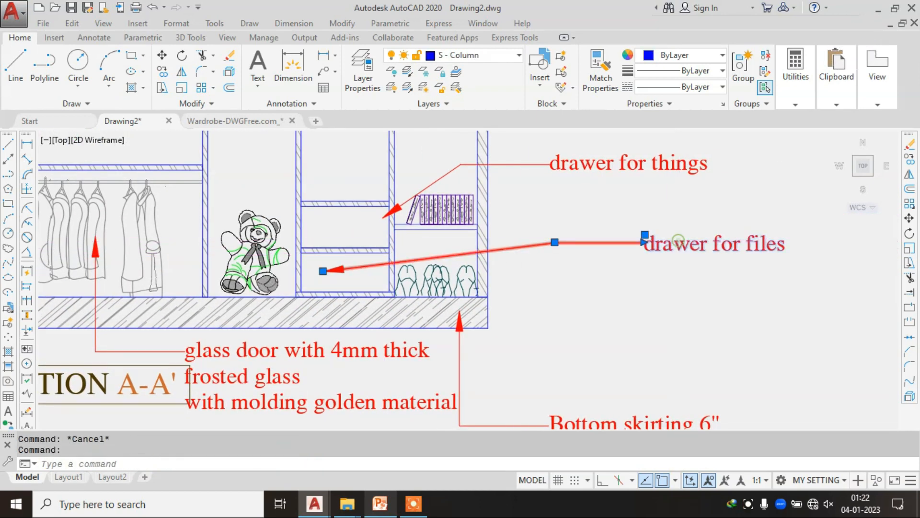
# Step: Change the "drawer for files" note's text to "open shelfs", checking the wording against the PowerPoint reference
pyautogui.doubleClick(679, 240)
pyautogui.write('open shel')
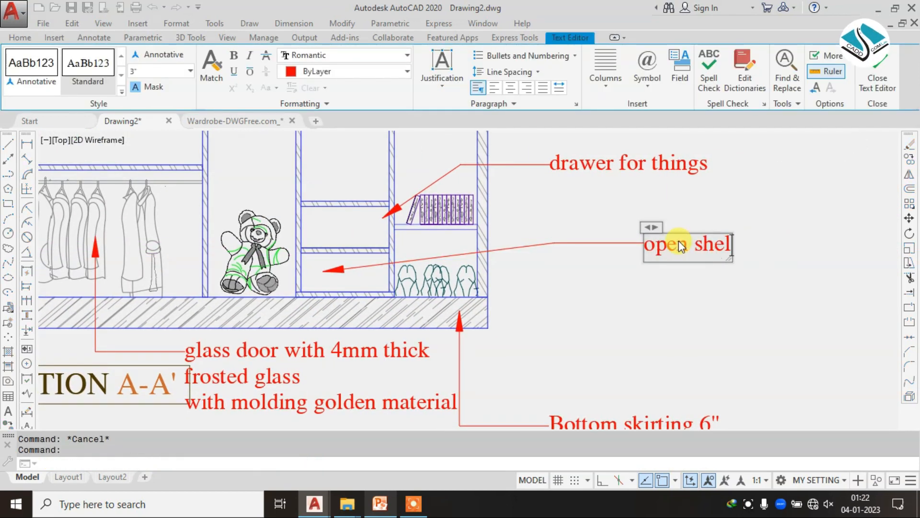
pyautogui.write('fs')
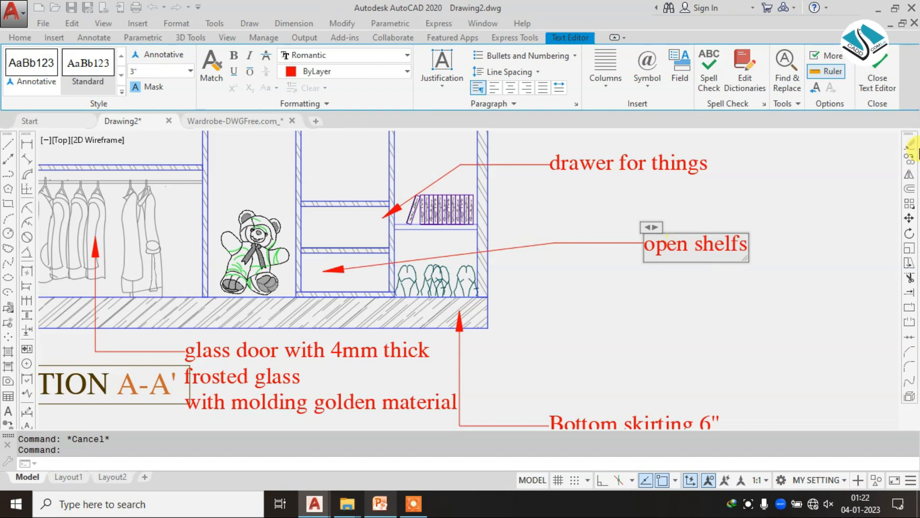
pyautogui.click(391, 507)
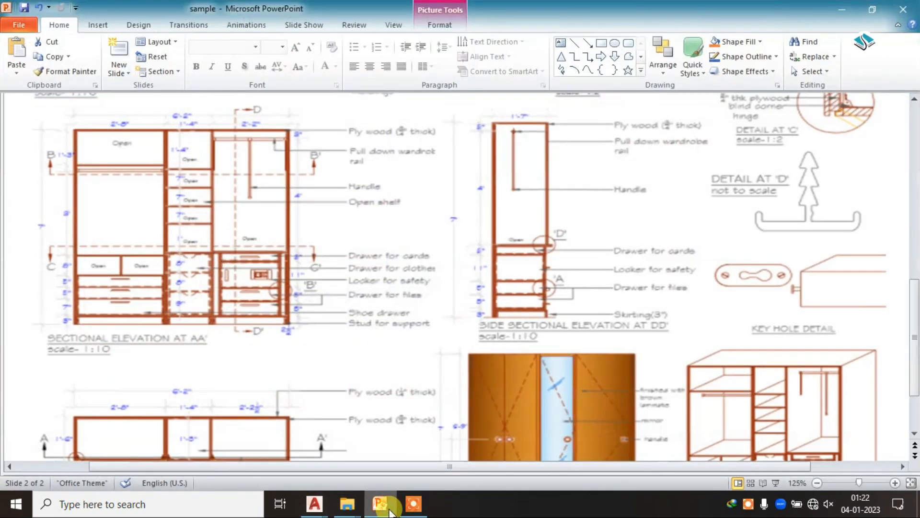
pyautogui.click(389, 508)
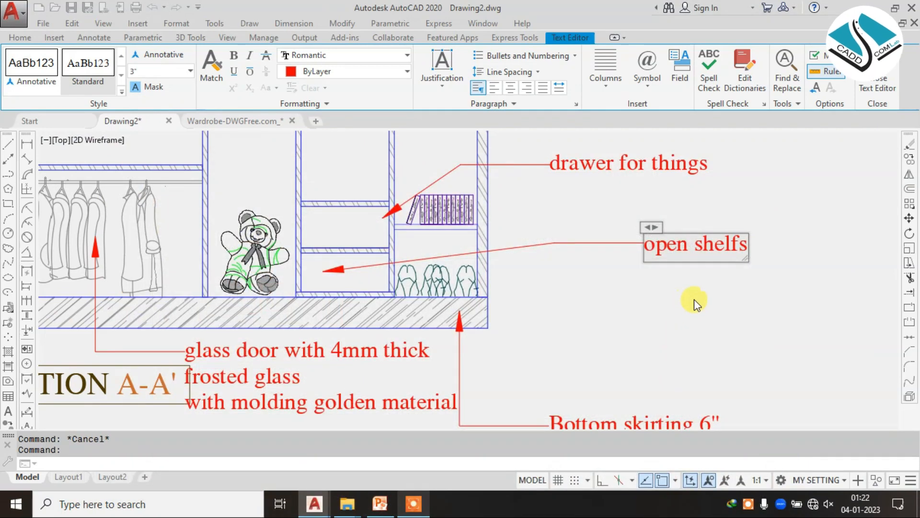
pyautogui.click(735, 287)
pyautogui.press('Escape')
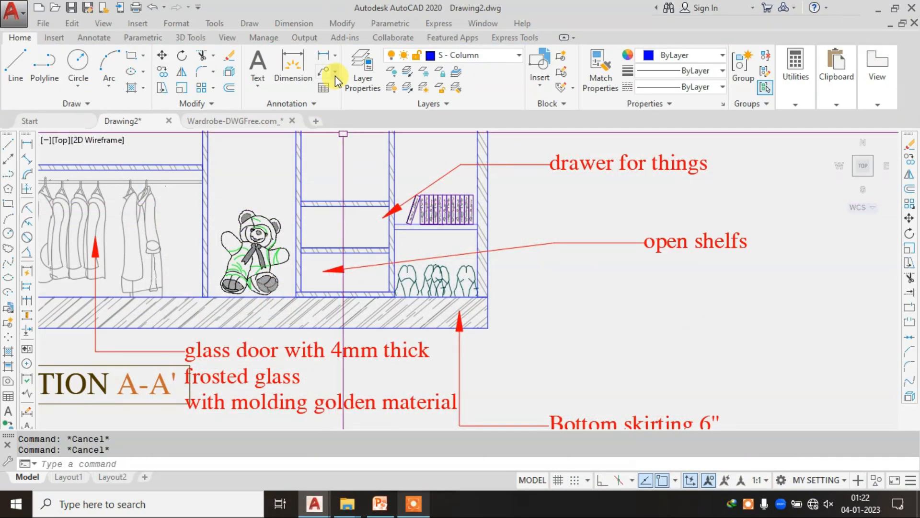
# Step: Add a second leader arrow to the "open shelfs" note, pointing at the compartment above the first one
pyautogui.click(335, 71)
pyautogui.click(363, 126)
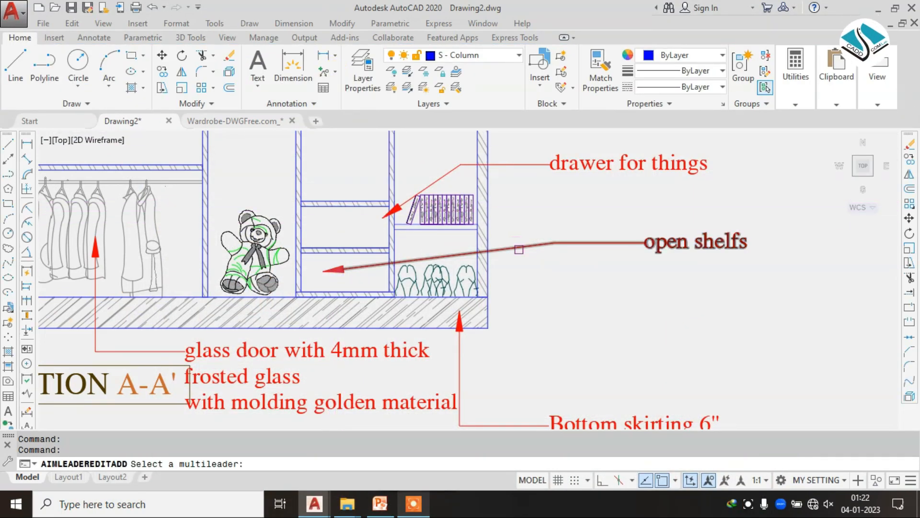
pyautogui.click(519, 250)
pyautogui.click(342, 221)
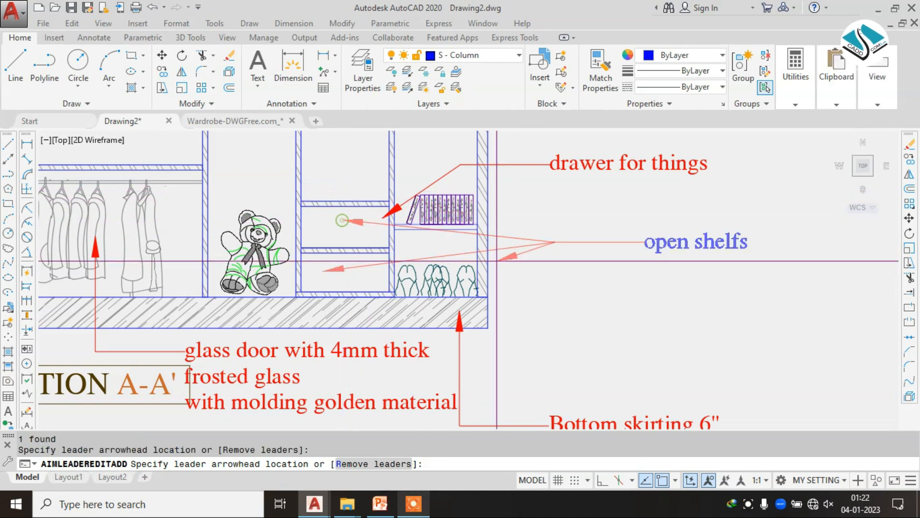
pyautogui.press('Escape')
# Step: Copy the two-arrow "open shelfs" note to the empty area left of the wardrobe section's lower shelves
pyautogui.scroll(-3, 537, 314)
pyautogui.scroll(-3, 552, 317)
pyautogui.scroll(5, 653, 290)
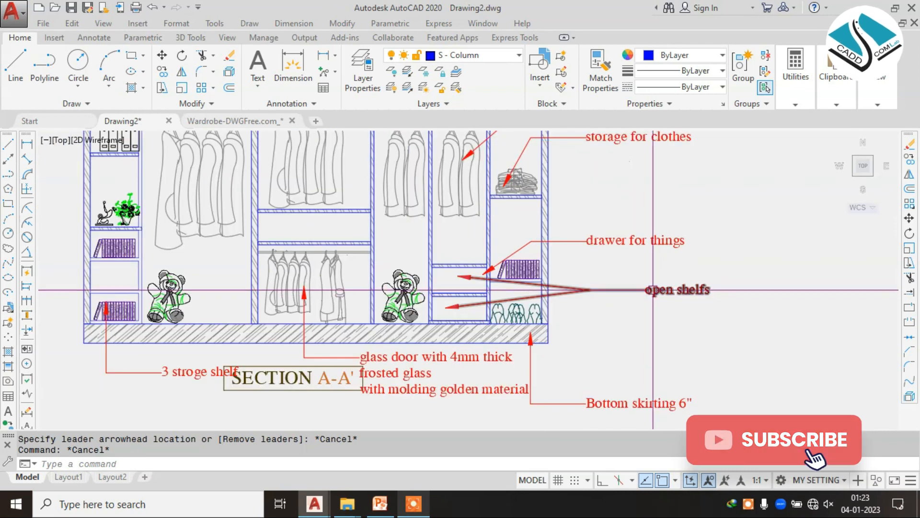
pyautogui.click(646, 290)
pyautogui.write('co')
pyautogui.click(644, 288)
pyautogui.moveTo(268, 278); pyautogui.dragTo(631, 302, button='middle')
pyautogui.click(380, 306)
pyautogui.press('Escape')
pyautogui.click(283, 274)
pyautogui.click(238, 337)
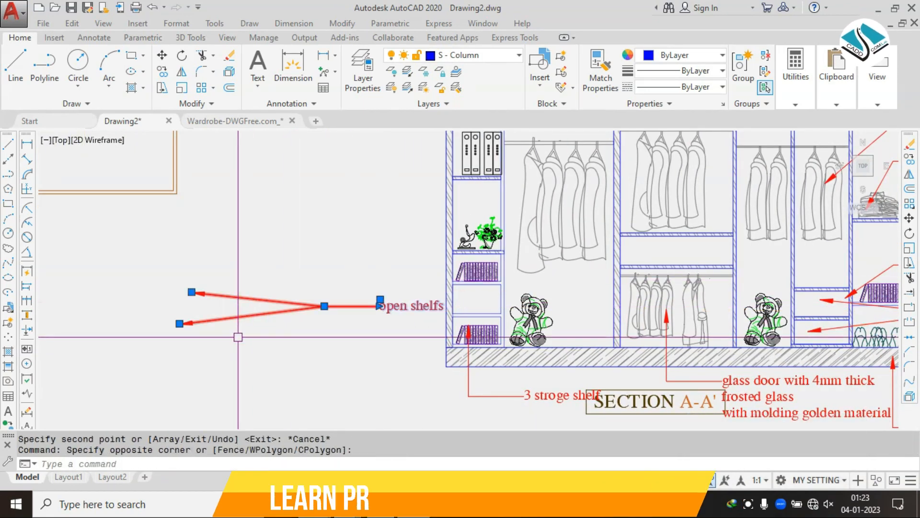
pyautogui.click(192, 292)
pyautogui.scroll(4, 441, 301)
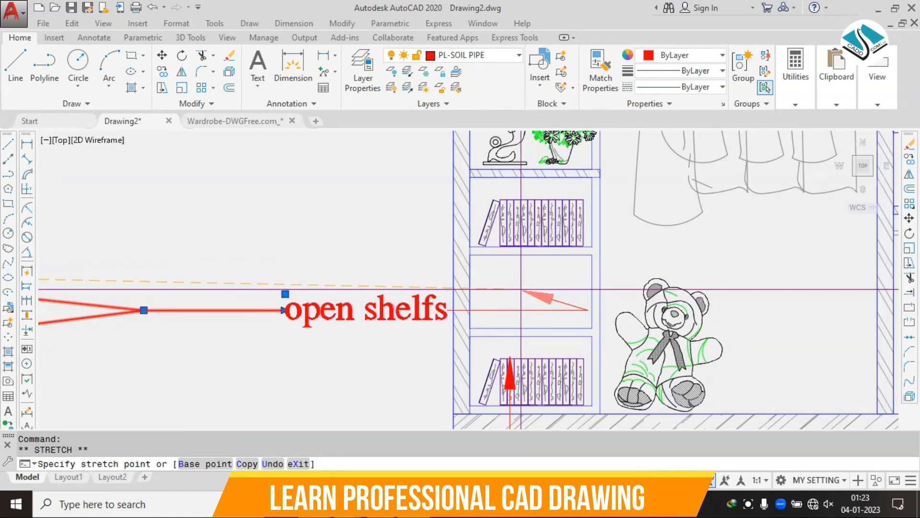
pyautogui.press('Escape')
pyautogui.click(355, 254)
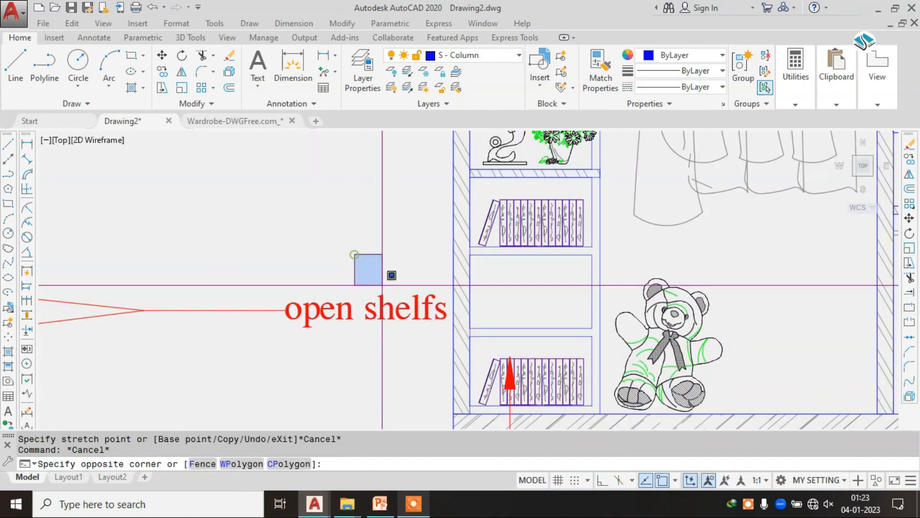
pyautogui.moveTo(303, 324); pyautogui.dragTo(405, 320, button='middle')
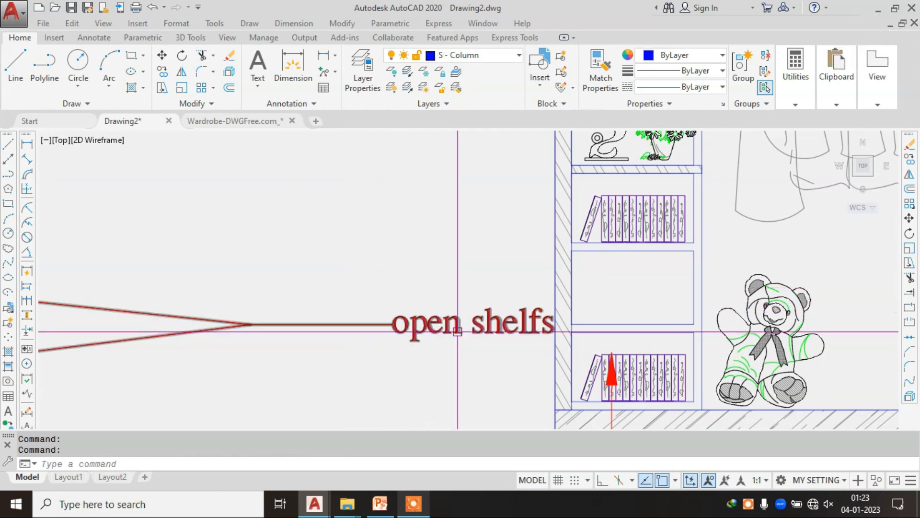
pyautogui.press('Escape')
# Step: Move the copied "open shelfs" note up and farther left from the wardrobe's left wall
pyautogui.click(471, 301)
pyautogui.click(390, 363)
pyautogui.write('m')
pyautogui.press('Return')
pyautogui.click(393, 341)
pyautogui.click(301, 276)
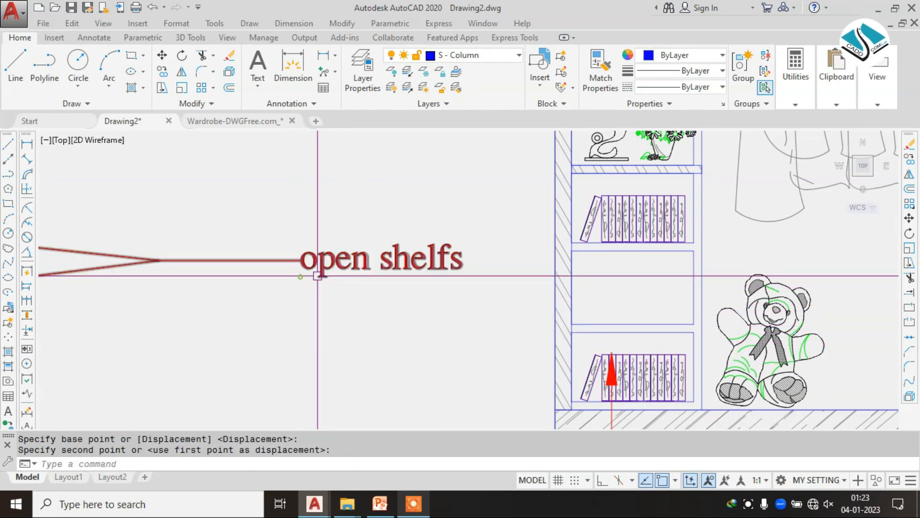
pyautogui.press('Escape')
# Step: Stretch the copied "open shelfs" leader's landing point and text down and right to the wardrobe's left wall
pyautogui.click(272, 229)
pyautogui.click(200, 277)
pyautogui.scroll(-2, 193, 271)
pyautogui.moveTo(188, 267); pyautogui.dragTo(260, 269, button='middle')
pyautogui.click(243, 269)
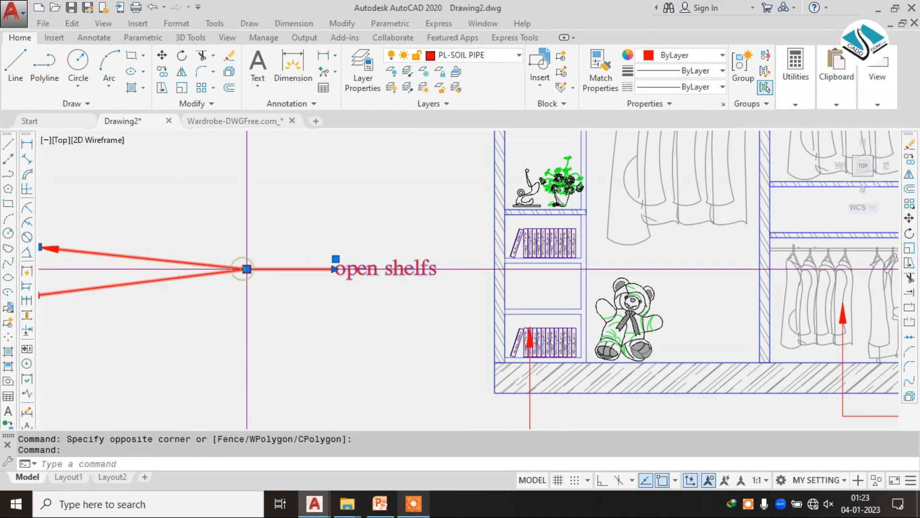
pyautogui.click(368, 308)
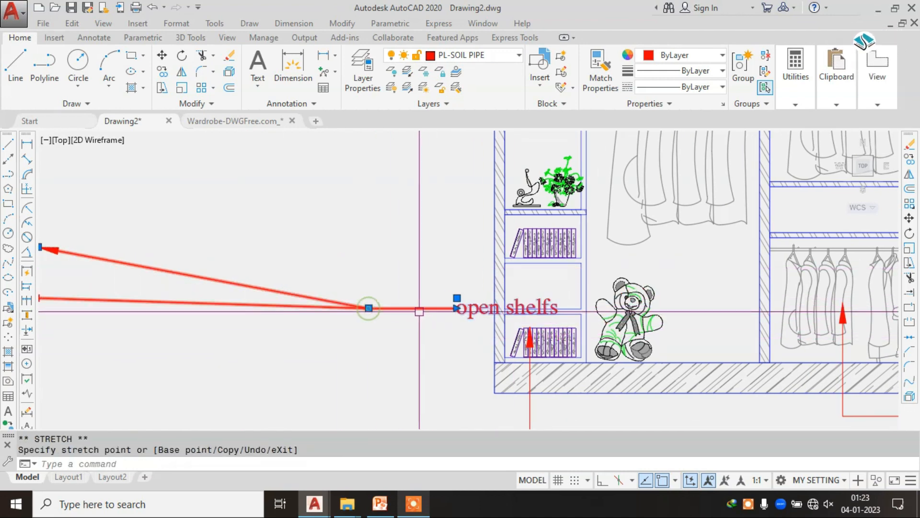
# Step: Move the stretched "open shelfs" leader up and left, clear of the wardrobe and beside its left bookshelves
pyautogui.write('m')
pyautogui.press('Return')
pyautogui.click(368, 308)
pyautogui.click(293, 256)
pyautogui.press('Escape')
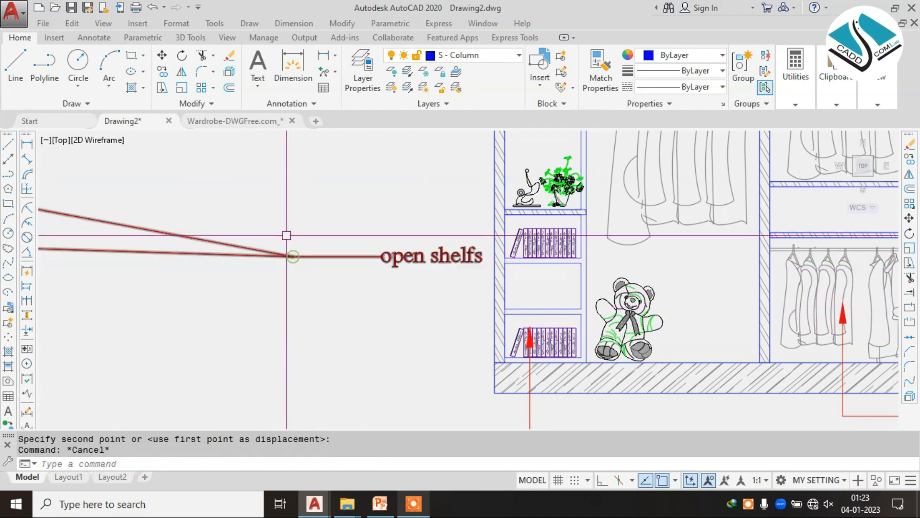
# Step: Stretch one arrowhead of the copied "open shelfs" leader into the middle left shelf and its landing point left outside the wardrobe
pyautogui.click(239, 305)
pyautogui.scroll(-4, 239, 305)
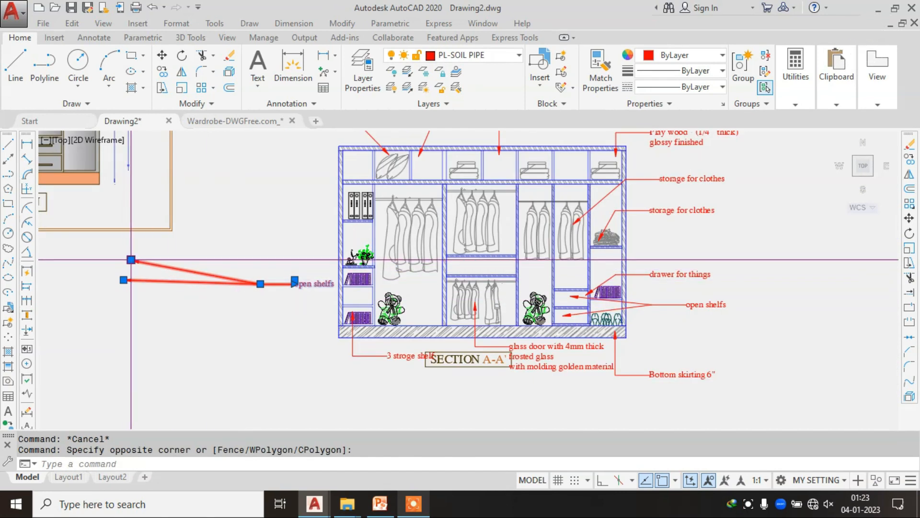
pyautogui.scroll(2, 373, 315)
pyautogui.scroll(4, 357, 301)
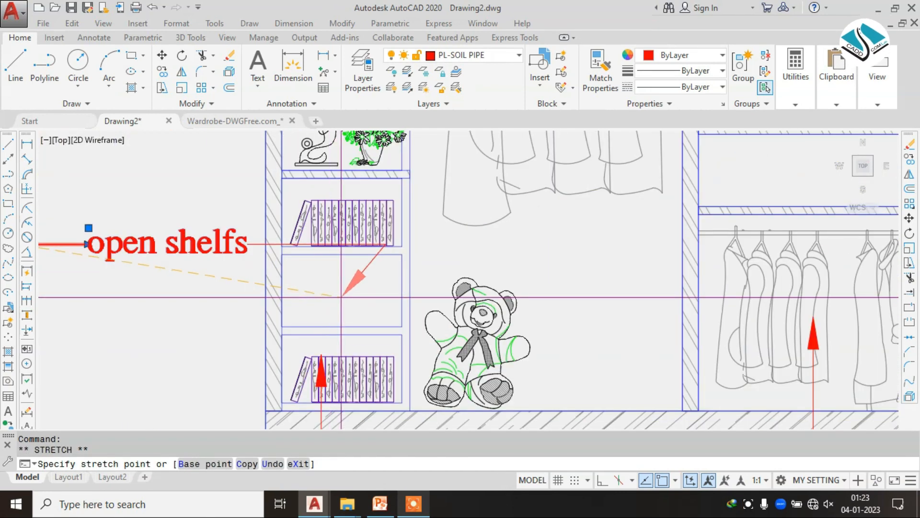
pyautogui.click(345, 302)
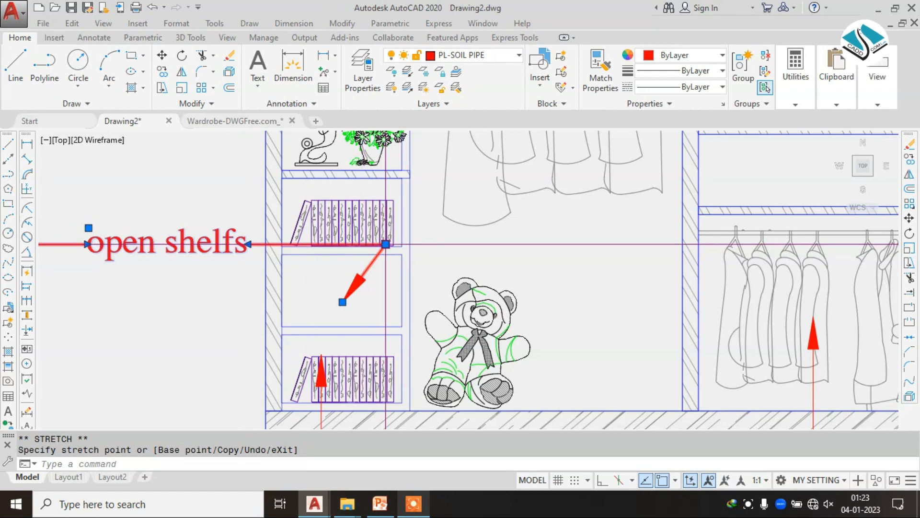
pyautogui.click(386, 244)
pyautogui.click(221, 289)
pyautogui.scroll(-2, 273, 278)
pyautogui.moveTo(274, 260); pyautogui.dragTo(416, 240, button='middle')
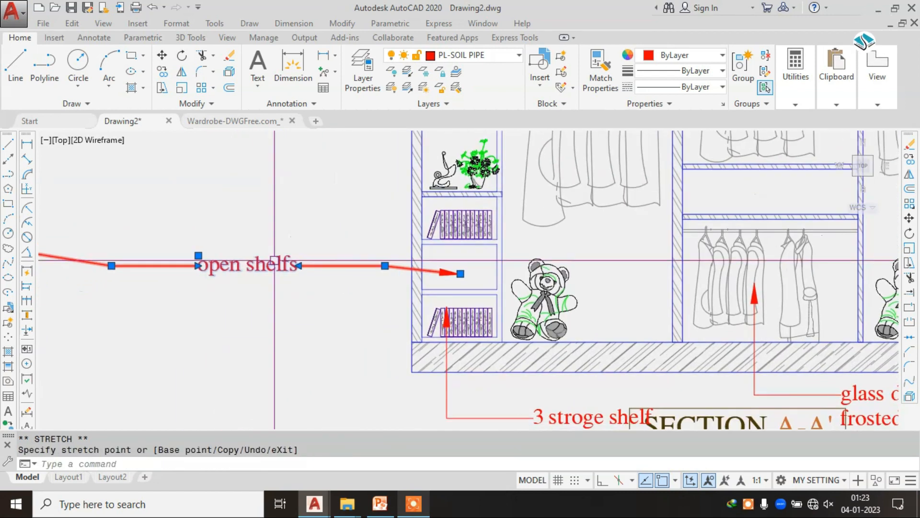
pyautogui.press('Escape')
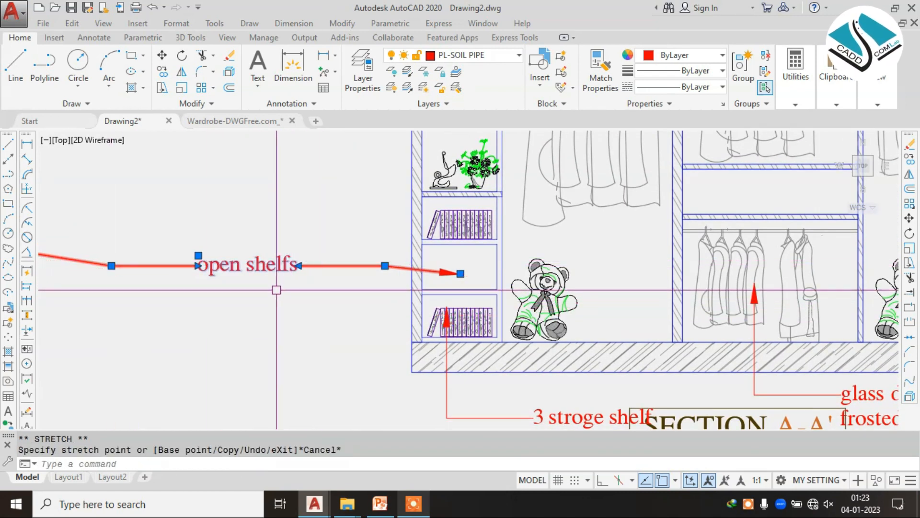
# Step: Stretch the other "open shelfs" arrowhead into the lowest left bookshelf, above its row of books
pyautogui.scroll(-2, 309, 290)
pyautogui.click(98, 258)
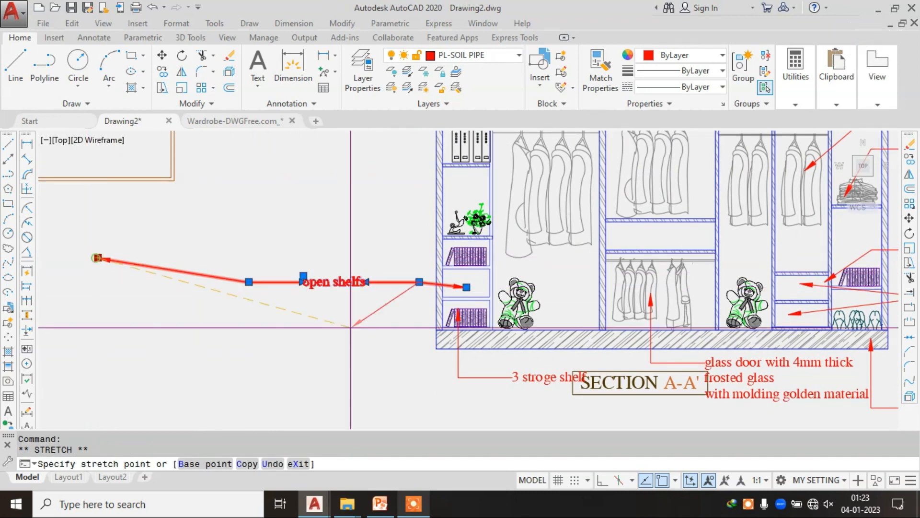
pyautogui.scroll(2, 434, 315)
pyautogui.scroll(1, 437, 312)
pyautogui.click(467, 298)
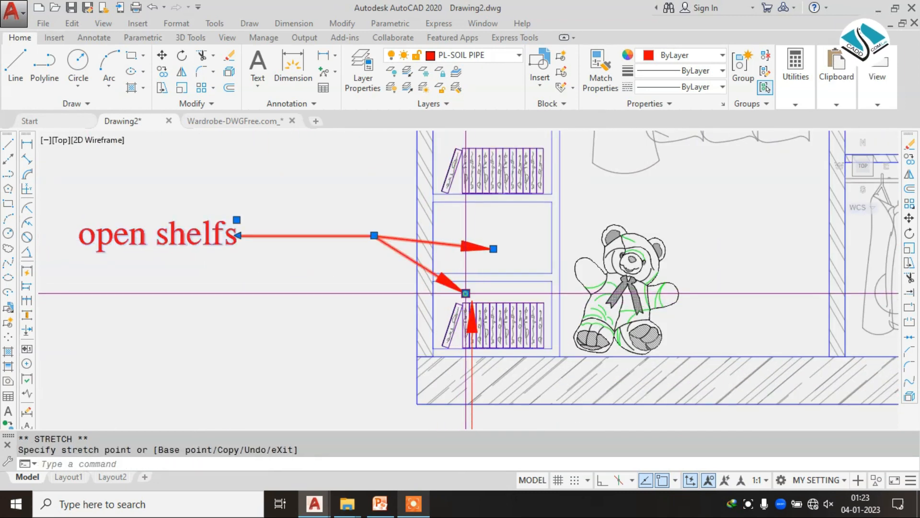
pyautogui.press('Escape')
pyautogui.scroll(-1, 449, 291)
pyautogui.scroll(-3, 450, 291)
pyautogui.scroll(3, 381, 201)
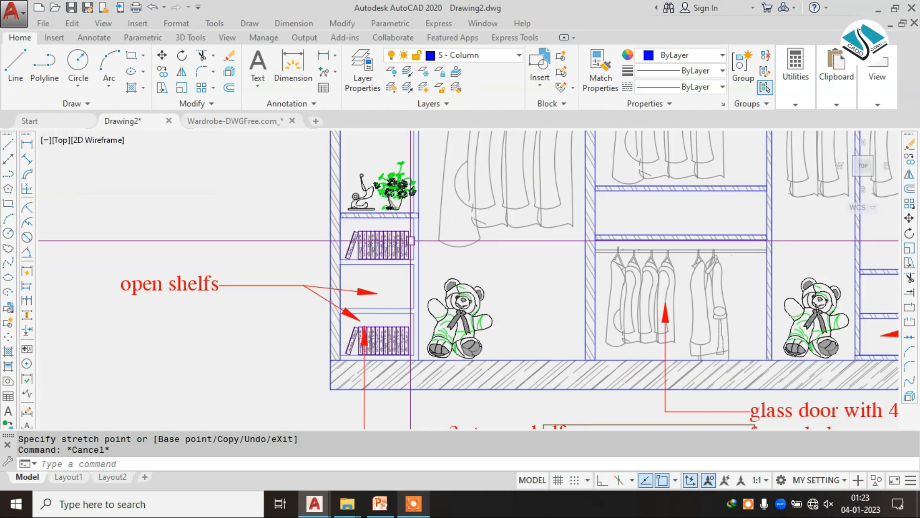
# Step: Add a third leader arrow from the left "open shelfs" note to the upper bookshelf
pyautogui.click(337, 76)
pyautogui.scroll(2, 331, 237)
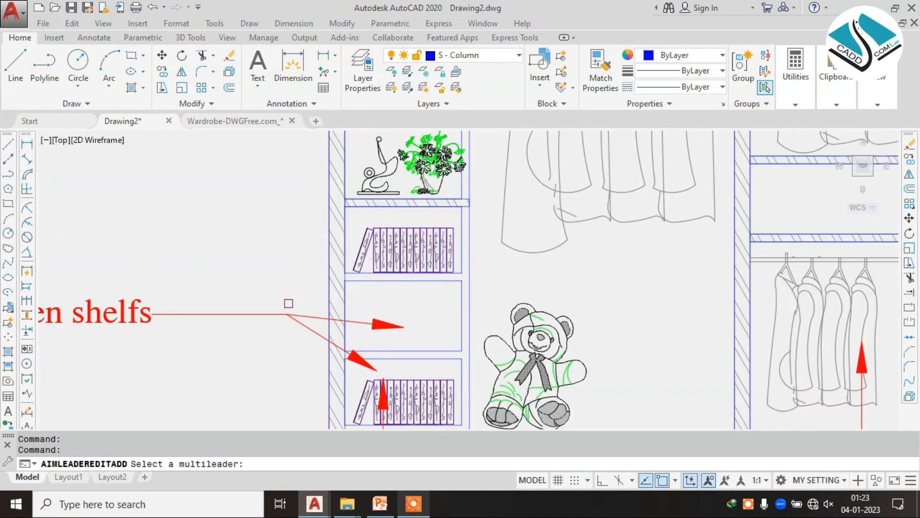
pyautogui.click(288, 312)
pyautogui.scroll(-3, 376, 368)
pyautogui.press('Escape')
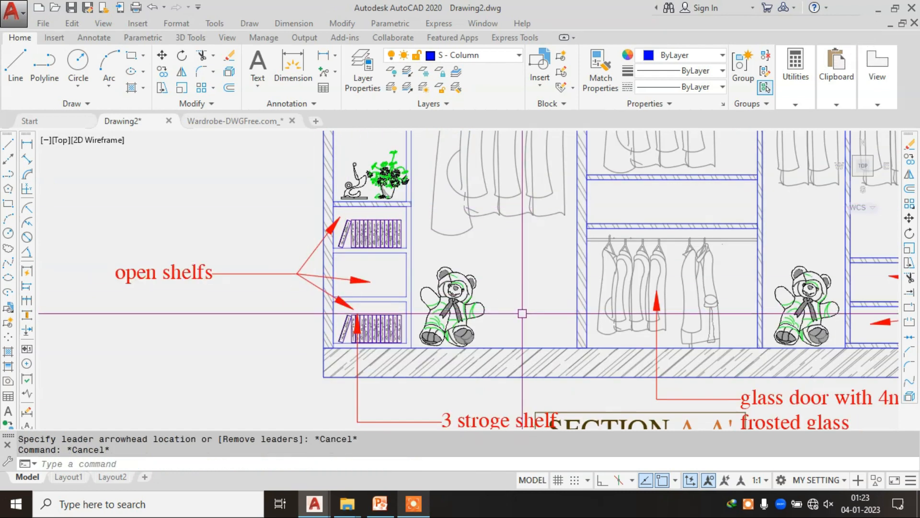
# Step: Compare the section's notes with the reference sheet's sectional elevation in PowerPoint, and examine the notes around the shoe compartment
pyautogui.scroll(-3, 524, 312)
pyautogui.moveTo(520, 243); pyautogui.dragTo(503, 268, button='middle')
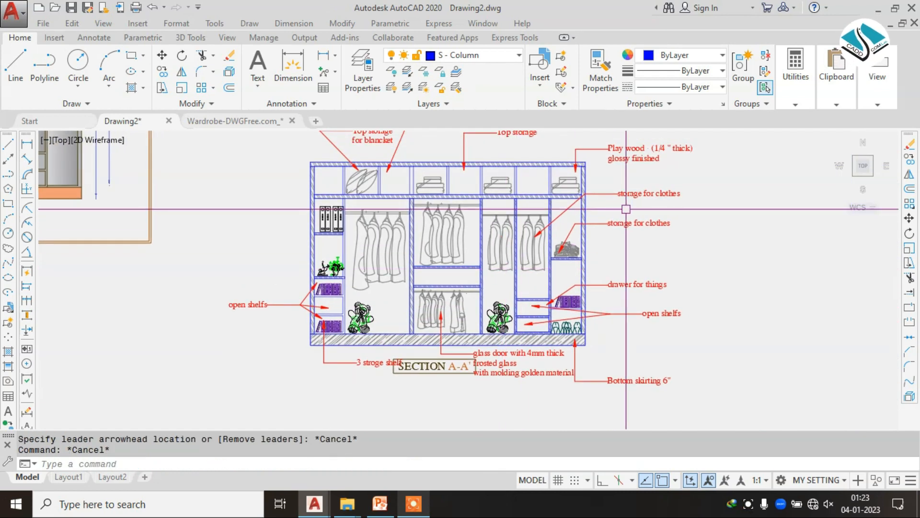
pyautogui.moveTo(626, 207); pyautogui.dragTo(611, 211, button='middle')
pyautogui.click(380, 504)
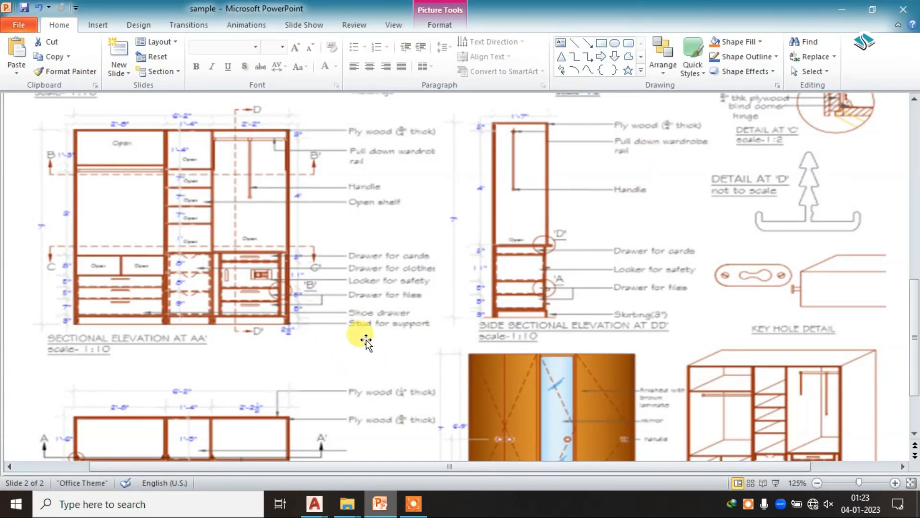
pyautogui.click(848, 9)
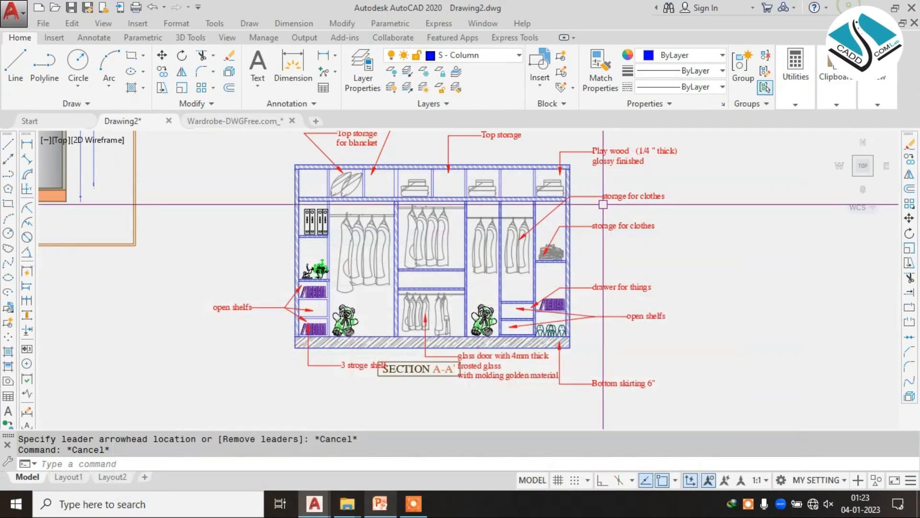
pyautogui.scroll(5, 577, 346)
pyautogui.scroll(-2, 578, 346)
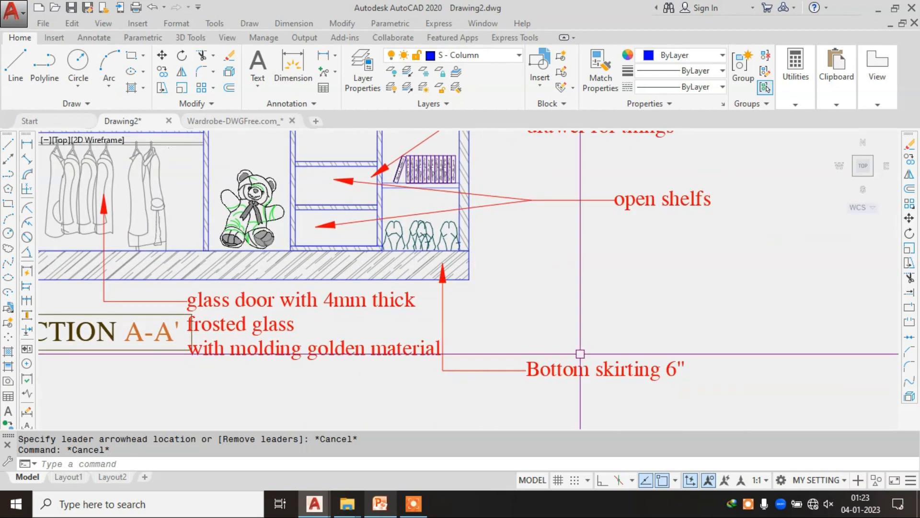
pyautogui.scroll(-1, 556, 324)
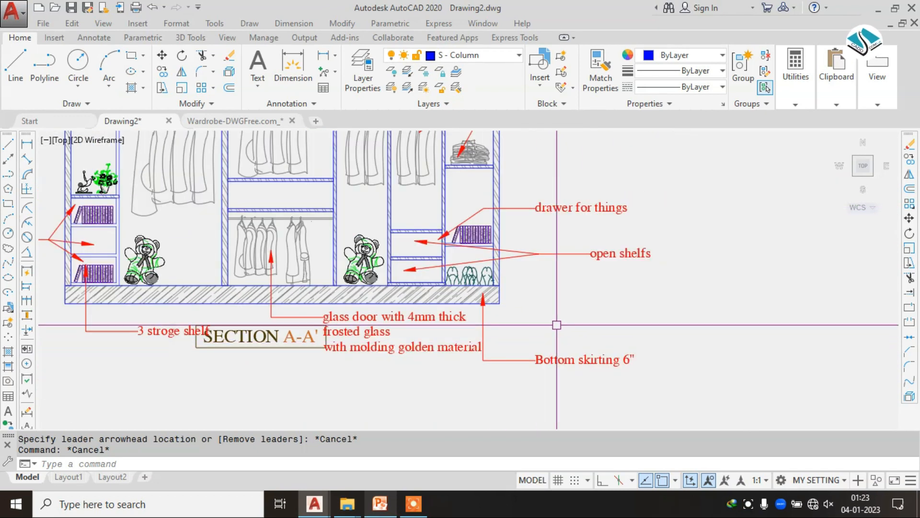
# Step: Copy the "drawer for things" note to the shoe compartment and lower its landing so the leader runs horizontally below "open shelfs"
pyautogui.click(566, 212)
pyautogui.scroll(4, 462, 226)
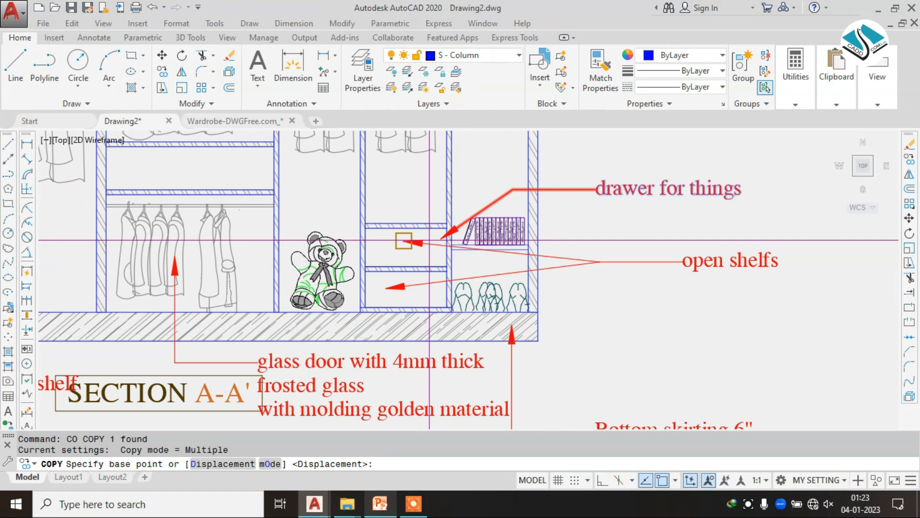
pyautogui.click(462, 225)
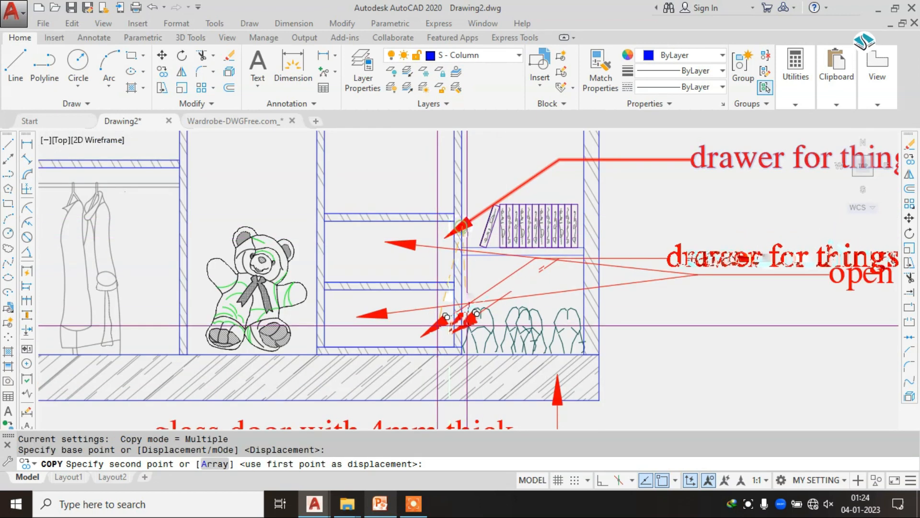
pyautogui.click(559, 331)
pyautogui.moveTo(842, 331); pyautogui.dragTo(611, 309, button='middle')
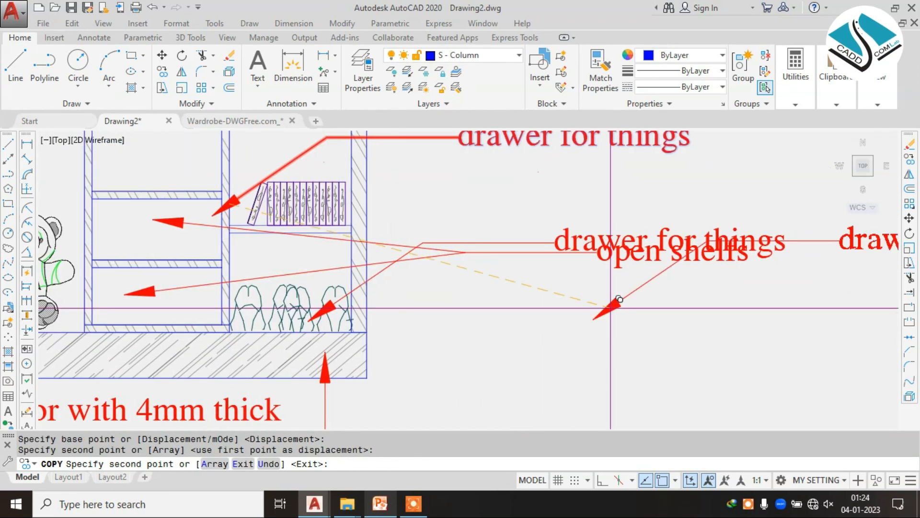
pyautogui.press('Escape')
pyautogui.press('Escape')
pyautogui.click(577, 238)
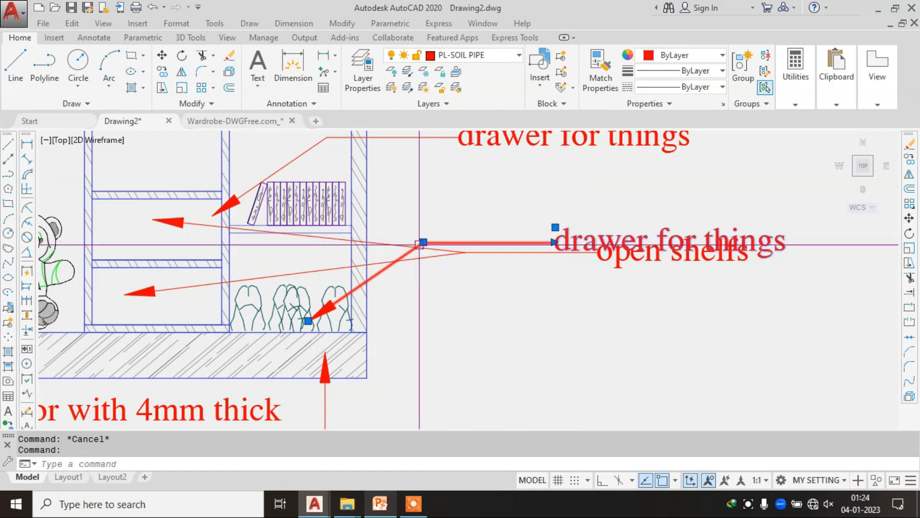
pyautogui.click(605, 317)
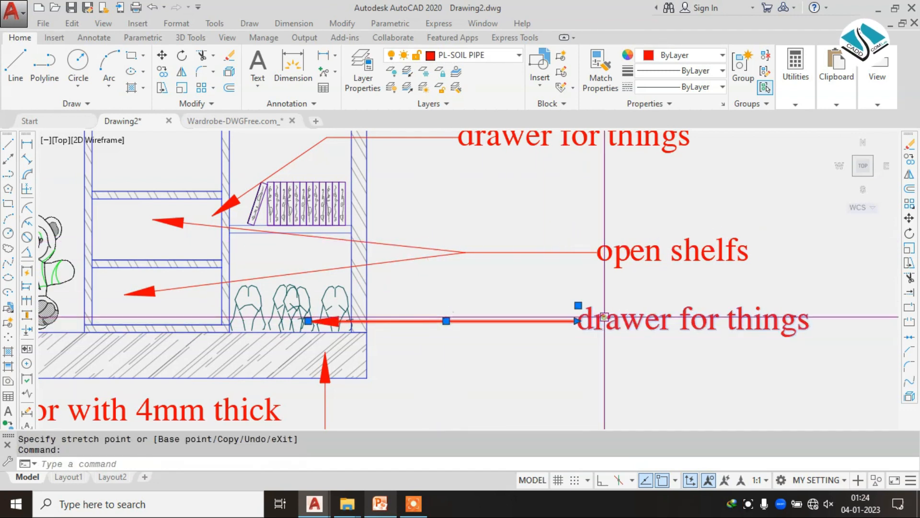
# Step: Change the copied note's text to "for shoe drawer", checking the wording on the PowerPoint reference sheet
pyautogui.doubleClick(605, 317)
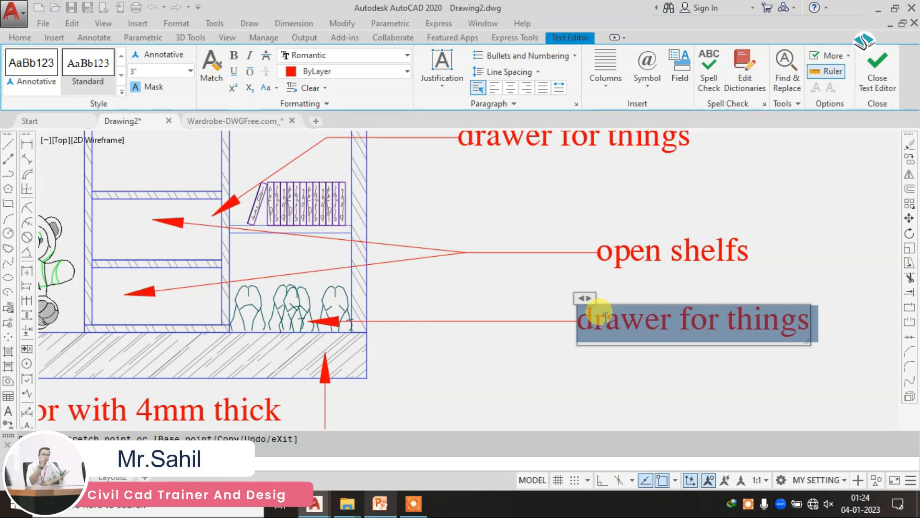
pyautogui.write('for sho')
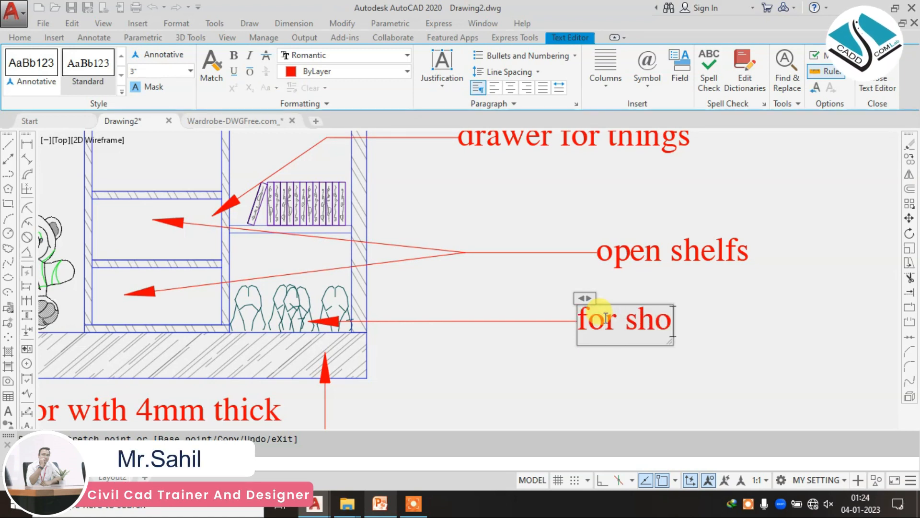
pyautogui.write('ew')
pyautogui.press('BackSpace')
pyautogui.press('BackSpace')
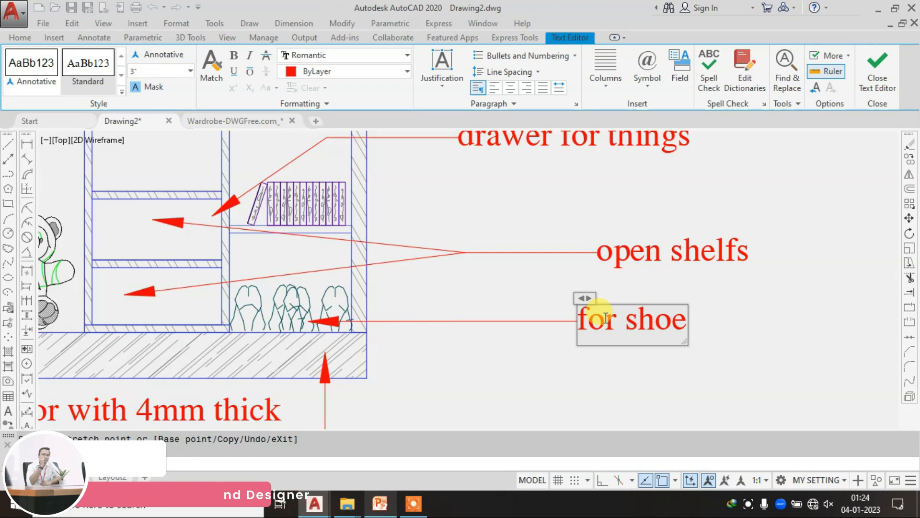
pyautogui.write('w')
pyautogui.click(380, 503)
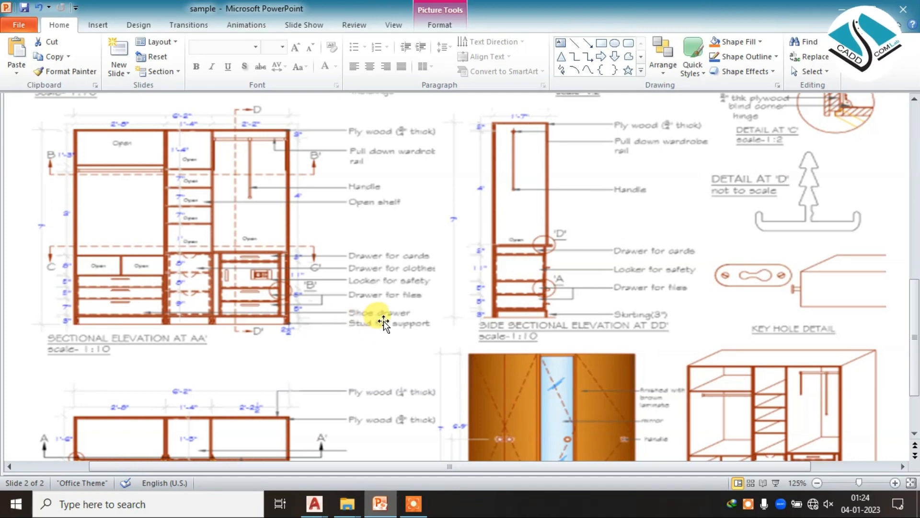
pyautogui.click(315, 503)
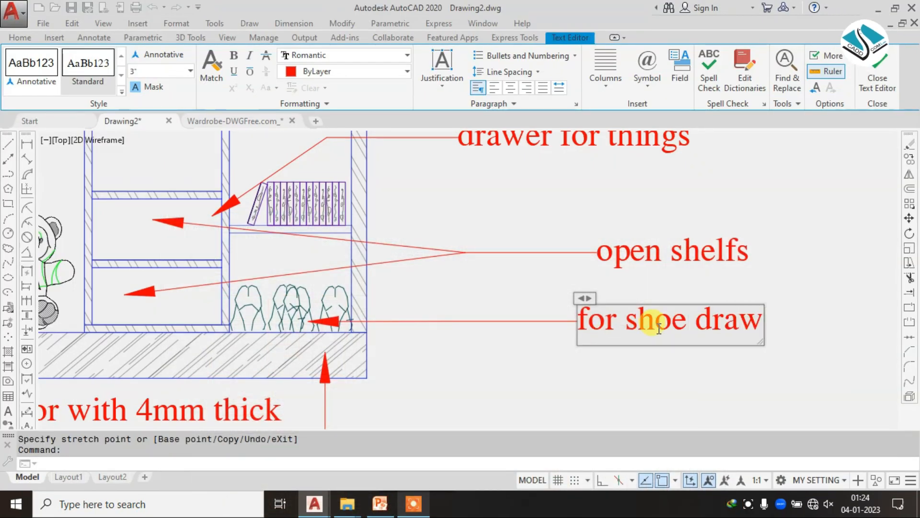
pyautogui.click(799, 322)
pyautogui.scroll(-5, 545, 309)
pyautogui.press('Escape')
pyautogui.scroll(-3, 387, 333)
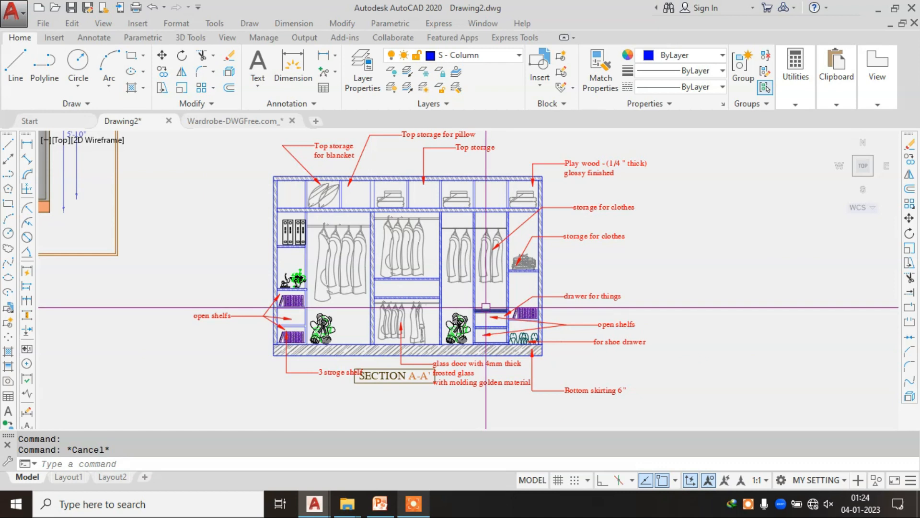
# Step: Move the wardrobe plan, with its notes and SECTION A-A' title, slightly up and right above the section elevation
pyautogui.scroll(-3, 570, 300)
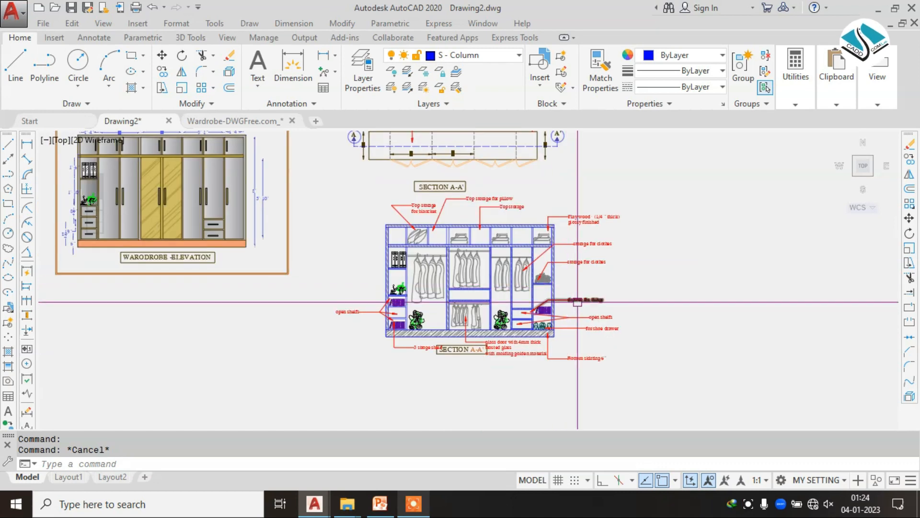
pyautogui.scroll(-3, 559, 202)
pyautogui.scroll(3, 668, 253)
pyautogui.click(736, 156)
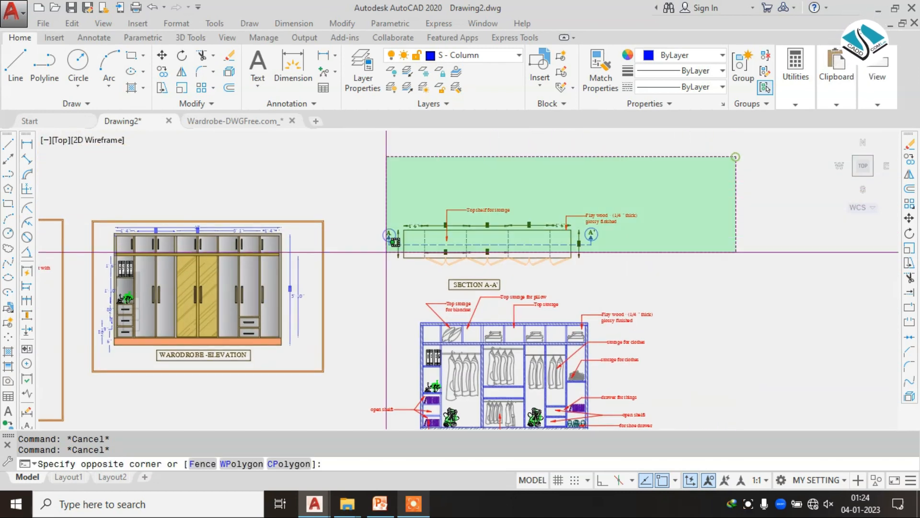
pyautogui.click(360, 281)
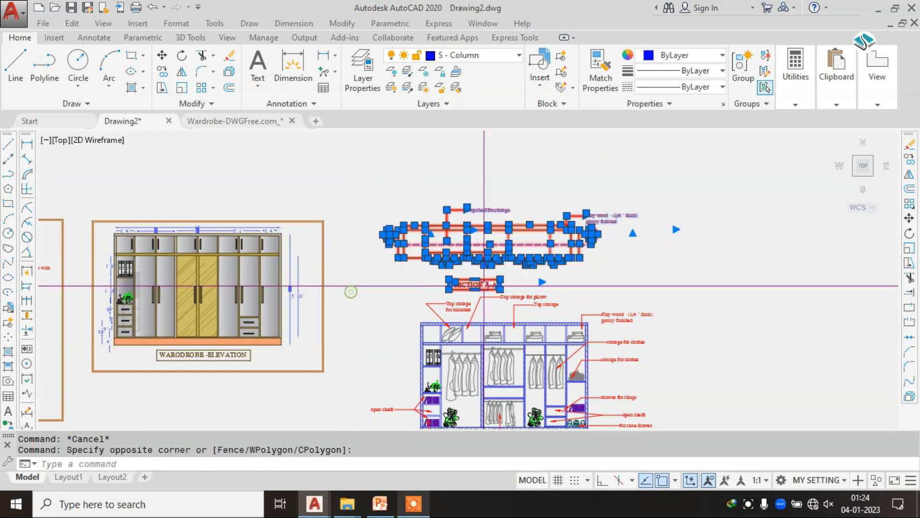
pyautogui.scroll(3, 488, 283)
pyautogui.write('m')
pyautogui.press('Return')
pyautogui.click(530, 235)
pyautogui.press('Escape')
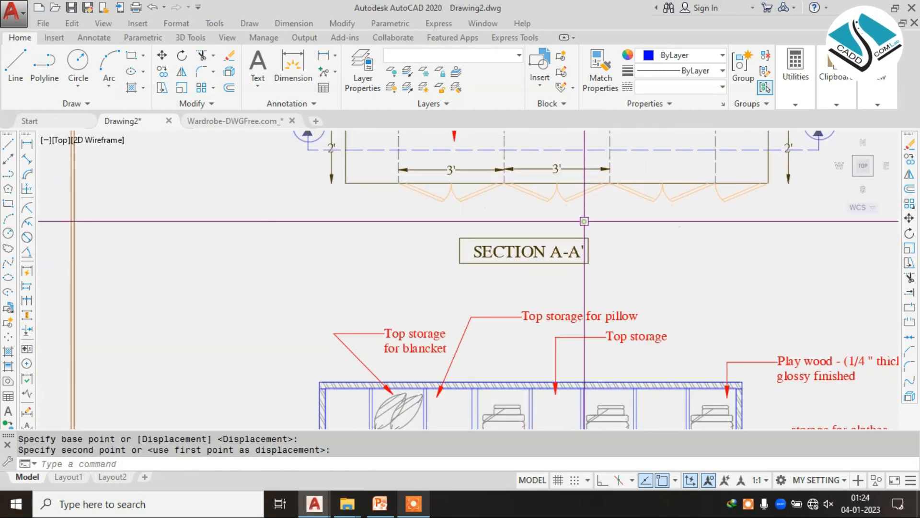
# Step: Draw a rectangular frame around the section plan and the annotated section elevation, enclosing most of their notes and titles
pyautogui.scroll(-5, 586, 216)
pyautogui.write('r')
pyautogui.press('Escape')
pyautogui.write('rec')
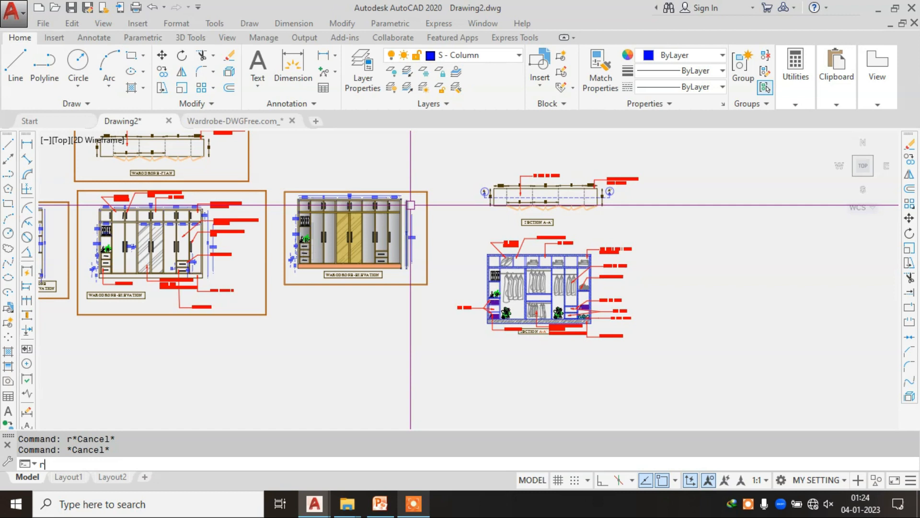
pyautogui.press('Return')
pyautogui.click(449, 164)
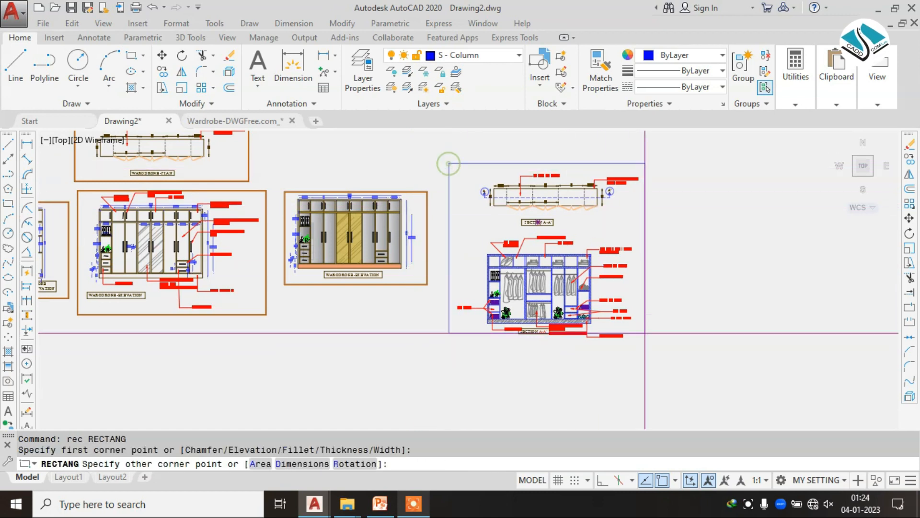
pyautogui.click(653, 361)
# Step: Offset the new frame rectangle outward at the default distance to make a double border
pyautogui.write('o')
pyautogui.press('Return')
pyautogui.press('Return')
pyautogui.click(653, 361)
pyautogui.click(688, 367)
pyautogui.press('Escape')
pyautogui.press('Escape')
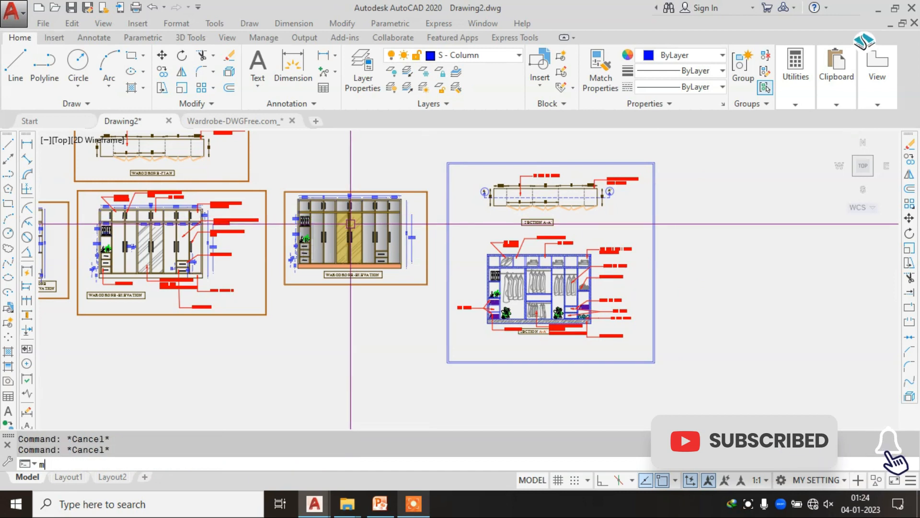
# Step: Match the new double border's properties to the brown frame around the coloured wardrobe elevation
pyautogui.scroll(2, 268, 171)
pyautogui.click(307, 200)
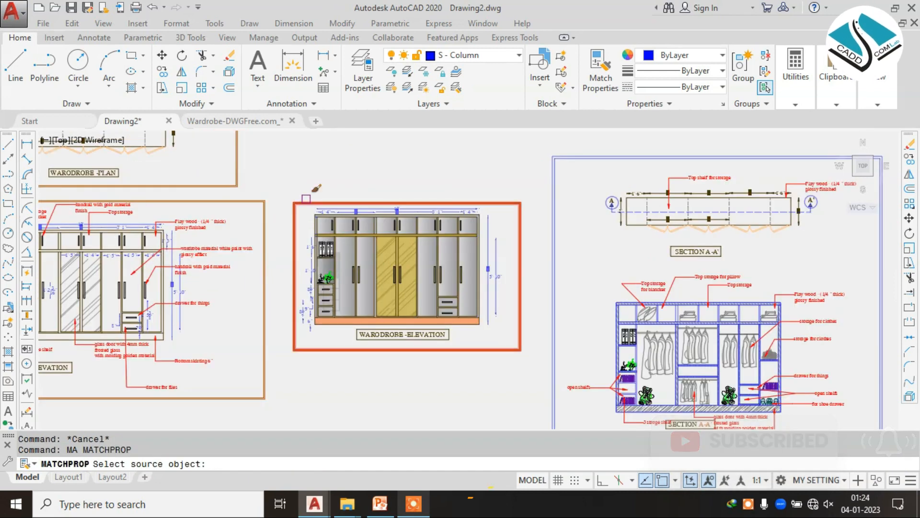
pyautogui.click(597, 142)
pyautogui.click(566, 170)
pyautogui.scroll(-4, 502, 145)
pyautogui.press('Escape')
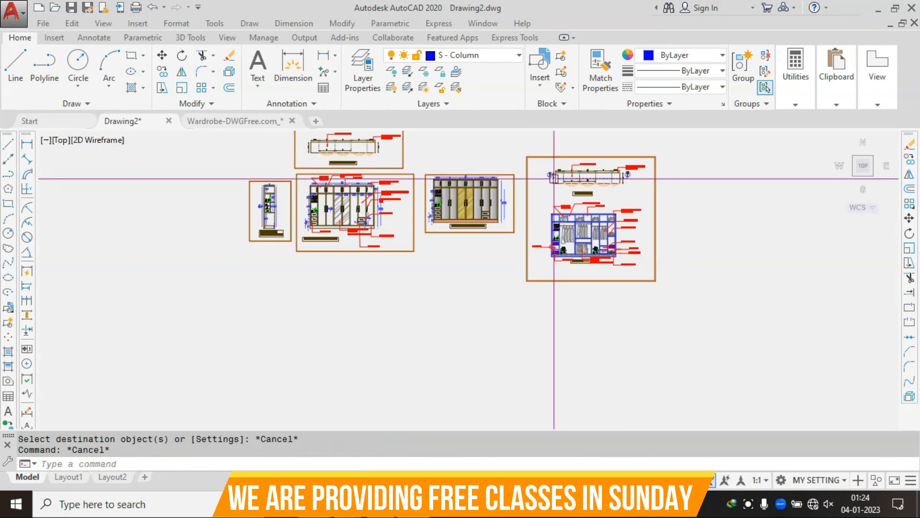
# Step: Move the coloured wardrobe elevation sheet with its frame up, so it sits to the right of the wardrobe plan sheet
pyautogui.press('Escape')
pyautogui.scroll(2, 501, 187)
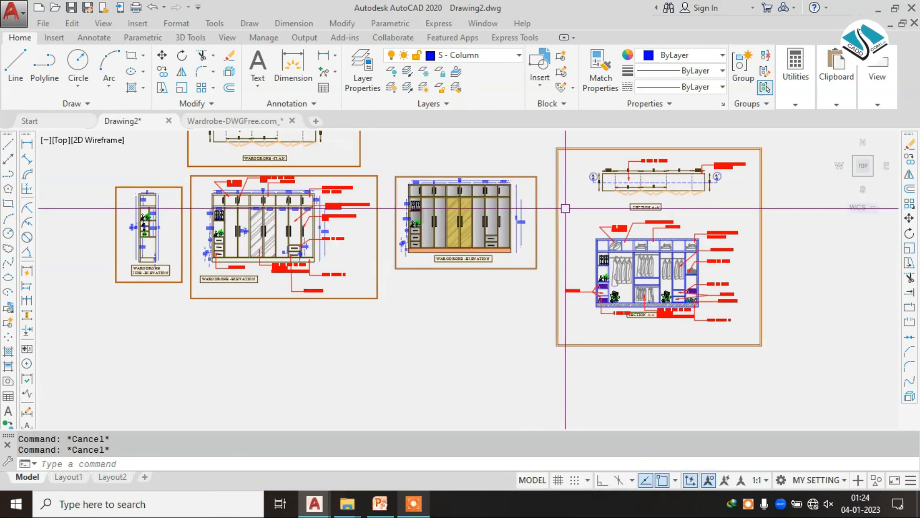
pyautogui.moveTo(563, 231)
pyautogui.mouseDown(button='middle')
pyautogui.moveTo(518, 233)
pyautogui.moveTo(482, 253)
pyautogui.mouseUp(button='middle')
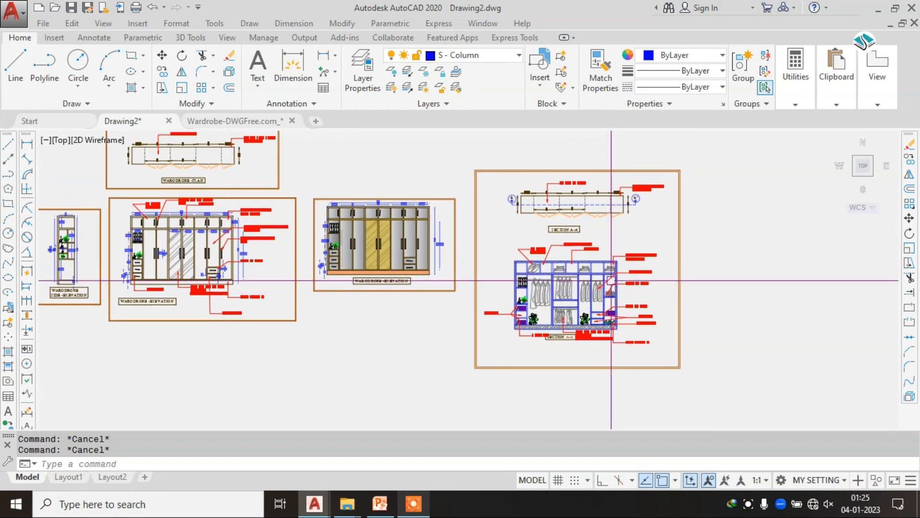
pyautogui.scroll(2, 545, 242)
pyautogui.click(545, 242)
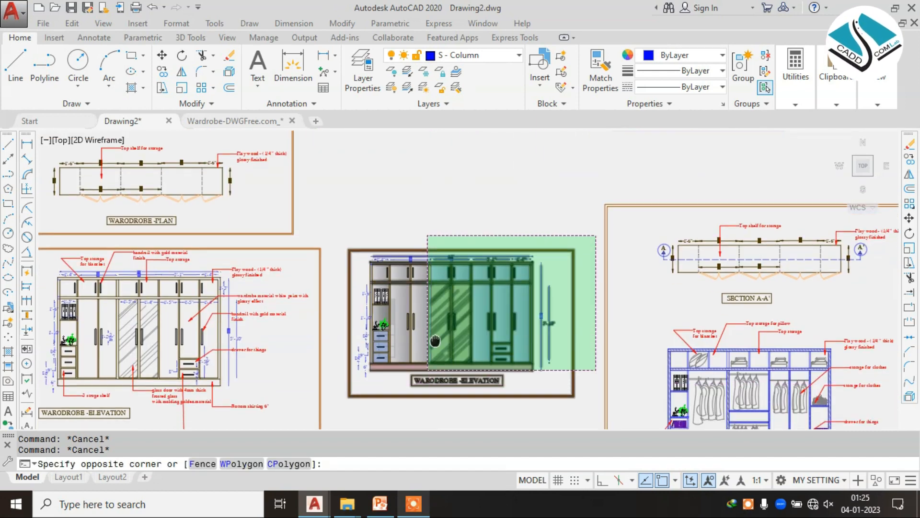
pyautogui.scroll(1, 365, 376)
pyautogui.click(365, 376)
pyautogui.write('m')
pyautogui.press('Return')
pyautogui.click(439, 347)
pyautogui.moveTo(430, 179); pyautogui.dragTo(466, 295, button='middle')
pyautogui.scroll(-2, 478, 281)
pyautogui.press('Escape')
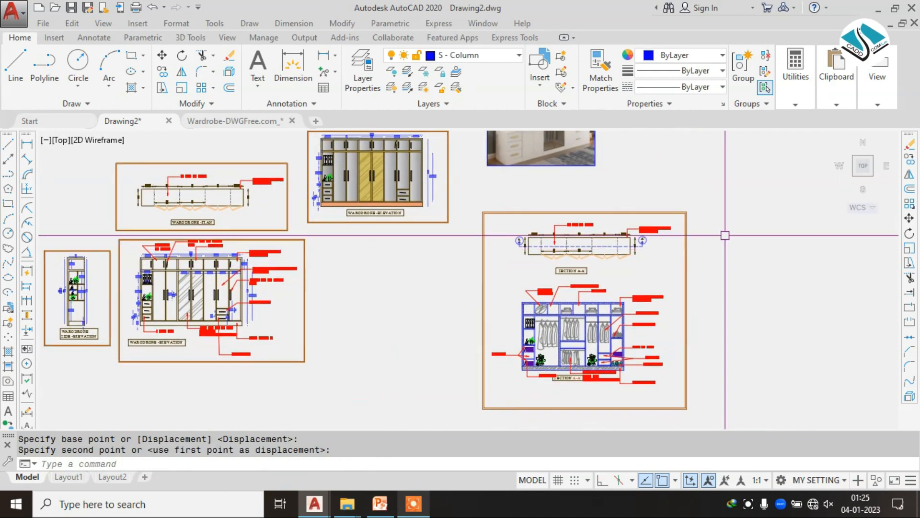
# Step: Move the framed section A-A' sheet left, closer to the annotated wardrobe elevation sheet
pyautogui.click(751, 212)
pyautogui.click(476, 413)
pyautogui.write('m')
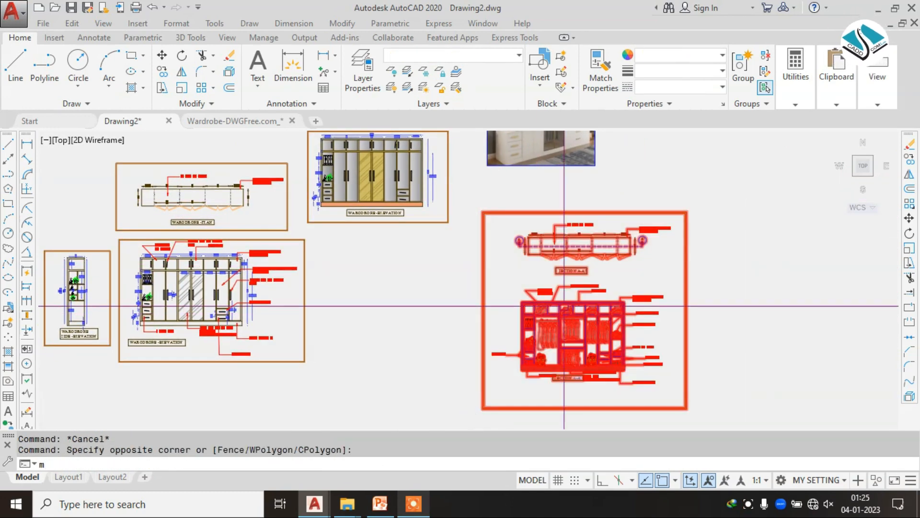
pyautogui.press('Return')
pyautogui.click(552, 306)
pyautogui.click(412, 316)
pyautogui.press('Escape')
# Step: Move the wardrobe reference photo slightly up and left, beside the coloured elevation sheet
pyautogui.moveTo(459, 248)
pyautogui.mouseDown(button='middle')
pyautogui.moveTo(457, 260)
pyautogui.moveTo(491, 316)
pyautogui.moveTo(490, 358)
pyautogui.moveTo(446, 243)
pyautogui.mouseUp(button='middle')
pyautogui.click(610, 239)
pyautogui.click(526, 278)
pyautogui.write('m')
pyautogui.press('Return')
pyautogui.click(530, 261)
pyautogui.click(500, 227)
pyautogui.press('Escape')
# Step: Set the grid snap type to isometric snap in the drafting settings
pyautogui.moveTo(509, 220); pyautogui.dragTo(497, 246, button='middle')
pyautogui.moveTo(483, 332); pyautogui.dragTo(476, 246, button='middle')
pyautogui.scroll(2, 432, 312)
pyautogui.scroll(-1, 438, 318)
pyautogui.scroll(1, 431, 318)
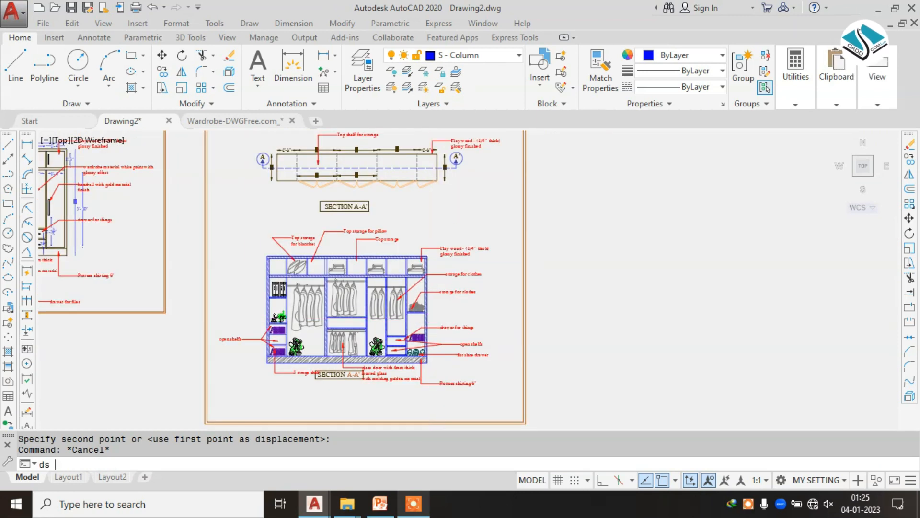
pyautogui.write('ds')
pyautogui.press('Return')
pyautogui.moveTo(249, 36); pyautogui.dragTo(721, 43)
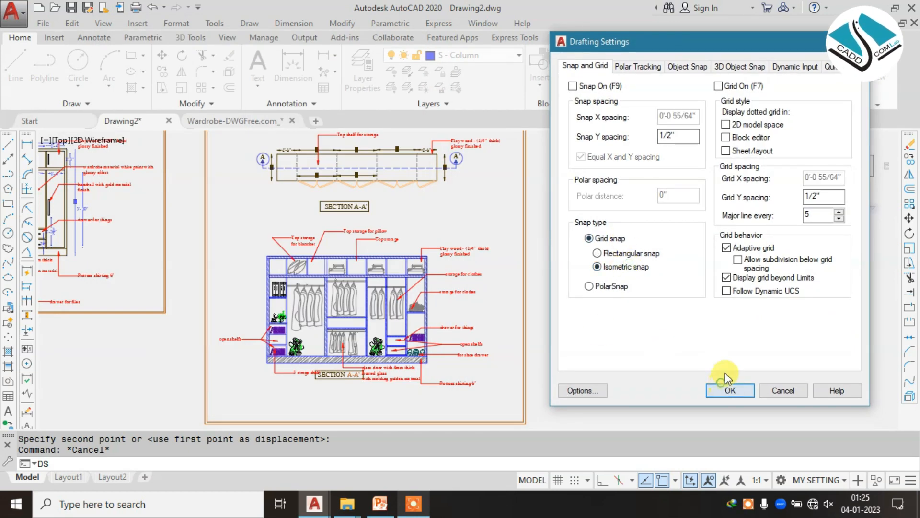
pyautogui.click(727, 387)
# Step: Switch to PowerPoint, view the sample slide's wardrobe sections and isometric sketch, and return to AutoCAD
pyautogui.moveTo(497, 278); pyautogui.dragTo(436, 262, button='middle')
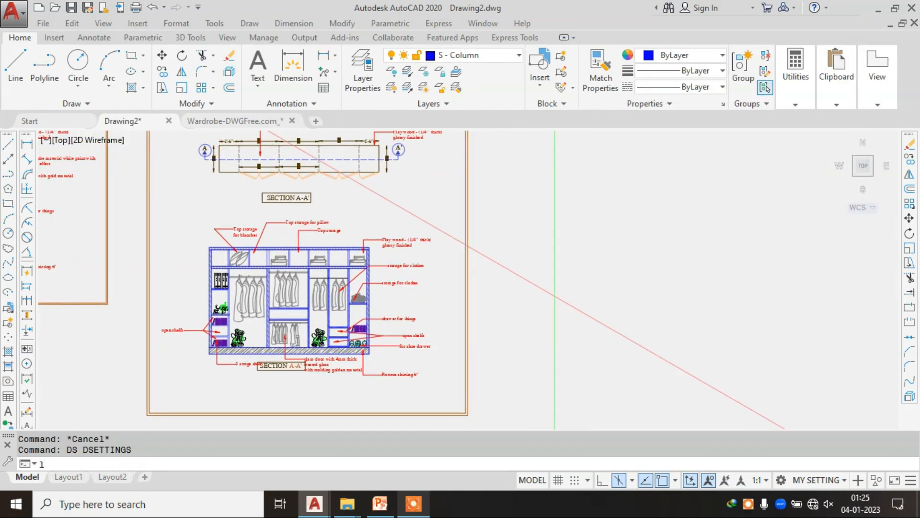
pyautogui.scroll(-3, 650, 403)
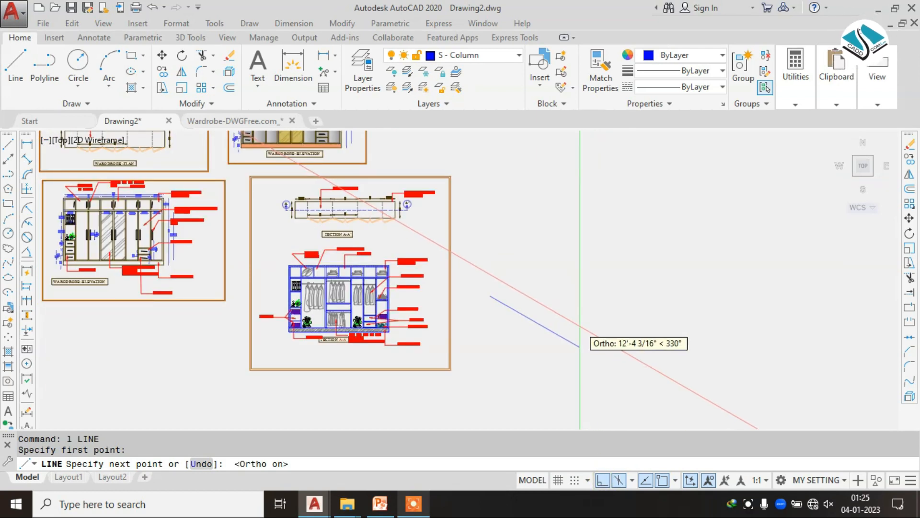
pyautogui.click(400, 505)
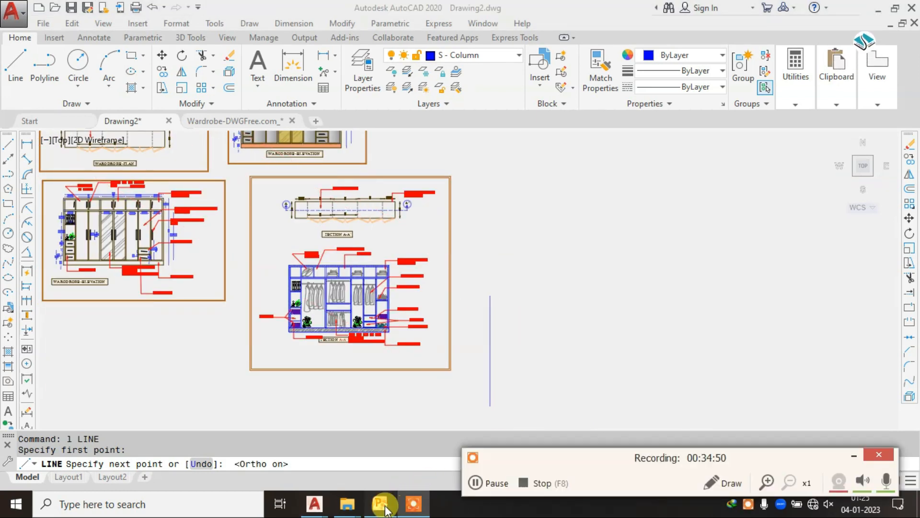
pyautogui.click(380, 504)
pyautogui.click(854, 456)
pyautogui.scroll(-3, 469, 243)
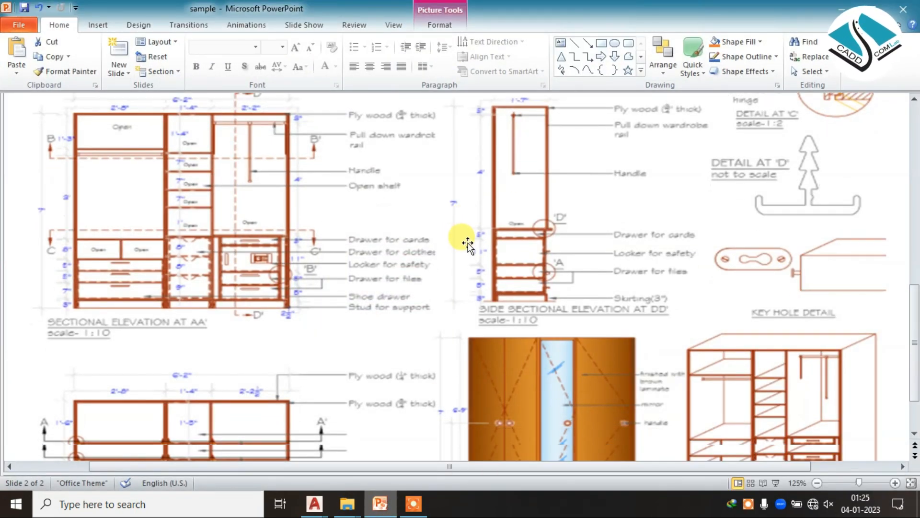
pyautogui.click(843, 14)
pyautogui.scroll(2, 536, 301)
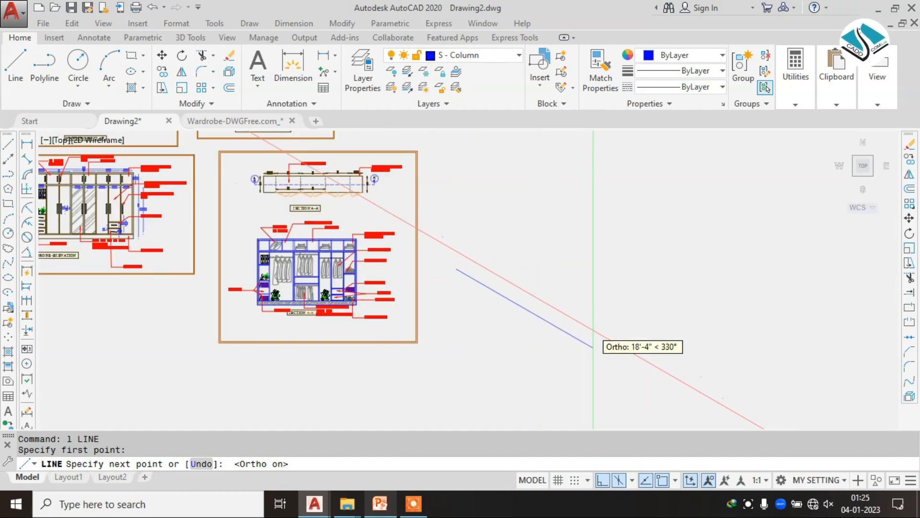
# Step: Draw a 12' base line along the 330° isometric axis to the right of the section sheet
pyautogui.write("'")
pyautogui.press('Return')
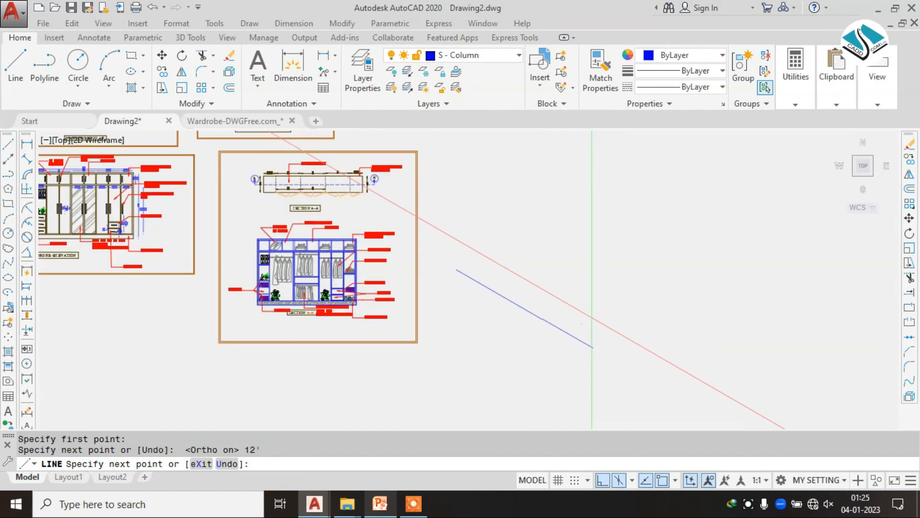
pyautogui.scroll(4, 560, 236)
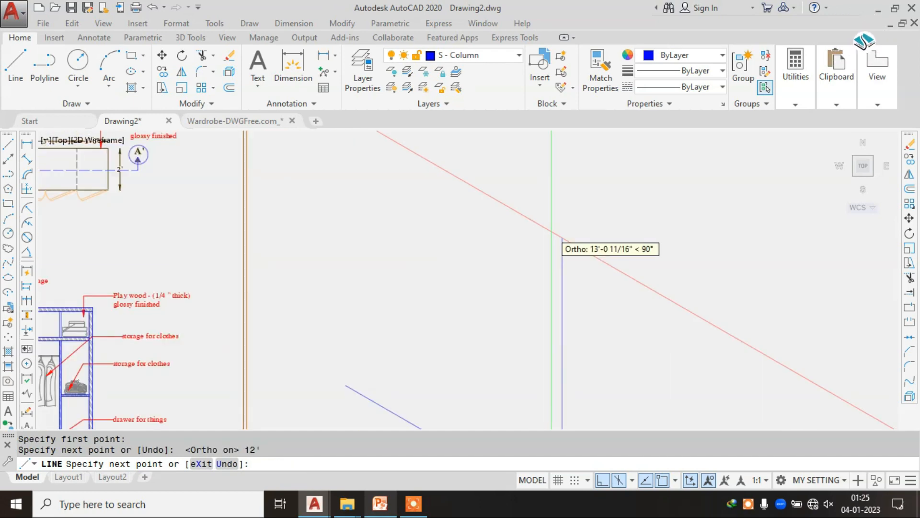
pyautogui.scroll(-4, 561, 237)
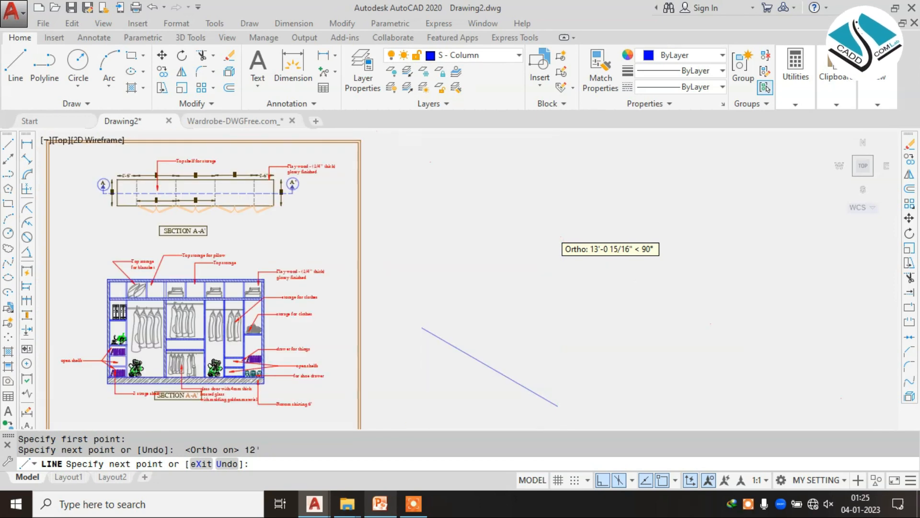
pyautogui.press('Escape')
pyautogui.scroll(-4, 656, 251)
pyautogui.press('Escape')
# Step: Examine the dimensions of the wardrobe side elevation and the front elevation
pyautogui.scroll(4, 305, 255)
pyautogui.scroll(4, 223, 179)
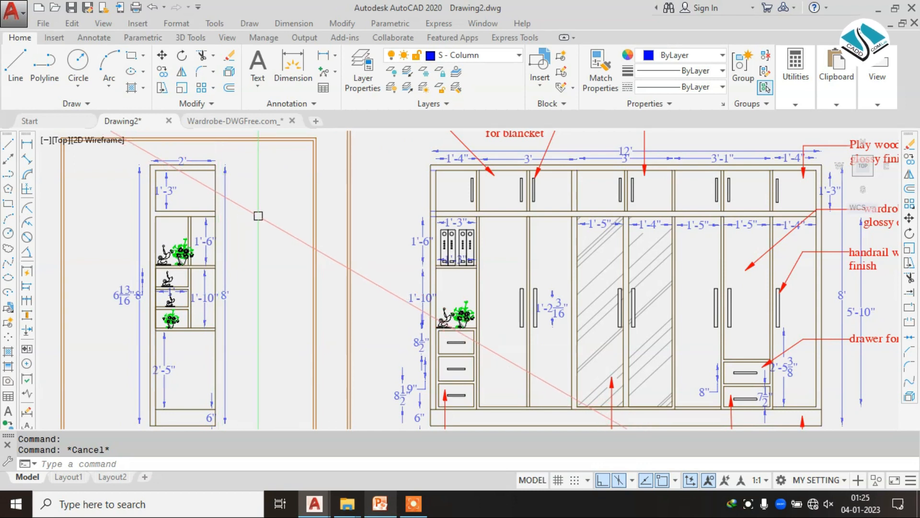
pyautogui.scroll(-2, 307, 219)
pyautogui.scroll(1, 607, 212)
pyautogui.scroll(-1, 586, 213)
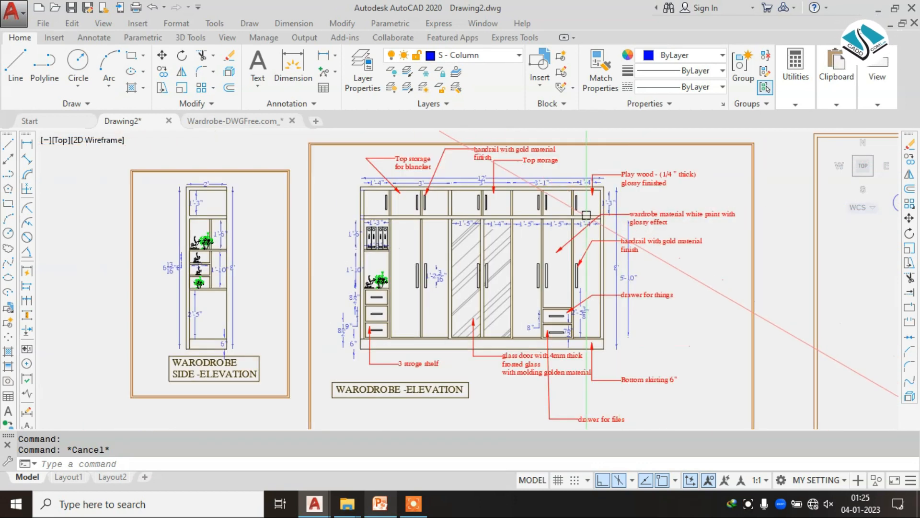
pyautogui.moveTo(504, 212); pyautogui.dragTo(462, 345, button='middle')
pyautogui.scroll(-4, 462, 343)
pyautogui.moveTo(511, 304); pyautogui.dragTo(530, 295, button='middle')
pyautogui.scroll(2, 646, 265)
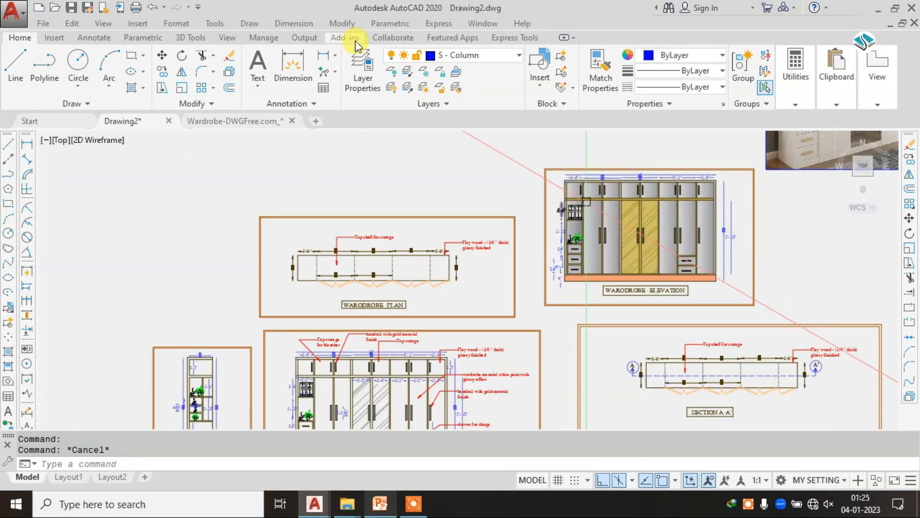
# Step: Add a linear dimension for the wardrobe elevation's overall height along its left side
pyautogui.press('Escape')
pyautogui.click(306, 24)
pyautogui.click(313, 58)
pyautogui.moveTo(285, 353); pyautogui.dragTo(315, 190, button='middle')
pyautogui.scroll(5, 315, 190)
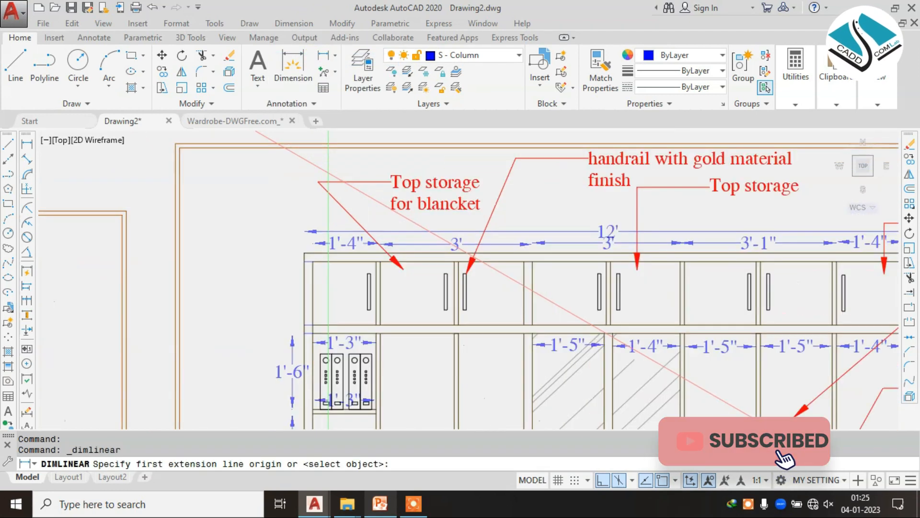
pyautogui.click(302, 248)
pyautogui.scroll(-3, 302, 248)
pyautogui.scroll(2, 354, 309)
pyautogui.scroll(4, 343, 324)
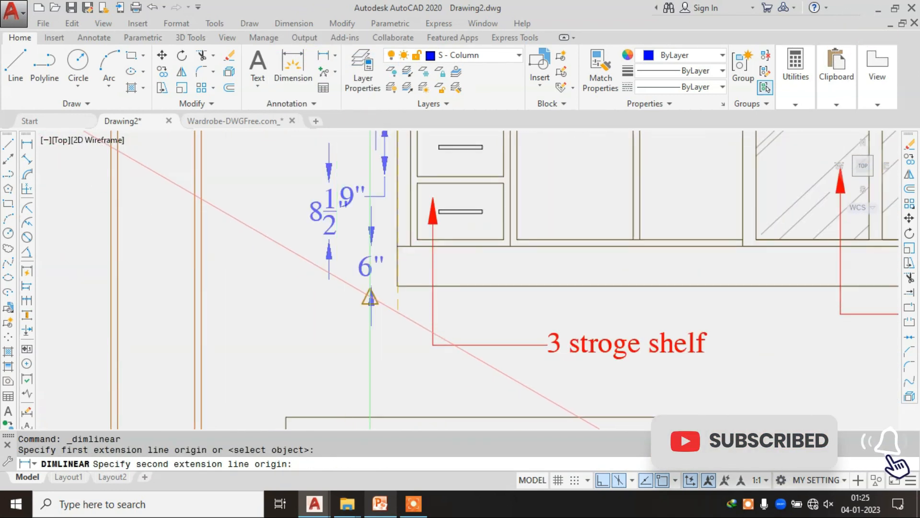
pyautogui.click(398, 286)
pyautogui.scroll(-2, 399, 285)
pyautogui.moveTo(351, 185); pyautogui.dragTo(357, 286, button='middle')
pyautogui.click(337, 239)
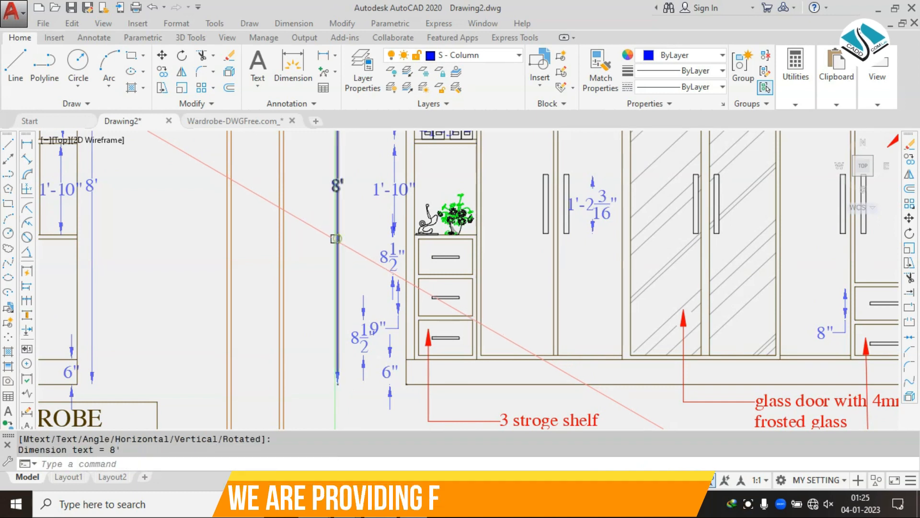
# Step: Draw an 8' vertical line up from the base line's left end, continuing with an overlong parallel top line at 330°
pyautogui.scroll(-6, 337, 239)
pyautogui.moveTo(782, 285); pyautogui.dragTo(361, 233, button='middle')
pyautogui.scroll(-4, 361, 234)
pyautogui.scroll(4, 458, 225)
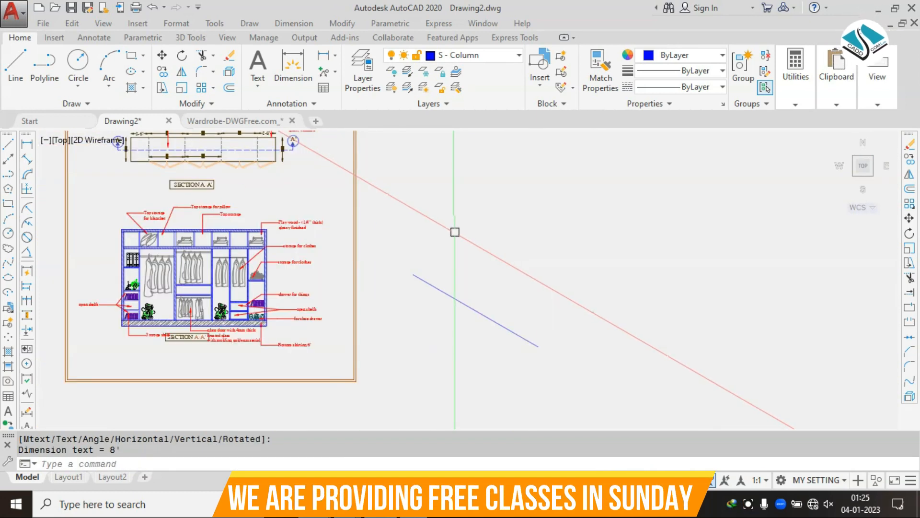
pyautogui.write('l')
pyautogui.press('Return')
pyautogui.click(414, 274)
pyautogui.moveTo(414, 275); pyautogui.dragTo(424, 322, button='middle')
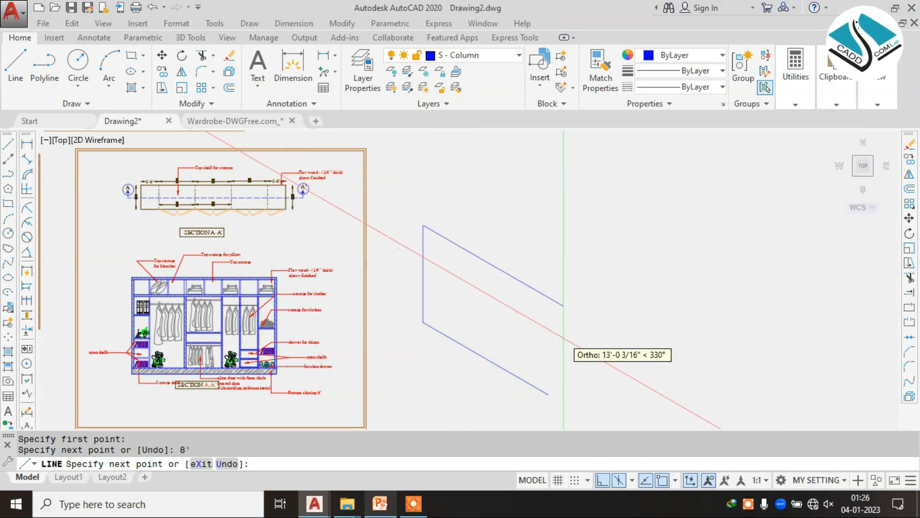
pyautogui.moveTo(552, 335); pyautogui.dragTo(531, 300, button='middle')
pyautogui.click(593, 300)
pyautogui.press('Escape')
# Step: Draw a vertical line from the base line's right end up past the top line
pyautogui.press('Return')
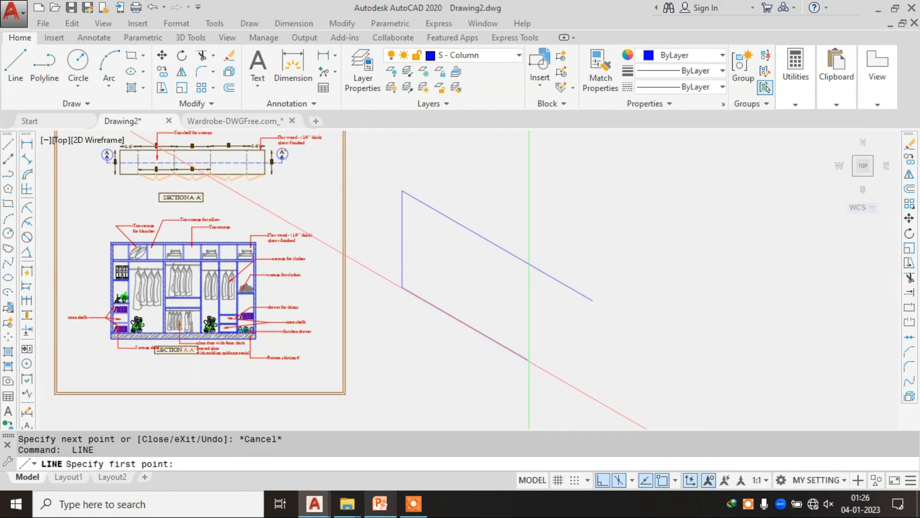
pyautogui.click(529, 360)
pyautogui.click(528, 197)
pyautogui.press('Escape')
# Step: Trim the overhanging ends of the right vertical and top lines to close the isometric front face
pyautogui.write('tr')
pyautogui.press('Return')
pyautogui.press('Return')
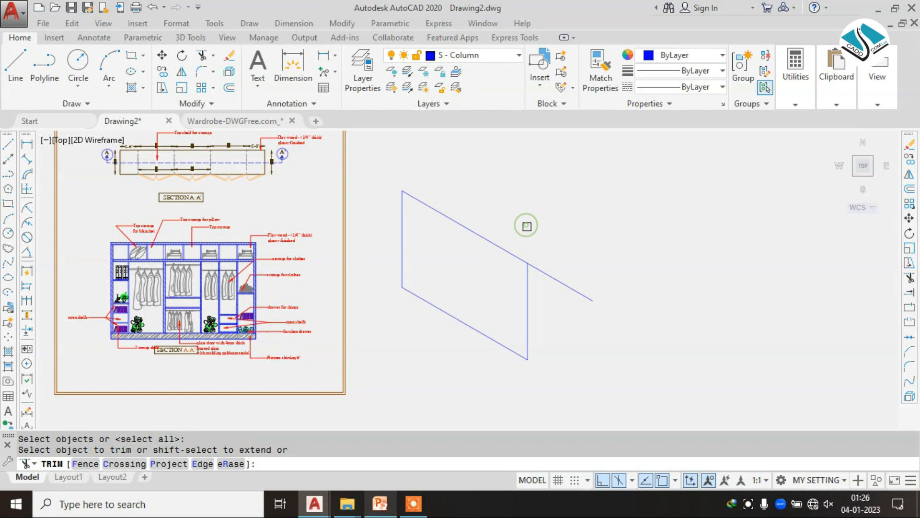
pyautogui.click(548, 275)
pyautogui.click(557, 295)
pyautogui.press('Escape')
pyautogui.press('Escape')
# Step: On the top isoplane, draw a 2' depth edge from the front face's upper-left corner and continue with an overlong back edge at 330°
pyautogui.moveTo(438, 196); pyautogui.dragTo(501, 217, button='middle')
pyautogui.press('Escape')
pyautogui.write('1')
pyautogui.click(465, 211)
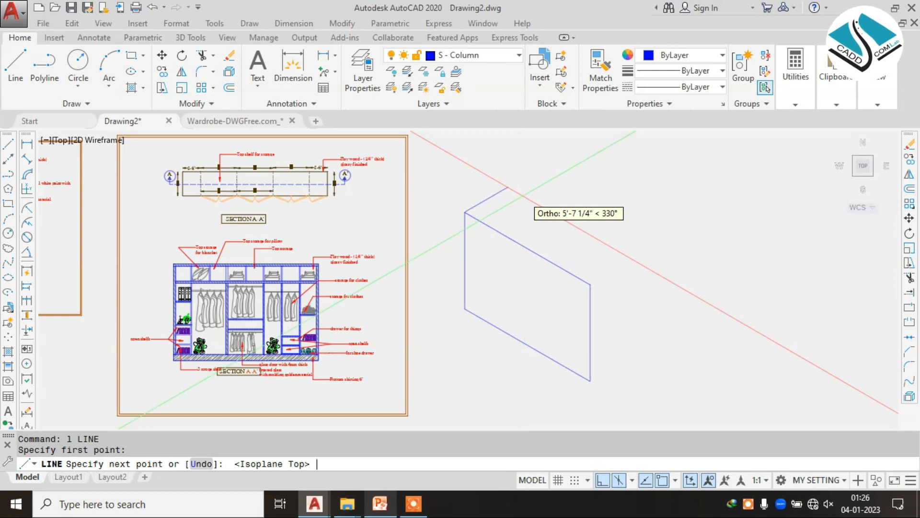
pyautogui.press('Return')
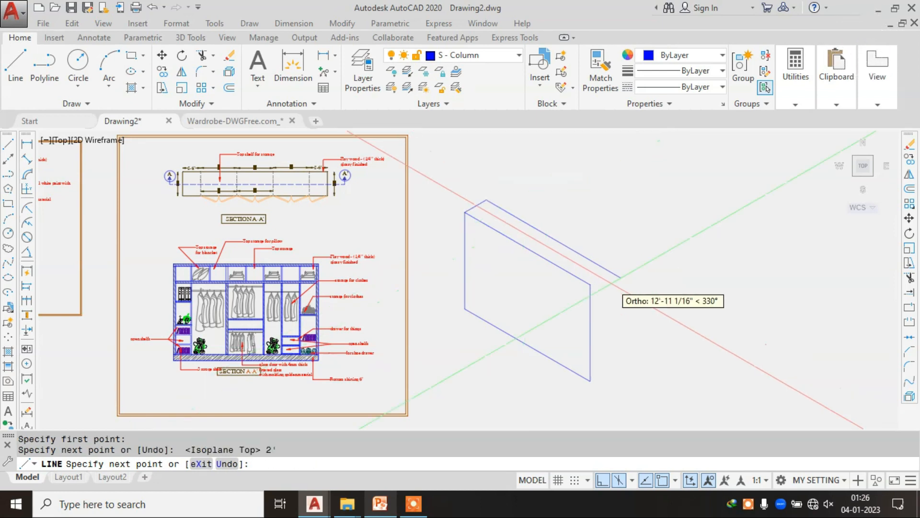
pyautogui.click(656, 307)
pyautogui.press('Escape')
# Step: Draw a depth line from the front face's upper-right corner at 30°, crossing the top back edge
pyautogui.press('Return')
pyautogui.click(590, 285)
pyautogui.click(645, 253)
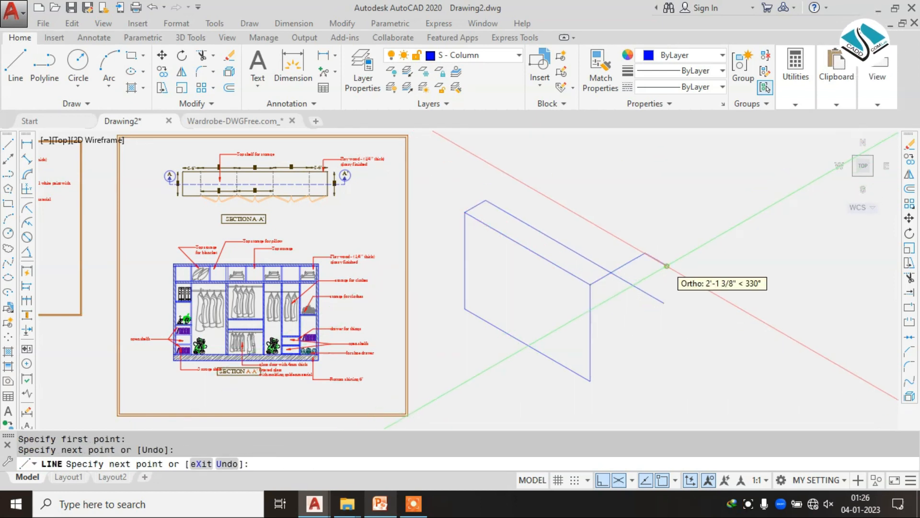
pyautogui.press('Escape')
pyautogui.press('Escape')
# Step: Draw a 2' depth edge from the front face's lower-right corner, continuing with a vertical line up past the top of the box
pyautogui.press('Return')
pyautogui.click(590, 381)
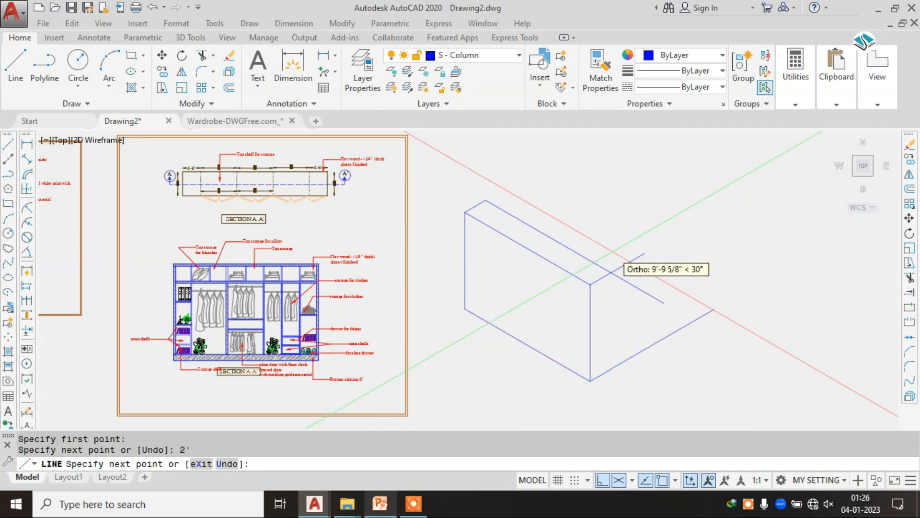
pyautogui.press('F5')
pyautogui.click(608, 226)
pyautogui.press('Escape')
# Step: Trim the overhanging line ends at the box's upper-right rear corner
pyautogui.write('tr')
pyautogui.press('Return')
pyautogui.press('Return')
pyautogui.click(607, 252)
pyautogui.click(641, 235)
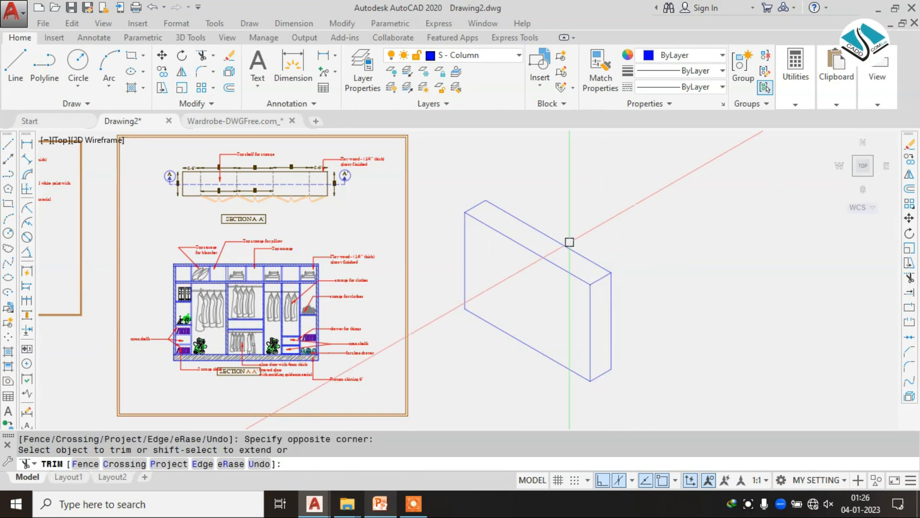
pyautogui.press('Escape')
# Step: Move the whole isometric box down and right with ortho off, and turn ortho back on
pyautogui.click(675, 181)
pyautogui.click(456, 386)
pyautogui.write('m')
pyautogui.press('space')
pyautogui.click(559, 323)
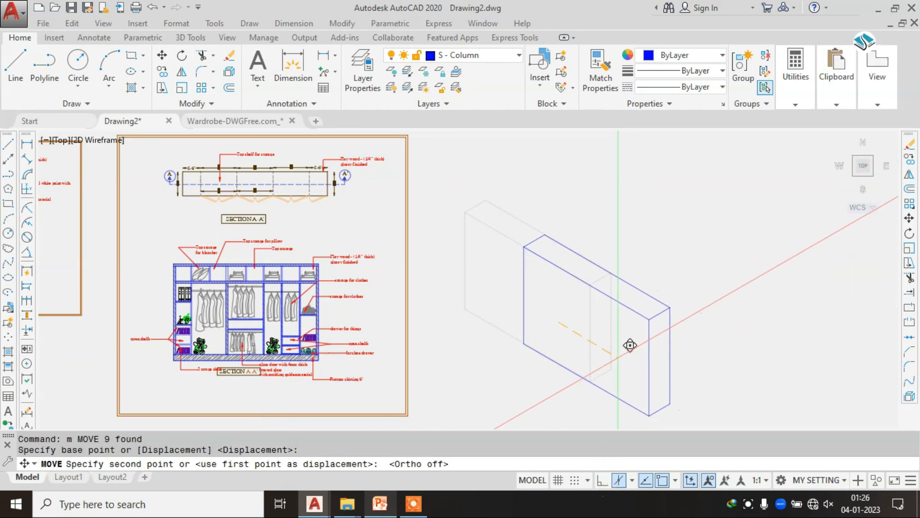
pyautogui.click(613, 369)
pyautogui.click(602, 480)
# Step: Copy the front face's top edge straight down a short distance to show the top panel's thickness
pyautogui.moveTo(500, 307); pyautogui.dragTo(500, 251, button='middle')
pyautogui.scroll(3, 500, 252)
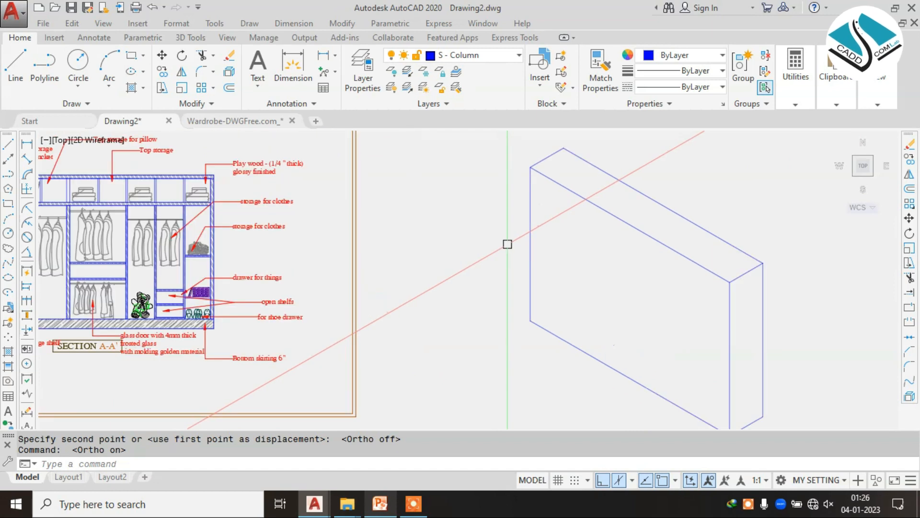
pyautogui.press('Escape')
pyautogui.write('co')
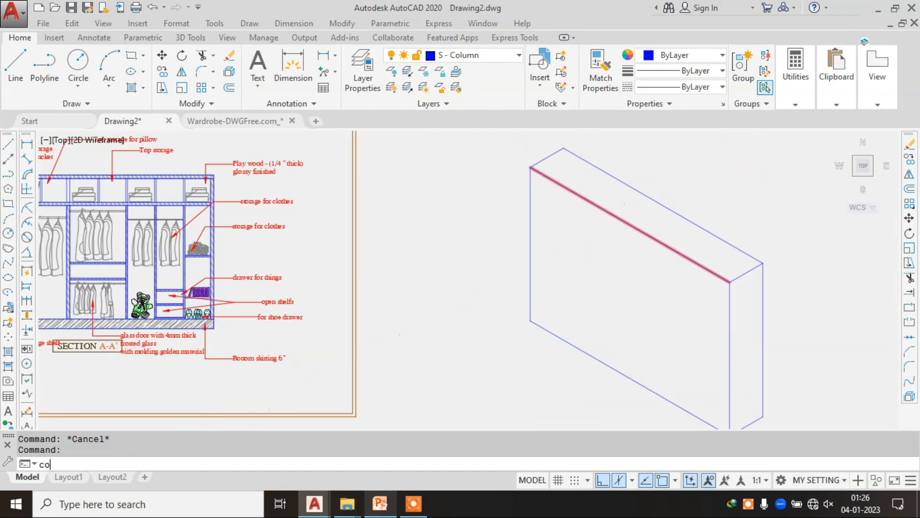
pyautogui.press('Return')
pyautogui.click(583, 197)
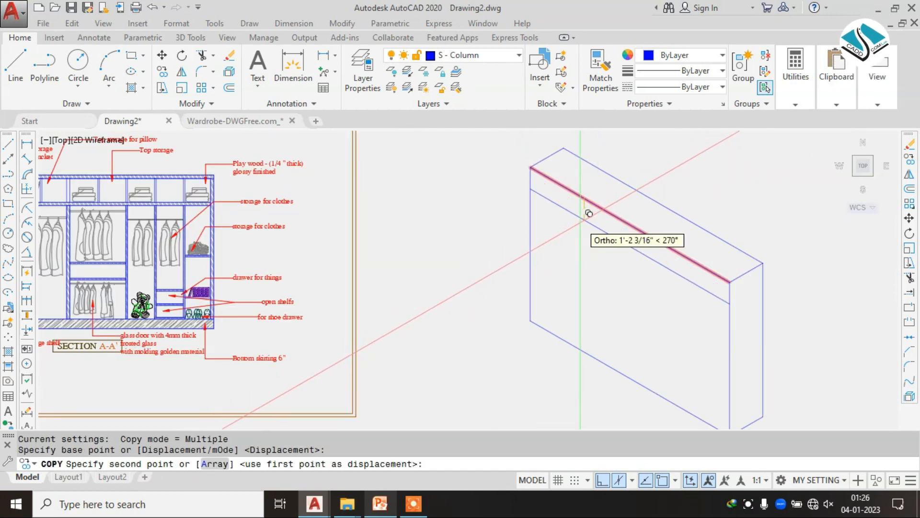
pyautogui.press('Return')
pyautogui.press('Escape')
pyautogui.press('Escape')
# Step: Copy the front face's left vertical edge 2" inward along the left isoplane to show the side panel's thickness
pyautogui.click(566, 247)
pyautogui.click(505, 264)
pyautogui.write('c')
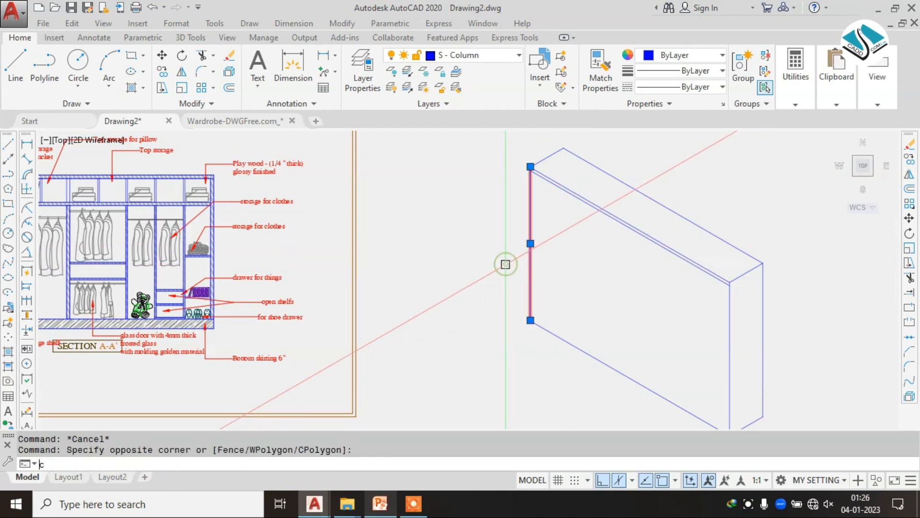
pyautogui.write('o')
pyautogui.press('Return')
pyautogui.scroll(2, 513, 262)
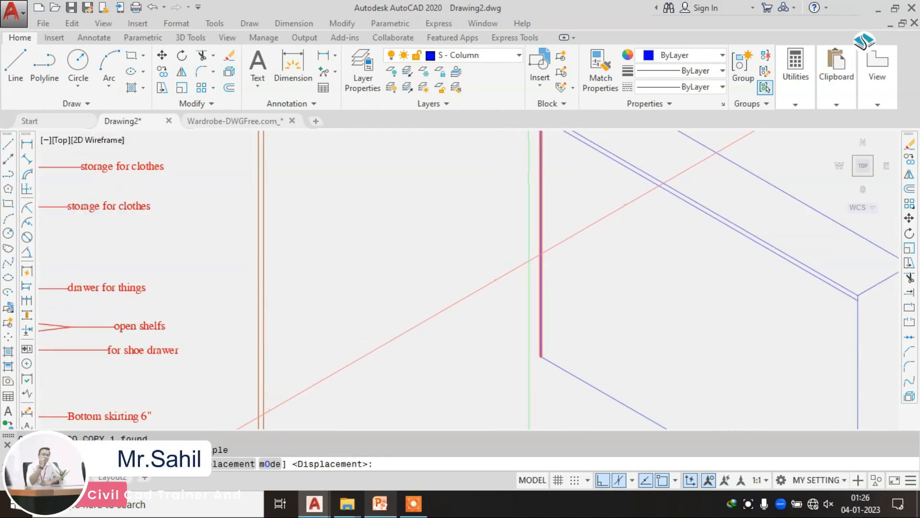
pyautogui.click(531, 283)
pyautogui.press('F5')
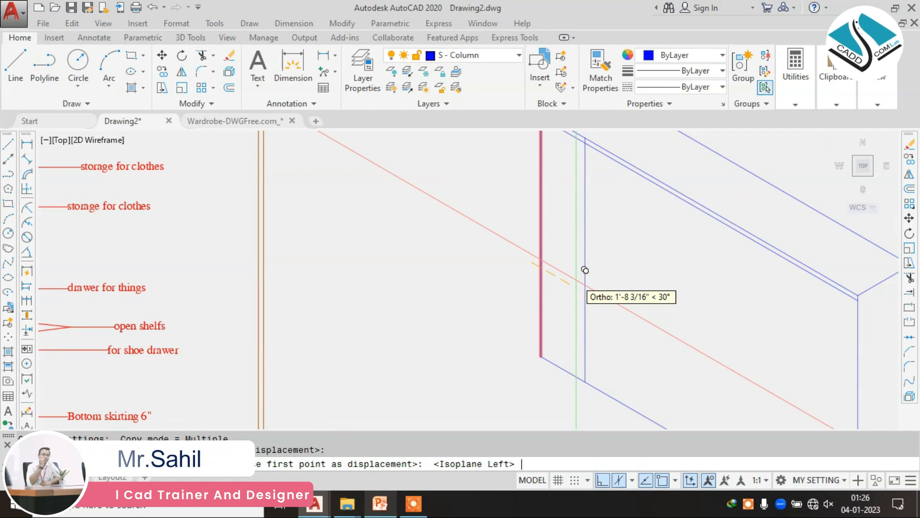
pyautogui.write('2')
pyautogui.press('Return')
pyautogui.press('Escape')
# Step: Copy the front face's bottom edge 2" straight up to show the bottom panel's thickness
pyautogui.moveTo(652, 373); pyautogui.dragTo(531, 230, button='middle')
pyautogui.click(604, 261)
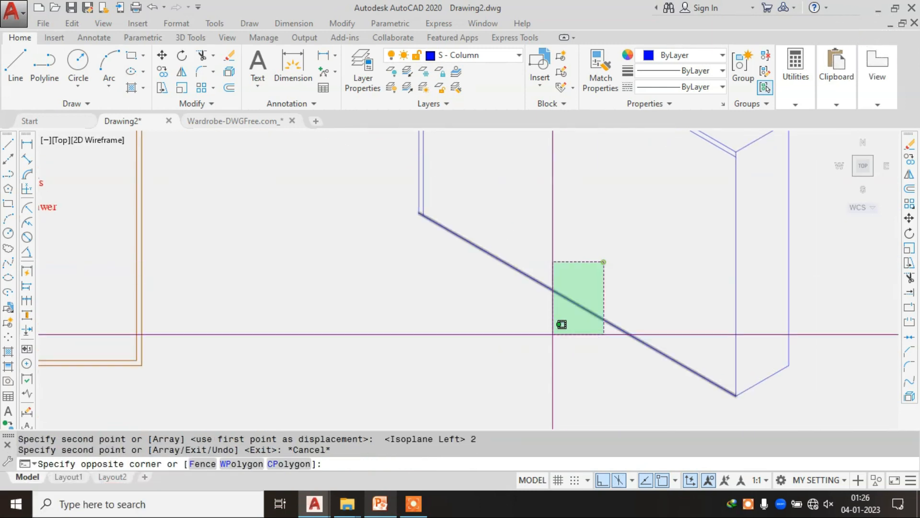
pyautogui.click(554, 332)
pyautogui.write('co')
pyautogui.press('Return')
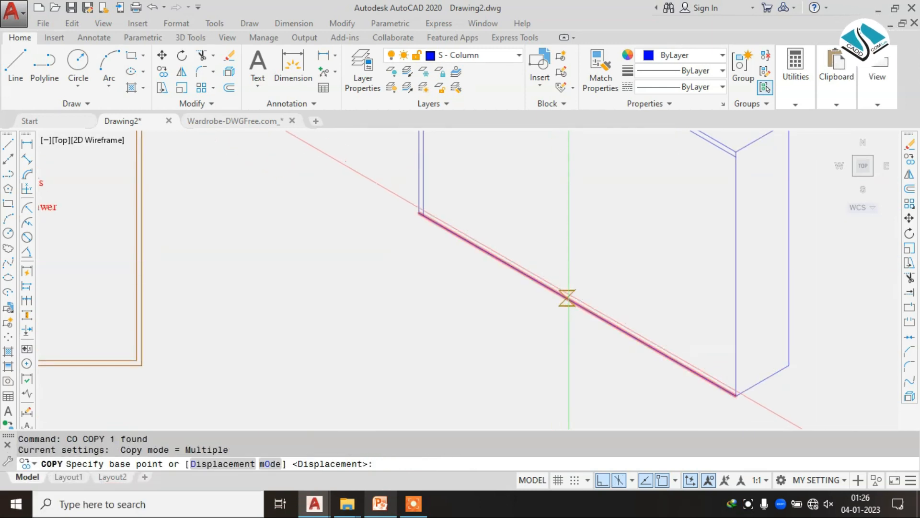
pyautogui.click(567, 297)
pyautogui.write('2')
pyautogui.press('Return')
pyautogui.press('Escape')
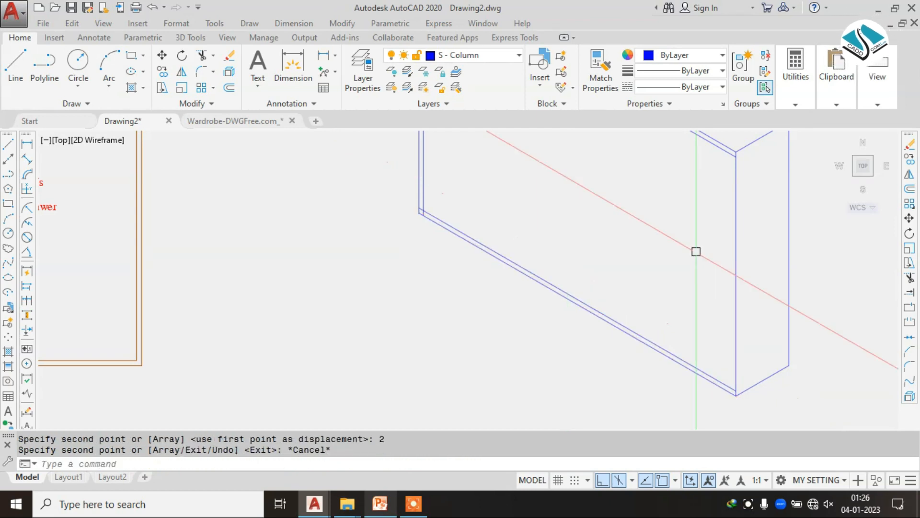
# Step: Copy the front face's right vertical edge 2" inward to show that side panel's thickness
pyautogui.click(731, 275)
pyautogui.press('Escape')
pyautogui.click(737, 279)
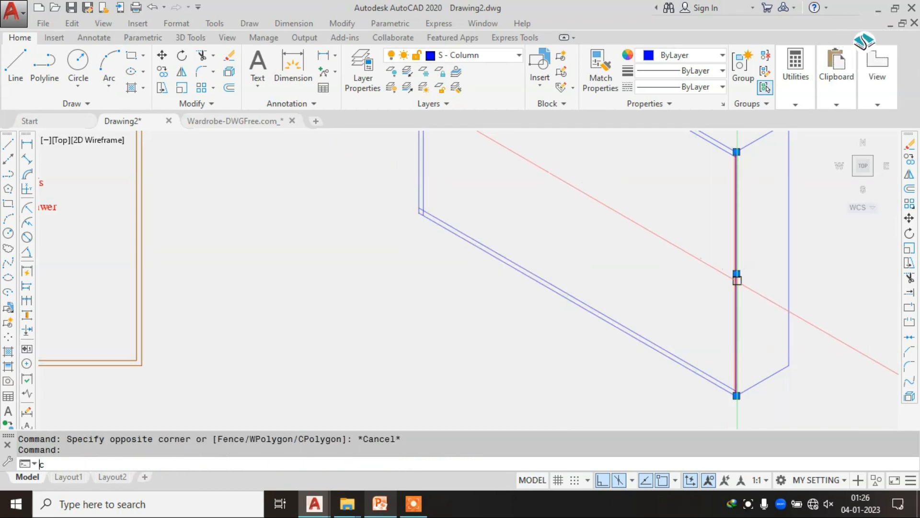
pyautogui.write('co')
pyautogui.press('Return')
pyautogui.click(737, 282)
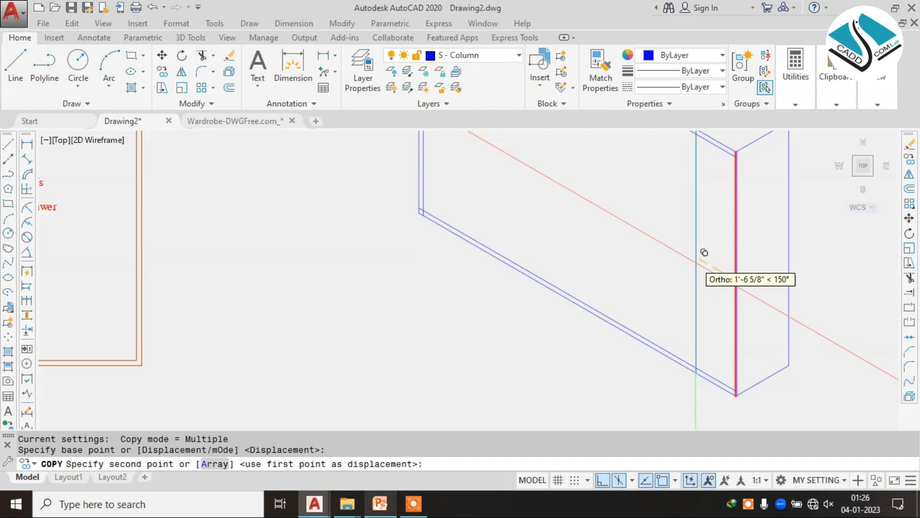
pyautogui.write('2')
pyautogui.press('Return')
pyautogui.press('Escape')
# Step: Copy the top panel's inner line 1'6" straight down to mark the top storage shelf
pyautogui.scroll(-4, 643, 268)
pyautogui.moveTo(481, 240); pyautogui.dragTo(560, 280, button='middle')
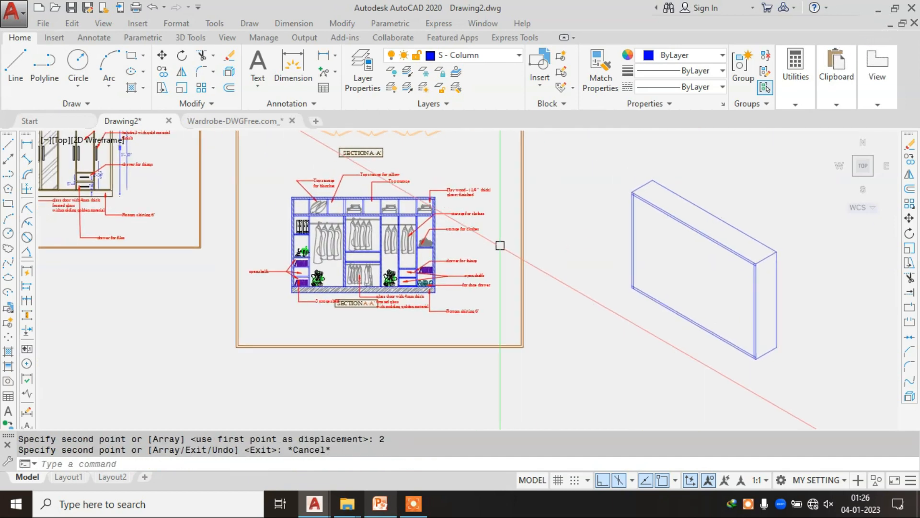
pyautogui.scroll(2, 311, 225)
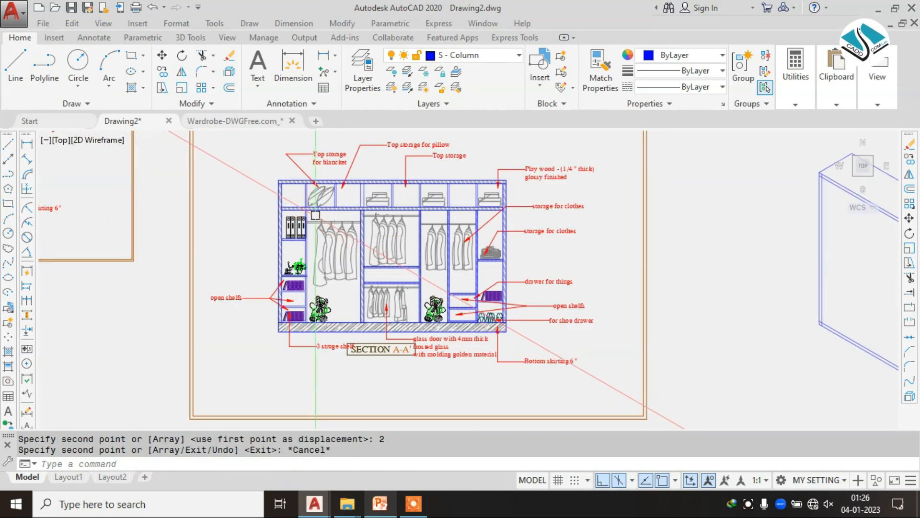
pyautogui.scroll(-2, 619, 188)
pyautogui.scroll(2, 727, 230)
pyautogui.scroll(5, 649, 204)
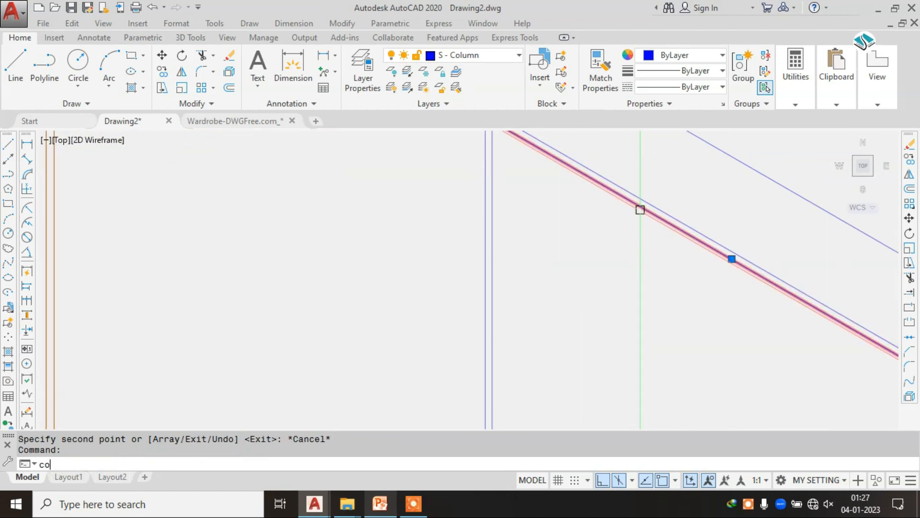
pyautogui.press('Return')
pyautogui.click(641, 210)
pyautogui.write('1\'6"')
pyautogui.press('Return')
pyautogui.press('Escape')
# Step: Copy the new shelf line a short distance down to show the shelf's thickness
pyautogui.click(596, 226)
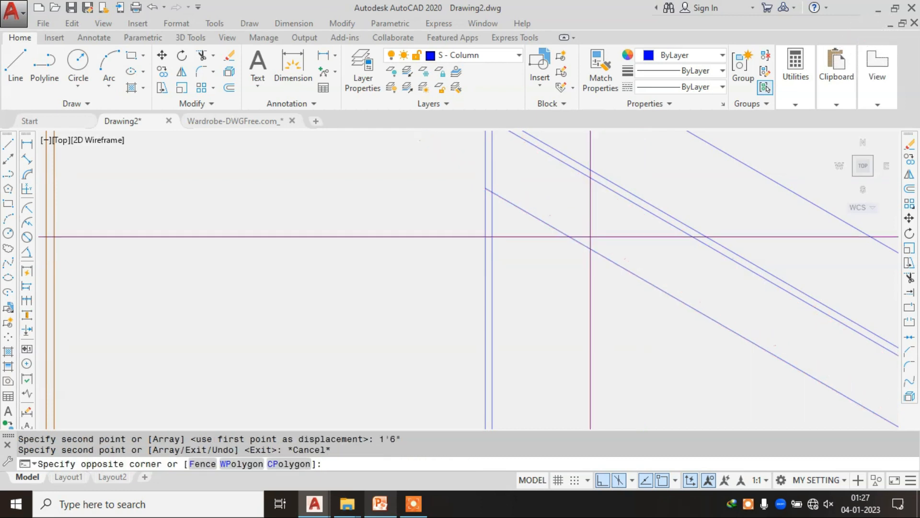
pyautogui.press('Return')
pyautogui.click(591, 248)
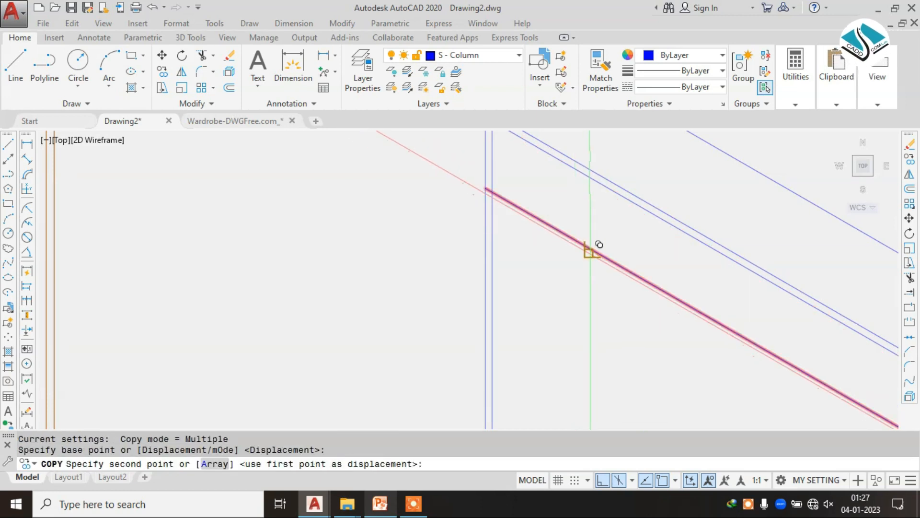
pyautogui.press('Escape')
# Step: Trim the overlapping lines where the shelf and frame panels meet on the front face's left side
pyautogui.write('t')
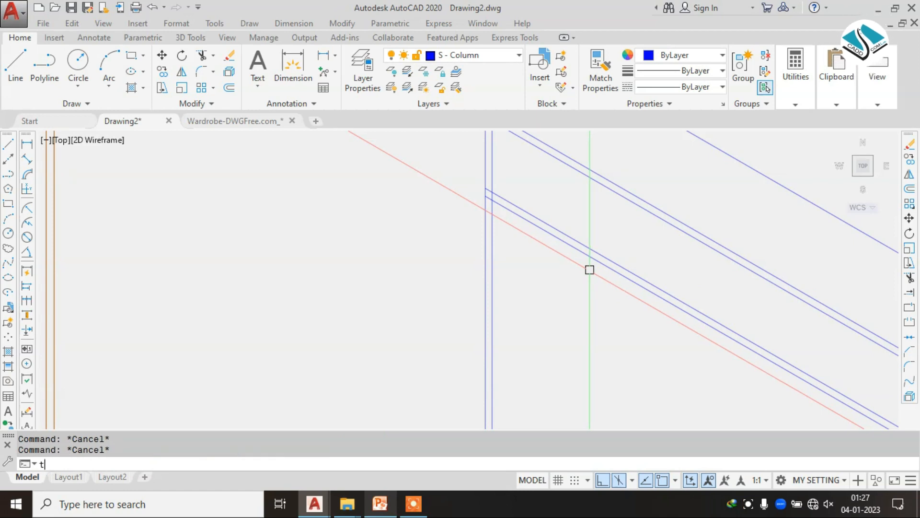
pyautogui.write('r')
pyautogui.press('Return')
pyautogui.press('Return')
pyautogui.scroll(4, 493, 185)
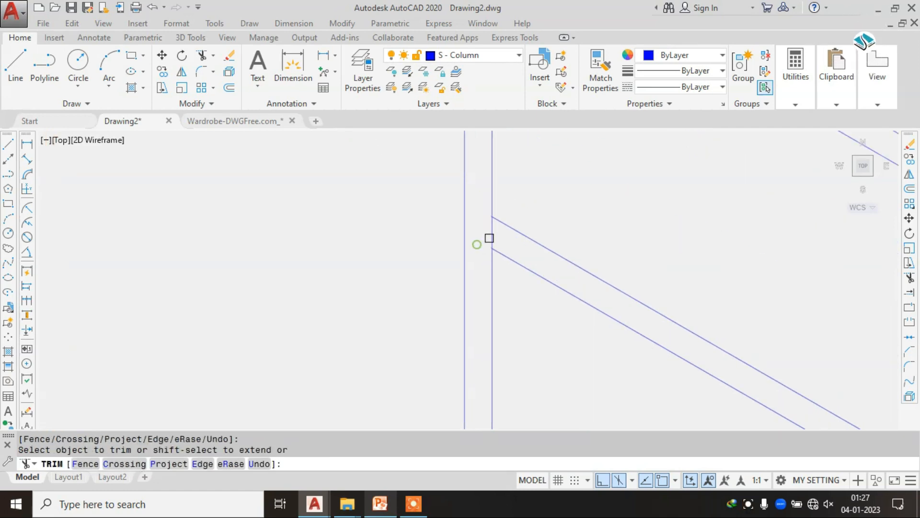
pyautogui.click(492, 233)
pyautogui.scroll(-4, 492, 234)
pyautogui.scroll(5, 486, 145)
pyautogui.scroll(-5, 484, 187)
pyautogui.scroll(5, 638, 276)
pyautogui.scroll(2, 646, 242)
pyautogui.scroll(-2, 673, 245)
# Step: Trim the overlapping lines where the shelf meets the front face's right side panel
pyautogui.moveTo(661, 291); pyautogui.dragTo(645, 133, button='middle')
pyautogui.scroll(2, 653, 241)
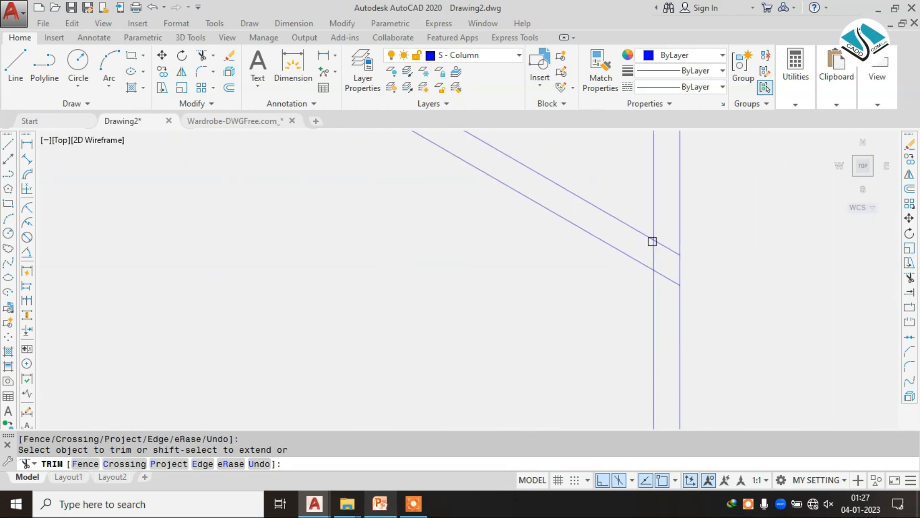
pyautogui.click(658, 260)
pyautogui.scroll(-2, 655, 236)
pyautogui.click(656, 233)
pyautogui.scroll(-10, 642, 246)
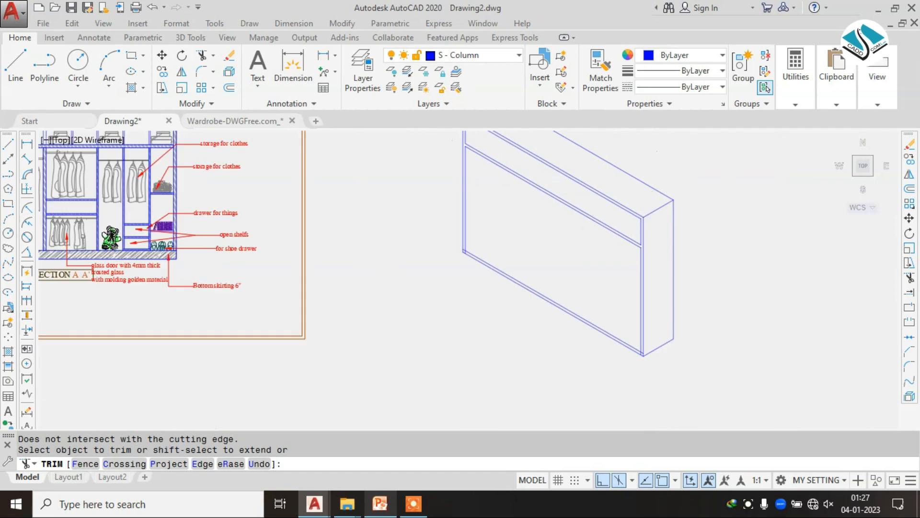
pyautogui.press('Escape')
pyautogui.scroll(4, 464, 203)
pyautogui.scroll(2, 260, 187)
pyautogui.scroll(-2, 259, 187)
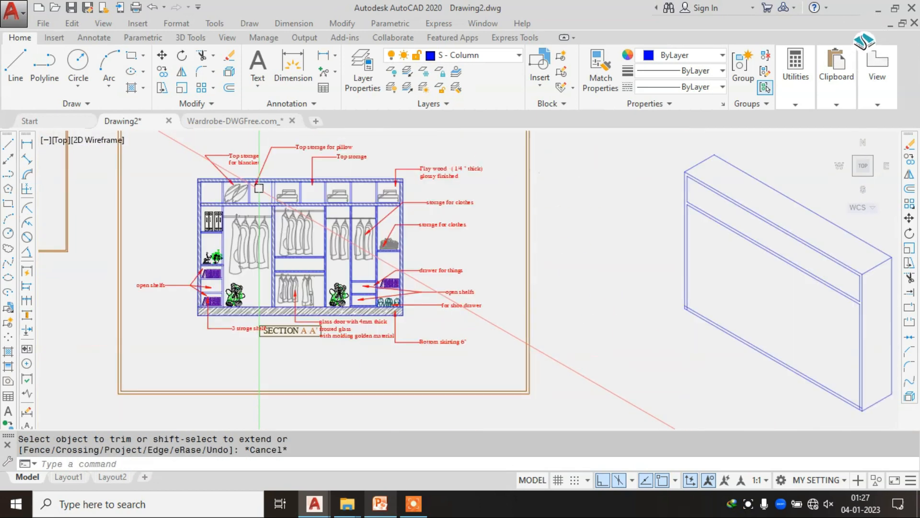
pyautogui.scroll(4, 232, 210)
pyautogui.press('Escape')
pyautogui.click(293, 22)
pyautogui.click(298, 59)
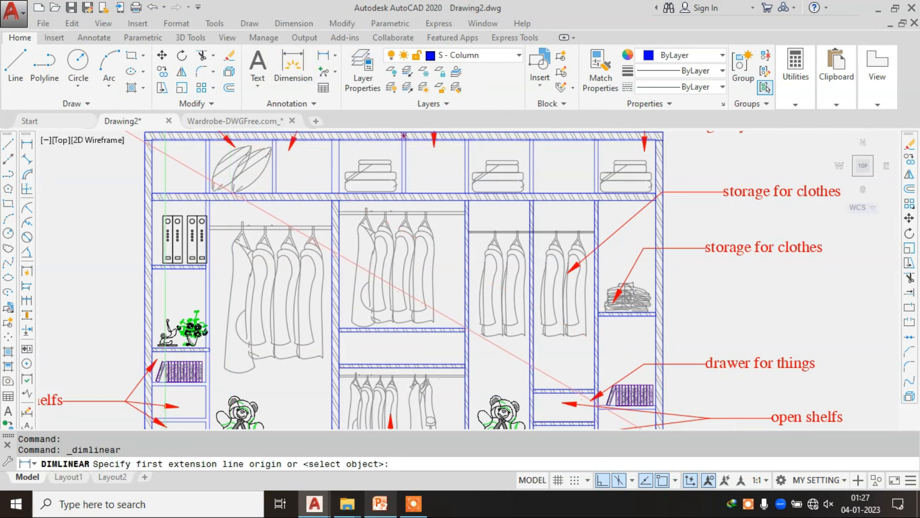
pyautogui.press('Escape')
# Step: Copy the top compartment's left inner line 1'6" along the shelf to start the first divider
pyautogui.scroll(-5, 129, 144)
pyautogui.scroll(8, 480, 196)
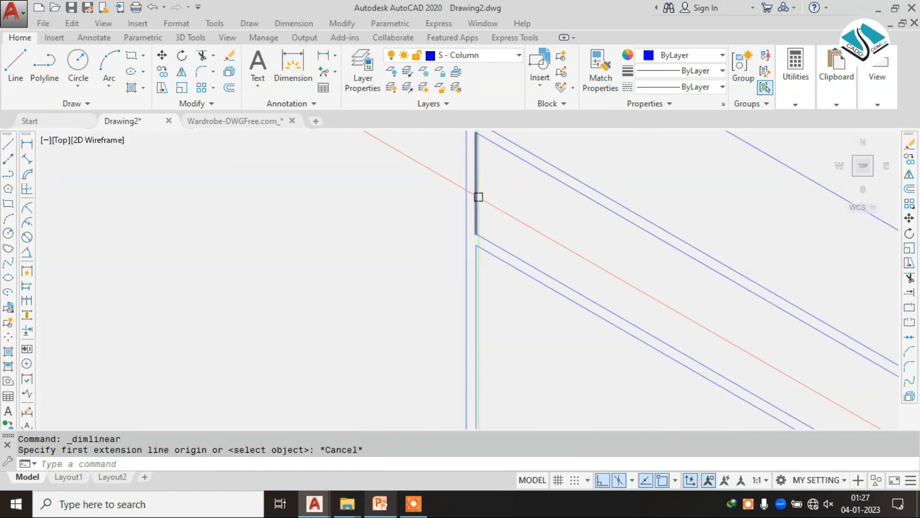
pyautogui.click(479, 196)
pyautogui.press('Return')
pyautogui.click(518, 206)
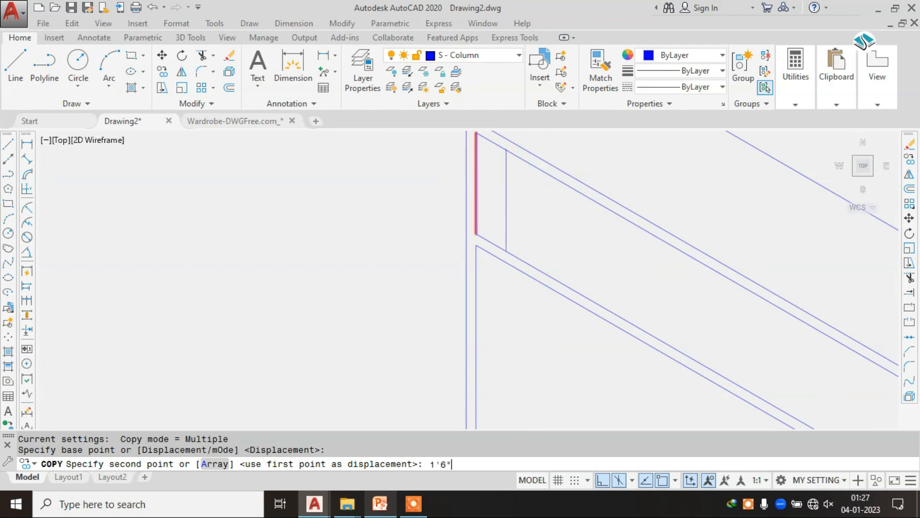
pyautogui.press('Return')
pyautogui.press('Escape')
pyautogui.press('BackSpace')
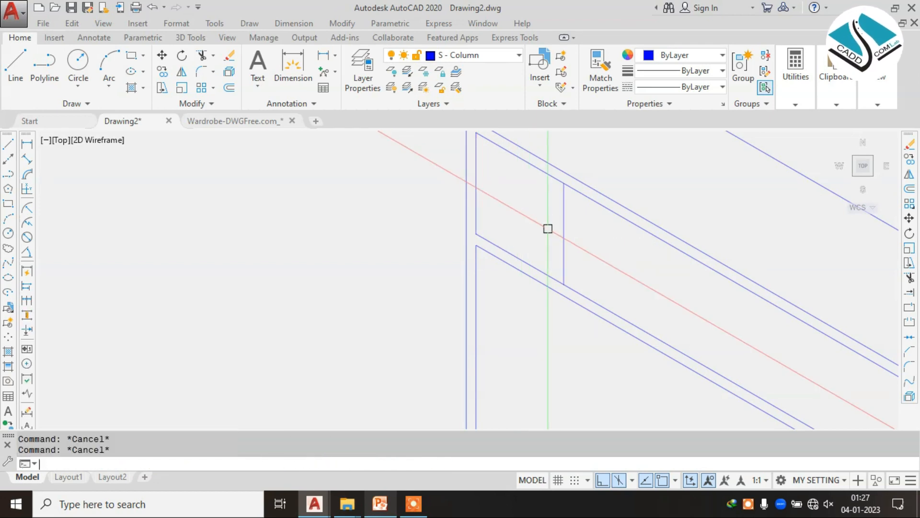
# Step: Copy the first divider line 1" along the shelf to show the divider's thickness
pyautogui.click(577, 226)
pyautogui.click(524, 213)
pyautogui.write('c')
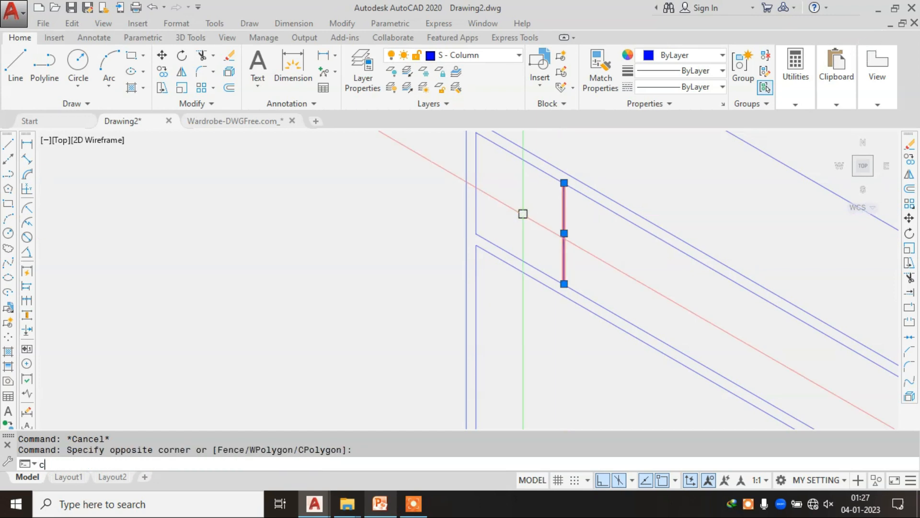
pyautogui.write('o')
pyautogui.press('Return')
pyautogui.click(533, 209)
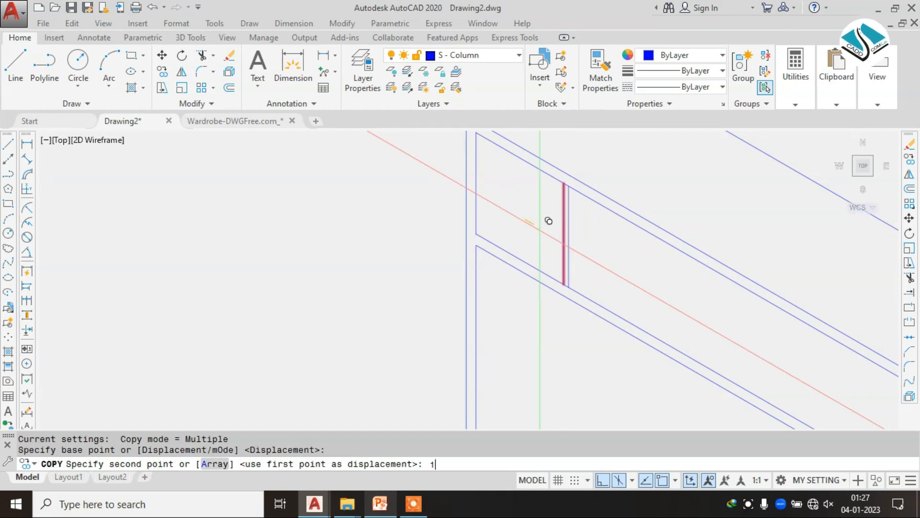
pyautogui.write('1')
pyautogui.press('Return')
pyautogui.press('Escape')
# Step: Copy the first divider's right line 1'6" along the shelf to start the second divider
pyautogui.write('c')
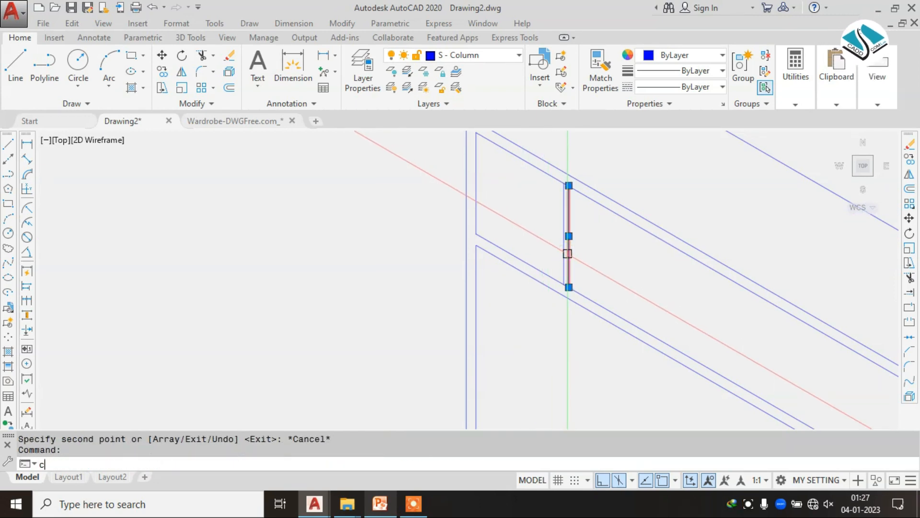
pyautogui.write('o')
pyautogui.press('Return')
pyautogui.click(567, 253)
pyautogui.scroll(-5, 571, 252)
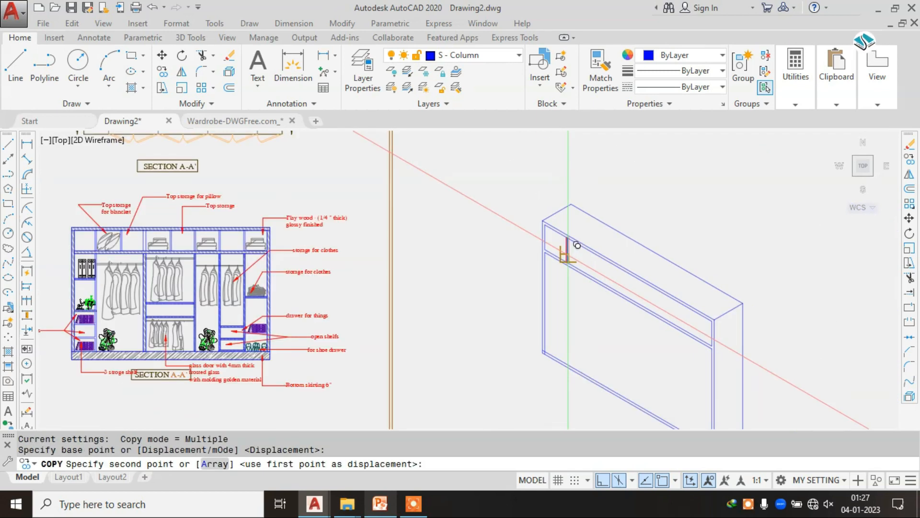
pyautogui.scroll(2, 577, 245)
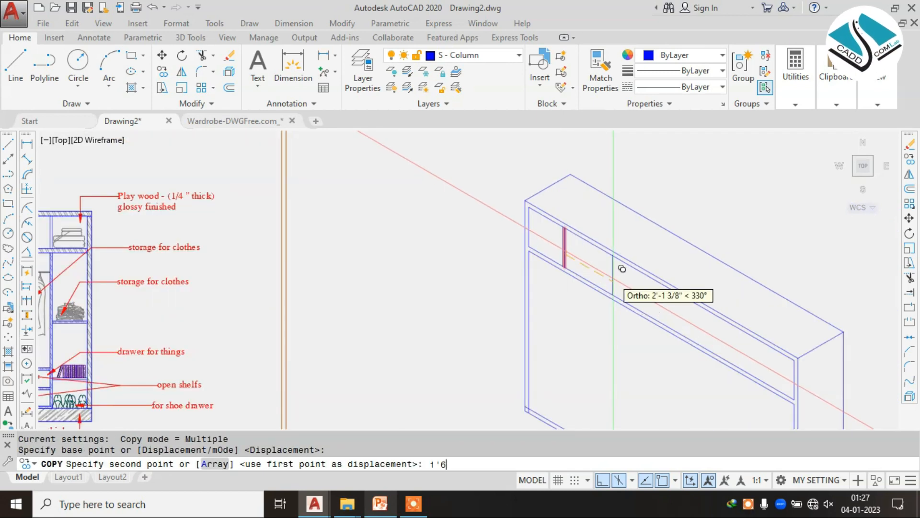
pyautogui.write("1'6")
pyautogui.press('Return')
pyautogui.press('Escape')
# Step: Copy the second divider line 1" along the shelf to complete its thickness
pyautogui.scroll(3, 618, 269)
pyautogui.click(553, 264)
pyautogui.write('co')
pyautogui.press('Return')
pyautogui.click(562, 266)
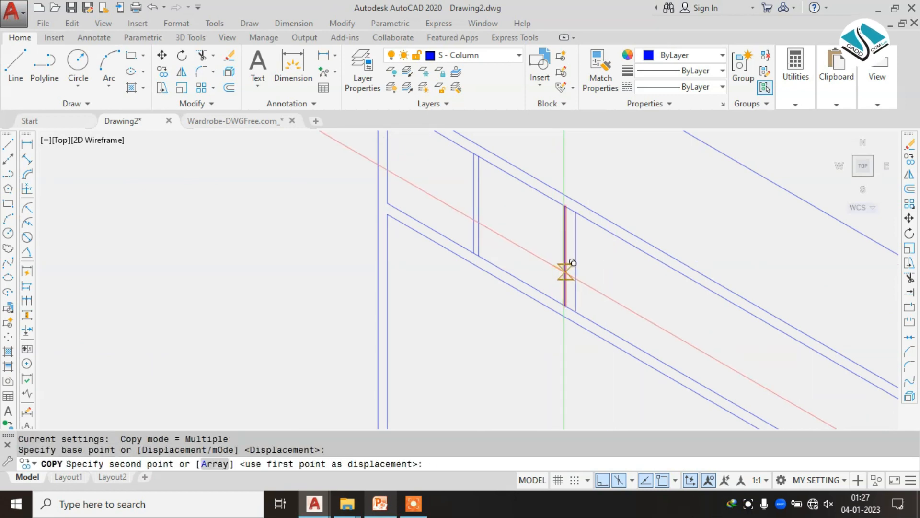
pyautogui.write('1')
pyautogui.press('Return')
pyautogui.press('Escape')
# Step: Copy both lines of the second divider 1'6" along the shelf to create the third divider
pyautogui.scroll(-4, 564, 271)
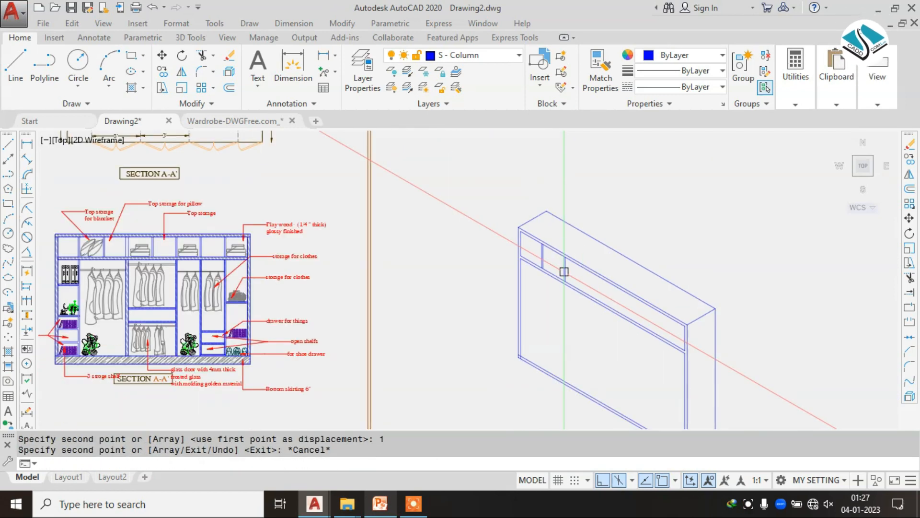
pyautogui.scroll(5, 564, 272)
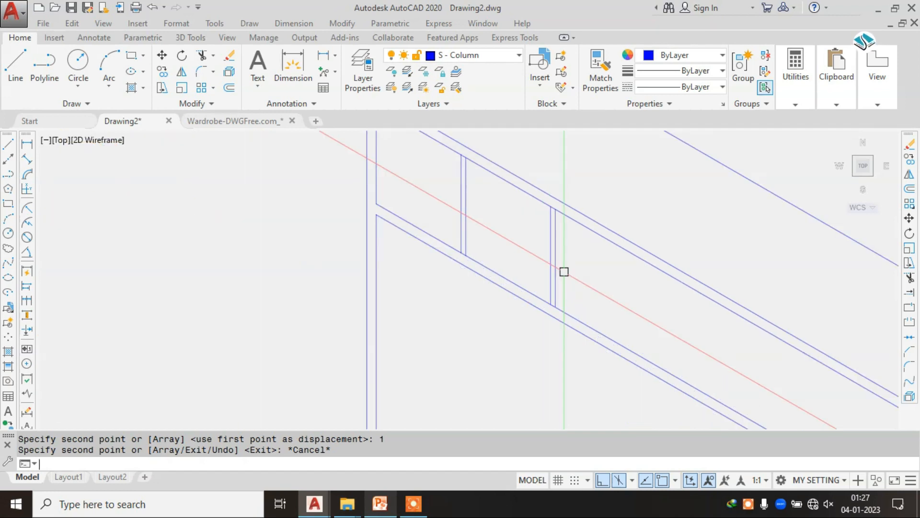
pyautogui.press('Escape')
pyautogui.click(596, 257)
pyautogui.click(530, 254)
pyautogui.write('co')
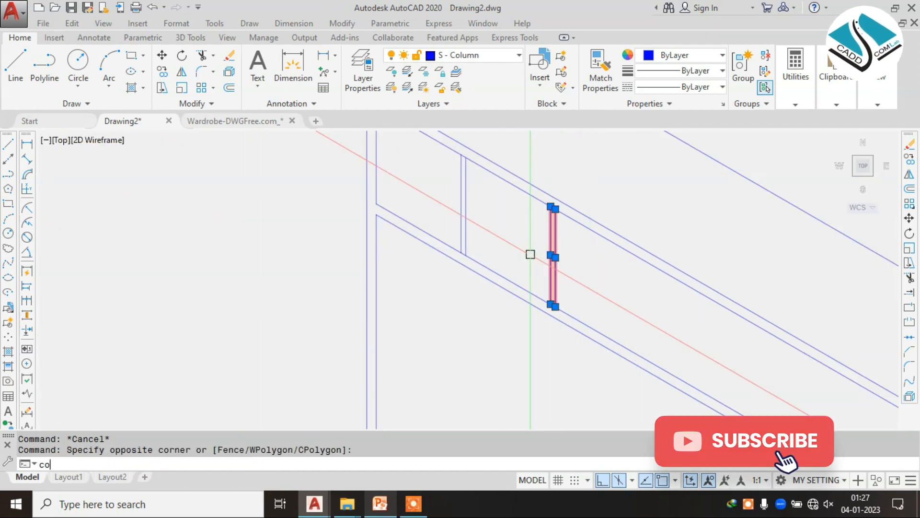
pyautogui.press('Return')
pyautogui.click(530, 254)
pyautogui.scroll(-2, 608, 281)
pyautogui.moveTo(631, 316); pyautogui.dragTo(566, 275, button='middle')
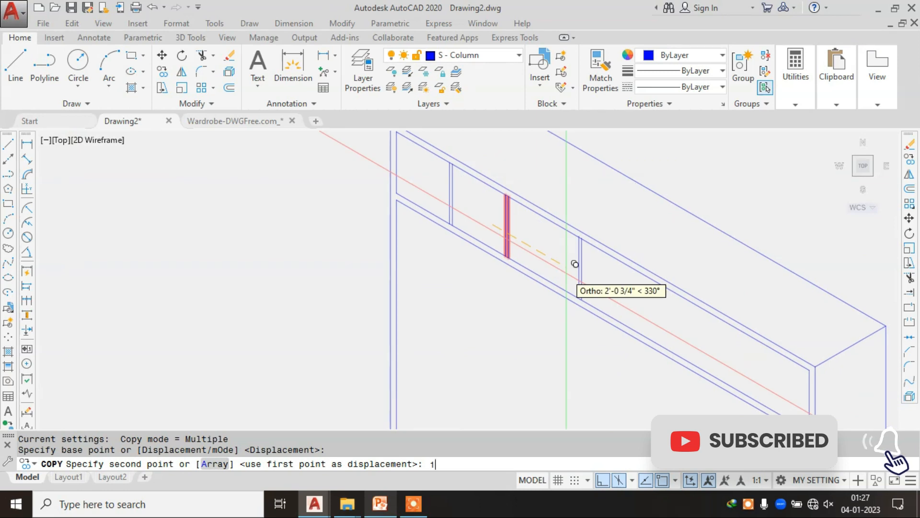
pyautogui.write('1\'6"')
pyautogui.press('Return')
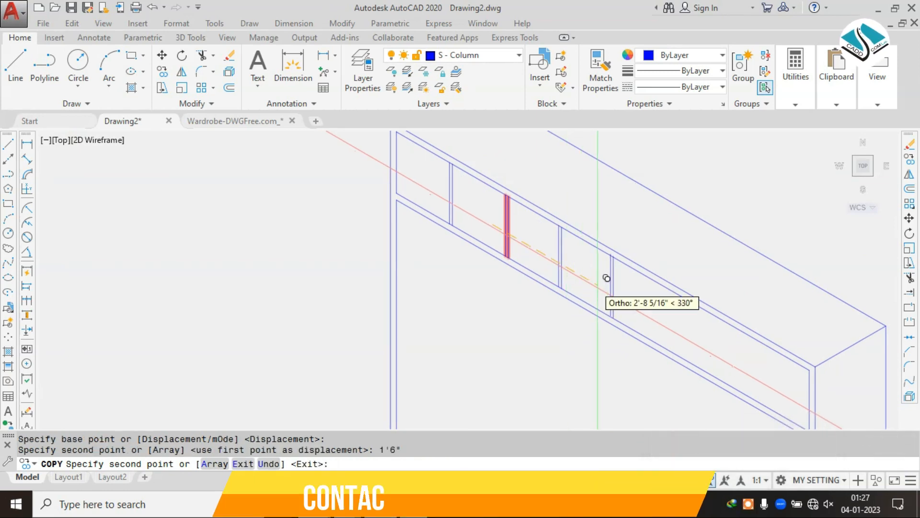
pyautogui.press('Escape')
# Step: Copy the third divider along the shelf at the same spacing to create the fourth divider
pyautogui.click(565, 259)
pyautogui.click(554, 265)
pyautogui.write('co')
pyautogui.press('Return')
pyautogui.click(553, 265)
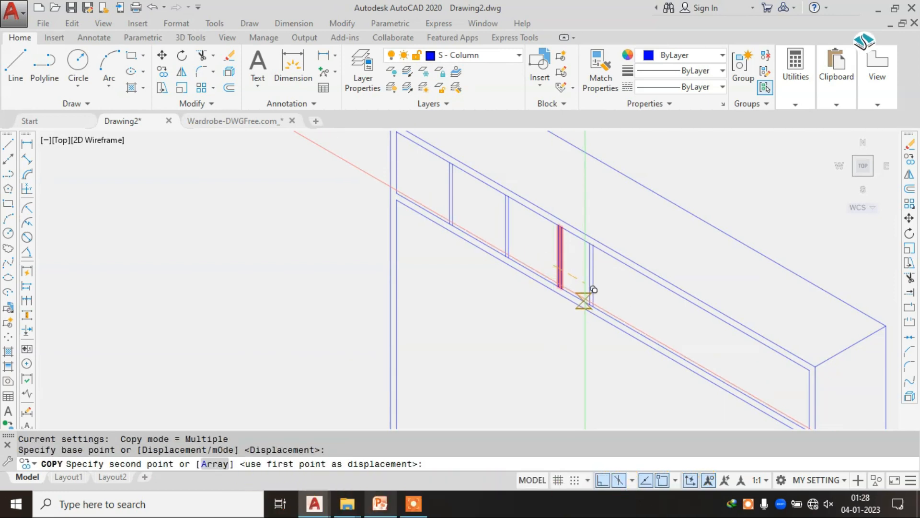
pyautogui.press('Return')
pyautogui.press('Escape')
# Step: Copy the fourth divider along the shelf at the same spacing to create the fifth divider
pyautogui.scroll(3, 608, 304)
pyautogui.click(637, 273)
pyautogui.click(582, 280)
pyautogui.write('c')
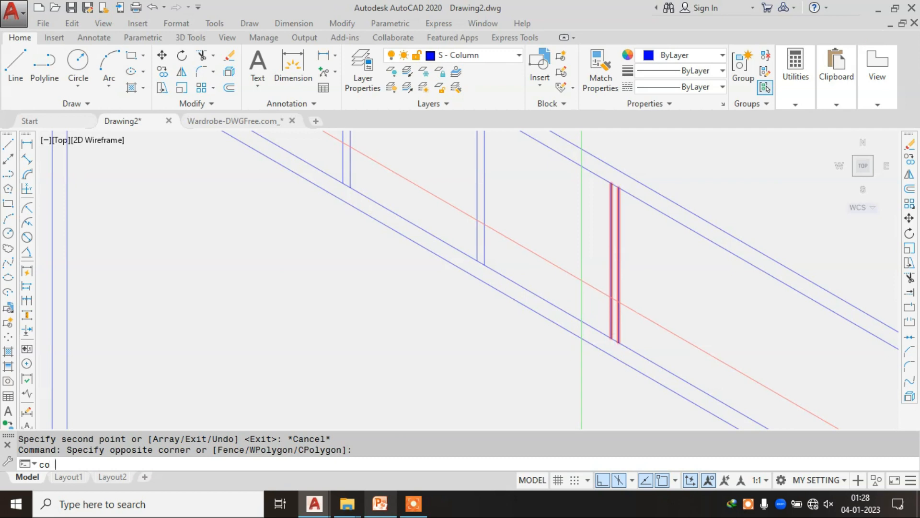
pyautogui.write('o')
pyautogui.press('space')
pyautogui.scroll(-2, 581, 280)
pyautogui.scroll(2, 613, 291)
pyautogui.click(613, 290)
pyautogui.scroll(-2, 612, 300)
pyautogui.moveTo(609, 309); pyautogui.dragTo(518, 223, button='middle')
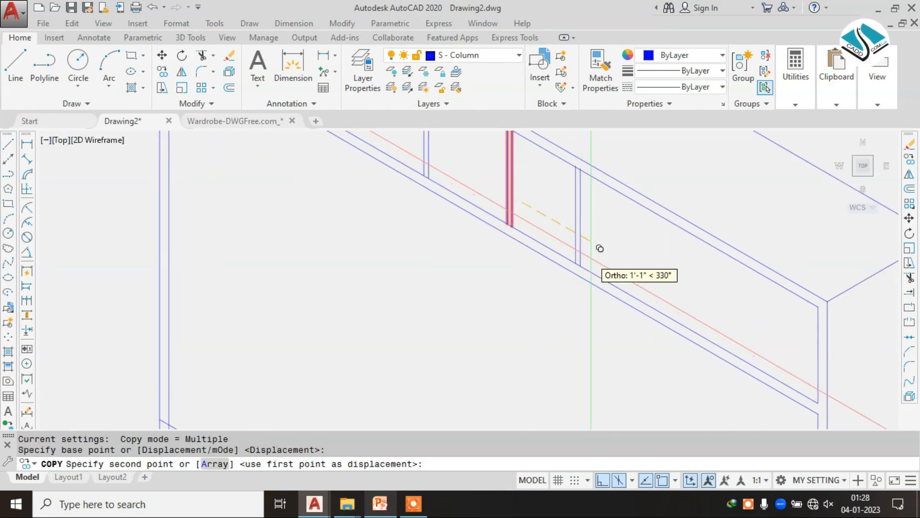
pyautogui.press('Return')
pyautogui.press('Escape')
# Step: Copy the fifth divider 1'6" along the shelf to create the sixth divider
pyautogui.click(658, 232)
pyautogui.click(558, 215)
pyautogui.write('co')
pyautogui.press('space')
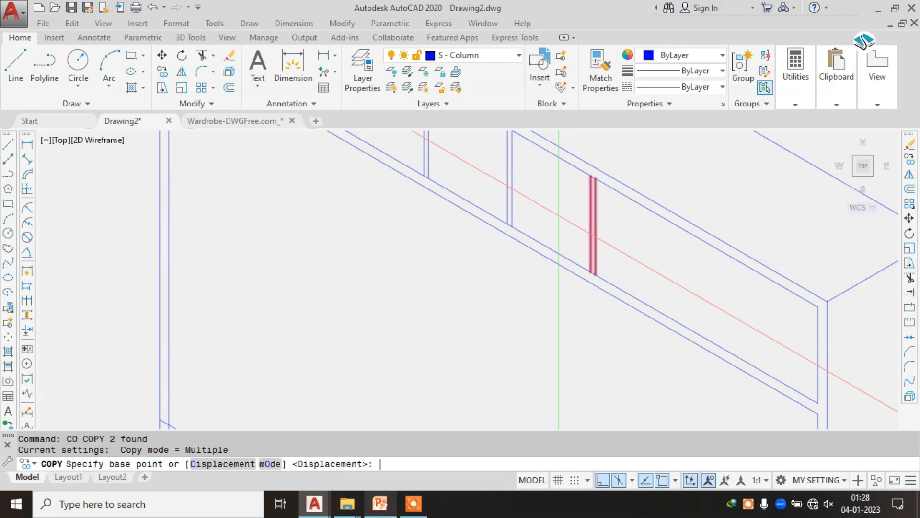
pyautogui.click(558, 214)
pyautogui.write("1'6")
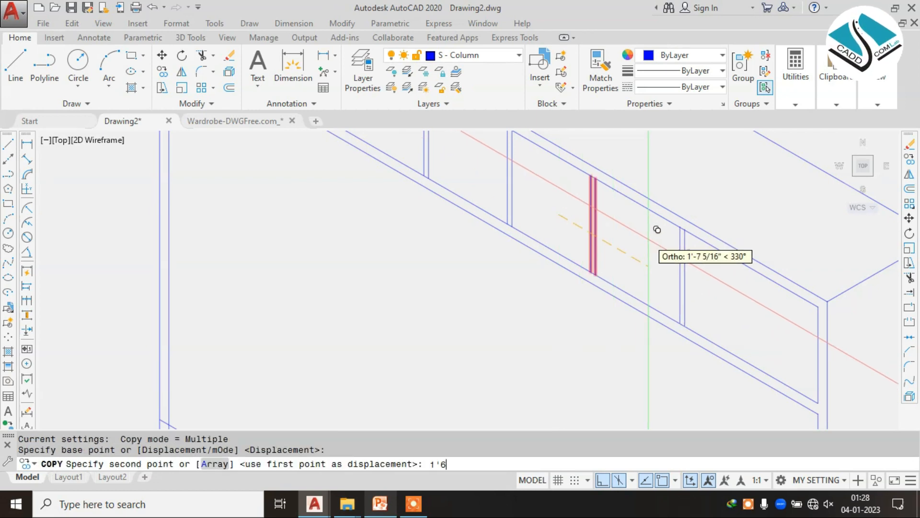
pyautogui.write('"')
pyautogui.press('Return')
pyautogui.press('Escape')
# Step: Draw a depth line on the right isoplane from the shelf's inner left corner back past the first divider
pyautogui.scroll(-6, 605, 253)
pyautogui.moveTo(382, 193); pyautogui.dragTo(393, 210, button='middle')
pyautogui.scroll(4, 504, 192)
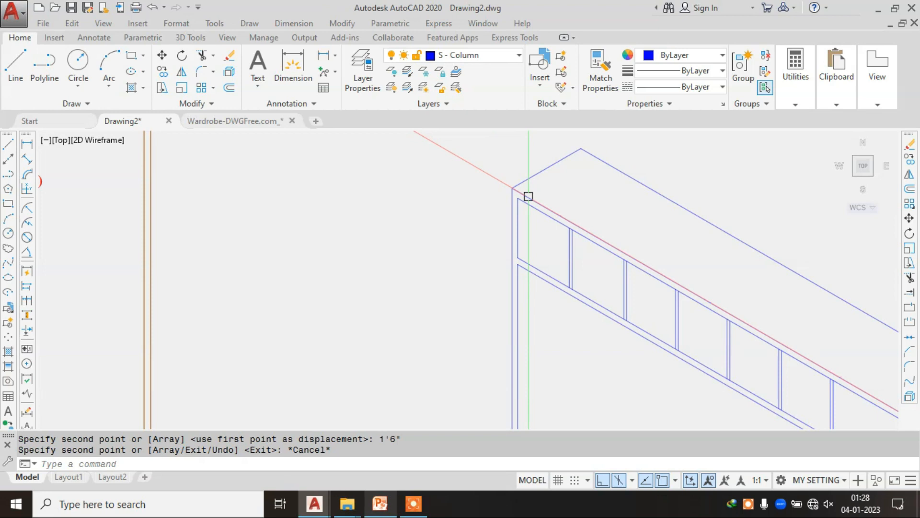
pyautogui.scroll(5, 593, 254)
pyautogui.write('l')
pyautogui.press('space')
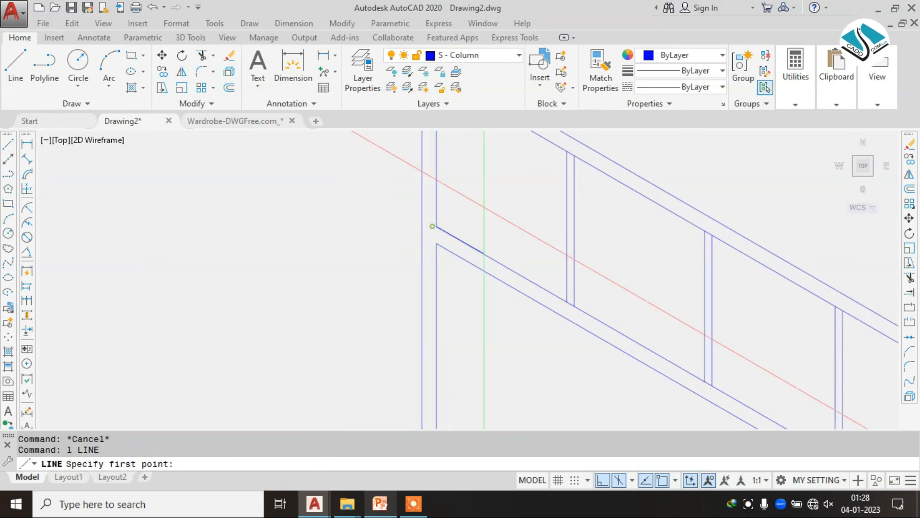
pyautogui.click(436, 226)
pyautogui.press('F5')
pyautogui.moveTo(538, 179); pyautogui.dragTo(502, 224, button='middle')
pyautogui.click(626, 165)
pyautogui.press('Escape')
# Step: Trim the depth line back at the first divider and erase the leftover piece beyond the top panel
pyautogui.write('tr')
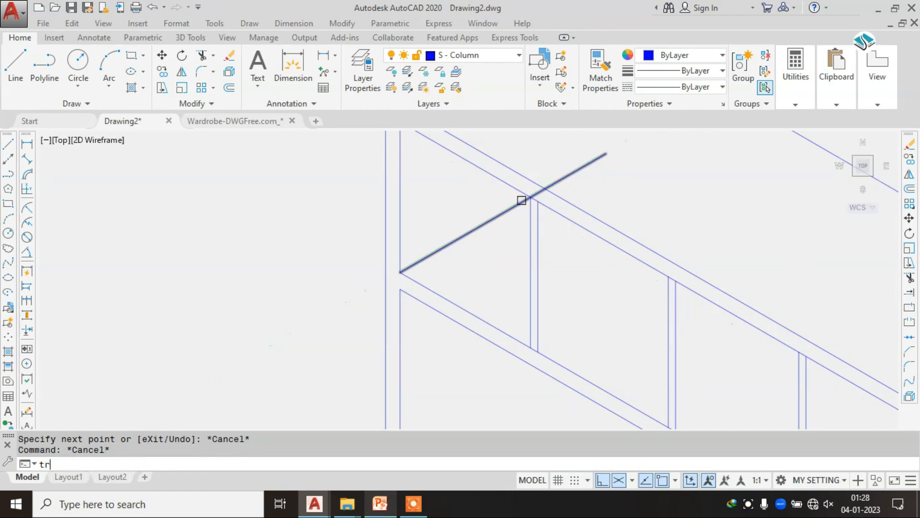
pyautogui.press('space')
pyautogui.press('space')
pyautogui.scroll(4, 524, 199)
pyautogui.click(558, 181)
pyautogui.press('Escape')
pyautogui.click(649, 166)
pyautogui.click(591, 155)
pyautogui.write('e')
pyautogui.scroll(-6, 431, 197)
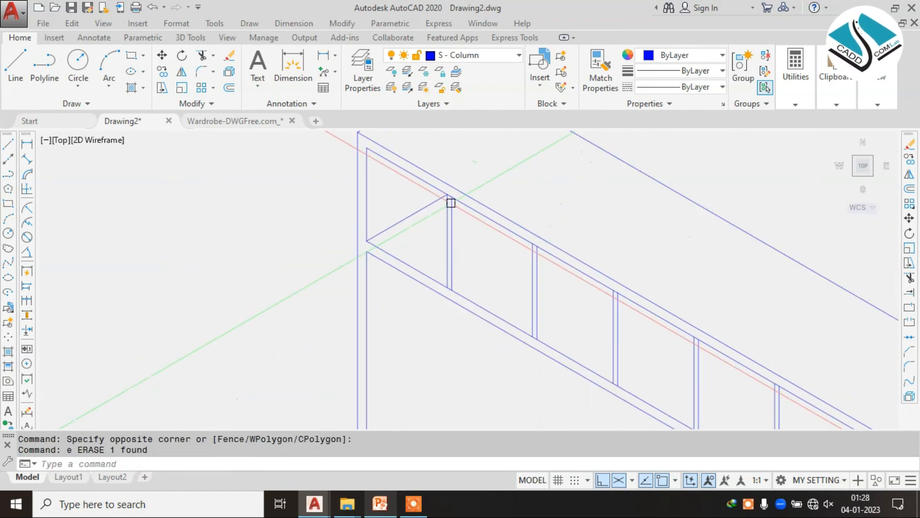
# Step: Draw a vertical line from the bottom of the first divider's left line down past the wardrobe's bottom panel
pyautogui.scroll(-6, 528, 250)
pyautogui.scroll(4, 594, 269)
pyautogui.scroll(-4, 512, 262)
pyautogui.moveTo(455, 260); pyautogui.dragTo(530, 265, button='middle')
pyautogui.scroll(3, 527, 216)
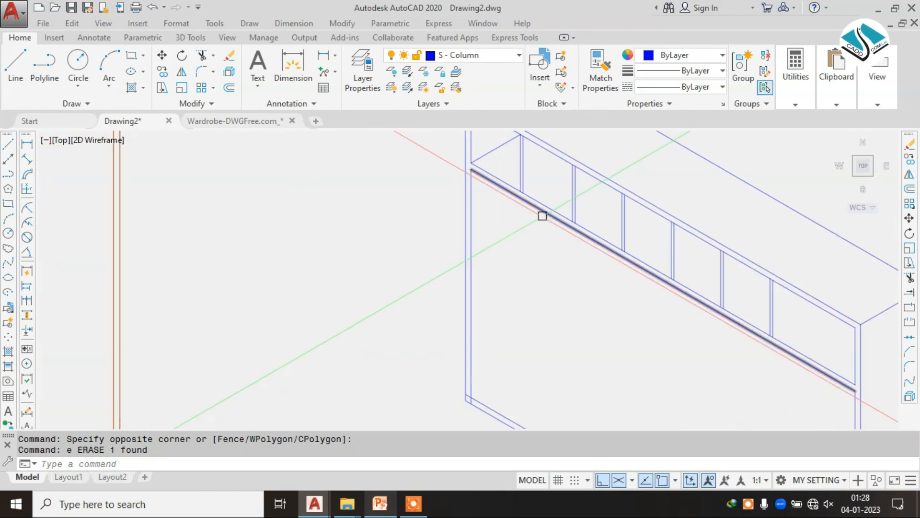
pyautogui.press('Return')
pyautogui.scroll(2, 512, 207)
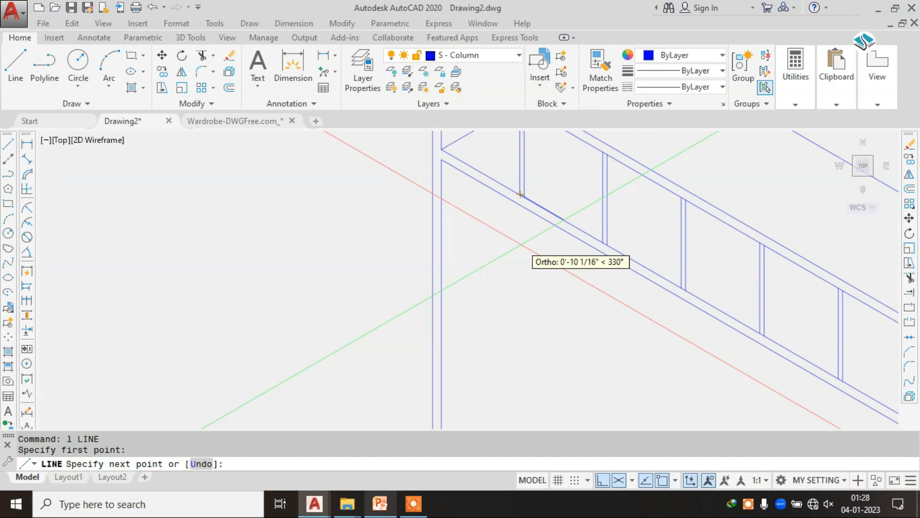
pyautogui.press('F5')
pyautogui.scroll(-2, 523, 299)
pyautogui.moveTo(515, 395); pyautogui.dragTo(509, 298, button='middle')
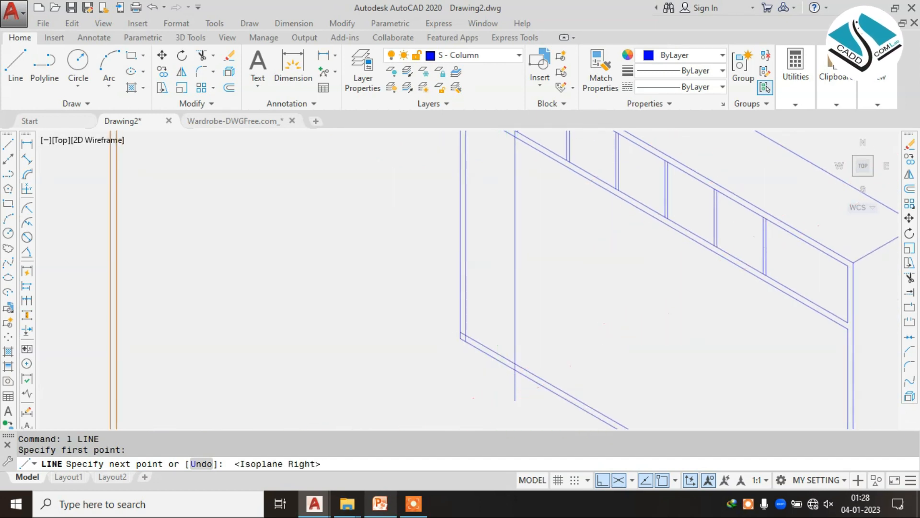
pyautogui.press('Escape')
# Step: Draw a matching vertical line down from the first divider's right line to complete the first lower partition
pyautogui.scroll(4, 520, 182)
pyautogui.scroll(-4, 509, 181)
pyautogui.moveTo(527, 297); pyautogui.dragTo(522, 167, button='middle')
pyautogui.click(519, 335)
pyautogui.press('Escape')
# Step: Draw a vertical line from the bottom of the second divider's left line down past the bottom panel
pyautogui.moveTo(536, 214); pyautogui.dragTo(498, 337, button='middle')
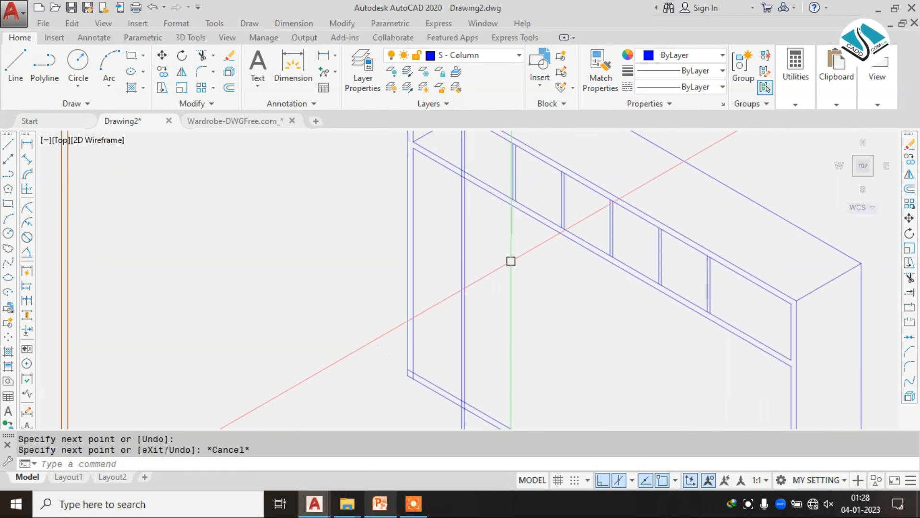
pyautogui.scroll(4, 523, 212)
pyautogui.press('Escape')
pyautogui.press('space')
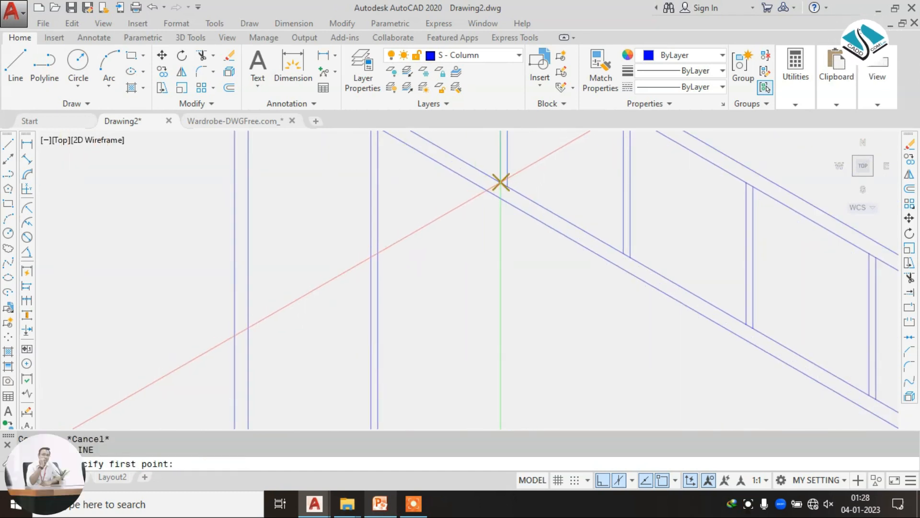
pyautogui.click(500, 182)
pyautogui.scroll(-3, 502, 179)
pyautogui.scroll(4, 494, 276)
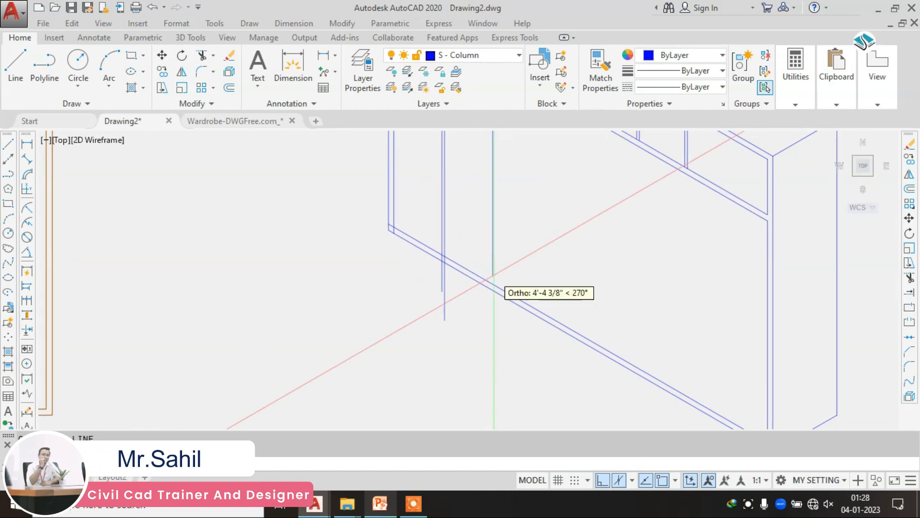
pyautogui.click(488, 368)
pyautogui.moveTo(494, 213); pyautogui.dragTo(481, 333, button='middle')
pyautogui.press('Escape')
# Step: Draw the second lower partition's other line down from the second divider's right line past the bottom panel
pyautogui.press('Escape')
pyautogui.scroll(4, 483, 199)
pyautogui.click(486, 154)
pyautogui.scroll(-4, 485, 154)
pyautogui.click(492, 342)
pyautogui.press('Escape')
# Step: Draw a vertical line from the bottom of the third divider's left line down past the bottom panel
pyautogui.scroll(4, 512, 190)
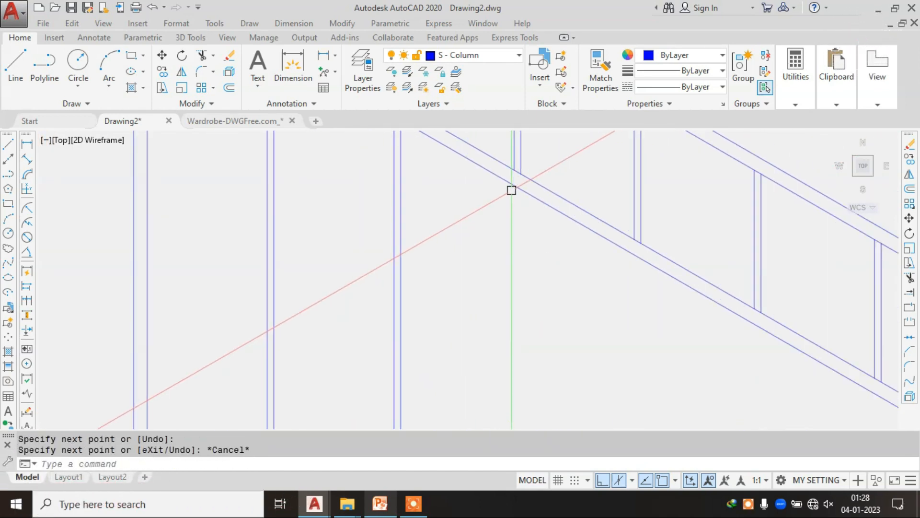
pyautogui.press('space')
pyautogui.click(513, 170)
pyautogui.scroll(-4, 514, 171)
pyautogui.moveTo(506, 363); pyautogui.dragTo(495, 290, button='middle')
pyautogui.click(489, 340)
pyautogui.press('Escape')
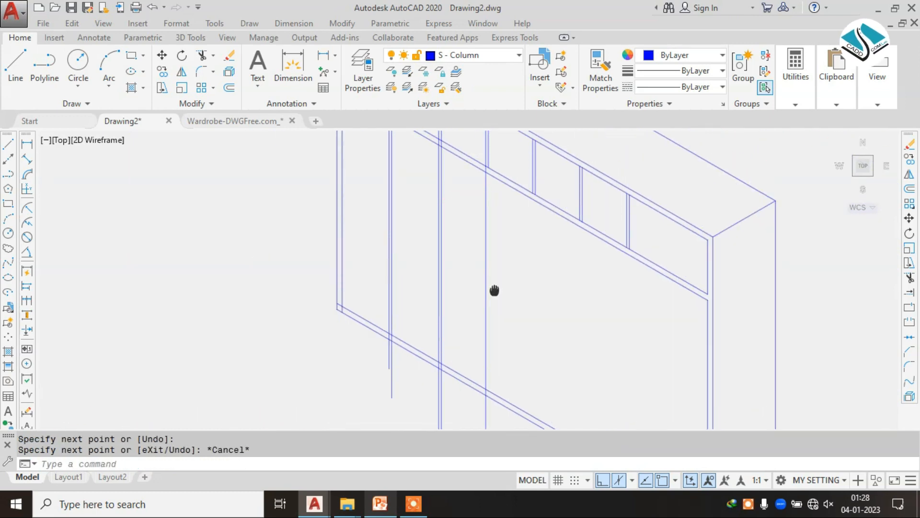
# Step: Draw the third lower partition's other line down from the third divider's right line past the bottom panel
pyautogui.scroll(4, 492, 178)
pyautogui.press('space')
pyautogui.scroll(-4, 474, 167)
pyautogui.moveTo(503, 329); pyautogui.dragTo(460, 306, button='middle')
pyautogui.click(461, 307)
pyautogui.press('Escape')
# Step: Draw a vertical line from the bottom of the fourth divider's left line down past the bottom panel
pyautogui.scroll(4, 479, 162)
pyautogui.press('space')
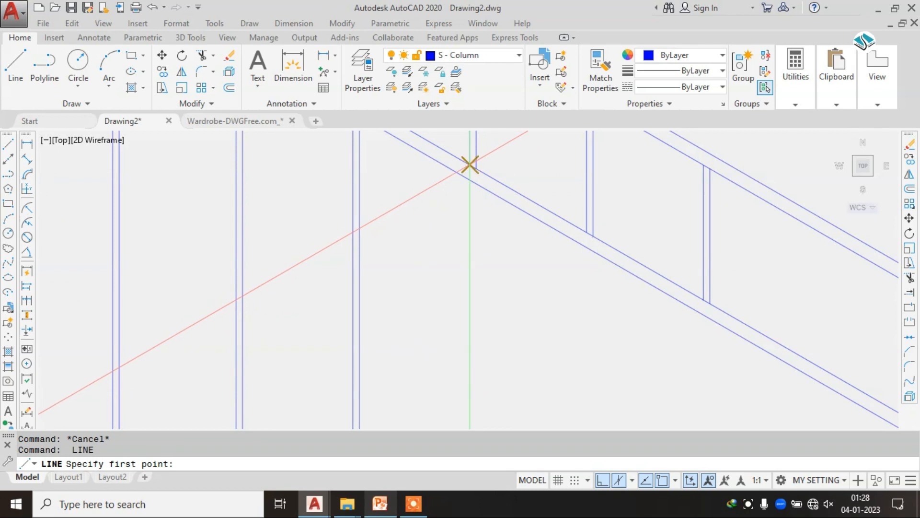
pyautogui.click(470, 164)
pyautogui.scroll(-4, 470, 165)
pyautogui.moveTo(469, 337); pyautogui.dragTo(468, 292, button='middle')
pyautogui.click(468, 292)
pyautogui.press('Escape')
# Step: Draw the fourth lower partition's other line down from the fourth divider's right line past the bottom panel
pyautogui.moveTo(471, 155); pyautogui.dragTo(480, 213, button='middle')
pyautogui.press('Escape')
pyautogui.scroll(4, 480, 213)
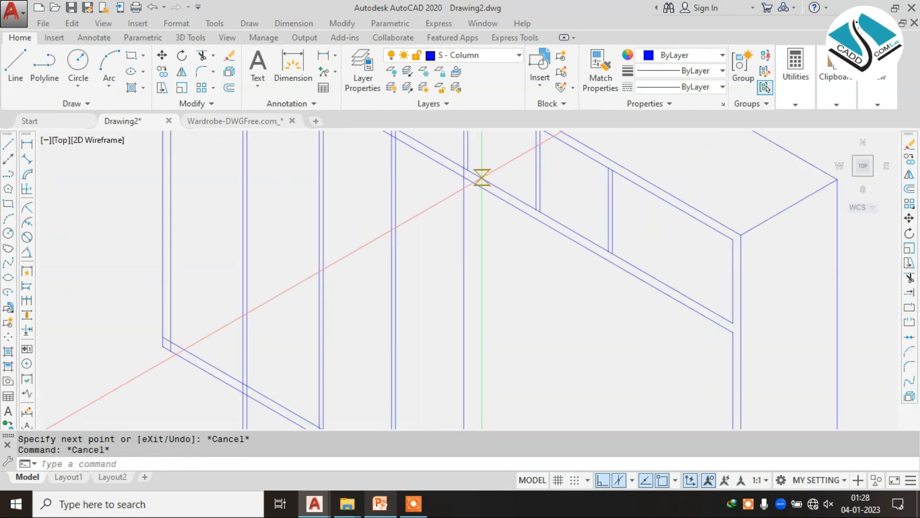
pyautogui.click(468, 169)
pyautogui.scroll(-2, 468, 170)
pyautogui.moveTo(483, 384); pyautogui.dragTo(489, 291, button='middle')
pyautogui.click(491, 368)
pyautogui.press('Escape')
# Step: Draw a vertical line from the bottom of the fifth divider's left line down past the bottom panel
pyautogui.moveTo(513, 181); pyautogui.dragTo(507, 253, button='middle')
pyautogui.press('Escape')
pyautogui.scroll(4, 515, 183)
pyautogui.moveTo(507, 286); pyautogui.dragTo(507, 247, button='middle')
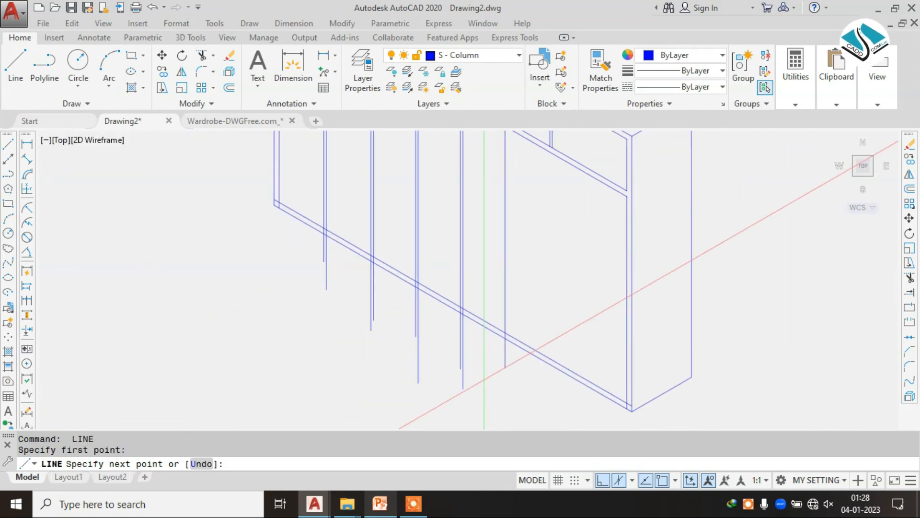
pyautogui.click(485, 379)
pyautogui.press('Escape')
# Step: Draw the fifth lower partition's other line down from the fifth divider's right line past the bottom panel
pyautogui.moveTo(503, 177); pyautogui.dragTo(493, 251, button='middle')
pyautogui.scroll(2, 494, 200)
pyautogui.press('Escape')
pyautogui.press('space')
pyautogui.click(509, 185)
pyautogui.scroll(-3, 508, 181)
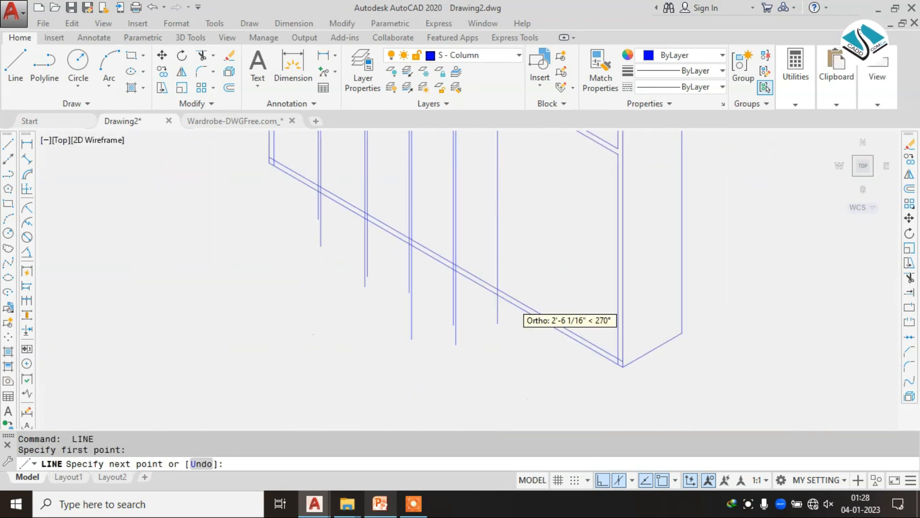
pyautogui.press('Escape')
# Step: Draw a vertical line from the bottom of the sixth divider's left line down past the bottom panel
pyautogui.moveTo(508, 304); pyautogui.dragTo(524, 195, button='middle')
pyautogui.scroll(3, 523, 187)
pyautogui.press('space')
pyautogui.click(523, 187)
pyautogui.scroll(-3, 522, 187)
pyautogui.moveTo(515, 312); pyautogui.dragTo(501, 209, button='middle')
pyautogui.click(505, 333)
pyautogui.press('Escape')
# Step: Draw the sixth lower partition's other line down from the sixth divider's right line past the bottom panel
pyautogui.moveTo(516, 169); pyautogui.dragTo(513, 234, button='middle')
pyautogui.scroll(2, 517, 168)
pyautogui.press('Escape')
pyautogui.press('space')
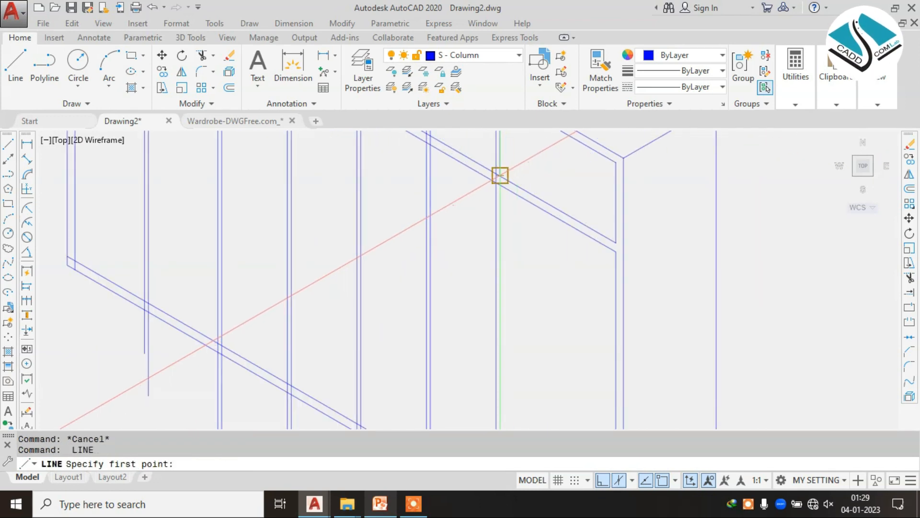
pyautogui.click(517, 168)
pyautogui.scroll(-3, 517, 282)
pyautogui.scroll(3, 517, 307)
pyautogui.click(517, 357)
pyautogui.press('Escape')
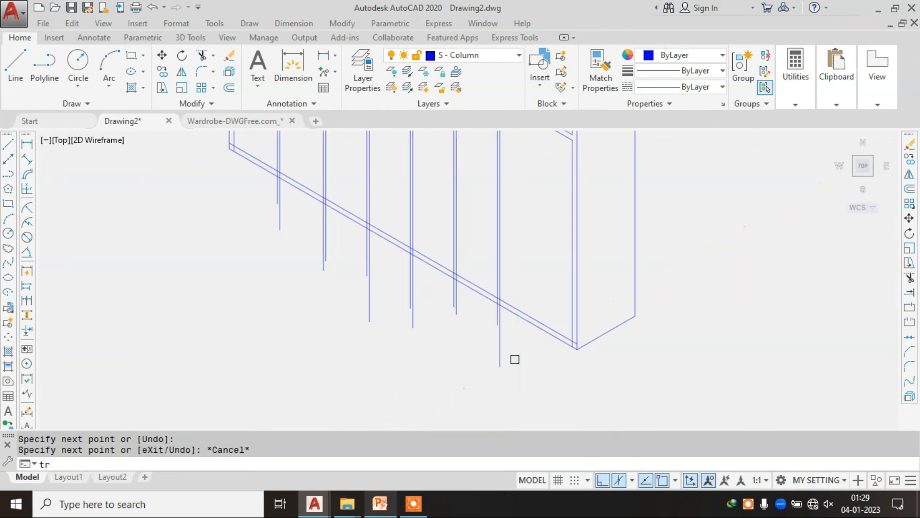
# Step: Trim the ends of the lower partition lines that hang below the bottom panel's outer edge
pyautogui.press('space')
pyautogui.click(485, 314)
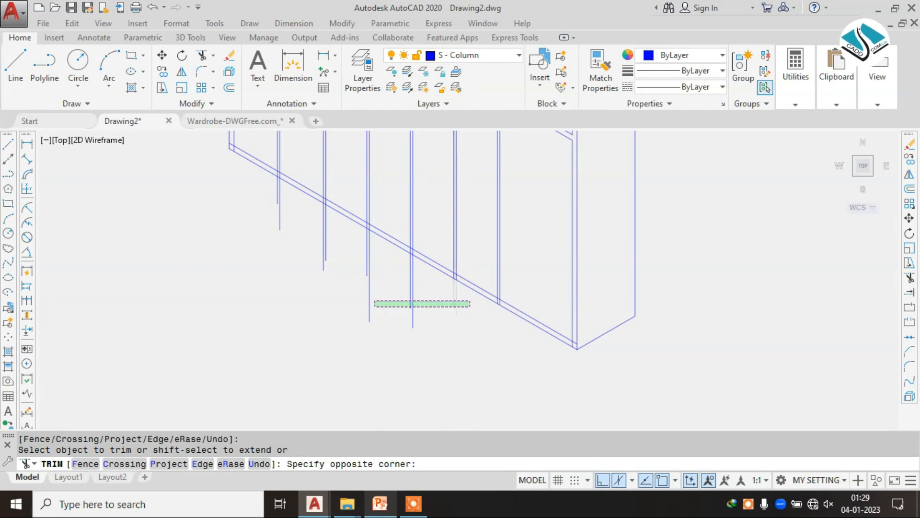
pyautogui.click(374, 303)
pyautogui.moveTo(334, 262); pyautogui.dragTo(485, 312, button='middle')
pyautogui.click(451, 263)
pyautogui.click(403, 242)
# Step: Trim the first lower partition's lines back to the bottom panel's upper edge, undoing the stray cut of that edge
pyautogui.scroll(6, 389, 196)
pyautogui.click(360, 215)
pyautogui.scroll(-2, 360, 215)
pyautogui.moveTo(656, 387); pyautogui.dragTo(513, 290, button='middle')
pyautogui.scroll(2, 514, 289)
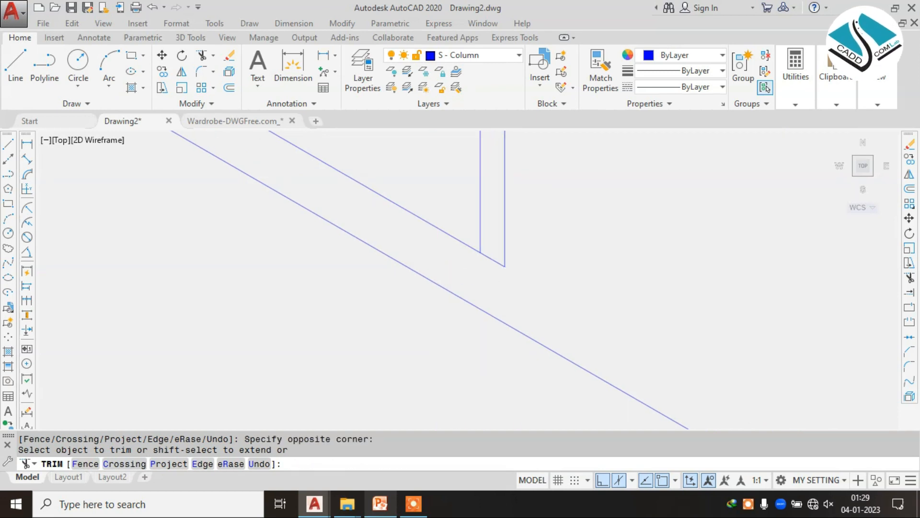
pyautogui.hotkey('ctrl', 'z')
pyautogui.moveTo(618, 381); pyautogui.dragTo(412, 170, button='middle')
pyautogui.scroll(2, 411, 169)
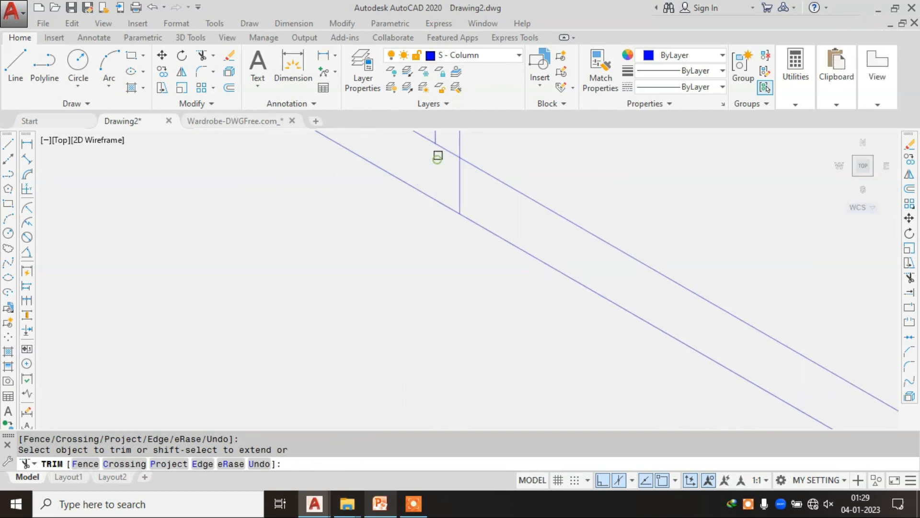
pyautogui.click(460, 179)
# Step: Trim the second and third lower partitions at the bottom panel's upper edge, removing the line ends below it and the edge between them
pyautogui.scroll(-4, 461, 180)
pyautogui.moveTo(610, 277); pyautogui.dragTo(476, 217, button='middle')
pyautogui.scroll(2, 476, 217)
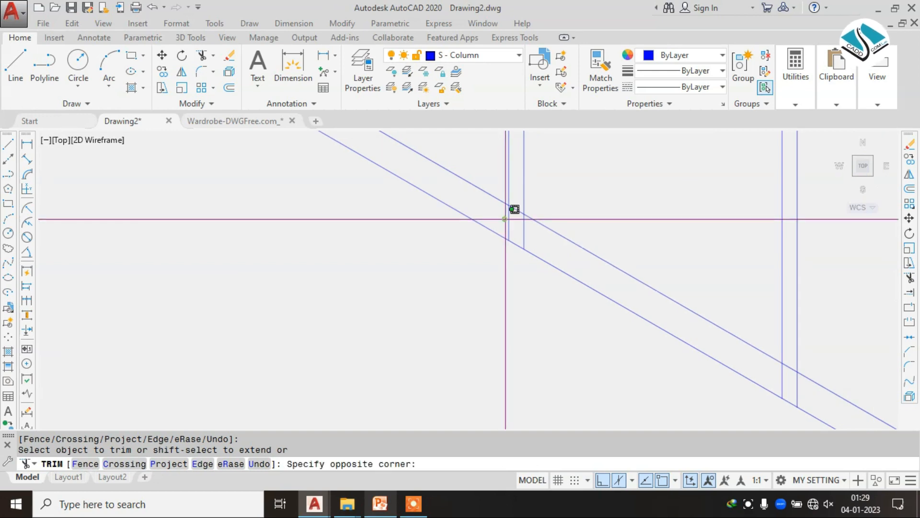
pyautogui.click(515, 210)
pyautogui.click(528, 225)
pyautogui.scroll(-2, 508, 227)
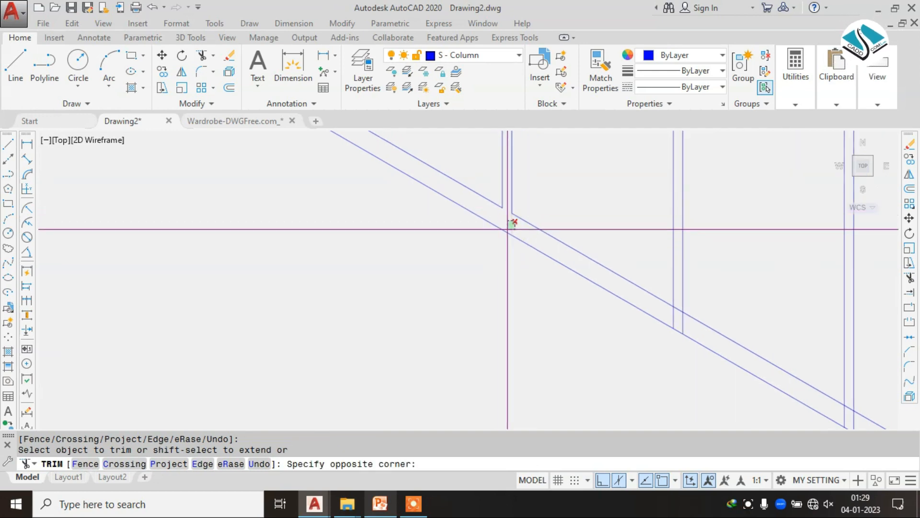
pyautogui.scroll(4, 507, 226)
pyautogui.click(501, 223)
pyautogui.scroll(-4, 501, 224)
pyautogui.moveTo(590, 270); pyautogui.dragTo(431, 189, button='middle')
pyautogui.scroll(4, 528, 242)
pyautogui.click(496, 222)
pyautogui.click(503, 201)
# Step: Trim the fourth, fifth and sixth lower partitions' line ends back to the bottom panel's upper edge
pyautogui.scroll(-4, 519, 234)
pyautogui.scroll(4, 533, 239)
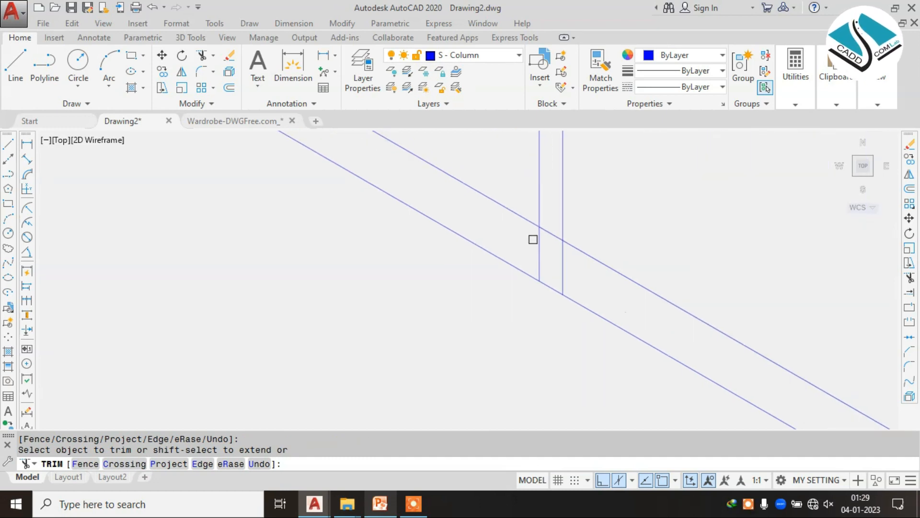
pyautogui.click(562, 260)
pyautogui.scroll(-4, 575, 266)
pyautogui.scroll(4, 561, 250)
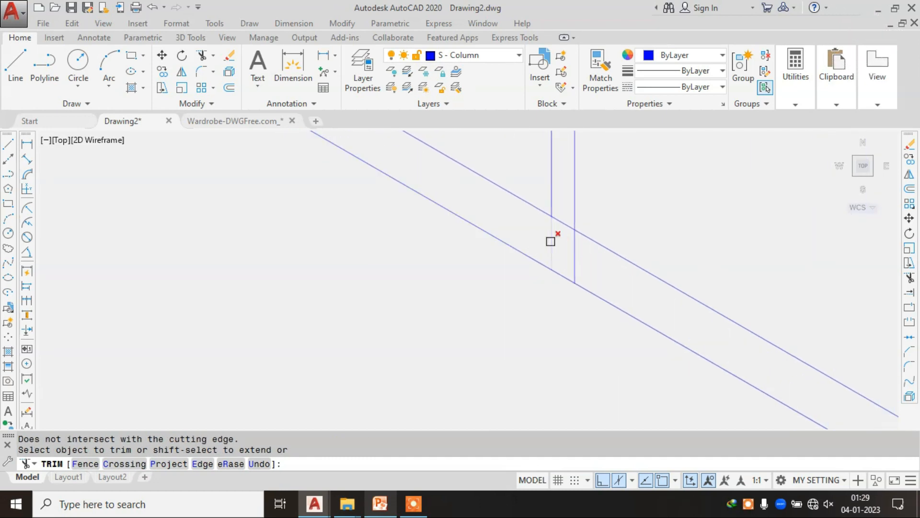
pyautogui.click(561, 228)
pyautogui.click(563, 221)
pyautogui.scroll(-4, 528, 228)
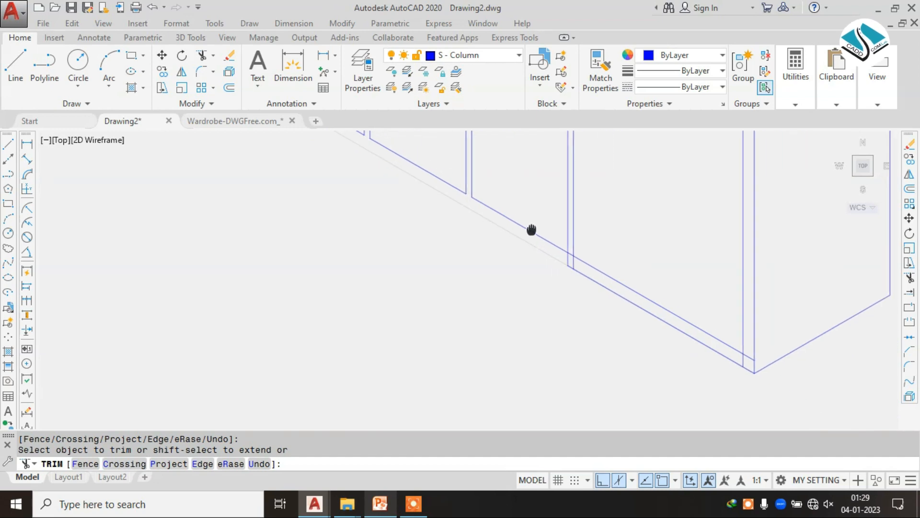
pyautogui.scroll(4, 569, 230)
pyautogui.scroll(-4, 587, 206)
pyautogui.scroll(4, 752, 309)
pyautogui.scroll(-6, 707, 333)
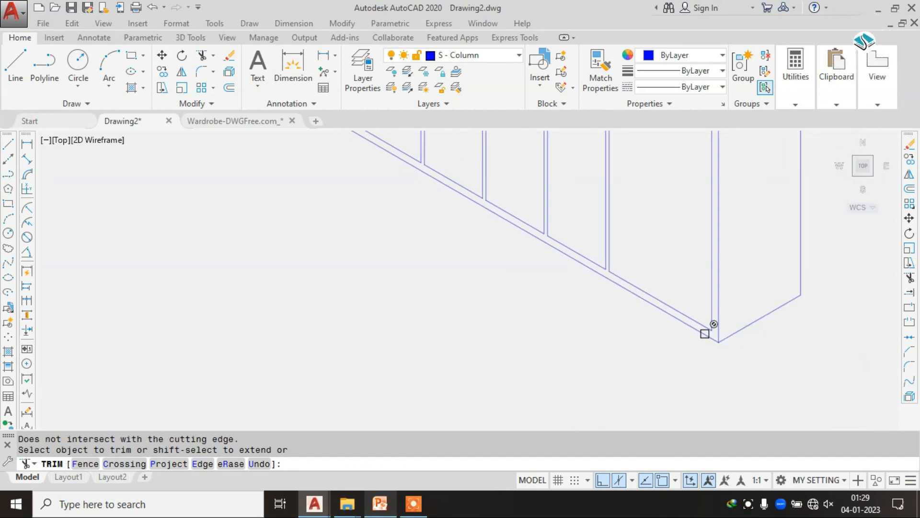
# Step: Trim the first three partitions' lines where they cross between the top shelf's two front edges
pyautogui.scroll(-2, 542, 205)
pyautogui.scroll(8, 547, 195)
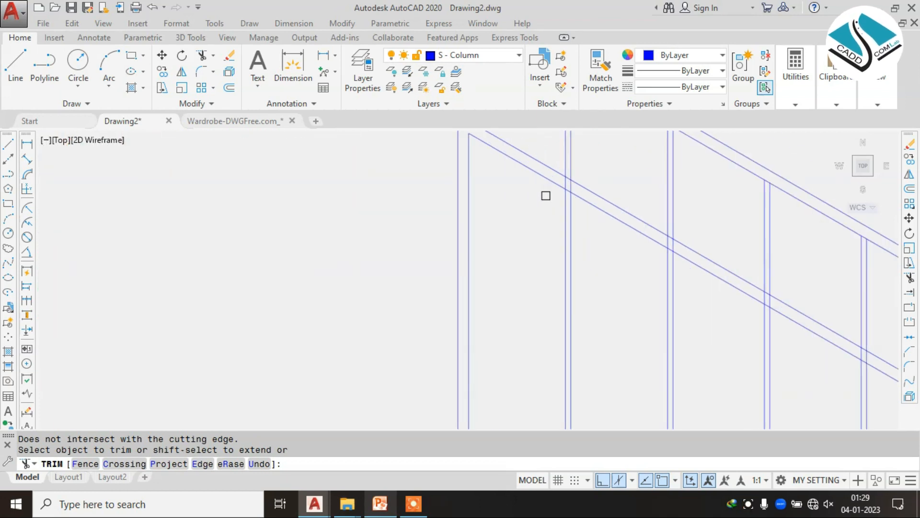
pyautogui.click(577, 174)
pyautogui.click(594, 182)
pyautogui.click(592, 181)
pyautogui.scroll(-4, 593, 181)
pyautogui.scroll(4, 666, 223)
pyautogui.click(633, 204)
pyautogui.scroll(-2, 657, 209)
pyautogui.scroll(4, 695, 254)
pyautogui.scroll(-3, 502, 185)
pyautogui.scroll(2, 646, 258)
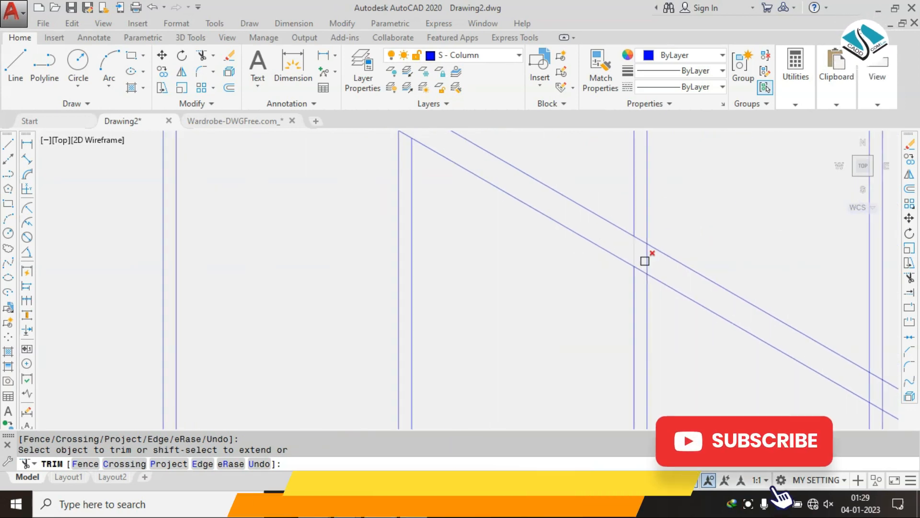
pyautogui.click(638, 249)
pyautogui.click(651, 259)
# Step: Trim the remaining partitions' lines out of the top shelf's front thickness and end the trimming
pyautogui.scroll(-2, 558, 216)
pyautogui.scroll(4, 587, 235)
pyautogui.click(604, 236)
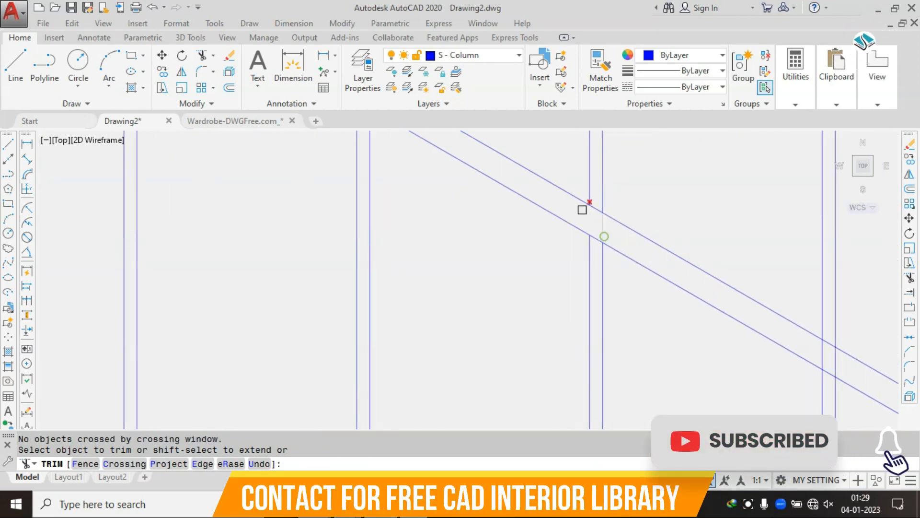
pyautogui.scroll(2, 600, 227)
pyautogui.click(600, 226)
pyautogui.click(610, 241)
pyautogui.scroll(-2, 611, 241)
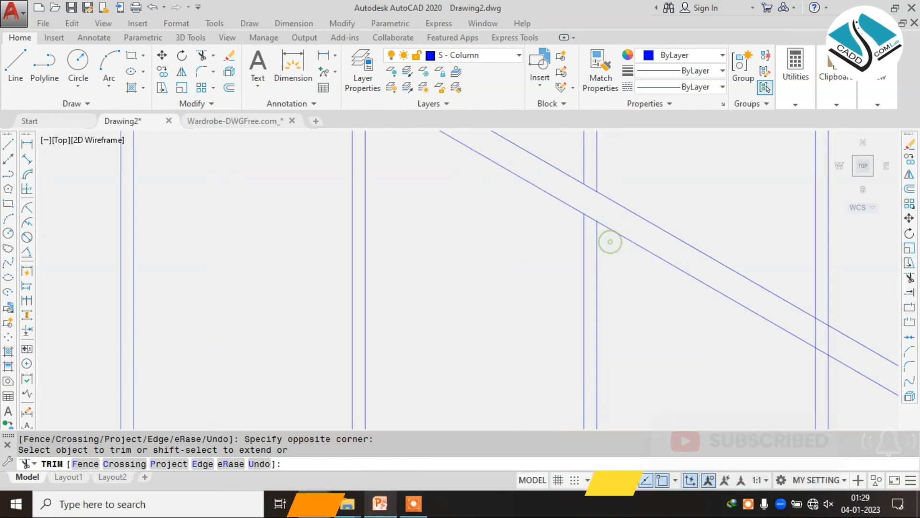
pyautogui.scroll(-2, 619, 245)
pyautogui.scroll(2, 724, 307)
pyautogui.scroll(2, 700, 254)
pyautogui.click(579, 155)
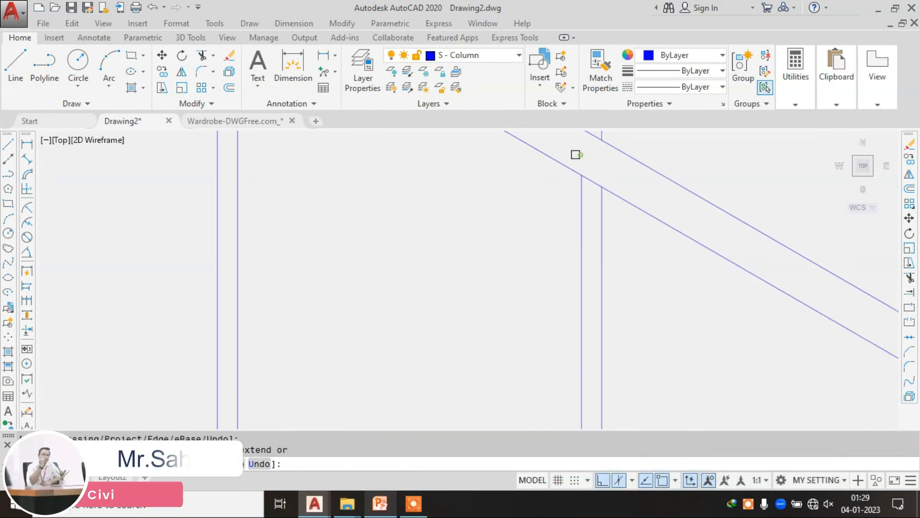
pyautogui.scroll(-3, 527, 165)
pyautogui.scroll(2, 694, 231)
pyautogui.click(695, 233)
pyautogui.click(700, 235)
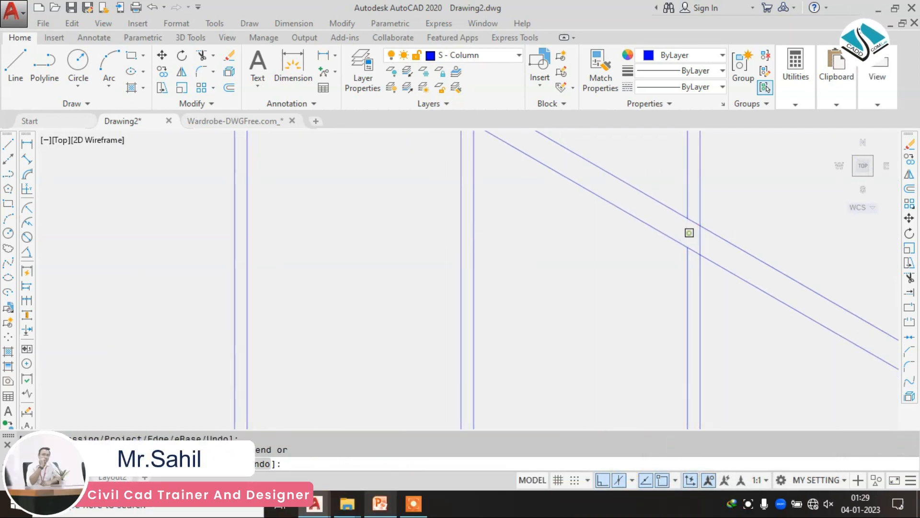
pyautogui.scroll(-6, 689, 227)
pyautogui.press('Escape')
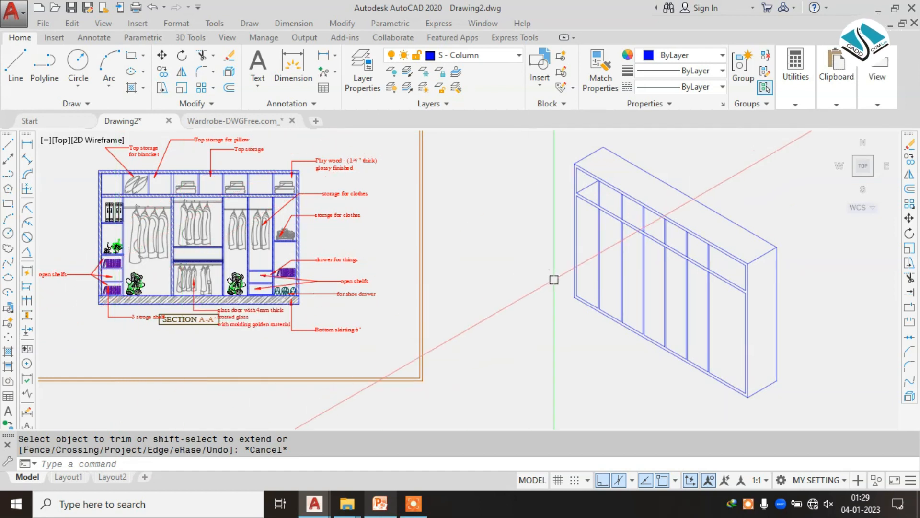
# Step: Draw a shelf line in the left isoplane from the left side panel's inner edge past the first lower partition
pyautogui.scroll(3, 640, 230)
pyautogui.scroll(-4, 640, 225)
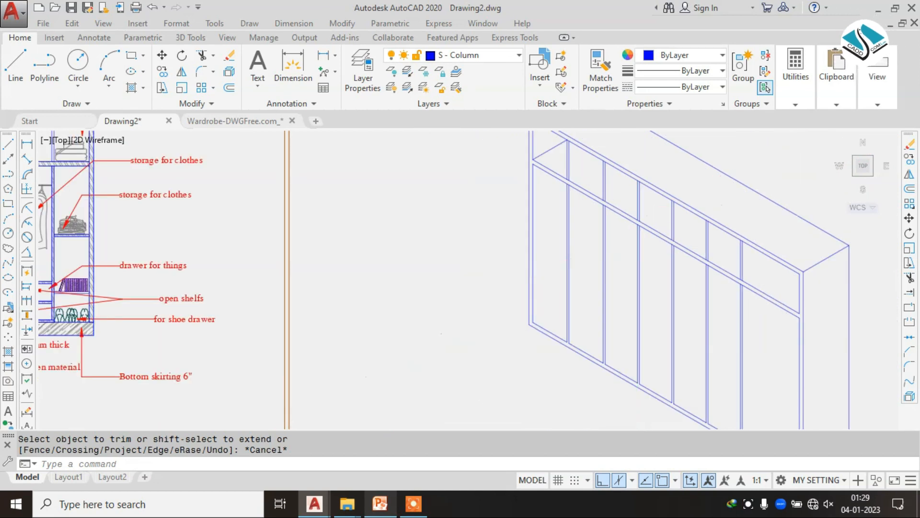
pyautogui.scroll(5, 612, 216)
pyautogui.scroll(-3, 609, 217)
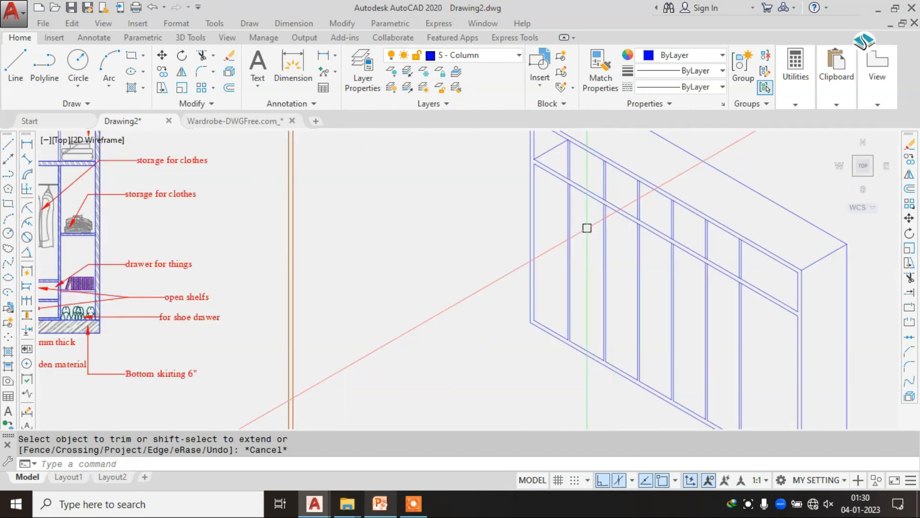
pyautogui.scroll(2, 550, 239)
pyautogui.write('l')
pyautogui.press('Return')
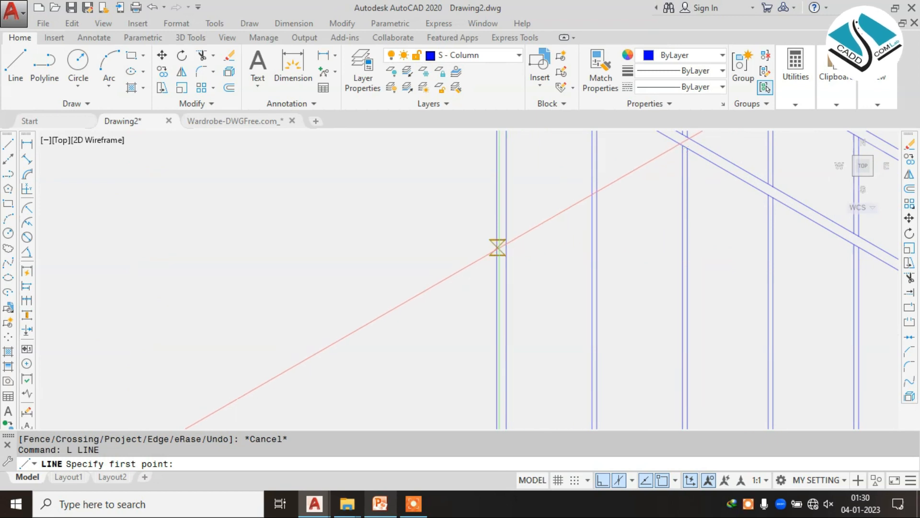
pyautogui.click(507, 256)
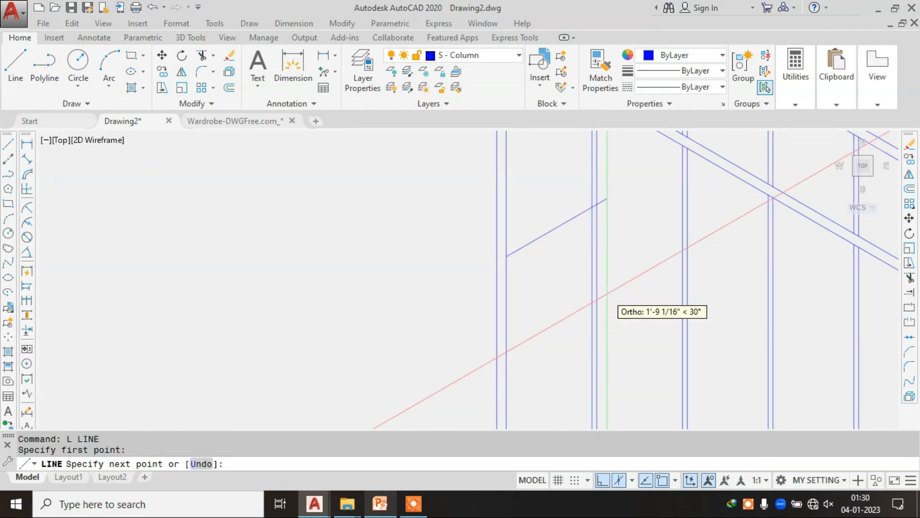
pyautogui.press('F5')
pyautogui.scroll(4, 568, 291)
pyautogui.click(672, 350)
pyautogui.press('Escape')
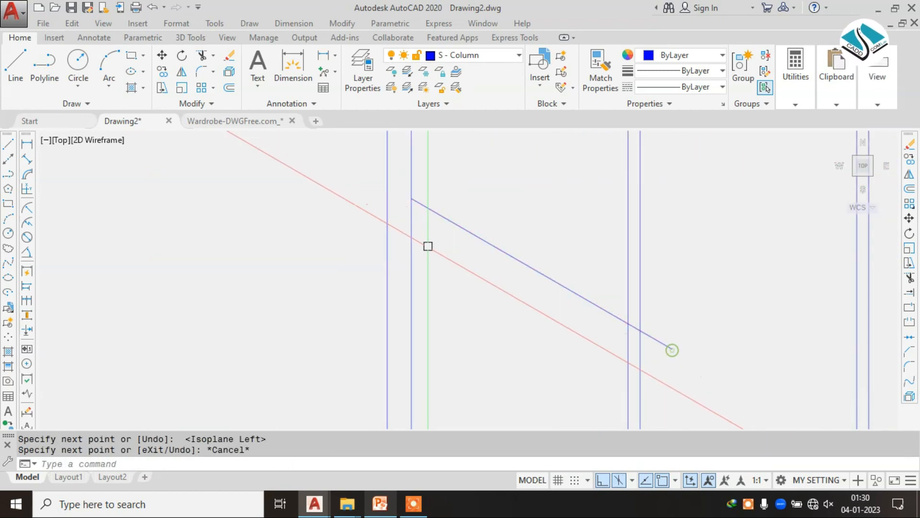
# Step: Copy the new shelf line 1" straight down to give the shelf its thickness
pyautogui.click(535, 224)
pyautogui.click(493, 298)
pyautogui.write('co')
pyautogui.press('Return')
pyautogui.click(504, 251)
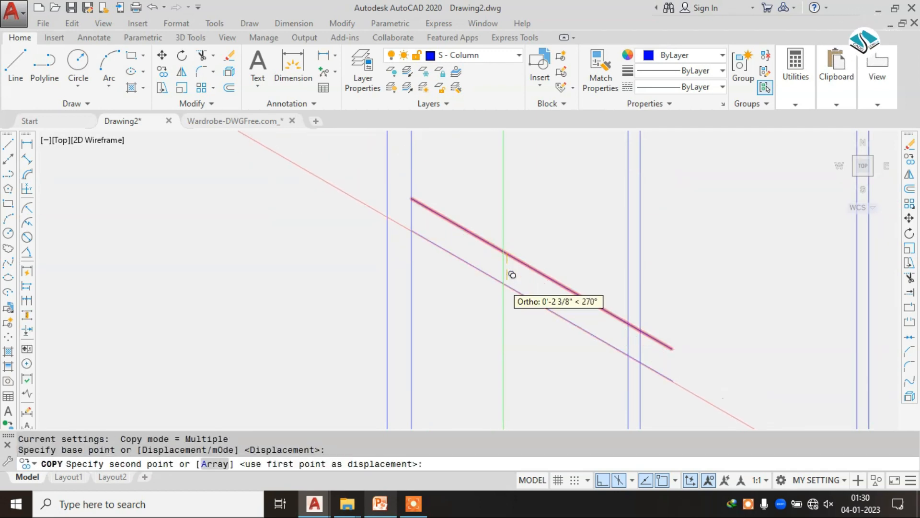
pyautogui.write('1')
pyautogui.press('Return')
pyautogui.press('Escape')
# Step: Trim the two shelf lines at the first lower partition and erase the leftover ends beyond it
pyautogui.write('tr')
pyautogui.press('Return')
pyautogui.scroll(4, 576, 284)
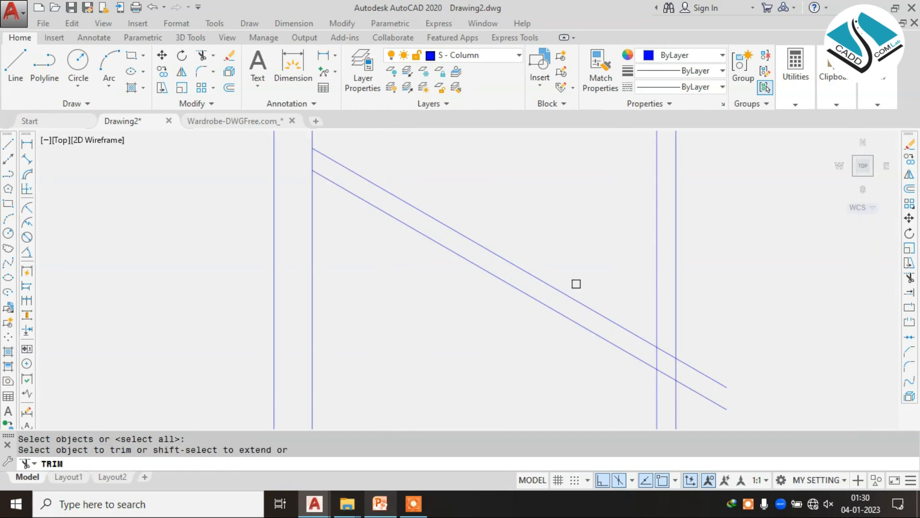
pyautogui.click(634, 327)
pyautogui.press('Escape')
pyautogui.click(731, 298)
pyautogui.click(689, 361)
pyautogui.write('e')
pyautogui.press('Return')
# Step: Draw the shelf's depth line in the top isoplane from its upper left corner back past the first lower partition
pyautogui.scroll(-4, 608, 313)
pyautogui.moveTo(476, 209); pyautogui.dragTo(452, 283, button='middle')
pyautogui.write('l')
pyautogui.press('Return')
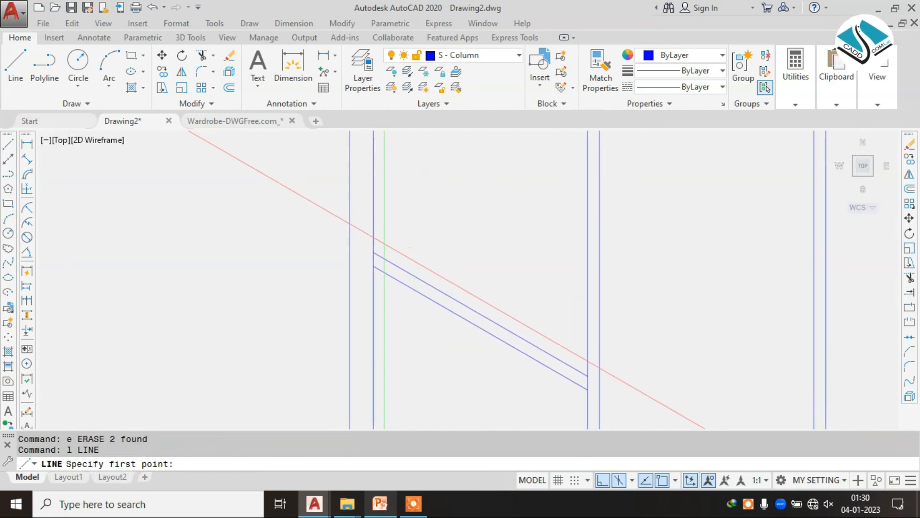
pyautogui.click(374, 253)
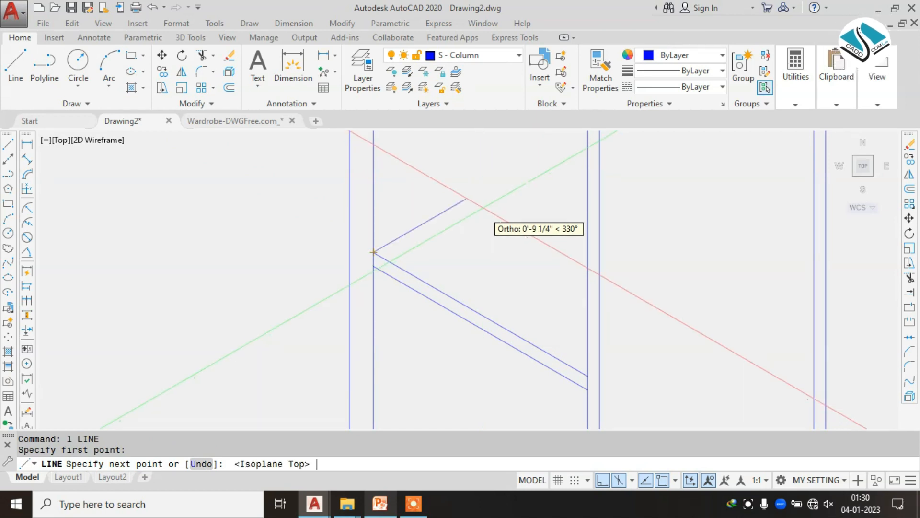
pyautogui.moveTo(482, 211); pyautogui.dragTo(406, 289, button='middle')
pyautogui.click(525, 199)
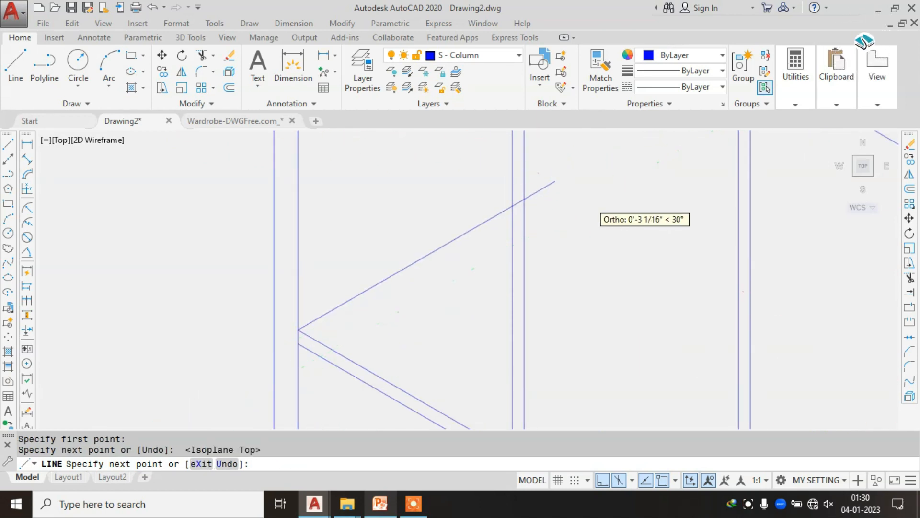
pyautogui.press('Escape')
pyautogui.press('Escape')
# Step: Trim the shelf's depth line back to the first lower partition
pyautogui.write('tr')
pyautogui.press('Return')
pyautogui.press('Return')
pyautogui.scroll(2, 546, 199)
pyautogui.scroll(-6, 477, 254)
pyautogui.press('Escape')
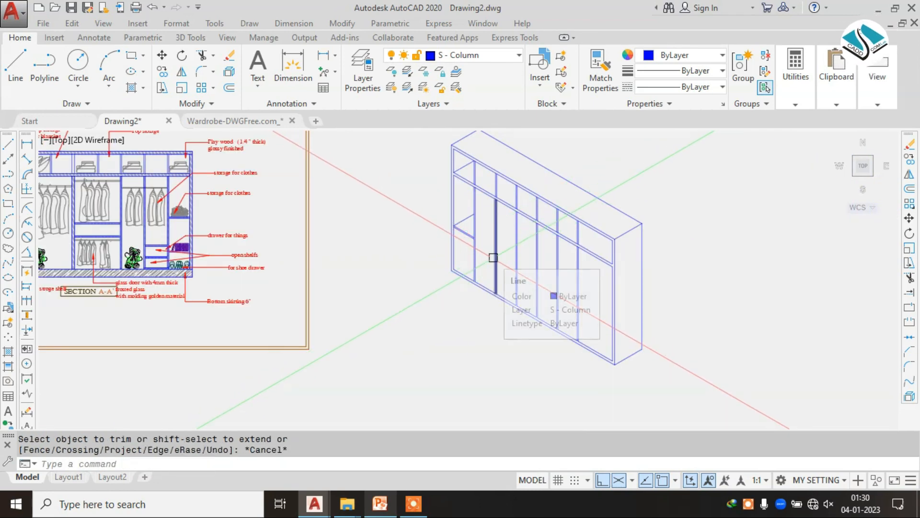
# Step: Continue both shelf edges with lines from the first partition across the second and third compartments, past the third partition
pyautogui.scroll(4, 469, 243)
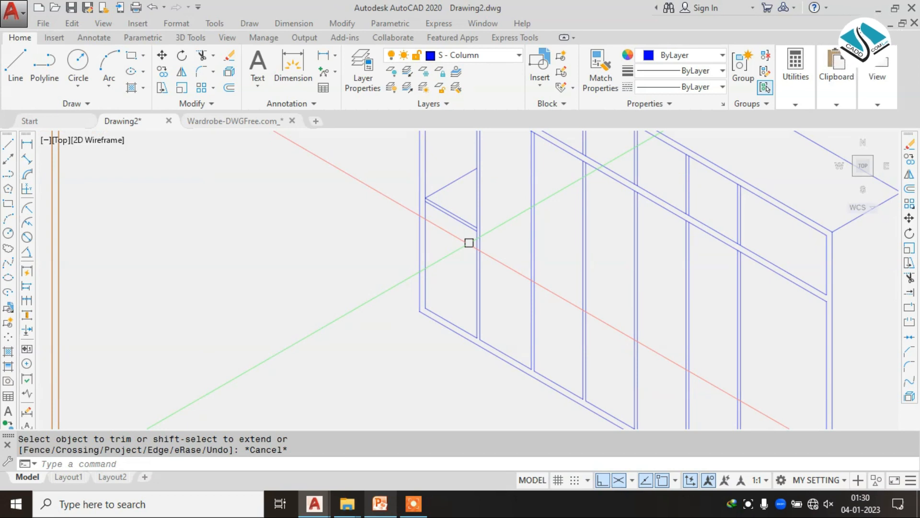
pyautogui.write('l')
pyautogui.press('Return')
pyautogui.scroll(2, 474, 235)
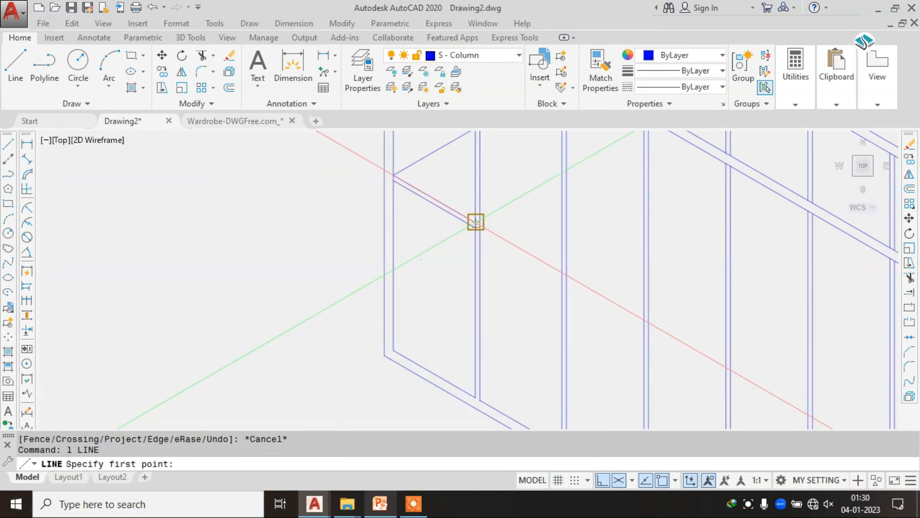
pyautogui.click(476, 222)
pyautogui.click(674, 336)
pyautogui.press('Escape')
pyautogui.press('Return')
pyautogui.scroll(2, 465, 234)
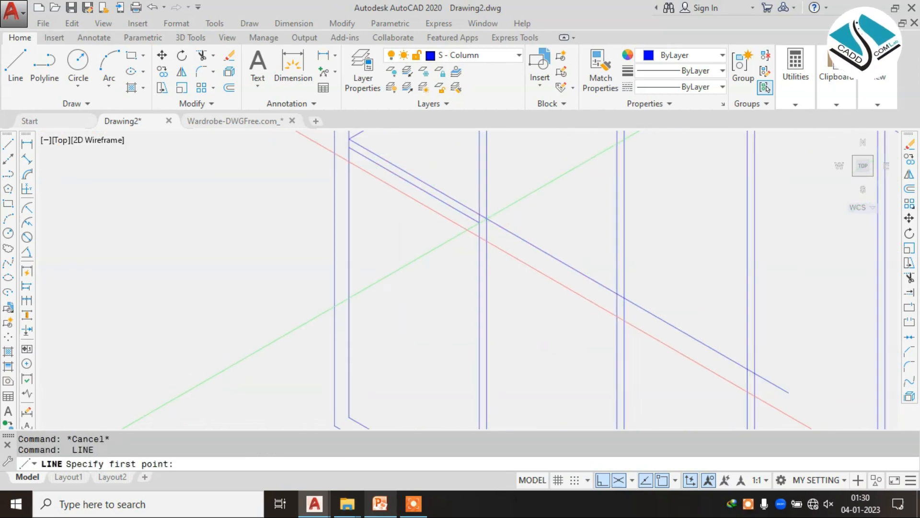
pyautogui.click(483, 220)
pyautogui.scroll(-2, 487, 232)
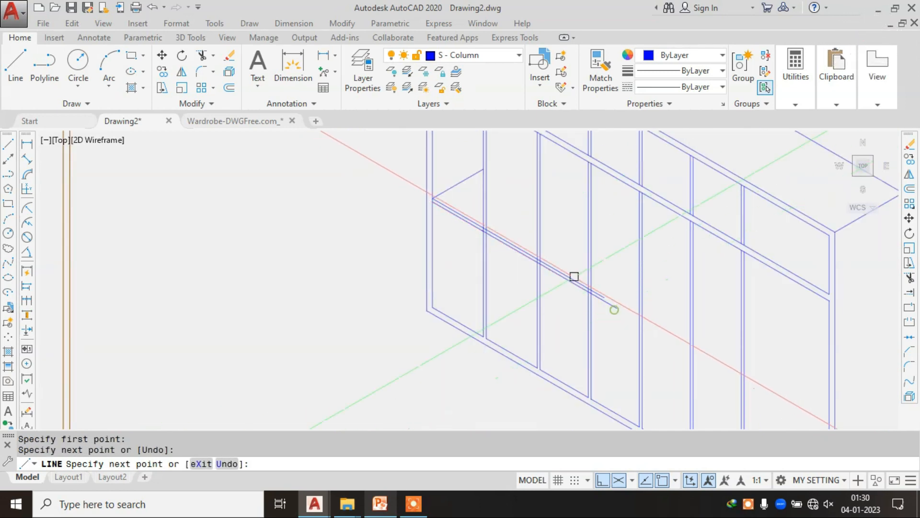
pyautogui.press('Escape')
pyautogui.press('Escape')
# Step: Draw shelf depth lines at 30° from the upper shelf edge at the second and first partitions, each past the next partition
pyautogui.scroll(2, 547, 259)
pyautogui.press('Return')
pyautogui.click(527, 266)
pyautogui.click(680, 179)
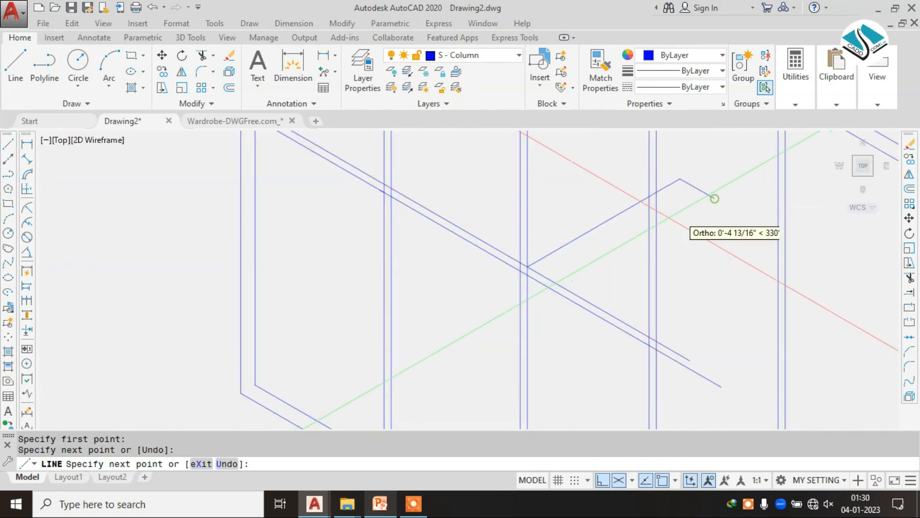
pyautogui.press('Escape')
pyautogui.moveTo(475, 244); pyautogui.dragTo(536, 323, button='middle')
pyautogui.press('Escape')
pyautogui.press('Return')
pyautogui.click(455, 265)
pyautogui.click(623, 196)
pyautogui.press('Escape')
pyautogui.press('Escape')
# Step: Trim the second compartment's shelf depth line back to the second partition's left line
pyautogui.write('tr')
pyautogui.press('Return')
pyautogui.scroll(2, 619, 199)
pyautogui.press('Return')
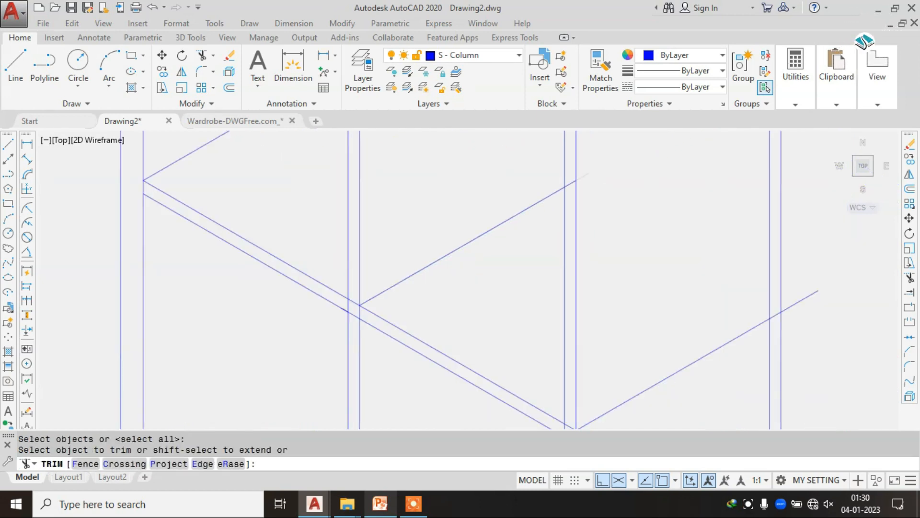
pyautogui.click(570, 184)
pyautogui.scroll(2, 573, 180)
pyautogui.click(568, 185)
pyautogui.scroll(-4, 568, 185)
# Step: Trim the shelf edge segments lying between the first lower partition's two lines
pyautogui.scroll(6, 420, 267)
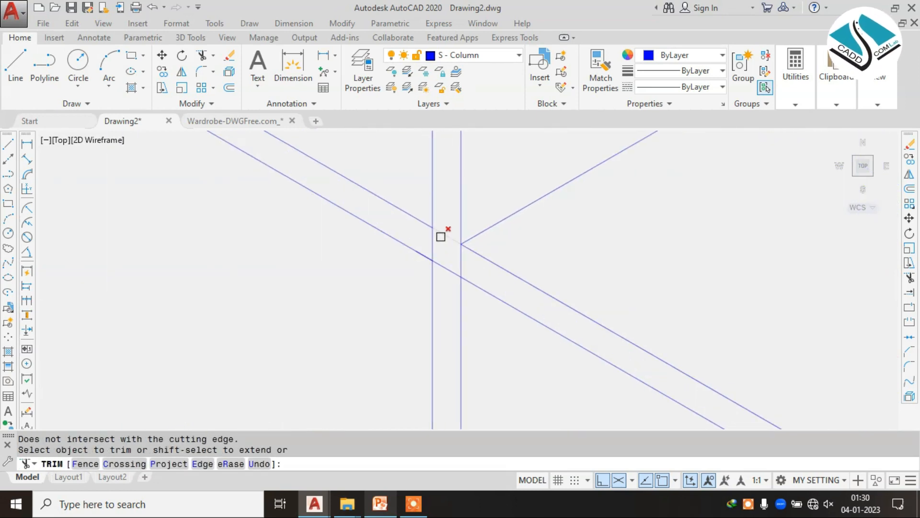
pyautogui.click(441, 269)
pyautogui.click(451, 263)
pyautogui.click(445, 267)
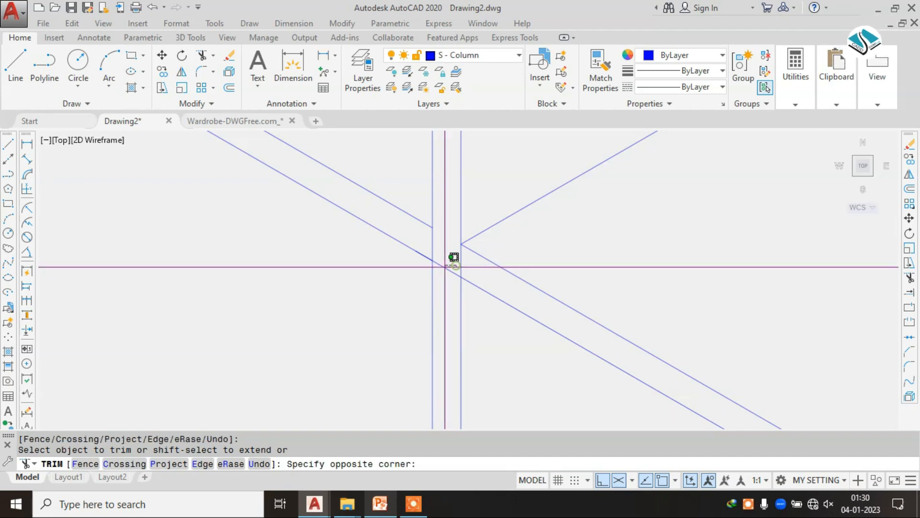
pyautogui.scroll(-6, 416, 216)
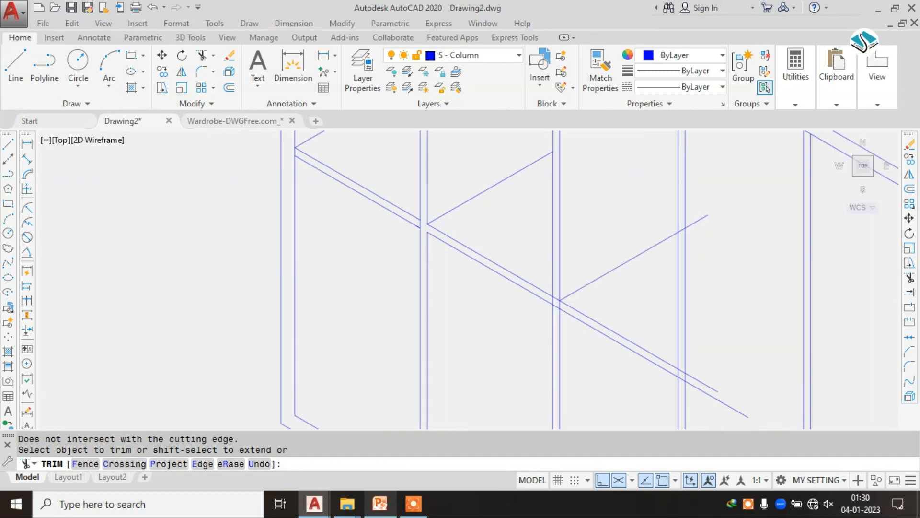
# Step: Trim the overlapping shelf and partition line segments where the inner shelf crosses the first and second lower partitions
pyautogui.scroll(4, 425, 225)
pyautogui.click(413, 221)
pyautogui.scroll(-2, 411, 205)
pyautogui.scroll(6, 415, 210)
pyautogui.click(414, 220)
pyautogui.scroll(-8, 394, 193)
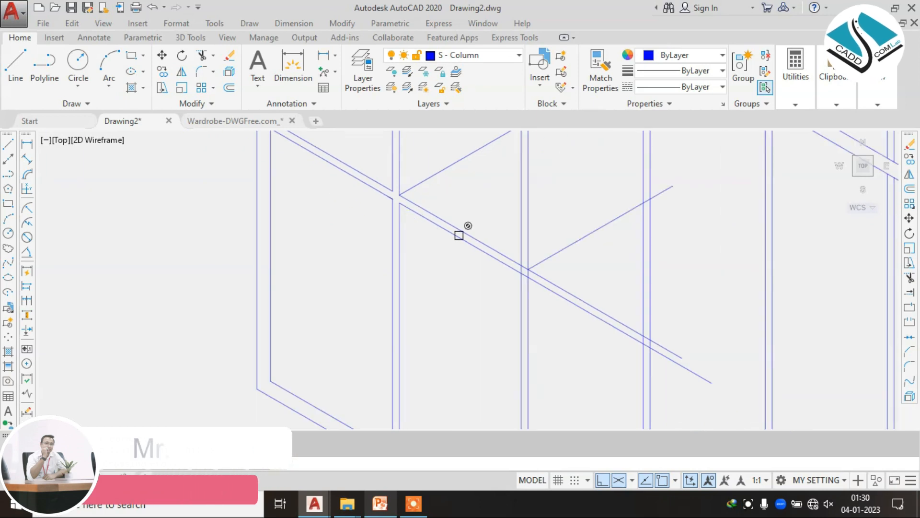
pyautogui.scroll(6, 530, 271)
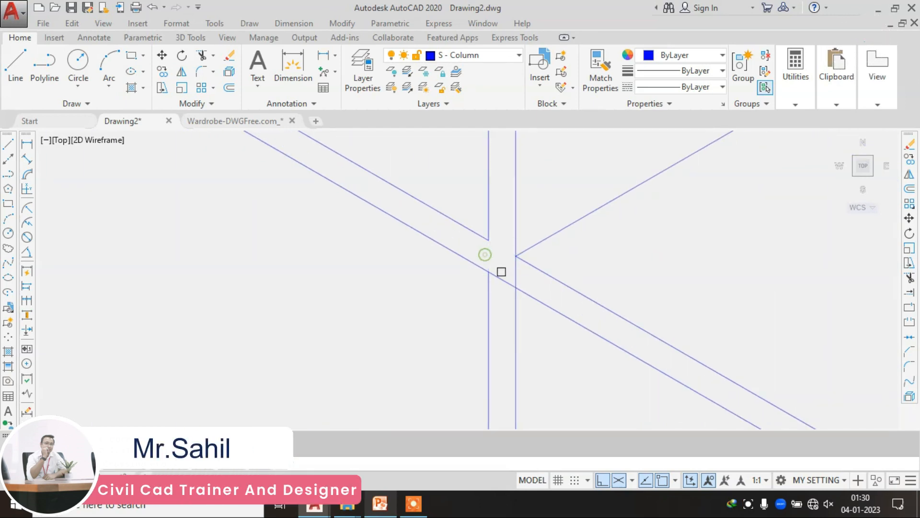
pyautogui.scroll(-6, 475, 245)
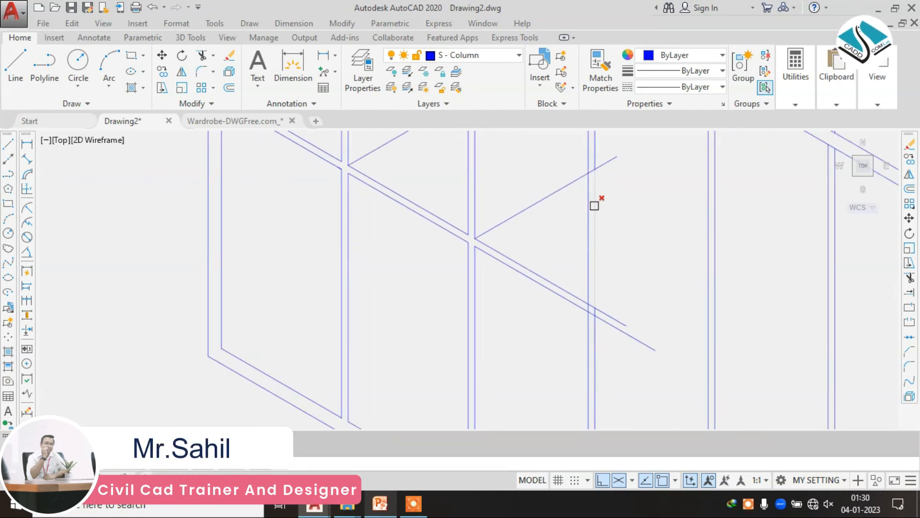
# Step: Trim both shelf edge segments lying between the third lower partition's two lines
pyautogui.scroll(3, 600, 309)
pyautogui.click(579, 294)
pyautogui.click(578, 309)
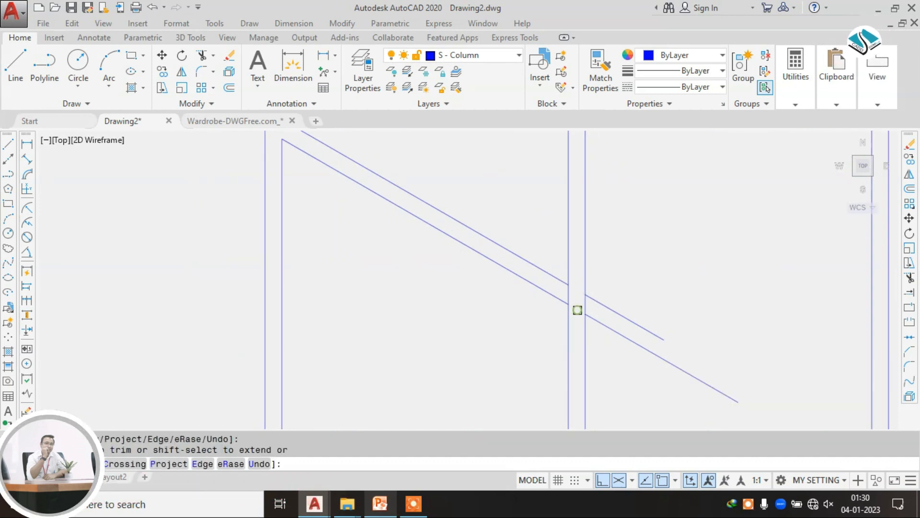
pyautogui.press('Escape')
pyautogui.scroll(-3, 551, 230)
# Step: Trim the third compartment's shelf depth line back to the third partition and erase the leftover shelf edge stubs beyond it
pyautogui.press('Return')
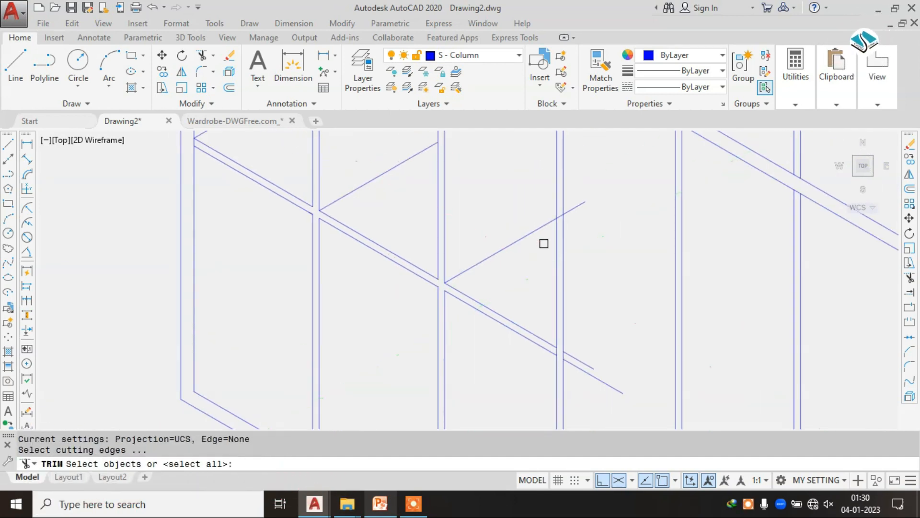
pyautogui.click(569, 214)
pyautogui.scroll(4, 566, 213)
pyautogui.scroll(-4, 520, 226)
pyautogui.scroll(2, 531, 315)
pyautogui.click(531, 315)
pyautogui.click(541, 305)
pyautogui.click(520, 348)
pyautogui.press('Escape')
pyautogui.click(563, 308)
pyautogui.click(520, 364)
pyautogui.press('Delete')
pyautogui.scroll(-5, 495, 290)
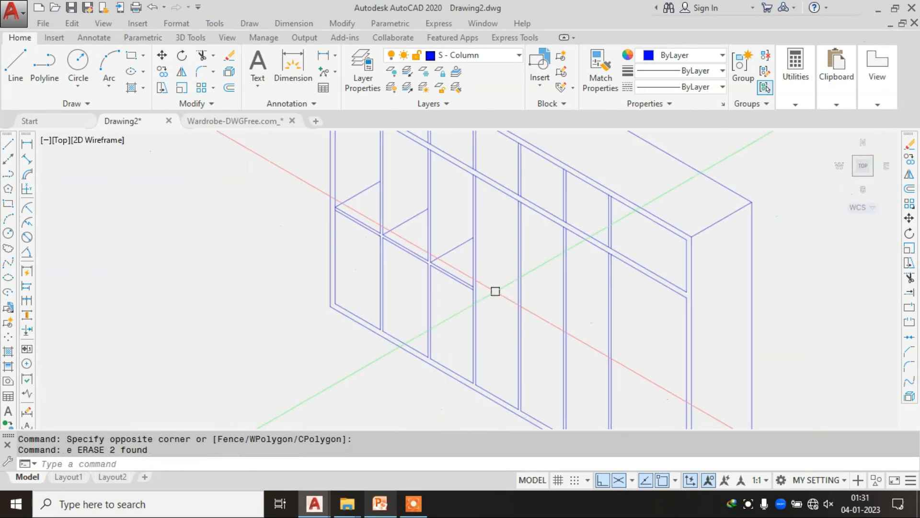
pyautogui.press('Escape')
pyautogui.press('Escape')
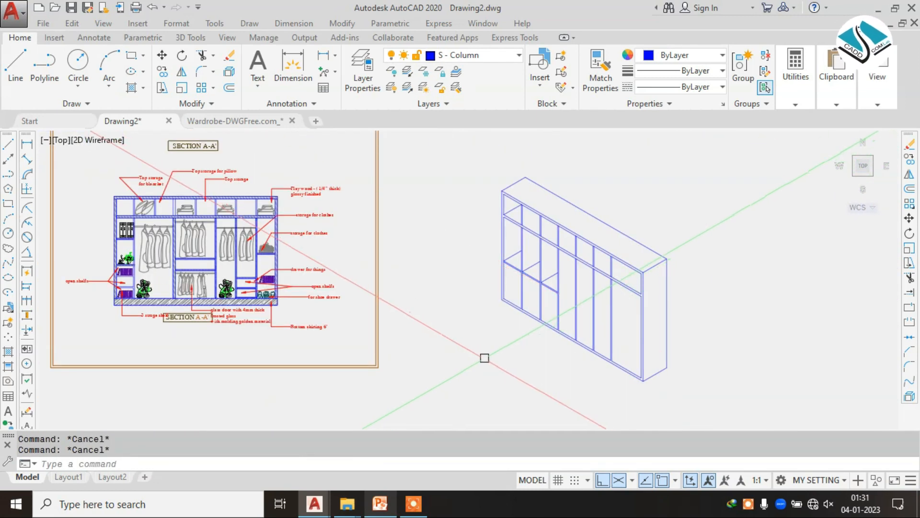
# Step: Draw a rectangular frame around the isometric wardrobe
pyautogui.write('rec')
pyautogui.press('Return')
pyautogui.click(452, 151)
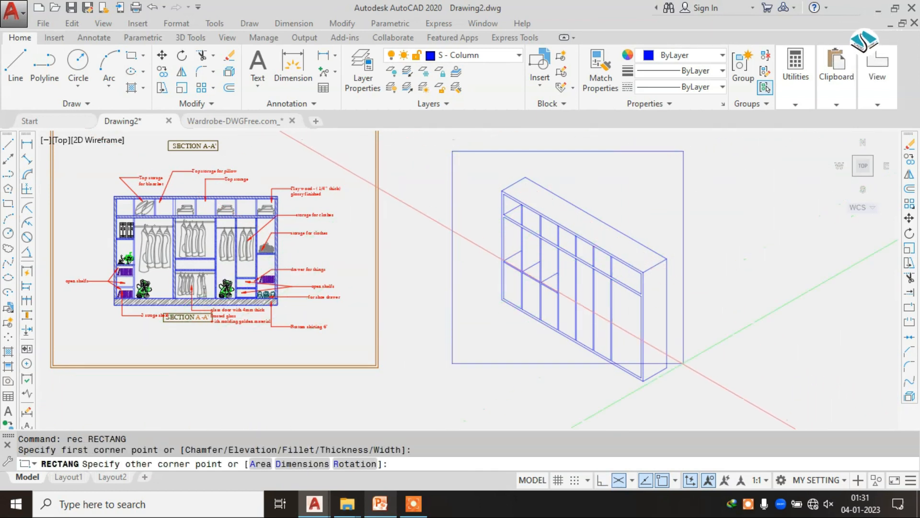
pyautogui.click(707, 395)
pyautogui.scroll(-3, 610, 240)
pyautogui.scroll(3, 556, 264)
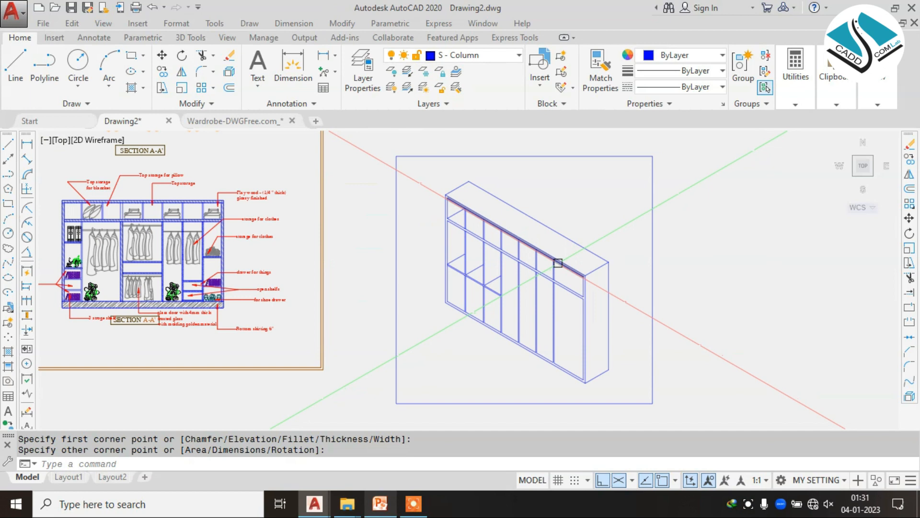
# Step: Copy the boxed SECTION A-A' title into the new frame, below the front of the isometric wardrobe, with Ortho off
pyautogui.scroll(4, 419, 232)
pyautogui.press('Escape')
pyautogui.click(426, 224)
pyautogui.click(225, 257)
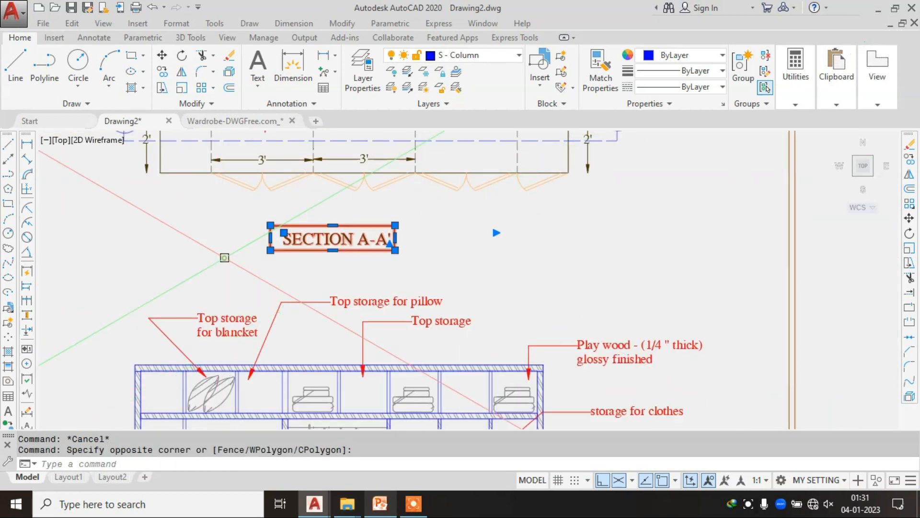
pyautogui.write('c')
pyautogui.press('Return')
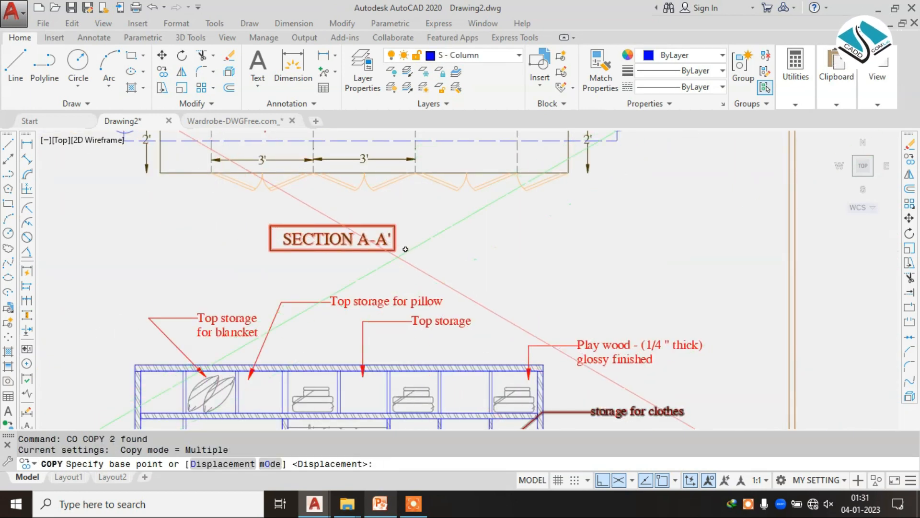
pyautogui.click(402, 243)
pyautogui.scroll(-4, 358, 255)
pyautogui.moveTo(531, 324); pyautogui.dragTo(418, 202, button='middle')
pyautogui.scroll(4, 499, 283)
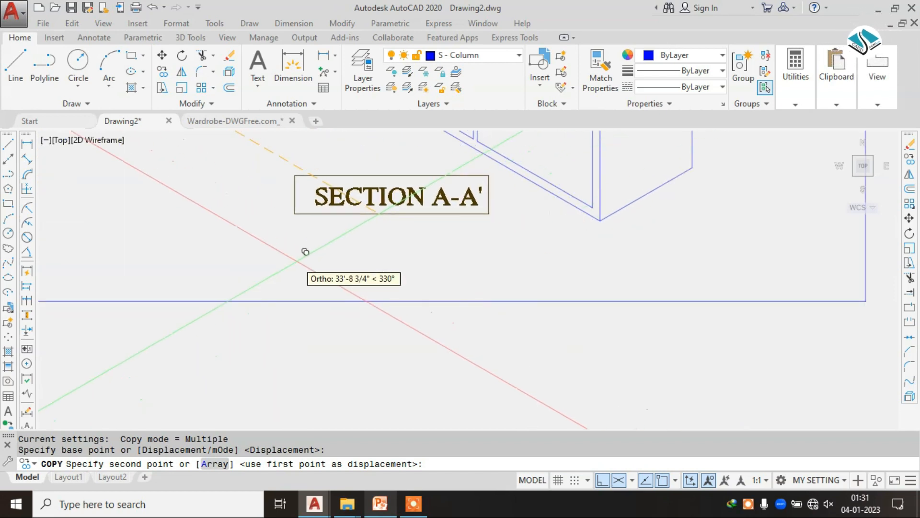
pyautogui.moveTo(296, 239); pyautogui.dragTo(528, 318, button='middle')
pyautogui.click(595, 479)
pyautogui.click(360, 286)
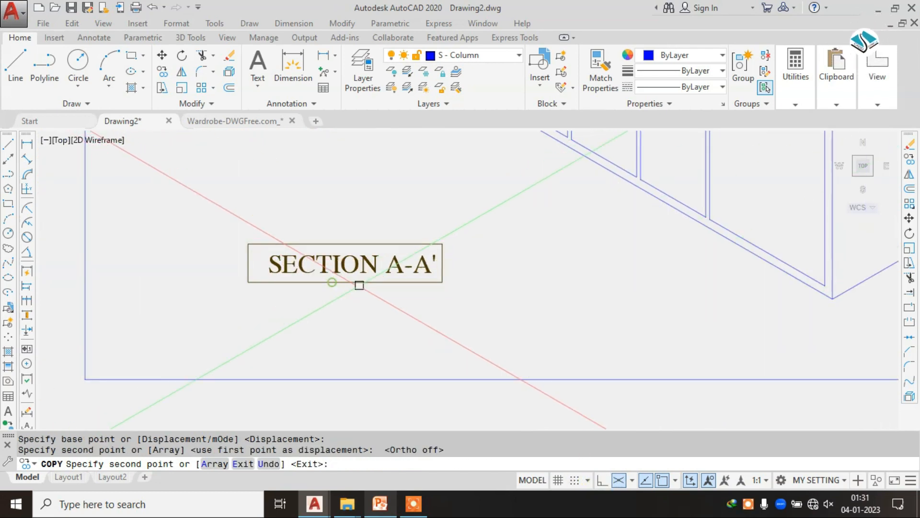
pyautogui.press('Escape')
# Step: Switch the grid snap type from isometric to rectangular snap in the drafting settings
pyautogui.write('ds')
pyautogui.press('Return')
pyautogui.click(616, 253)
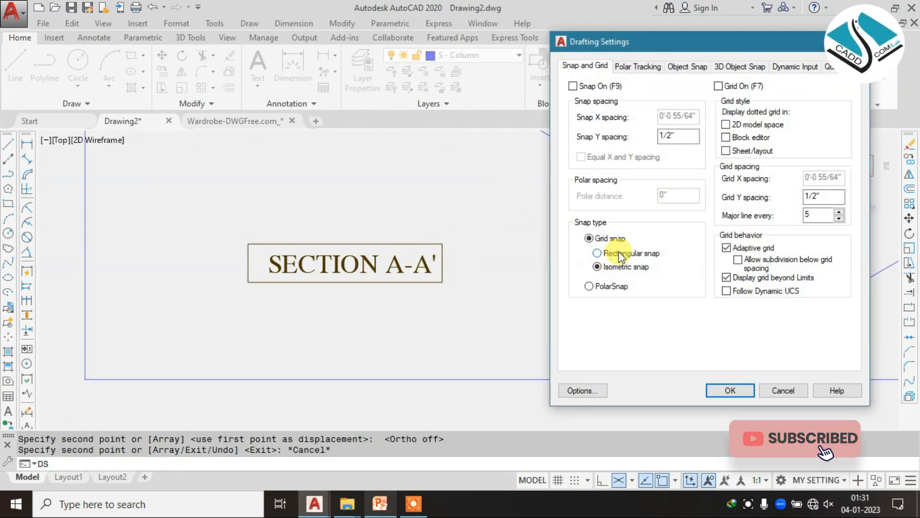
pyautogui.click(721, 393)
# Step: Change the copied title text to "wardrobe isometric view"
pyautogui.doubleClick(405, 265)
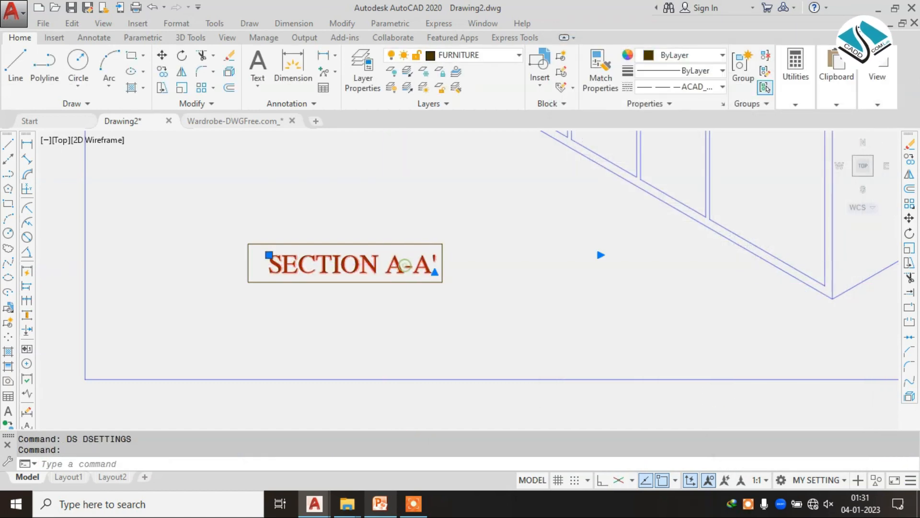
pyautogui.write('wardrobe isometric ')
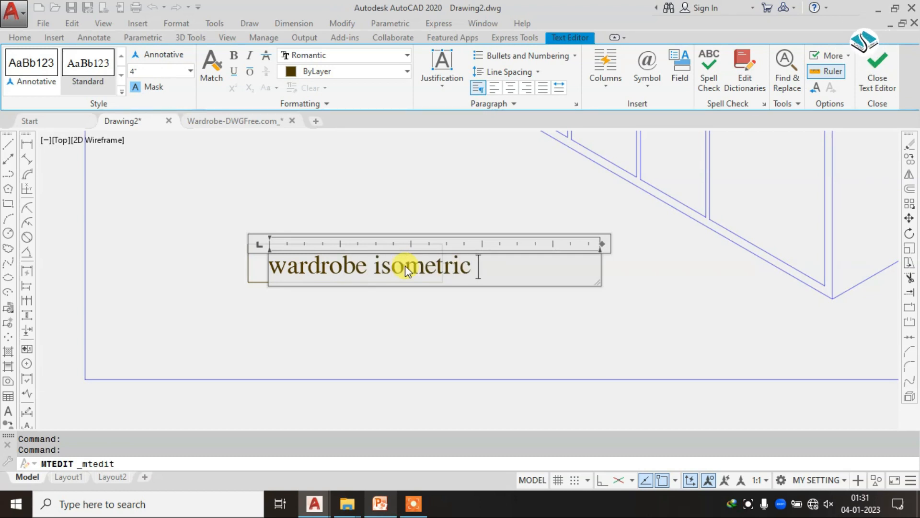
pyautogui.write('view')
pyautogui.click(393, 185)
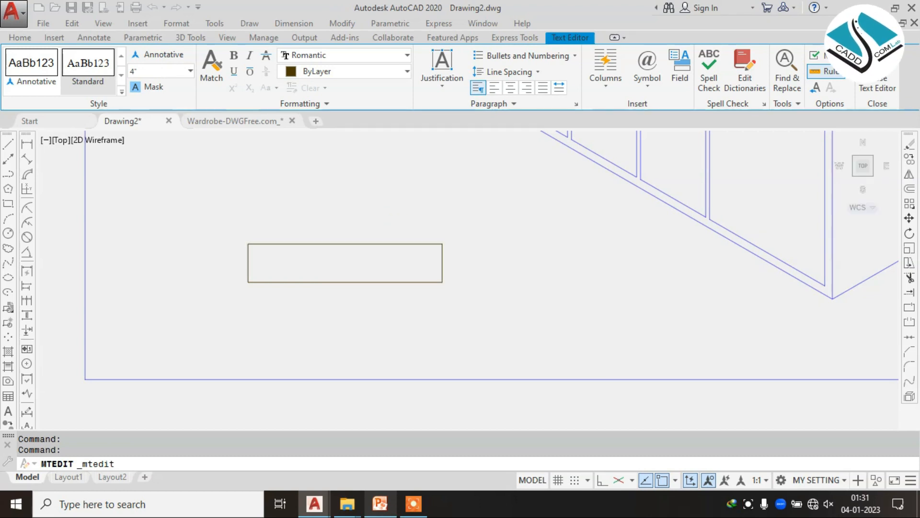
# Step: Erase the copied title box and draw a new rectangle enclosing the whole "wardrobe isometric view" text
pyautogui.press('Escape')
pyautogui.write('e')
pyautogui.press('Return')
pyautogui.press('Escape')
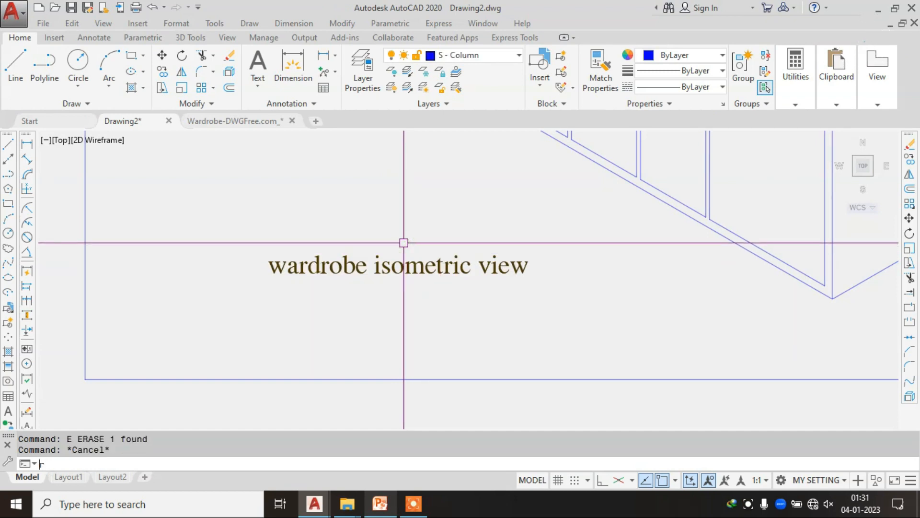
pyautogui.write('rec')
pyautogui.press('Return')
pyautogui.click(246, 244)
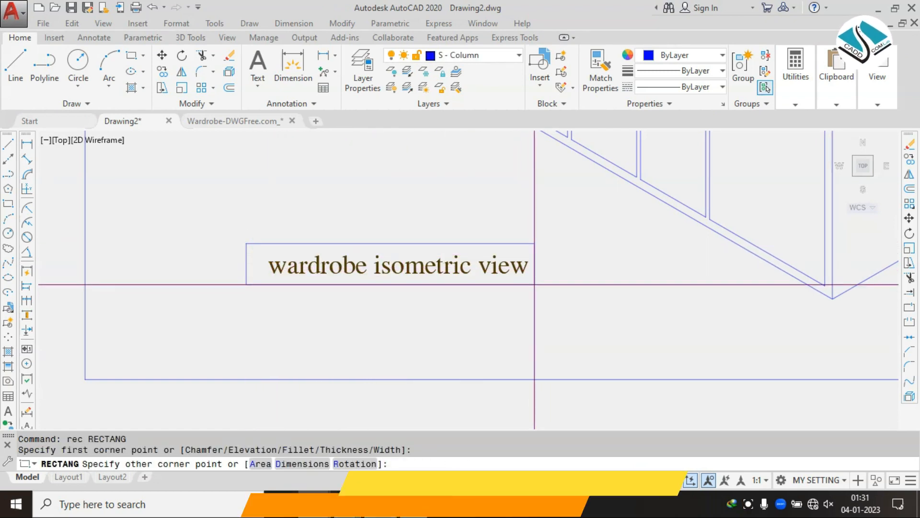
pyautogui.press('Escape')
# Step: Match the new title box's properties to the SECTION A-A' title box
pyautogui.write('ma')
pyautogui.press('Return')
pyautogui.scroll(-5, 529, 272)
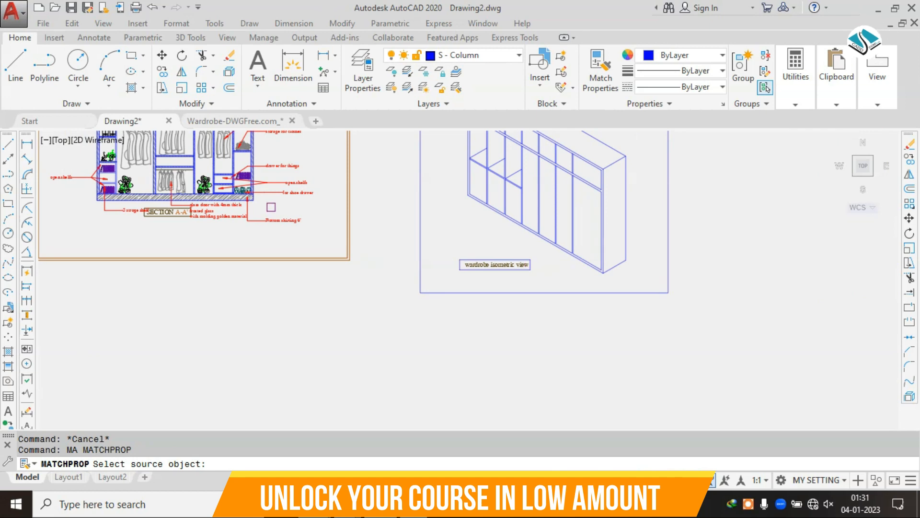
pyautogui.scroll(3, 147, 225)
pyautogui.click(199, 199)
pyautogui.scroll(-4, 168, 219)
pyautogui.scroll(4, 516, 255)
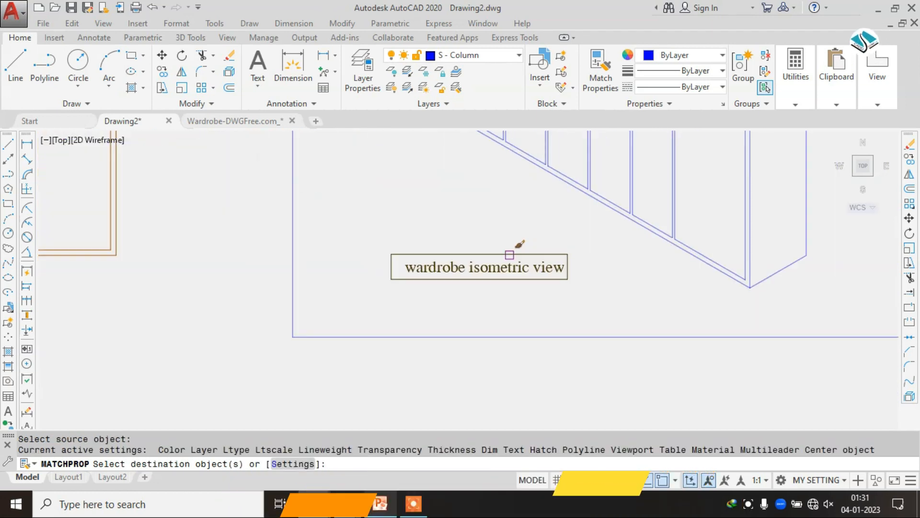
pyautogui.click(509, 256)
# Step: Apply the same title box properties to all lines of the isometric wardrobe with Match Properties
pyautogui.scroll(-2, 510, 256)
pyautogui.moveTo(509, 256); pyautogui.dragTo(484, 391, button='middle')
pyautogui.moveTo(577, 199); pyautogui.dragTo(571, 252, button='middle')
pyautogui.click(629, 175)
pyautogui.click(409, 359)
pyautogui.click(536, 143)
pyautogui.click(469, 197)
pyautogui.moveTo(531, 284); pyautogui.dragTo(485, 200, button='middle')
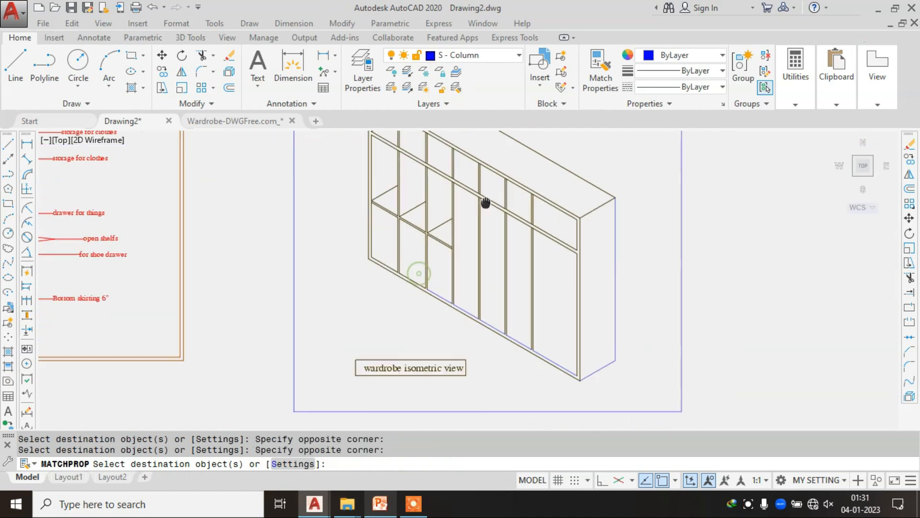
pyautogui.click(657, 168)
pyautogui.click(511, 381)
pyautogui.click(416, 318)
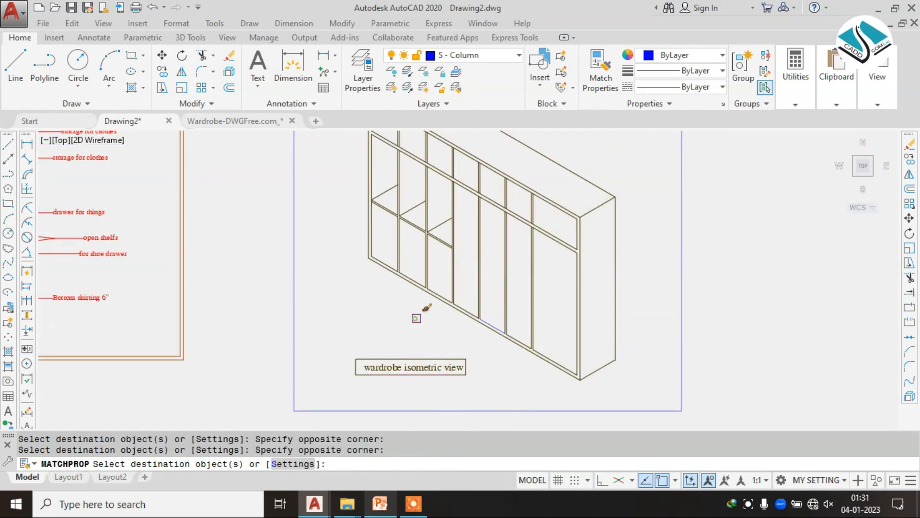
pyautogui.click(515, 319)
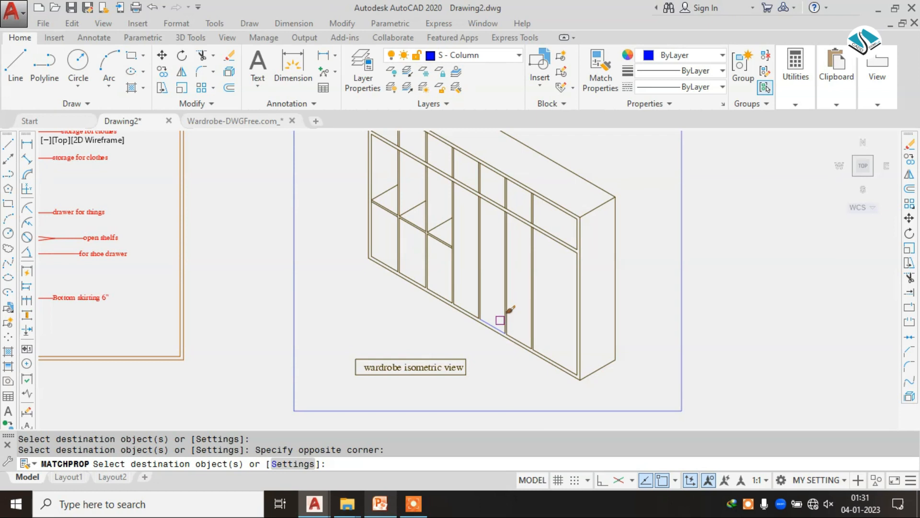
# Step: Offset the isometric view's rectangular frame outward by 2
pyautogui.scroll(-4, 488, 302)
pyautogui.press('Escape')
pyautogui.press('Escape')
pyautogui.press('Escape')
pyautogui.write('o 2')
pyautogui.press('space')
pyautogui.click(472, 198)
pyautogui.click(472, 180)
pyautogui.press('Escape')
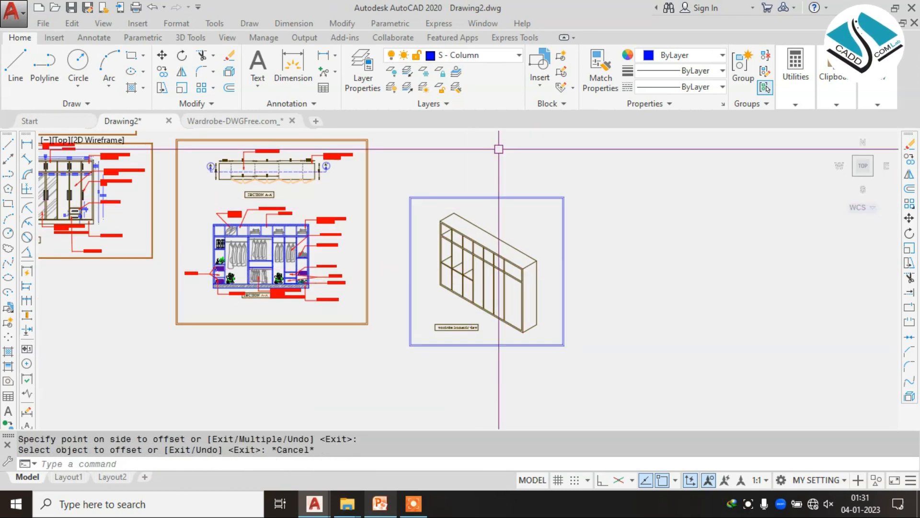
# Step: Match both lines of the isometric view's frame to the section sheet's border properties
pyautogui.click(366, 177)
pyautogui.click(487, 165)
pyautogui.click(455, 204)
pyautogui.press('Escape')
# Step: Move the framed isometric view with its title closer beside the section sheet
pyautogui.moveTo(549, 235); pyautogui.dragTo(611, 235, button='middle')
pyautogui.click(700, 194)
pyautogui.click(468, 362)
pyautogui.write('m')
pyautogui.press('space')
pyautogui.click(533, 269)
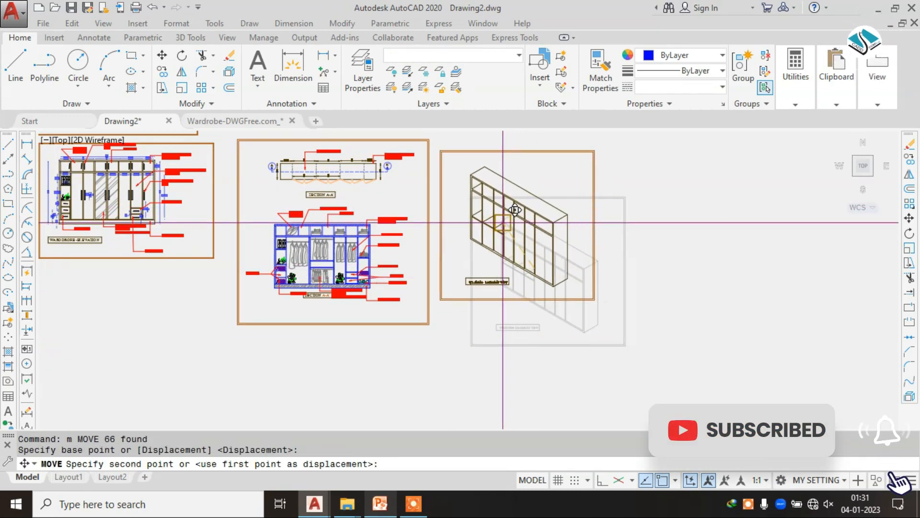
pyautogui.click(507, 247)
pyautogui.press('Escape')
# Step: Review the wardrobe sheets, including the isometric view, section, elevations and plan
pyautogui.scroll(2, 234, 216)
pyautogui.scroll(-6, 458, 230)
pyautogui.scroll(4, 450, 232)
pyautogui.scroll(-2, 559, 255)
pyautogui.scroll(2, 556, 194)
pyautogui.scroll(3, 566, 184)
pyautogui.scroll(-6, 508, 224)
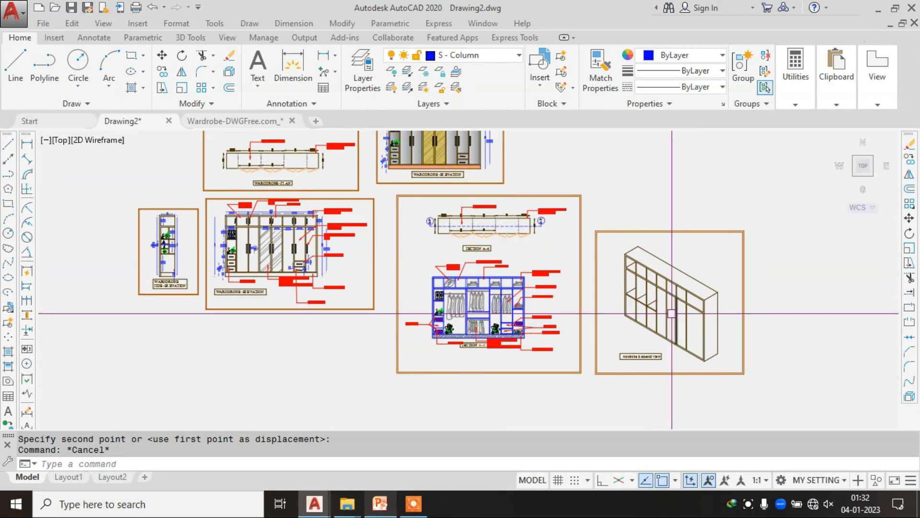
pyautogui.moveTo(495, 217); pyautogui.dragTo(513, 299, button='middle')
pyautogui.scroll(2, 514, 299)
pyautogui.scroll(-2, 528, 202)
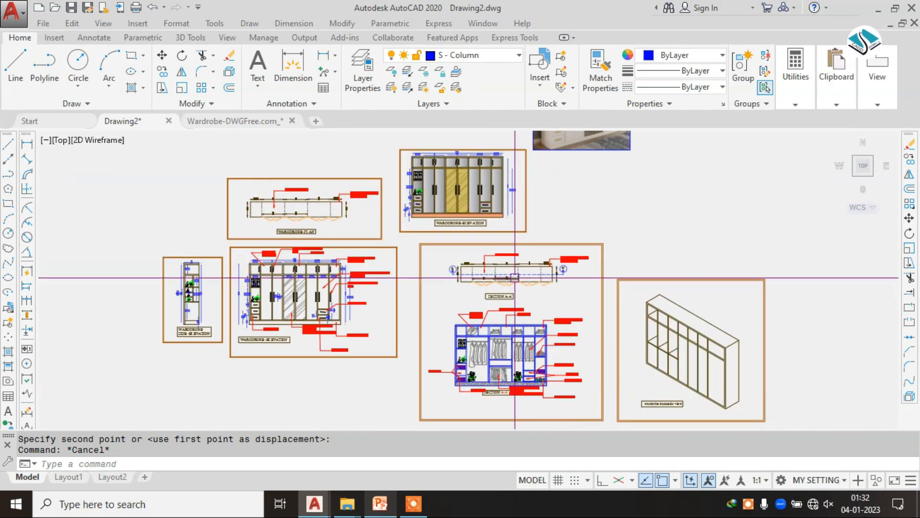
pyautogui.scroll(6, 515, 278)
pyautogui.scroll(-4, 583, 252)
pyautogui.moveTo(572, 310)
pyautogui.mouseDown(button='middle')
pyautogui.moveTo(495, 208)
pyautogui.moveTo(476, 213)
pyautogui.moveTo(514, 222)
pyautogui.mouseUp(button='middle')
pyautogui.scroll(4, 501, 231)
pyautogui.scroll(-8, 507, 250)
# Step: Draw a rectangle around the left end of the wardrobe plan, enclosing the 1'-6" compartment
pyautogui.scroll(8, 476, 213)
pyautogui.write('rec')
pyautogui.press('Return')
pyautogui.click(378, 217)
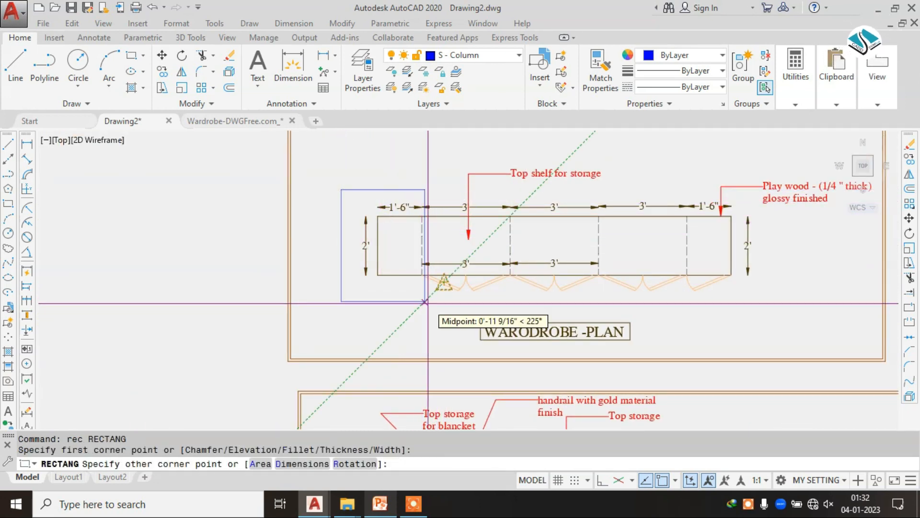
pyautogui.click(441, 307)
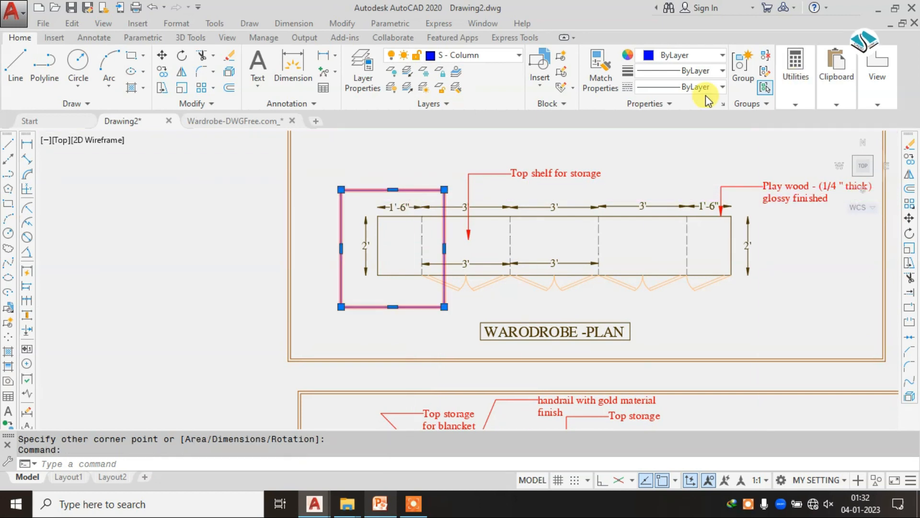
# Step: Set the rectangle's linetype to ACAD_ISO02W100 with a linetype scale of 0.5
pyautogui.click(695, 136)
pyautogui.press('Escape')
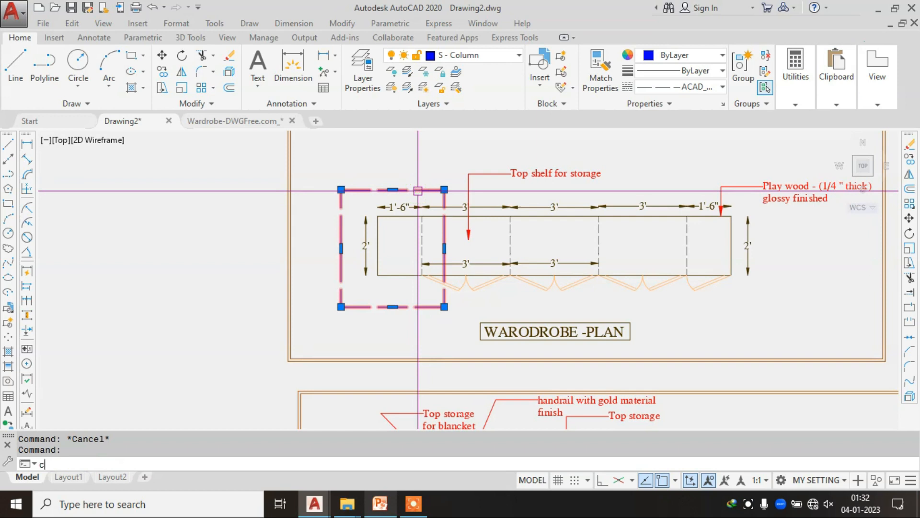
pyautogui.write('ch')
pyautogui.press('Return')
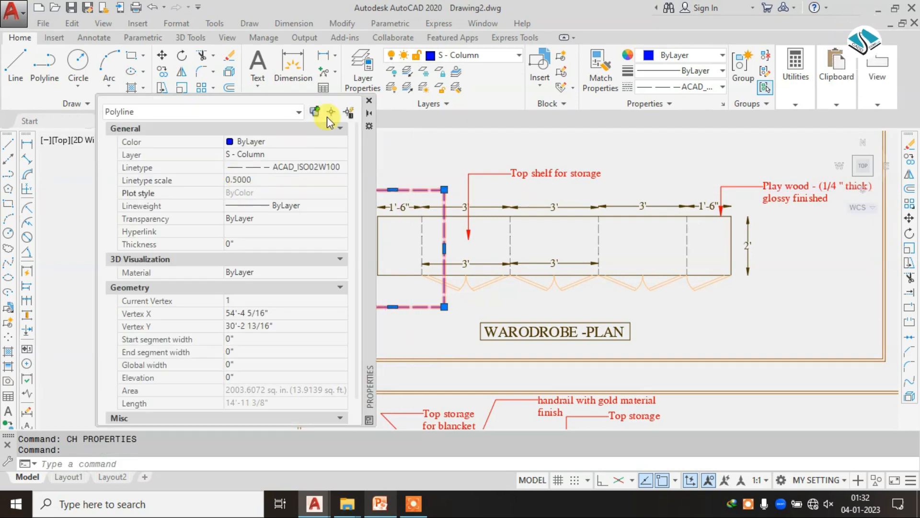
pyautogui.click(369, 101)
pyautogui.press('Escape')
# Step: Assign the dashed rectangle on the wardrobe plan to the PARTITION DIMENSION layer
pyautogui.click(394, 190)
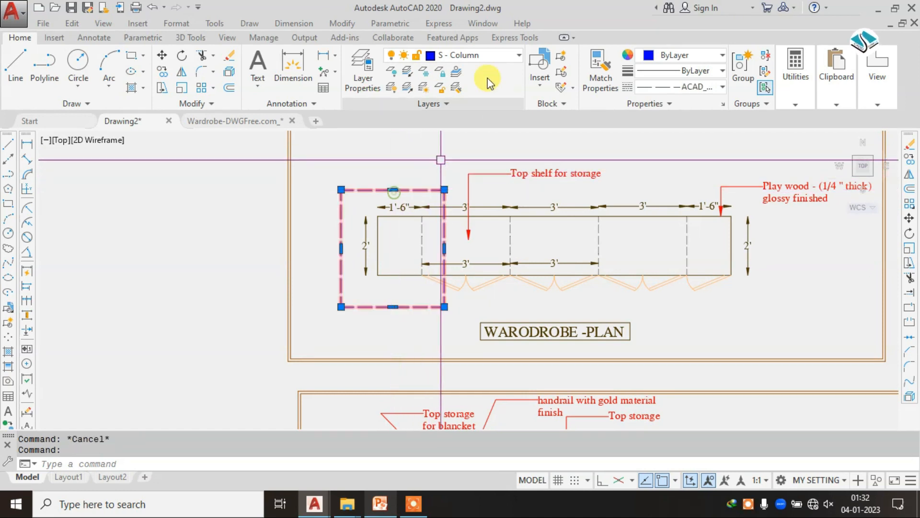
pyautogui.click(474, 54)
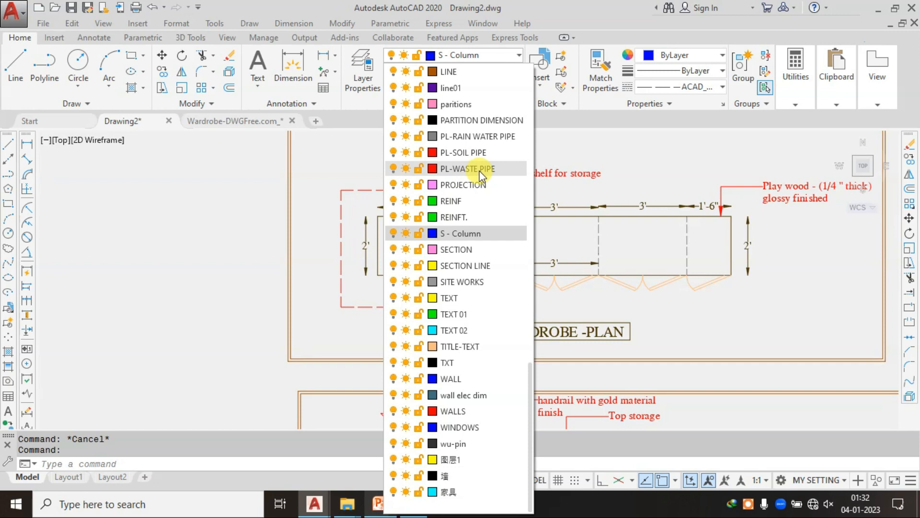
pyautogui.click(494, 121)
pyautogui.press('Escape')
pyautogui.scroll(1, 382, 196)
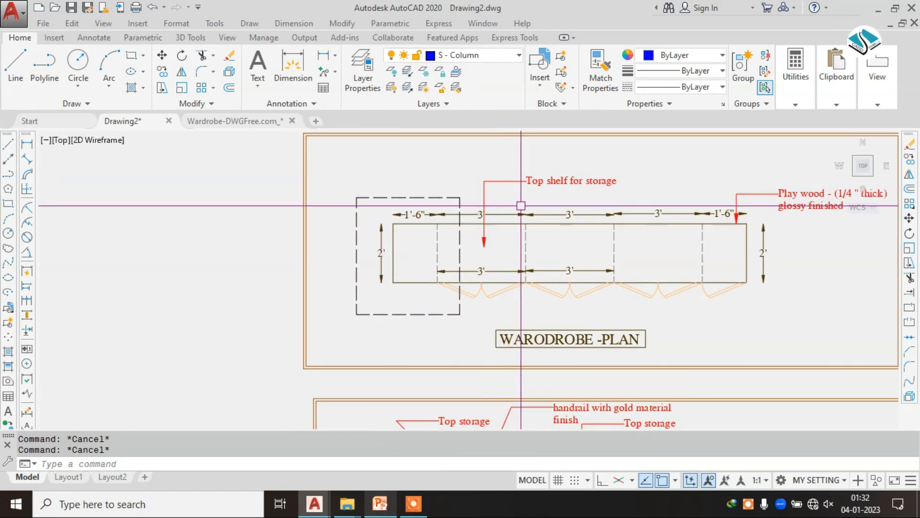
# Step: Copy the wardrobe plan's title text to just above the dashed detail rectangle
pyautogui.click(553, 334)
pyautogui.write('c')
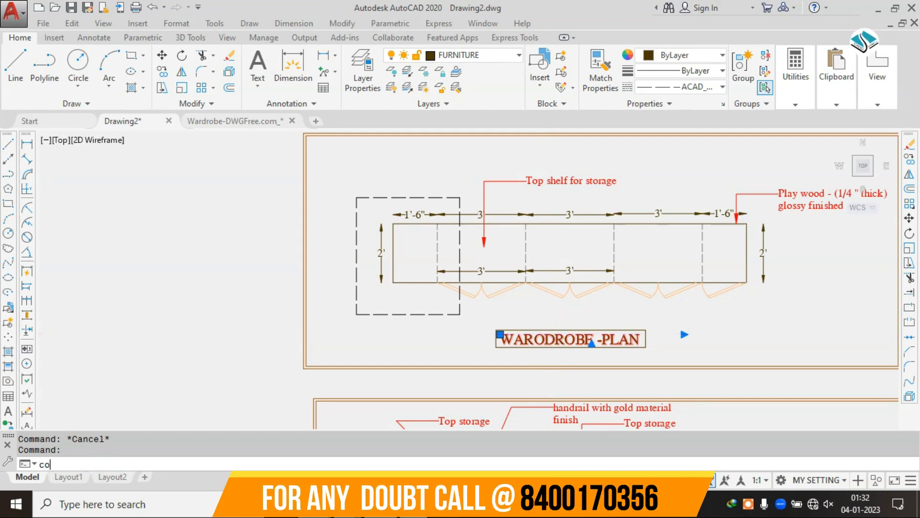
pyautogui.write('o')
pyautogui.press('Return')
pyautogui.click(557, 329)
pyautogui.scroll(4, 364, 144)
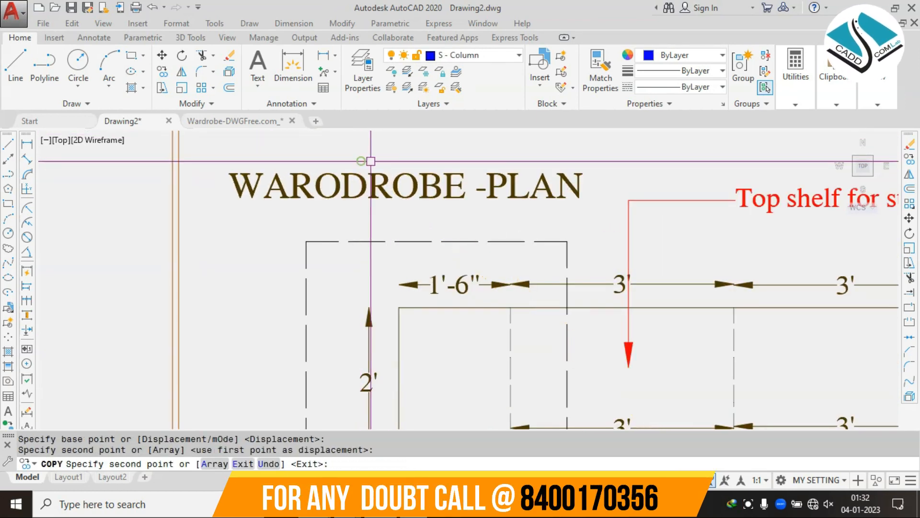
pyautogui.press('Escape')
# Step: Change the copied title text above the dashed rectangle to "DEATIL A"
pyautogui.doubleClick(378, 172)
pyautogui.write('de')
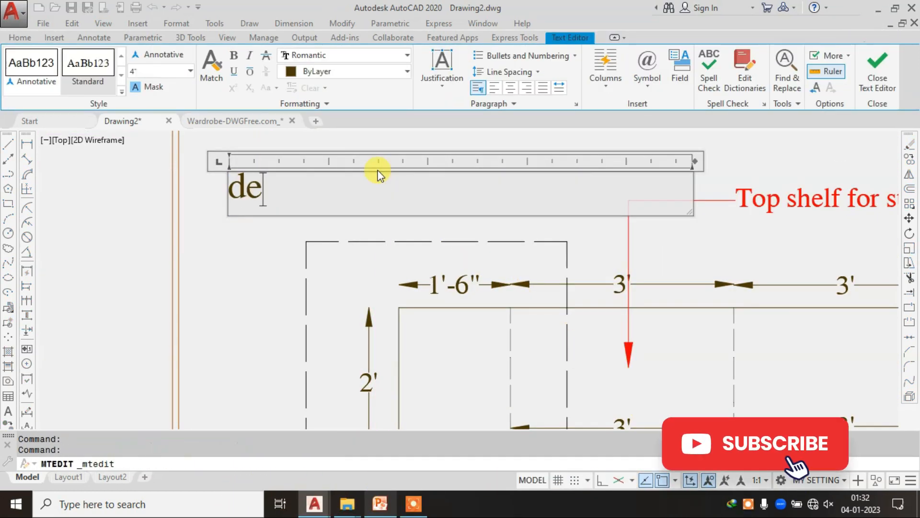
pyautogui.press('BackSpace')
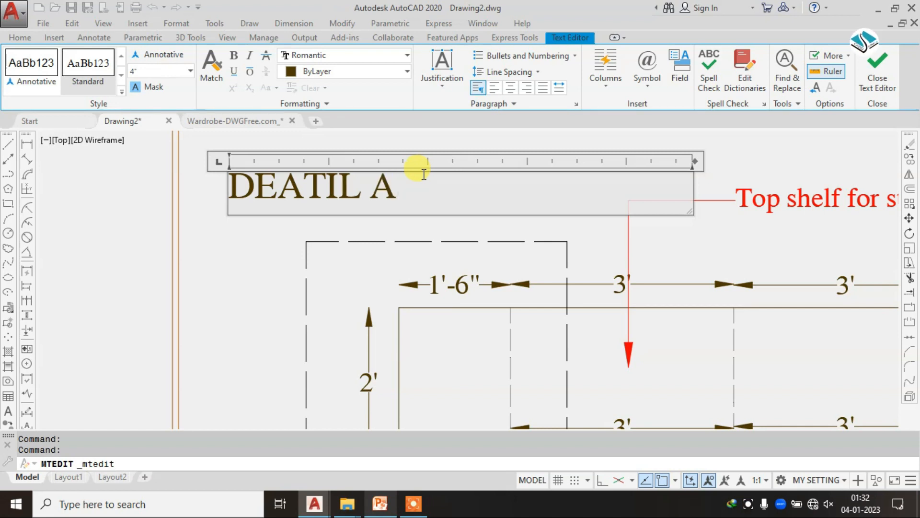
pyautogui.click(896, 83)
# Step: Move the "DEATIL A" text to sit directly over the dashed rectangle on the plan
pyautogui.moveTo(365, 198); pyautogui.dragTo(421, 206, button='middle')
pyautogui.click(465, 207)
pyautogui.click(363, 155)
pyautogui.write('M')
pyautogui.press('space')
pyautogui.click(410, 196)
pyautogui.click(504, 213)
pyautogui.press('Escape')
# Step: Frame the "DEATIL A" text with a rectangle and match its properties to the dashed detail rectangle
pyautogui.write('REC')
pyautogui.press('space')
pyautogui.click(366, 185)
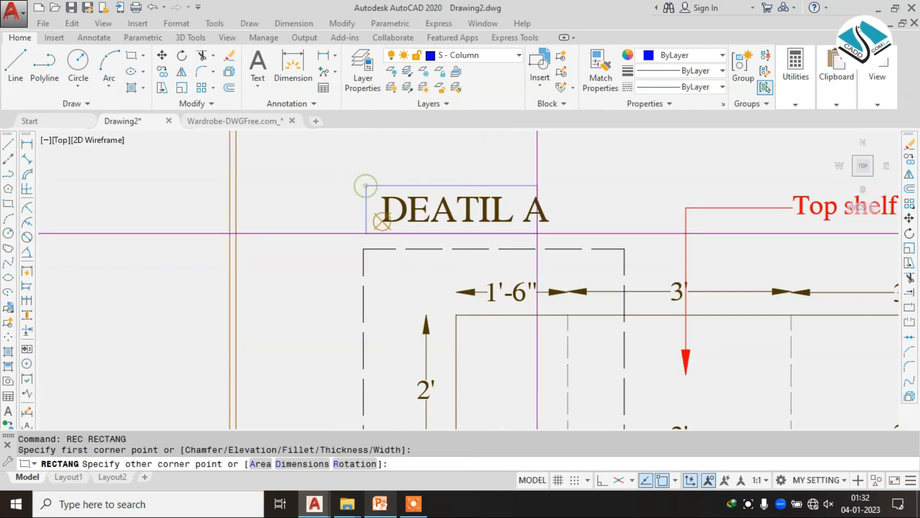
pyautogui.click(556, 236)
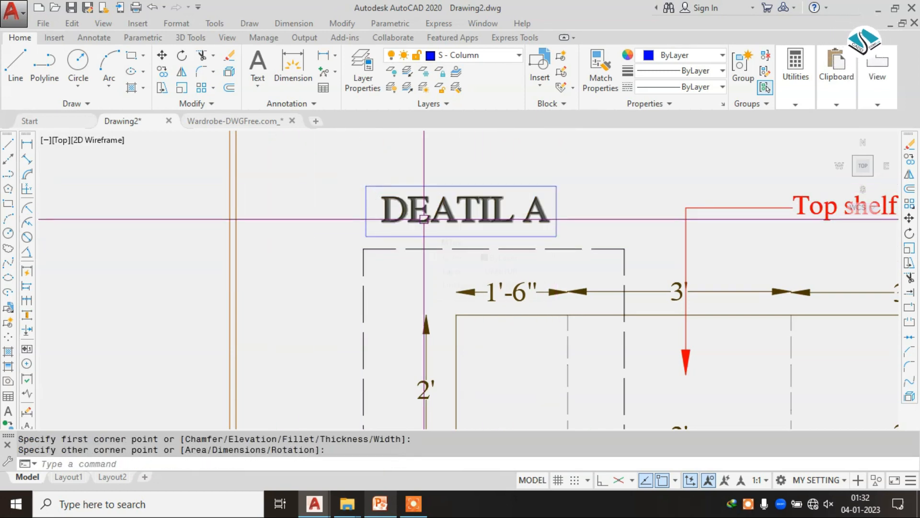
pyautogui.click(575, 239)
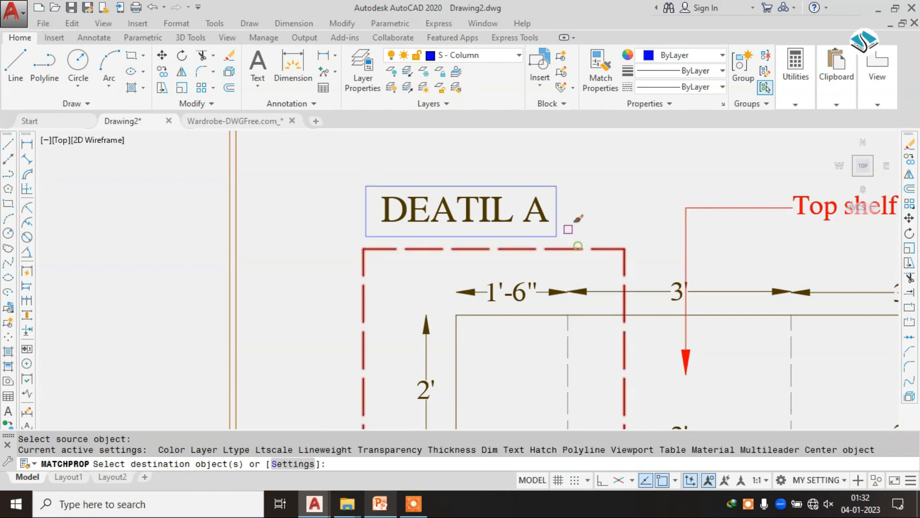
pyautogui.press('Escape')
pyautogui.scroll(-6, 477, 226)
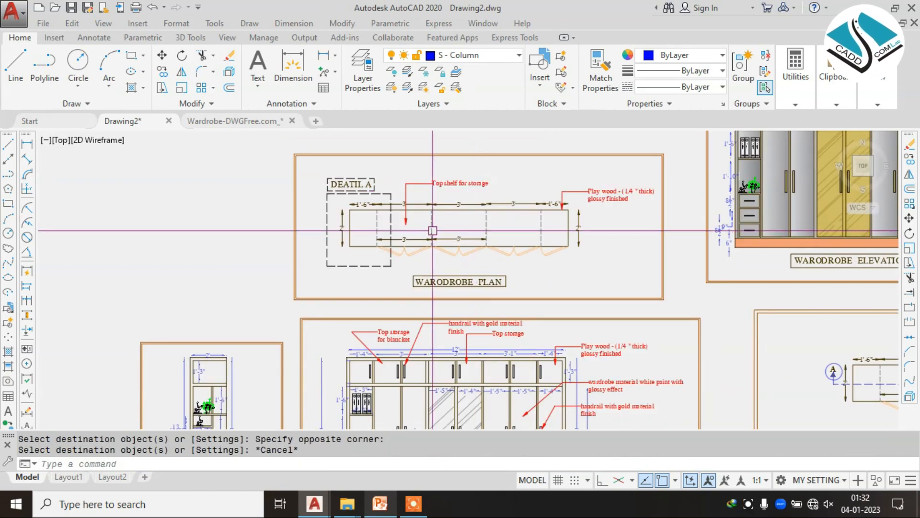
# Step: Erase the "DEATIL A" text and its frame above the dashed rectangle
pyautogui.scroll(2, 423, 232)
pyautogui.scroll(6, 376, 185)
pyautogui.click(509, 161)
pyautogui.click(388, 188)
pyautogui.write('e')
pyautogui.press('Return')
pyautogui.scroll(-2, 387, 189)
pyautogui.moveTo(394, 158); pyautogui.dragTo(538, 191, button='middle')
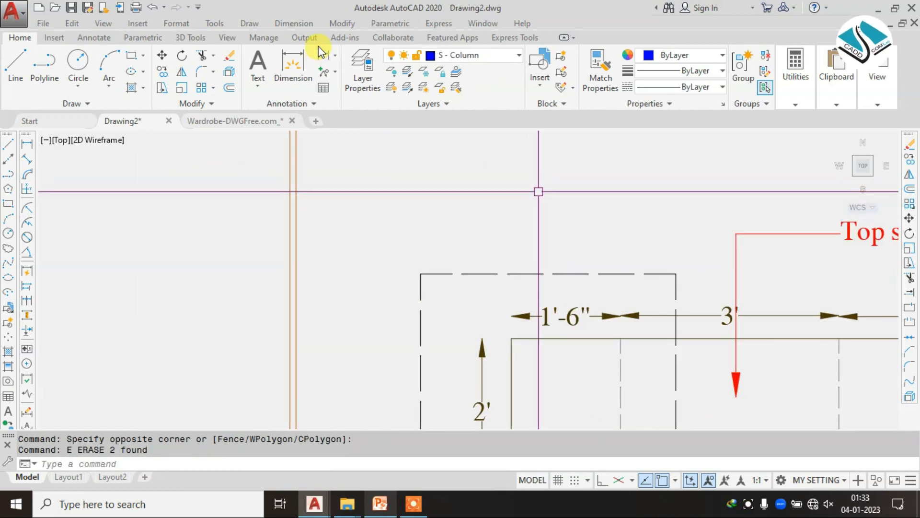
pyautogui.click(307, 25)
pyautogui.scroll(-3, 401, 175)
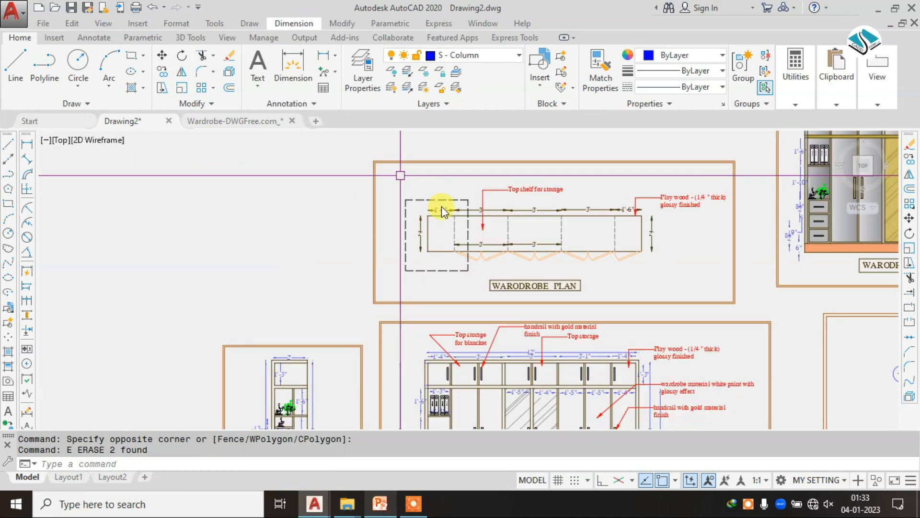
pyautogui.scroll(1, 498, 342)
pyautogui.press('Escape')
pyautogui.press('Escape')
# Step: Copy the "Top storage" leader from the elevation to the plan so its arrow points into the dashed detail rectangle
pyautogui.moveTo(647, 427); pyautogui.dragTo(557, 230, button='middle')
pyautogui.moveTo(486, 189); pyautogui.dragTo(573, 338, button='middle')
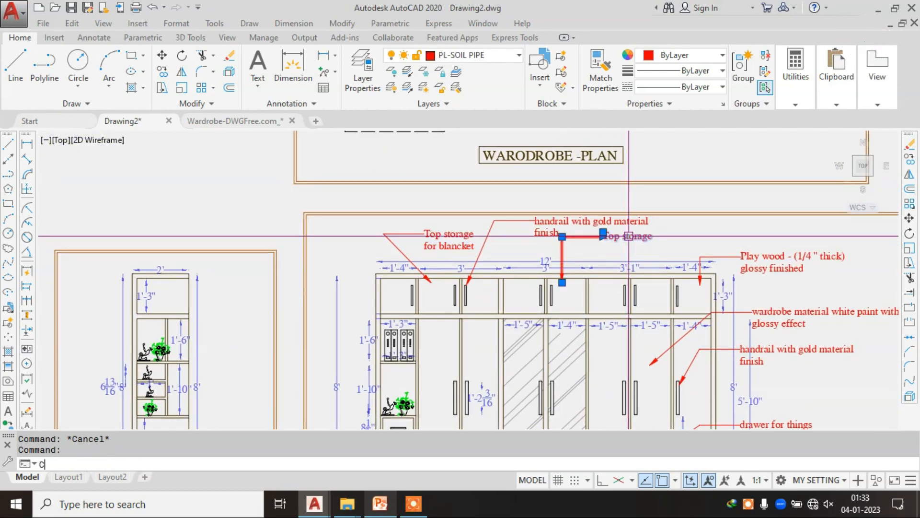
pyautogui.click(629, 236)
pyautogui.moveTo(493, 182); pyautogui.dragTo(616, 306, button='middle')
pyautogui.moveTo(579, 143); pyautogui.dragTo(595, 262, button='middle')
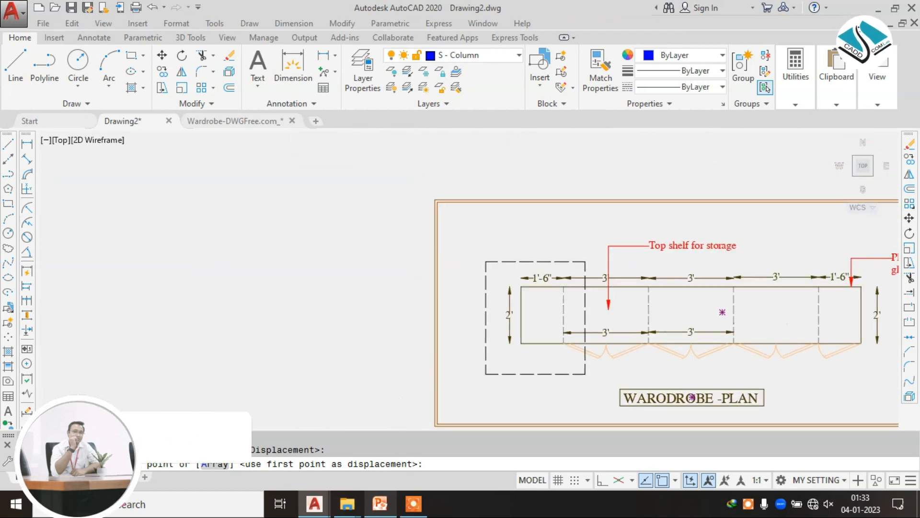
pyautogui.scroll(2, 597, 264)
pyautogui.click(570, 201)
pyautogui.press('Escape')
# Step: Assign the copied leader at the dashed rectangle to the PARTITION DIMENSION layer
pyautogui.click(547, 201)
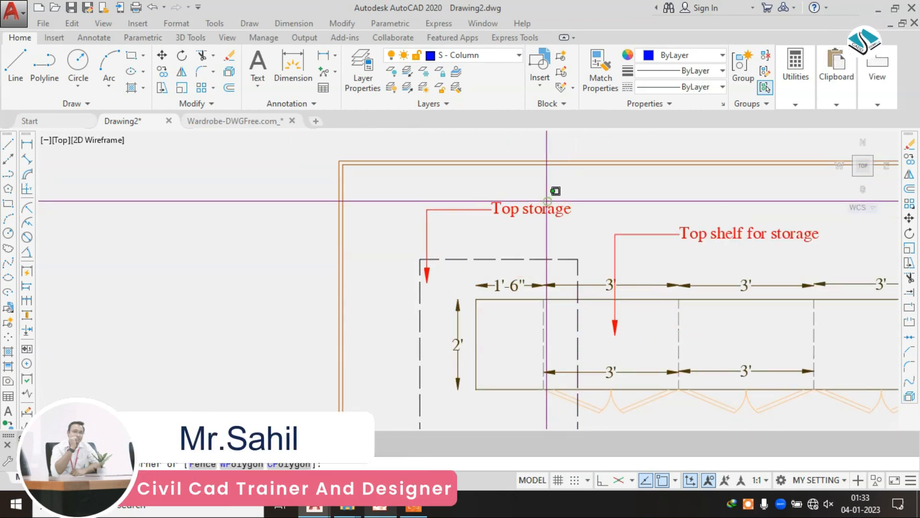
pyautogui.click(497, 55)
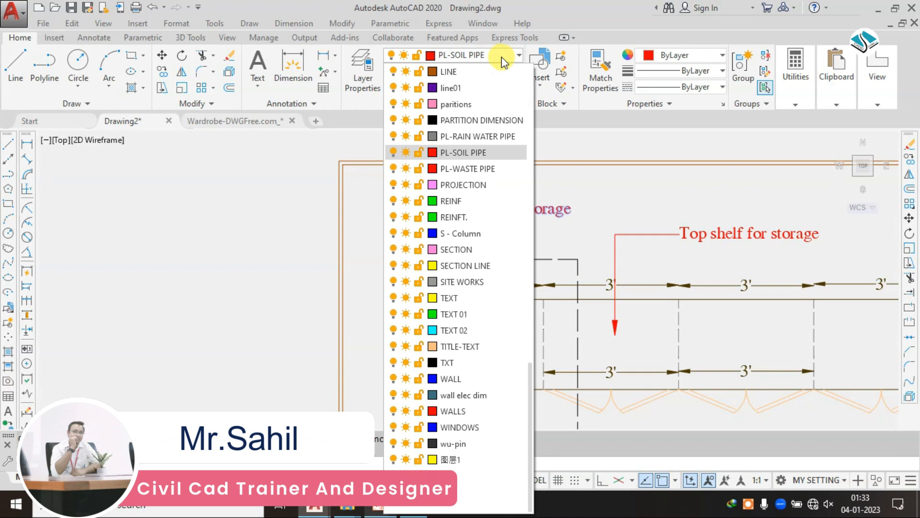
pyautogui.click(474, 121)
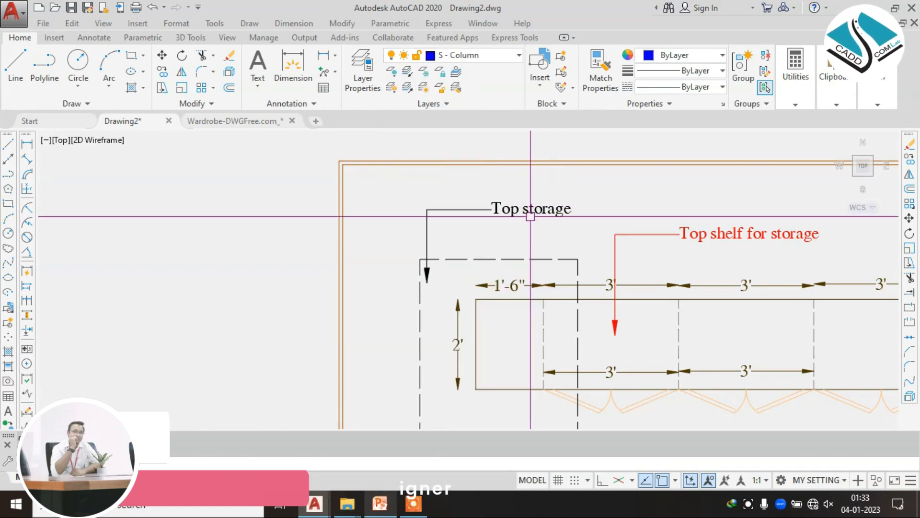
# Step: Change the text of the copied leader on the plan to "DEATIL A"
pyautogui.write('DEATIL')
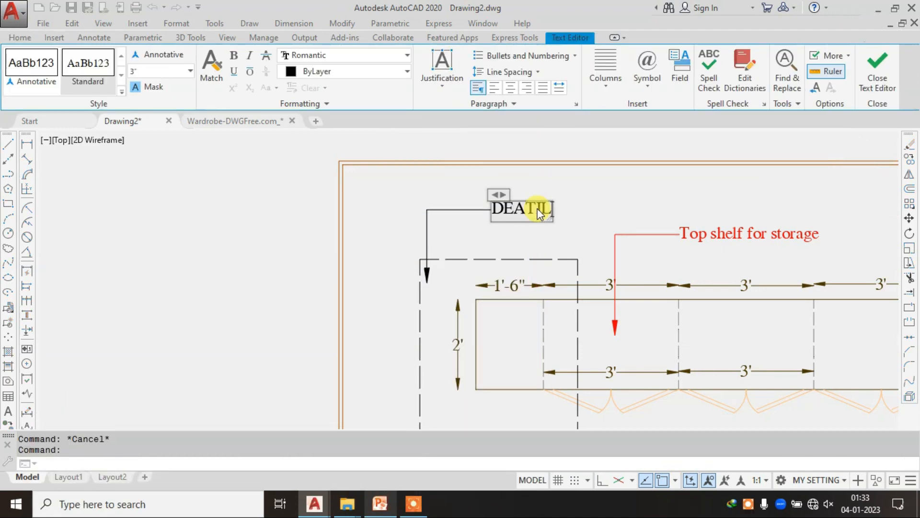
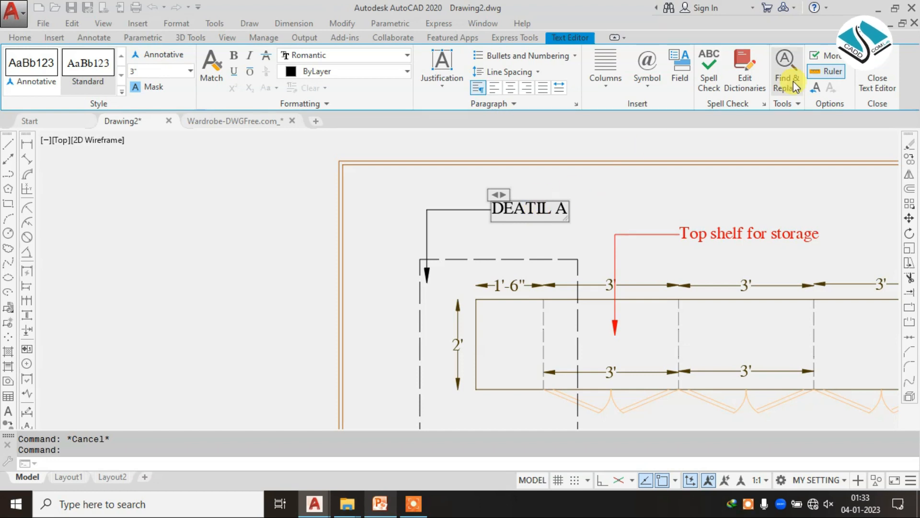
pyautogui.click(493, 209)
pyautogui.scroll(2, 527, 216)
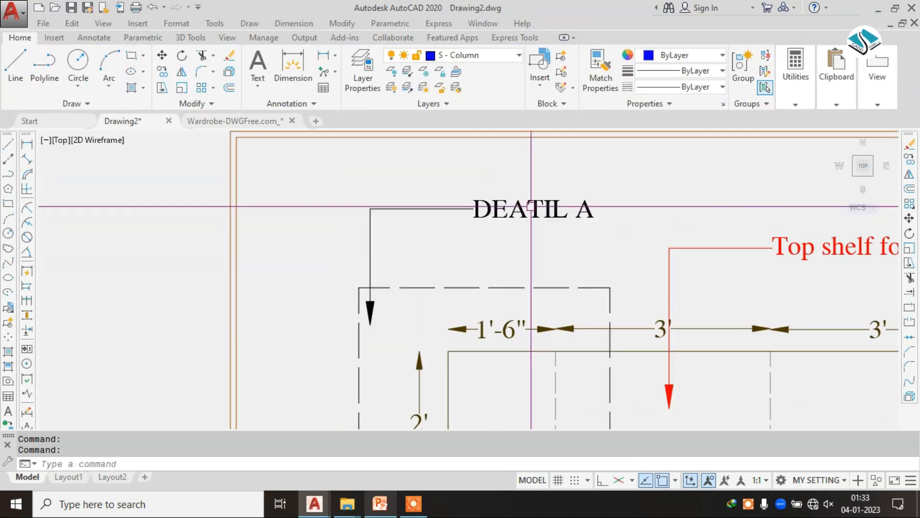
# Step: Draw a circle around the letter A of the "DEATIL A" leader text
pyautogui.write('C')
pyautogui.press('Escape')
pyautogui.press('Escape')
pyautogui.write('c')
pyautogui.press('Return')
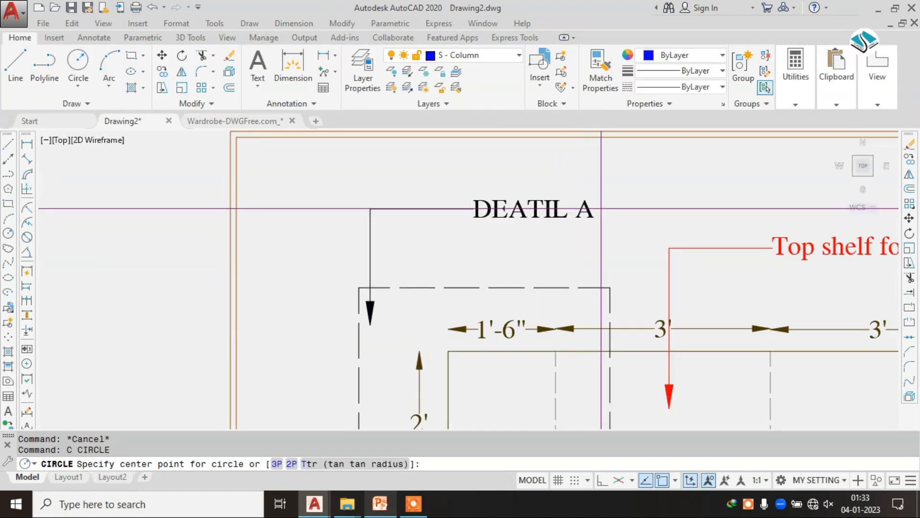
pyautogui.scroll(3, 559, 208)
pyautogui.click(559, 211)
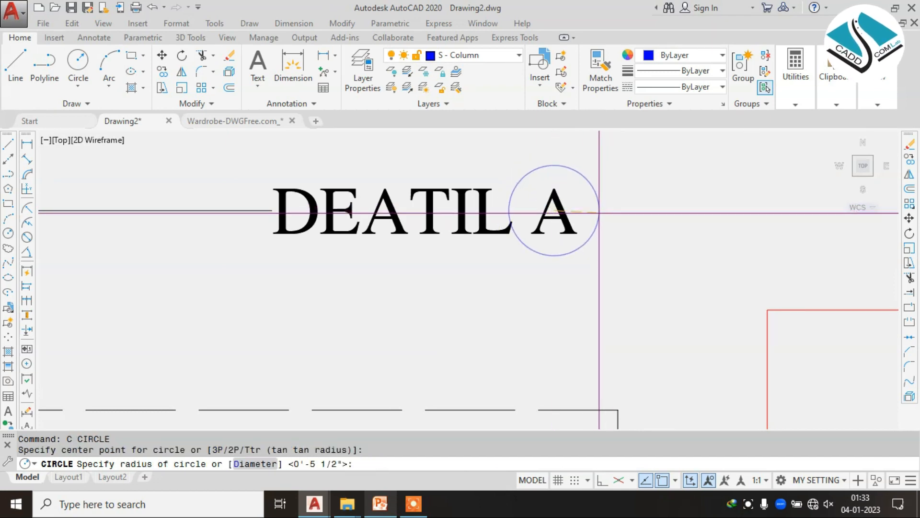
pyautogui.click(598, 212)
pyautogui.scroll(-5, 551, 261)
pyautogui.click(508, 153)
pyautogui.click(305, 191)
pyautogui.scroll(-5, 427, 190)
pyautogui.press('Escape')
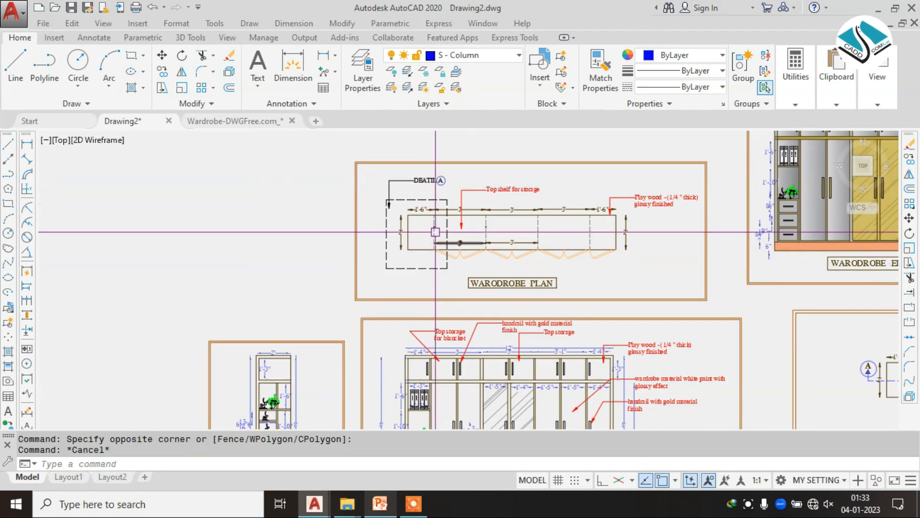
pyautogui.scroll(-2, 467, 250)
pyautogui.scroll(1, 467, 247)
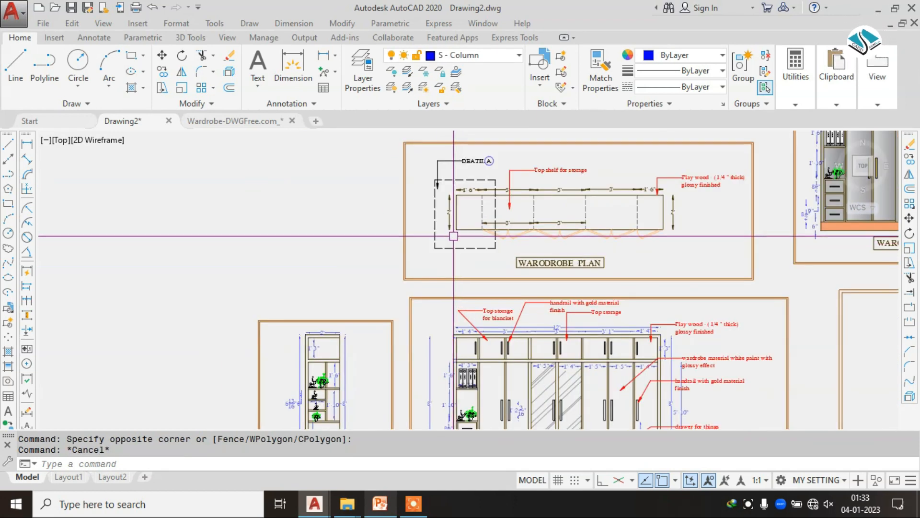
pyautogui.scroll(-1, 463, 232)
pyautogui.scroll(2, 410, 215)
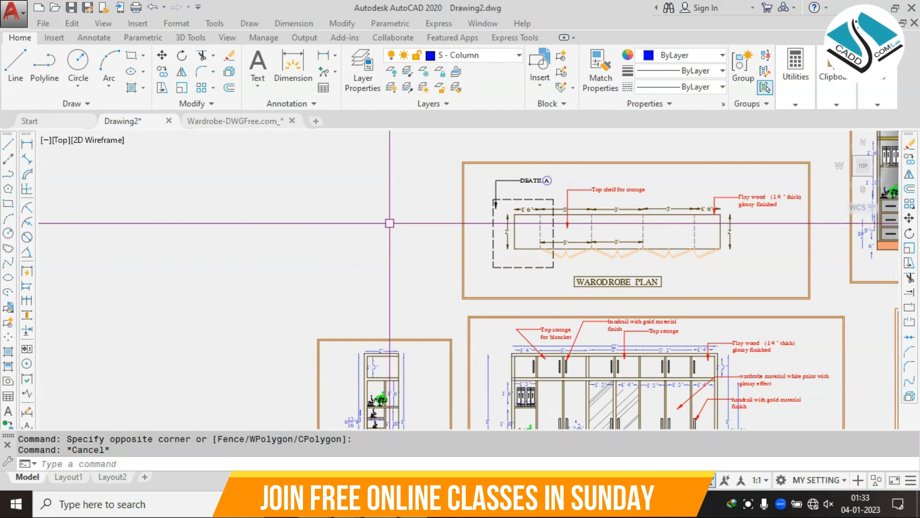
pyautogui.moveTo(528, 378)
pyautogui.mouseDown(button='middle')
pyautogui.moveTo(580, 236)
pyautogui.moveTo(548, 263)
pyautogui.mouseUp(button='middle')
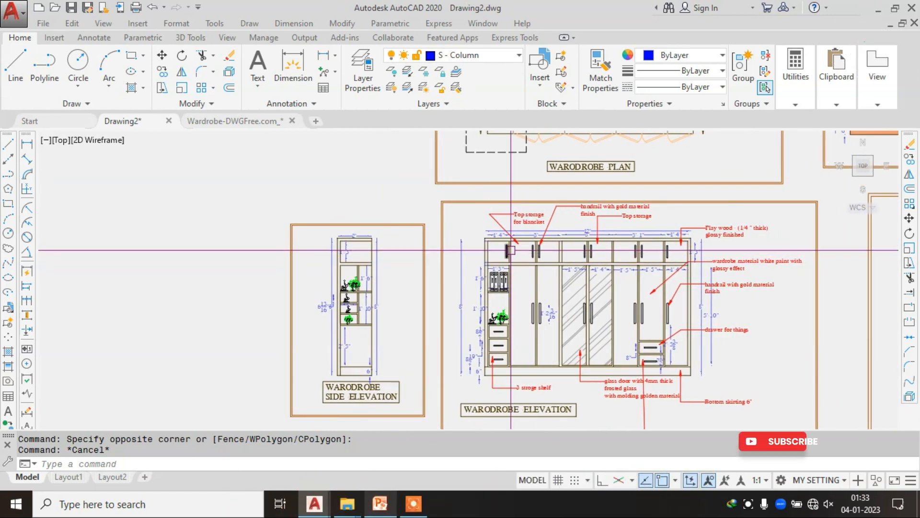
pyautogui.scroll(6, 492, 254)
pyautogui.press('Escape')
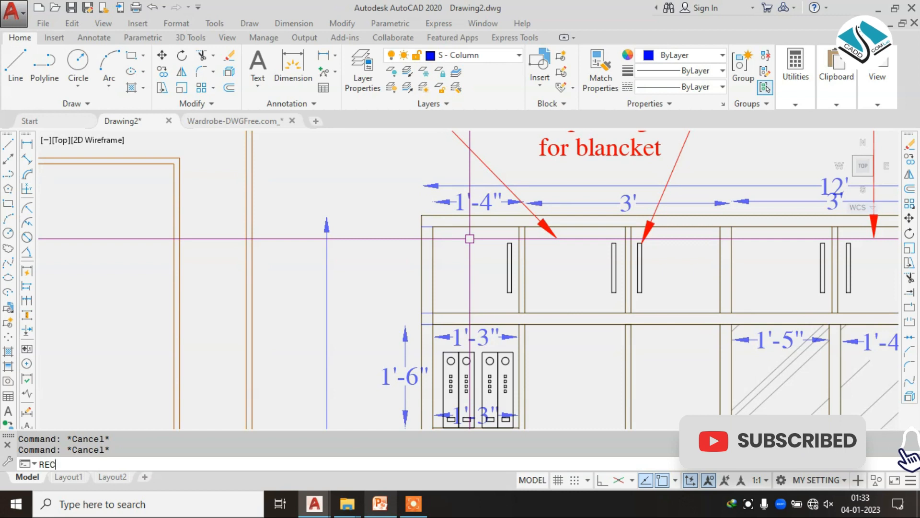
pyautogui.write('REC')
pyautogui.press('Return')
pyautogui.scroll(2, 470, 239)
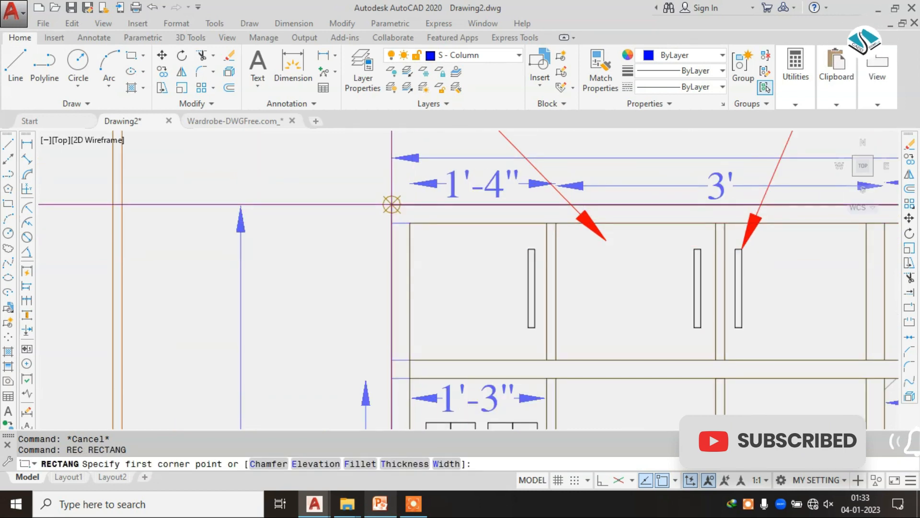
pyautogui.scroll(-2, 420, 208)
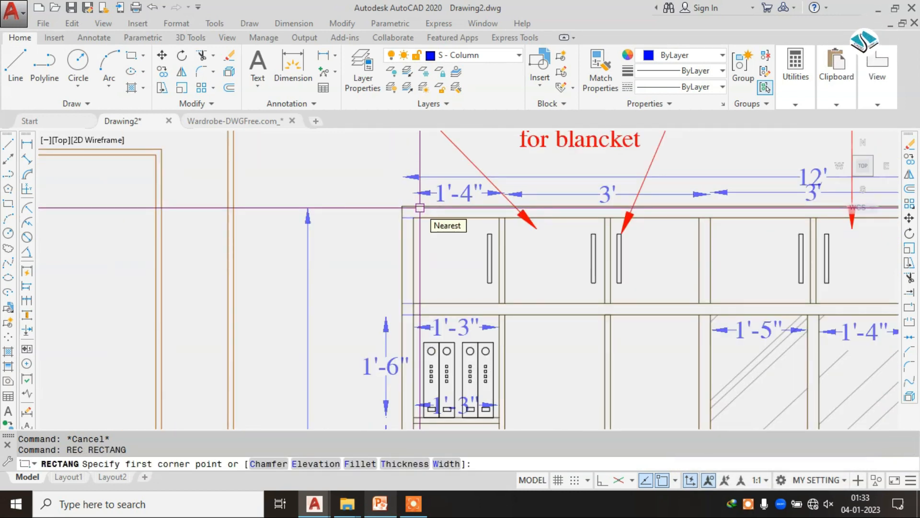
pyautogui.press('Escape')
pyautogui.press('Escape')
# Step: Copy the complete framed wardrobe elevation sheet to the empty area beyond the upper left of the plan sheet
pyautogui.scroll(-4, 420, 207)
pyautogui.click(763, 168)
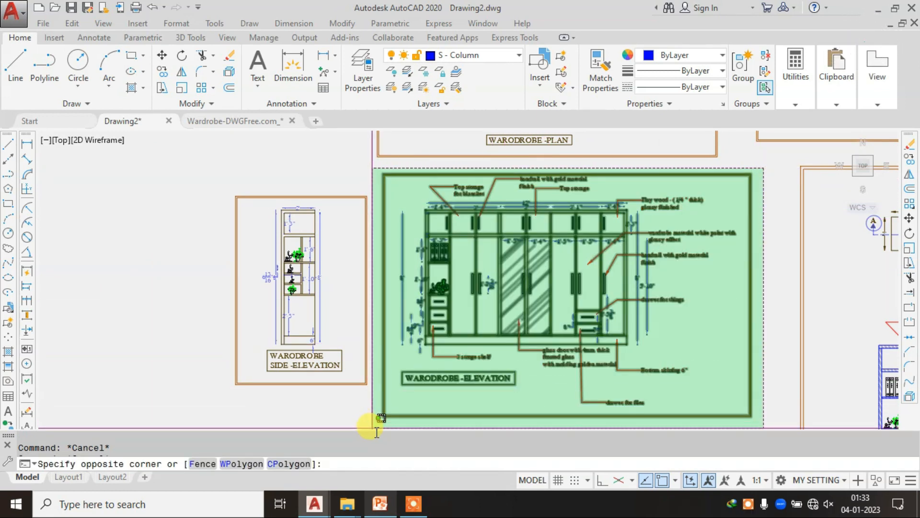
pyautogui.click(386, 414)
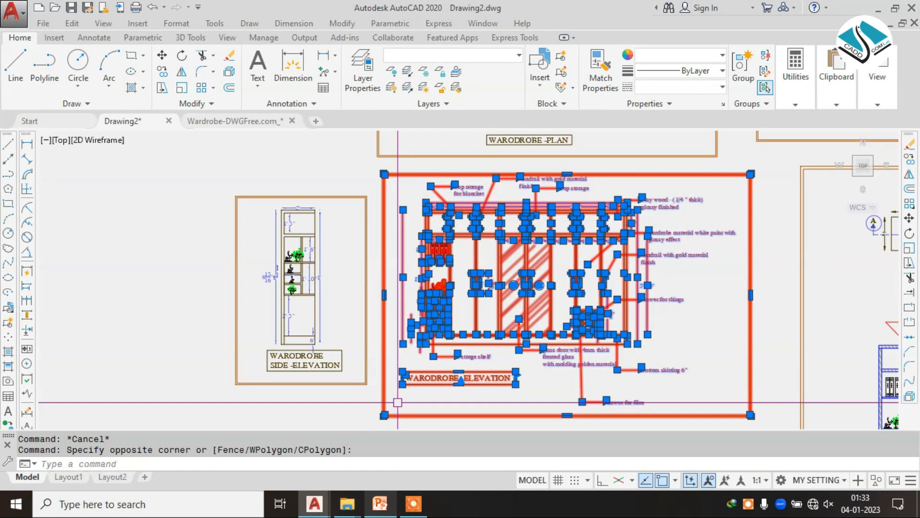
pyautogui.press('Return')
pyautogui.click(442, 344)
pyautogui.scroll(-5, 395, 351)
pyautogui.moveTo(376, 275); pyautogui.dragTo(493, 376, button='middle')
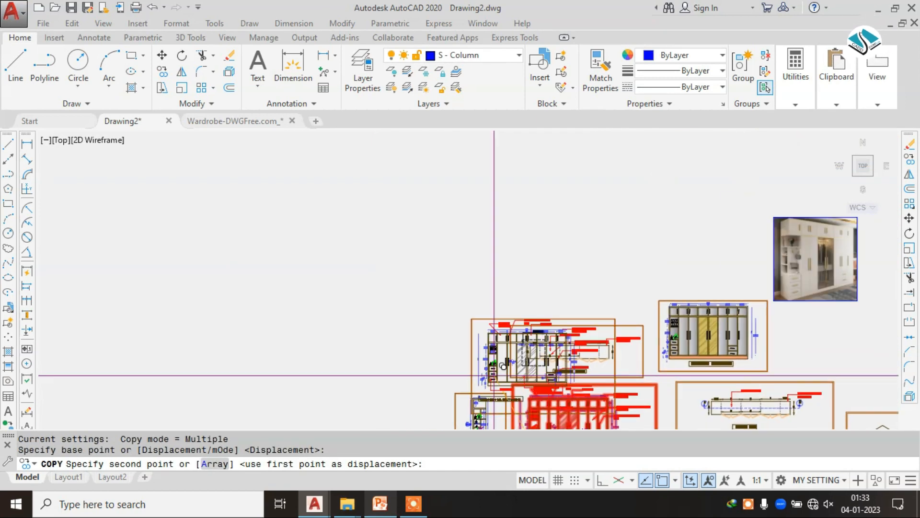
pyautogui.scroll(5, 495, 377)
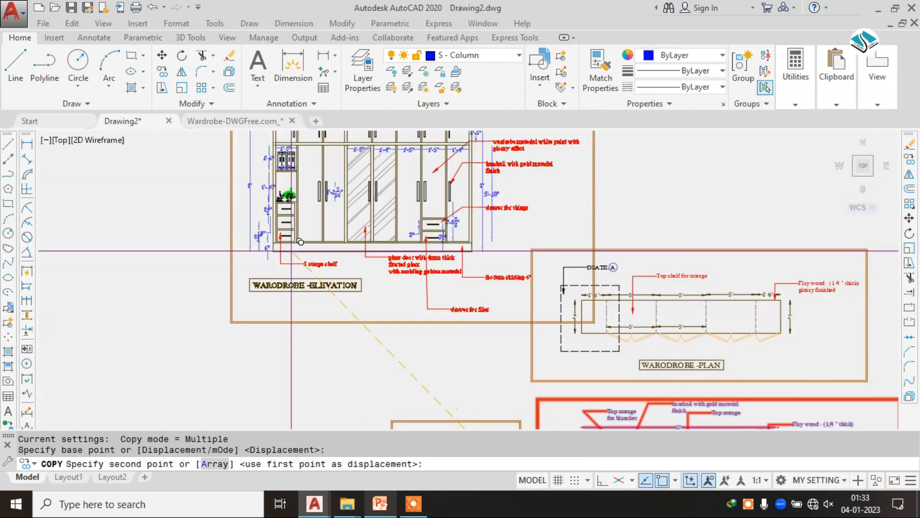
pyautogui.click(182, 269)
pyautogui.moveTo(215, 188); pyautogui.dragTo(356, 244, button='middle')
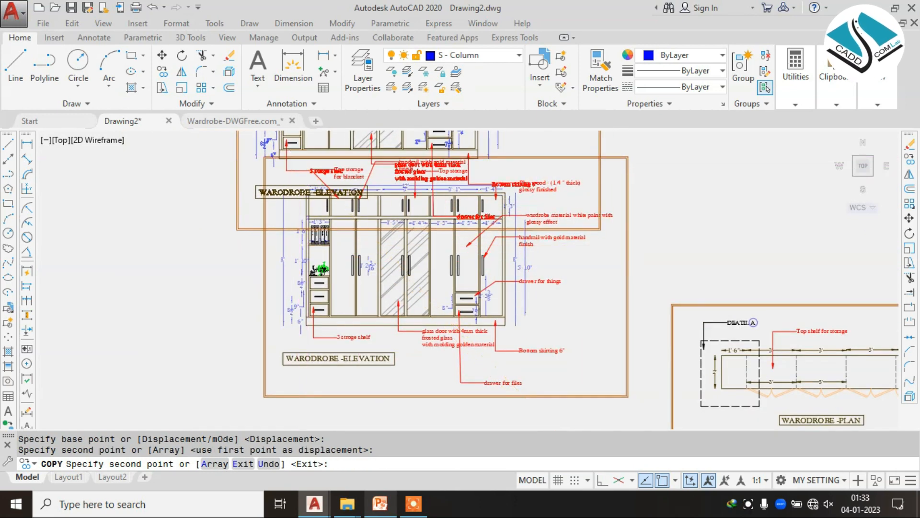
pyautogui.scroll(3, 300, 159)
pyautogui.press('Escape')
pyautogui.press('Escape')
pyautogui.press('Escape')
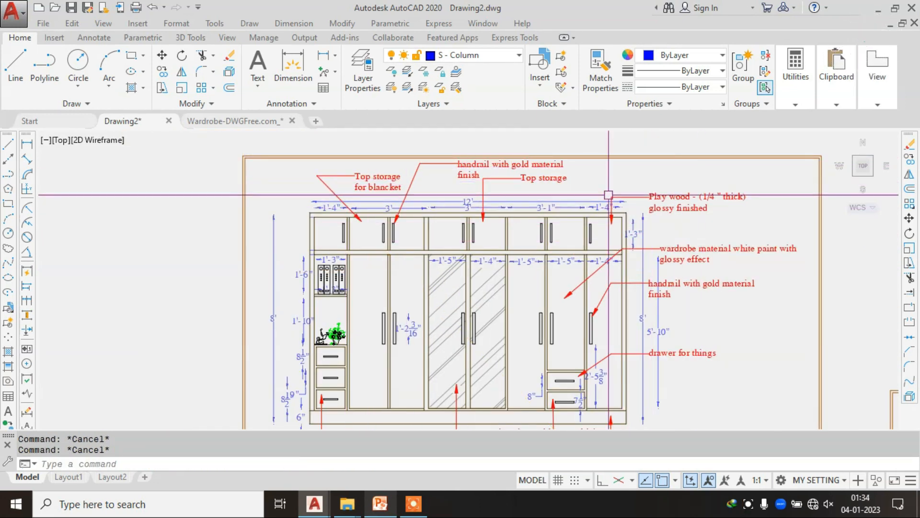
# Step: Extend the divider lines of the first top cabinet through the top panel and the shelf beneath it
pyautogui.write('ex')
pyautogui.press('Return')
pyautogui.press('Return')
pyautogui.scroll(6, 547, 218)
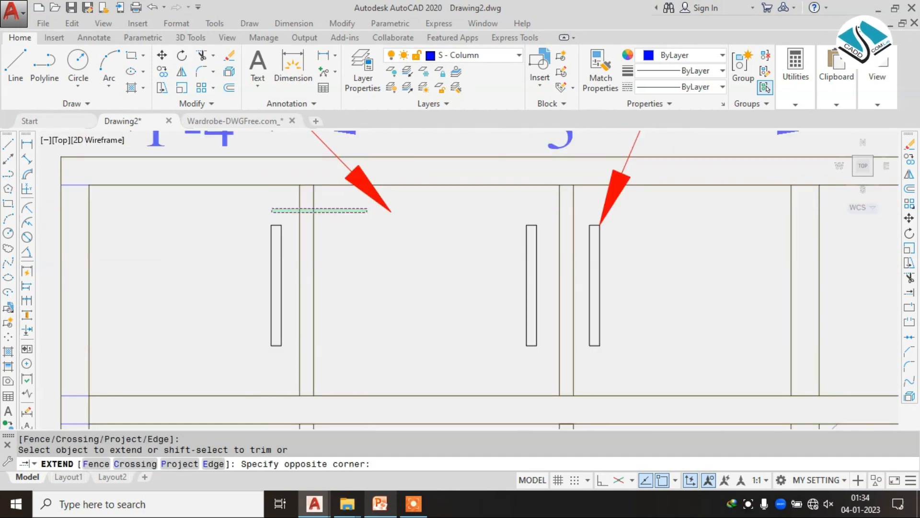
pyautogui.click(271, 211)
pyautogui.scroll(-5, 446, 160)
pyautogui.scroll(-2, 330, 271)
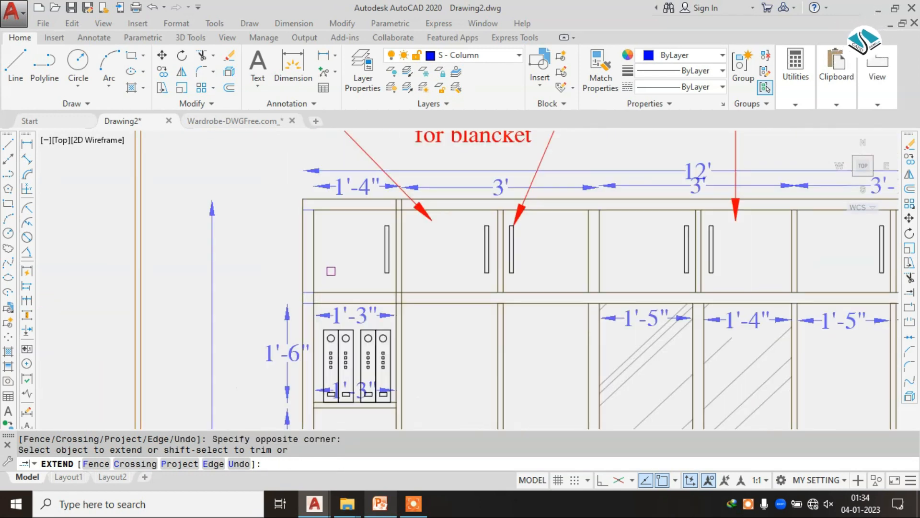
# Step: Trim away the outer side panel lines below the shelf of the first top cabinet
pyautogui.press('Escape')
pyautogui.press('Escape')
pyautogui.write('tr')
pyautogui.press('Return')
pyautogui.press('Return')
pyautogui.scroll(4, 400, 201)
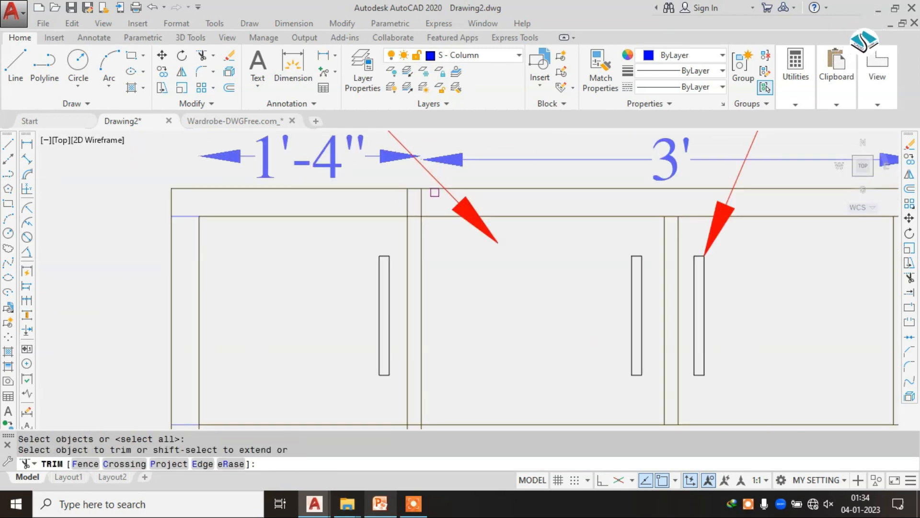
pyautogui.scroll(-2, 437, 216)
pyautogui.moveTo(387, 266); pyautogui.dragTo(482, 183, button='middle')
pyautogui.scroll(2, 508, 274)
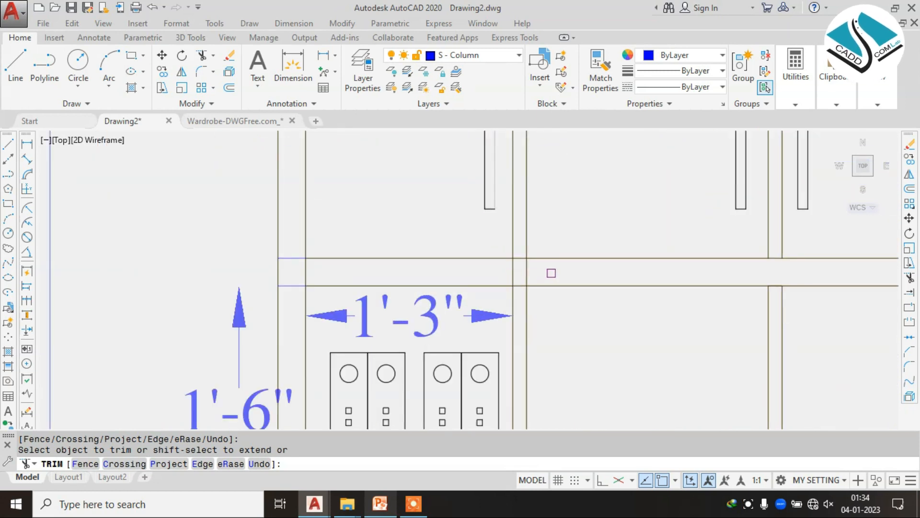
pyautogui.click(562, 305)
pyautogui.click(507, 304)
pyautogui.click(516, 295)
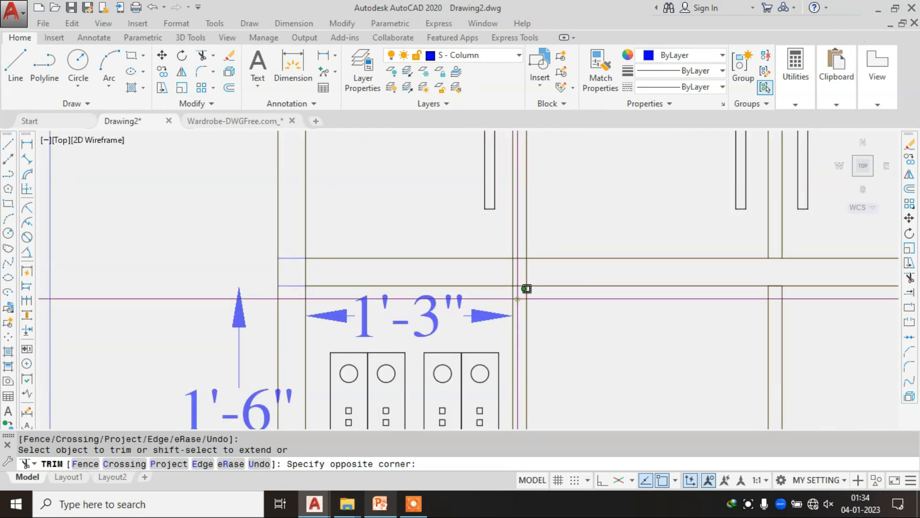
pyautogui.click(508, 301)
pyautogui.click(334, 301)
pyautogui.click(253, 299)
pyautogui.click(627, 331)
pyautogui.moveTo(467, 322); pyautogui.dragTo(478, 255, button='middle')
pyautogui.press('Escape')
pyautogui.press('Escape')
# Step: Erase the upper 1'-3" dimension, the 1'-6" dimension and the file folders below the first top cabinet
pyautogui.click(350, 254)
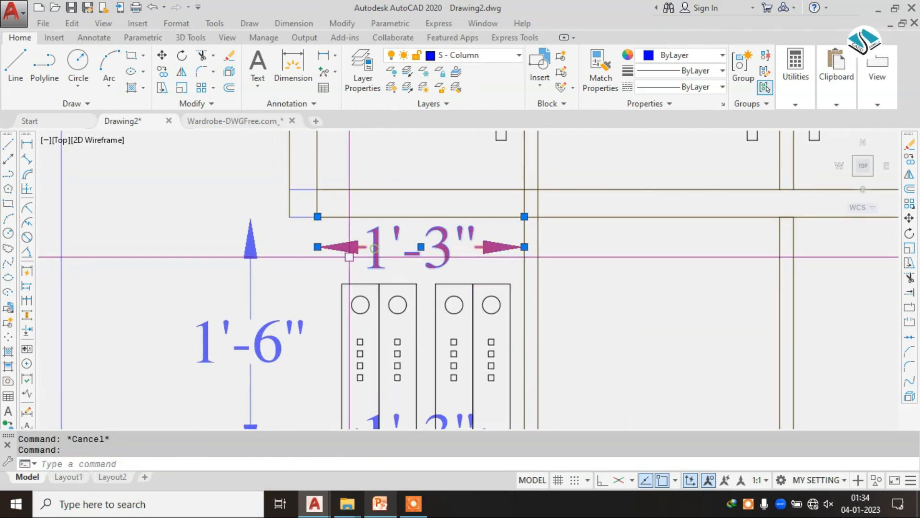
pyautogui.write('e')
pyautogui.click(365, 295)
pyautogui.click(251, 341)
pyautogui.write('e')
pyautogui.scroll(-2, 377, 274)
pyautogui.click(434, 287)
pyautogui.write('e')
pyautogui.scroll(-6, 383, 282)
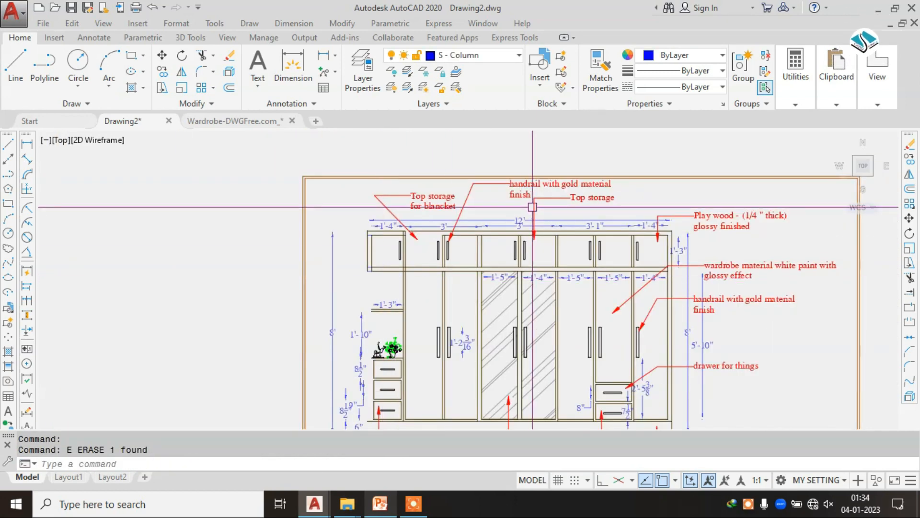
pyautogui.click(718, 222)
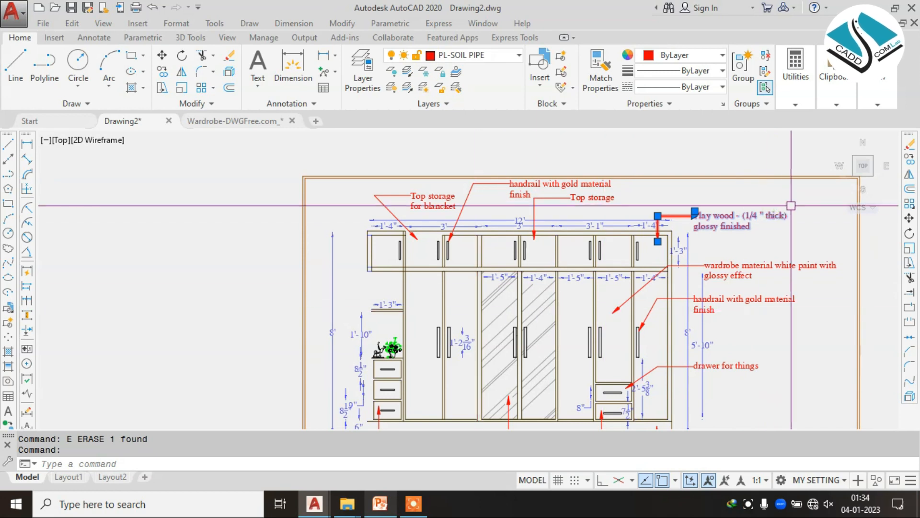
pyautogui.press('Escape')
pyautogui.click(811, 199)
pyautogui.scroll(2, 436, 331)
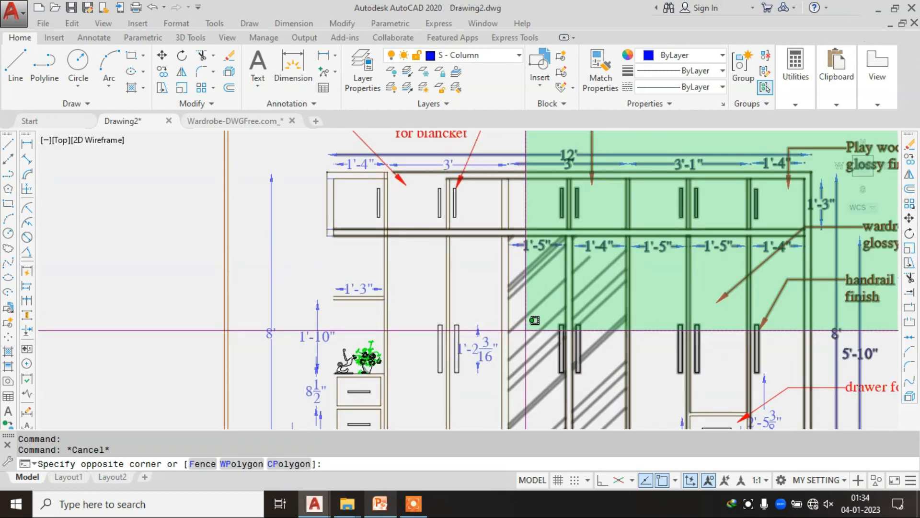
pyautogui.press('Escape')
# Step: Try to extend the shelf lines at the divider of the first top cabinet
pyautogui.write('ex')
pyautogui.scroll(6, 379, 229)
pyautogui.press('space')
pyautogui.press('space')
pyautogui.click(493, 194)
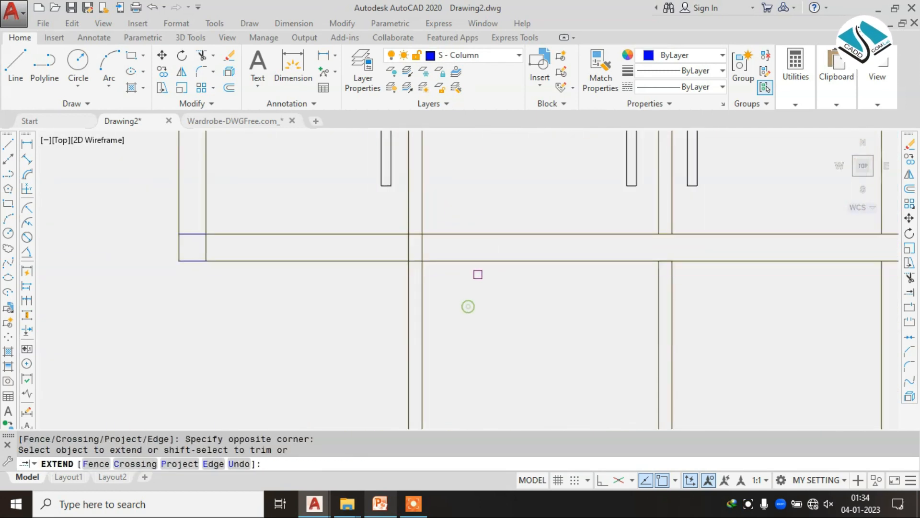
pyautogui.press('Escape')
# Step: Erase the two long horizontal shelf lines running beneath the top cabinets
pyautogui.click(460, 298)
pyautogui.write('e')
pyautogui.press('space')
pyautogui.write('e')
pyautogui.press('Escape')
pyautogui.press('Escape')
pyautogui.scroll(3, 428, 271)
# Step: Draw two horizontal bottom panel lines from the first top cabinet's outer side panel past its divider
pyautogui.write('l')
pyautogui.press('space')
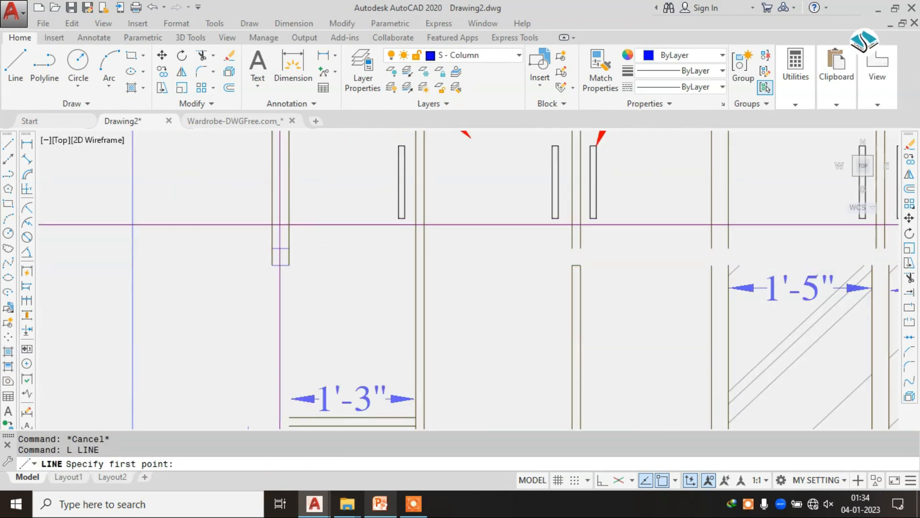
pyautogui.hotkey('ctrl', 'z')
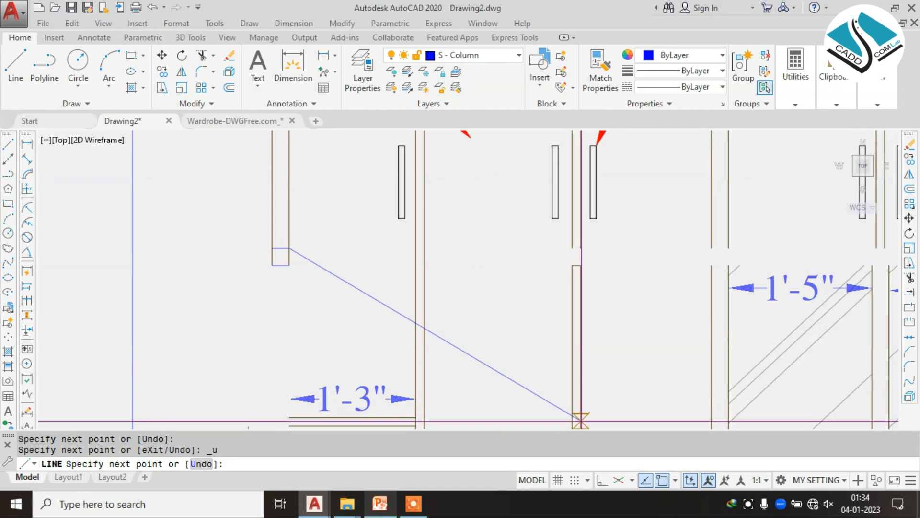
pyautogui.click(603, 480)
pyautogui.click(456, 239)
pyautogui.press('Escape')
pyautogui.press('space')
pyautogui.click(289, 265)
# Step: Trim the two new bottom panel lines where they overshoot the divider
pyautogui.write('R')
pyautogui.press('space')
pyautogui.scroll(2, 416, 257)
pyautogui.press('space')
pyautogui.click(471, 230)
pyautogui.click(459, 290)
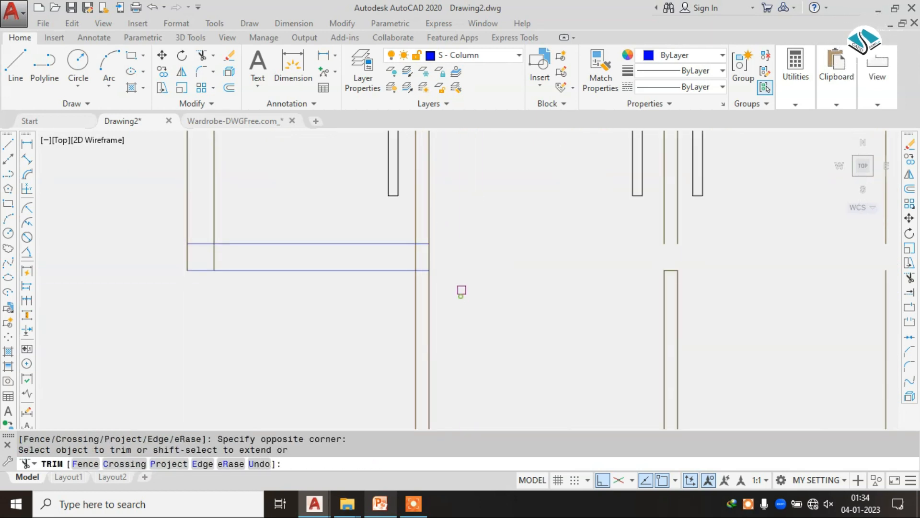
pyautogui.press('Escape')
# Step: Erase the two divider lines hanging below the first top cabinet
pyautogui.click(451, 306)
pyautogui.click(382, 329)
pyautogui.write('E')
pyautogui.press('space')
pyautogui.scroll(-3, 427, 196)
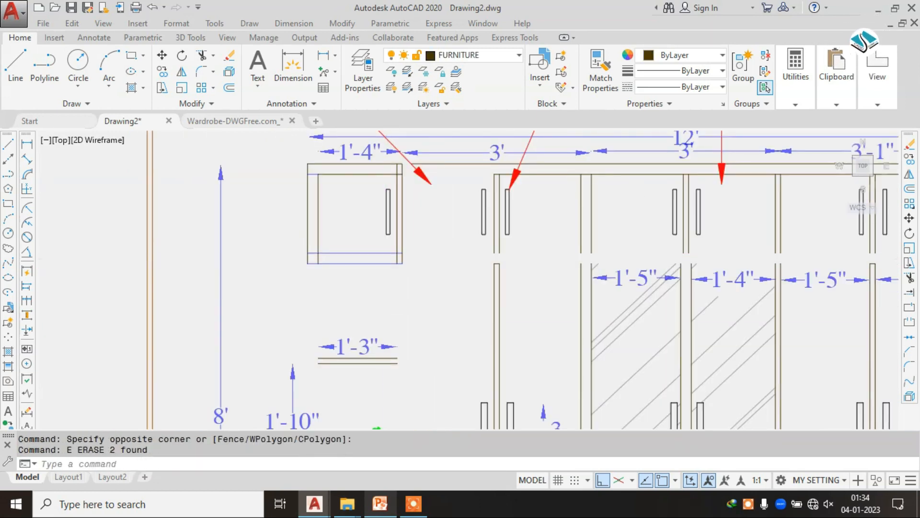
# Step: Erase the linework directly beside the first top cabinet and the "Top storage for blancket" leader
pyautogui.scroll(2, 426, 196)
pyautogui.click(469, 181)
pyautogui.click(447, 277)
pyautogui.write('E')
pyautogui.press('space')
pyautogui.click(354, 164)
pyautogui.write('E')
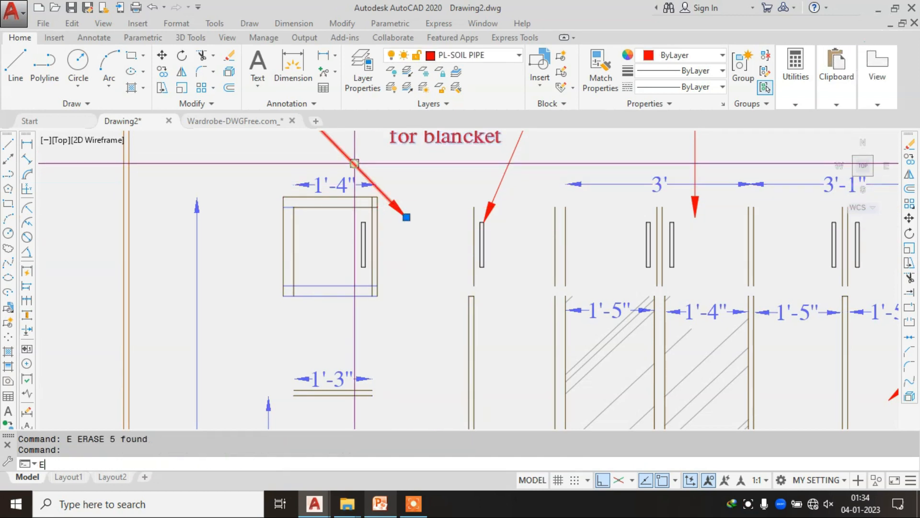
pyautogui.press('space')
# Step: Erase the rest of the wardrobe elevation beside the first column, including its notes and dimensions
pyautogui.scroll(-2, 353, 163)
pyautogui.scroll(-4, 460, 221)
pyautogui.click(662, 183)
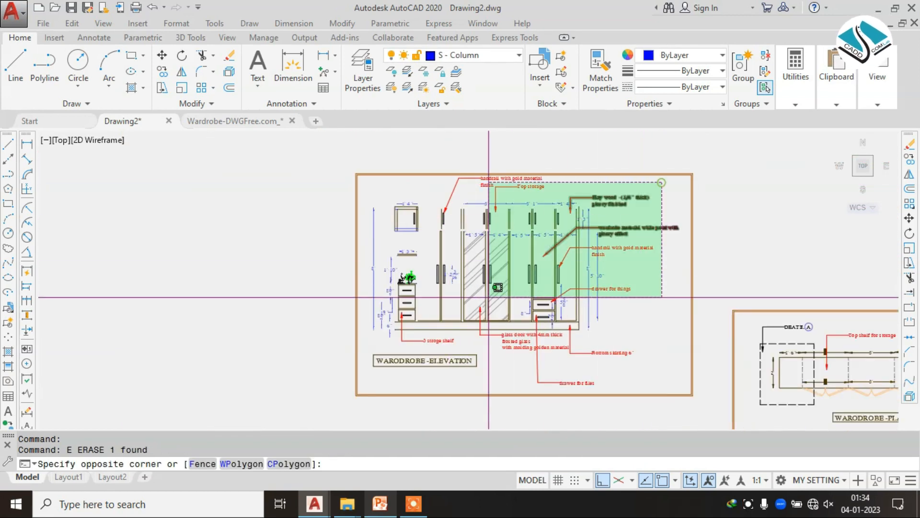
pyautogui.click(425, 354)
pyautogui.write('E')
pyautogui.press('space')
pyautogui.press('space')
# Step: Erase the shelf, decorations, drawers and dimensions remaining below the first top cabinet
pyautogui.scroll(2, 375, 298)
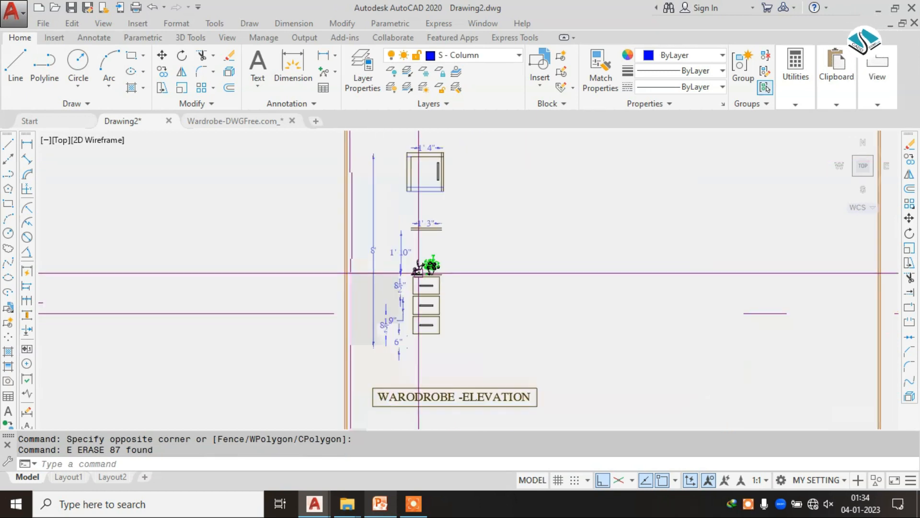
pyautogui.click(494, 210)
pyautogui.click(376, 390)
pyautogui.write('E')
pyautogui.press('space')
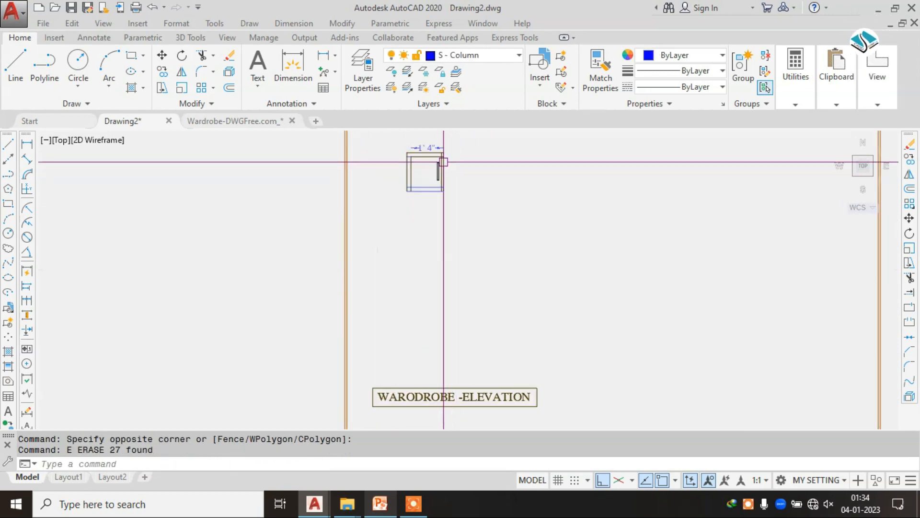
# Step: Erase the door handle inside the remaining cabinet square
pyautogui.scroll(3, 437, 158)
pyautogui.scroll(2, 503, 203)
pyautogui.click(489, 195)
pyautogui.click(551, 372)
pyautogui.write('E')
pyautogui.press('space')
pyautogui.scroll(-2, 504, 214)
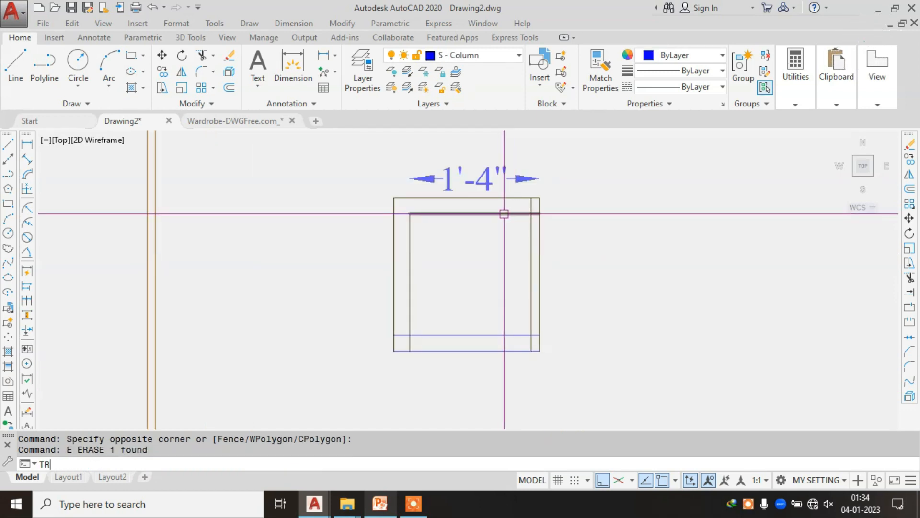
# Step: Trim the inner frame lines at the square's upper corners and erase the short blue line left there
pyautogui.press('Escape')
pyautogui.write('TR')
pyautogui.press('space')
pyautogui.press('space')
pyautogui.scroll(3, 498, 206)
pyautogui.click(582, 214)
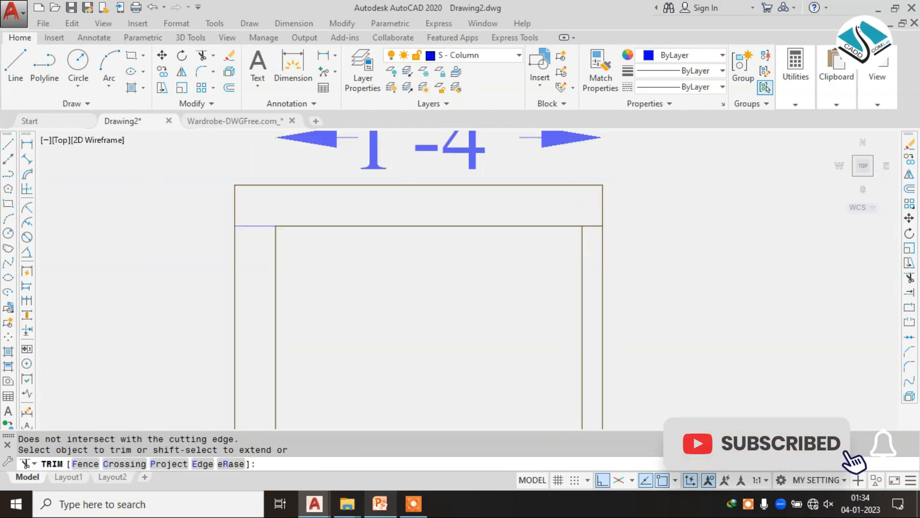
pyautogui.press('Escape')
pyautogui.click(252, 223)
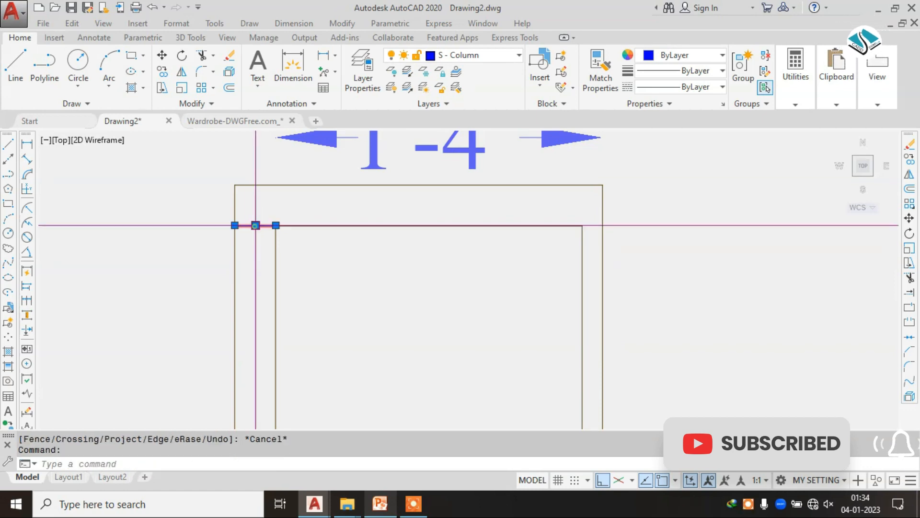
pyautogui.write('E')
pyautogui.press('space')
pyautogui.scroll(-4, 370, 185)
# Step: Remove the inner bottom line's blue overhang at the lower corner of the square's thicker side
pyautogui.write('TR')
pyautogui.press('space')
pyautogui.press('space')
pyautogui.scroll(4, 341, 309)
pyautogui.click(339, 271)
pyautogui.click(353, 295)
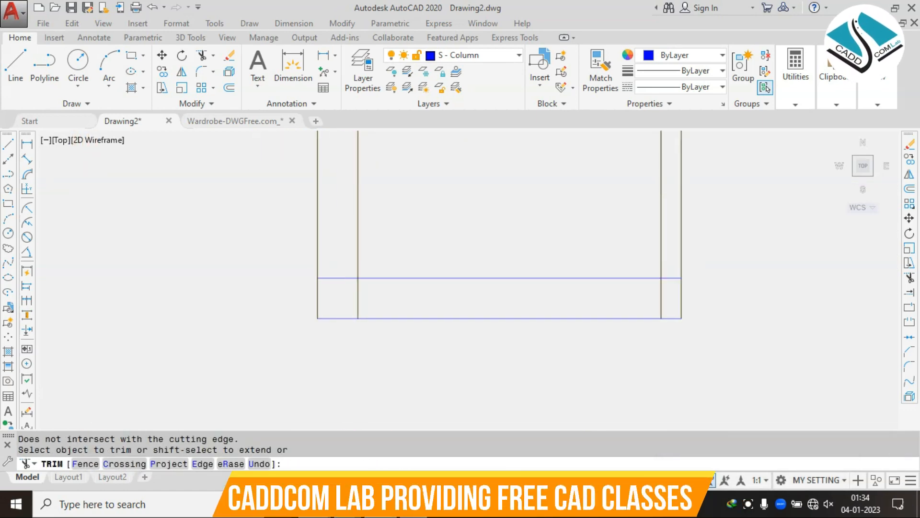
pyautogui.press('Escape')
pyautogui.click(343, 279)
pyautogui.write('E')
pyautogui.press('space')
# Step: Clean up the remaining inner line overhangs at the square's lower corners to close the inner outline
pyautogui.click(363, 304)
pyautogui.click(347, 300)
pyautogui.write('E')
pyautogui.press('space')
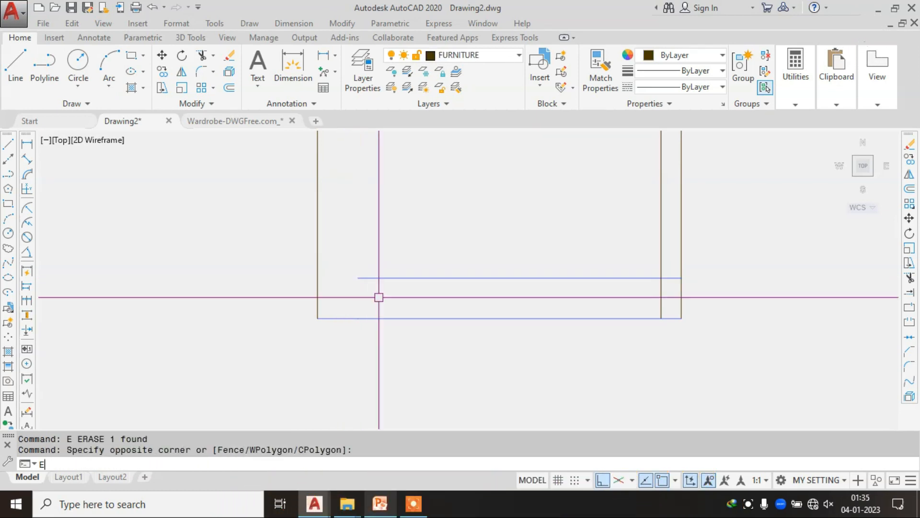
pyautogui.press('Escape')
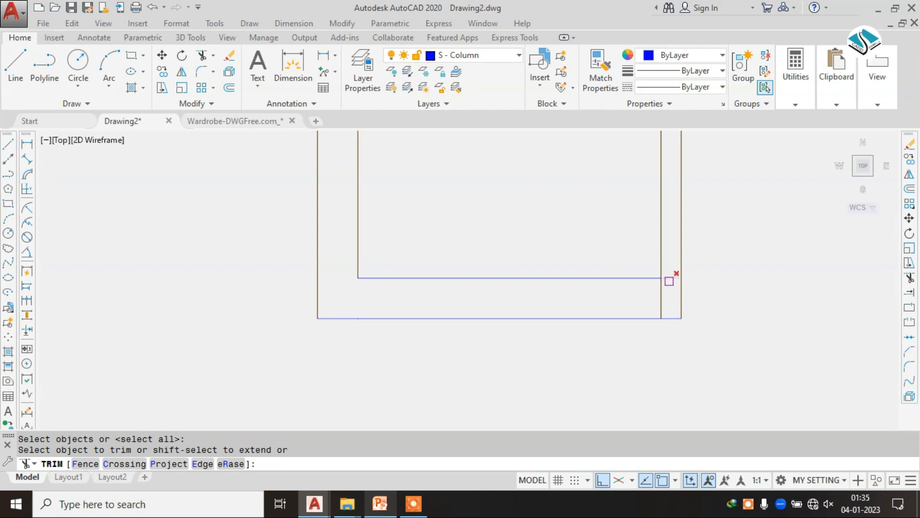
pyautogui.scroll(-4, 660, 289)
pyautogui.click(522, 199)
pyautogui.press('Escape')
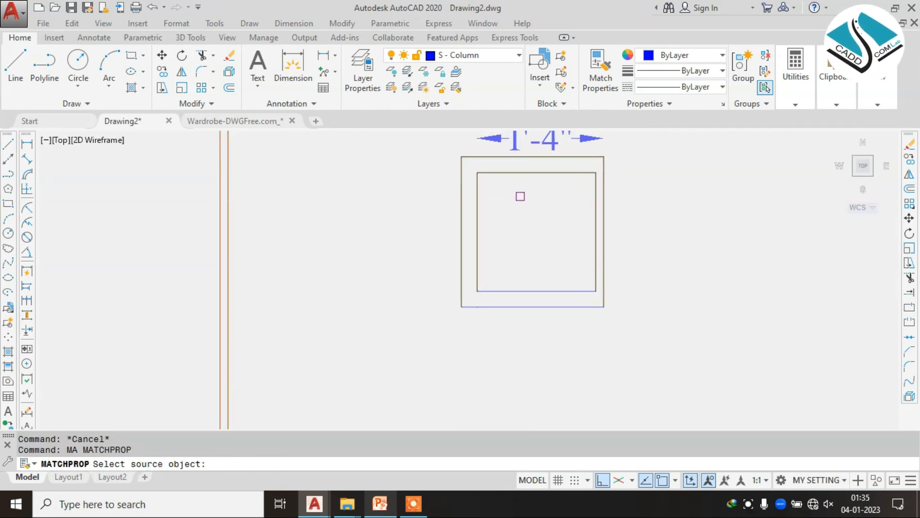
# Step: Match the two blue bottom lines to the properties of the inner top line
pyautogui.click(520, 175)
pyautogui.click(469, 313)
pyautogui.press('Escape')
pyautogui.press('Escape')
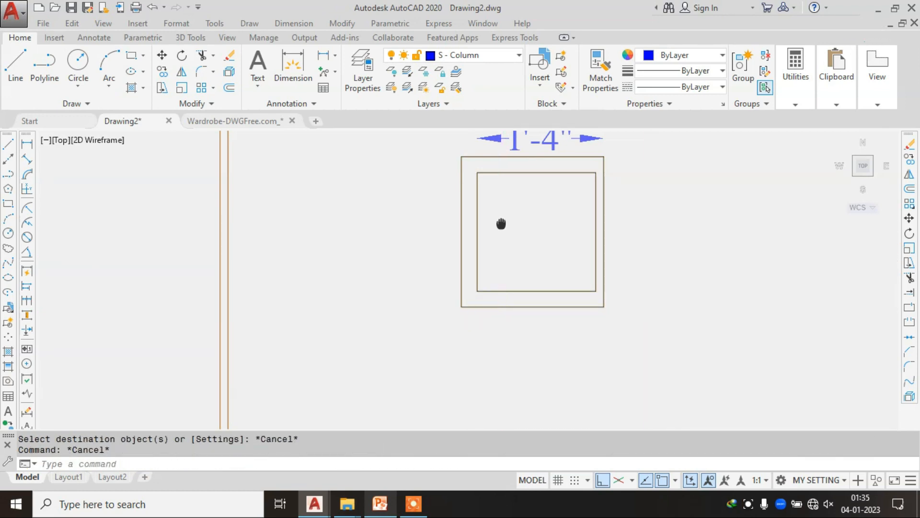
# Step: Hatch the frame between the inner and outer squares with ANSI32 at angle 75 and scale 6
pyautogui.moveTo(500, 222); pyautogui.dragTo(487, 257, button='middle')
pyautogui.write('h')
pyautogui.press('Return')
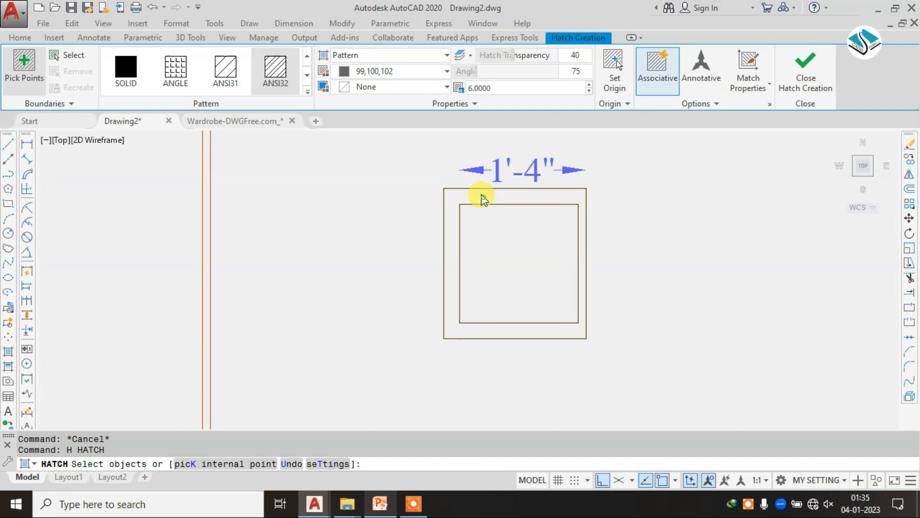
pyautogui.click(488, 198)
pyautogui.scroll(-5, 488, 198)
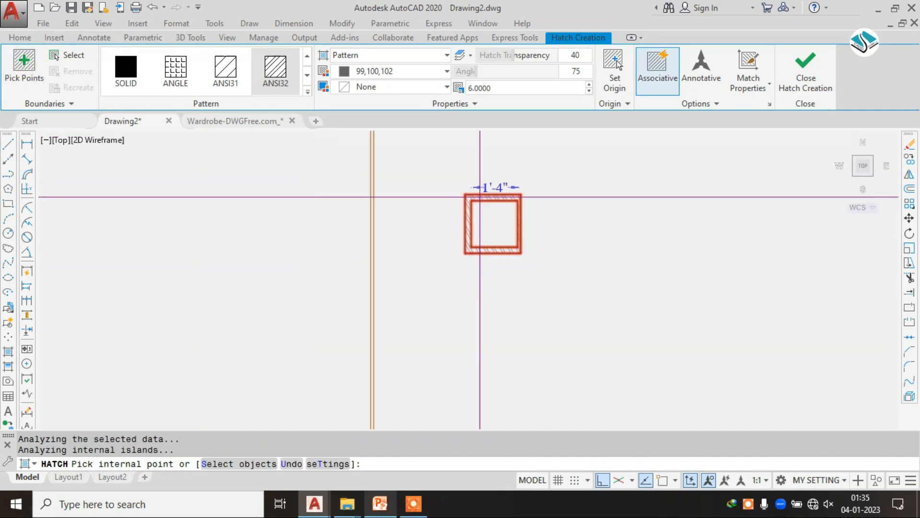
pyautogui.scroll(5, 480, 199)
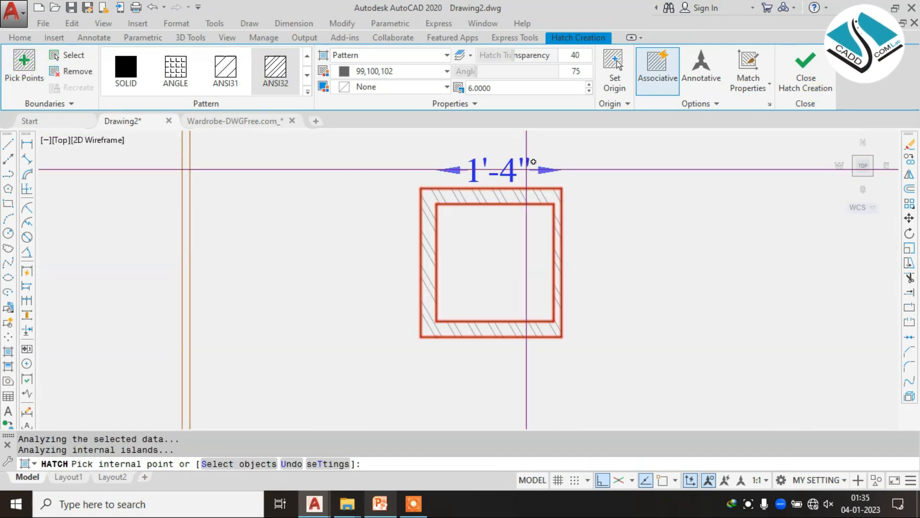
pyautogui.click(784, 82)
pyautogui.press('Escape')
# Step: Erase the 1'-4" dimension above the hatched square
pyautogui.click(532, 164)
pyautogui.write('e')
pyautogui.press('Return')
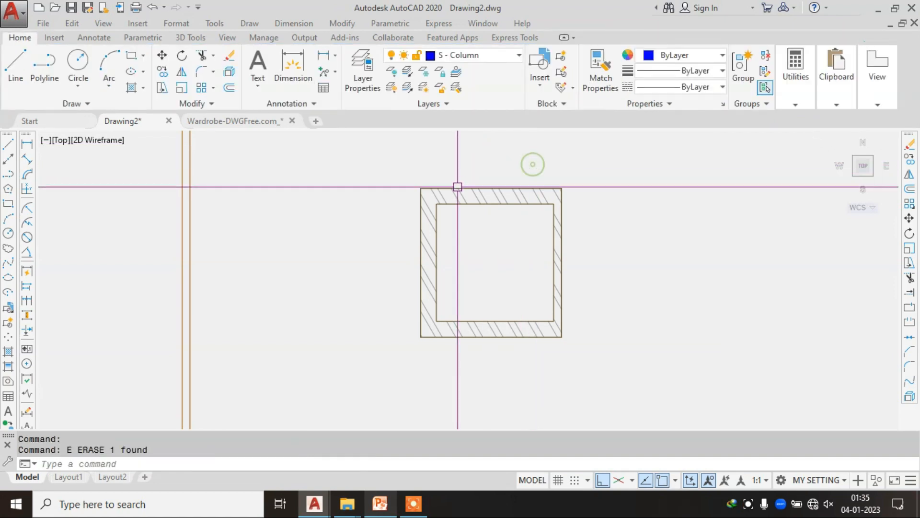
# Step: Copy the DEATIL A leader and its dashed frame from the wardrobe plan so the frame encloses the hatched square
pyautogui.scroll(-9, 483, 203)
pyautogui.moveTo(556, 195); pyautogui.dragTo(424, 277, button='middle')
pyautogui.scroll(-2, 553, 218)
pyautogui.moveTo(728, 196); pyautogui.dragTo(661, 255, button='middle')
pyautogui.scroll(-2, 638, 266)
pyautogui.scroll(4, 599, 316)
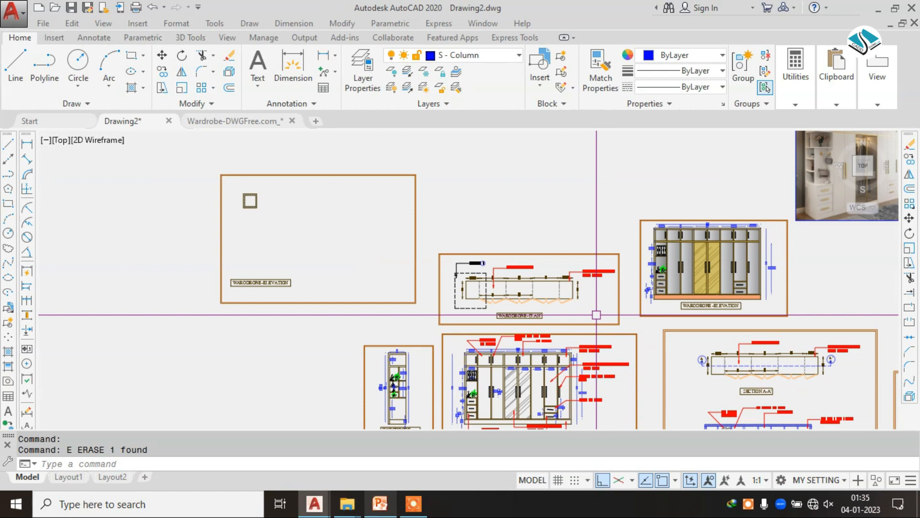
pyautogui.scroll(6, 444, 292)
pyautogui.click(571, 161)
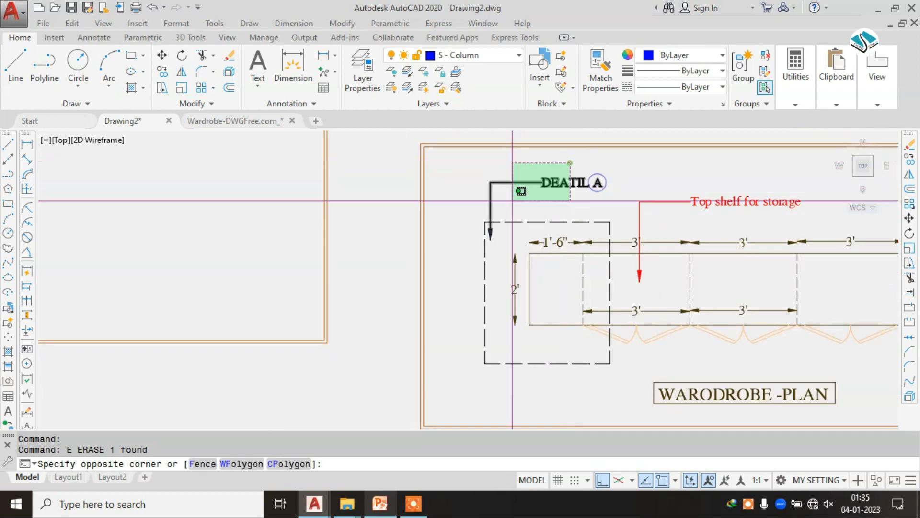
pyautogui.click(501, 226)
pyautogui.write('CO')
pyautogui.press('Return')
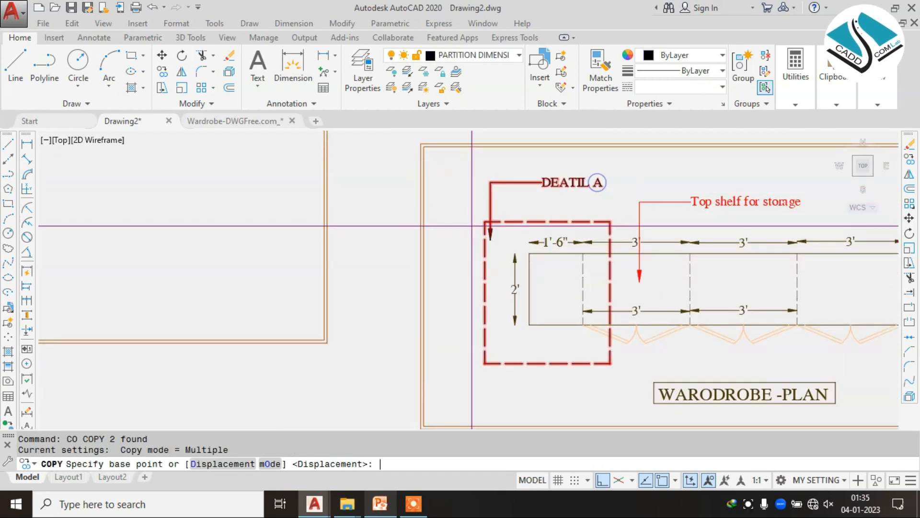
pyautogui.click(472, 227)
pyautogui.scroll(-4, 197, 259)
pyautogui.moveTo(148, 217); pyautogui.dragTo(463, 257, button='middle')
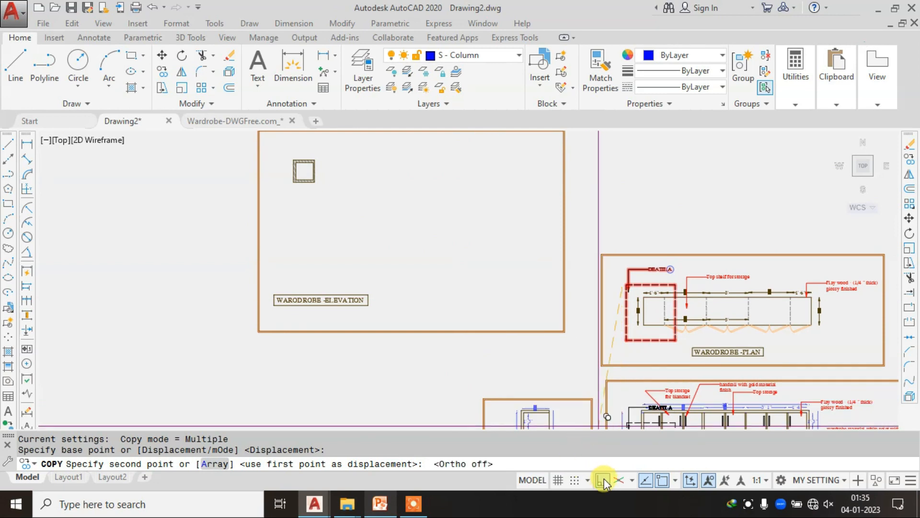
pyautogui.moveTo(304, 139); pyautogui.dragTo(376, 202, button='middle')
pyautogui.scroll(4, 374, 203)
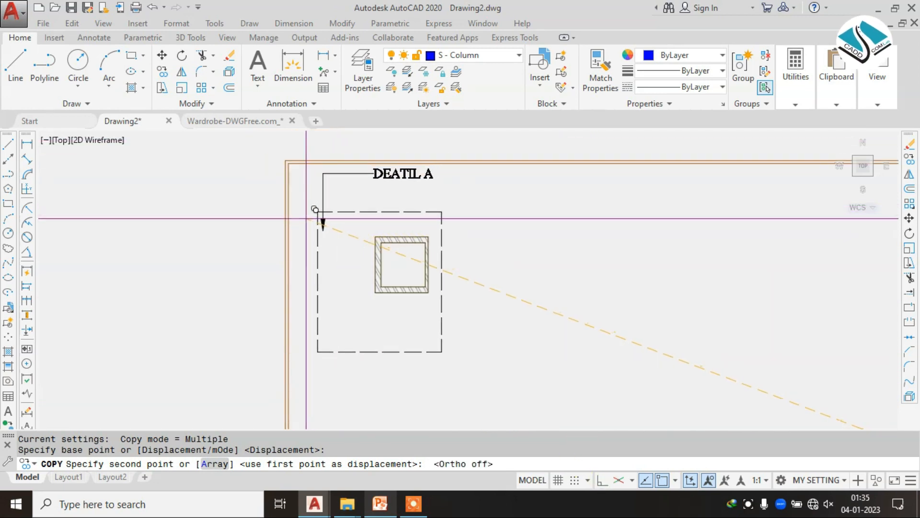
pyautogui.click(315, 212)
pyautogui.press('Escape')
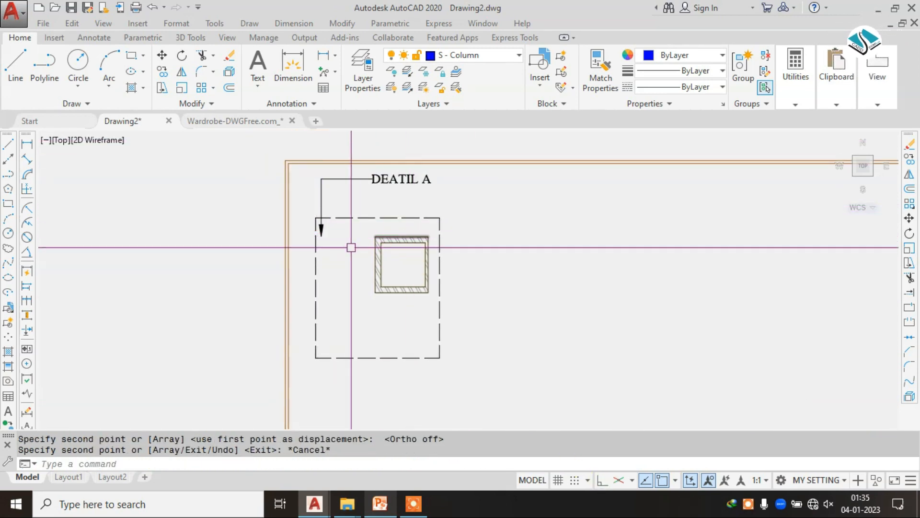
# Step: Stretch the copied DEATIL A leader's arrowhead to the hatched square's upper-left corner
pyautogui.scroll(3, 322, 225)
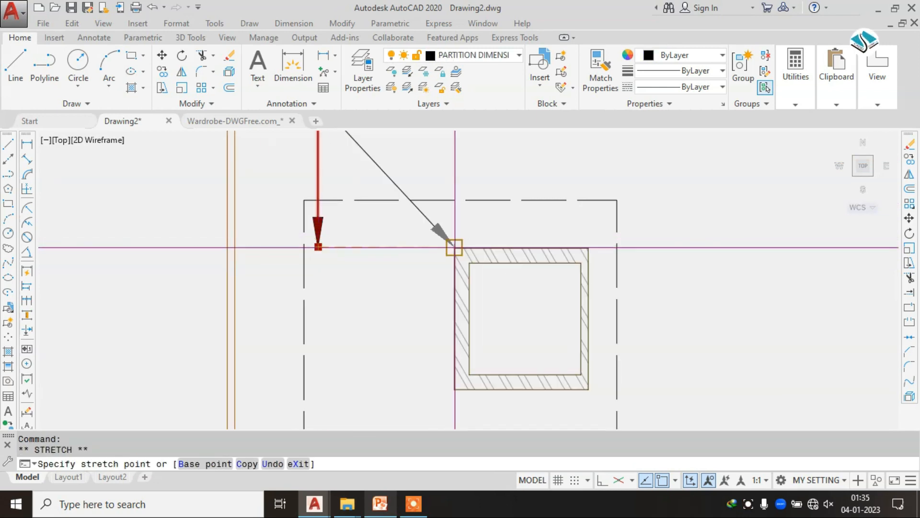
pyautogui.scroll(-8, 460, 259)
pyautogui.press('Escape')
# Step: Copy the "Play wood - (1/4 " thick) glossy finished" leader from the elevation to the hatched square's upper-right edge
pyautogui.moveTo(892, 424); pyautogui.dragTo(504, 245, button='middle')
pyautogui.scroll(4, 590, 318)
pyautogui.scroll(-2, 633, 309)
pyautogui.scroll(2, 794, 243)
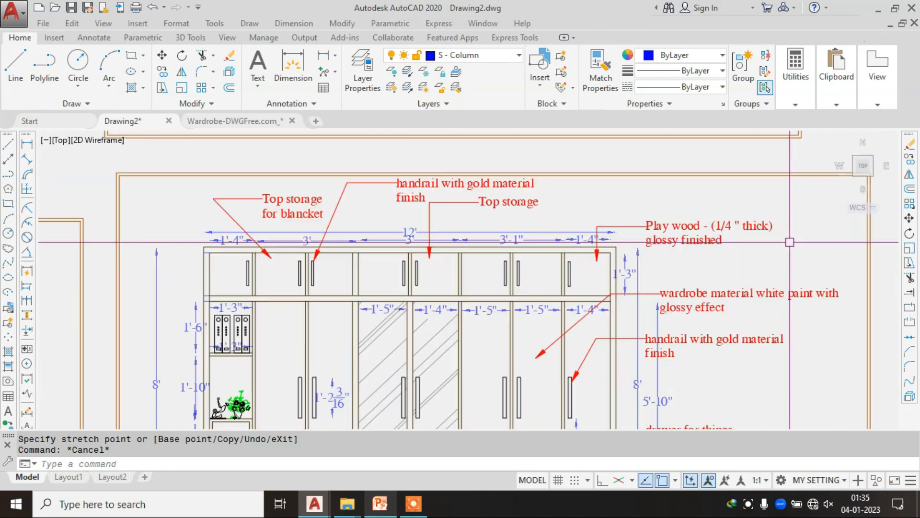
pyautogui.click(741, 227)
pyautogui.write('co')
pyautogui.press('space')
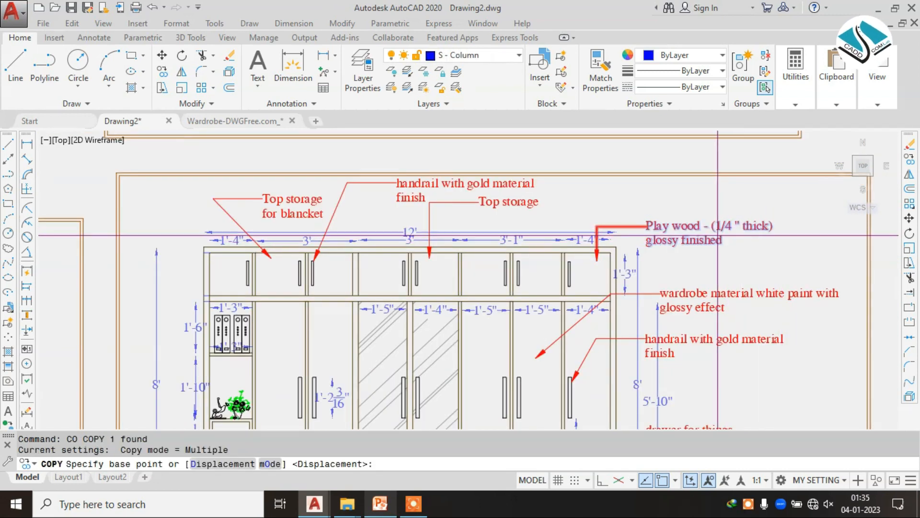
pyautogui.scroll(4, 629, 237)
pyautogui.click(551, 296)
pyautogui.scroll(-4, 672, 303)
pyautogui.scroll(-4, 660, 286)
pyautogui.scroll(5, 374, 202)
pyautogui.click(373, 222)
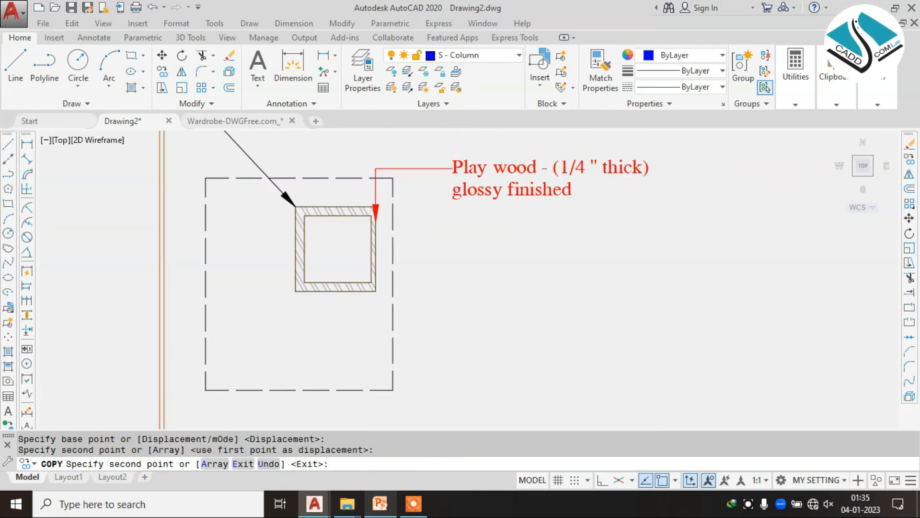
pyautogui.press('Return')
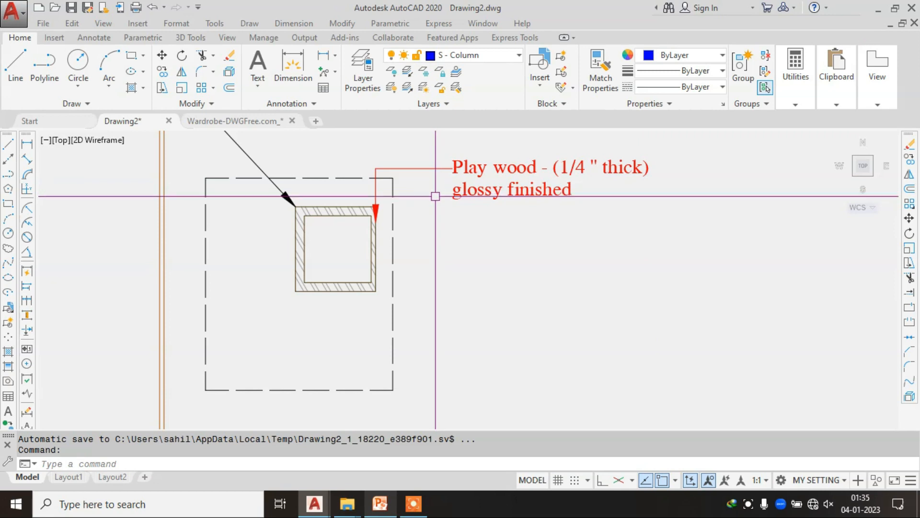
pyautogui.scroll(-3, 505, 191)
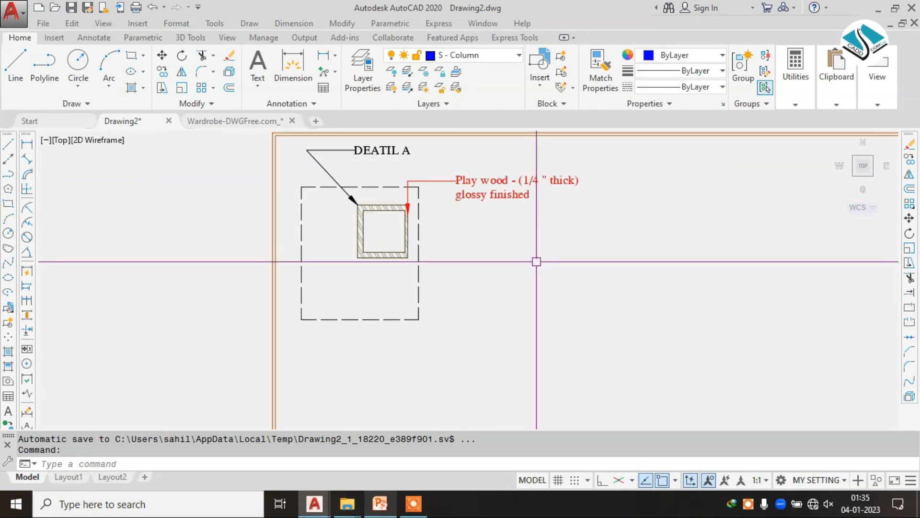
pyautogui.scroll(-5, 536, 261)
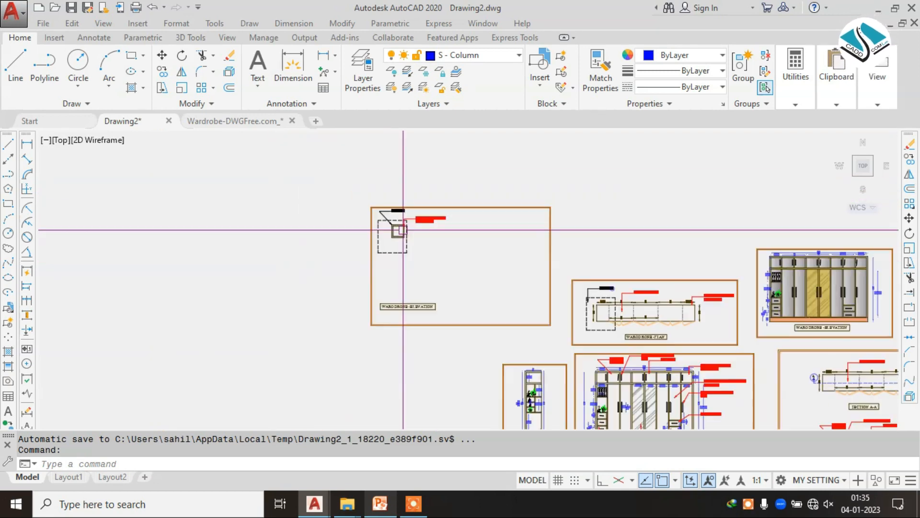
pyautogui.scroll(2, 602, 298)
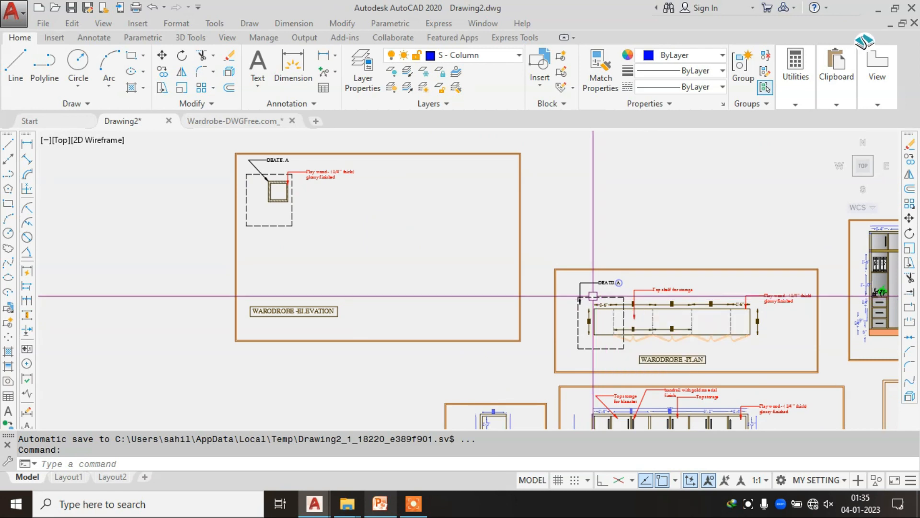
pyautogui.click(608, 186)
pyautogui.click(456, 220)
pyautogui.moveTo(280, 295); pyautogui.dragTo(483, 302, button='middle')
pyautogui.press('Escape')
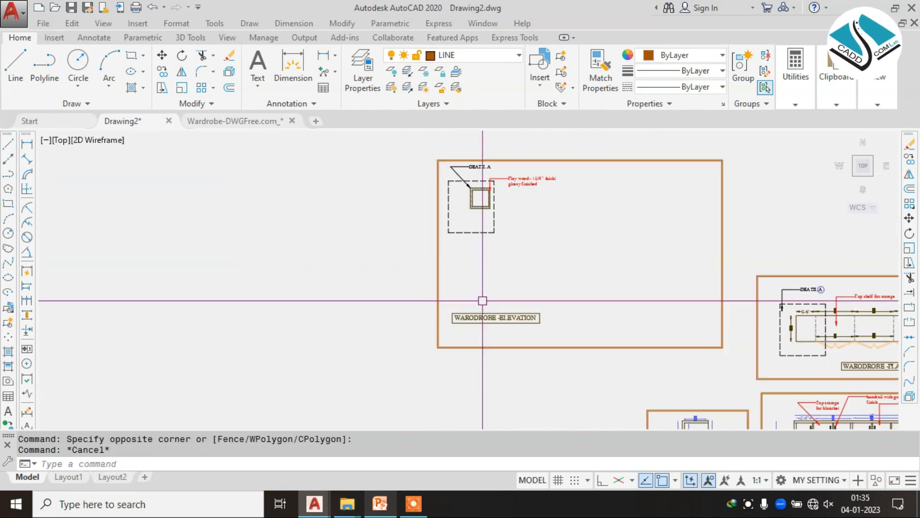
# Step: Move the boxed WARODROBE -ELEVATION title to just below the dashed detail frame
pyautogui.scroll(4, 490, 306)
pyautogui.click(573, 285)
pyautogui.click(502, 351)
pyautogui.write('m')
pyautogui.press('Return')
pyautogui.click(503, 335)
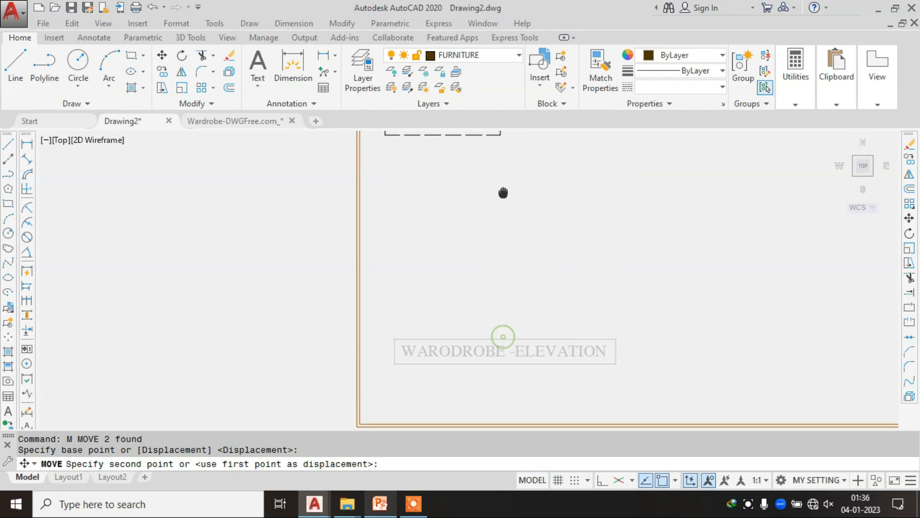
pyautogui.scroll(2, 546, 296)
pyautogui.press('Escape')
# Step: Change the title text below the dashed frame to DEAIL A
pyautogui.doubleClick(515, 315)
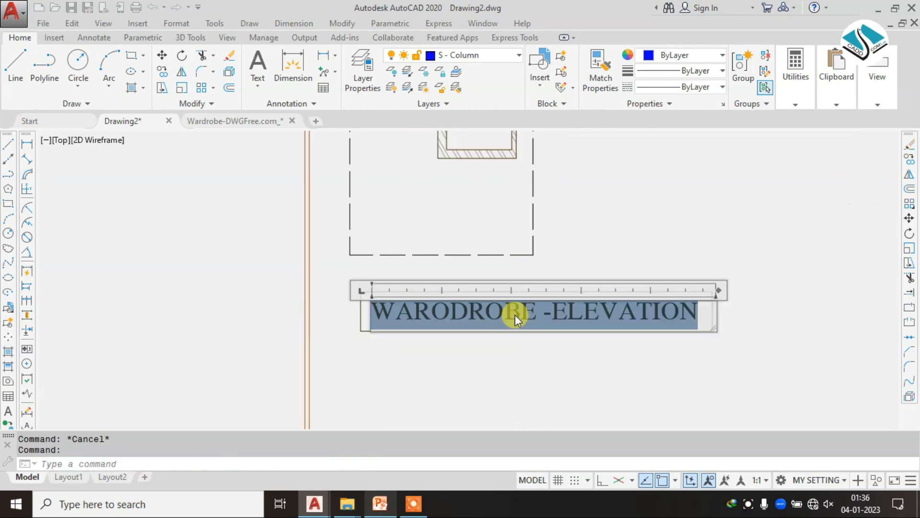
pyautogui.write('DEAIL A')
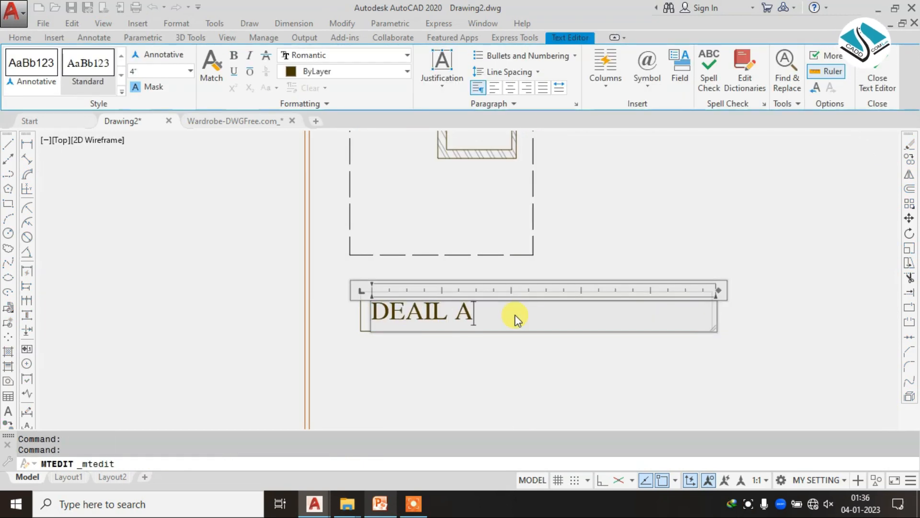
pyautogui.click(877, 76)
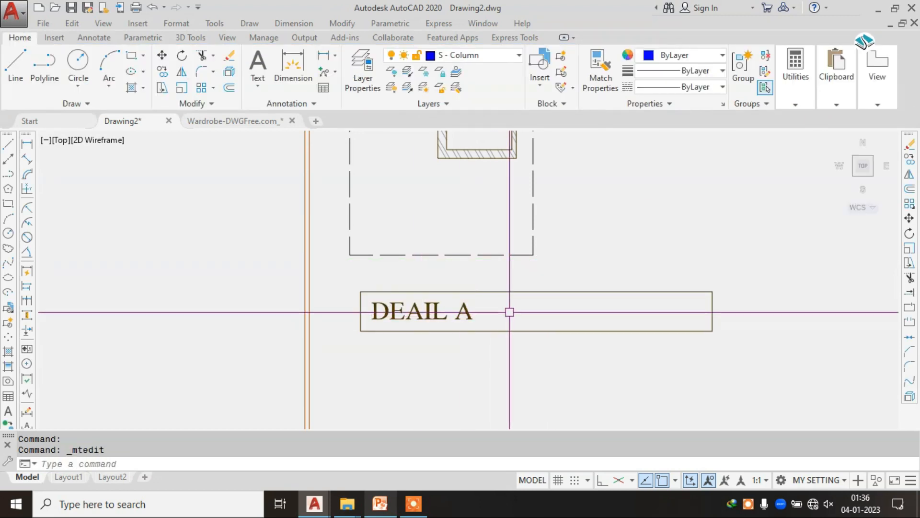
# Step: Remove the oversized title box and draw a new rectangle closely around the DEAIL A text
pyautogui.press('Escape')
pyautogui.press('Escape')
pyautogui.write('REC')
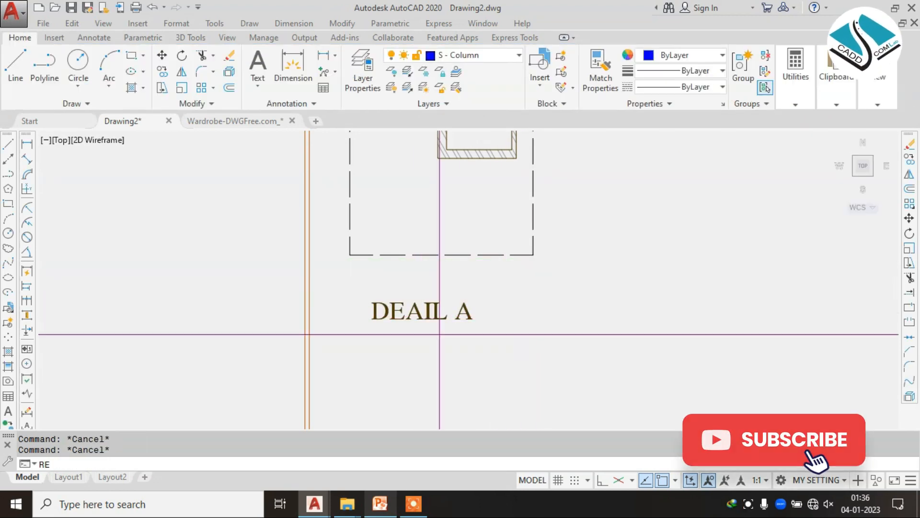
pyautogui.press('Return')
pyautogui.scroll(4, 437, 334)
pyautogui.click(240, 223)
pyautogui.click(551, 335)
# Step: Move the DEAIL A title together with its box to the middle below the dashed frame
pyautogui.click(600, 247)
pyautogui.click(387, 345)
pyautogui.write('M')
pyautogui.press('Return')
pyautogui.scroll(-3, 429, 346)
pyautogui.click(493, 297)
pyautogui.click(396, 281)
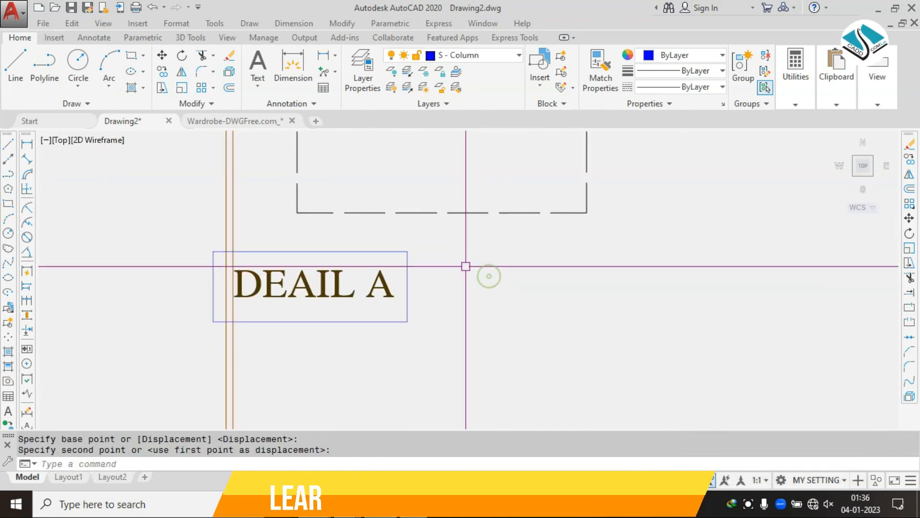
pyautogui.click(488, 275)
pyautogui.click(361, 328)
pyautogui.write('M')
pyautogui.press('Return')
pyautogui.click(362, 285)
pyautogui.click(508, 273)
pyautogui.press('Escape')
pyautogui.press('Escape')
# Step: Match the title box to the properties of the dashed detail frame
pyautogui.write('MA')
pyautogui.press('Return')
pyautogui.click(559, 201)
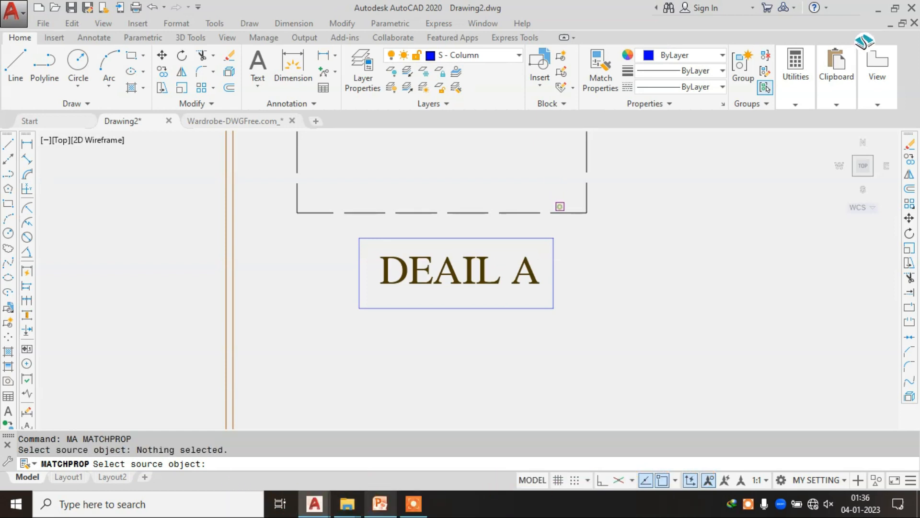
pyautogui.click(559, 211)
pyautogui.click(547, 237)
pyautogui.scroll(-5, 399, 261)
pyautogui.press('Escape')
# Step: Erase the large double border around the Detail A drawing
pyautogui.click(664, 268)
pyautogui.click(516, 243)
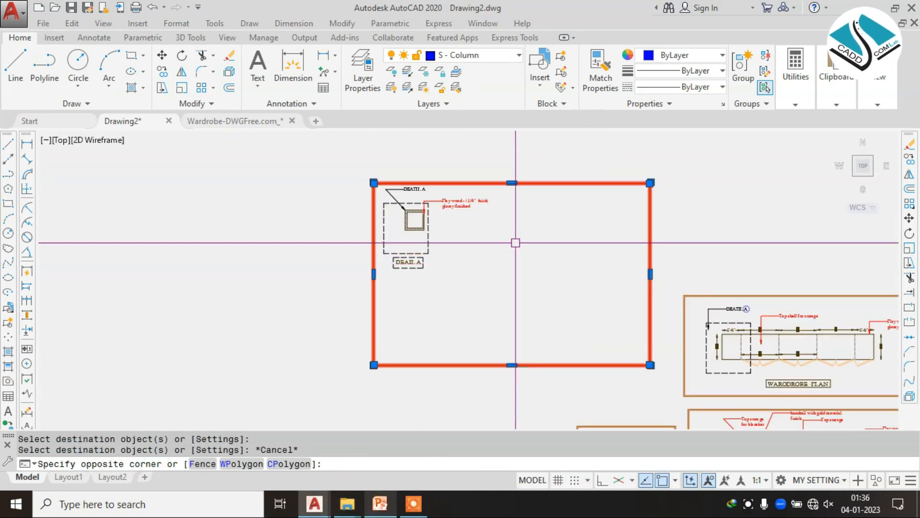
pyautogui.write('E')
pyautogui.press('Return')
# Step: Draw a smaller rectangular border around the whole Detail A drawing, including its notes and title
pyautogui.write('REC')
pyautogui.press('Return')
pyautogui.scroll(2, 391, 199)
pyautogui.click(349, 143)
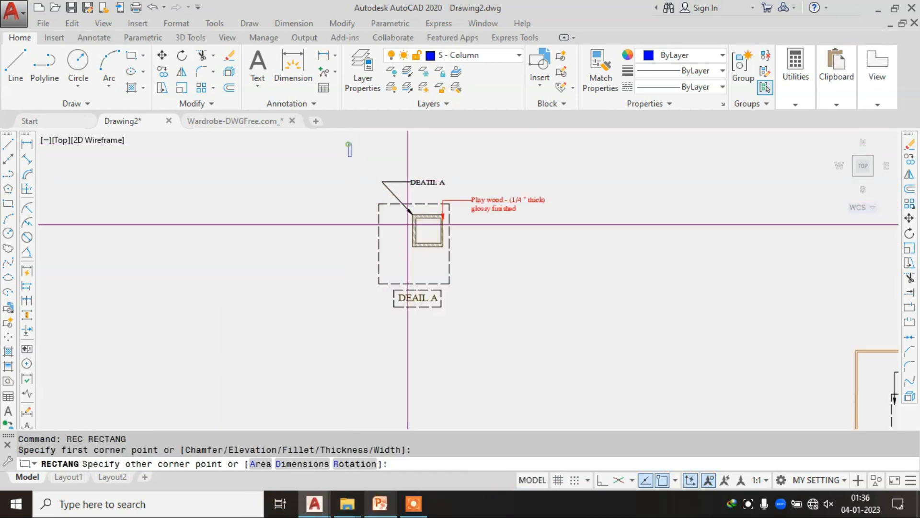
pyautogui.click(566, 331)
pyautogui.press('Escape')
# Step: Move the bordered Detail A drawing next to the wardrobe plan sheet, on the plan's left side
pyautogui.click(610, 164)
pyautogui.click(398, 314)
pyautogui.write('M')
pyautogui.press('Return')
pyautogui.click(461, 247)
pyautogui.moveTo(635, 391); pyautogui.dragTo(433, 209, button='middle')
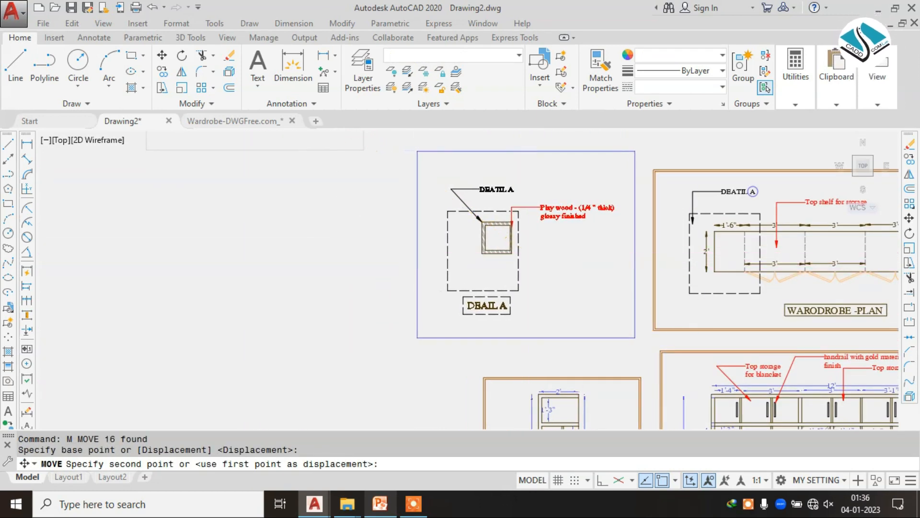
pyautogui.click(530, 255)
pyautogui.press('Escape')
# Step: Match the new Detail A border to the properties of the wardrobe plan's sheet border
pyautogui.press('Escape')
pyautogui.write('MA')
pyautogui.press('Return')
pyautogui.click(702, 170)
pyautogui.click(643, 138)
pyautogui.click(604, 164)
pyautogui.press('Escape')
pyautogui.moveTo(754, 214); pyautogui.dragTo(548, 212, button='middle')
pyautogui.press('Escape')
pyautogui.scroll(-5, 502, 209)
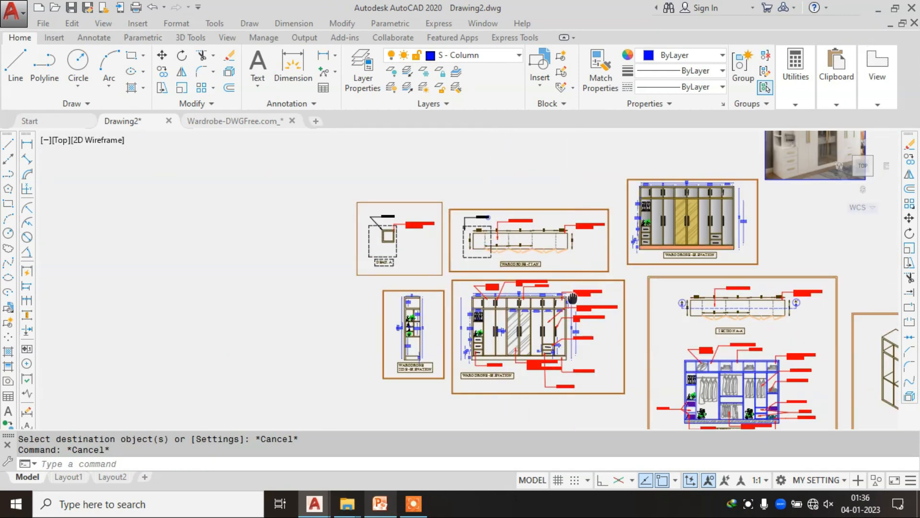
pyautogui.scroll(3, 520, 302)
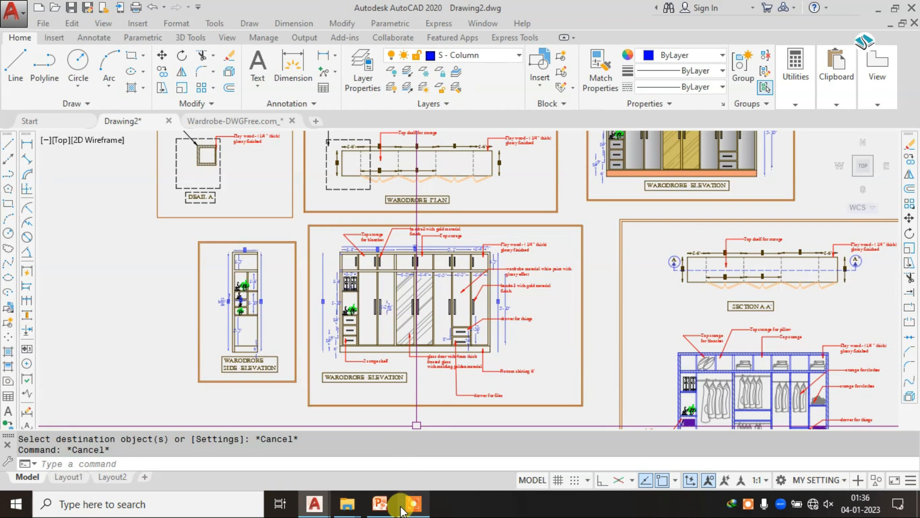
# Step: Switch to the sample presentation in PowerPoint, review its reference wardrobe sections, elevations and details, and close it
pyautogui.click(407, 487)
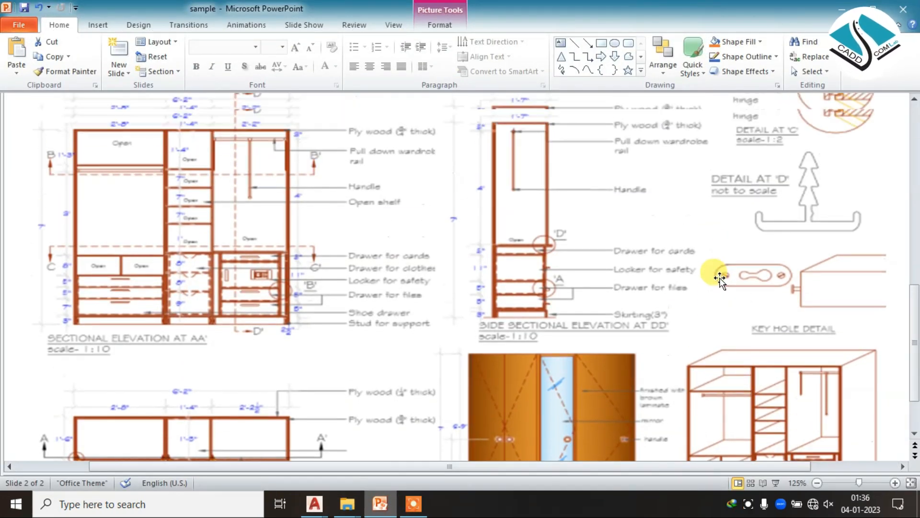
pyautogui.scroll(4, 720, 278)
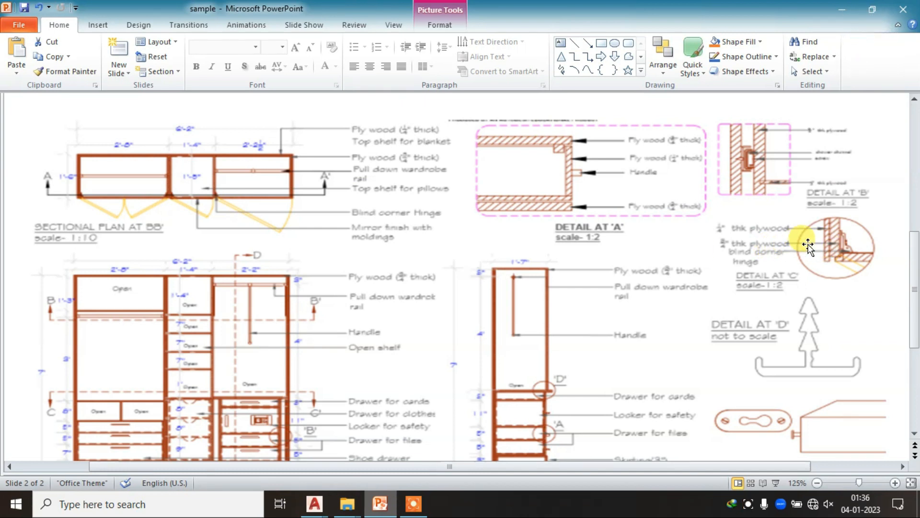
pyautogui.scroll(-3, 810, 244)
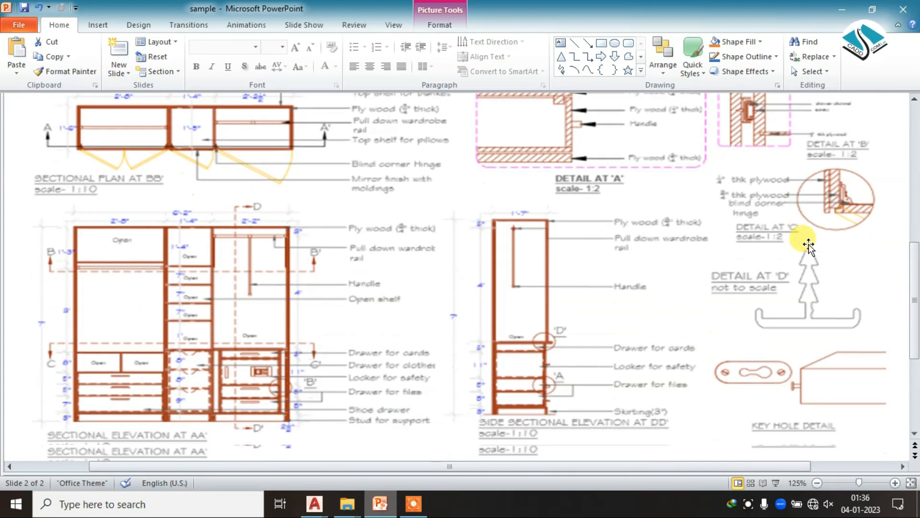
pyautogui.scroll(-6, 771, 243)
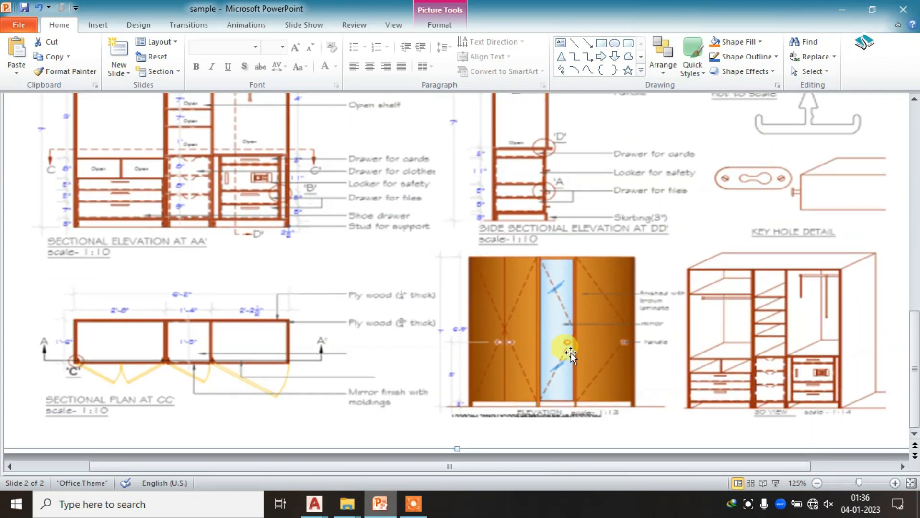
pyautogui.scroll(3, 571, 352)
pyautogui.scroll(2, 398, 173)
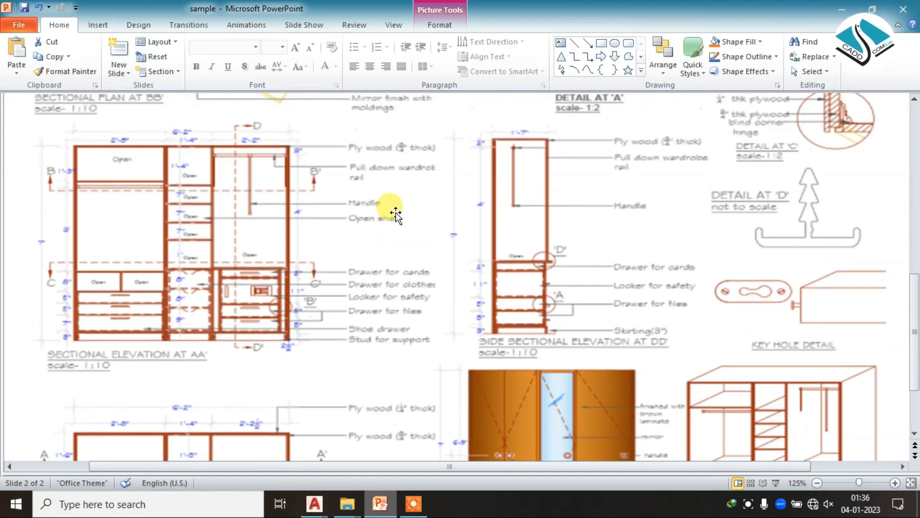
pyautogui.click(904, 9)
pyautogui.click(445, 278)
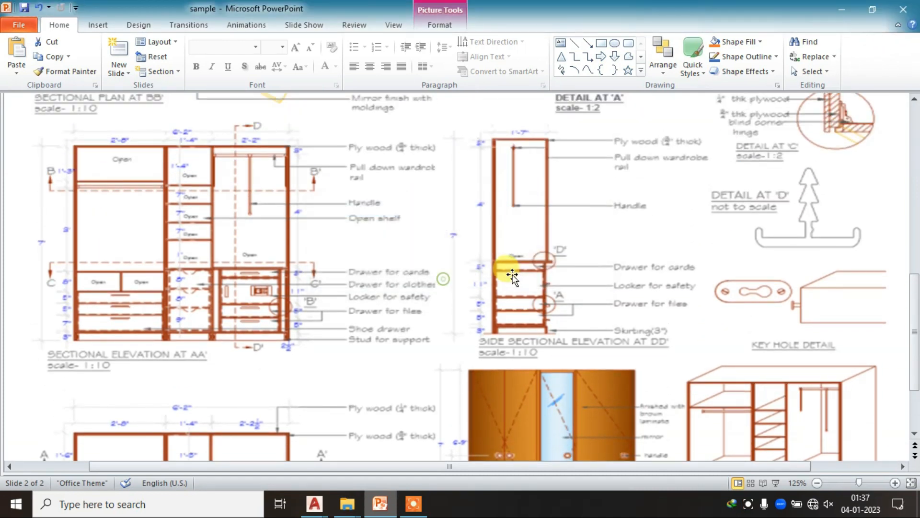
# Step: Move the wardrobe reference photo to the empty space left of the side elevation sheet
pyautogui.scroll(-5, 513, 243)
pyautogui.scroll(1, 653, 230)
pyautogui.click(574, 172)
pyautogui.click(519, 220)
pyautogui.write('m')
pyautogui.press('space')
pyautogui.scroll(2, 538, 196)
pyautogui.click(546, 162)
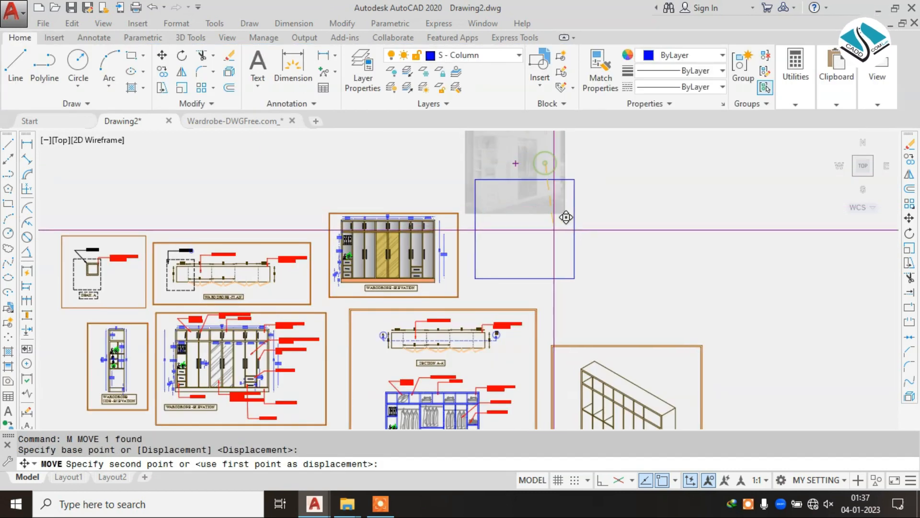
pyautogui.moveTo(334, 268); pyautogui.dragTo(542, 194, button='middle')
pyautogui.click(282, 278)
pyautogui.press('Escape')
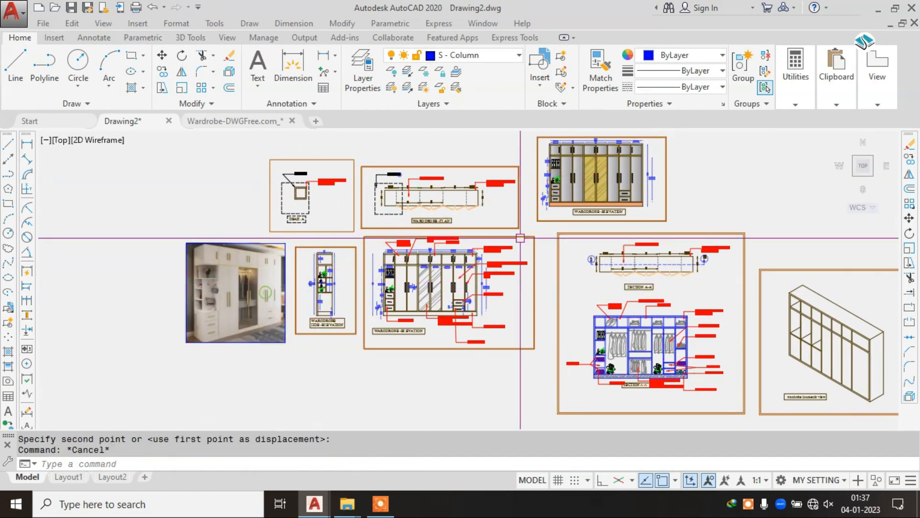
# Step: Move the framed colour-rendered wardrobe elevation sheet to the empty space below the annotated wardrobe elevation sheet
pyautogui.moveTo(625, 271)
pyautogui.mouseDown(button='middle')
pyautogui.moveTo(467, 221)
pyautogui.moveTo(488, 285)
pyautogui.mouseUp(button='middle')
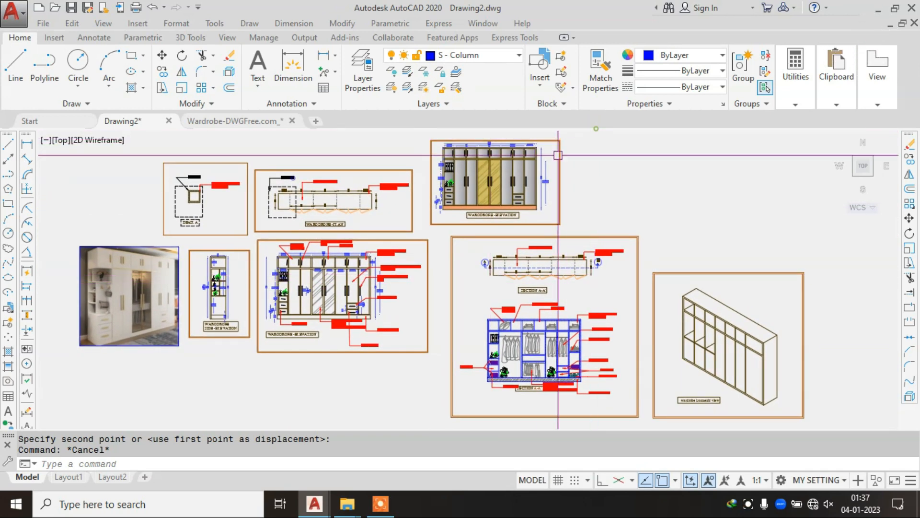
pyautogui.scroll(4, 571, 142)
pyautogui.press('Escape')
pyautogui.scroll(-2, 532, 200)
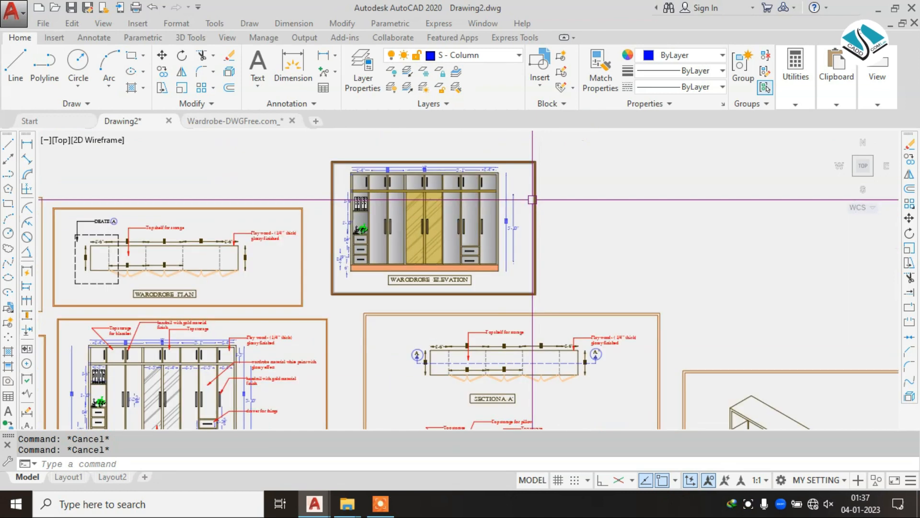
pyautogui.moveTo(532, 199); pyautogui.dragTo(625, 229, button='middle')
pyautogui.click(673, 159)
pyautogui.click(415, 324)
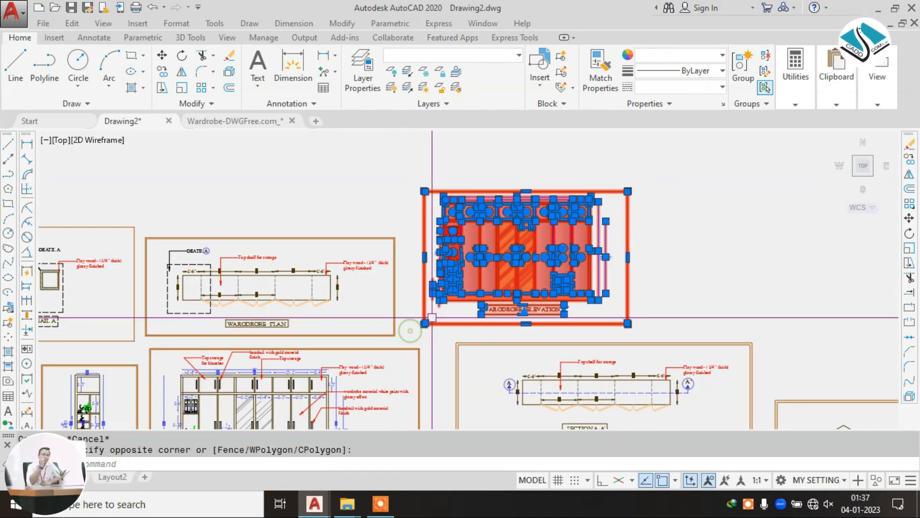
pyautogui.press('m')
pyautogui.press('Return')
pyautogui.click(515, 256)
pyautogui.moveTo(330, 358); pyautogui.dragTo(537, 219, button='middle')
pyautogui.moveTo(479, 349); pyautogui.dragTo(479, 242, button='middle')
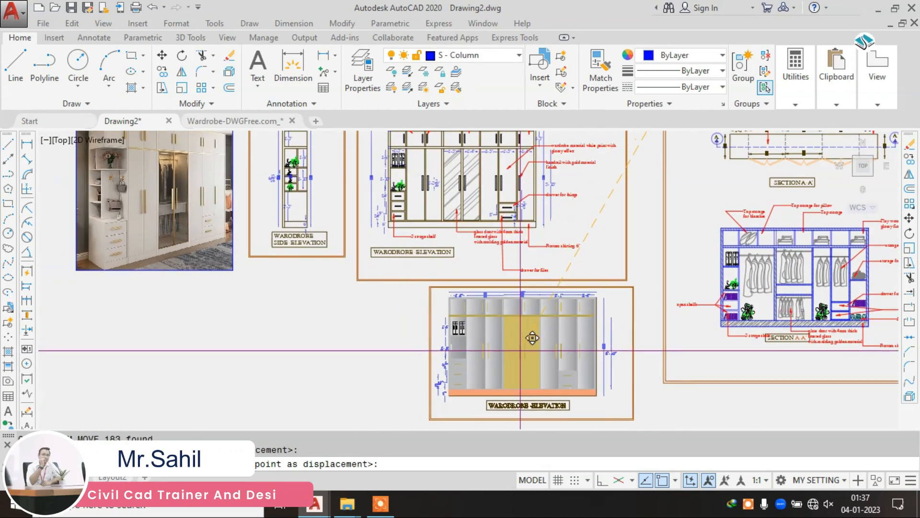
pyautogui.scroll(-4, 630, 224)
pyautogui.scroll(2, 661, 215)
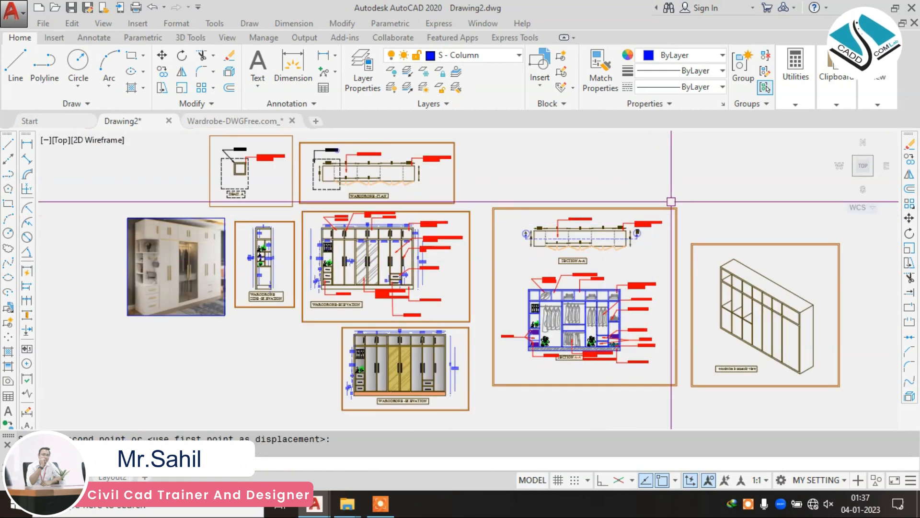
# Step: Move the framed Section A-A sheet up and slightly left, beside the wardrobe plan and annotated elevation sheets
pyautogui.click(485, 386)
pyautogui.press('m')
pyautogui.press('Return')
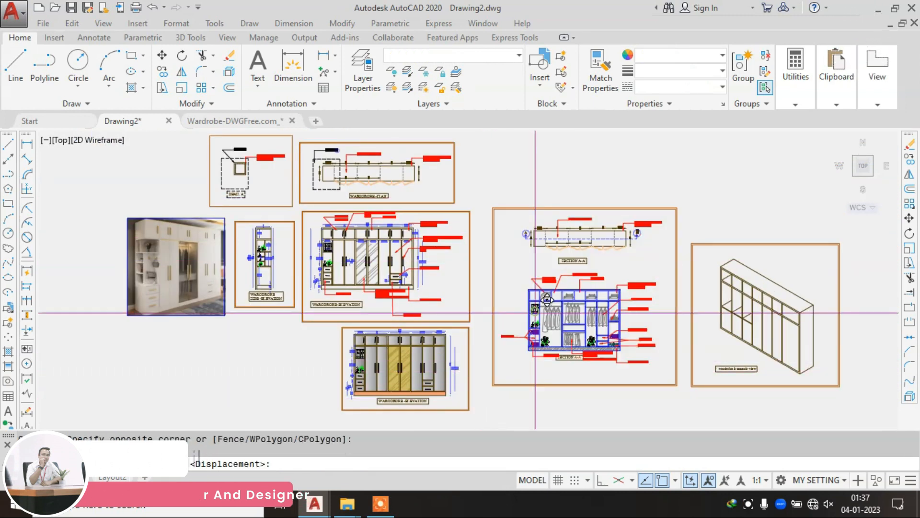
pyautogui.click(534, 310)
pyautogui.press('Escape')
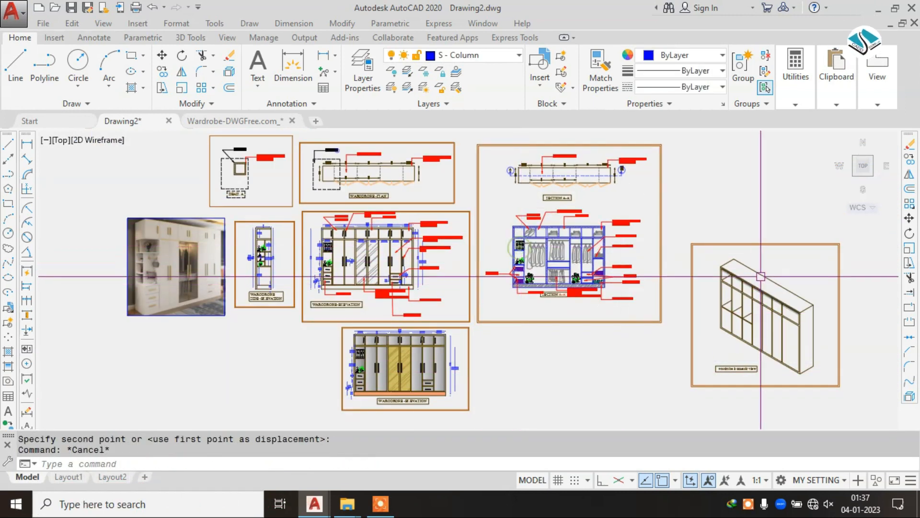
# Step: Move the framed wardrobe isometric view sheet to the space directly below the Section A-A sheet
pyautogui.click(838, 230)
pyautogui.click(686, 396)
pyautogui.press('m')
pyautogui.press('Return')
pyautogui.click(743, 288)
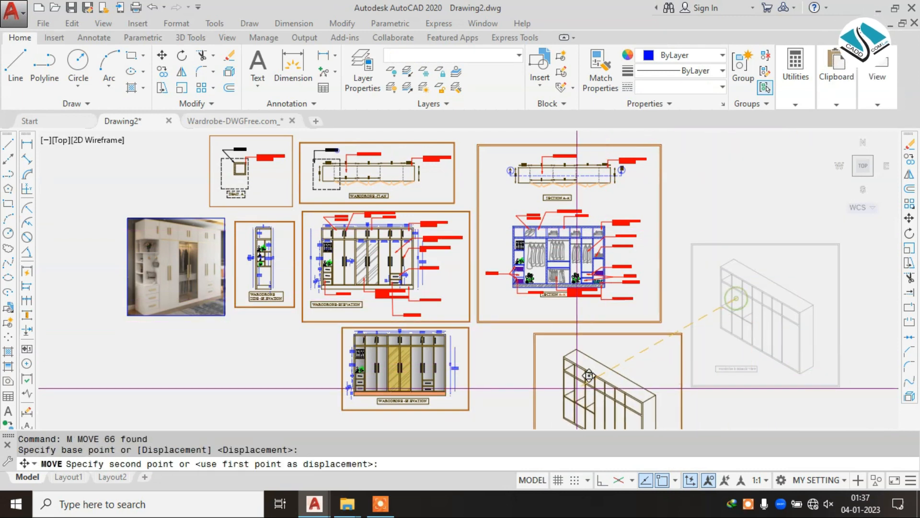
pyautogui.press('Escape')
pyautogui.scroll(3, 470, 240)
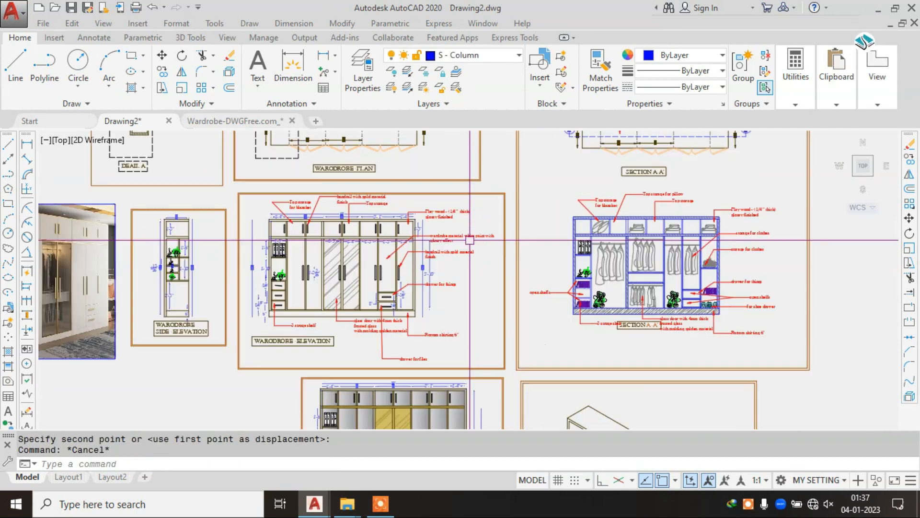